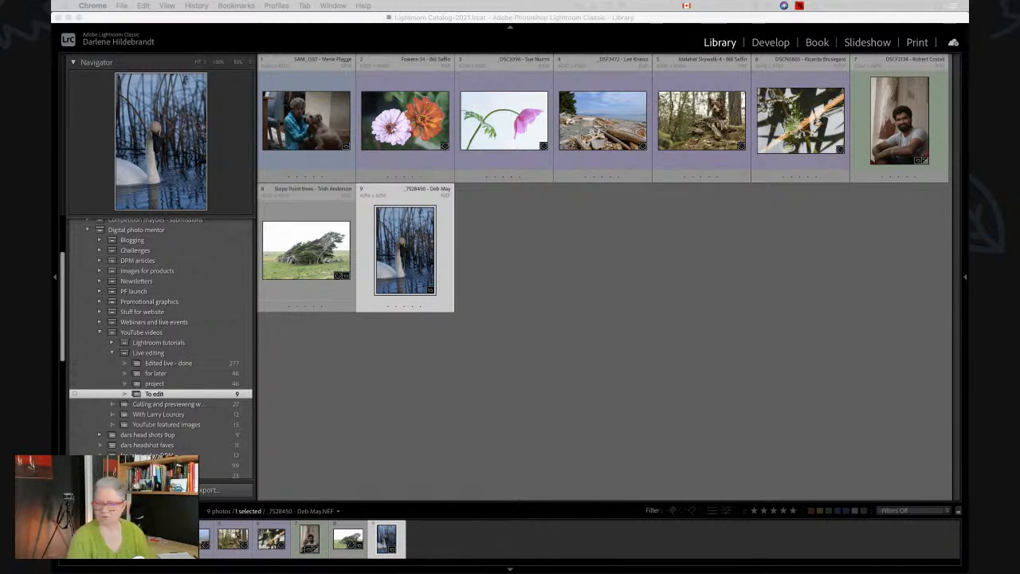
# Step: Select the swan photo in the To edit collection and open it in the Develop module
pyautogui.click(659, 307)
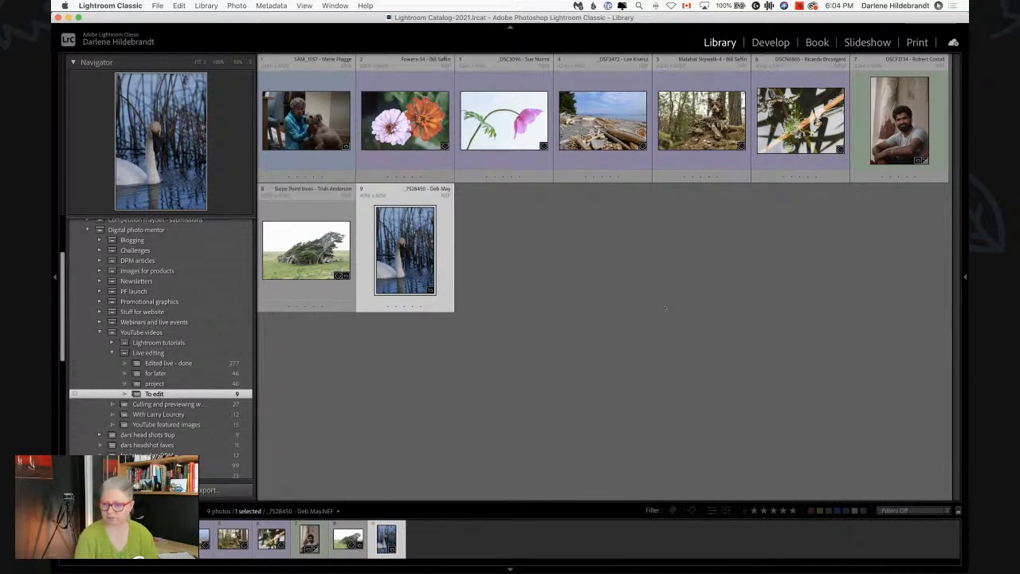
pyautogui.click(619, 292)
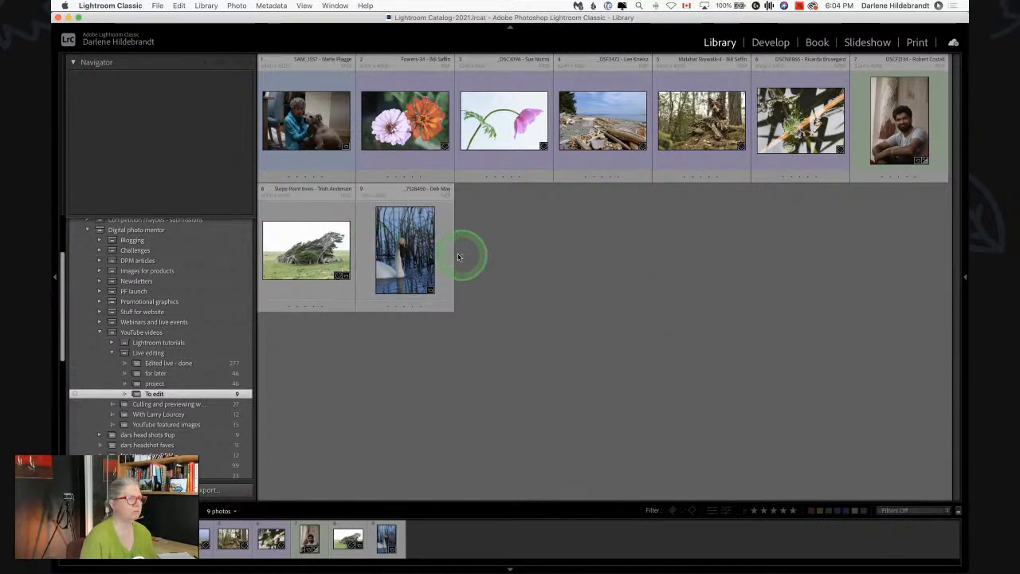
pyautogui.click(411, 257)
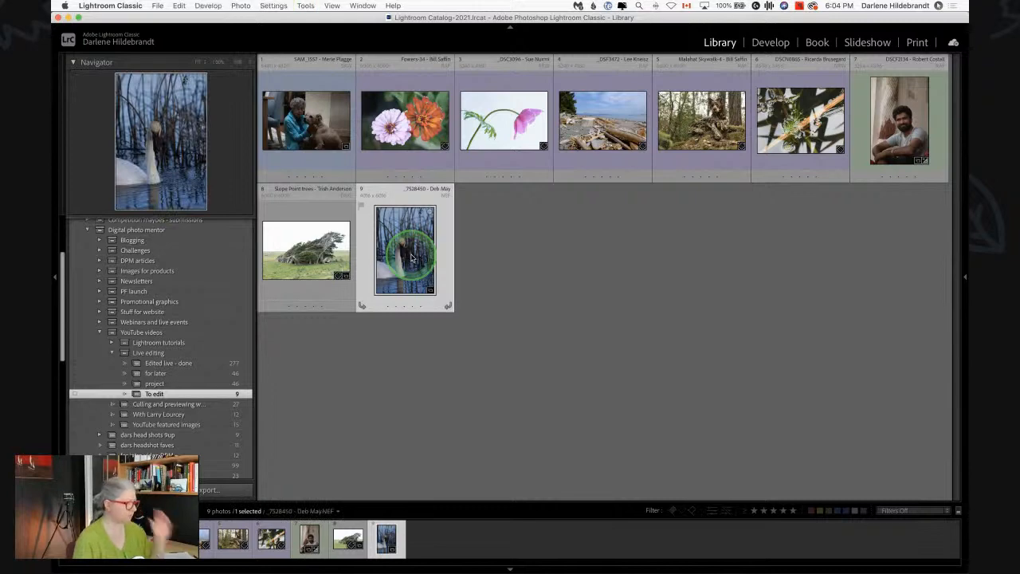
pyautogui.press('d')
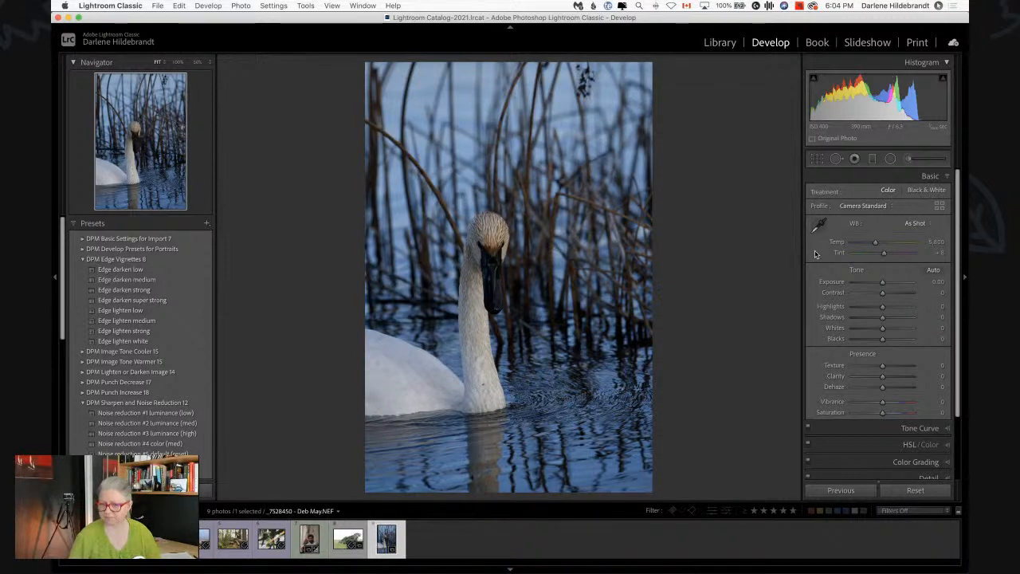
# Step: Browse the camera profiles available for the swan photo and close the profile browser
pyautogui.click(837, 257)
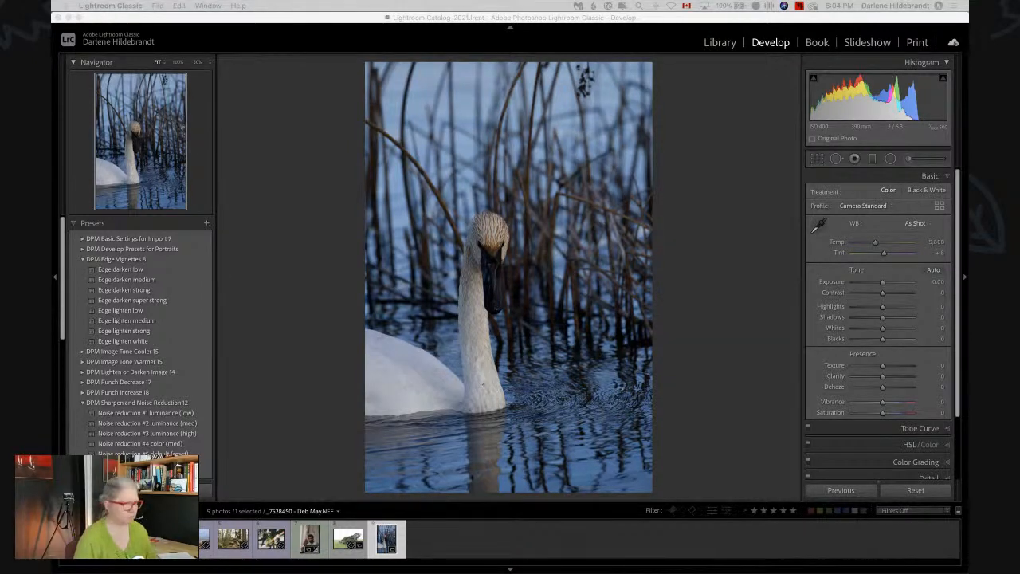
pyautogui.click(715, 297)
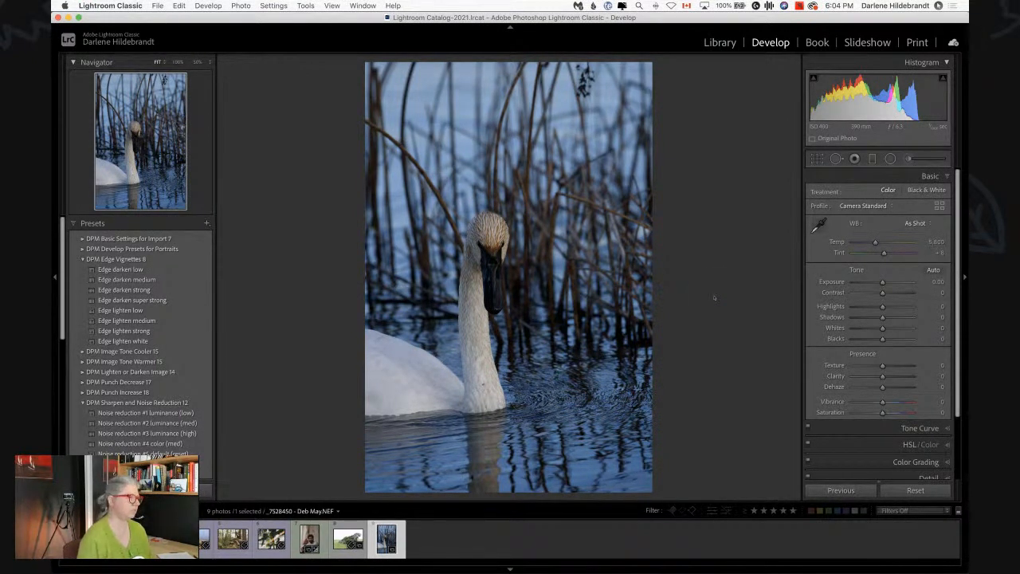
pyautogui.click(715, 297)
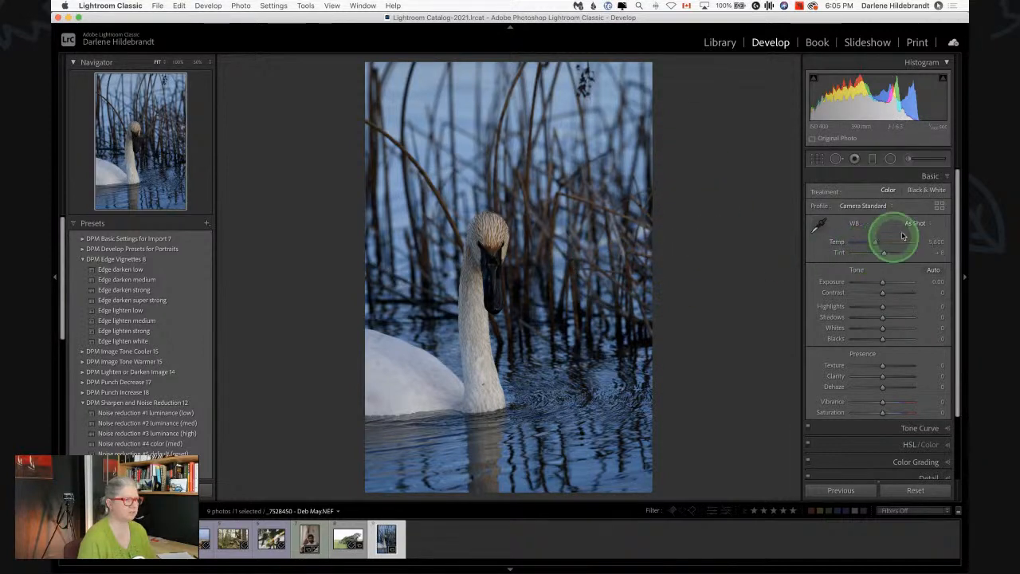
pyautogui.click(940, 207)
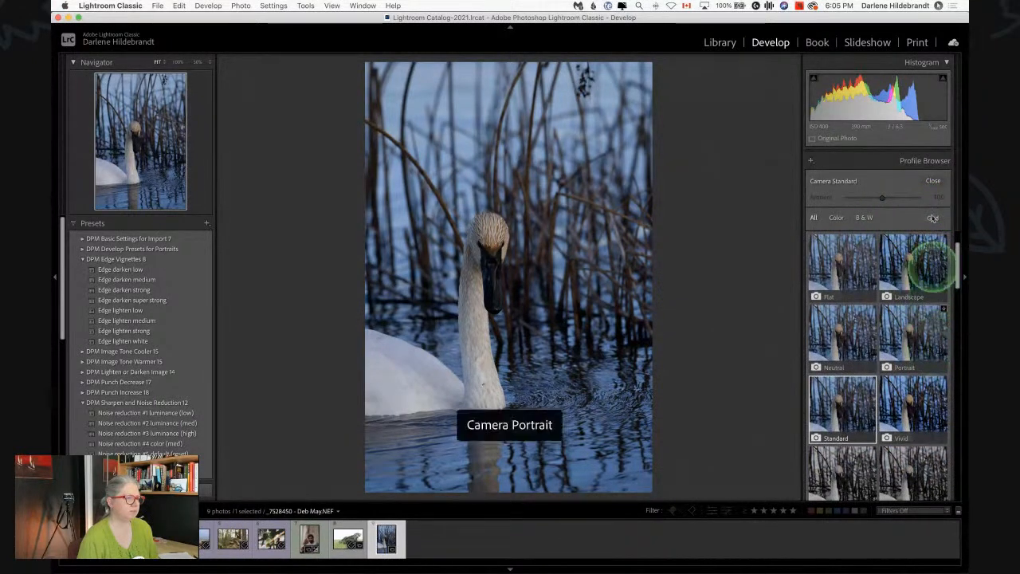
pyautogui.click(933, 181)
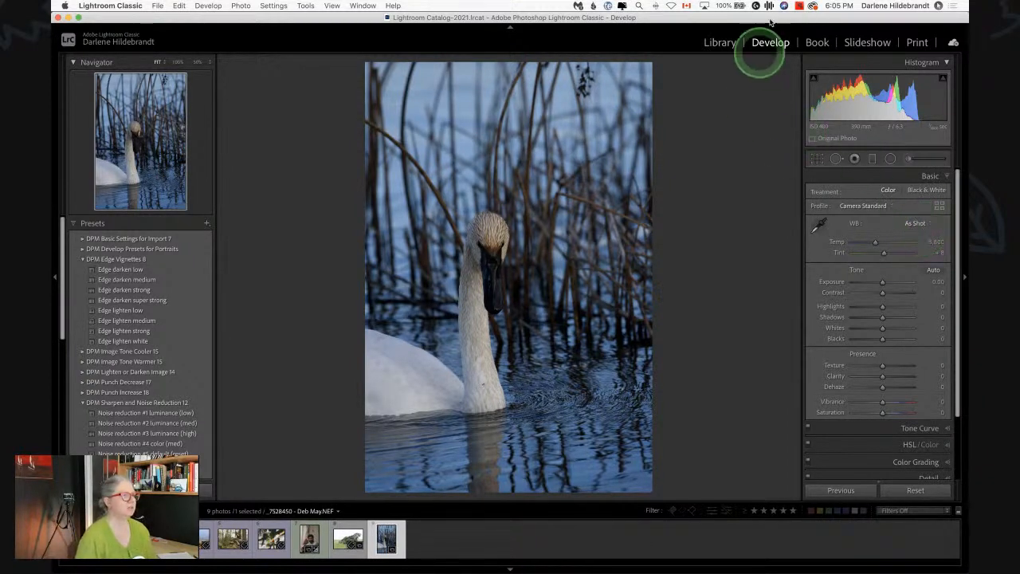
# Step: Switch to Creative Cloud, check the installed Adobe apps for available updates, and close its window
pyautogui.click(813, 7)
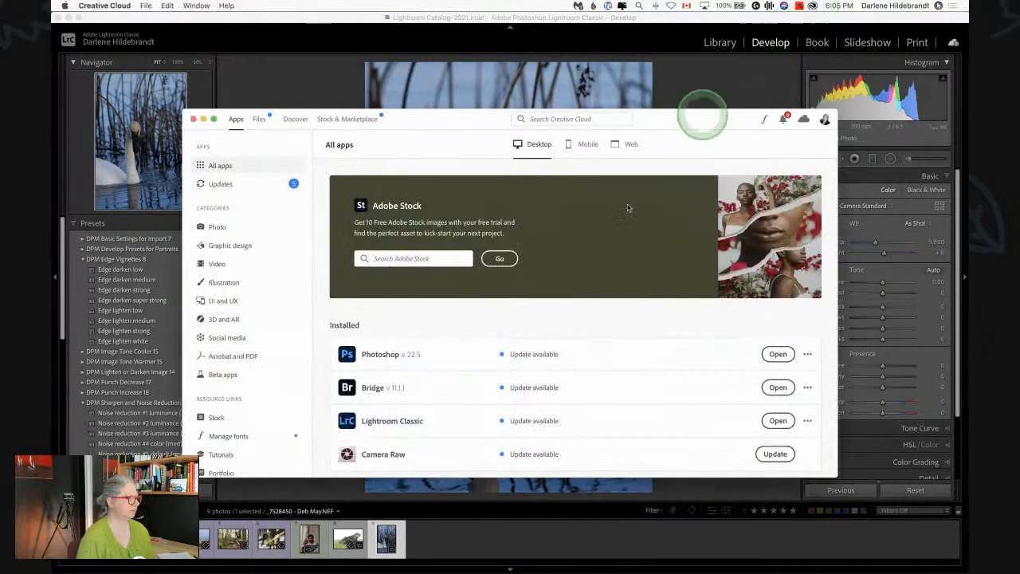
pyautogui.scroll(-1, 672, 388)
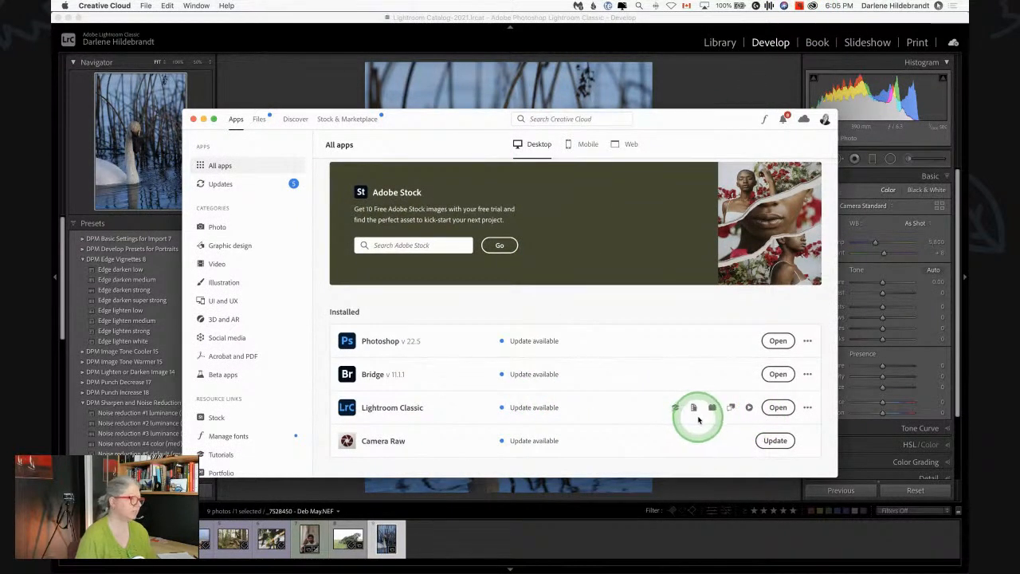
pyautogui.click(193, 119)
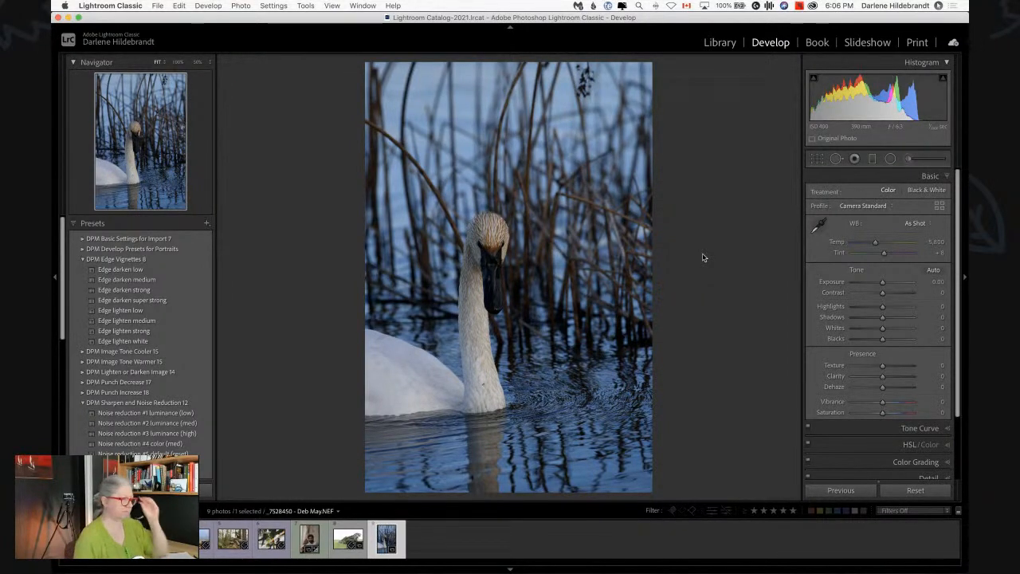
# Step: Preview the Camera Landscape profile on the swan photo and close the profile browser
pyautogui.click(939, 206)
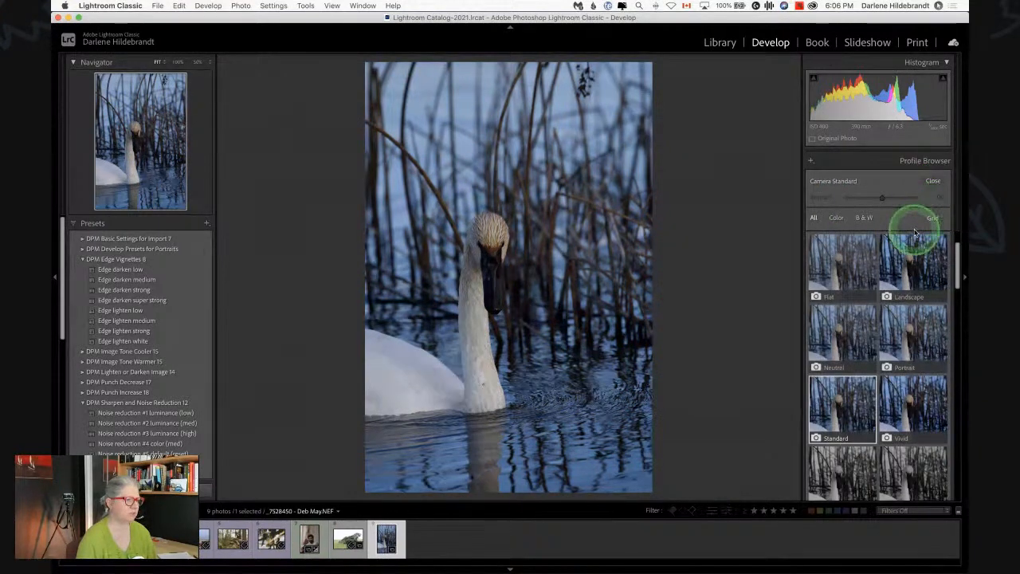
pyautogui.click(909, 259)
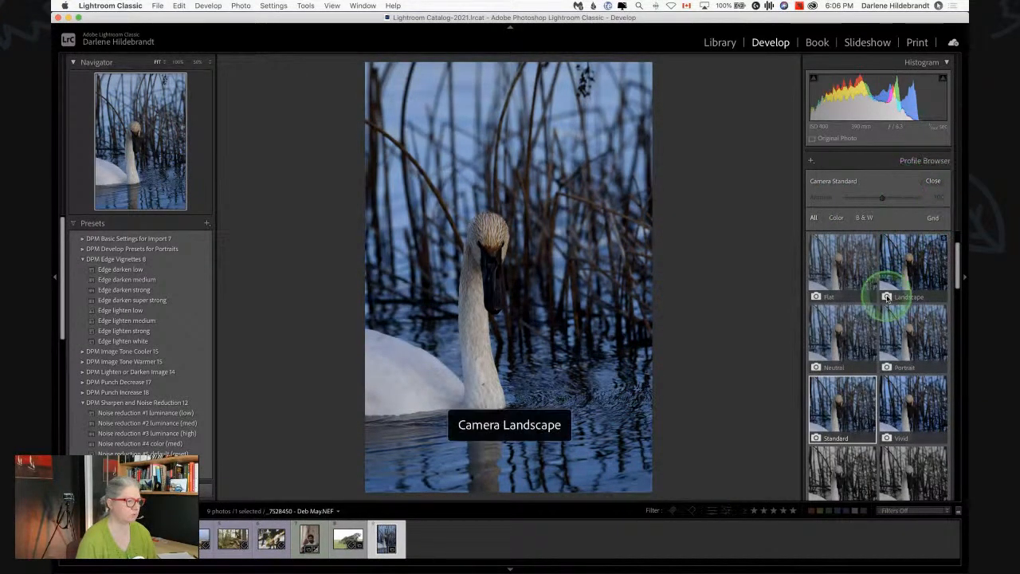
pyautogui.scroll(2, 886, 293)
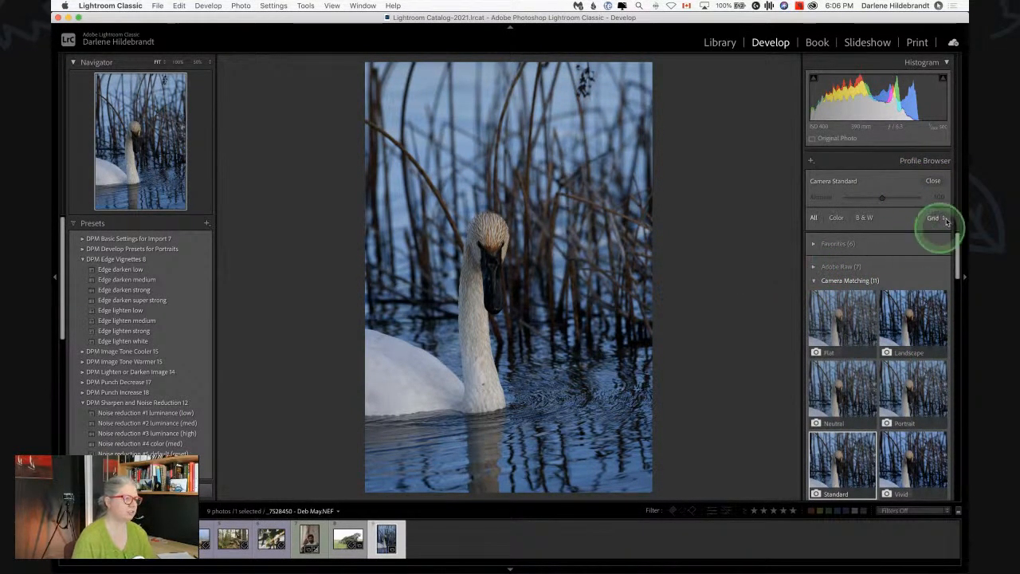
pyautogui.click(933, 180)
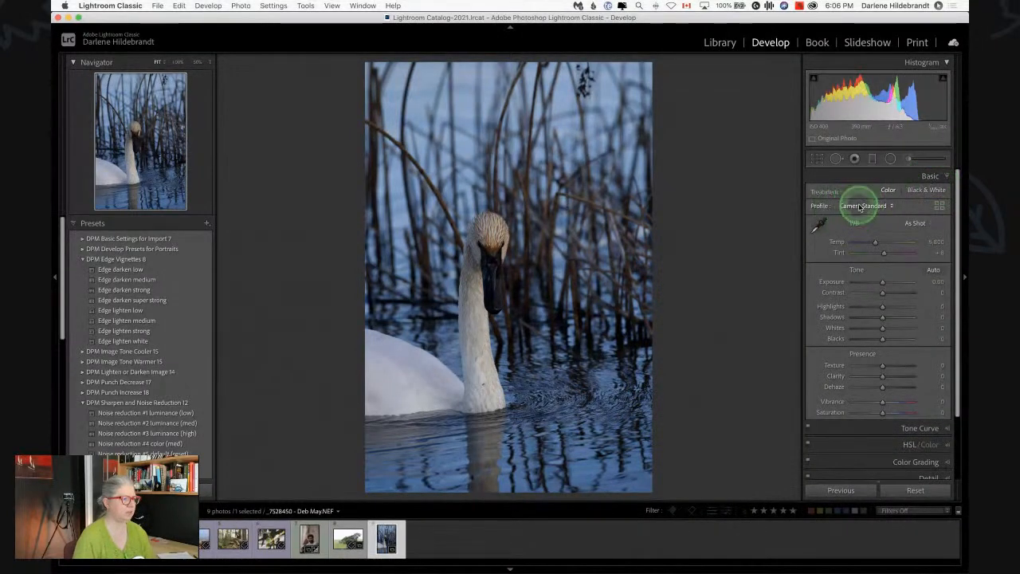
# Step: Reopen the profile browser at the Camera Matching group and display the photo's file and camera info overlay
pyautogui.click(861, 206)
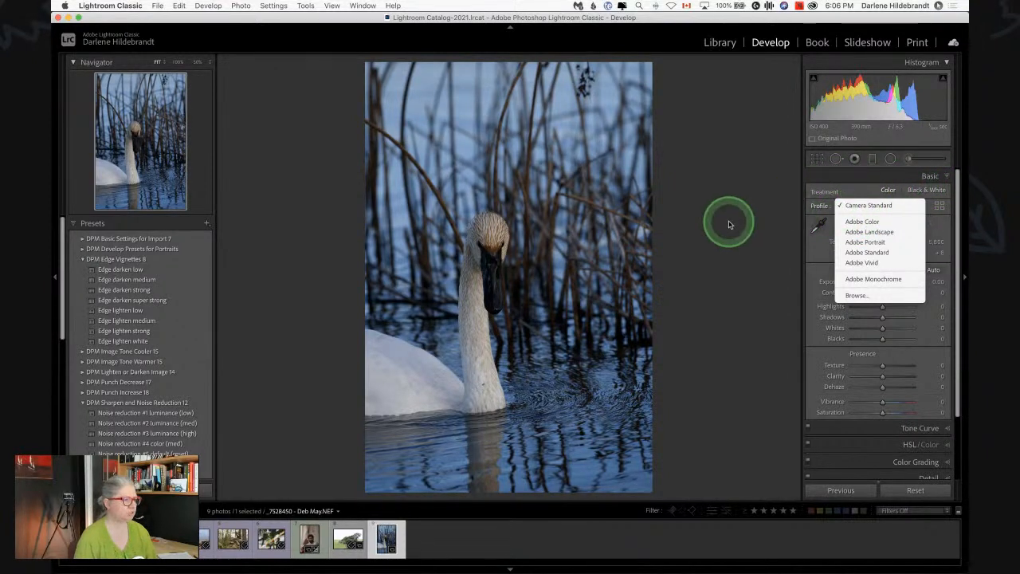
pyautogui.click(939, 205)
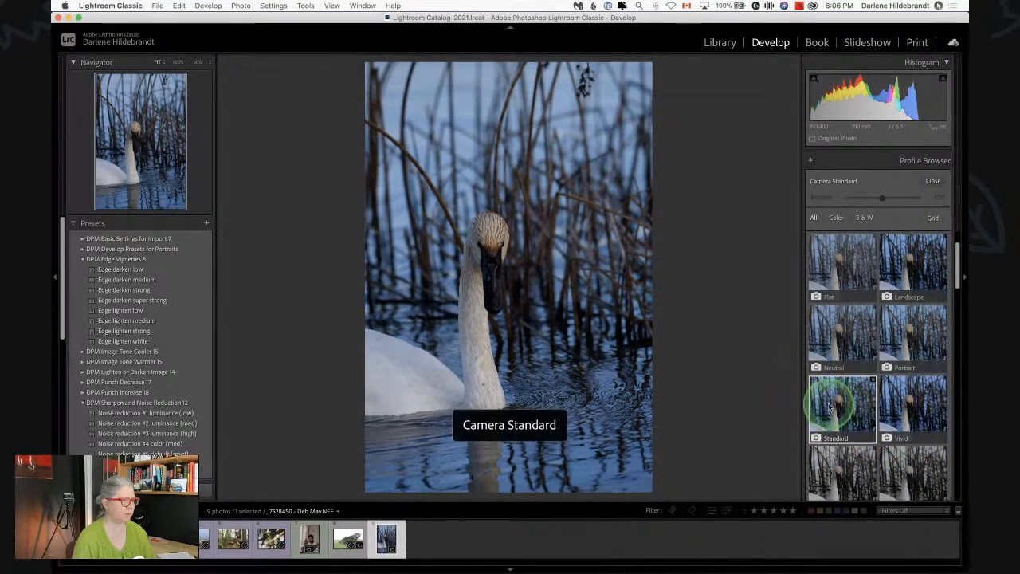
pyautogui.press('i')
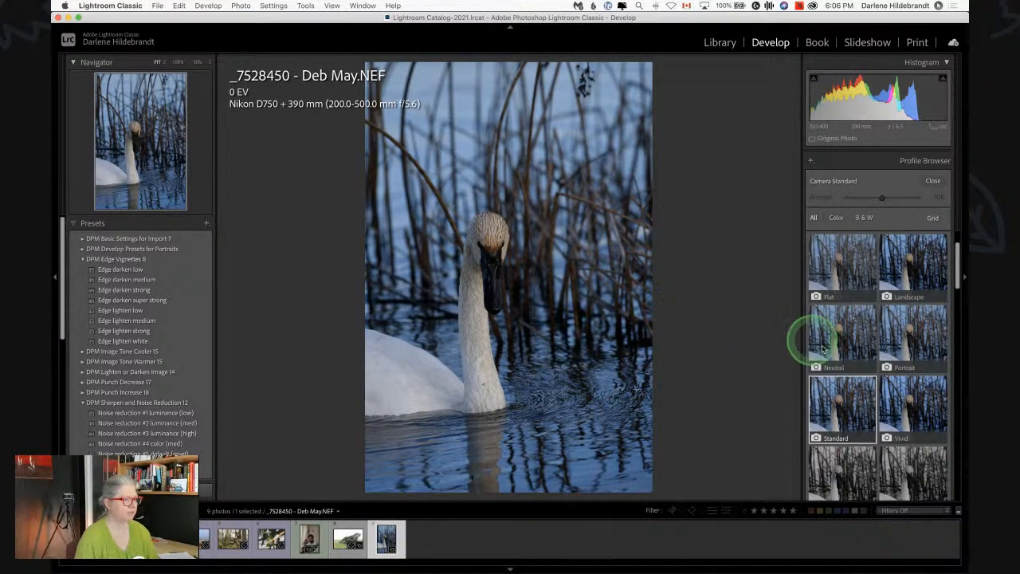
pyautogui.scroll(2, 815, 346)
pyautogui.scroll(-1, 821, 349)
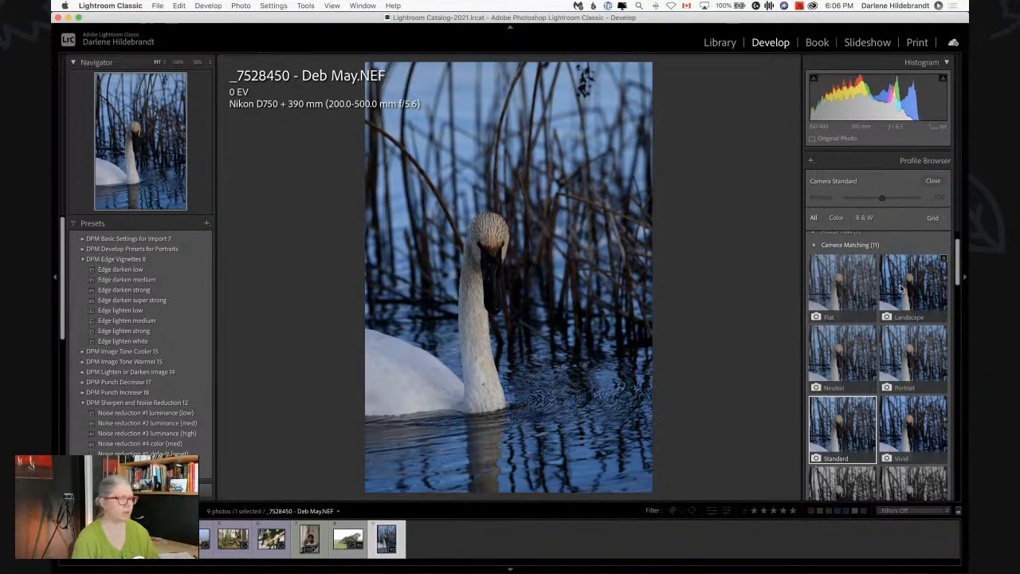
# Step: Compare the Camera Portrait, Neutral, Standard and Vivid profiles on the swan photo
pyautogui.click(908, 370)
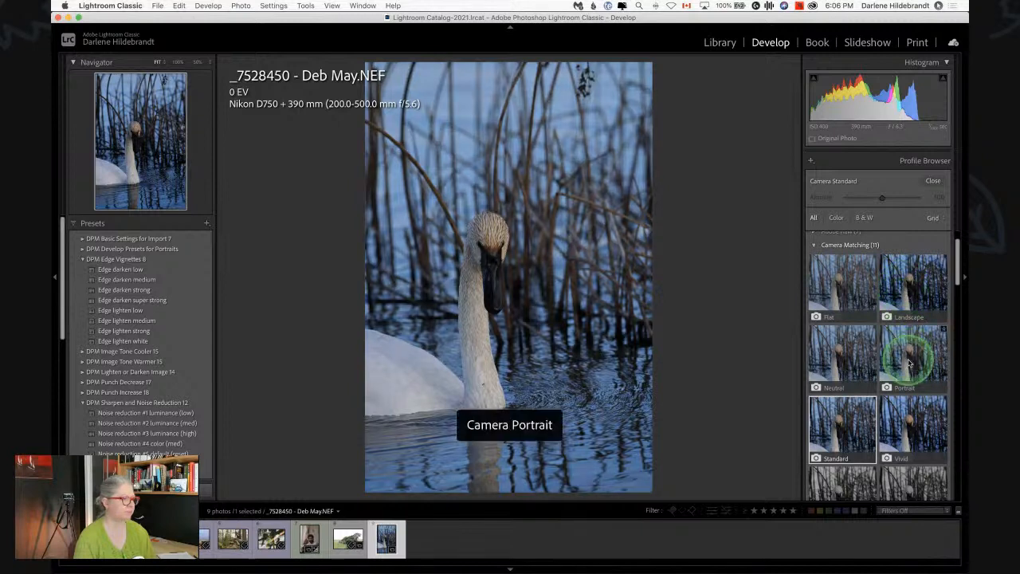
pyautogui.click(847, 356)
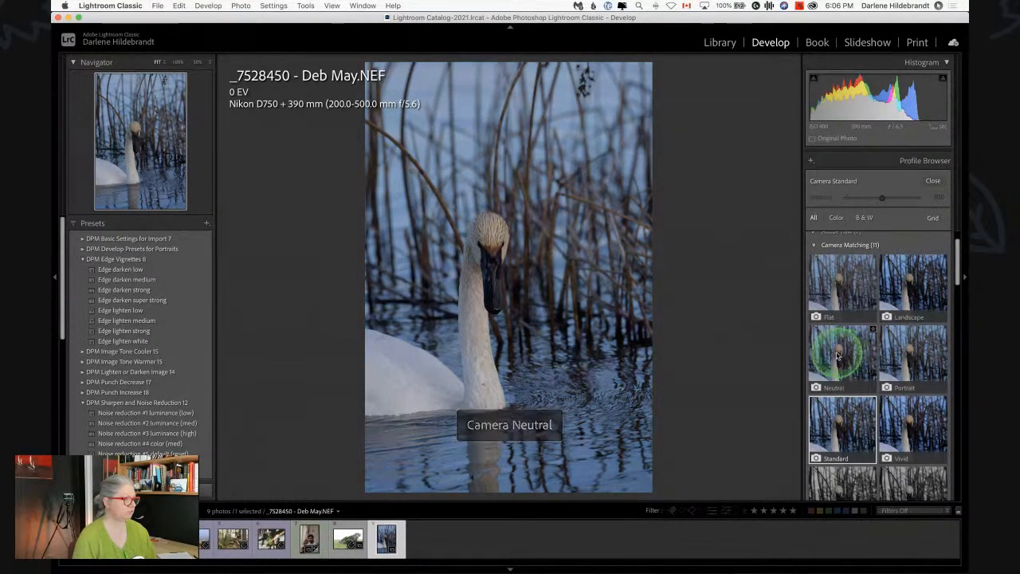
pyautogui.click(842, 422)
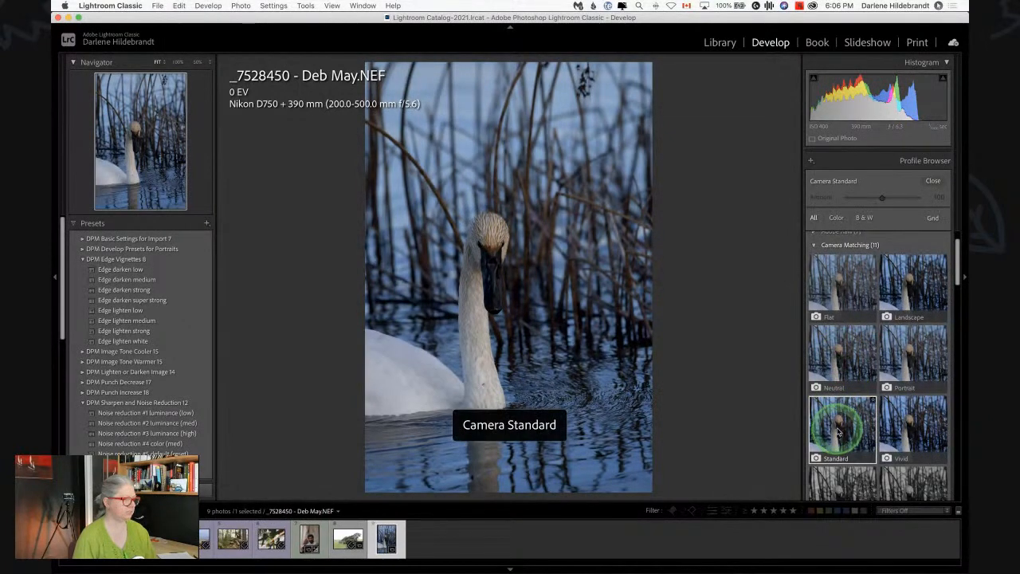
pyautogui.click(843, 342)
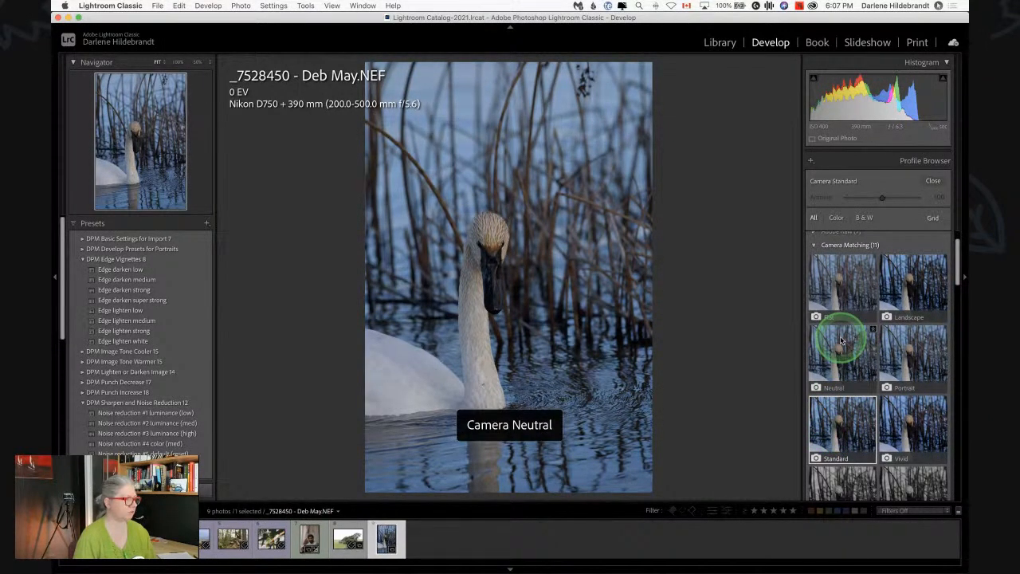
pyautogui.click(841, 419)
pyautogui.click(840, 344)
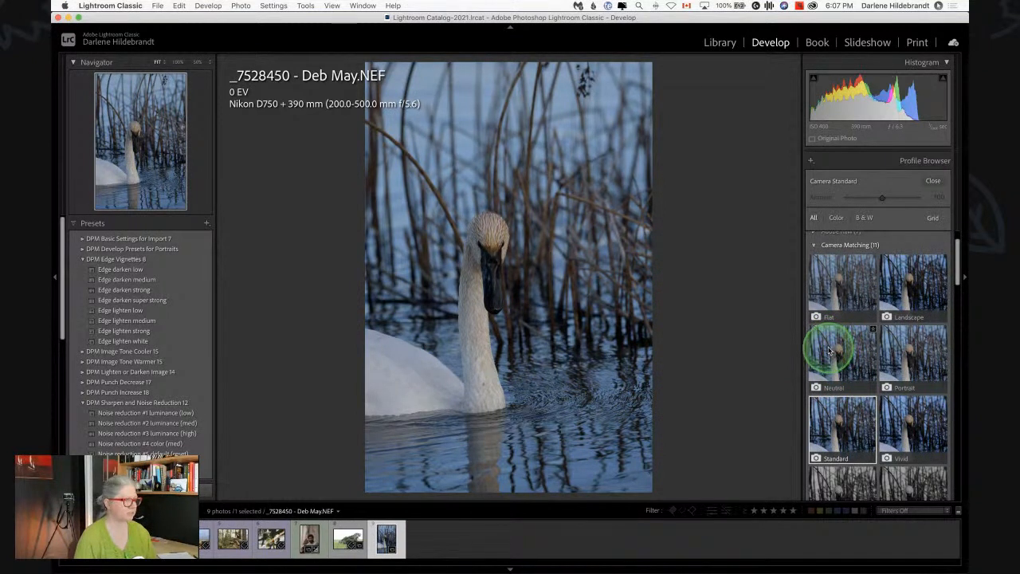
pyautogui.click(912, 423)
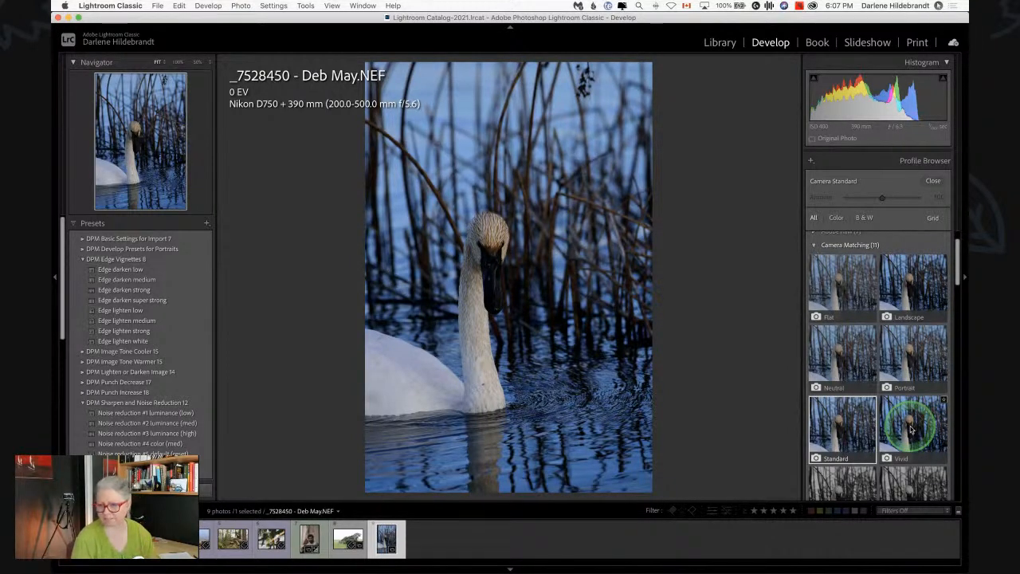
# Step: Apply the Camera Neutral profile to the swan photo and close the profile browser
pyautogui.click(846, 360)
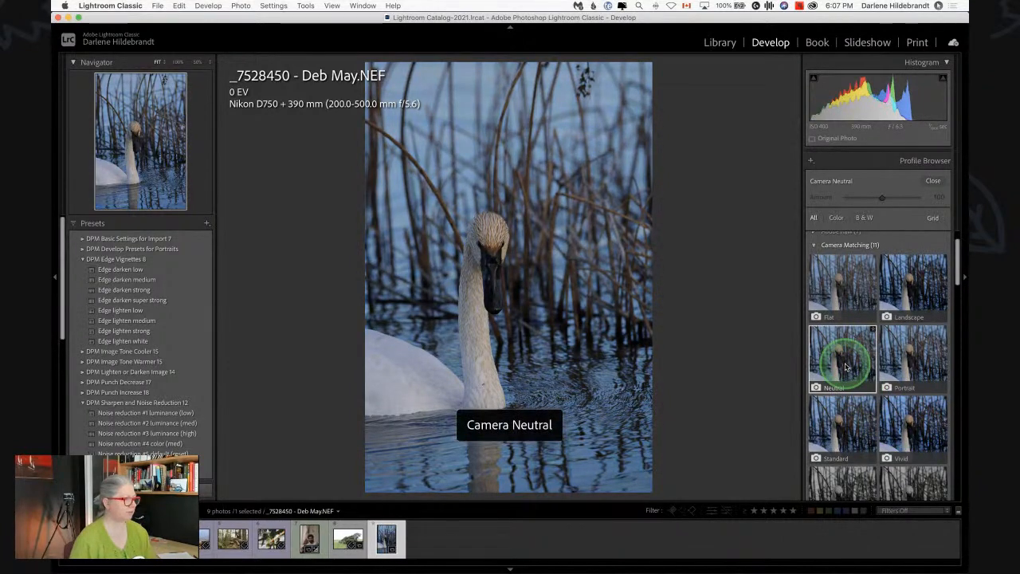
pyautogui.click(932, 182)
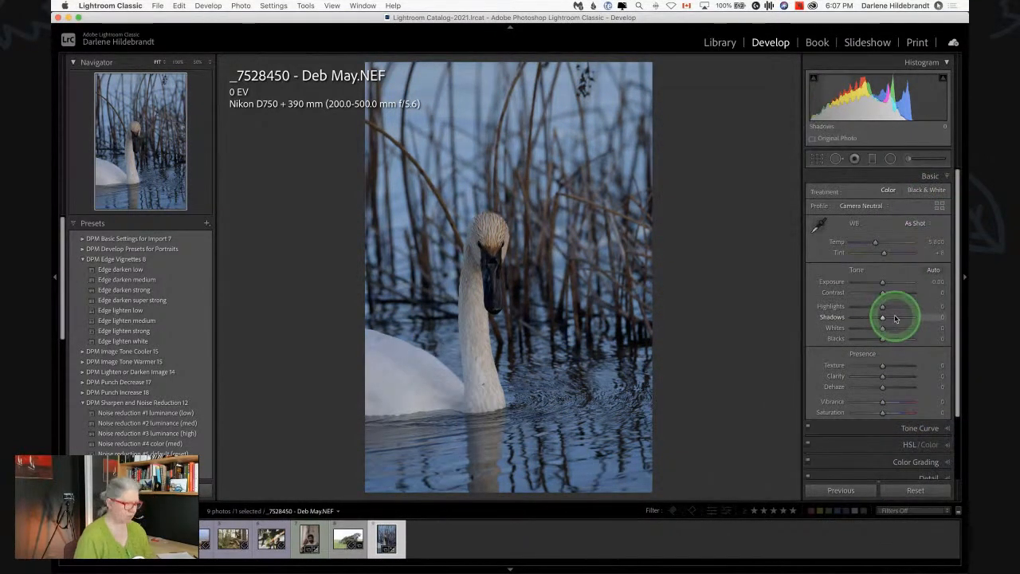
# Step: Examine the swan's head and neck at 100% and cycle the info overlay to the photo's exposure settings
pyautogui.press('i')
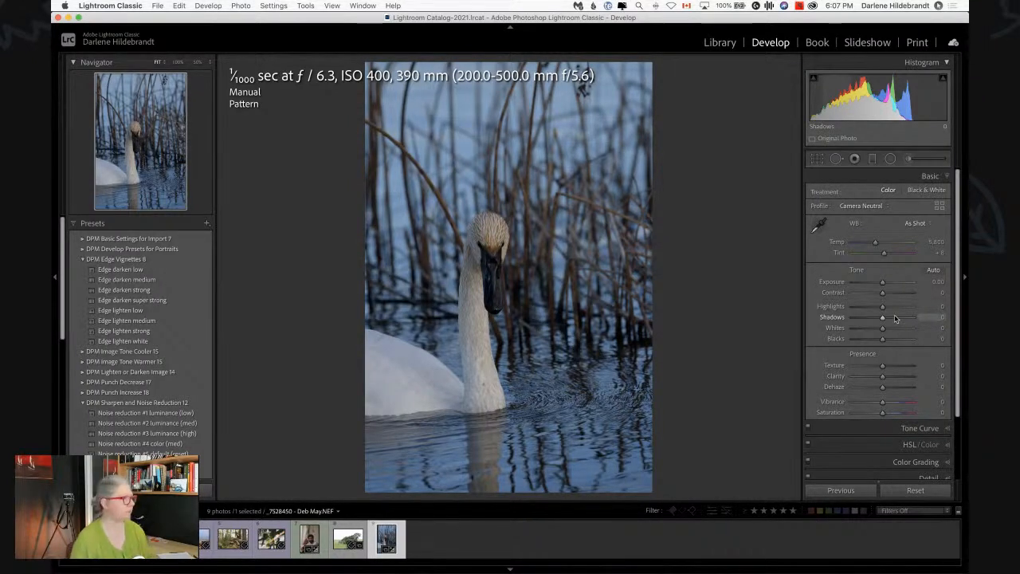
pyautogui.moveTo(467, 270); pyautogui.dragTo(605, 331)
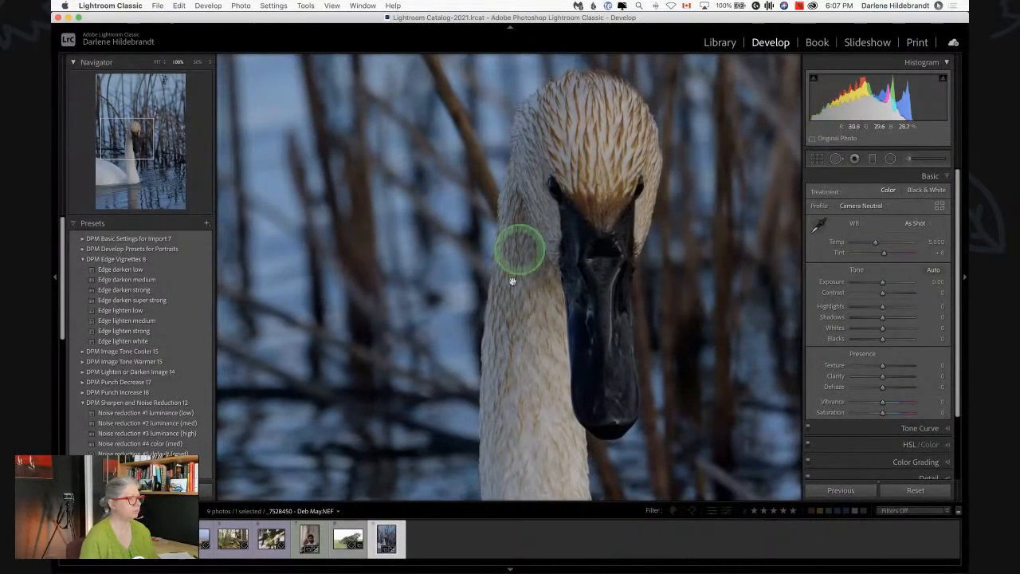
pyautogui.click(454, 299)
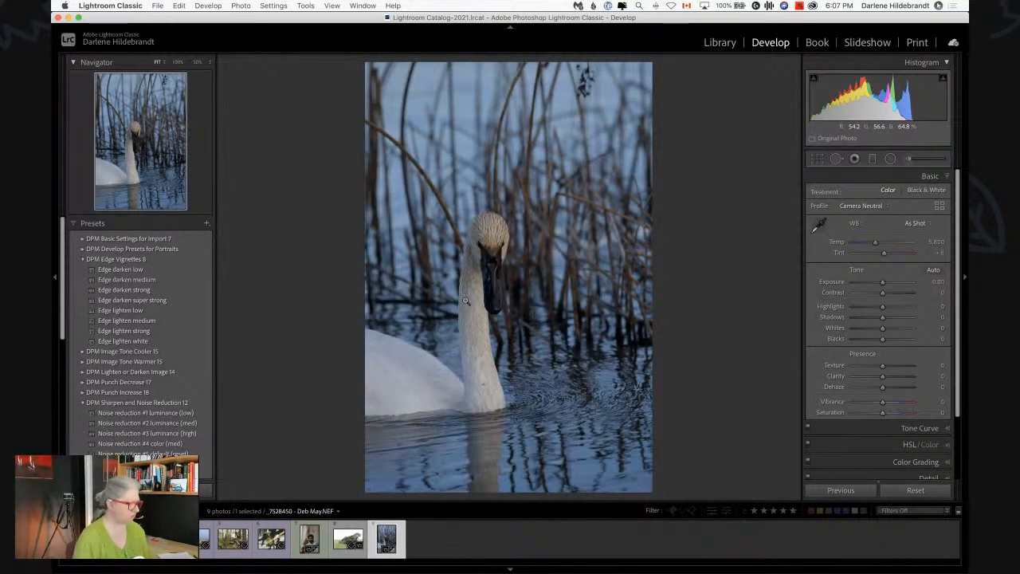
pyautogui.press('i')
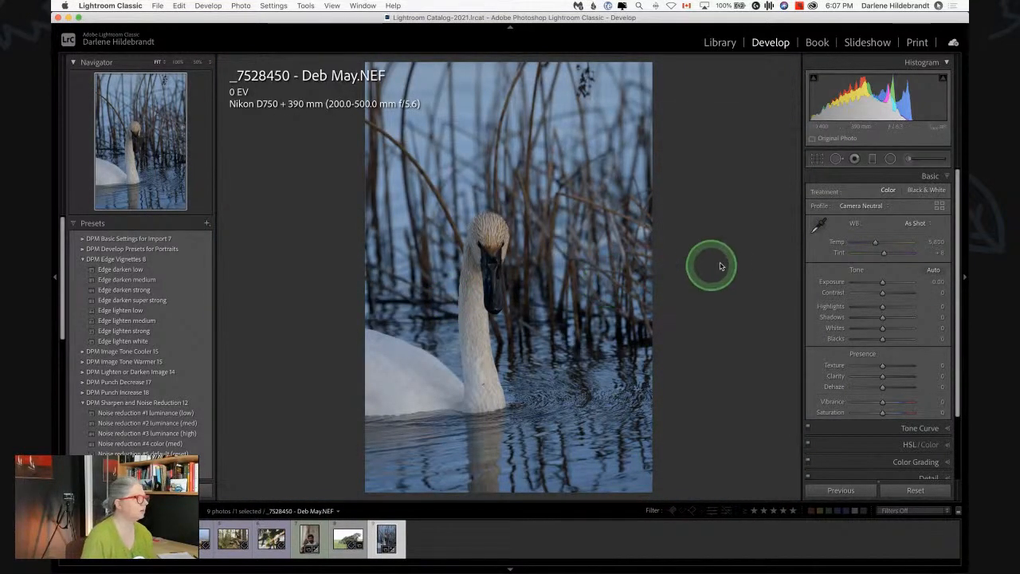
pyautogui.press('i')
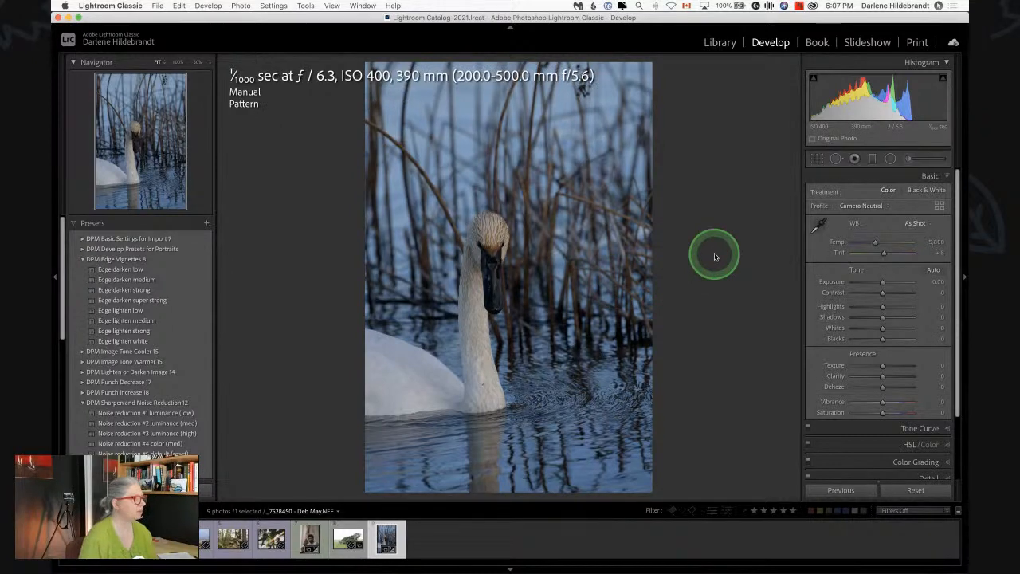
# Step: Show the swan photo in the Library loupe view and reveal its metadata for reading
pyautogui.press('e')
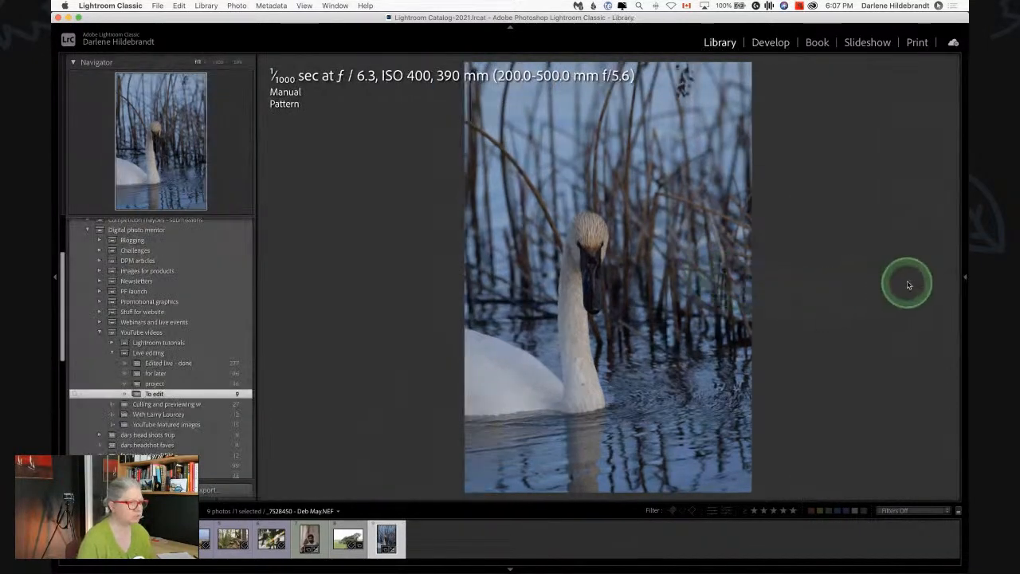
pyautogui.click(960, 278)
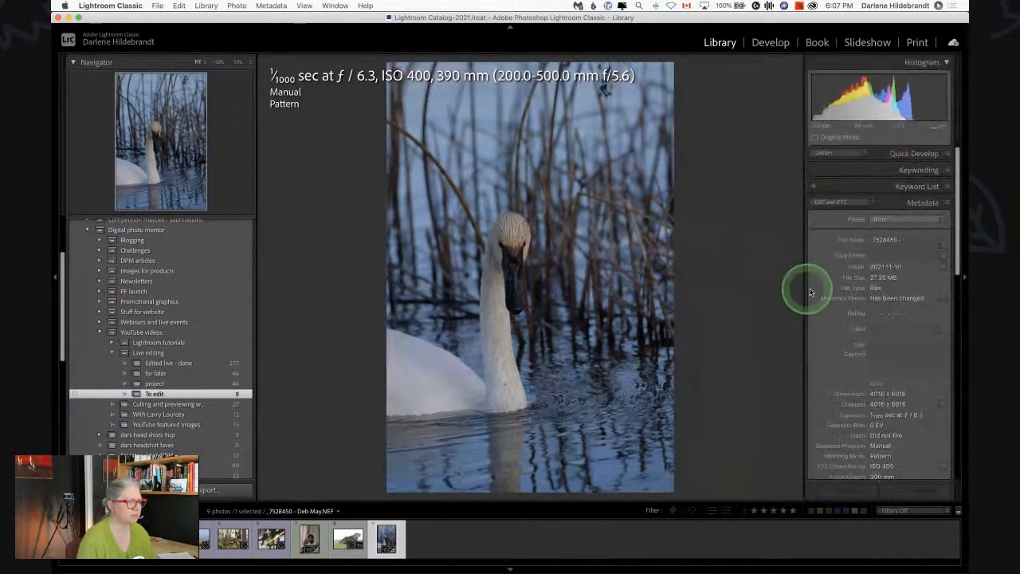
# Step: Read through the swan photo's EXIF and file metadata, and return the photo to the Develop module
pyautogui.scroll(-3, 847, 292)
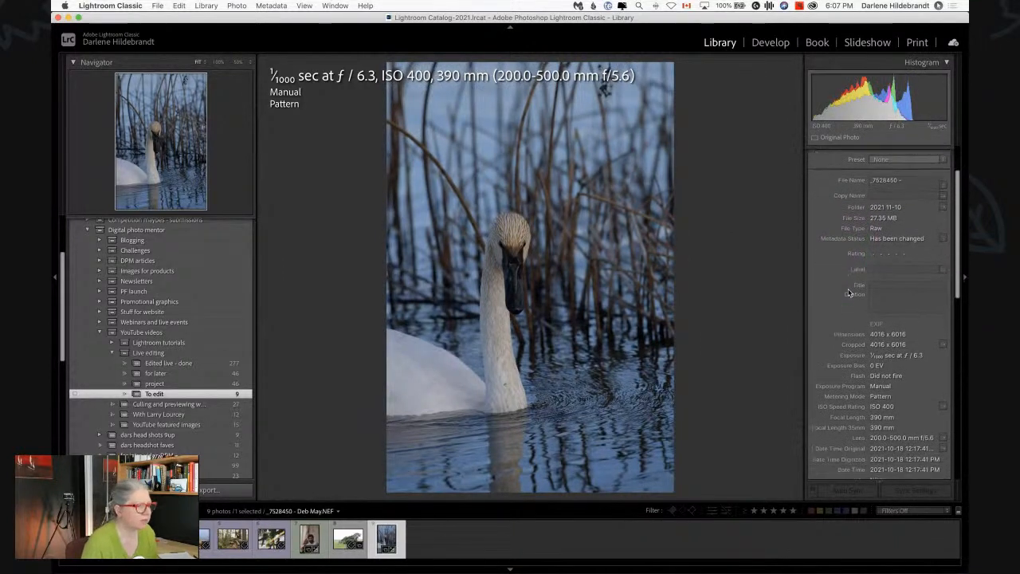
pyautogui.scroll(3, 849, 292)
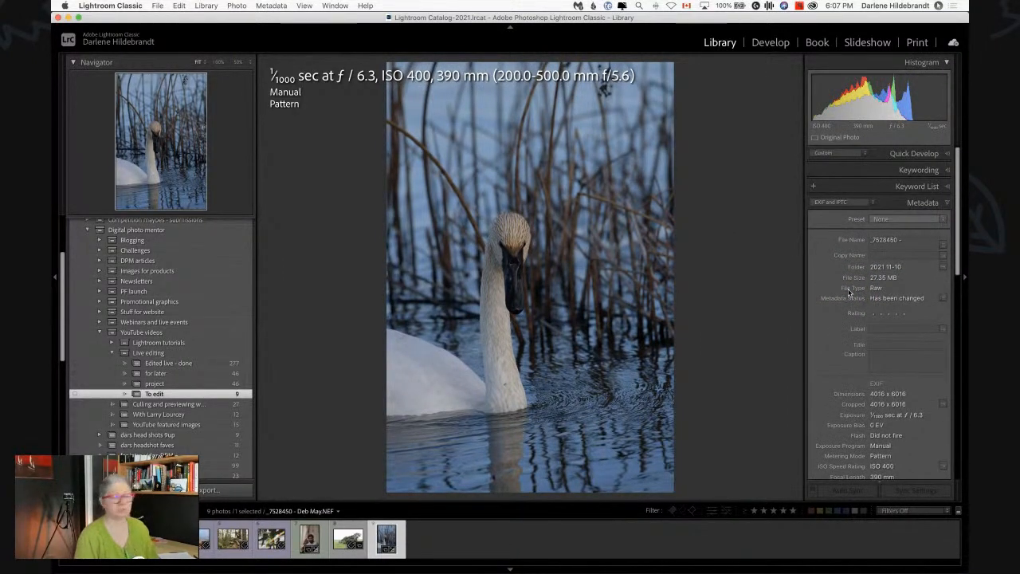
pyautogui.press('d')
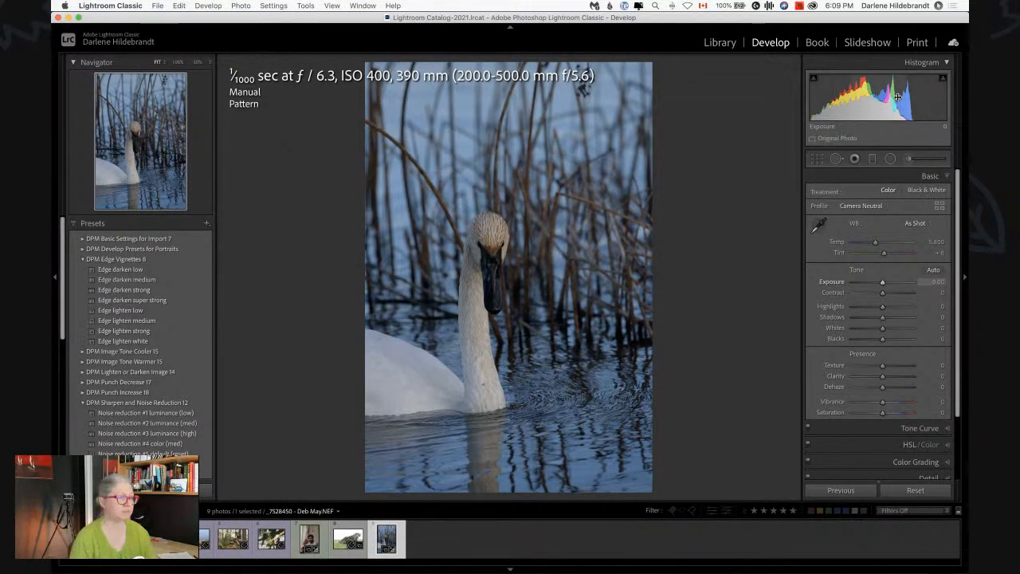
# Step: Try brightening the swan photo with an Exposure of +1.15, and reset Exposure to 0
pyautogui.moveTo(923, 106)
pyautogui.mouseDown()
pyautogui.moveTo(943, 107)
pyautogui.moveTo(911, 108)
pyautogui.mouseUp()
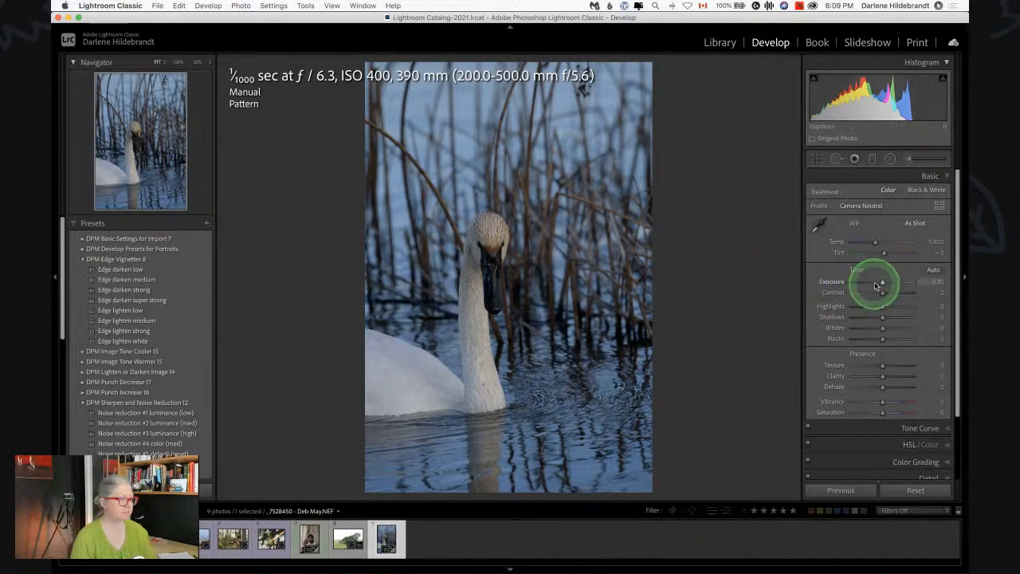
pyautogui.moveTo(883, 284); pyautogui.dragTo(889, 284)
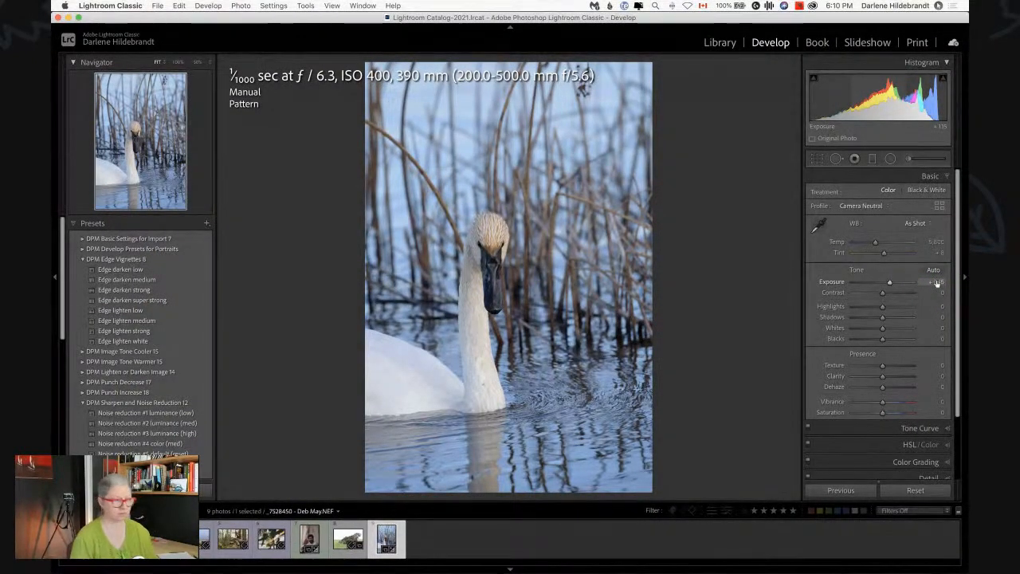
pyautogui.click(891, 283)
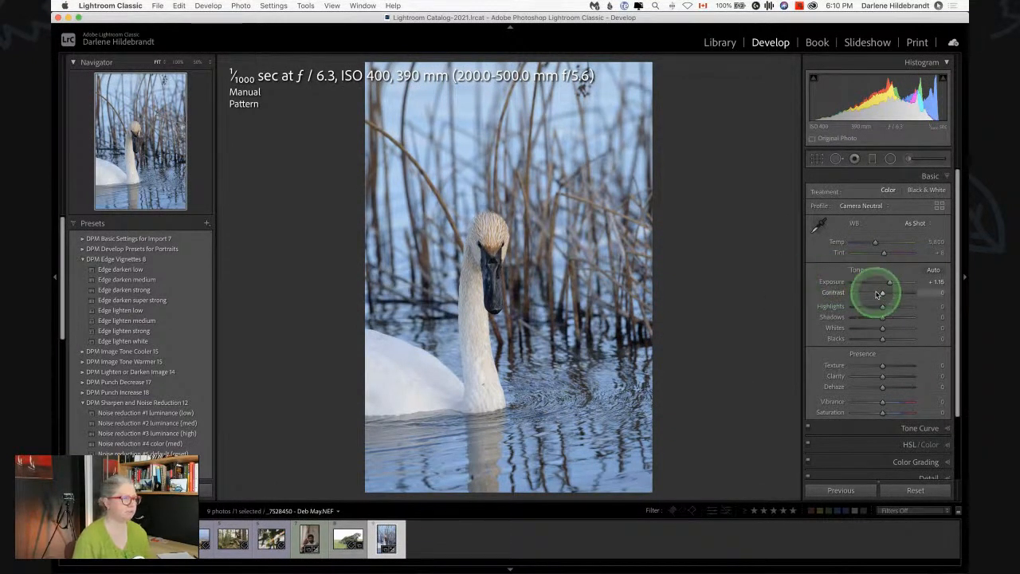
pyautogui.doubleClick(829, 283)
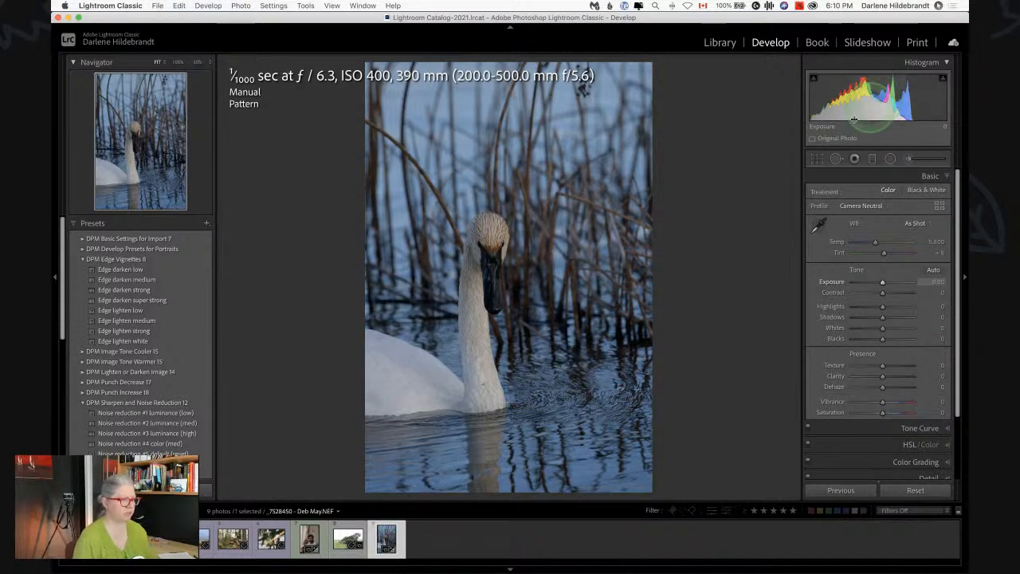
# Step: Try the automatic Whites adjustment and a slight Contrast change, and return both to 0
pyautogui.keyDown('shift'); pyautogui.doubleClick(835, 329); pyautogui.keyUp('shift')
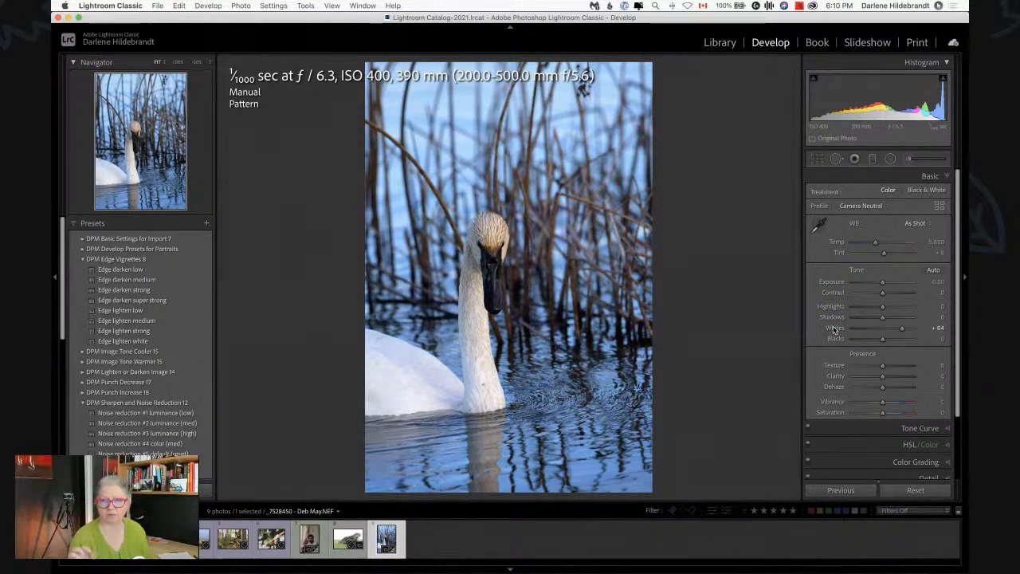
pyautogui.press('super+z')
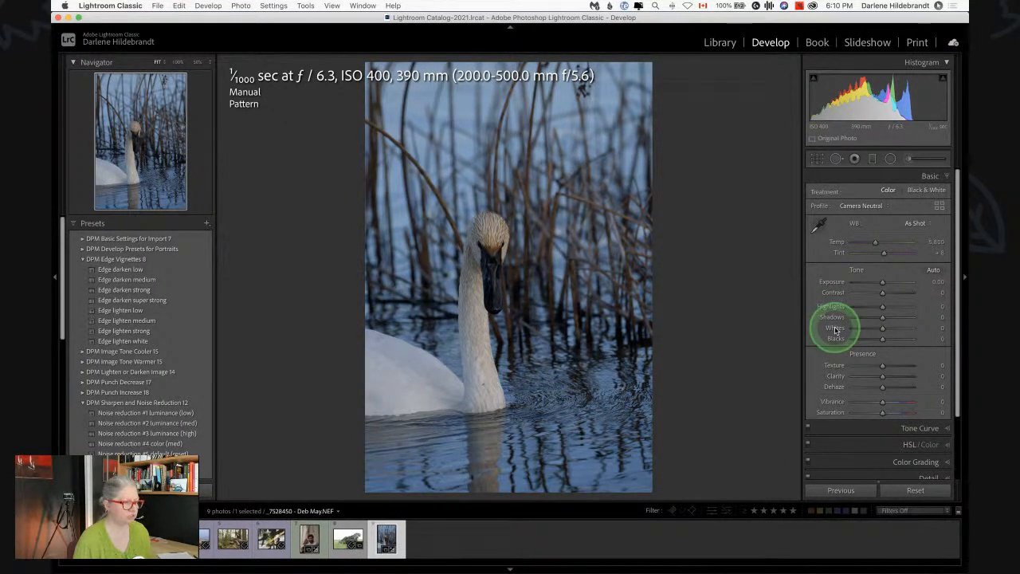
pyautogui.keyDown('shift'); pyautogui.doubleClick(836, 330); pyautogui.keyUp('shift')
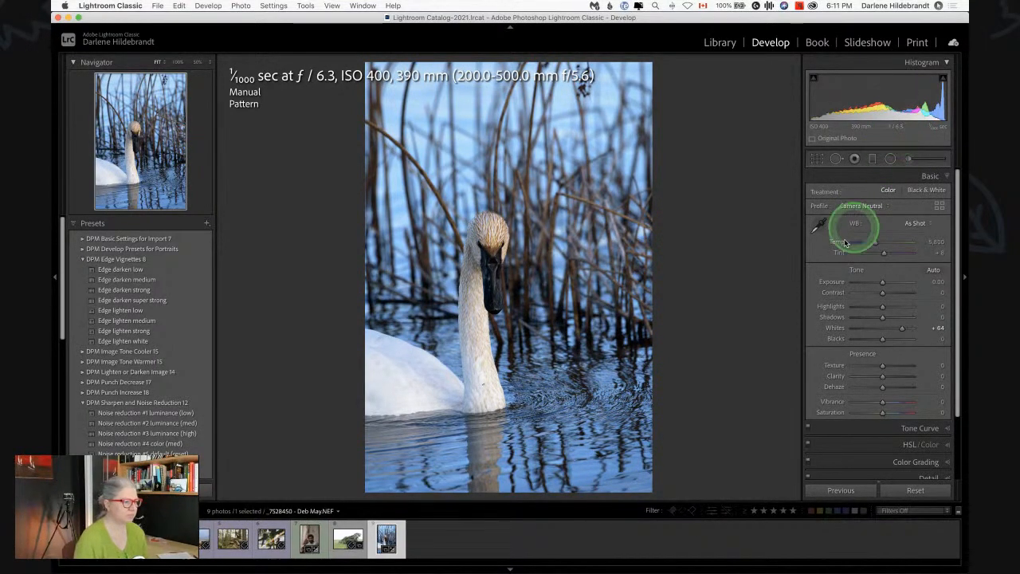
pyautogui.doubleClick(834, 328)
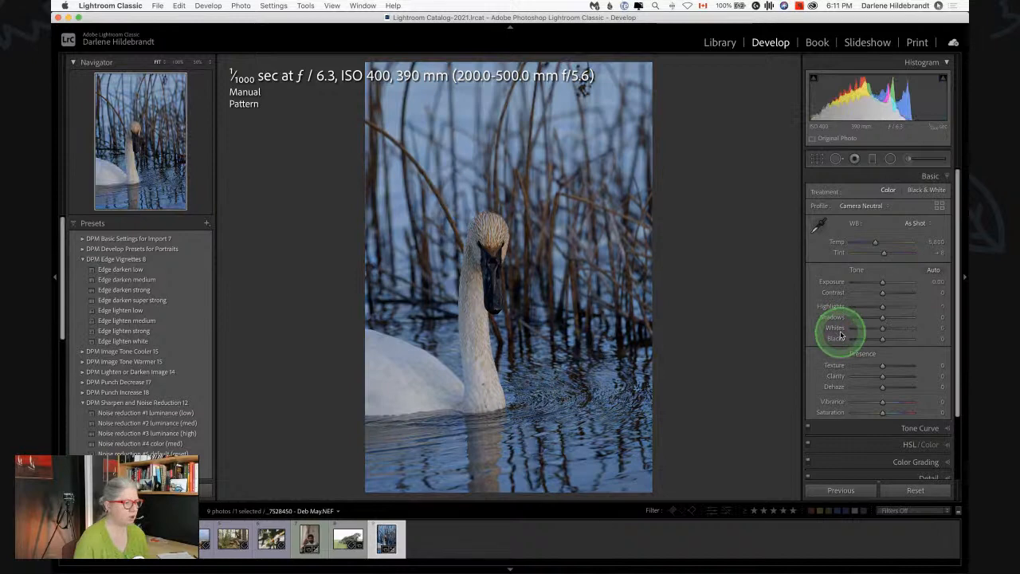
pyautogui.moveTo(881, 292)
pyautogui.mouseDown()
pyautogui.moveTo(914, 292)
pyautogui.moveTo(875, 292)
pyautogui.moveTo(899, 289)
pyautogui.moveTo(882, 287)
pyautogui.mouseUp()
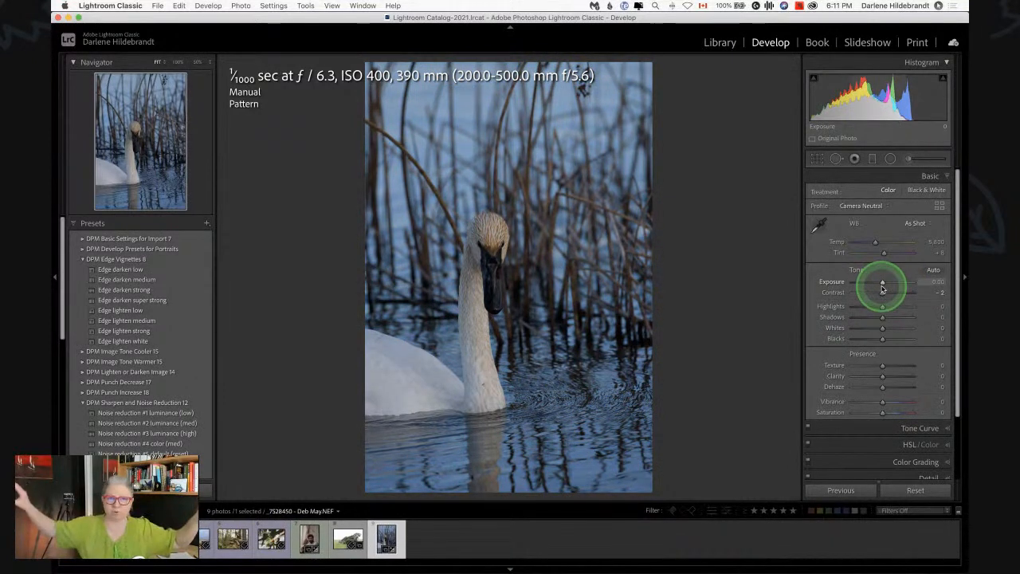
pyautogui.doubleClick(834, 293)
# Step: Set Whites and Blacks automatically to +64 and -16, and compare the swan photo with its before version
pyautogui.keyDown('shift'); pyautogui.doubleClick(835, 329); pyautogui.keyUp('shift')
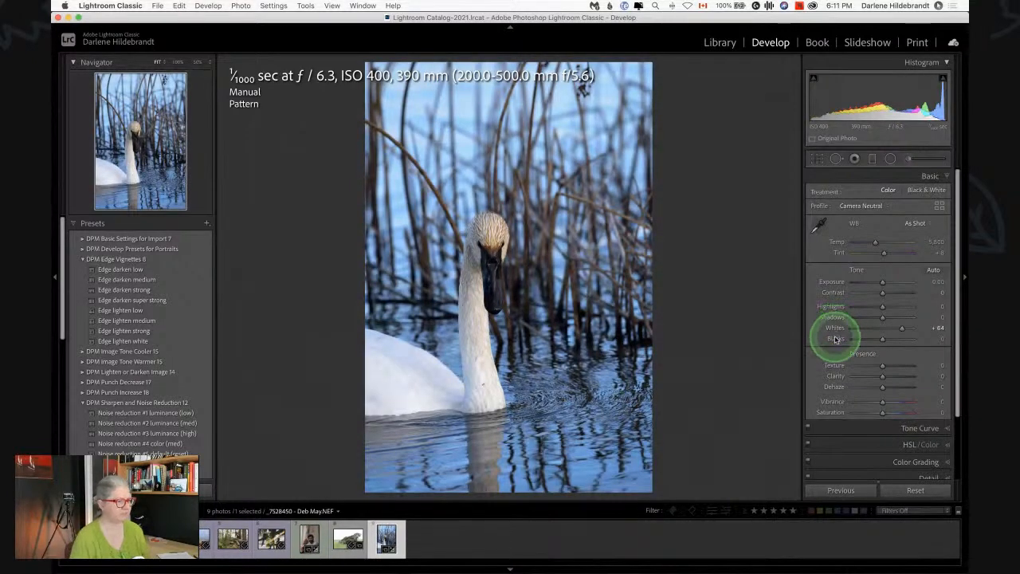
pyautogui.keyDown('shift'); pyautogui.doubleClick(835, 341); pyautogui.keyUp('shift')
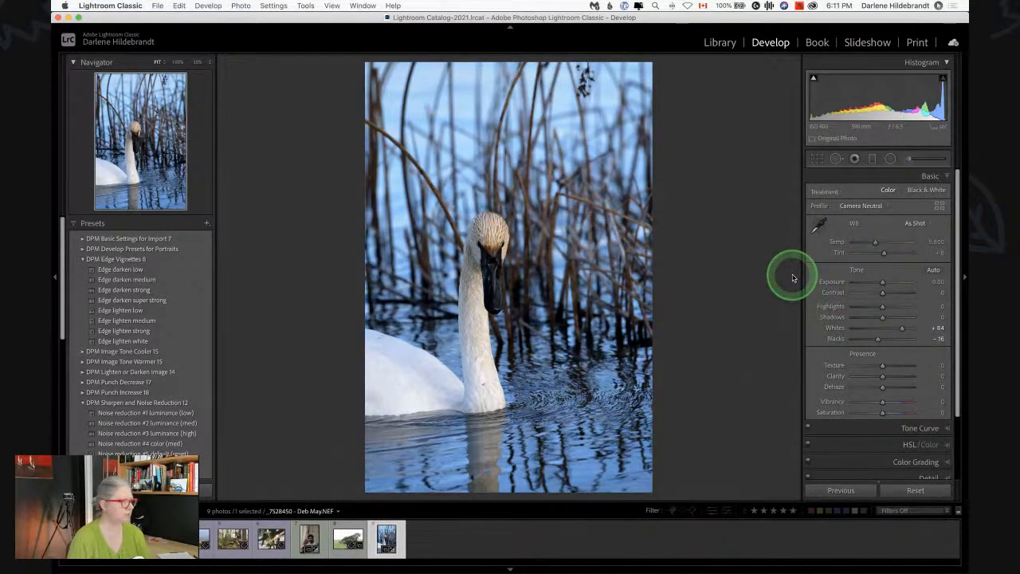
pyautogui.press('\\')
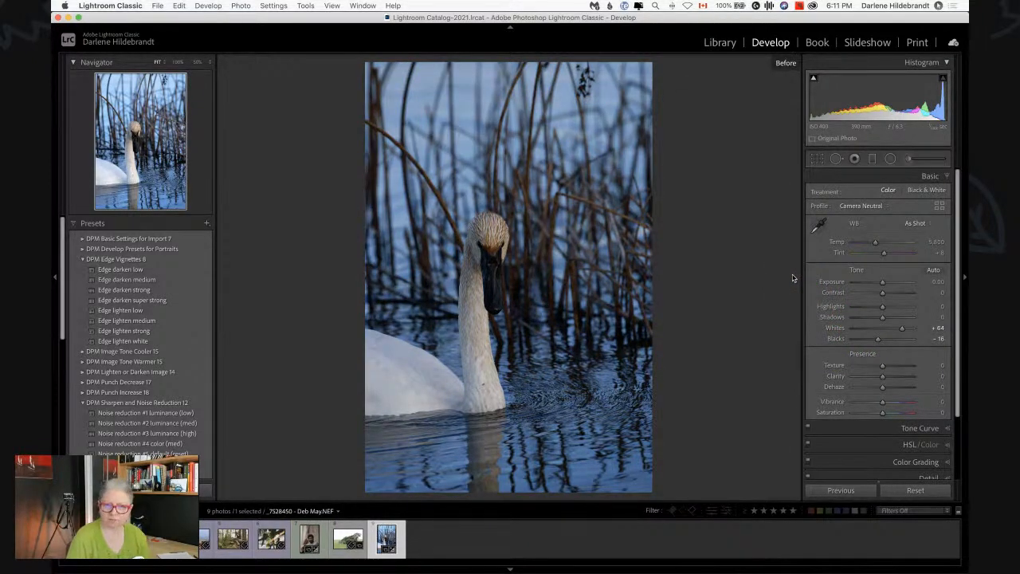
pyautogui.press('\\')
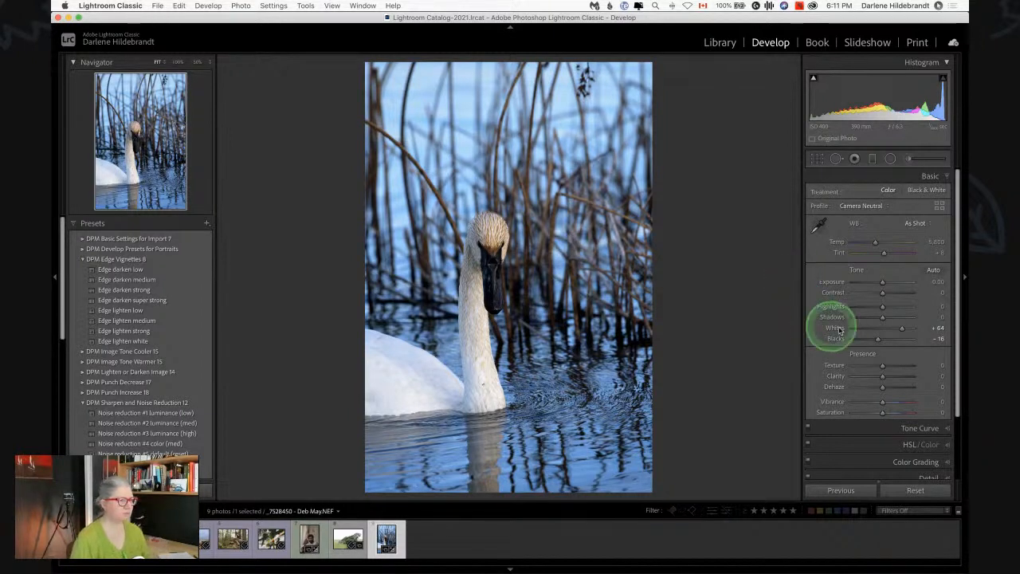
# Step: Try Whites at +86 and +80 while checking for highlight clipping, and restore the automatic Whites value
pyautogui.keyDown('alt'); pyautogui.click(902, 330); pyautogui.keyUp('alt')
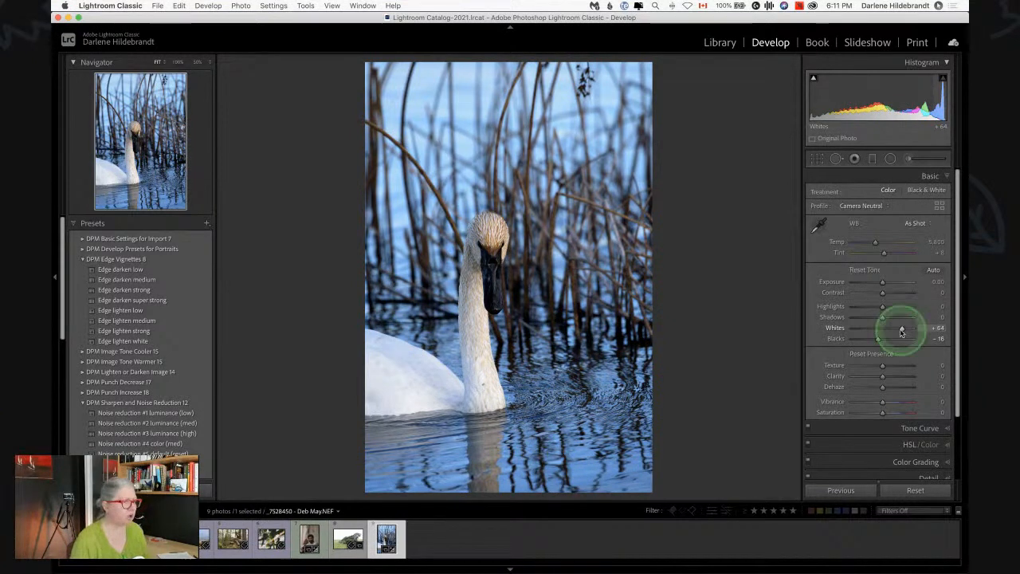
pyautogui.moveTo(902, 332); pyautogui.dragTo(908, 332)
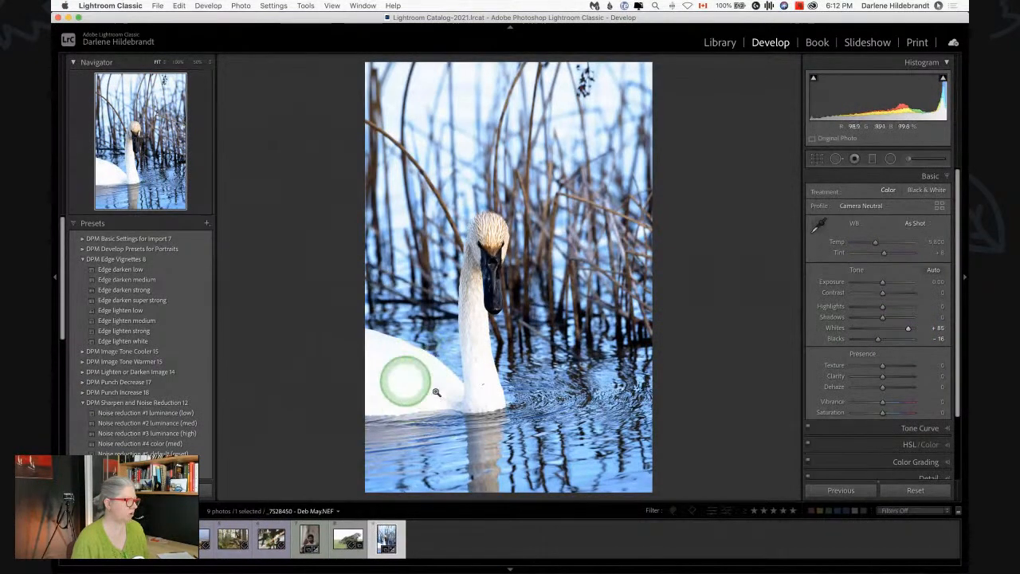
pyautogui.press('alt')
pyautogui.moveTo(907, 332); pyautogui.dragTo(906, 329)
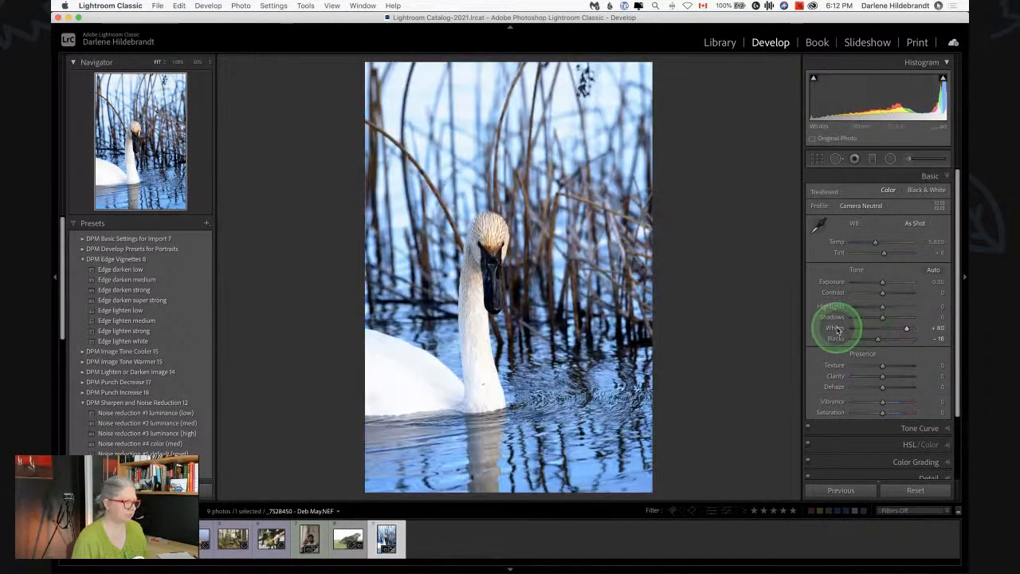
pyautogui.keyDown('shift'); pyautogui.doubleClick(837, 329); pyautogui.keyUp('shift')
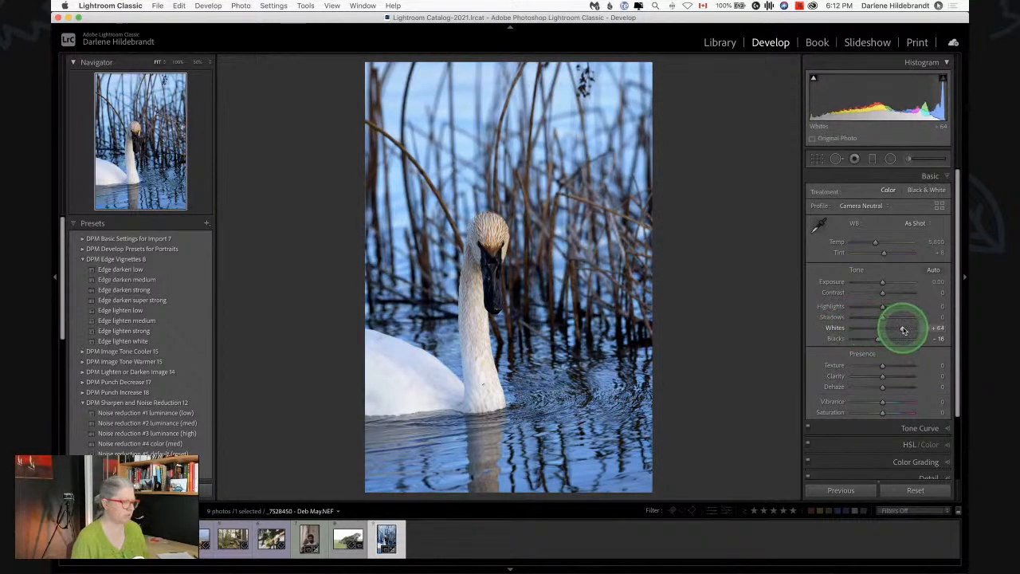
# Step: Fine-tune Whites to +66 and Blacks to -24 using the clipping preview, and compare the photo before and after
pyautogui.moveTo(904, 330); pyautogui.dragTo(904, 329)
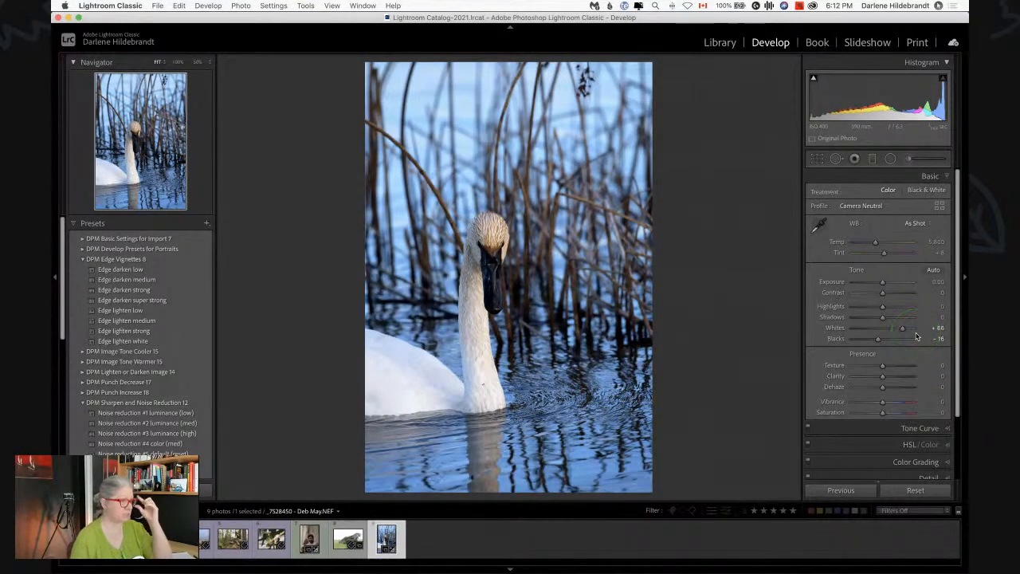
pyautogui.moveTo(877, 341); pyautogui.dragTo(878, 341)
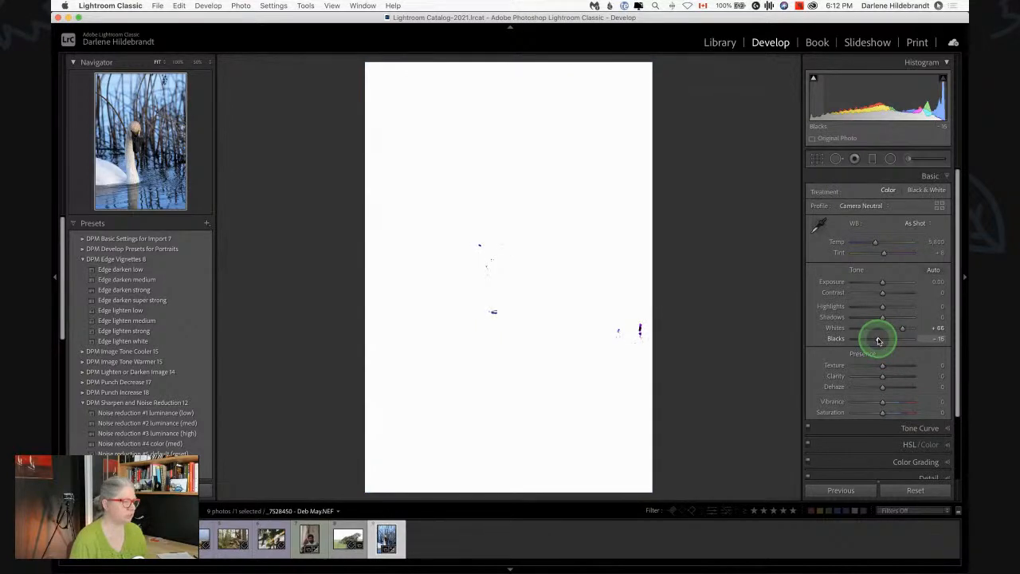
pyautogui.moveTo(879, 341); pyautogui.dragTo(879, 341)
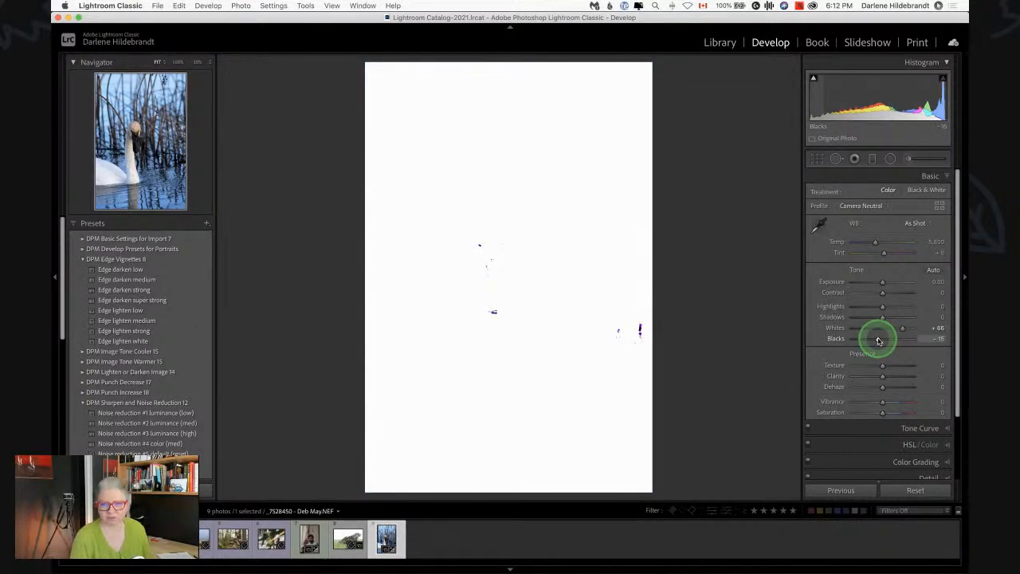
pyautogui.keyDown('alt'); pyautogui.click(879, 341); pyautogui.keyUp('alt')
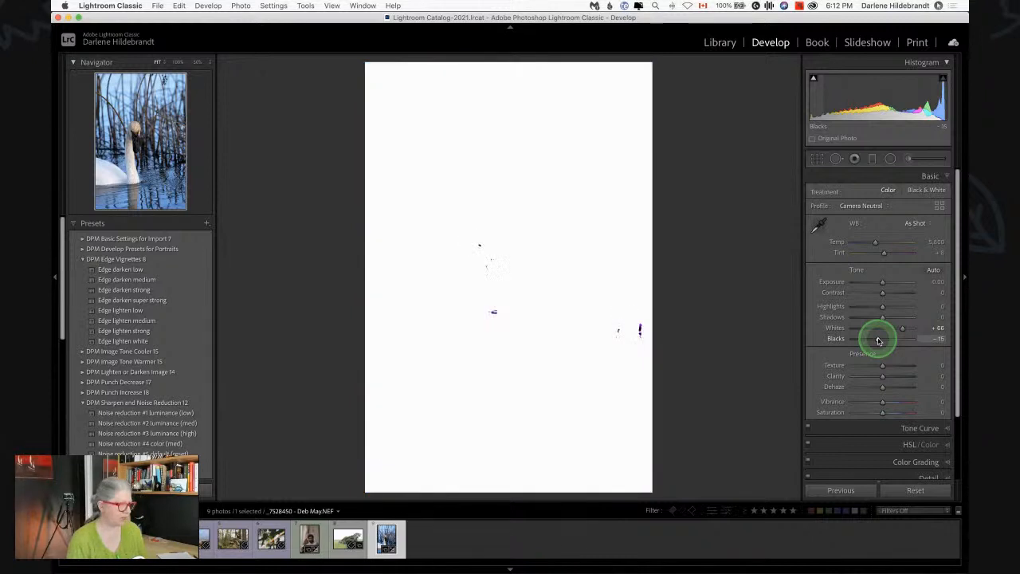
pyautogui.moveTo(879, 341); pyautogui.dragTo(875, 341)
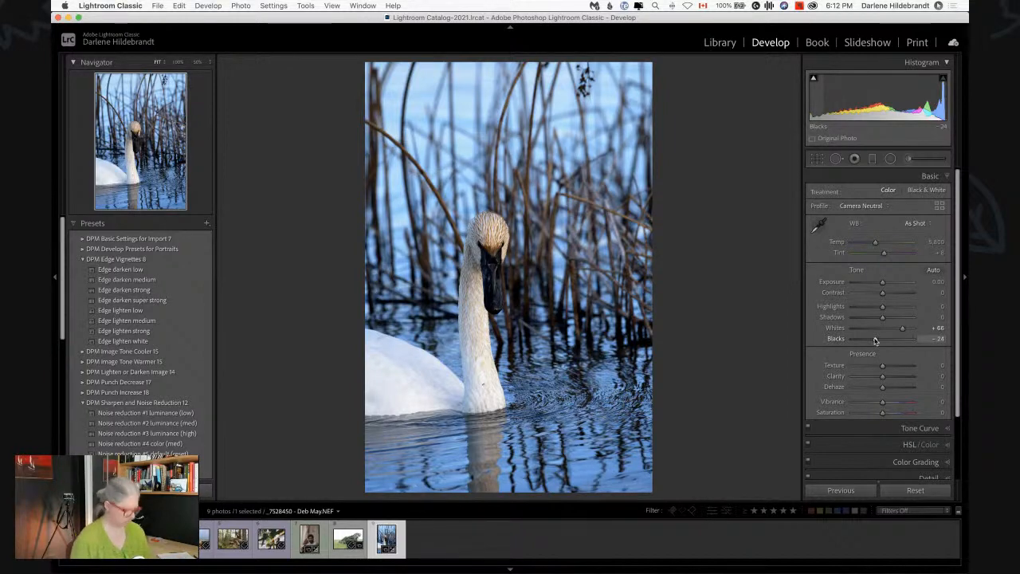
pyautogui.press('\\')
pyautogui.press('\\')
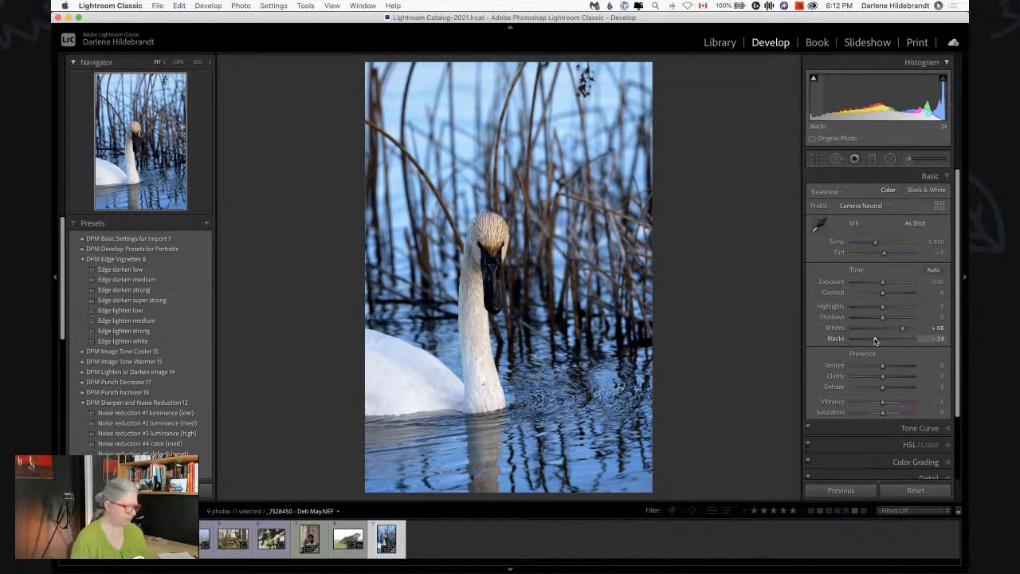
# Step: Crop the swan photo tighter from its upper and right edges at the original aspect ratio, and check it at 50% zoom
pyautogui.press('r')
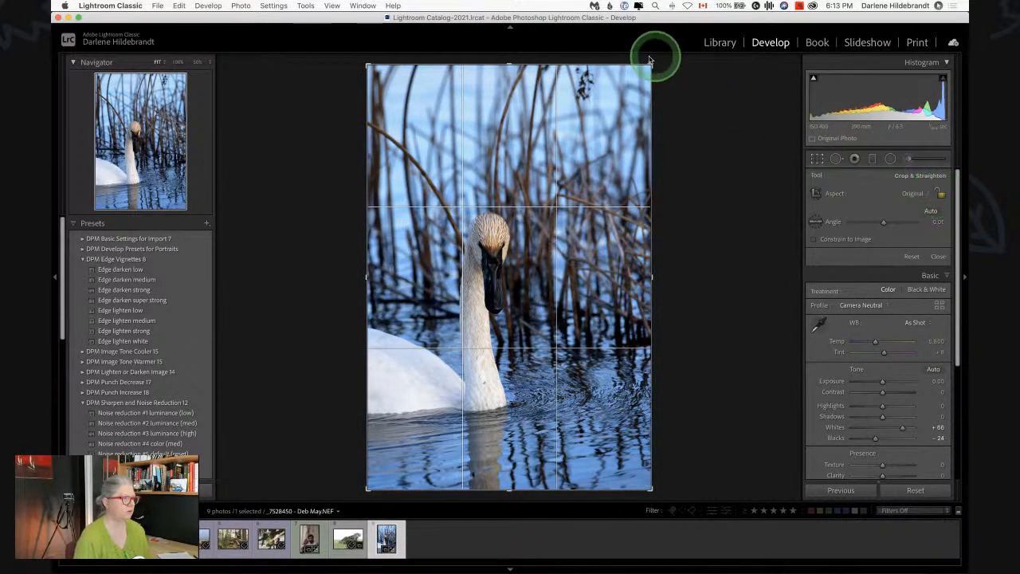
pyautogui.moveTo(652, 67); pyautogui.dragTo(610, 149)
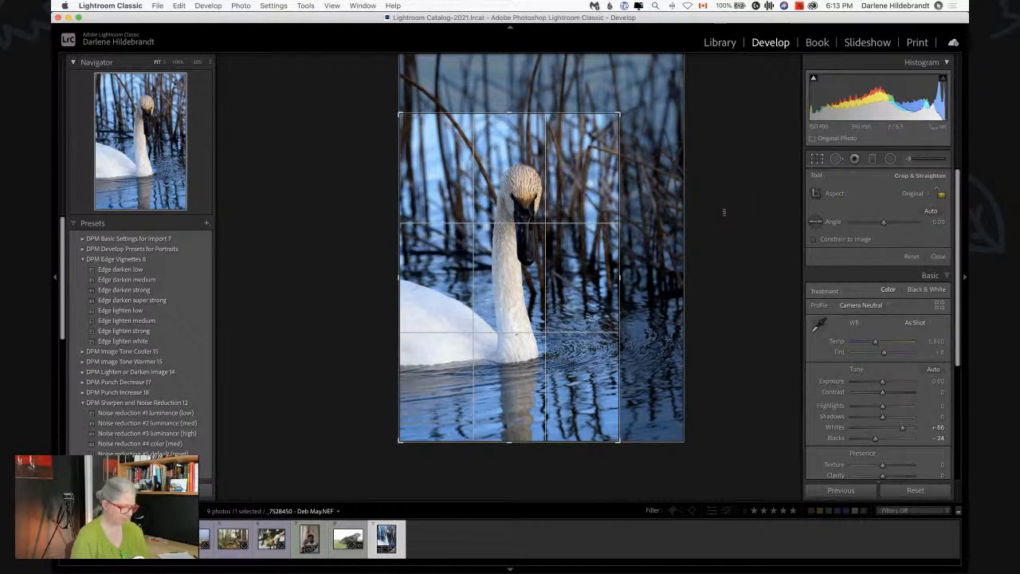
pyautogui.press('Return')
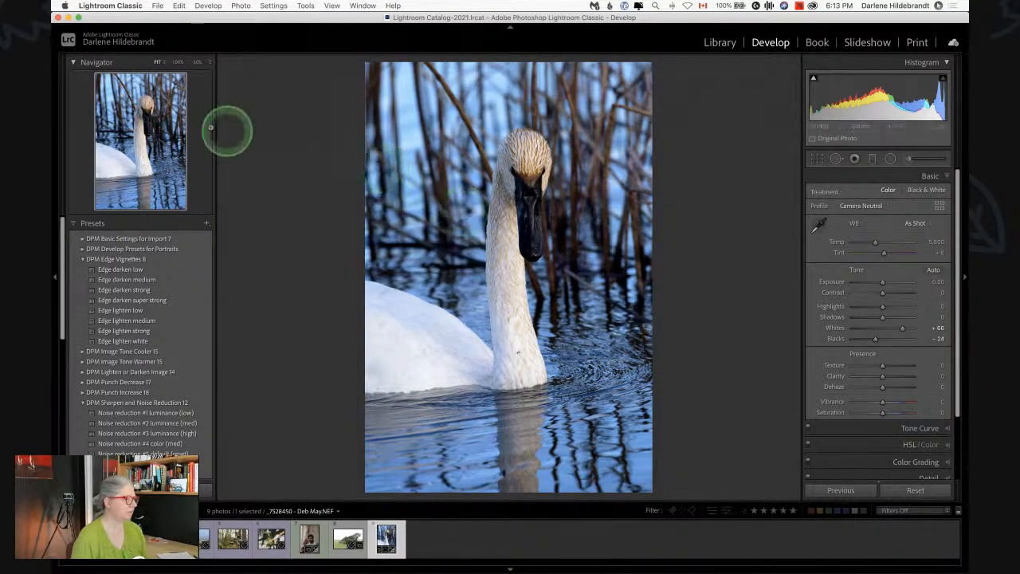
pyautogui.click(198, 61)
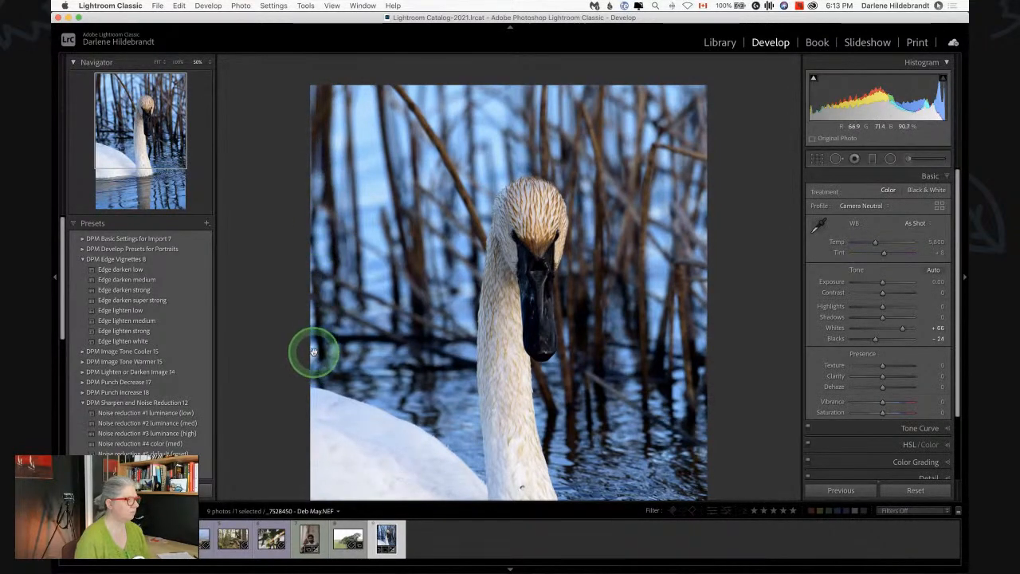
pyautogui.click(434, 317)
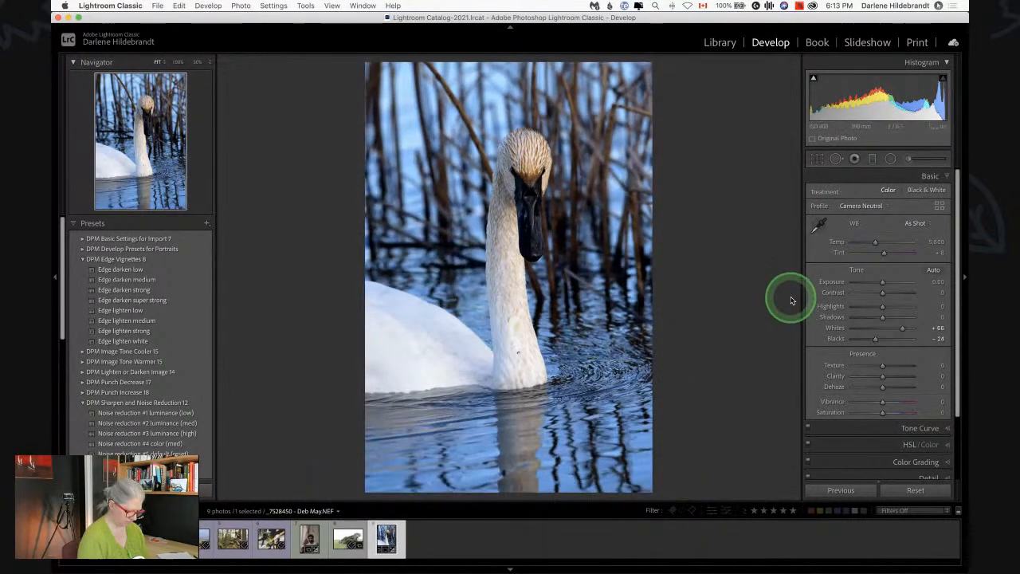
# Step: Rotate the swan photo 180° and examine it upside down in Lights Out mode for distracting background areas
pyautogui.press('super+bracketright')
pyautogui.press('super+bracketright')
pyautogui.press('l')
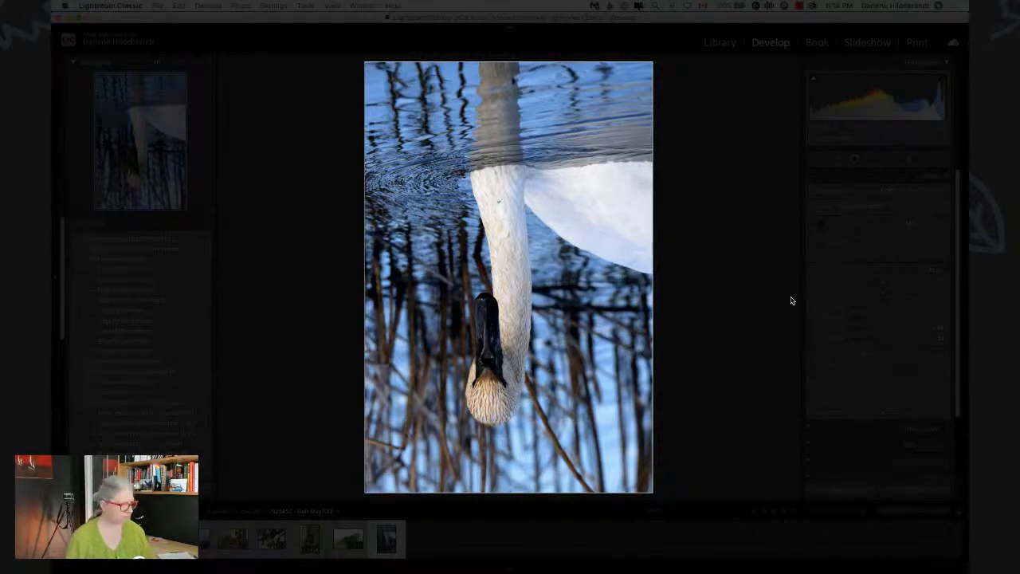
pyautogui.press('l')
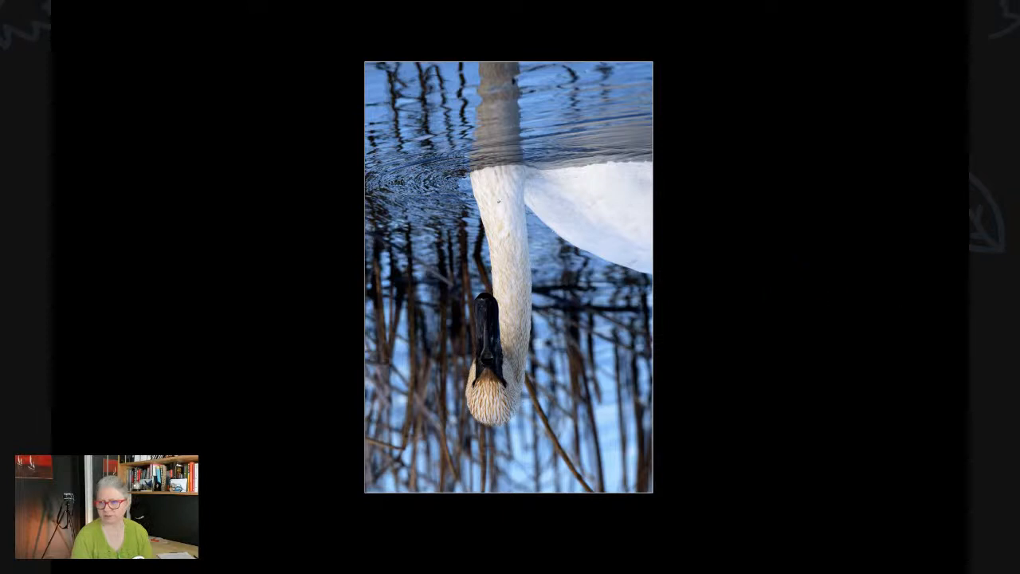
pyautogui.press('l')
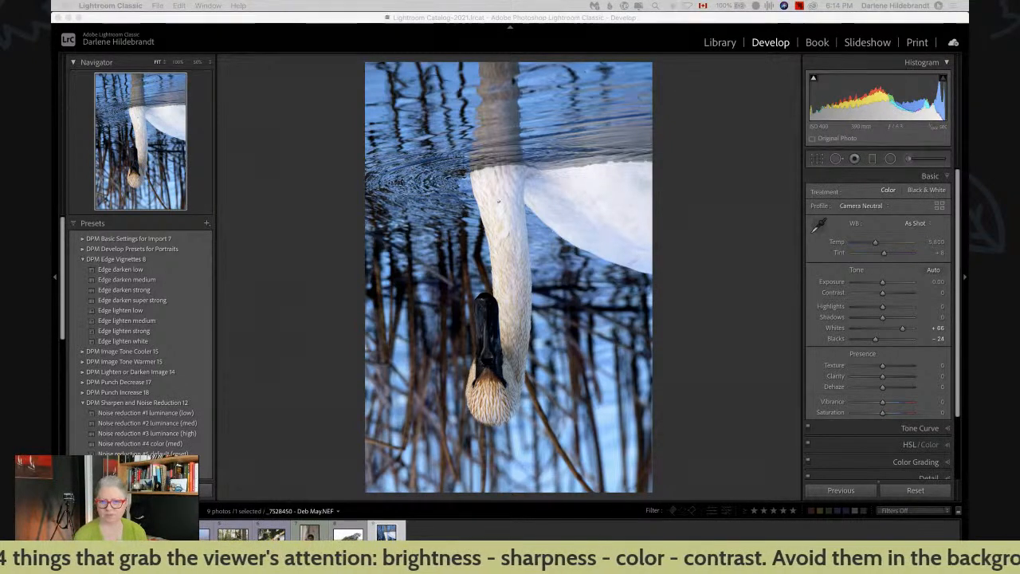
pyautogui.press('l')
pyautogui.press('l')
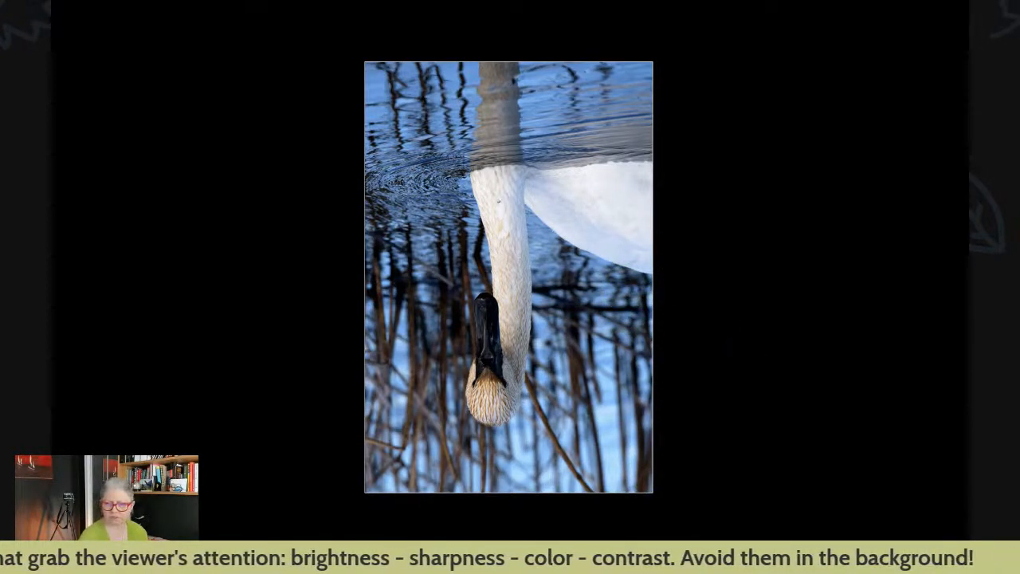
# Step: Rotate the swan photo back upright and view it in Lights Out mode
pyautogui.press('l')
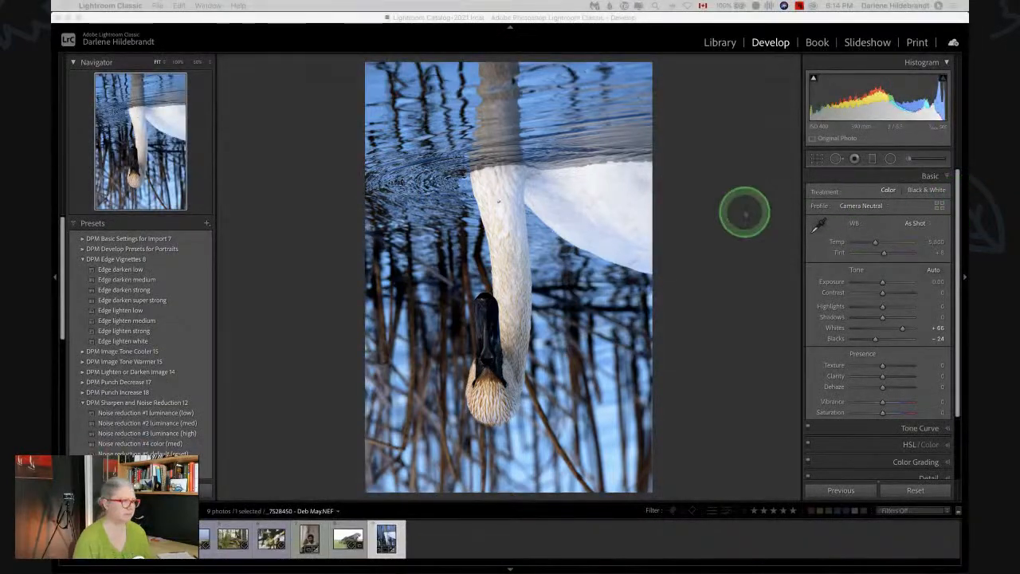
pyautogui.press('l')
pyautogui.hotkey('ctrl', ']')
pyautogui.hotkey('ctrl', ']')
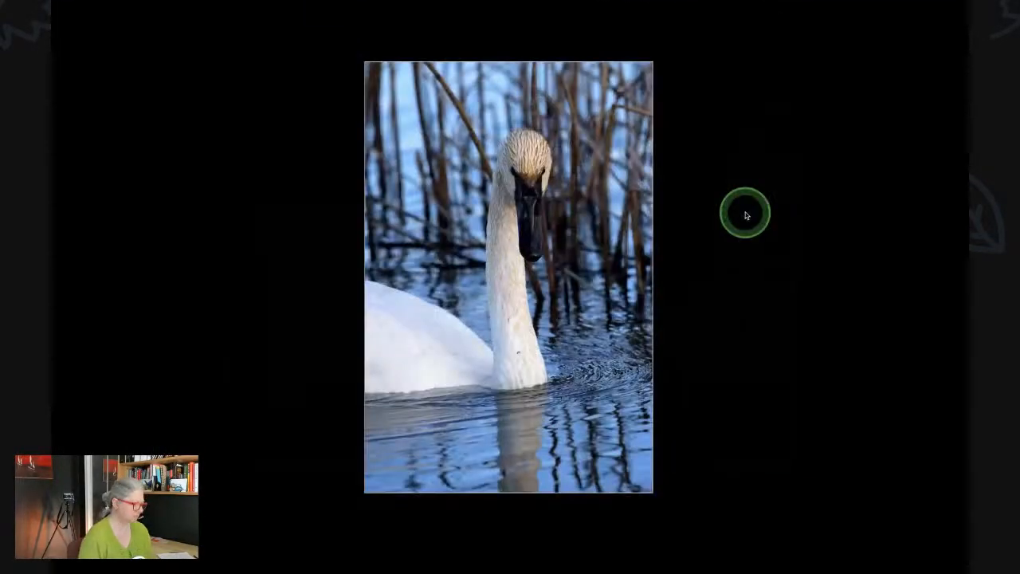
pyautogui.press('l')
# Step: Shift the crop slightly to the right within the swan photo and check its left edge at 50% zoom
pyautogui.press('r')
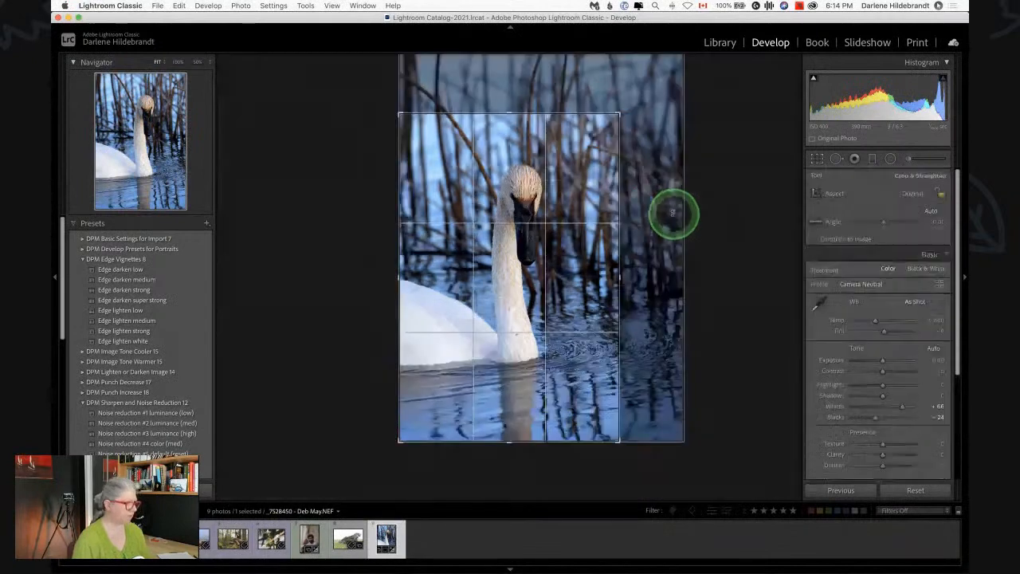
pyautogui.moveTo(563, 234); pyautogui.dragTo(560, 232)
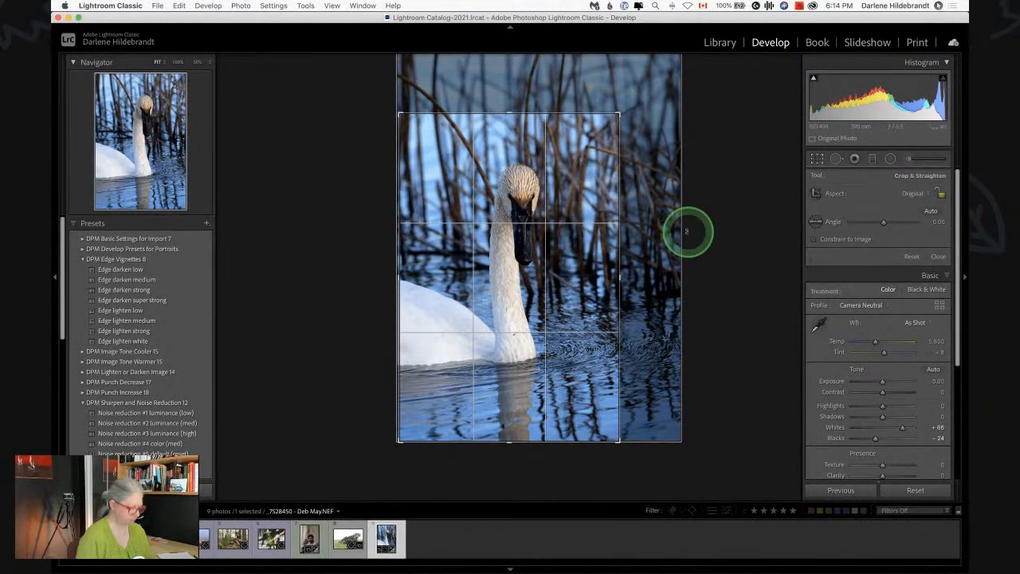
pyautogui.press('r')
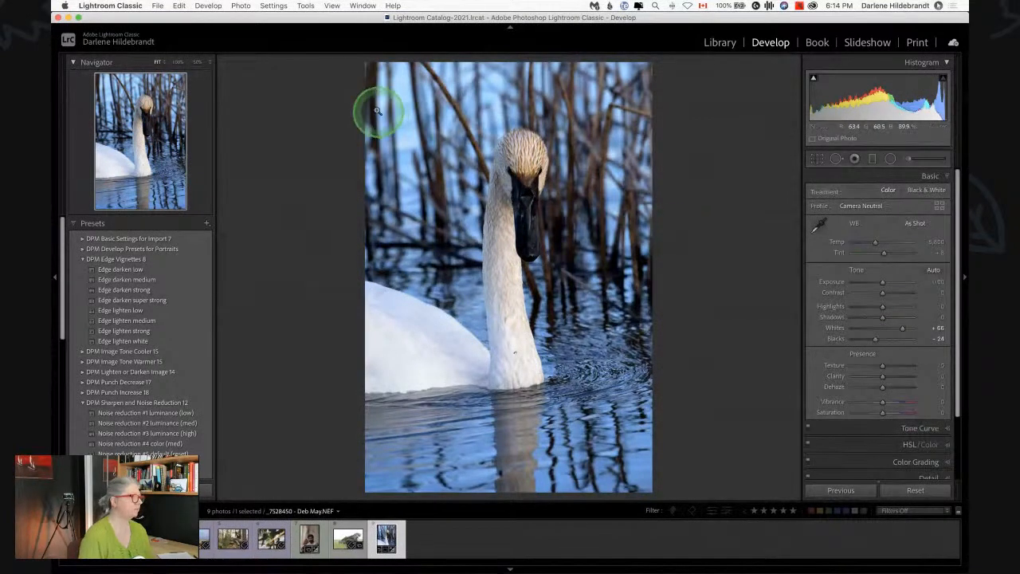
pyautogui.click(365, 72)
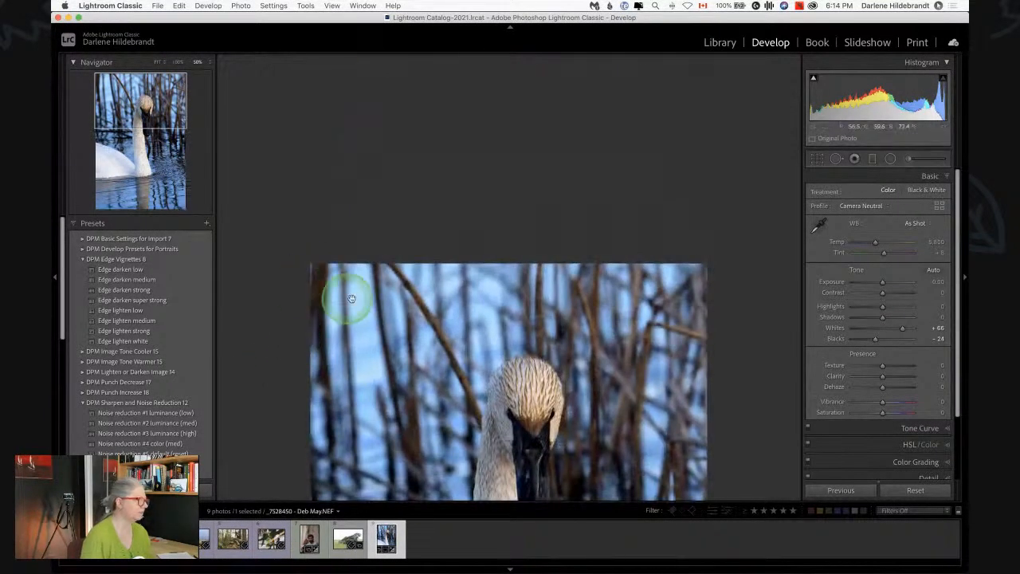
pyautogui.press('r')
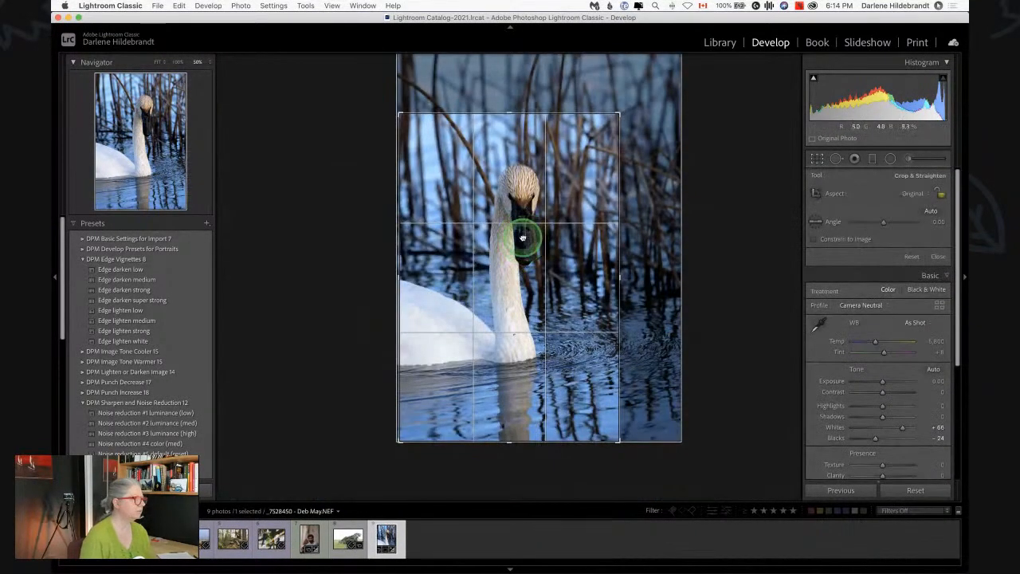
pyautogui.press('r')
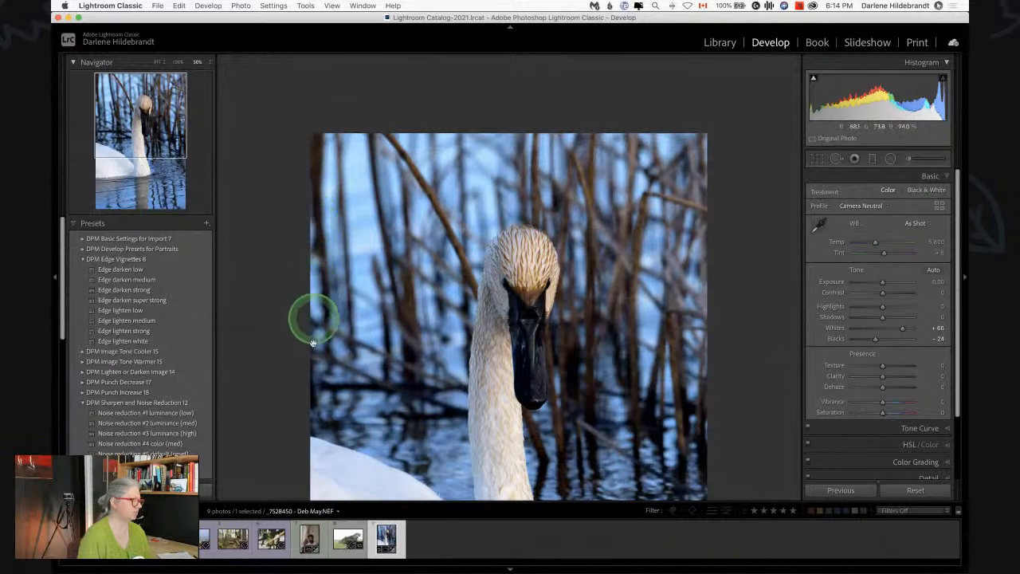
pyautogui.click(365, 335)
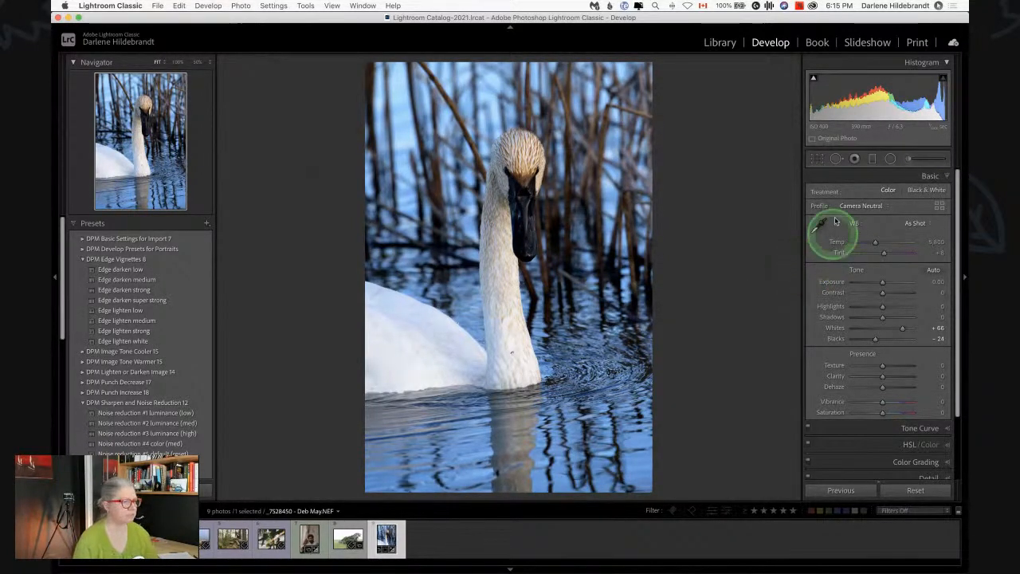
# Step: Add an inverted radial filter with the dodge face effect around the swan's head and set its Exposure to 0.50
pyautogui.click(891, 159)
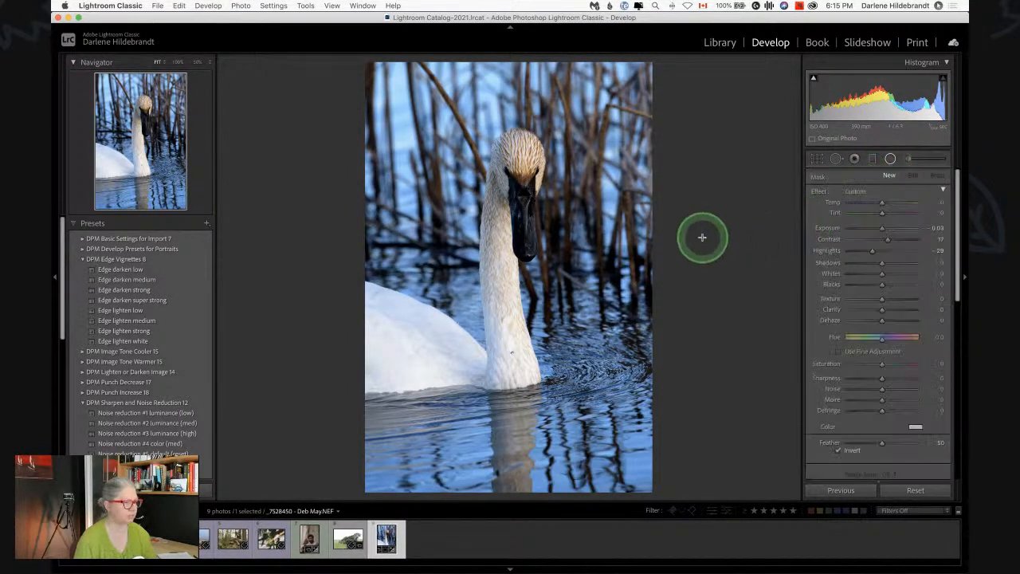
pyautogui.click(852, 191)
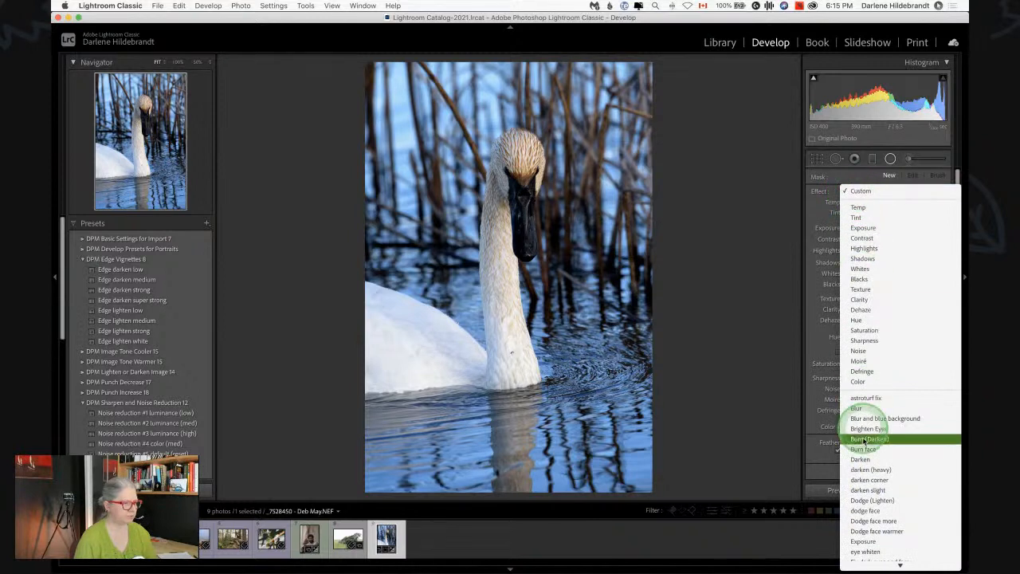
pyautogui.click(865, 511)
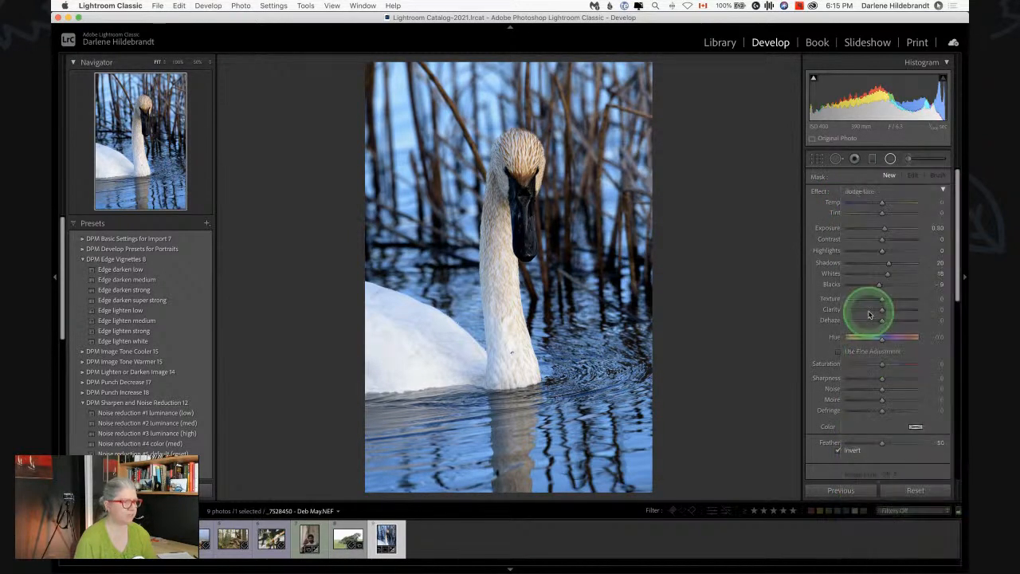
pyautogui.moveTo(523, 183); pyautogui.dragTo(606, 342)
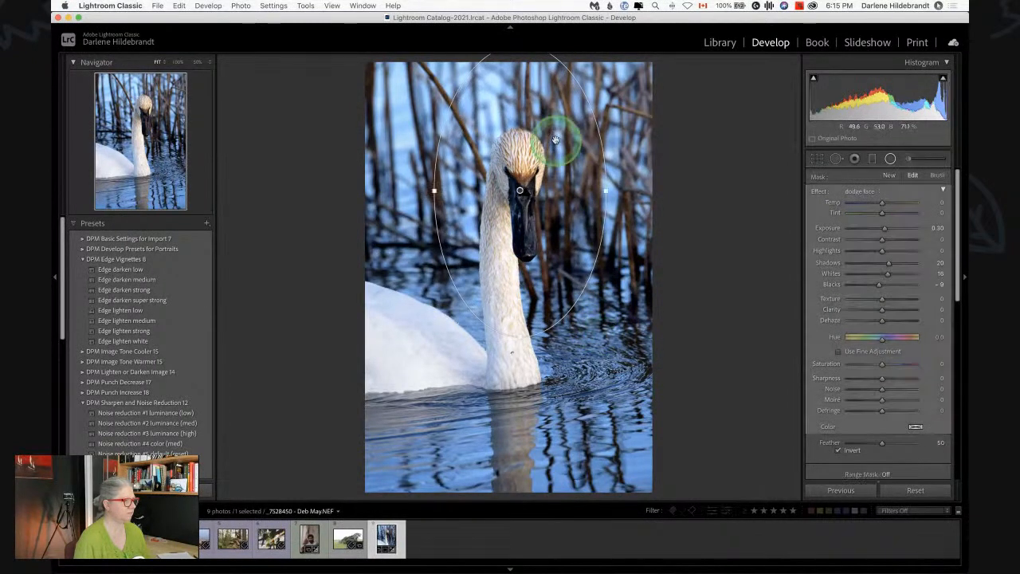
pyautogui.moveTo(555, 180); pyautogui.dragTo(531, 246)
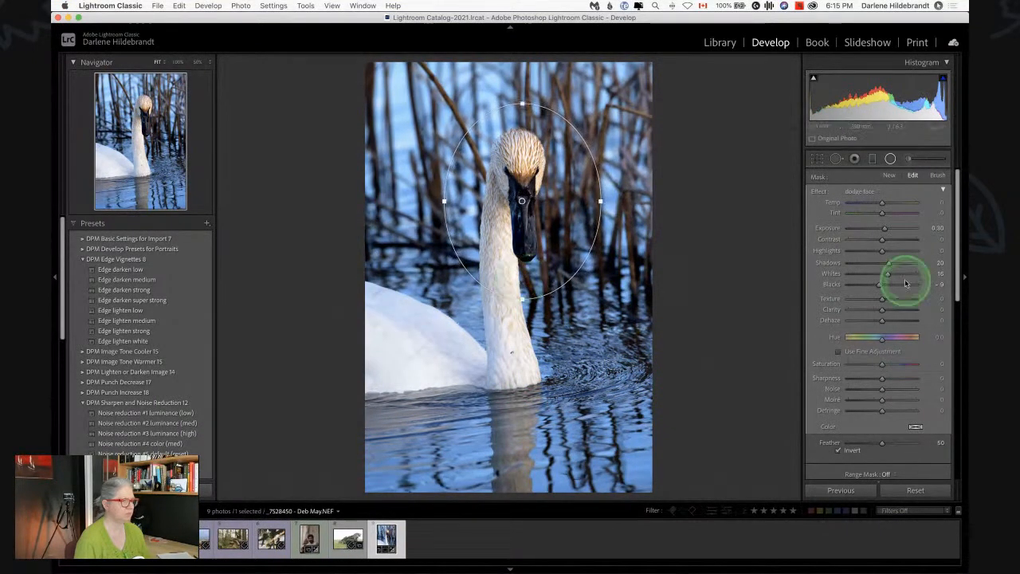
pyautogui.moveTo(884, 229); pyautogui.dragTo(885, 231)
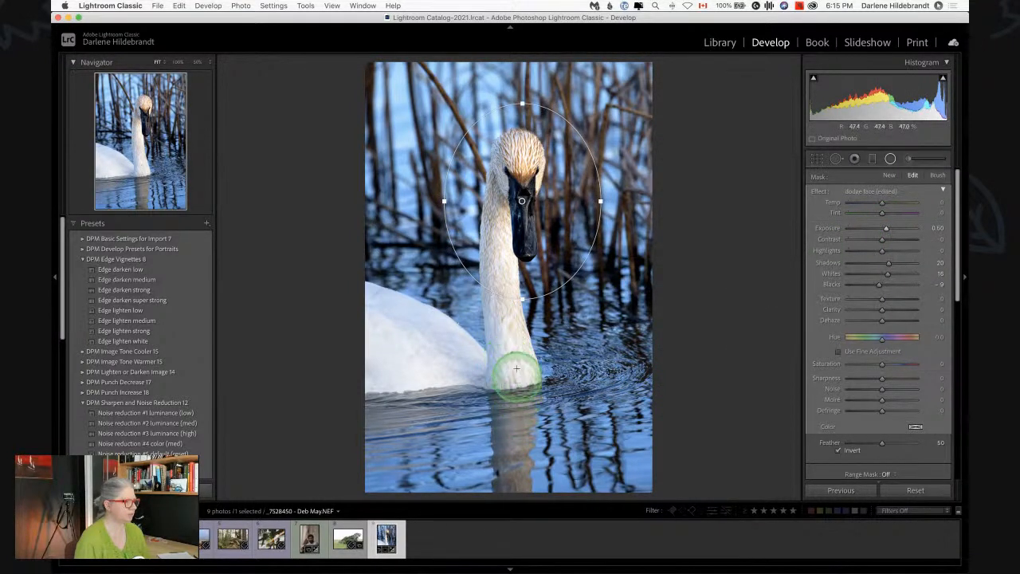
# Step: Add a second, non-inverted radial filter around the swan's neck, reset its effect, and set Exposure to -0.36 and Highlights to -26
pyautogui.moveTo(513, 316)
pyautogui.mouseDown()
pyautogui.moveTo(557, 408)
pyautogui.moveTo(614, 446)
pyautogui.mouseUp()
pyautogui.moveTo(524, 400); pyautogui.dragTo(522, 364)
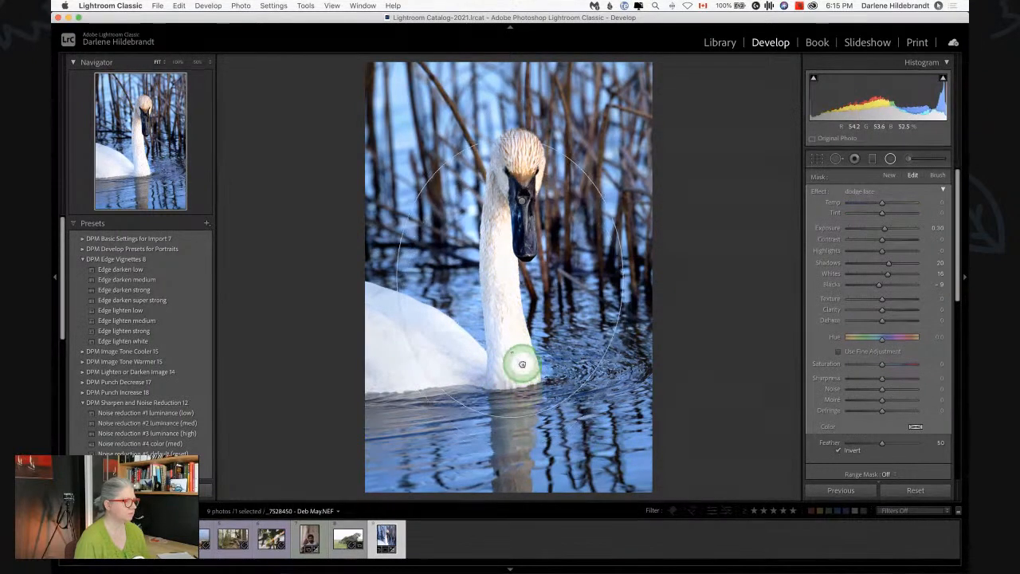
pyautogui.click(837, 451)
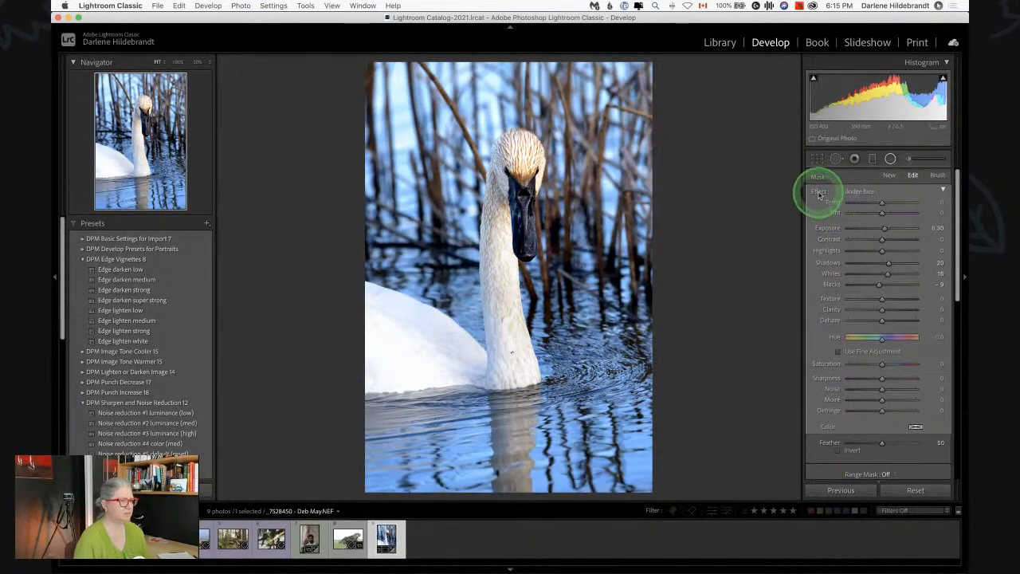
pyautogui.doubleClick(820, 193)
pyautogui.moveTo(881, 229)
pyautogui.mouseDown()
pyautogui.moveTo(866, 230)
pyautogui.moveTo(878, 229)
pyautogui.mouseUp()
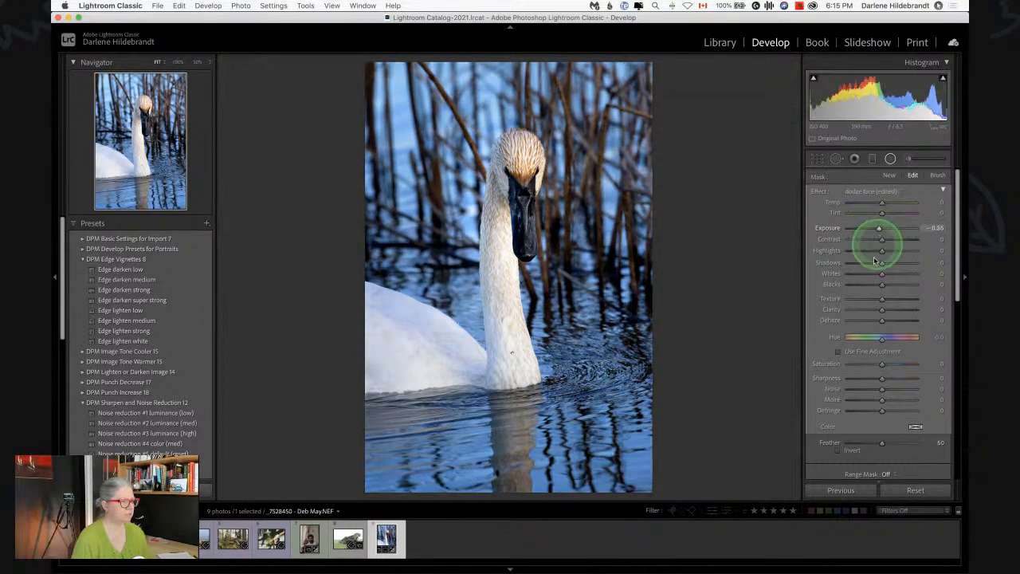
pyautogui.click(866, 252)
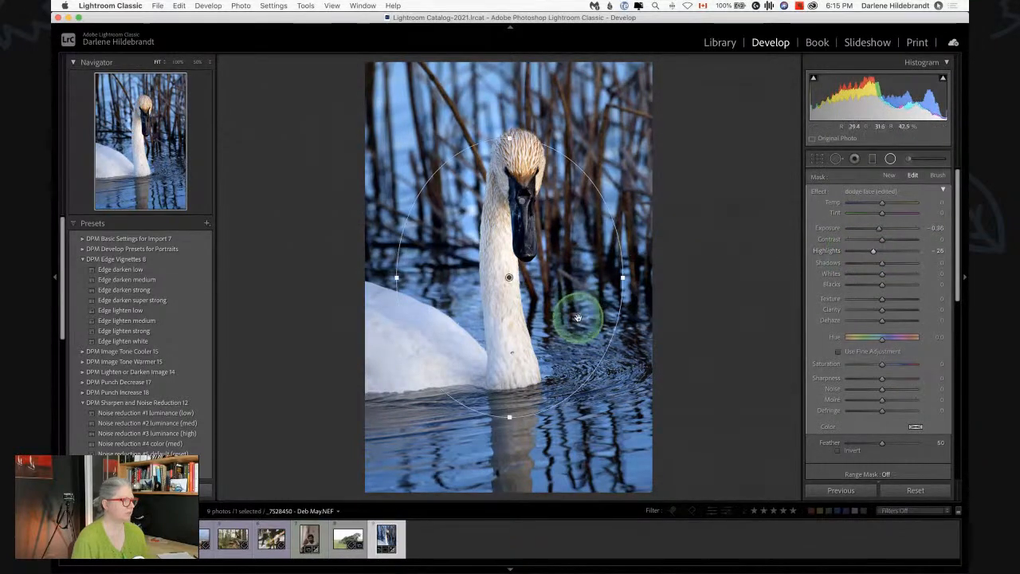
# Step: Reshape the darkening radial filter into a tall, narrow oval around the swan's head and neck, and set its Exposure to -0.17
pyautogui.moveTo(513, 390); pyautogui.dragTo(513, 450)
pyautogui.moveTo(544, 323); pyautogui.dragTo(532, 343)
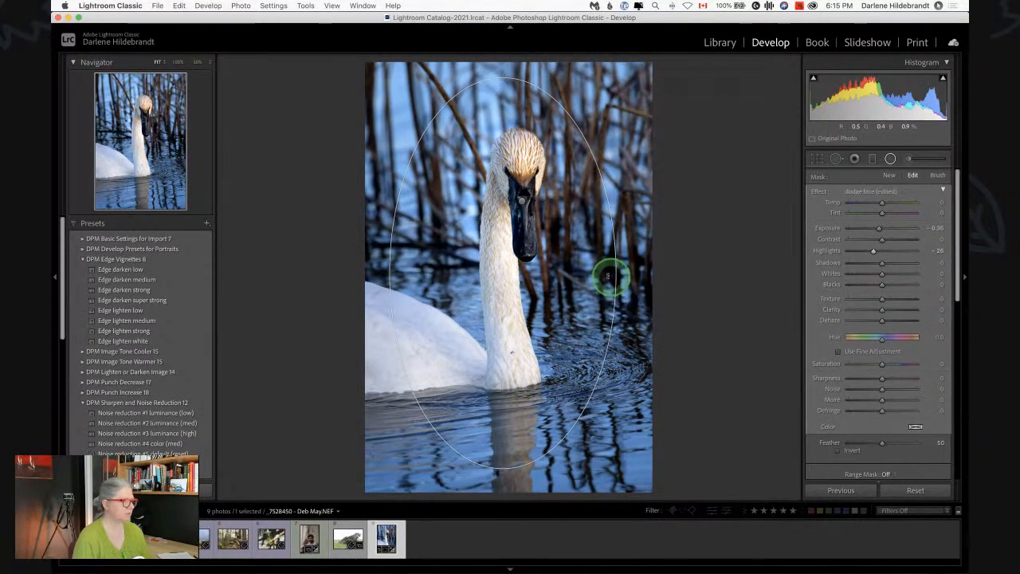
pyautogui.moveTo(617, 272); pyautogui.dragTo(590, 311)
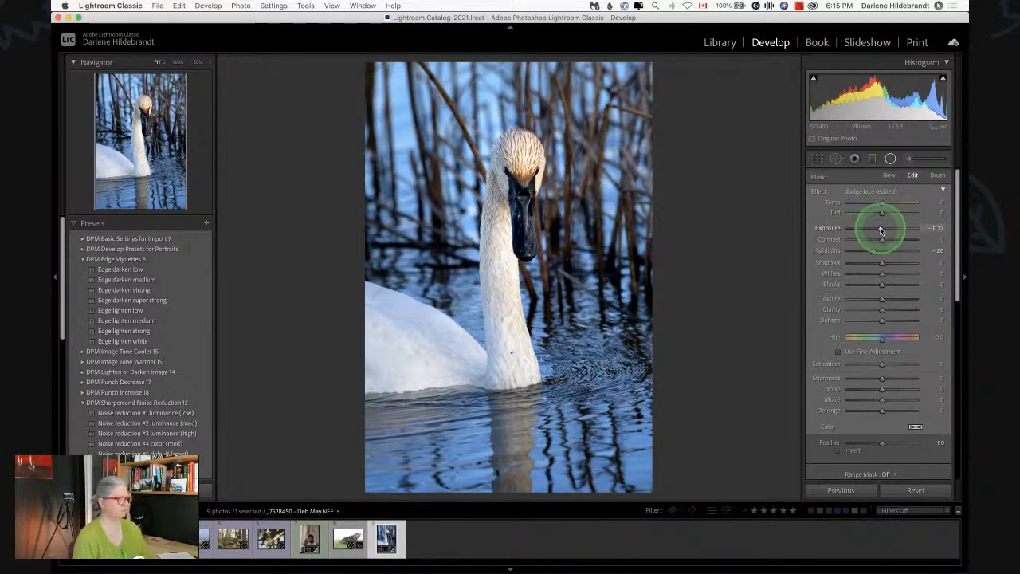
# Step: Compare the photo with the radial filters switched off and on, and close the Radial Filter
pyautogui.scroll(-3, 854, 424)
pyautogui.click(814, 419)
pyautogui.click(814, 420)
pyautogui.click(814, 419)
pyautogui.click(813, 419)
pyautogui.click(814, 419)
pyautogui.click(814, 420)
pyautogui.click(941, 419)
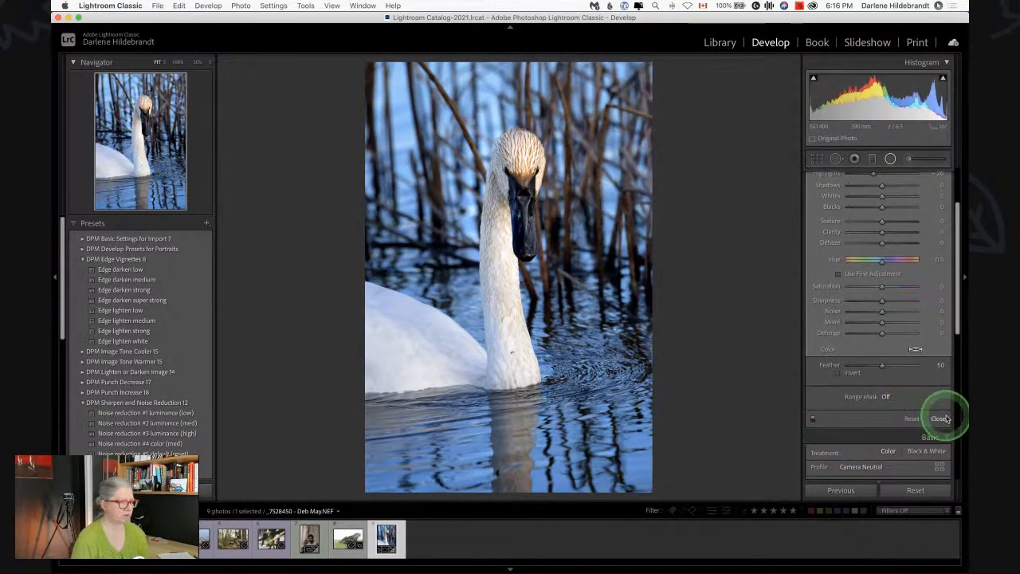
pyautogui.scroll(3, 870, 334)
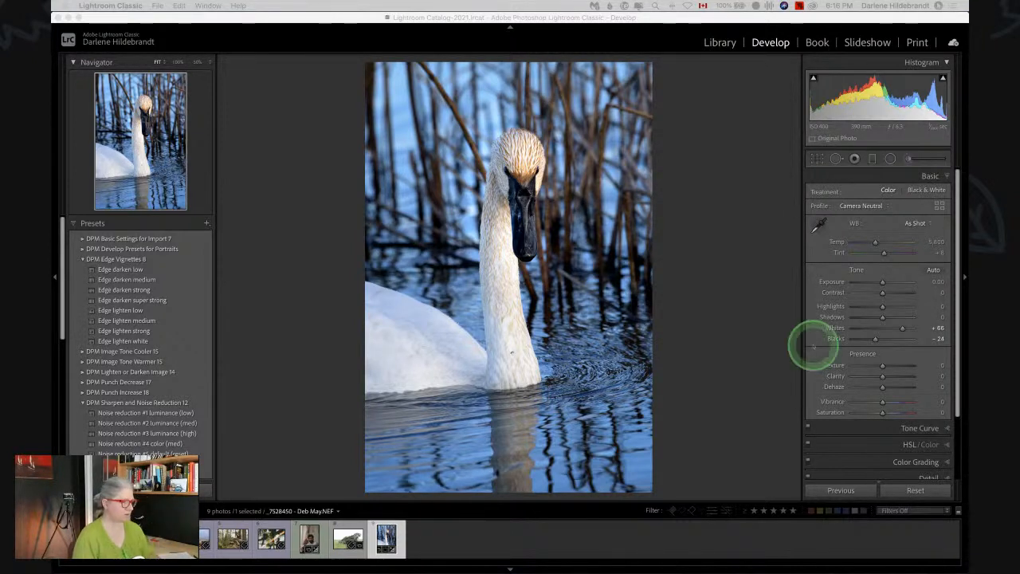
# Step: Compare the edited swan photo with its Before version
pyautogui.click(740, 317)
pyautogui.press('\\')
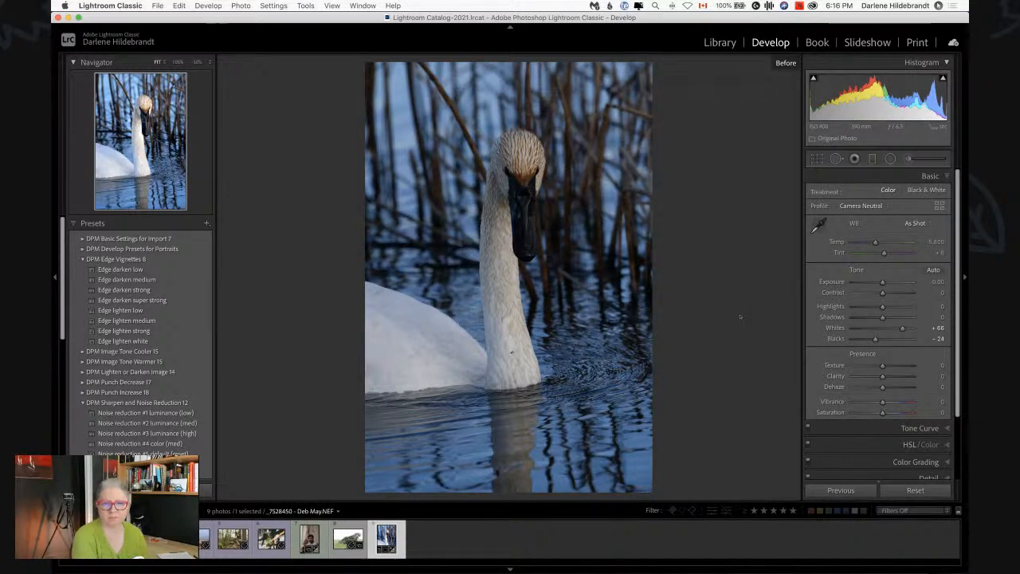
pyautogui.press('\\')
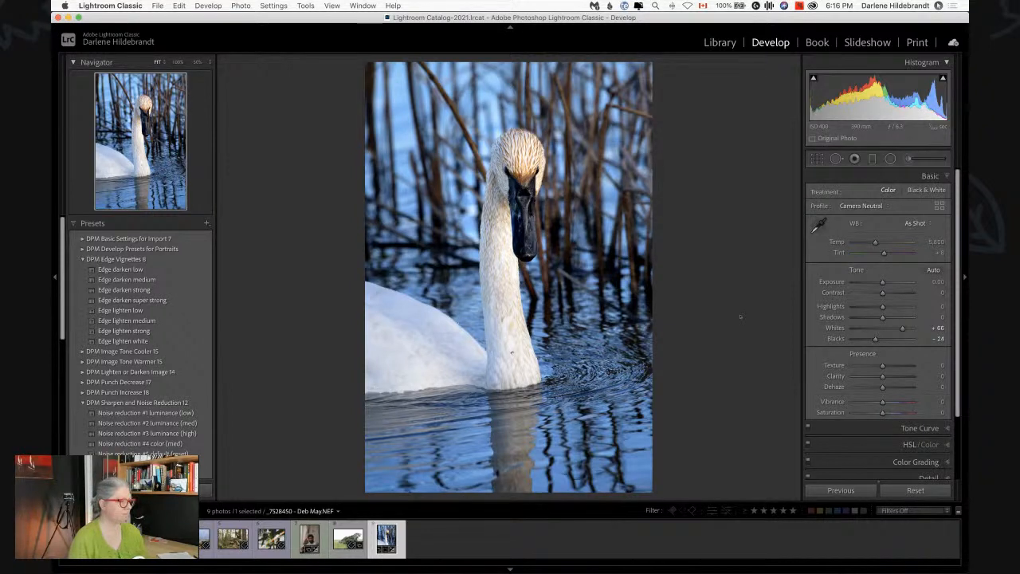
# Step: Reselect the radial filter on the swan's head and set Texture to 17, Clarity to 12 and Sharpness to 13
pyautogui.hotkey('shift', 'm')
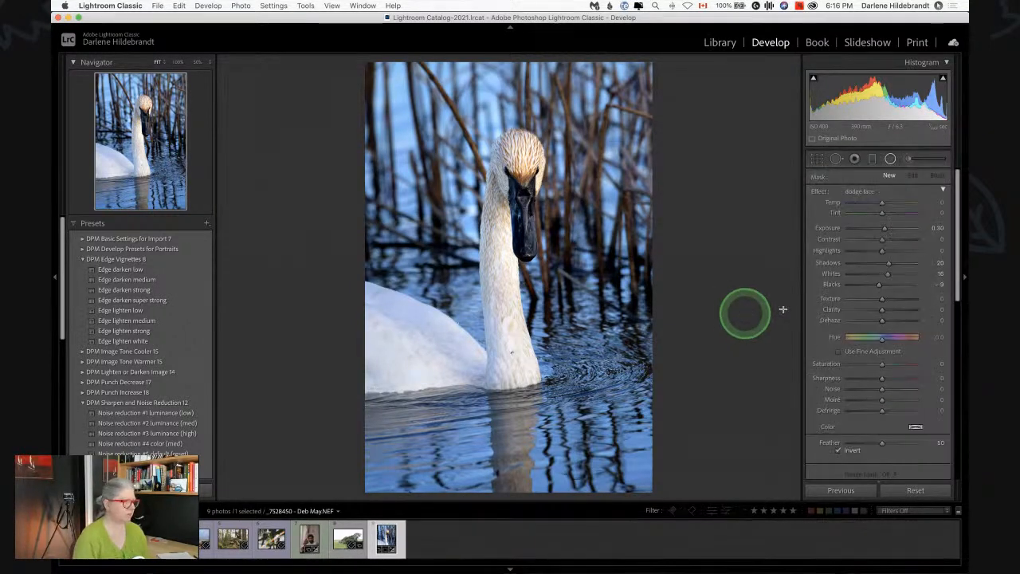
pyautogui.click(522, 201)
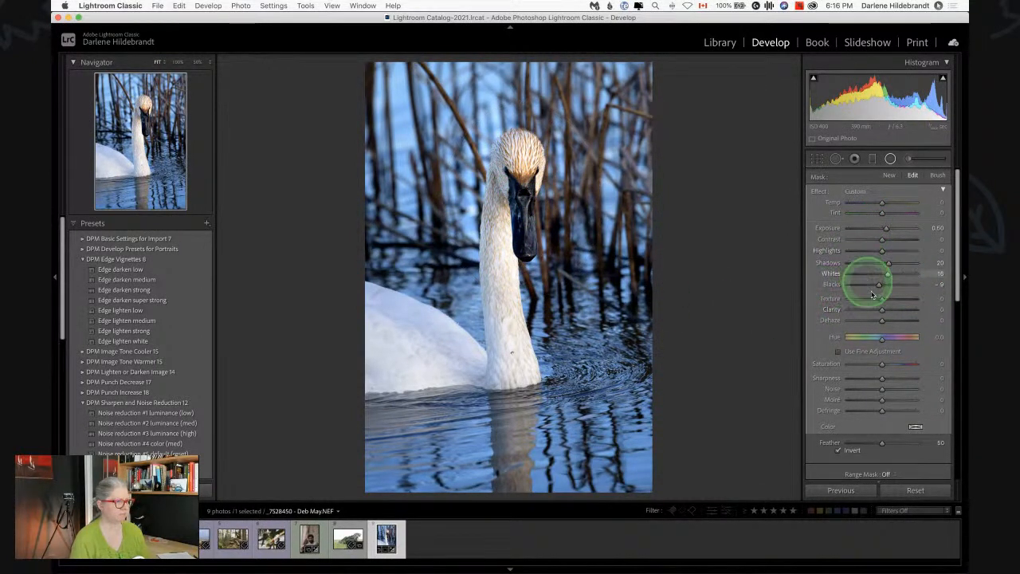
pyautogui.moveTo(882, 300); pyautogui.dragTo(886, 309)
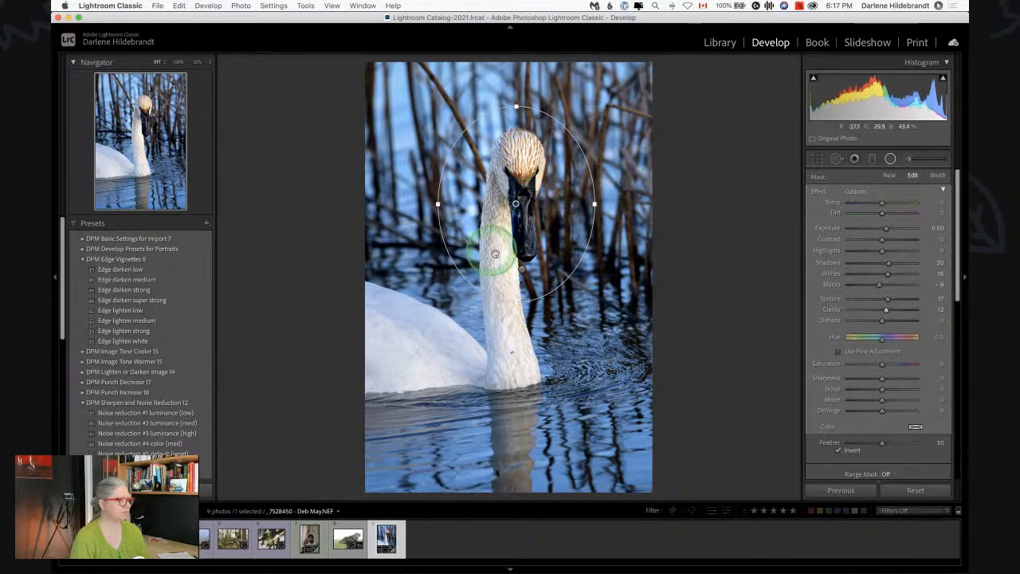
pyautogui.moveTo(881, 378); pyautogui.dragTo(886, 380)
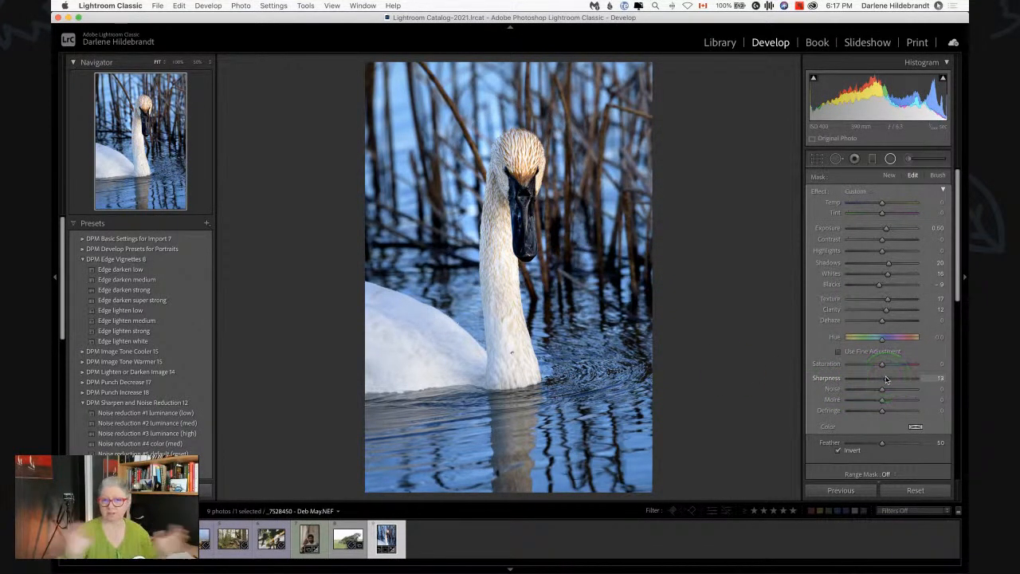
# Step: Examine the areas covered by both radial filters with the mask overlay, and close the Radial Filter
pyautogui.press('o')
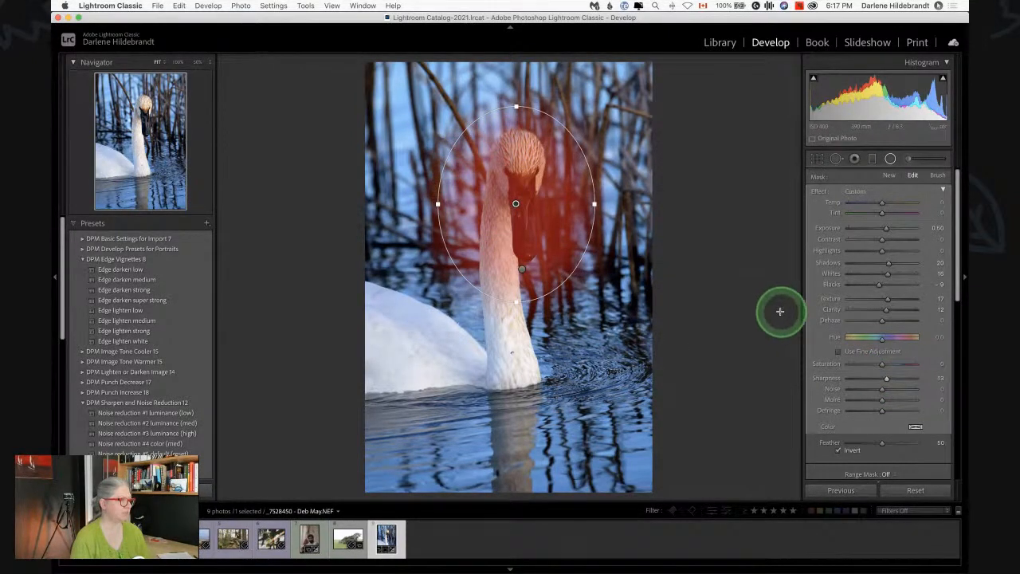
pyautogui.click(522, 268)
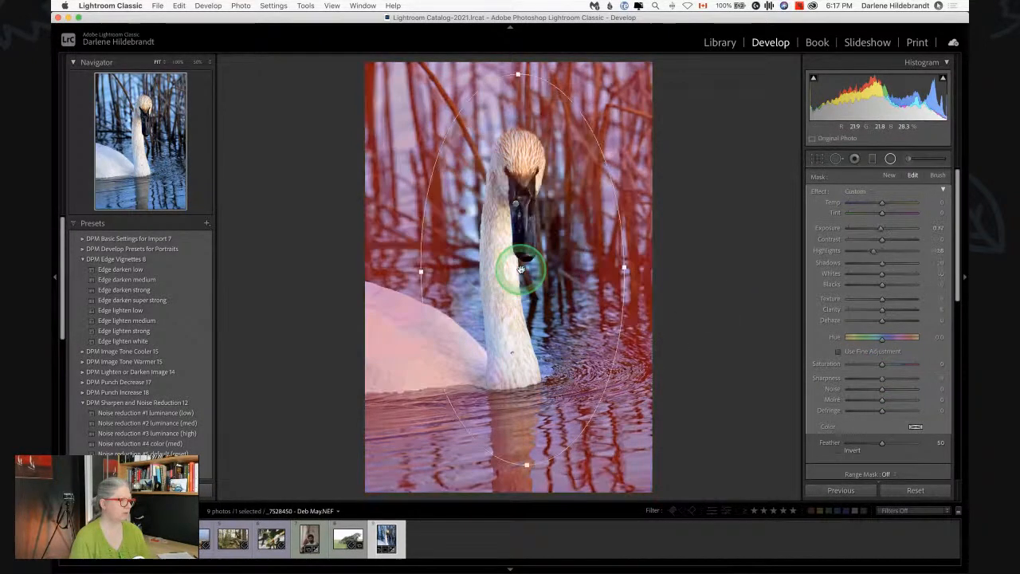
pyautogui.click(763, 286)
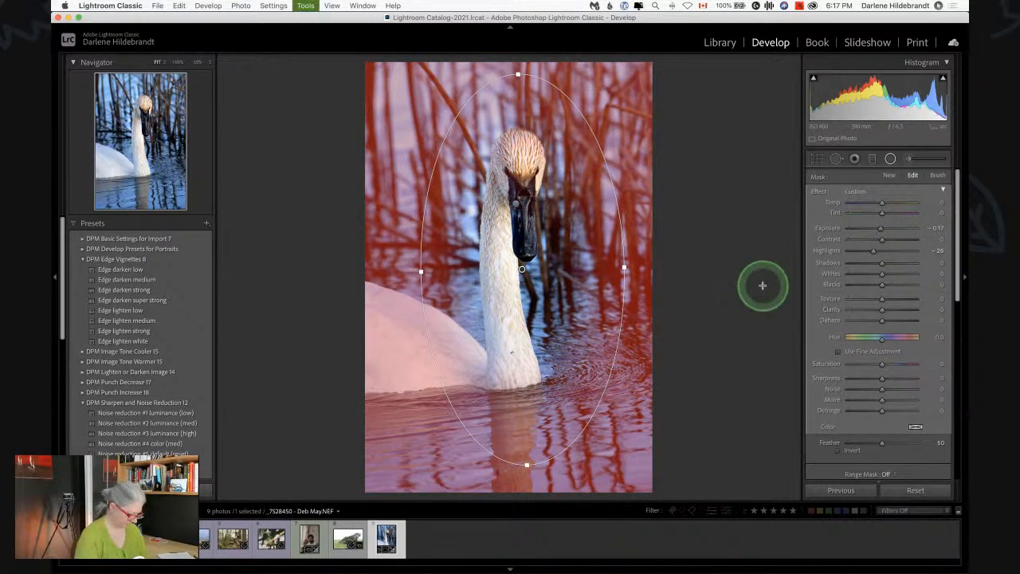
pyautogui.click(766, 291)
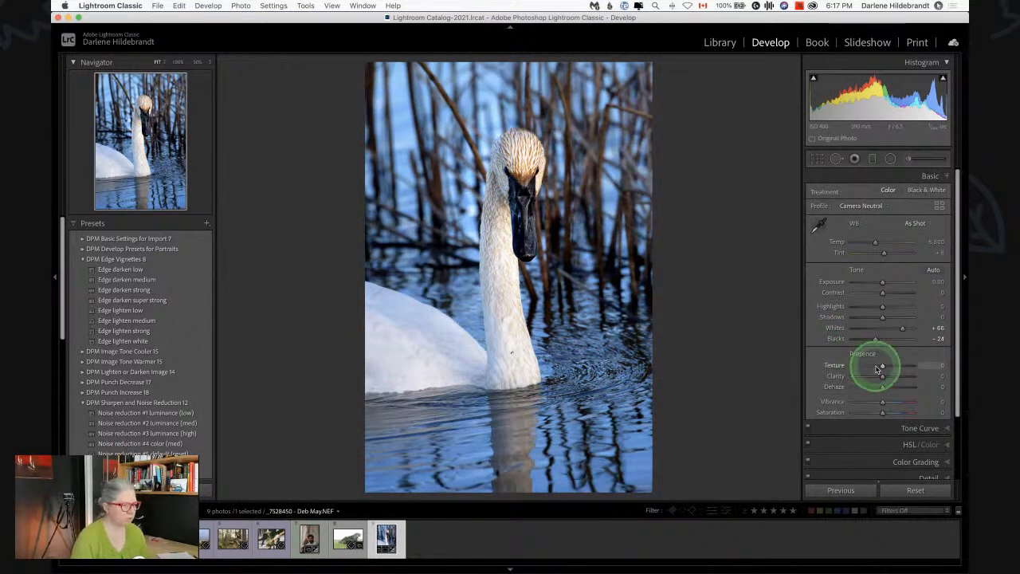
# Step: Set the photo's overall Clarity to +10 and apply the Edge darken low vignette preset
pyautogui.moveTo(882, 377); pyautogui.dragTo(885, 377)
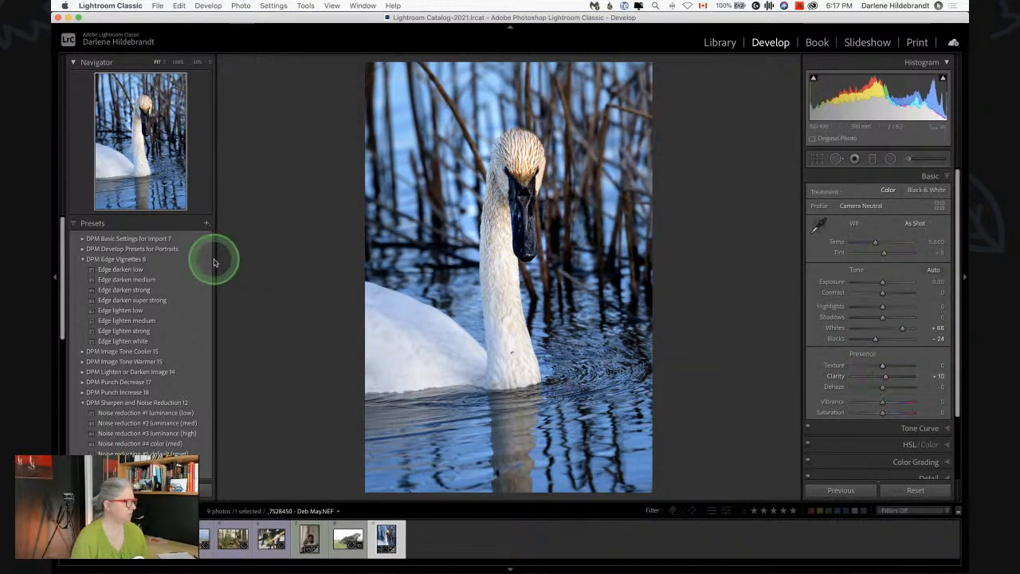
pyautogui.click(123, 271)
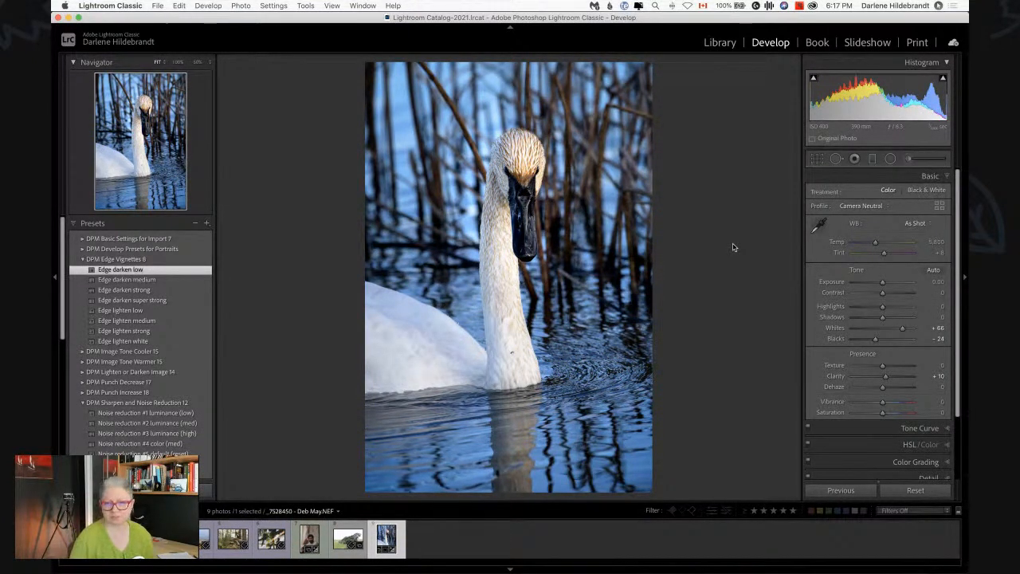
pyautogui.moveTo(733, 247); pyautogui.dragTo(732, 314)
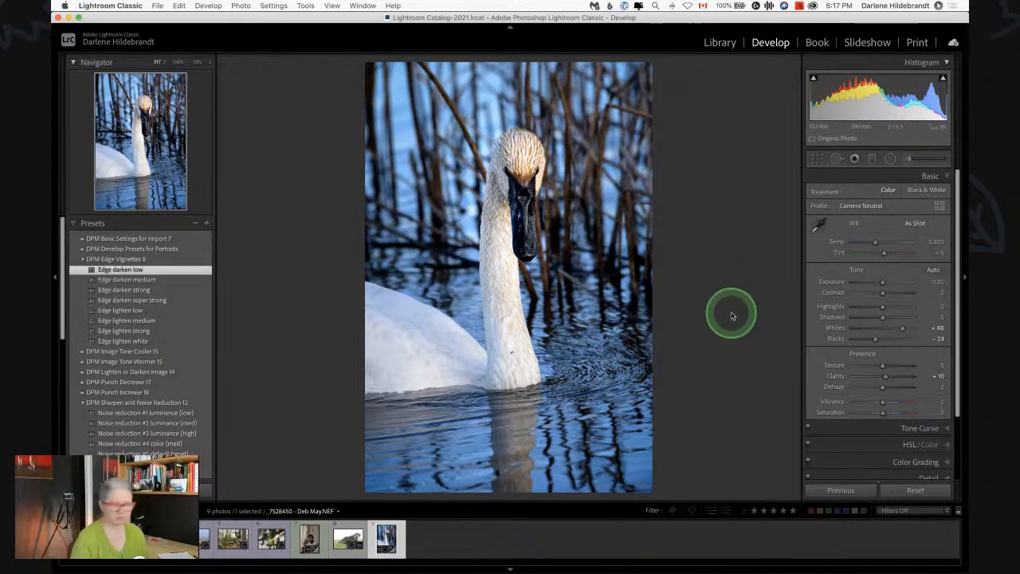
pyautogui.press('super+shift+e')
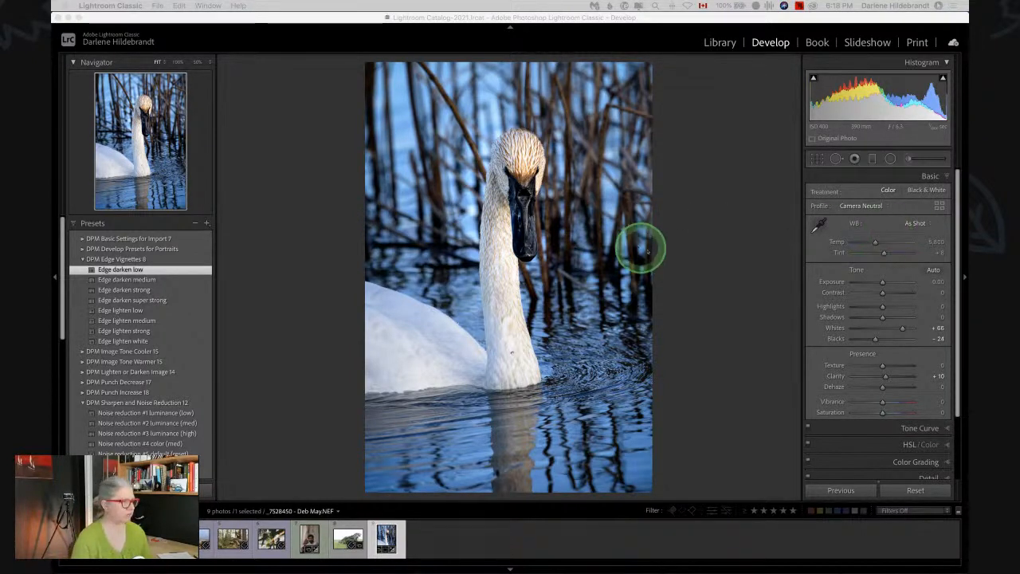
pyautogui.click(703, 225)
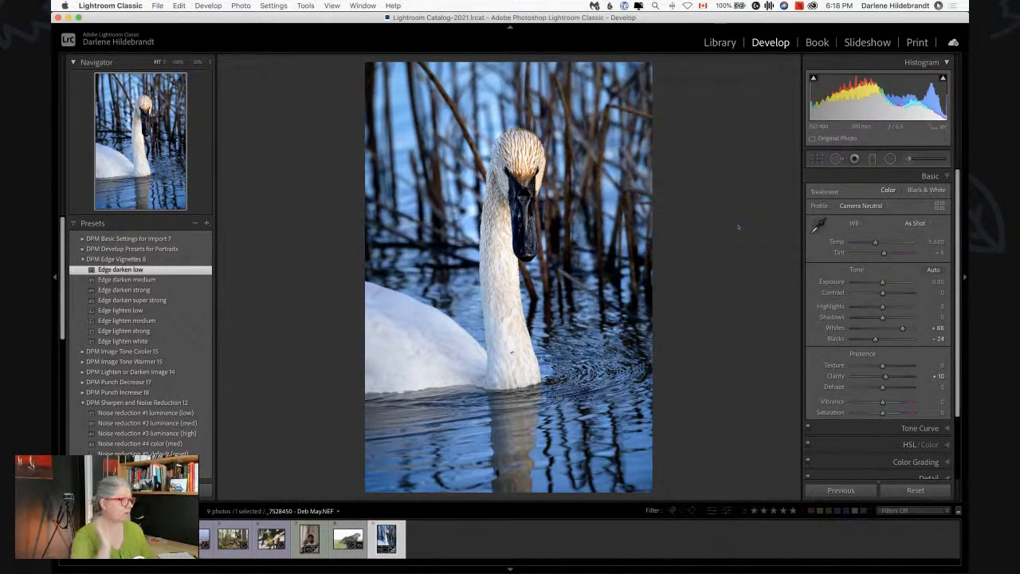
pyautogui.click(739, 227)
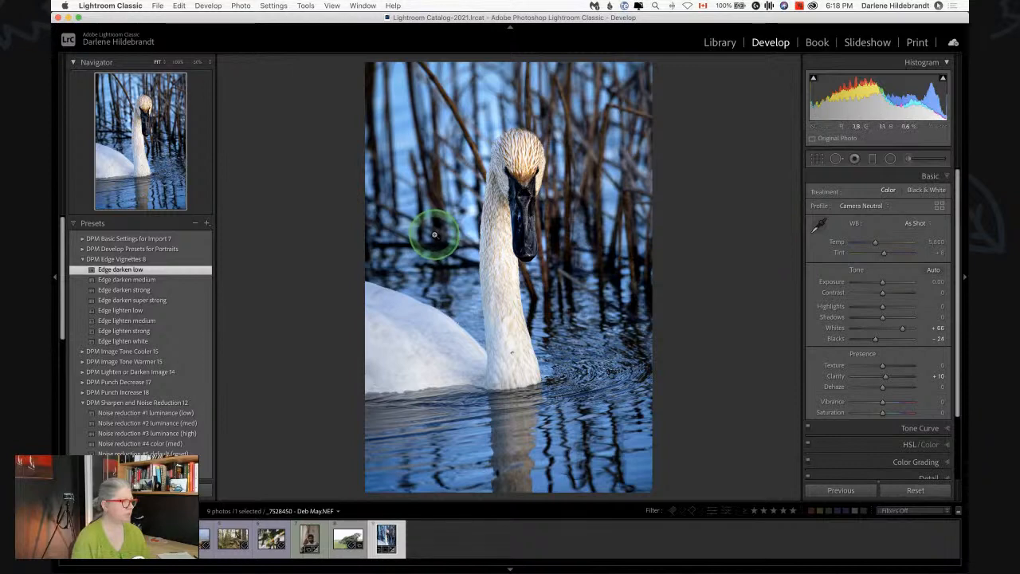
# Step: Add a graduated filter over the reed background, reset its effect sliders, and set Texture to -38, Clarity to -43 and Sharpness to -46
pyautogui.press('k')
pyautogui.moveTo(452, 227); pyautogui.dragTo(449, 320)
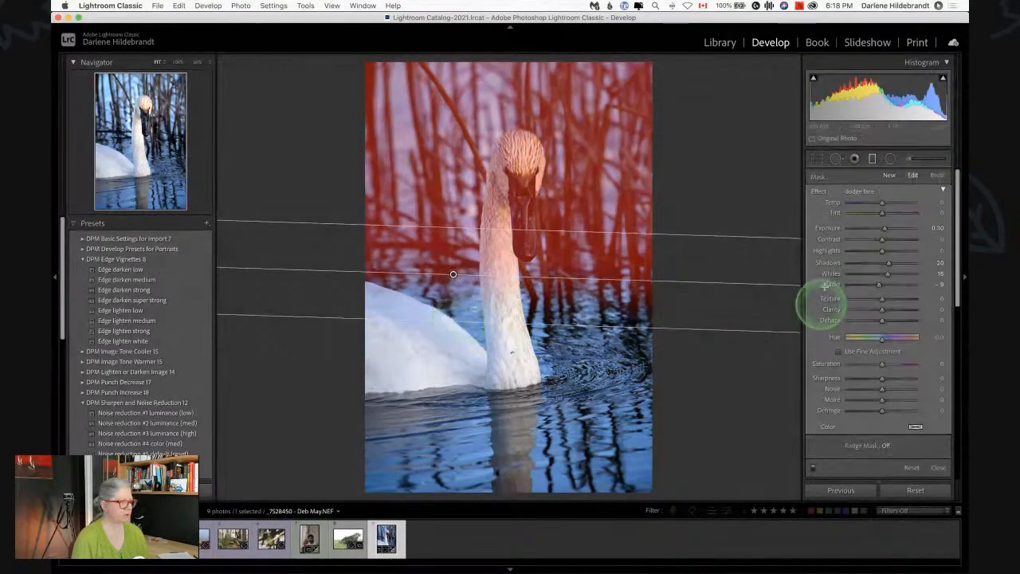
pyautogui.doubleClick(819, 192)
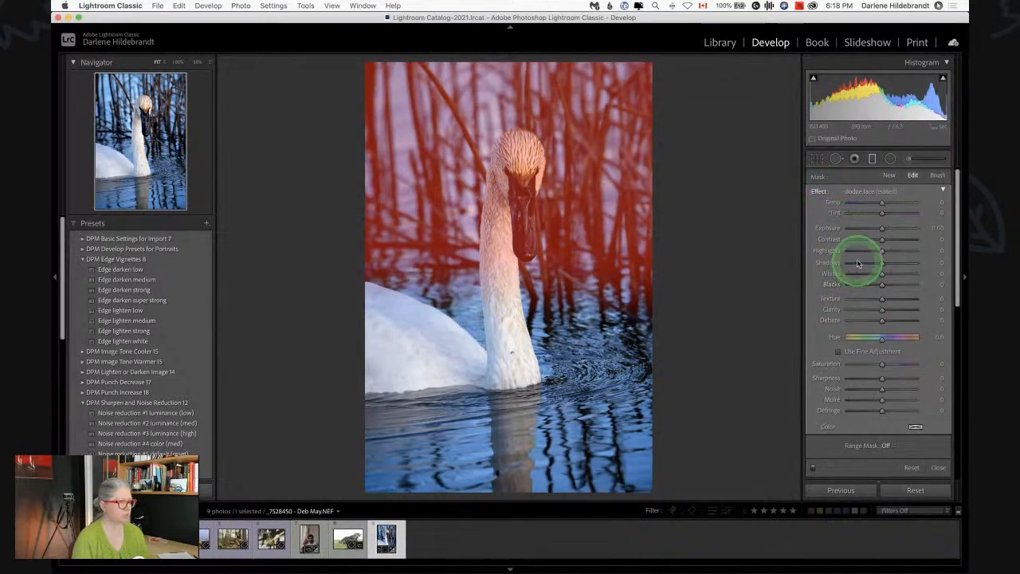
pyautogui.click(868, 309)
pyautogui.click(869, 299)
pyautogui.click(866, 377)
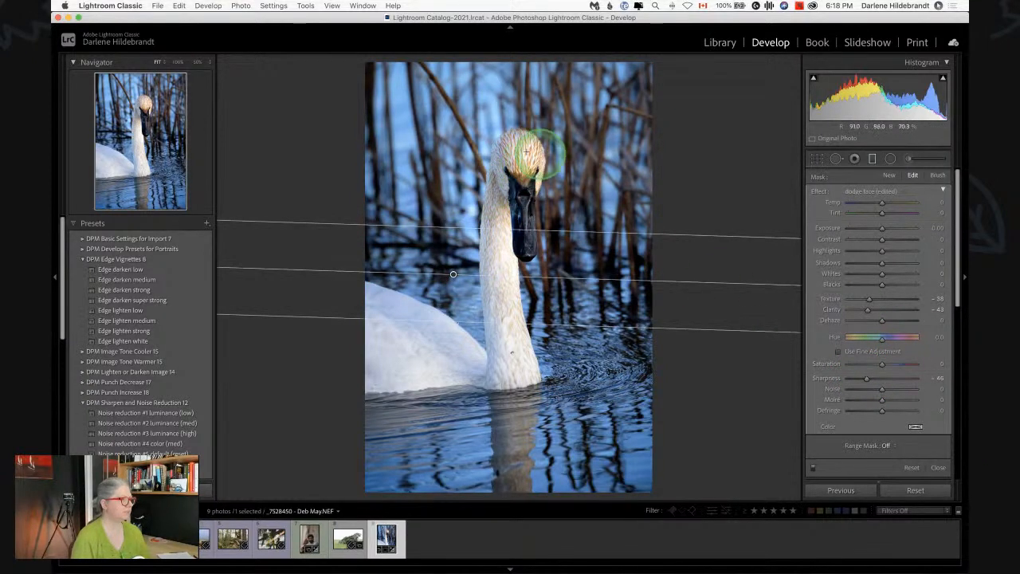
# Step: Set the graduated filter's Range Mask to Luminance and test its range with the luminance mask shown, keeping 0/100
pyautogui.press('o')
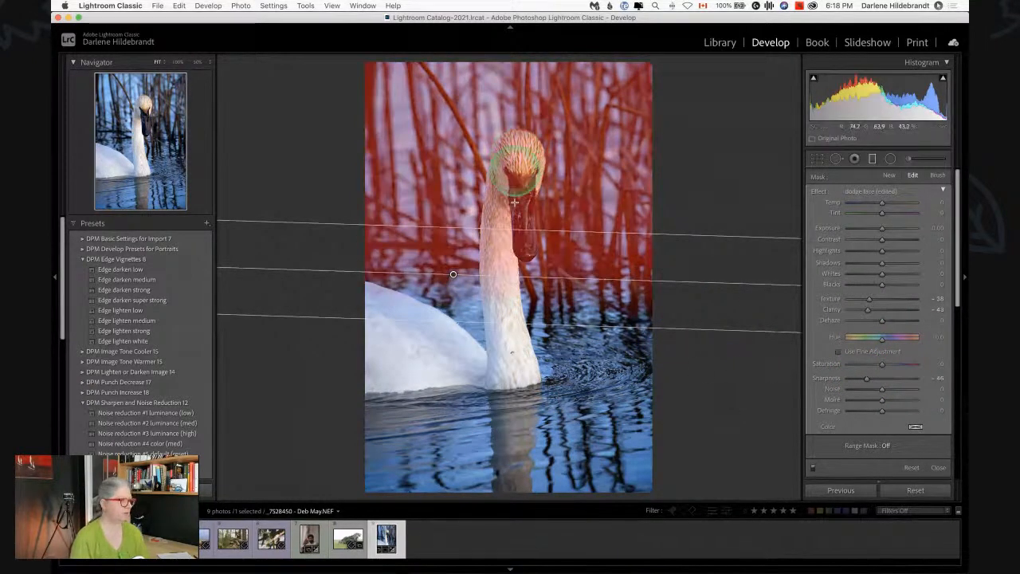
pyautogui.click(883, 446)
pyautogui.click(899, 465)
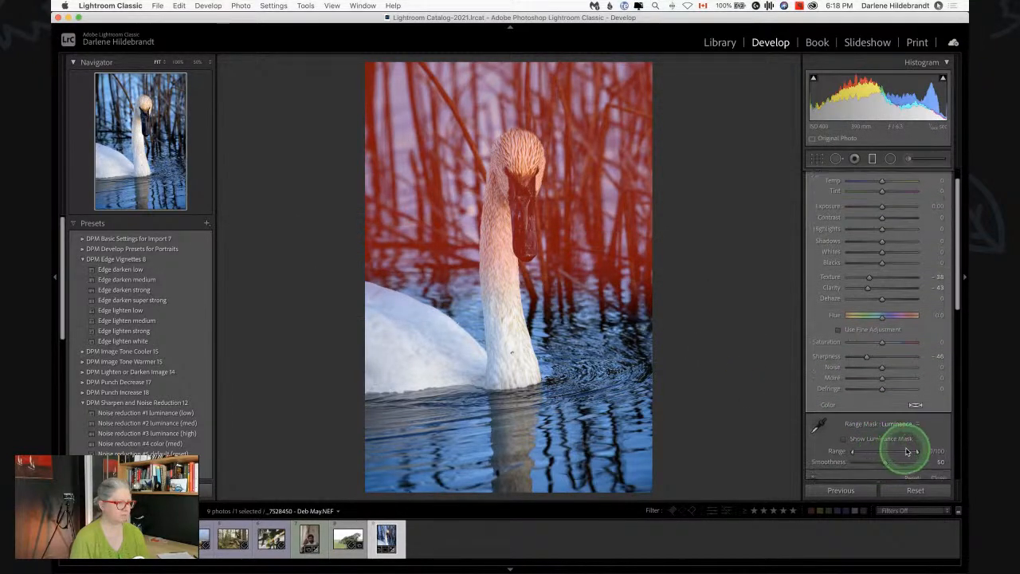
pyautogui.click(844, 438)
pyautogui.moveTo(905, 452)
pyautogui.mouseDown()
pyautogui.moveTo(915, 450)
pyautogui.moveTo(880, 452)
pyautogui.moveTo(925, 450)
pyautogui.mouseUp()
pyautogui.click(846, 439)
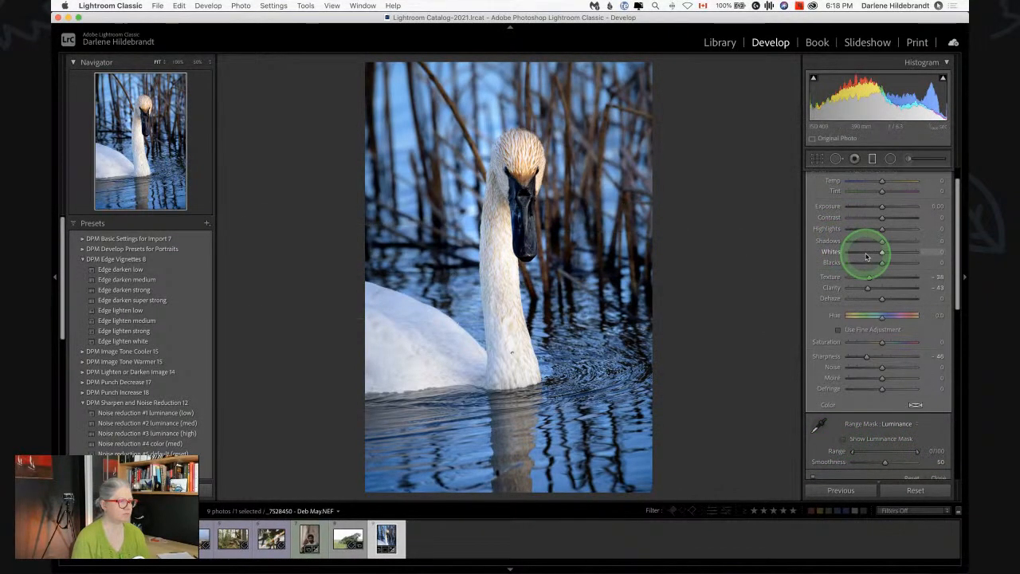
# Step: Erase the graduated filter from the swan's head and neck with a size 7 Erase brush and Auto Mask on, and check the mask overlay
pyautogui.scroll(2, 865, 250)
pyautogui.click(937, 175)
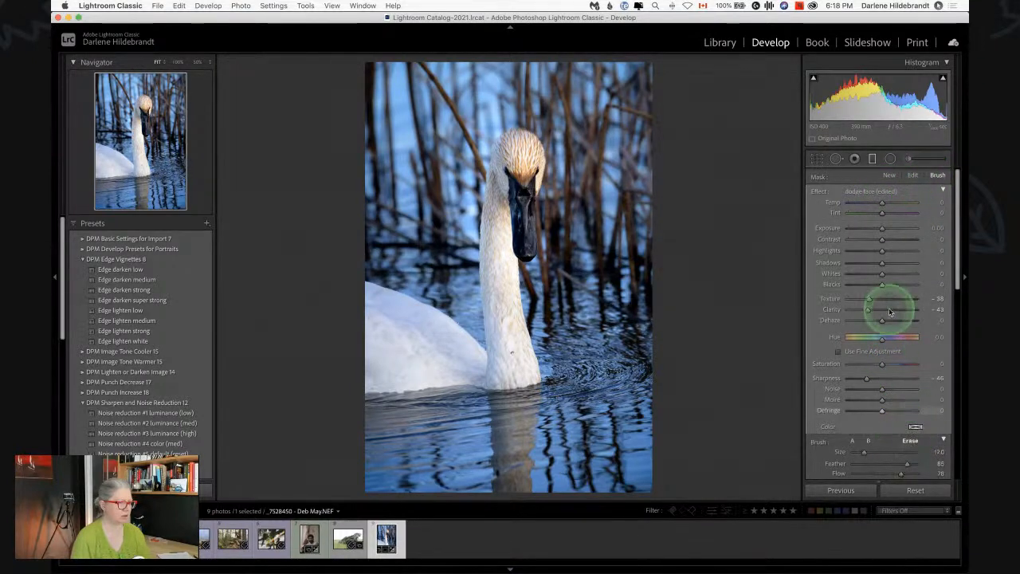
pyautogui.scroll(-4, 890, 311)
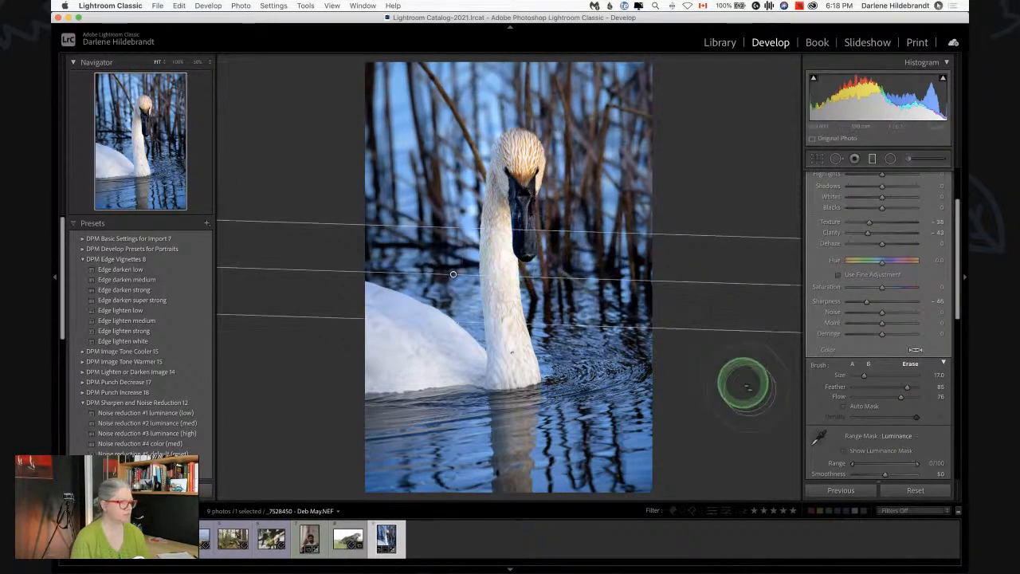
pyautogui.click(844, 407)
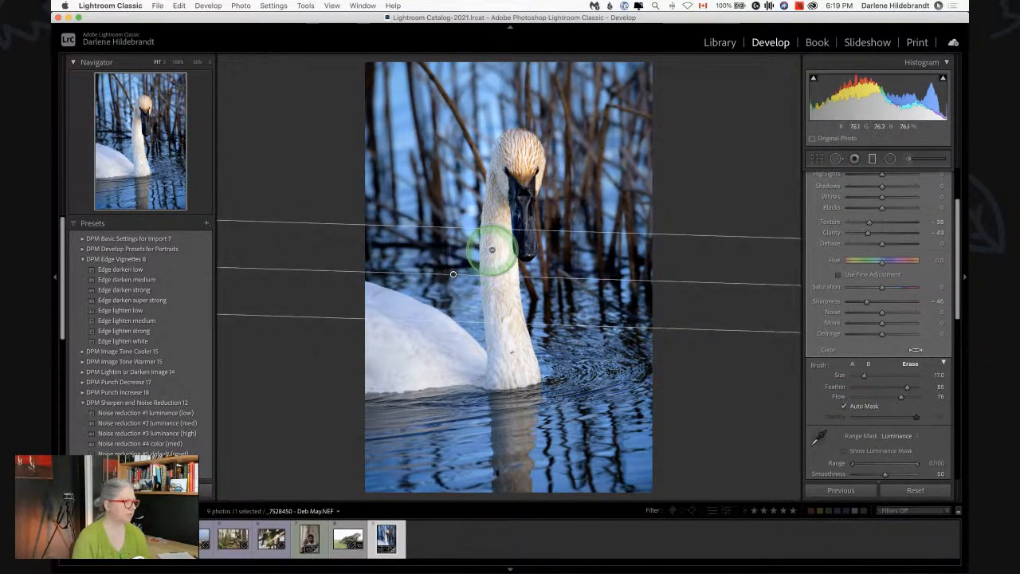
pyautogui.scroll(-1, 446, 207)
pyautogui.press('p')
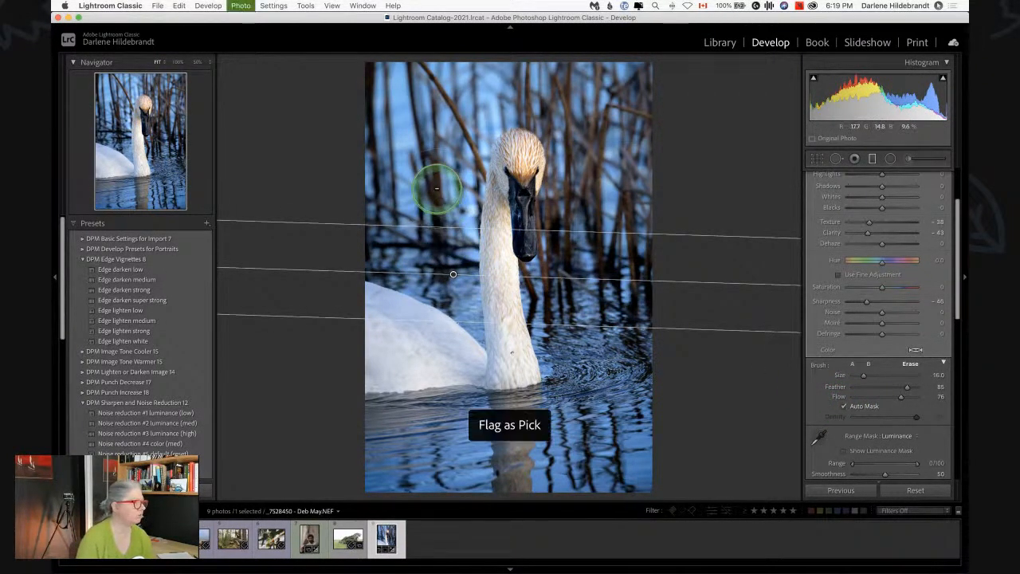
pyautogui.scroll(-5, 436, 188)
pyautogui.scroll(-3, 493, 206)
pyautogui.moveTo(499, 204)
pyautogui.mouseDown()
pyautogui.moveTo(493, 275)
pyautogui.moveTo(493, 212)
pyautogui.moveTo(520, 132)
pyautogui.moveTo(543, 166)
pyautogui.moveTo(535, 187)
pyautogui.moveTo(524, 137)
pyautogui.moveTo(501, 148)
pyautogui.moveTo(492, 313)
pyautogui.moveTo(512, 288)
pyautogui.moveTo(526, 210)
pyautogui.moveTo(533, 237)
pyautogui.moveTo(527, 162)
pyautogui.moveTo(525, 256)
pyautogui.moveTo(537, 179)
pyautogui.moveTo(534, 157)
pyautogui.moveTo(504, 251)
pyautogui.moveTo(510, 176)
pyautogui.moveTo(530, 149)
pyautogui.moveTo(524, 136)
pyautogui.moveTo(501, 145)
pyautogui.moveTo(489, 273)
pyautogui.moveTo(497, 325)
pyautogui.moveTo(502, 165)
pyautogui.mouseUp()
pyautogui.press('o')
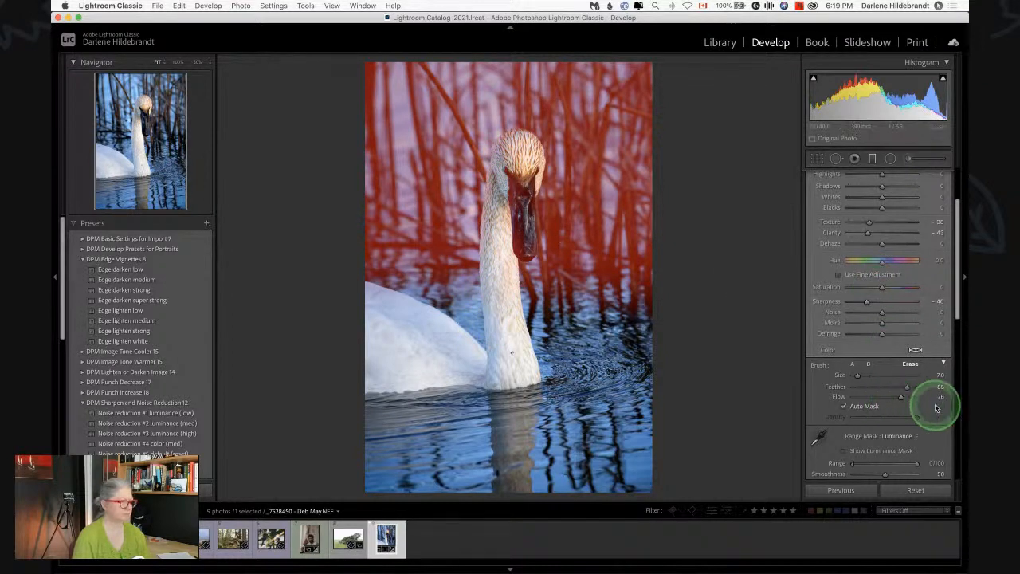
pyautogui.press('o')
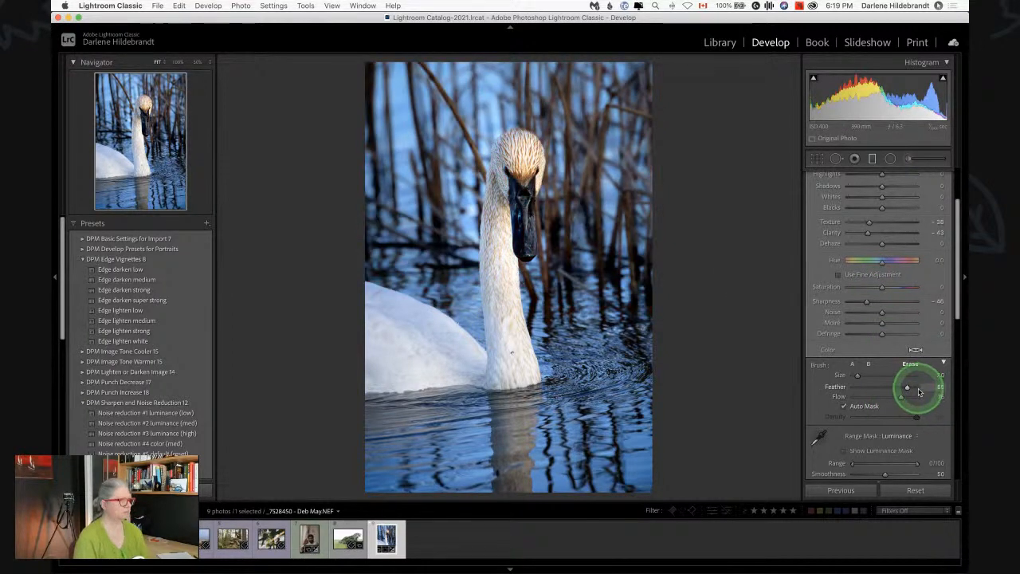
# Step: Compare the photo with the graduated filter switched off and on, and close the Graduated Filter
pyautogui.scroll(-2, 916, 391)
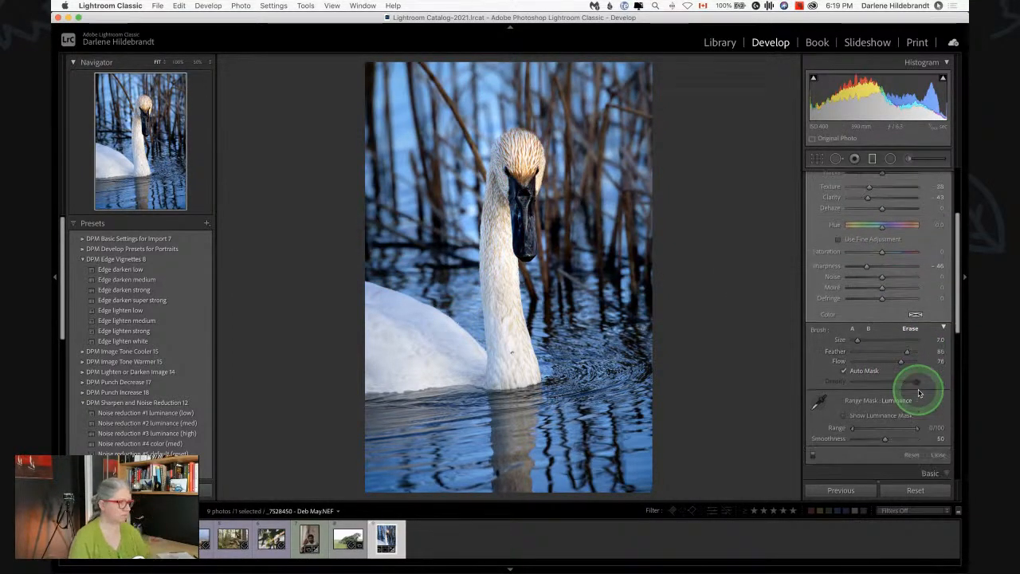
pyautogui.click(814, 457)
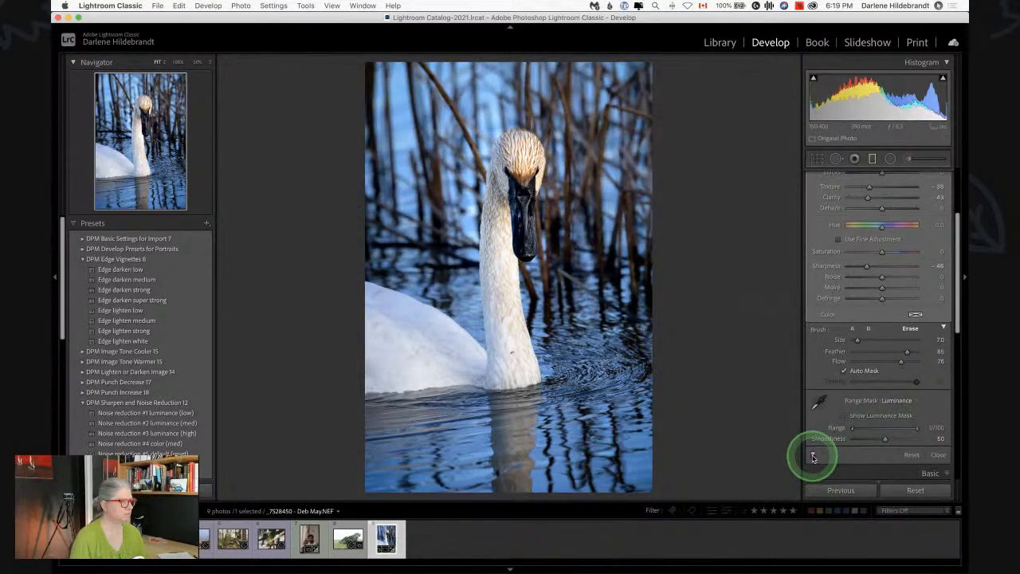
pyautogui.click(813, 457)
pyautogui.click(813, 457)
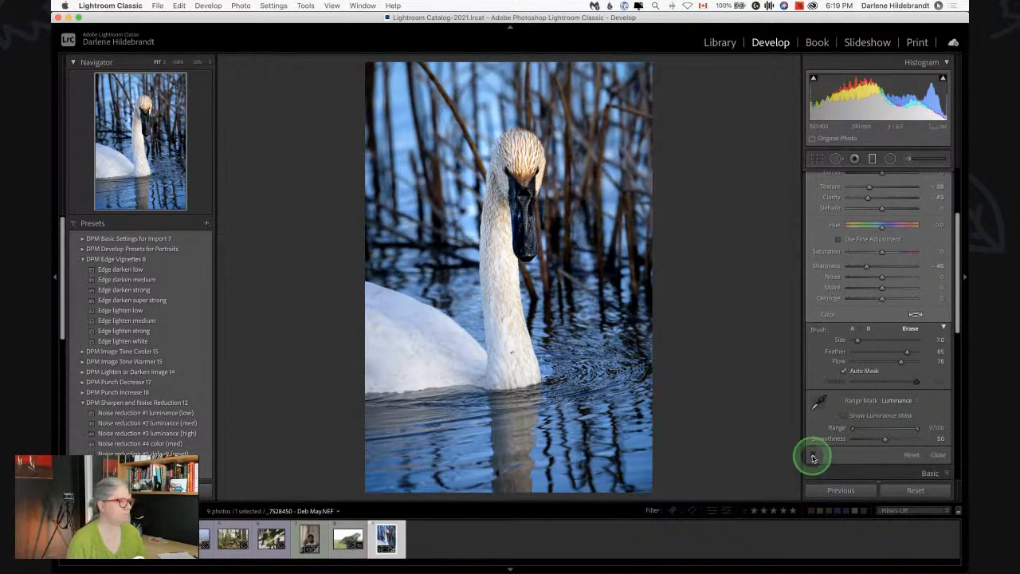
pyautogui.click(813, 456)
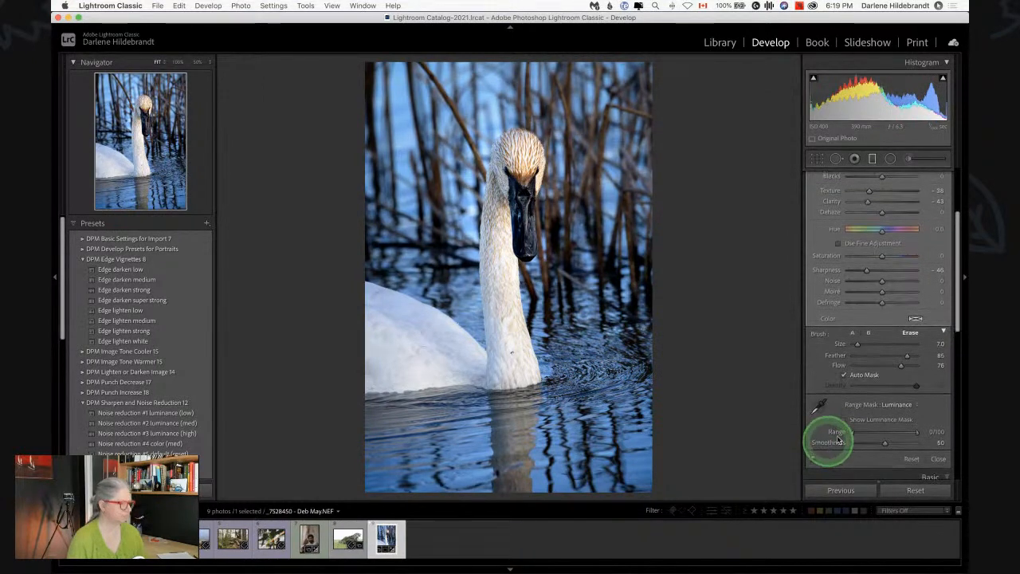
pyautogui.press('m')
pyautogui.scroll(-3, 888, 376)
pyautogui.scroll(4, 888, 376)
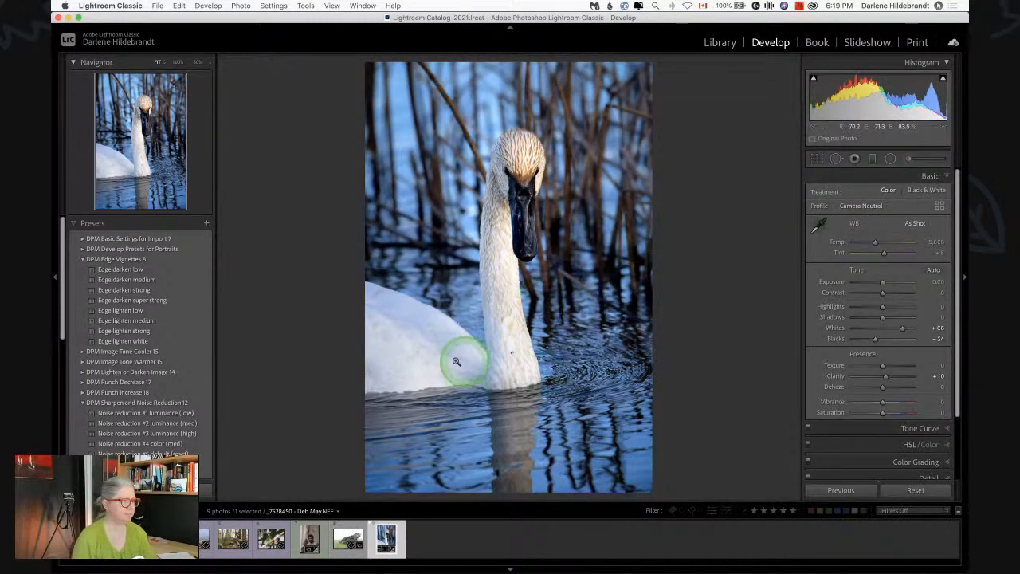
# Step: Try the Daylight white balance, switch to Cloudy, and set Tint to +5
pyautogui.click(915, 224)
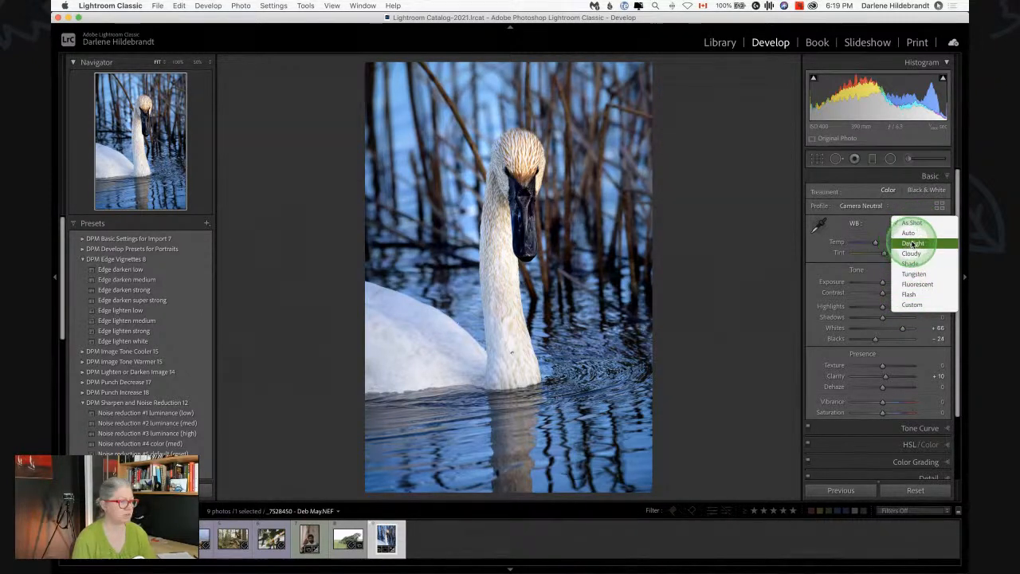
pyautogui.click(912, 244)
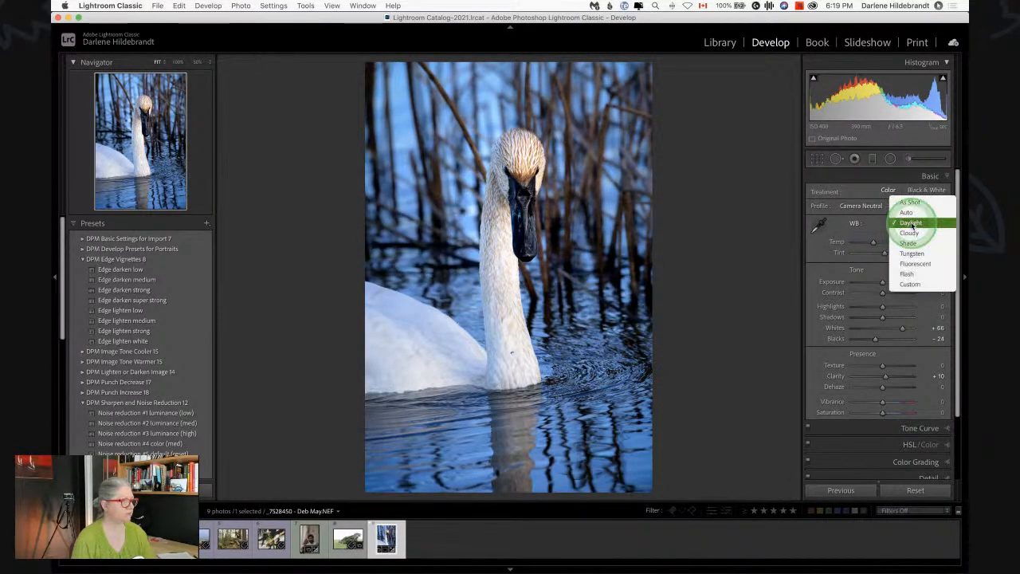
pyautogui.click(910, 233)
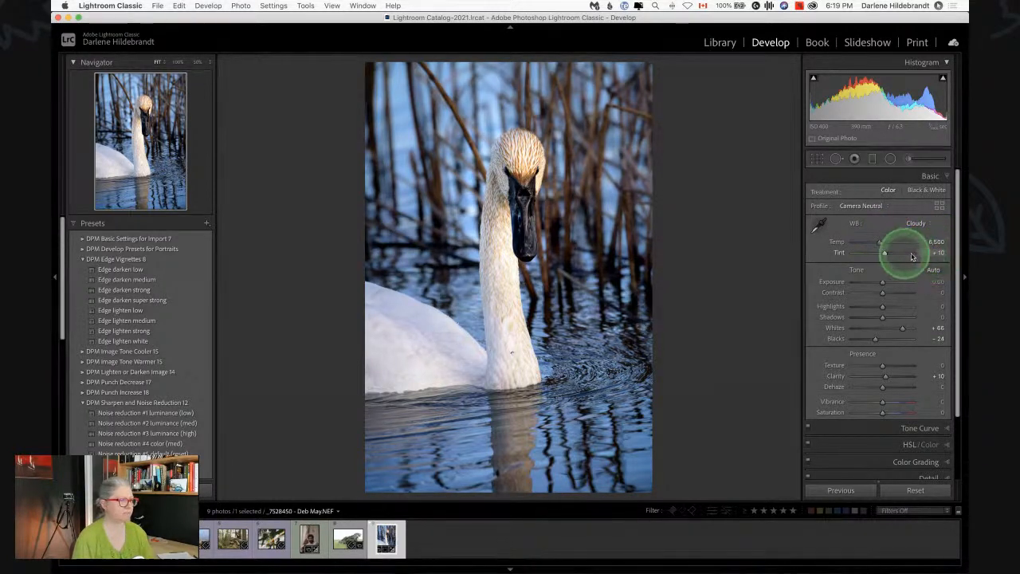
pyautogui.moveTo(937, 253); pyautogui.dragTo(929, 255)
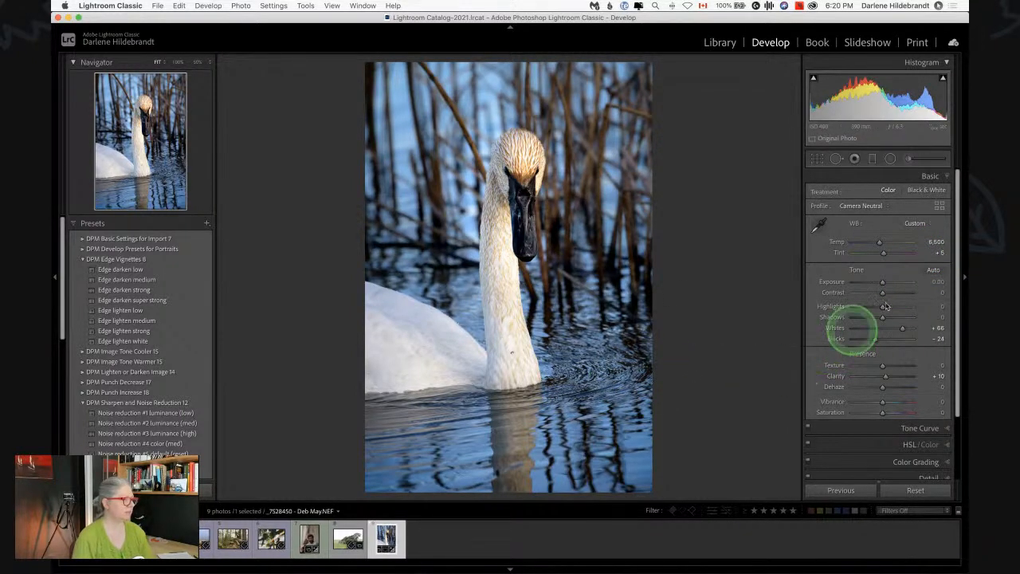
# Step: Set the white balance by sampling the swan's white back, undoing the first pick and sampling a lower spot for Temp 6,750 and Tint +4
pyautogui.click(820, 228)
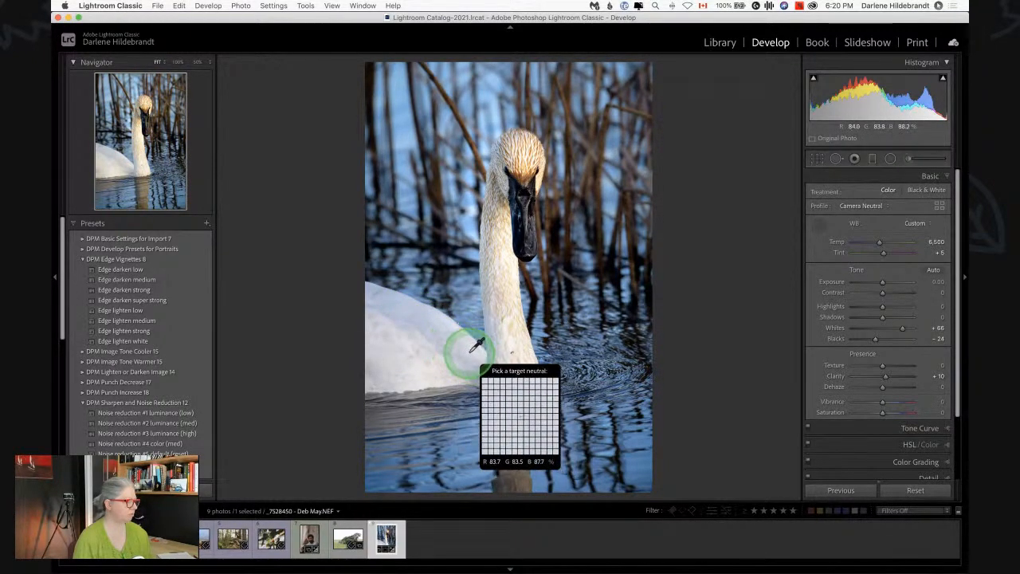
pyautogui.click(398, 313)
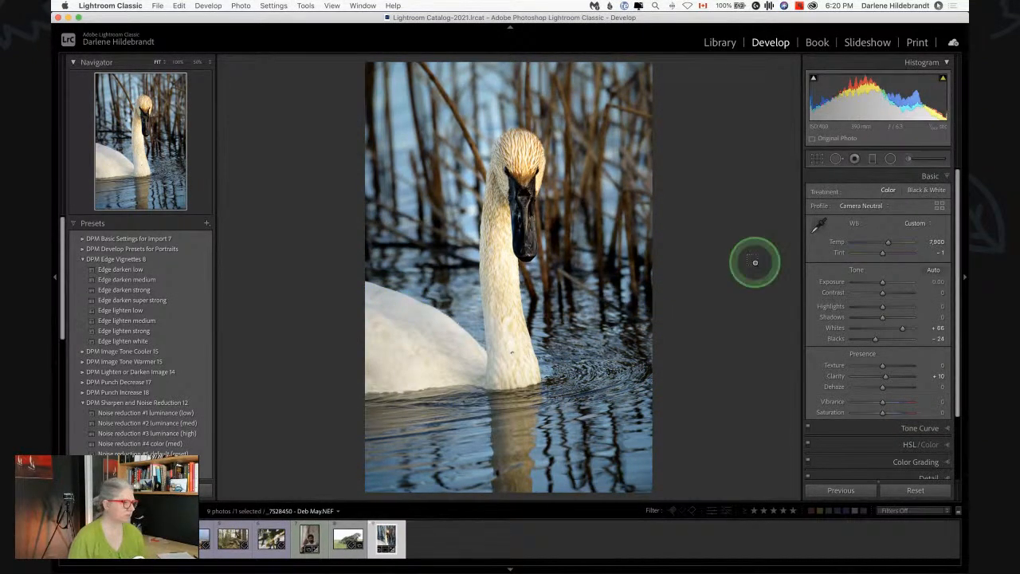
pyautogui.press('super+z')
pyautogui.click(817, 225)
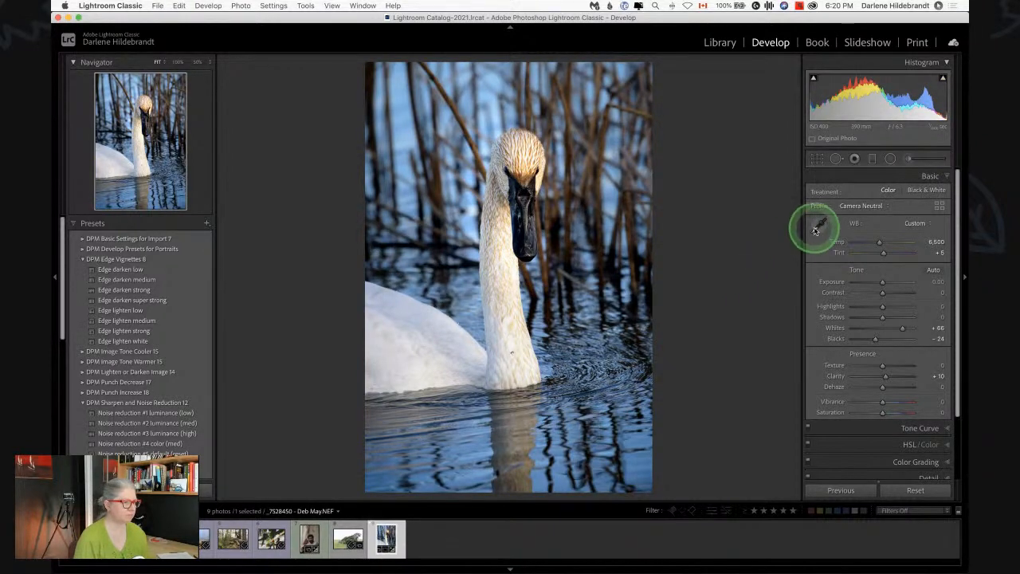
pyautogui.click(399, 348)
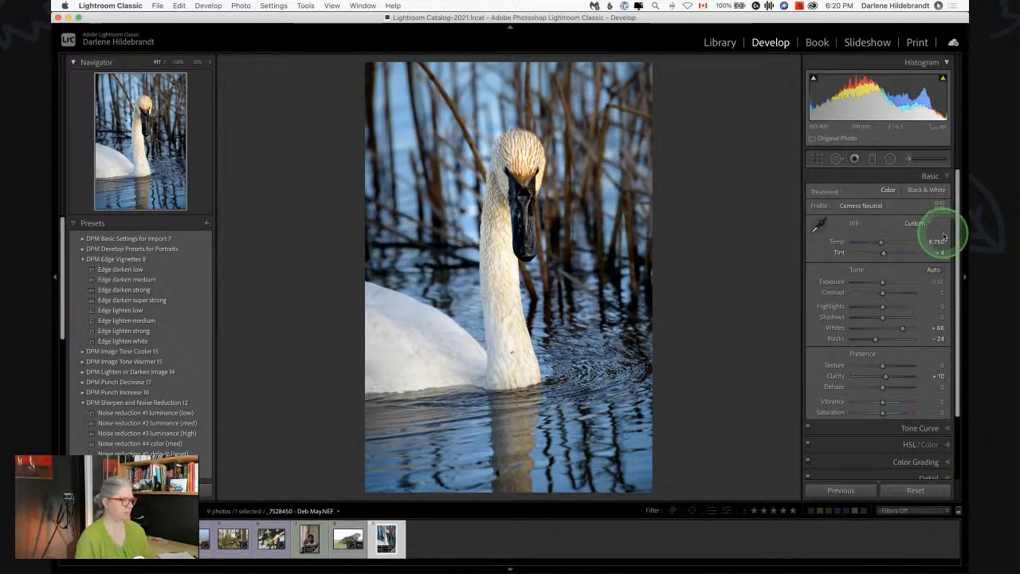
# Step: Darken the blue background with the HSL targeted Luminance adjustment, setting Blue to -21 and Aqua to -3
pyautogui.scroll(-3, 901, 303)
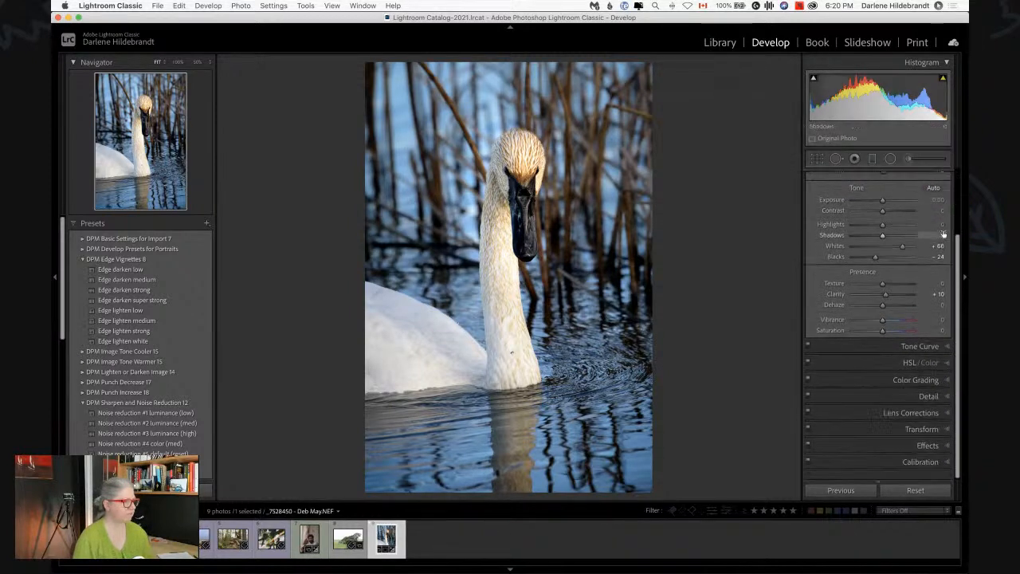
pyautogui.click(872, 363)
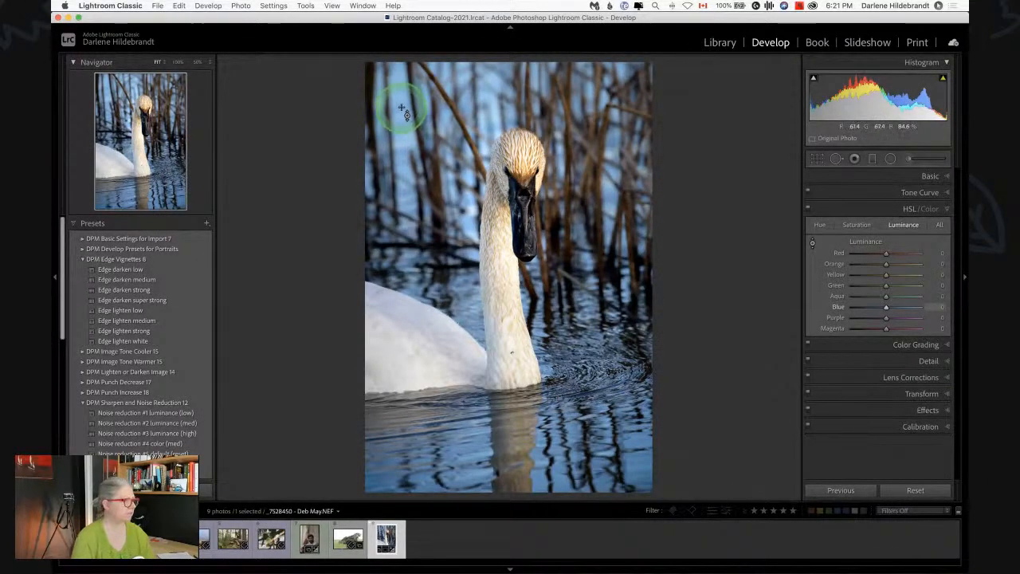
pyautogui.moveTo(402, 112)
pyautogui.mouseDown()
pyautogui.moveTo(401, 145)
pyautogui.moveTo(396, 43)
pyautogui.moveTo(407, 147)
pyautogui.moveTo(393, 80)
pyautogui.moveTo(398, 98)
pyautogui.mouseUp()
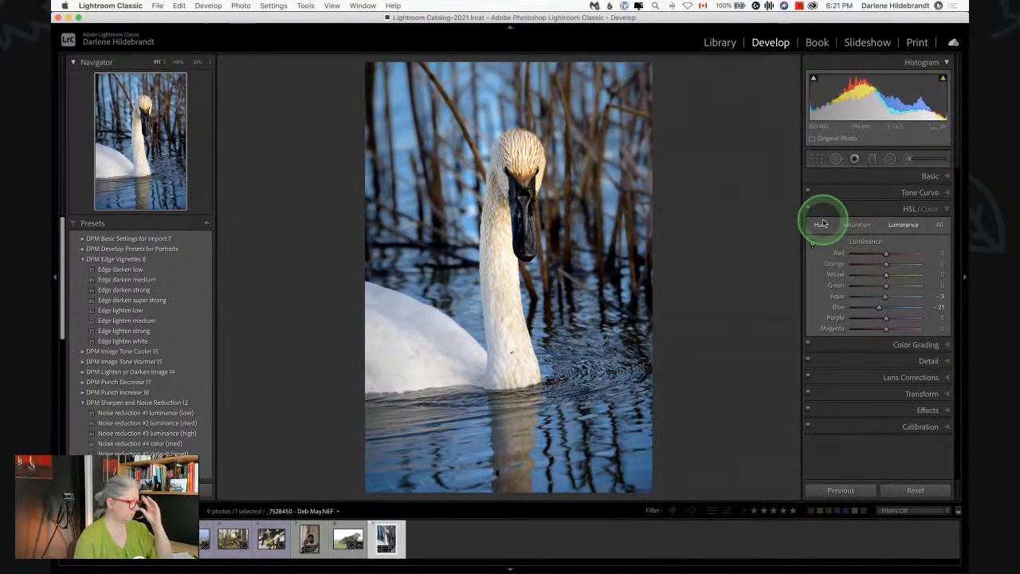
# Step: Compare the edited swan photo with its Before version, and return to the Library grid
pyautogui.press('\\')
pyautogui.press('\\')
pyautogui.press('\\')
pyautogui.press('\\')
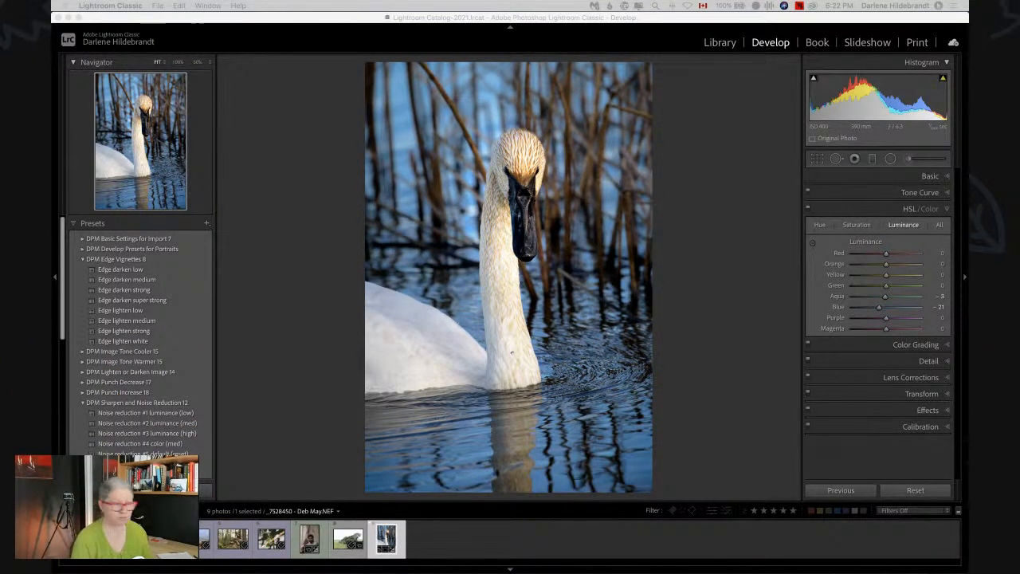
pyautogui.click(721, 315)
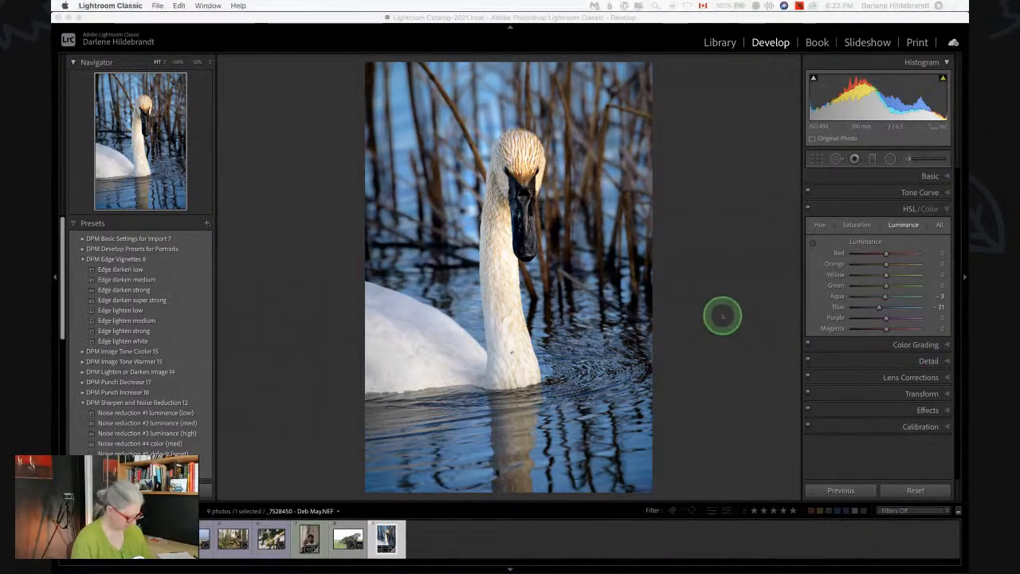
pyautogui.press('g')
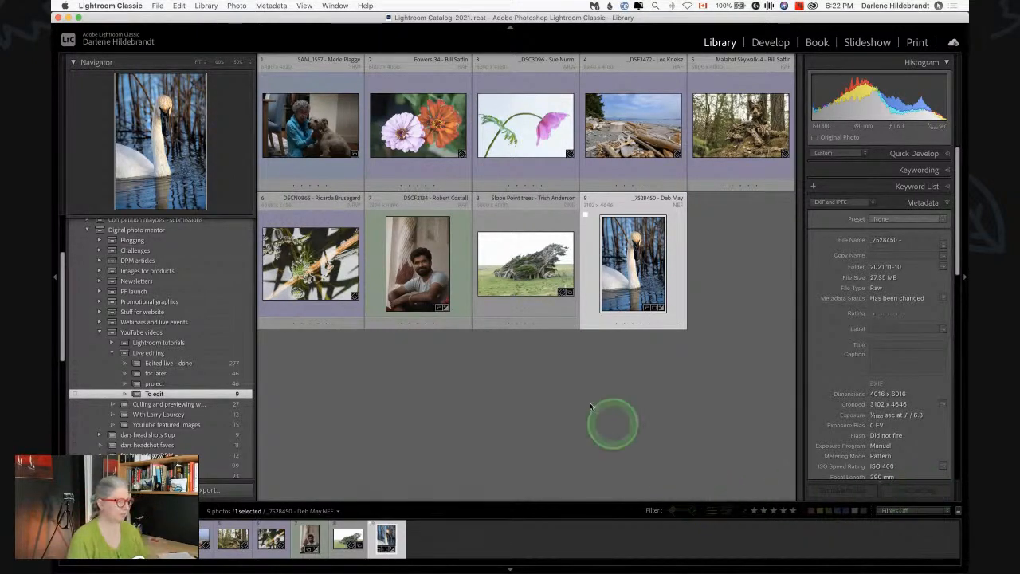
# Step: Select the Slope Point trees photo in the Library grid and open it in the Develop module
pyautogui.click(583, 426)
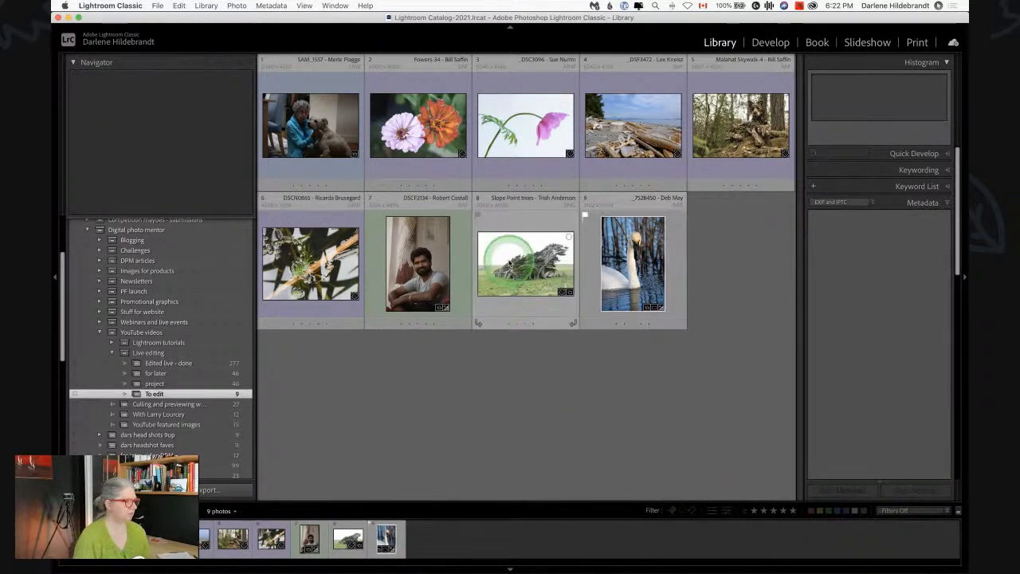
pyautogui.click(511, 265)
pyautogui.press('d')
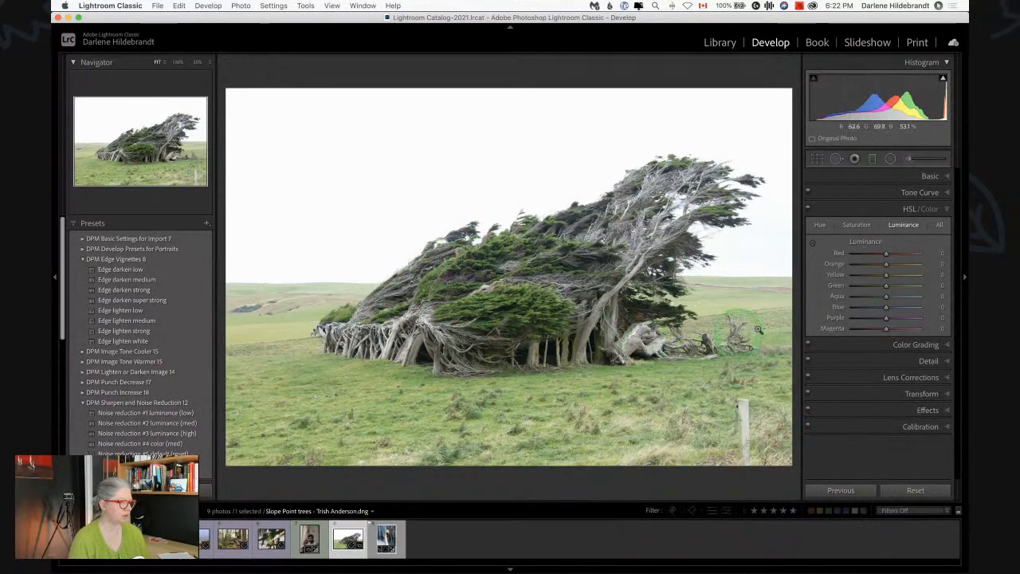
# Step: Browse the profiles for the tree photo and keep Camera PROVIA/Standard
pyautogui.click(930, 177)
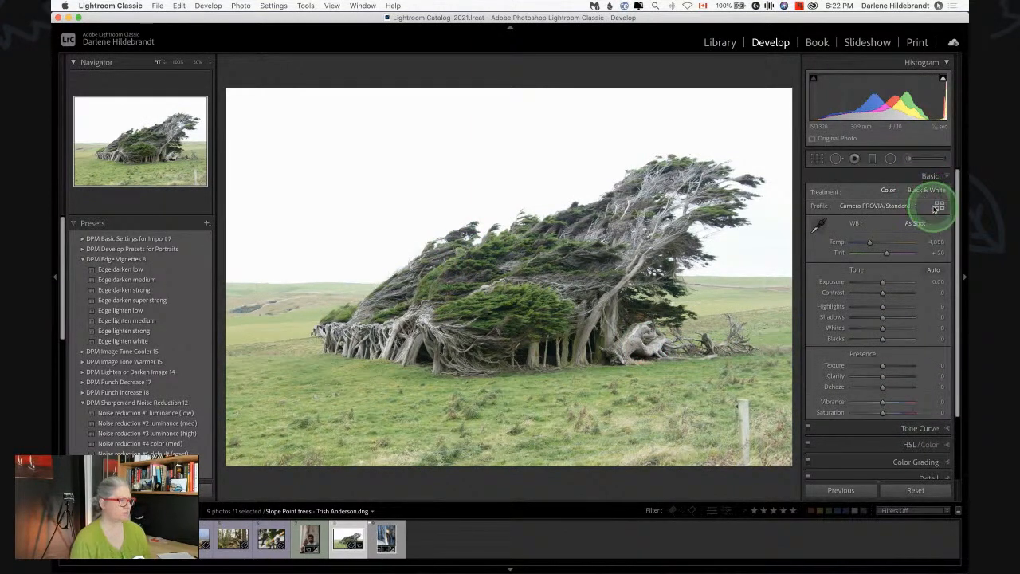
pyautogui.click(937, 206)
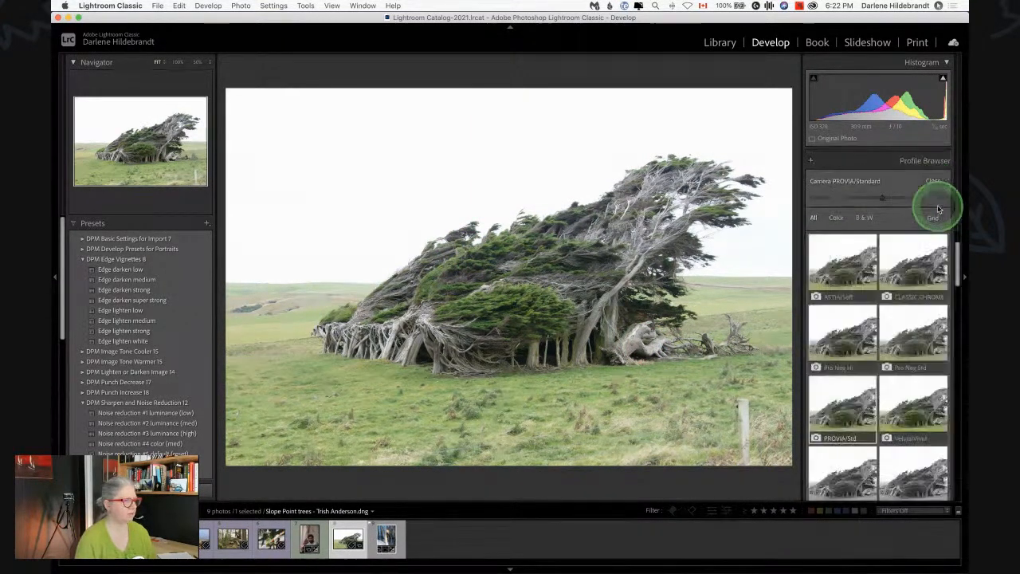
pyautogui.click(844, 431)
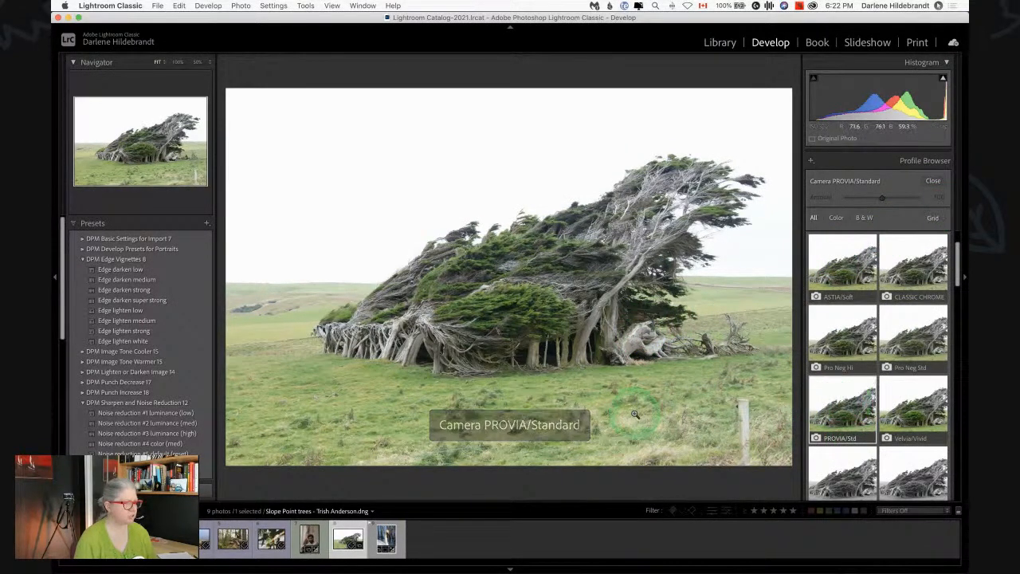
pyautogui.click(931, 181)
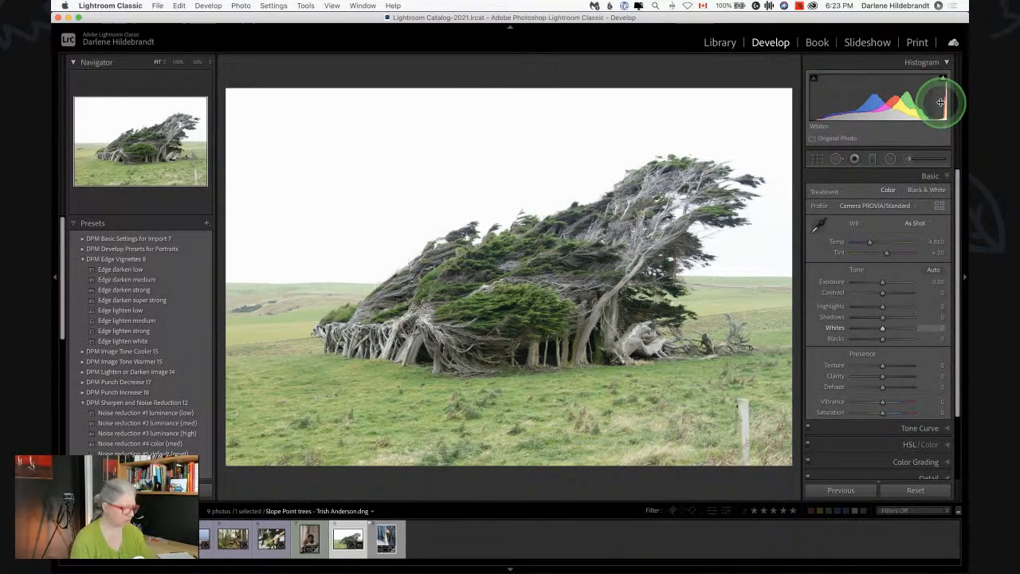
# Step: Check the highlight and shadow clipping warnings, try Blacks at -90, and reset Blacks
pyautogui.press('j')
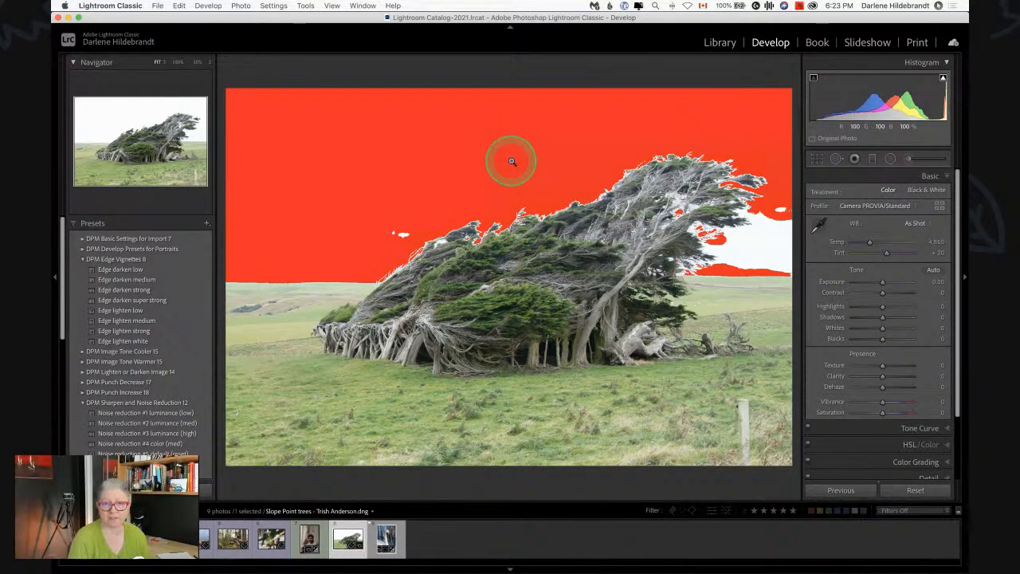
pyautogui.press('j')
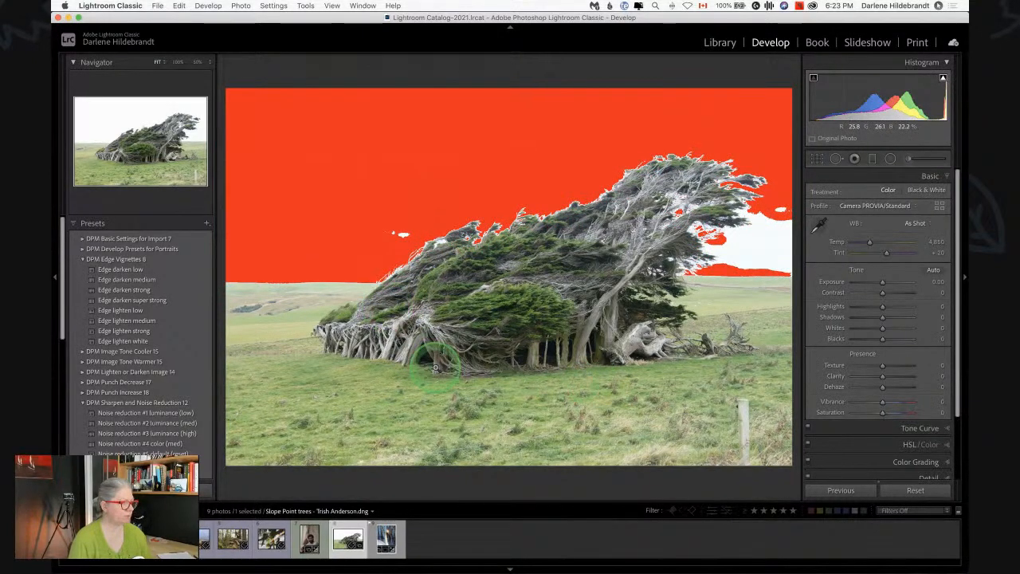
pyautogui.moveTo(865, 353); pyautogui.dragTo(857, 341)
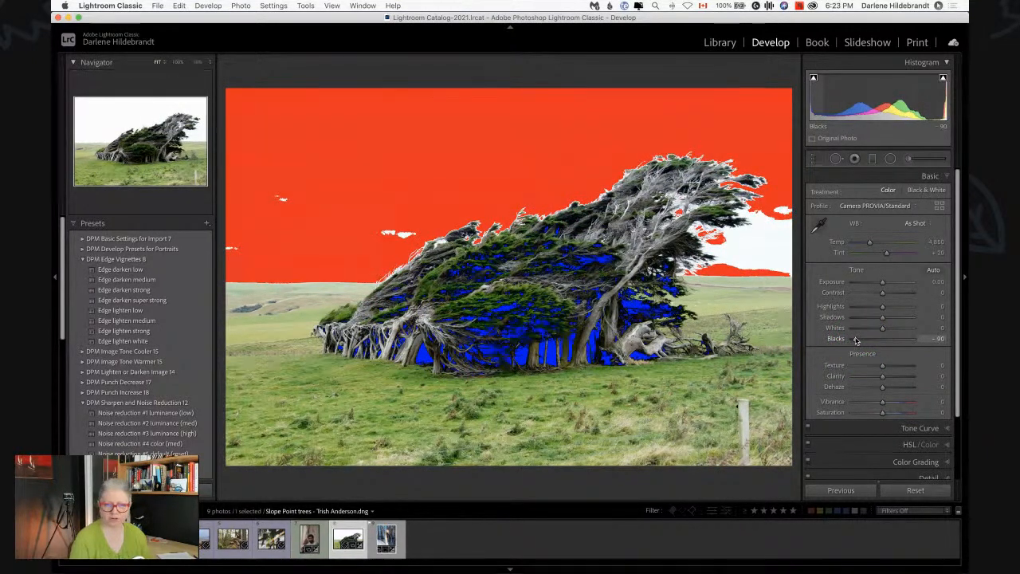
pyautogui.doubleClick(856, 340)
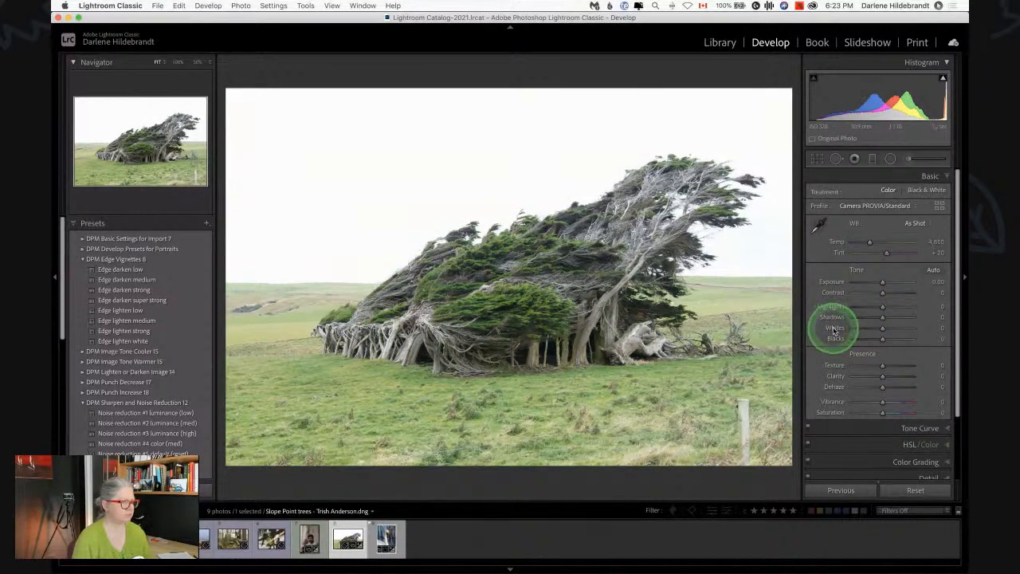
# Step: Auto-set Whites and Blacks, keeping Blacks at -51 and resetting Whites to 0
pyautogui.keyDown('shift'); pyautogui.doubleClick(836, 330); pyautogui.keyUp('shift')
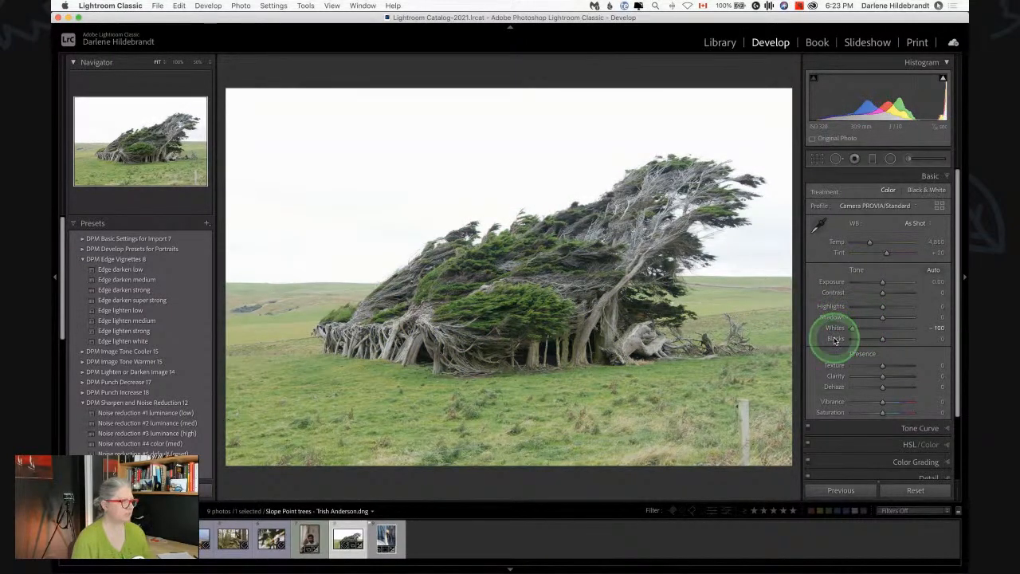
pyautogui.keyDown('shift'); pyautogui.doubleClick(835, 339); pyautogui.keyUp('shift')
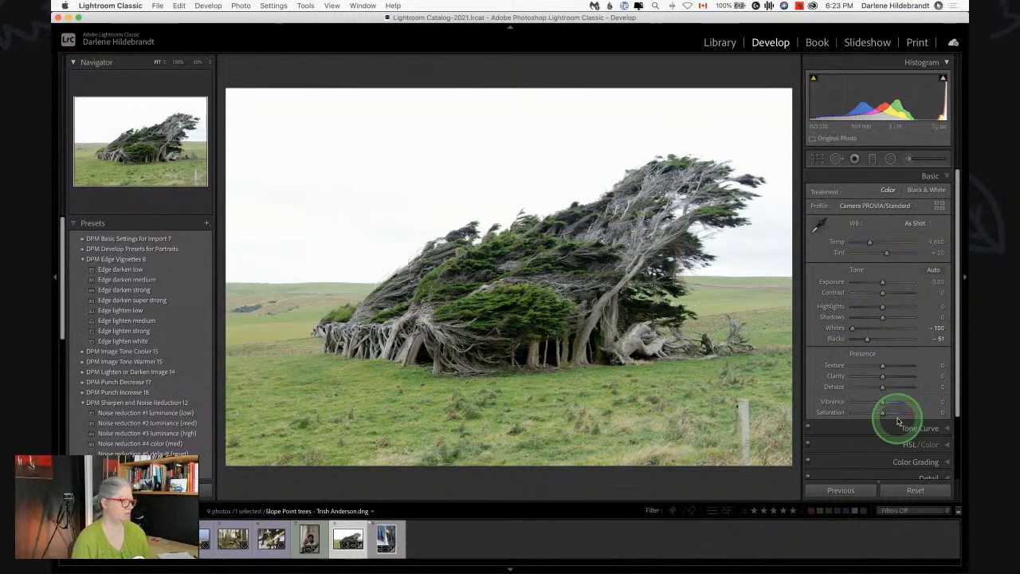
pyautogui.doubleClick(837, 328)
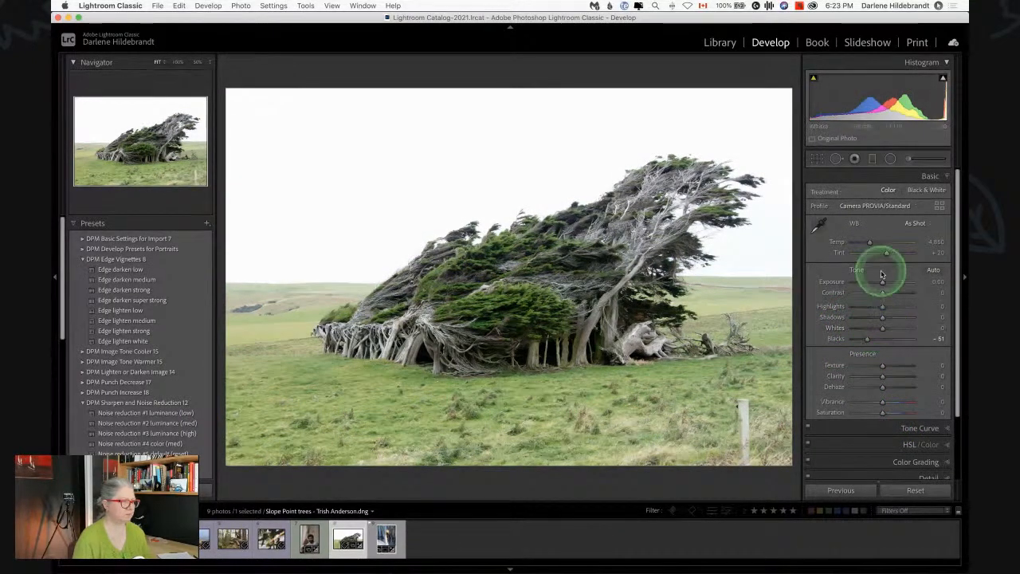
# Step: Set Exposure to -0.25 and, after checking the clipped sky areas, lower Highlights to -100
pyautogui.moveTo(883, 284); pyautogui.dragTo(882, 285)
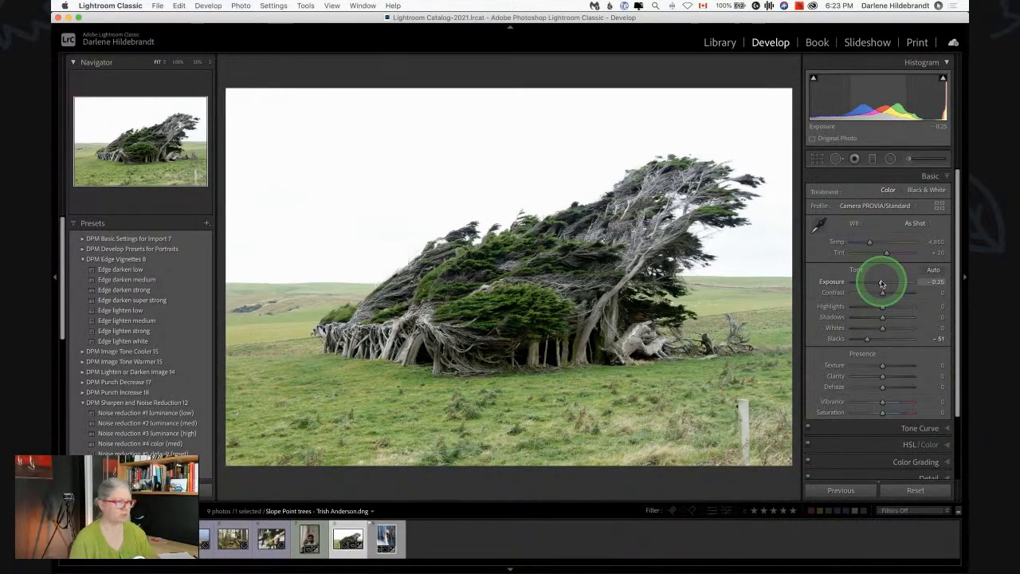
pyautogui.keyDown('alt'); pyautogui.click(883, 308); pyautogui.keyUp('alt')
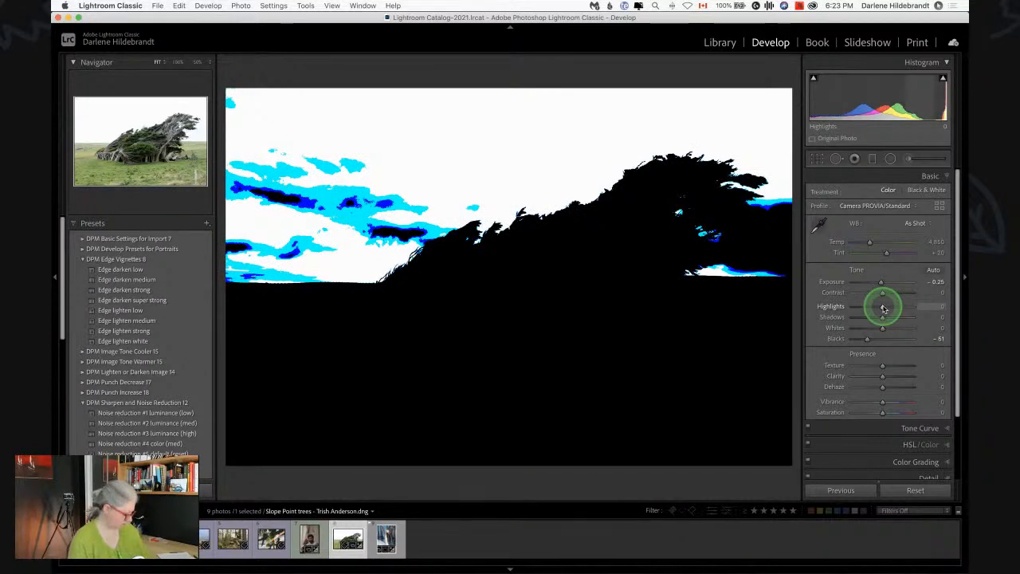
pyautogui.keyDown('alt'); pyautogui.click(883, 308); pyautogui.keyUp('alt')
pyautogui.moveTo(883, 309); pyautogui.dragTo(839, 306)
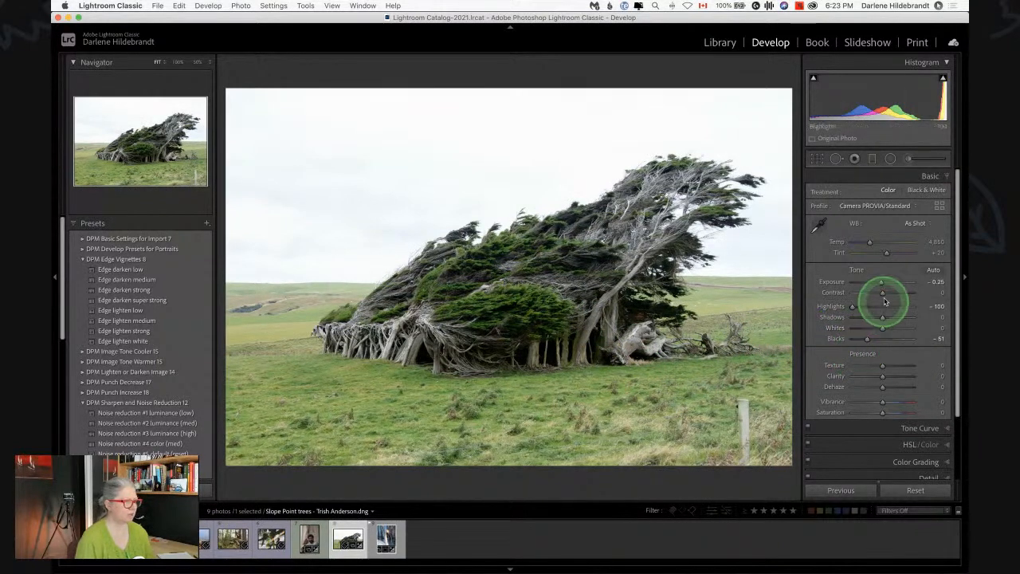
# Step: Apply the Cloudy white balance and fine-tune it to Temp 6,395 and Tint +5
pyautogui.click(913, 223)
pyautogui.click(913, 254)
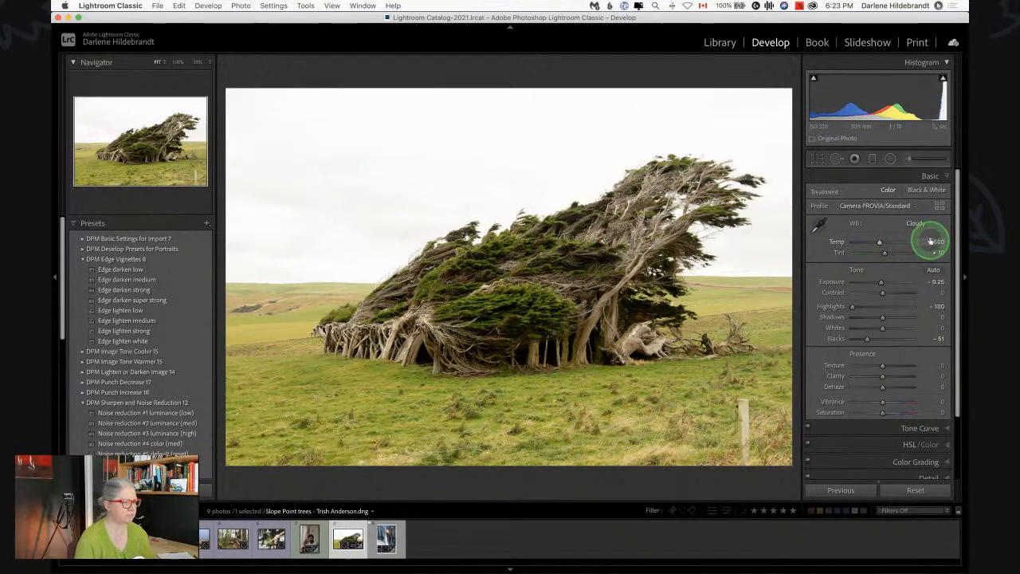
pyautogui.moveTo(930, 241)
pyautogui.mouseDown()
pyautogui.moveTo(923, 255)
pyautogui.moveTo(905, 247)
pyautogui.moveTo(932, 255)
pyautogui.mouseUp()
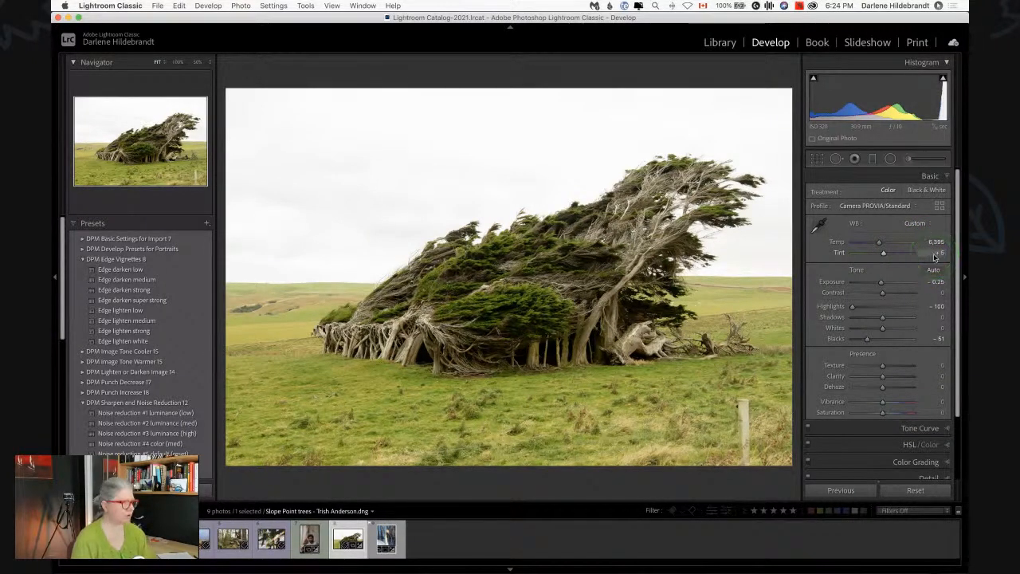
# Step: Compare the tree photo with its Before version, and set Exposure to -0.45 and Shadows to +14
pyautogui.press('\\')
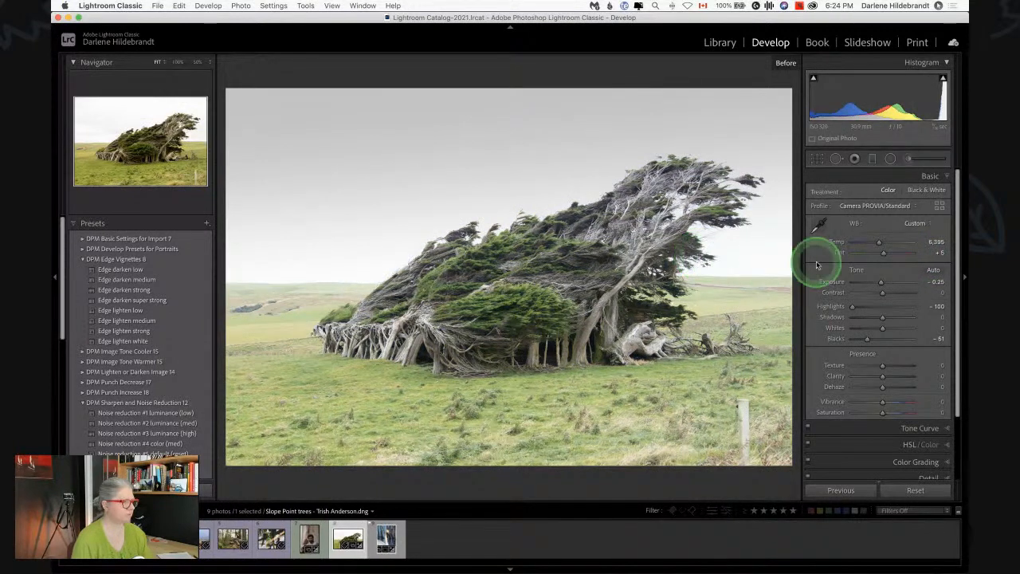
pyautogui.press('\\')
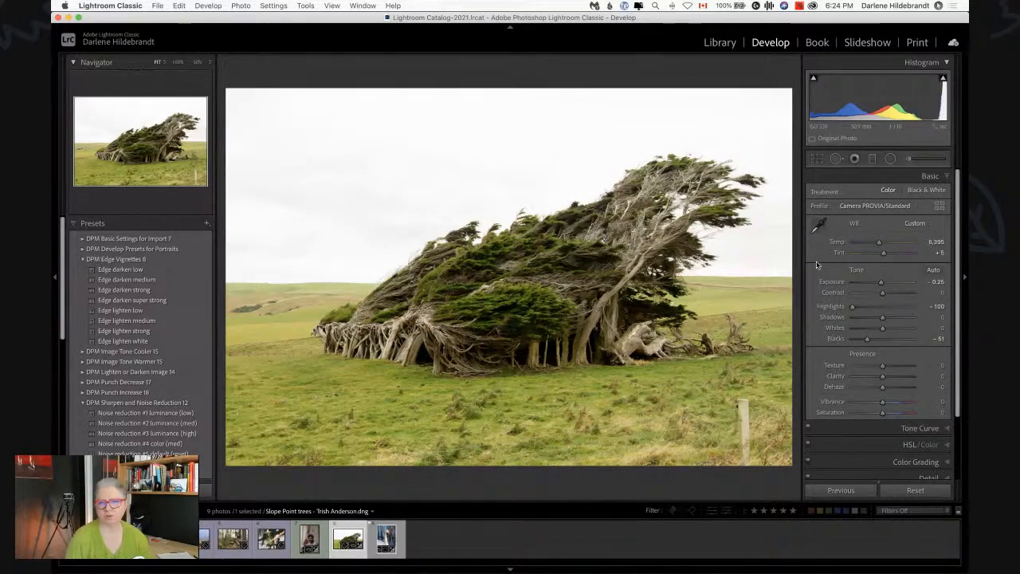
pyautogui.press('\\')
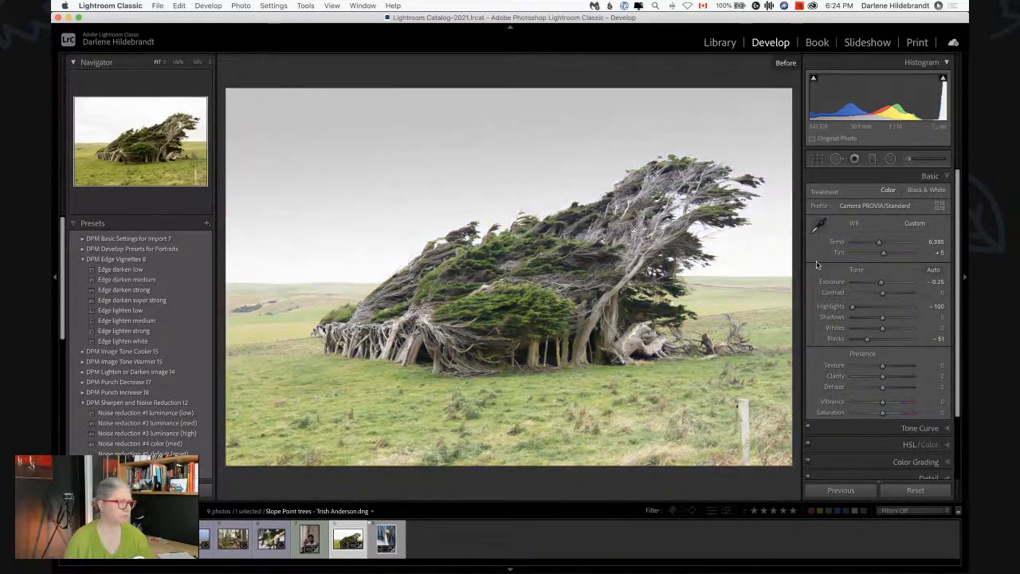
pyautogui.press('\\')
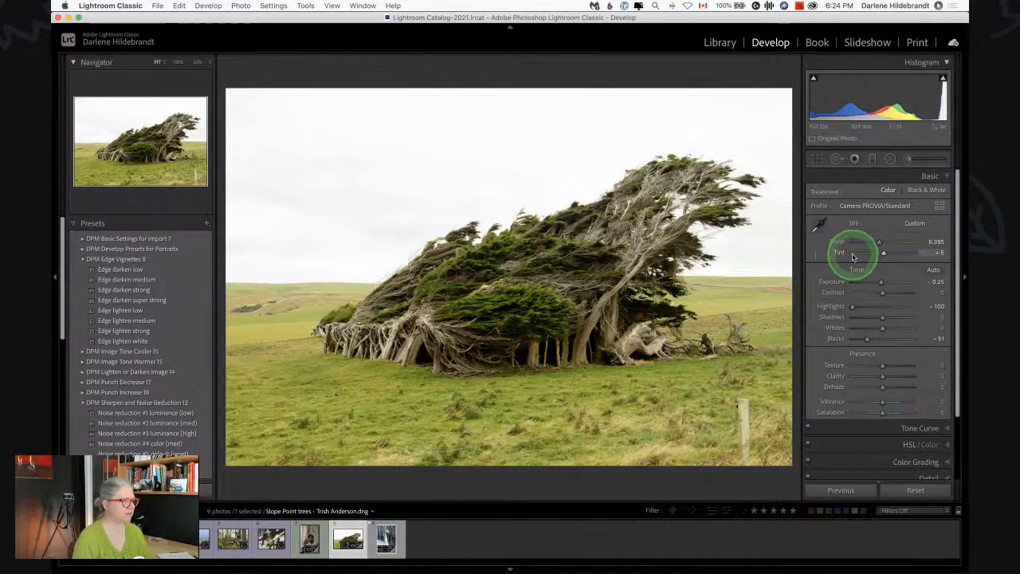
pyautogui.moveTo(882, 284); pyautogui.dragTo(880, 284)
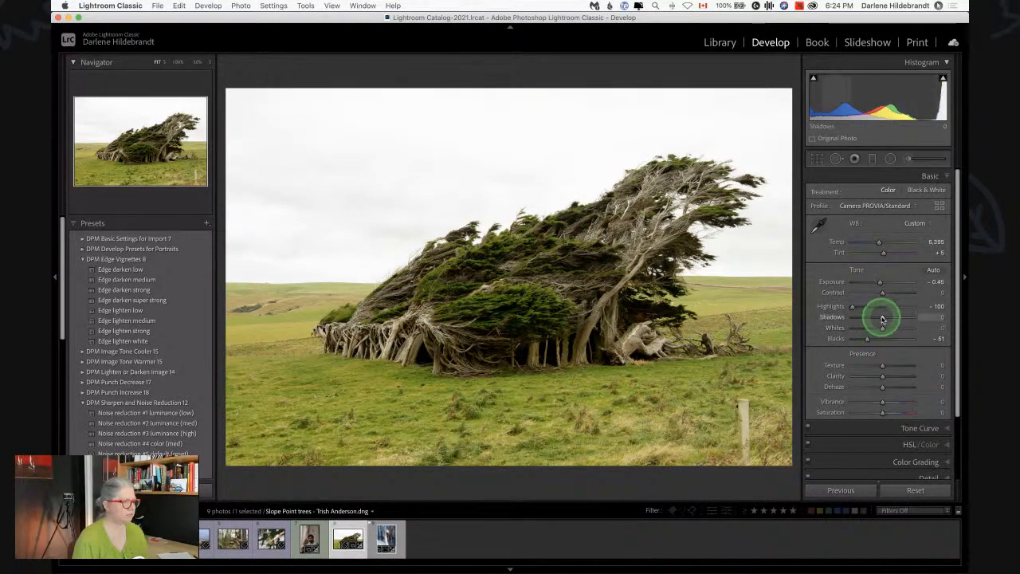
pyautogui.moveTo(884, 319); pyautogui.dragTo(887, 318)
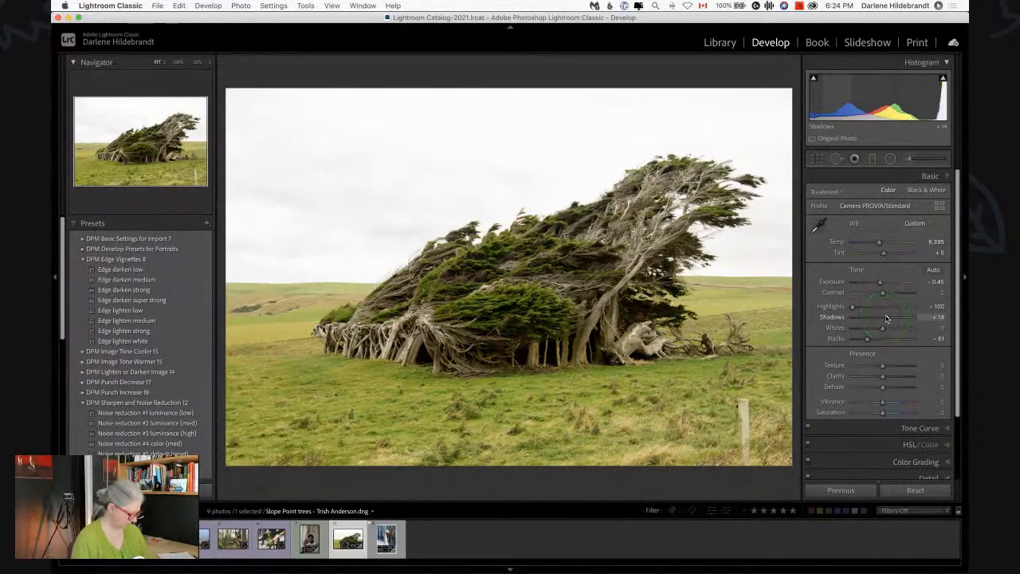
# Step: Crop the grassy foreground from the bottom of the photo, cutting off most of the fence post
pyautogui.press('r')
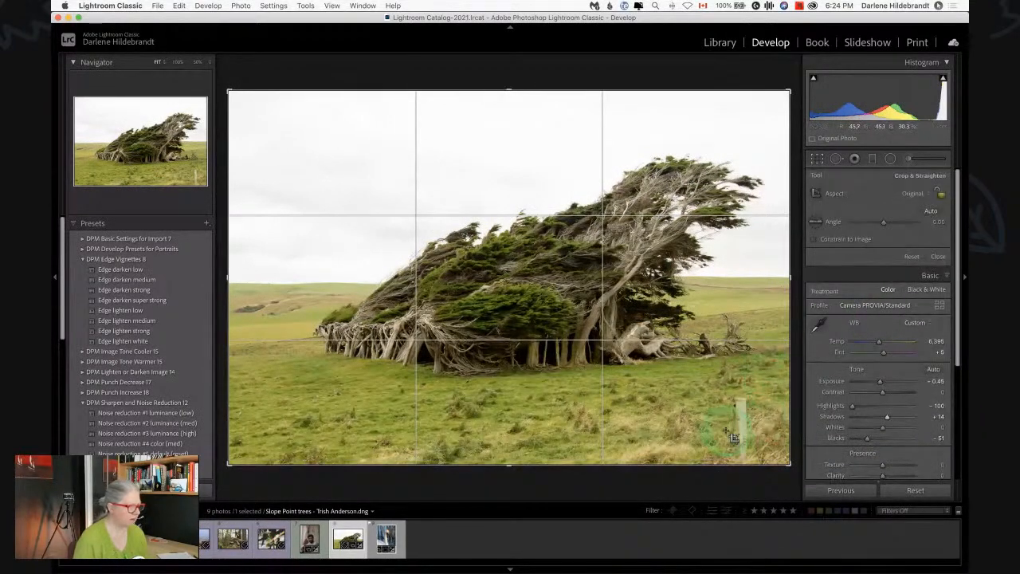
pyautogui.moveTo(613, 465); pyautogui.dragTo(616, 468)
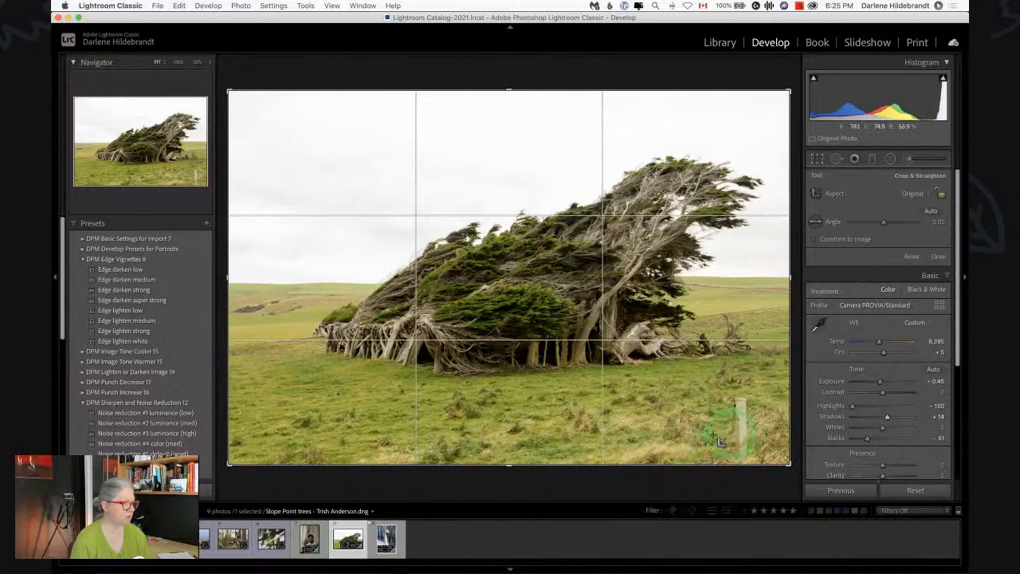
pyautogui.moveTo(556, 467); pyautogui.dragTo(556, 470)
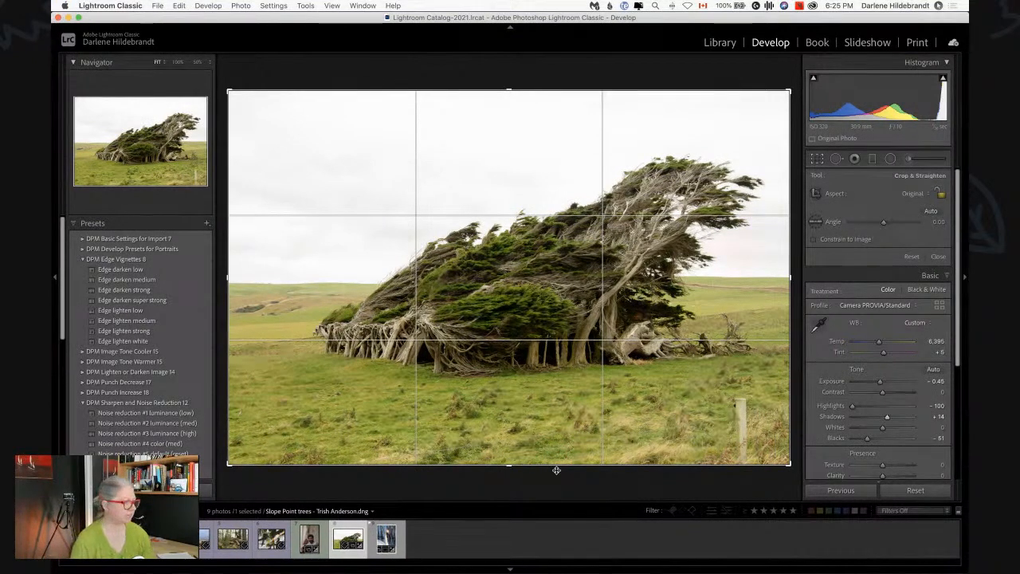
pyautogui.moveTo(557, 466); pyautogui.dragTo(555, 437)
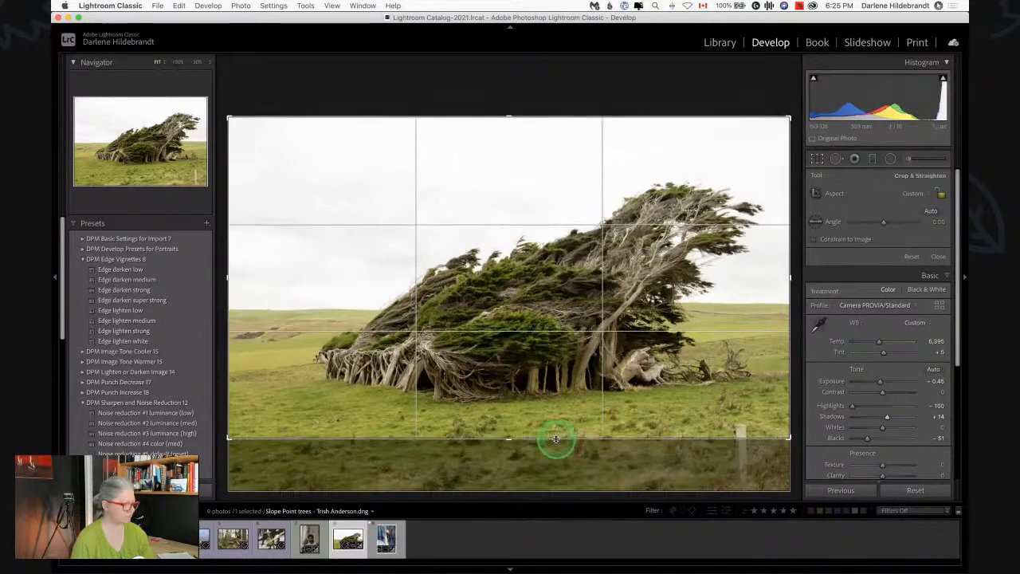
pyautogui.press('Return')
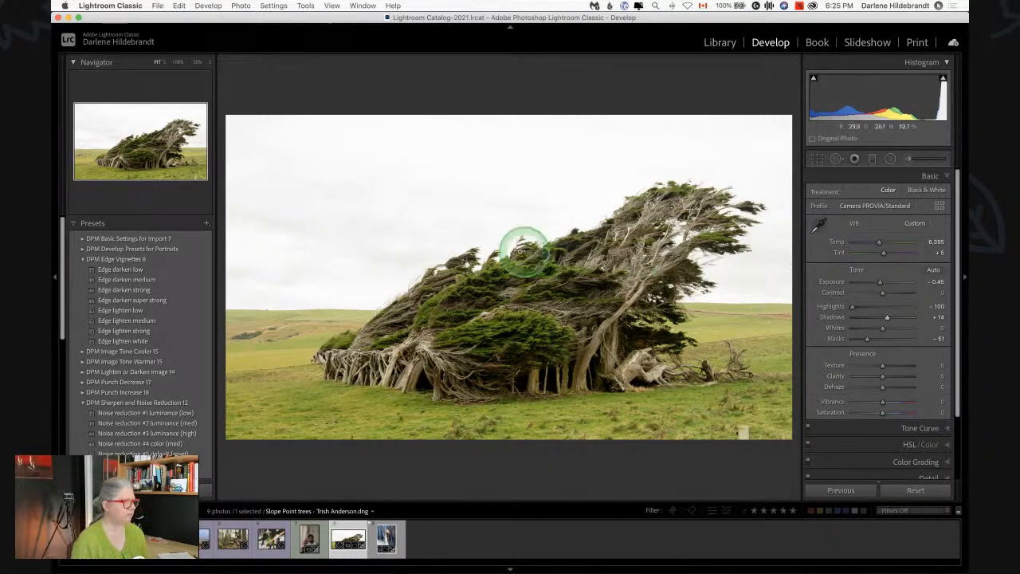
# Step: Crop a narrow strip off the photo's left edge and apply the Edge darken low vignette preset
pyautogui.press('r')
pyautogui.moveTo(229, 281); pyautogui.dragTo(251, 279)
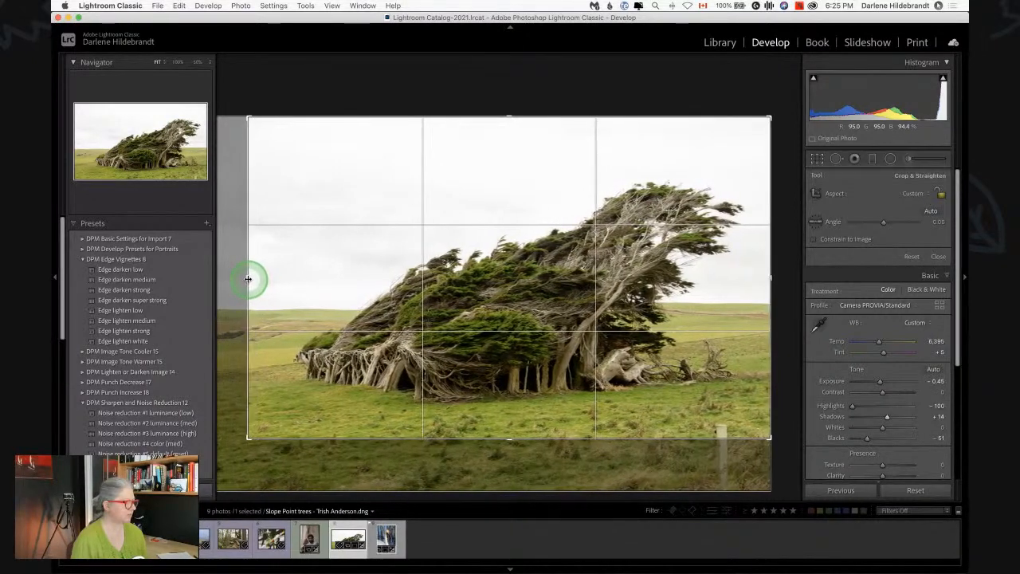
pyautogui.press('r')
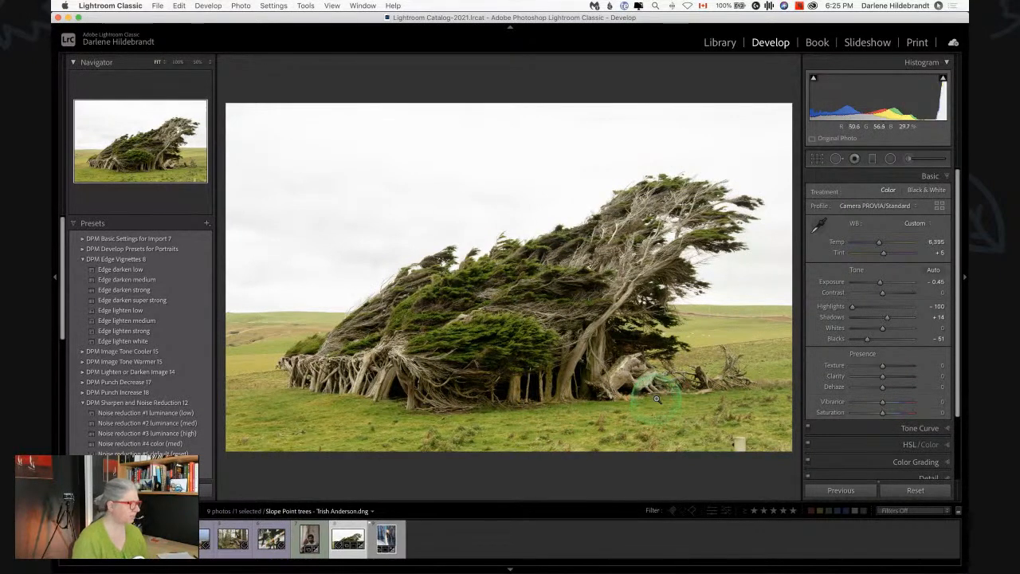
pyautogui.click(127, 270)
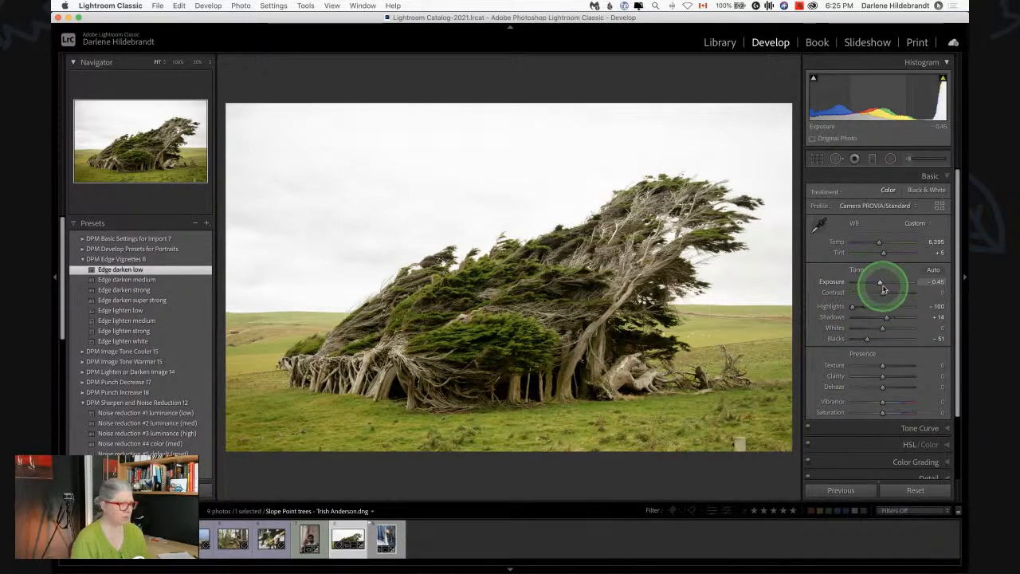
# Step: Add a graduated filter over the sky down to the horizon, reset its effects, and set Exposure to -0.61 and Highlights to -86
pyautogui.press('m')
pyautogui.moveTo(514, 307); pyautogui.dragTo(510, 333)
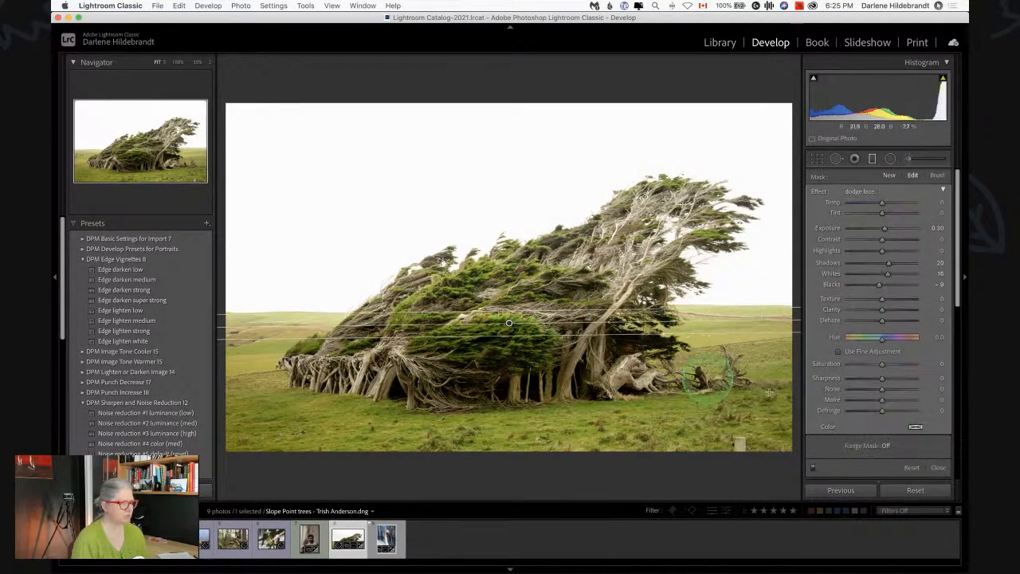
pyautogui.doubleClick(821, 191)
pyautogui.moveTo(882, 251); pyautogui.dragTo(876, 228)
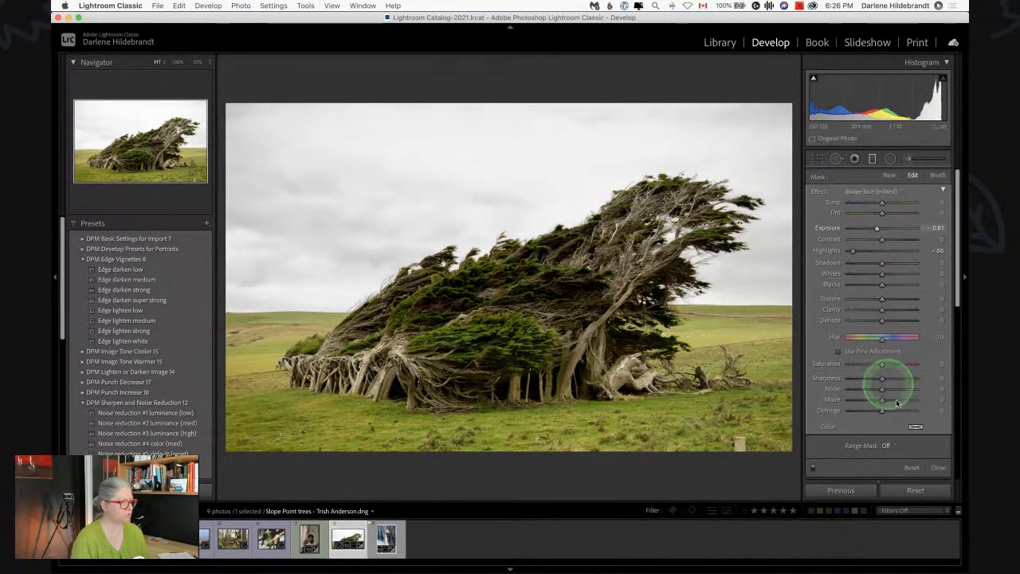
# Step: Restrict the sky's graduated filter with a Luminance range mask, using the mask overlay to set the range to 53/100
pyautogui.click(886, 446)
pyautogui.click(889, 466)
pyautogui.click(844, 460)
pyautogui.moveTo(853, 478); pyautogui.dragTo(902, 477)
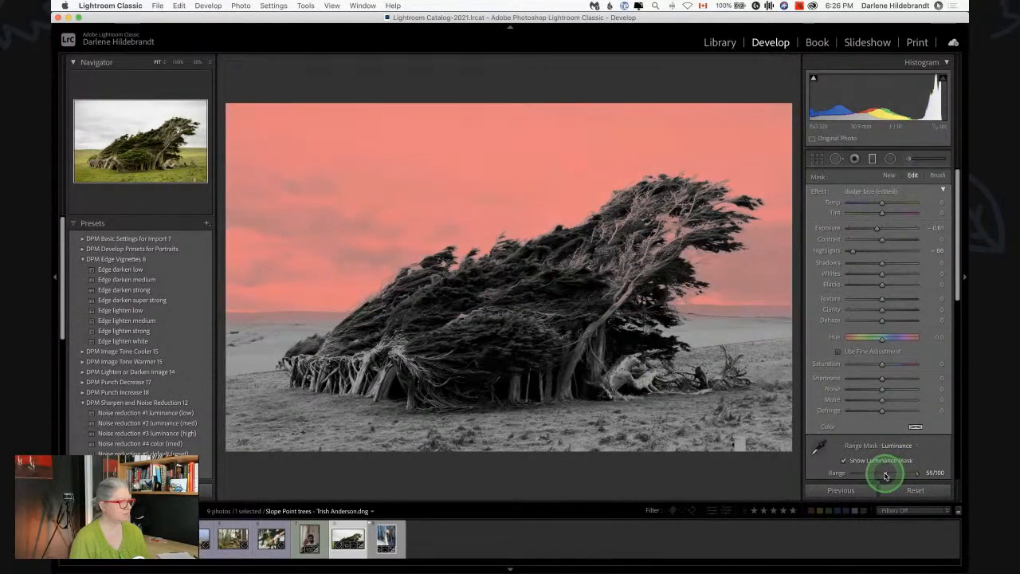
pyautogui.moveTo(885, 476); pyautogui.dragTo(883, 471)
pyautogui.click(844, 461)
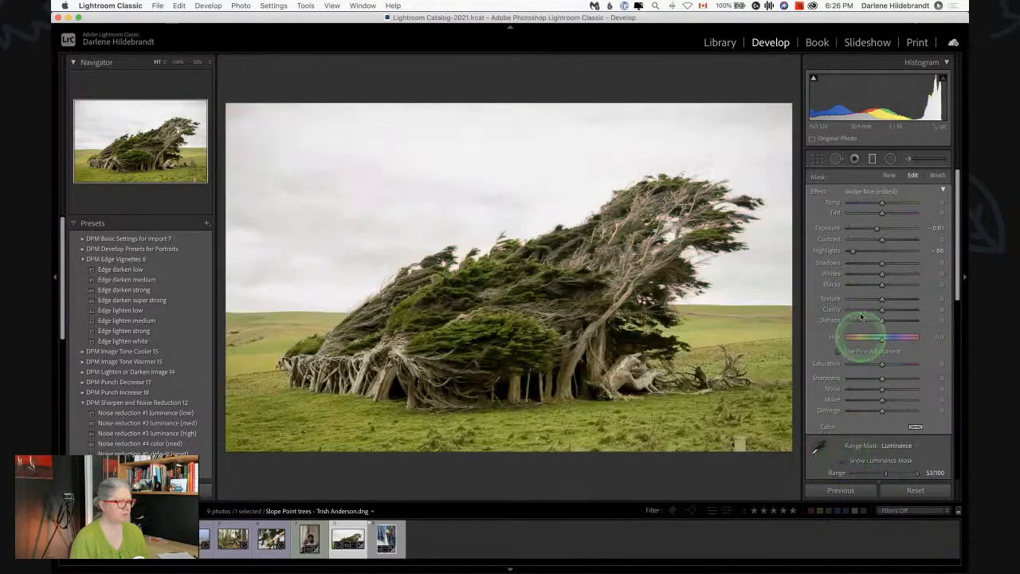
# Step: Compare the photo with and without the graduated filter, and close the filter tool
pyautogui.scroll(-2, 863, 302)
pyautogui.click(811, 461)
pyautogui.click(812, 460)
pyautogui.click(811, 460)
pyautogui.click(812, 460)
pyautogui.press('m')
# Step: Inspect the tree branches against the sky at 100%, compare them with the Before version, and return to the full view
pyautogui.click(655, 190)
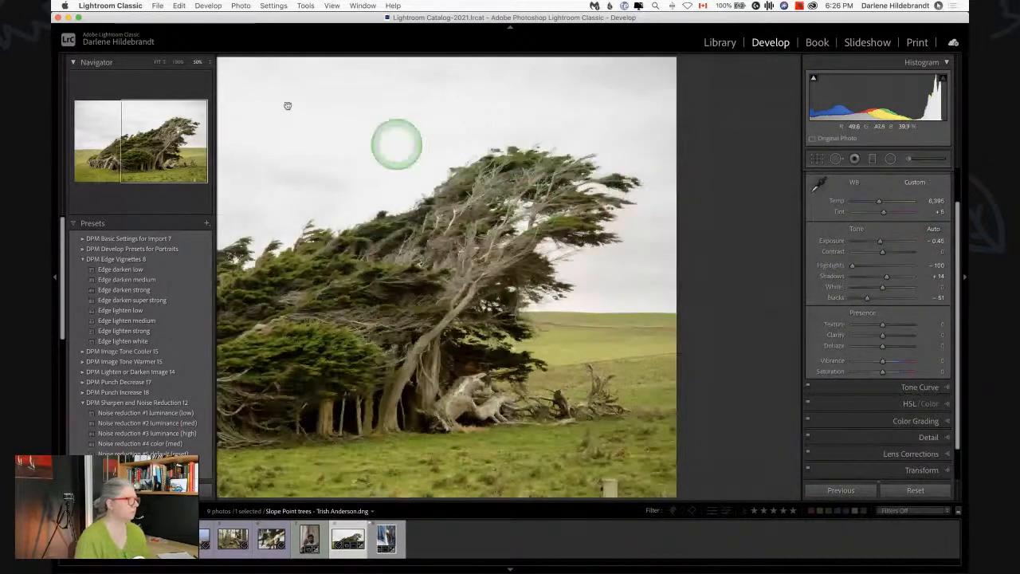
pyautogui.click(178, 62)
pyautogui.moveTo(497, 316); pyautogui.dragTo(492, 238)
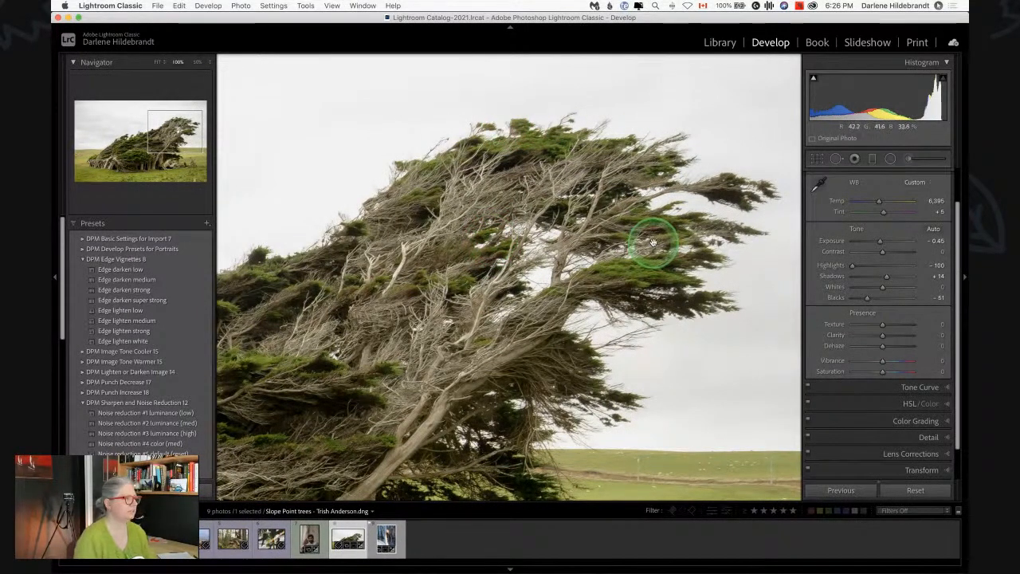
pyautogui.press('\\')
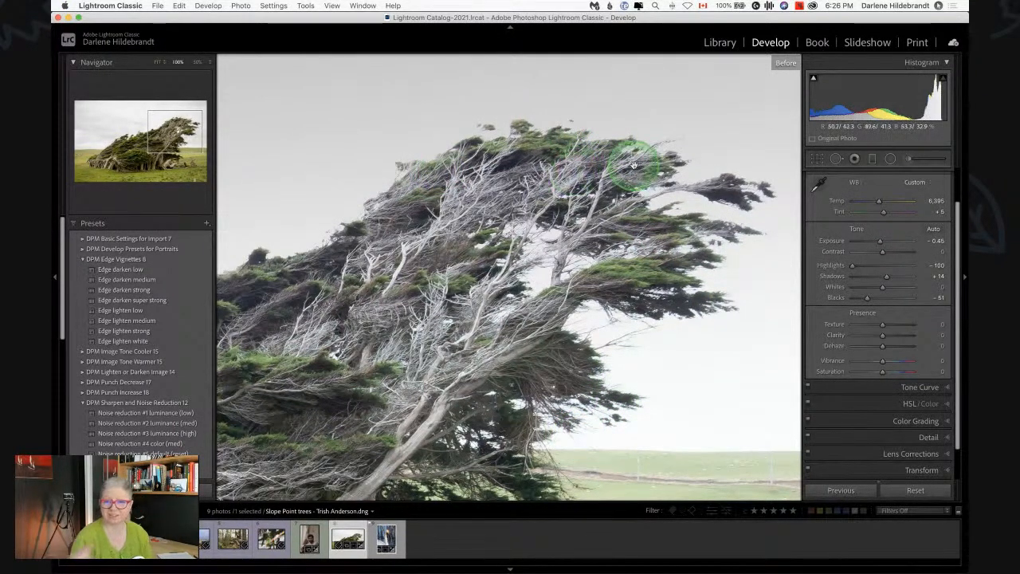
pyautogui.press('\\')
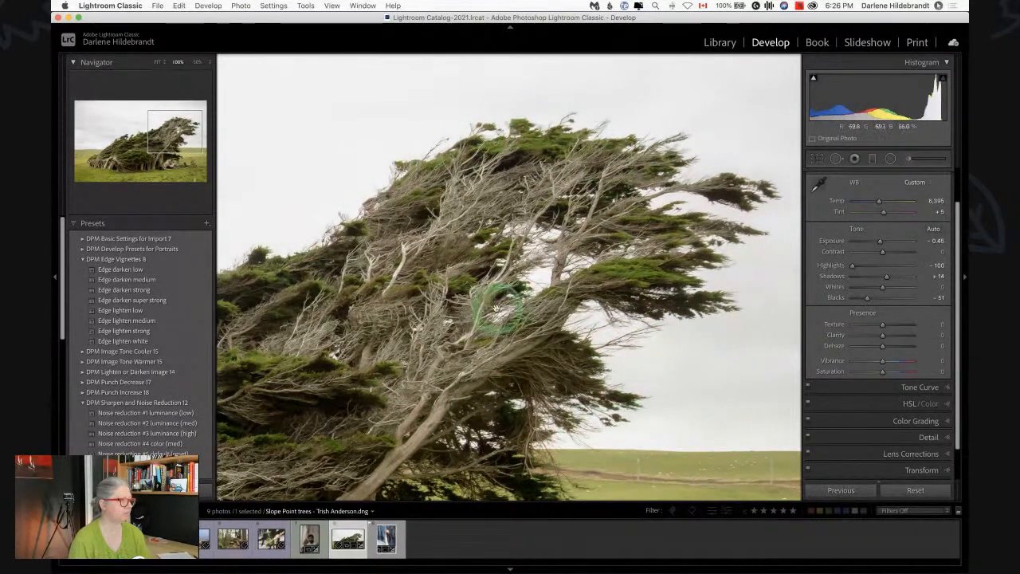
pyautogui.click(559, 269)
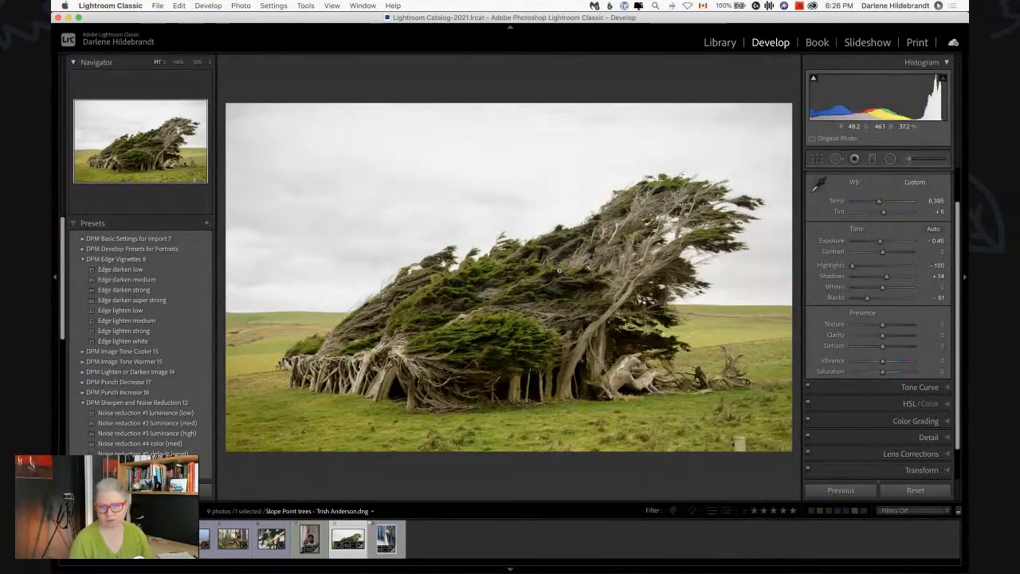
pyautogui.click(559, 271)
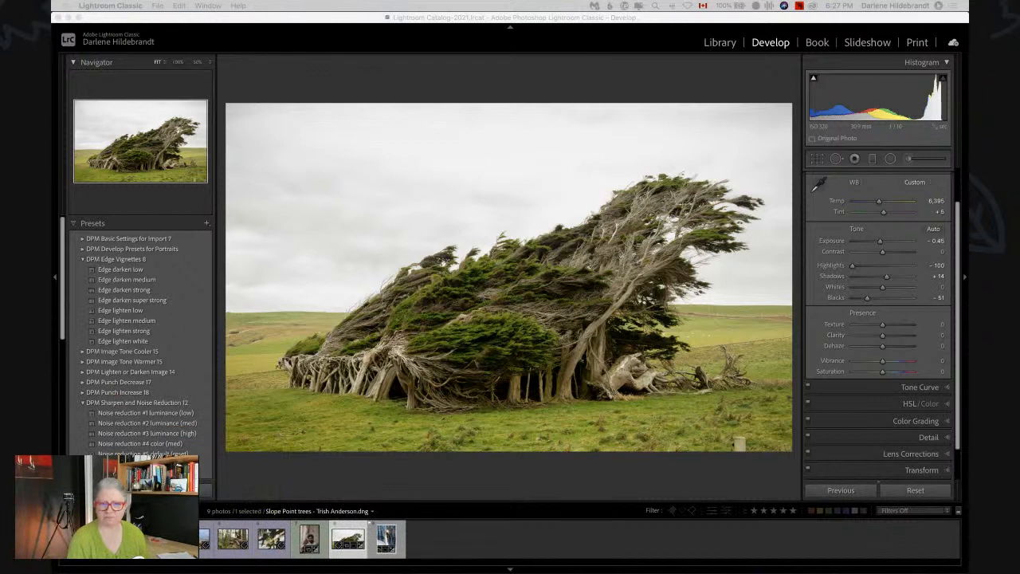
# Step: Open a JPEG copy of the tree photo with Lightroom adjustments in Luminar AI, and fit its window to the screen
pyautogui.click(615, 86)
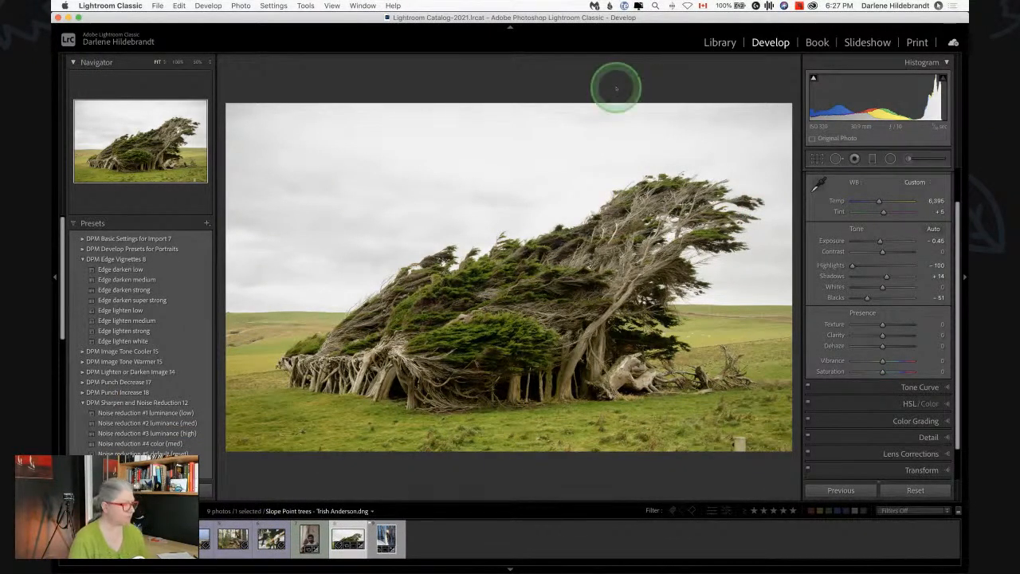
pyautogui.rightClick(470, 171)
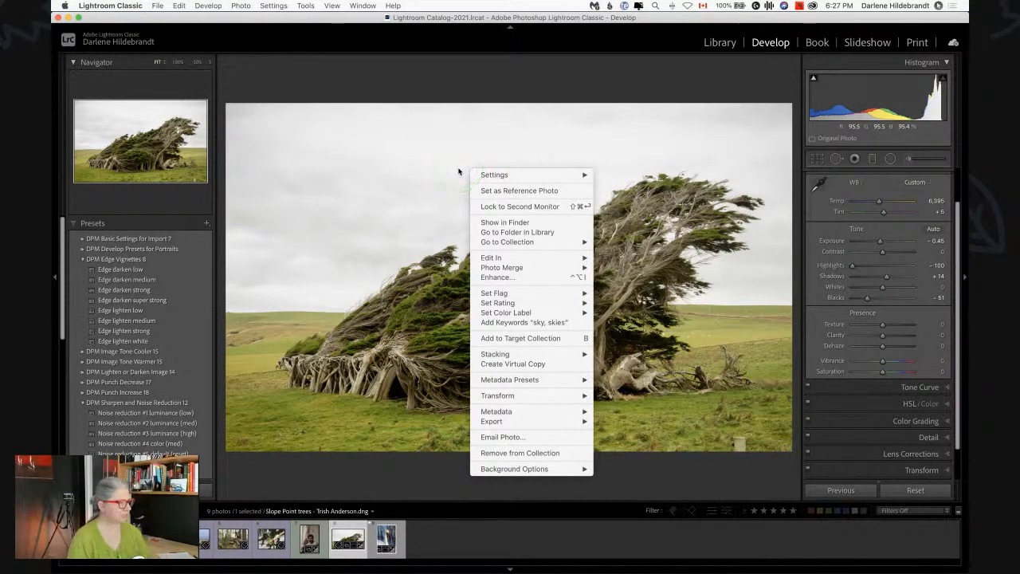
pyautogui.moveTo(514, 257)
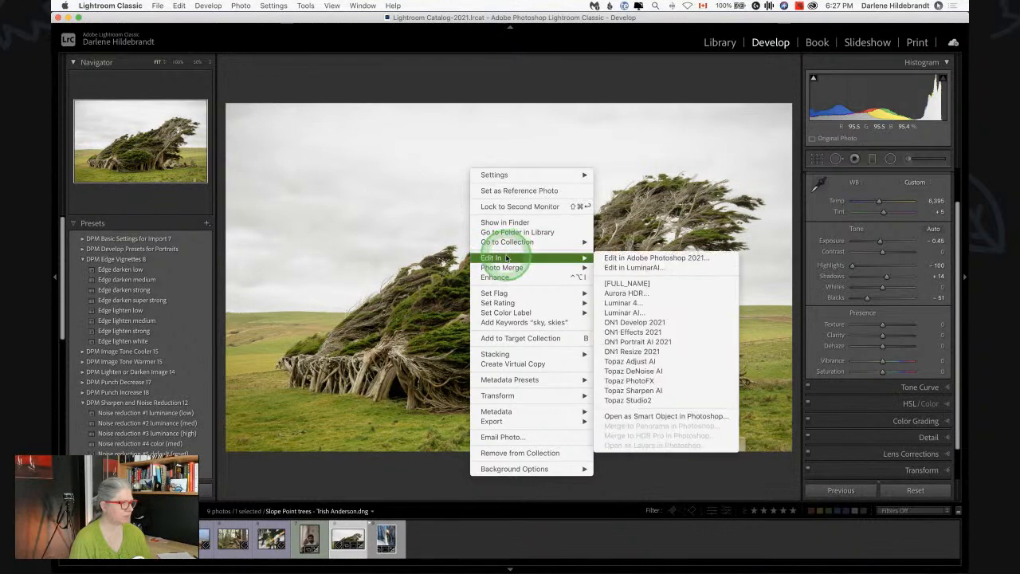
pyautogui.click(616, 313)
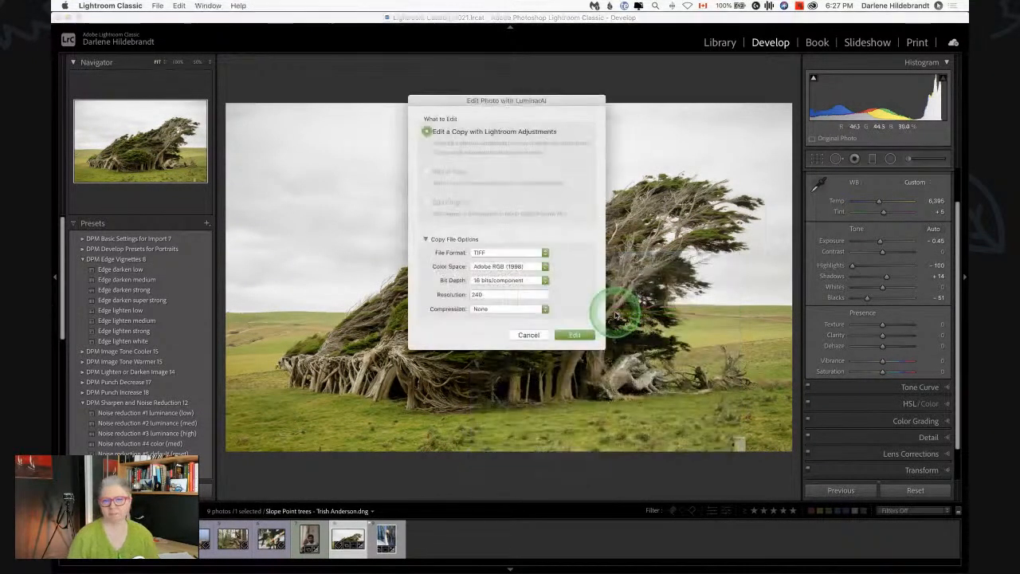
pyautogui.click(516, 253)
pyautogui.click(516, 253)
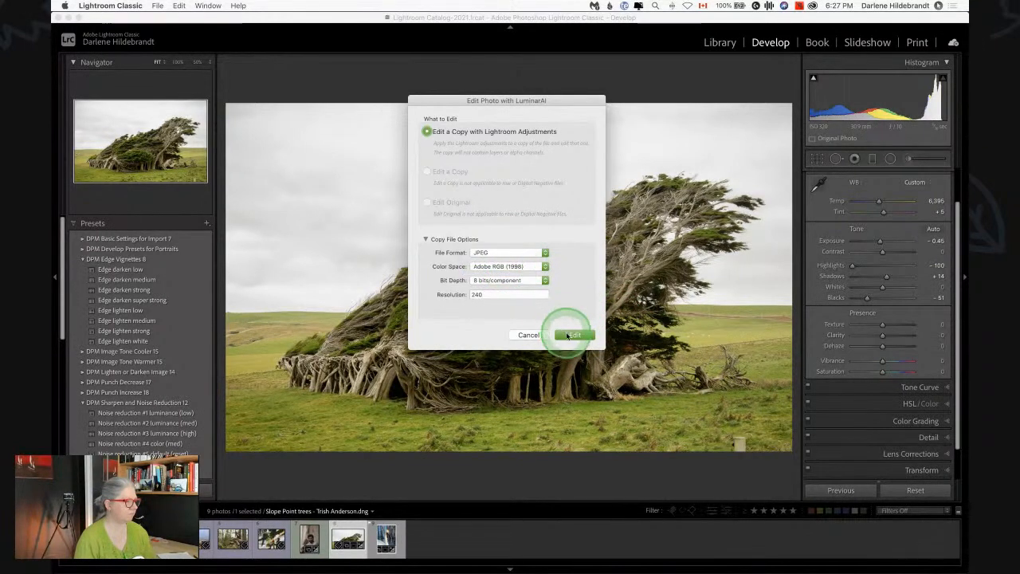
pyautogui.click(568, 335)
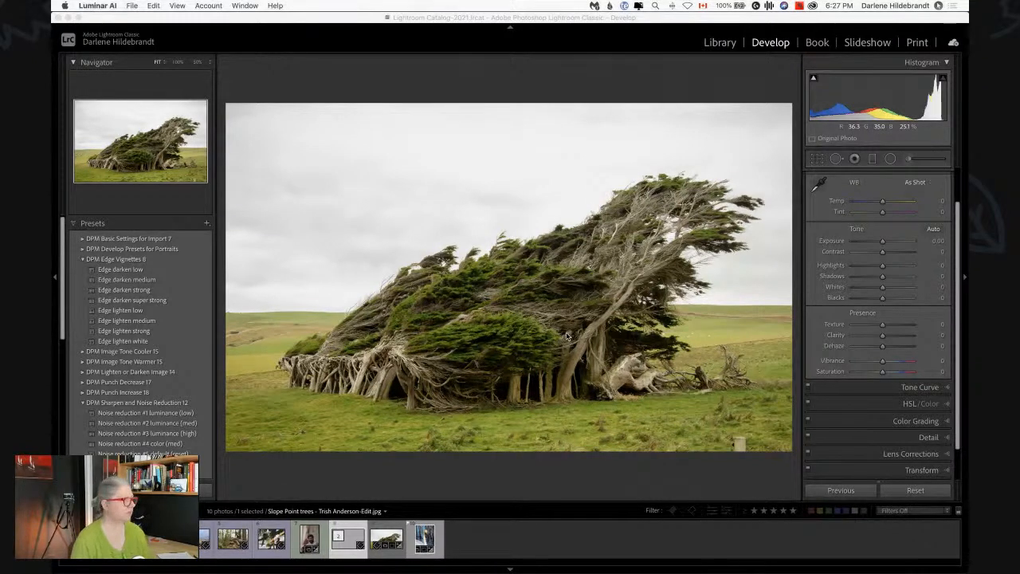
pyautogui.click(567, 336)
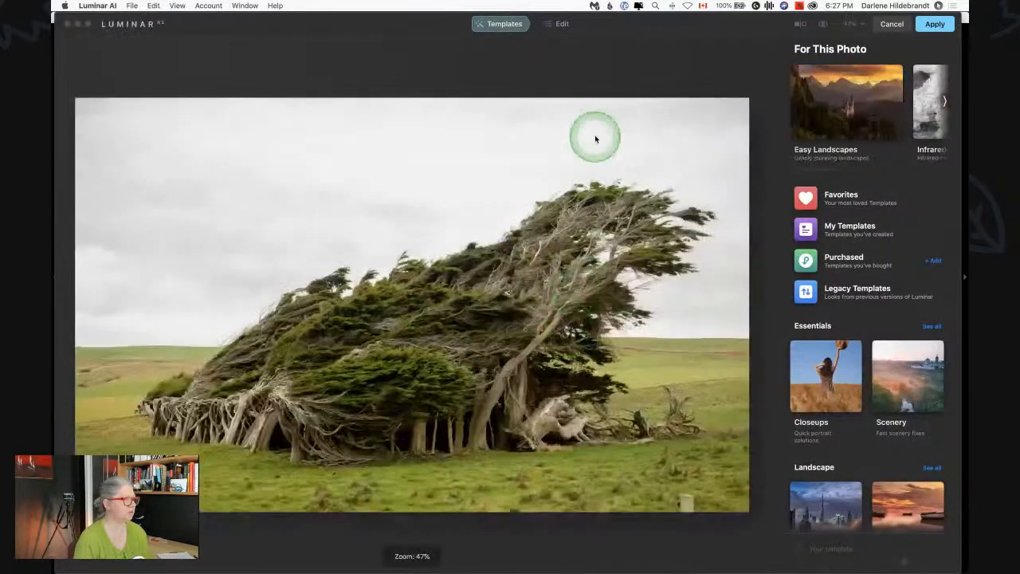
pyautogui.moveTo(658, 24); pyautogui.dragTo(654, 22)
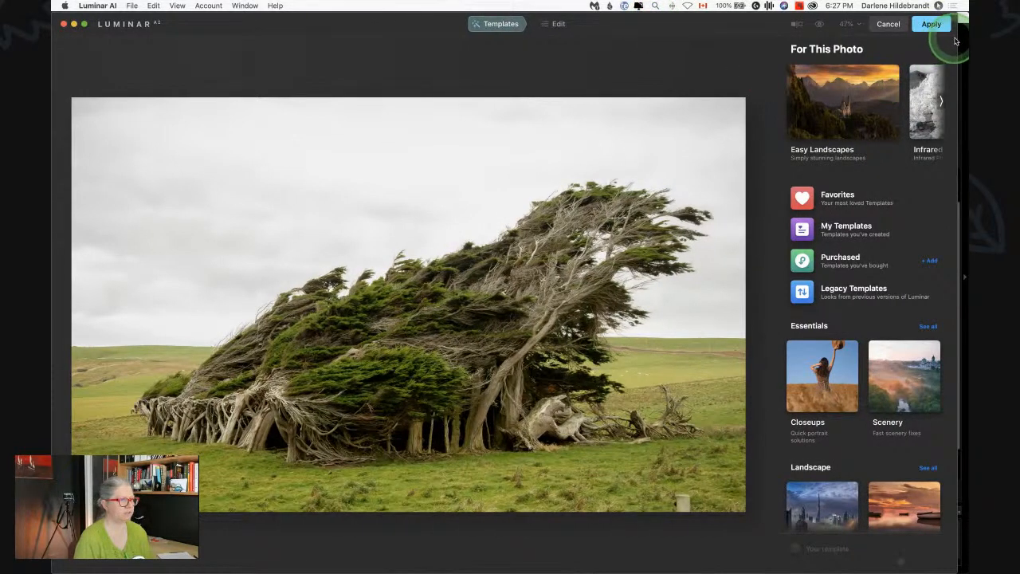
pyautogui.moveTo(958, 35); pyautogui.dragTo(966, 35)
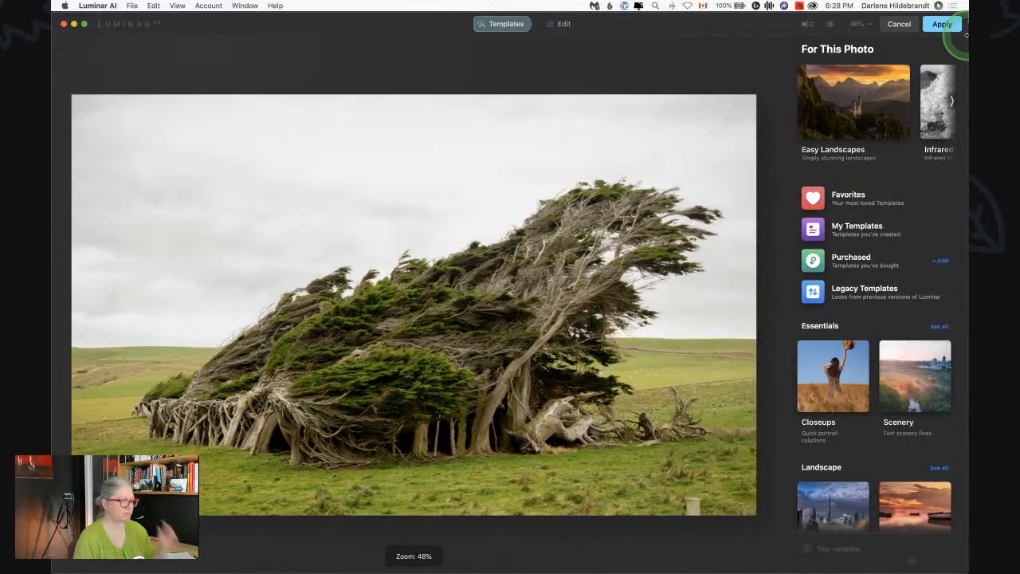
# Step: Try the Sunset template from the Easy Landscapes collection on the tree photo
pyautogui.click(844, 88)
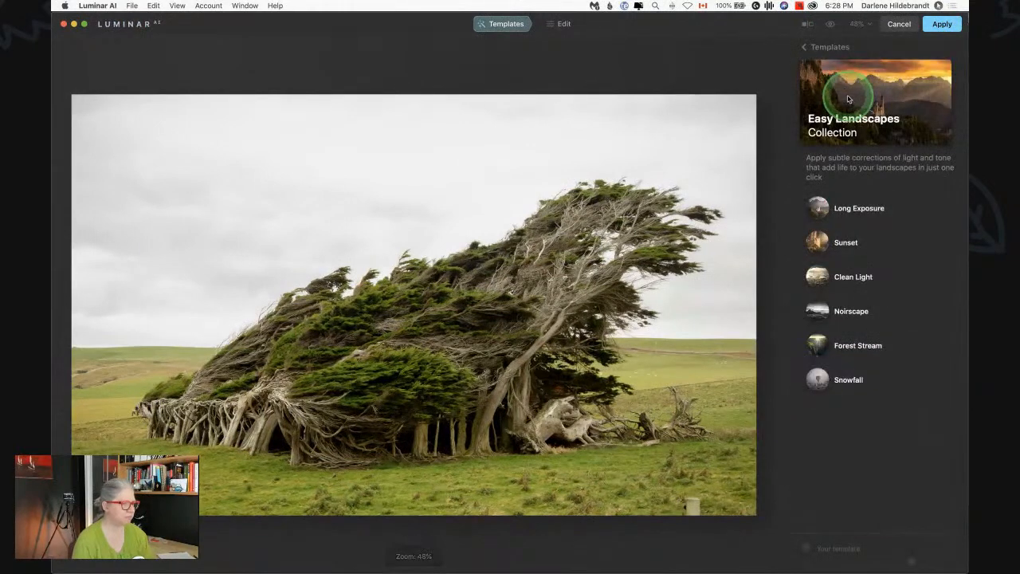
pyautogui.click(817, 254)
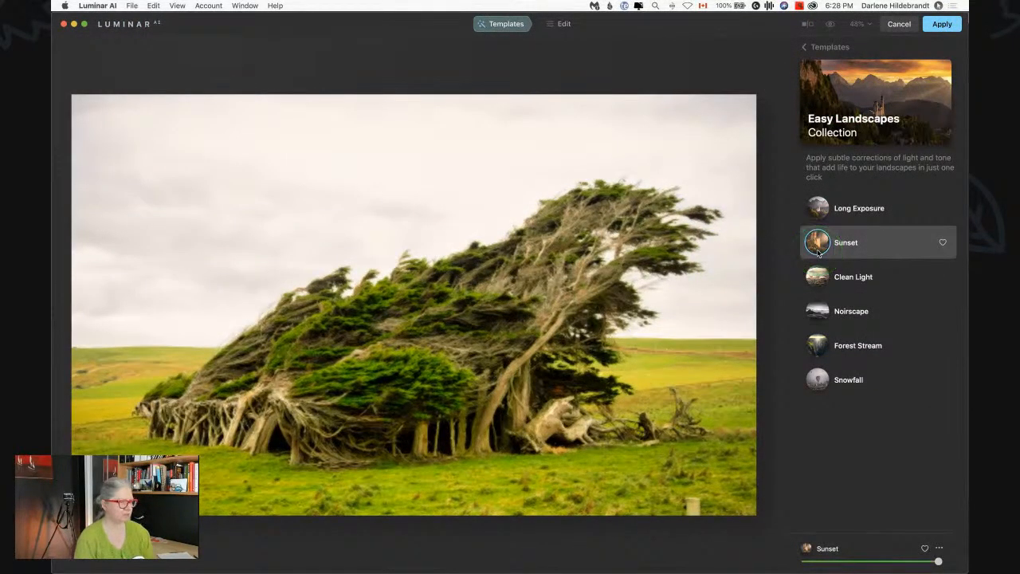
pyautogui.click(819, 253)
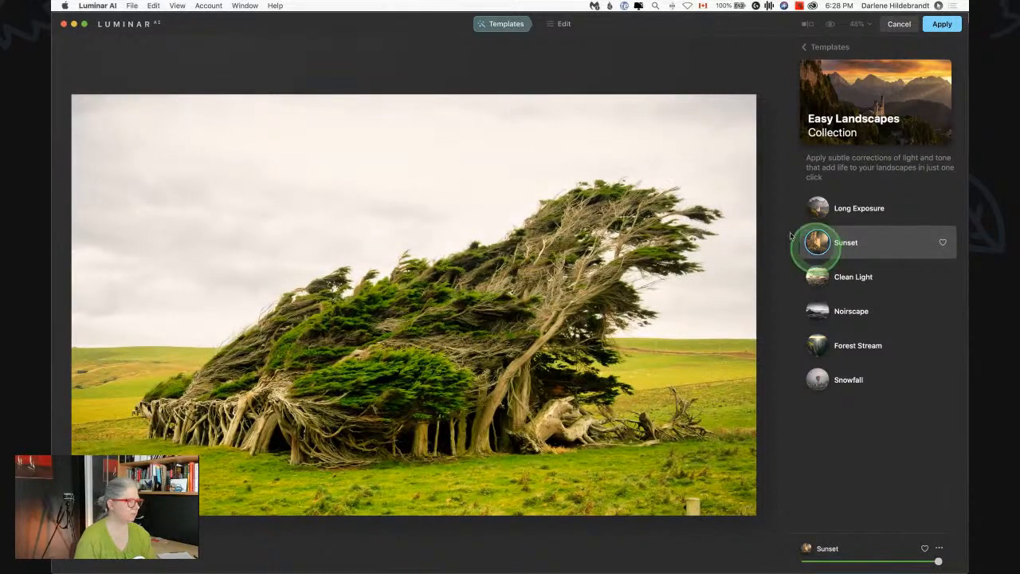
# Step: Apply the Toscana template from the Favorites collection to the tree photo
pyautogui.click(821, 47)
pyautogui.click(840, 201)
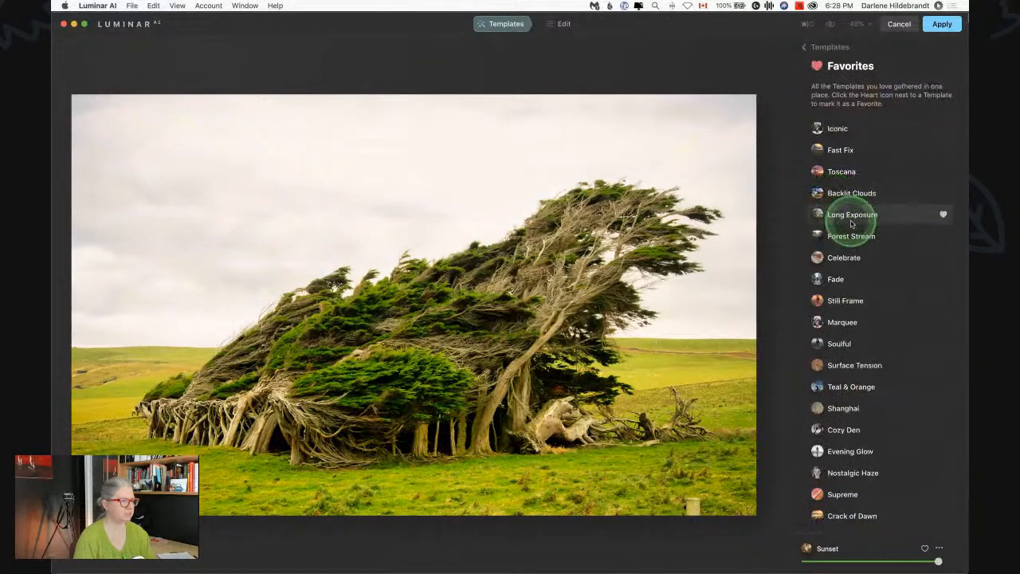
pyautogui.click(840, 172)
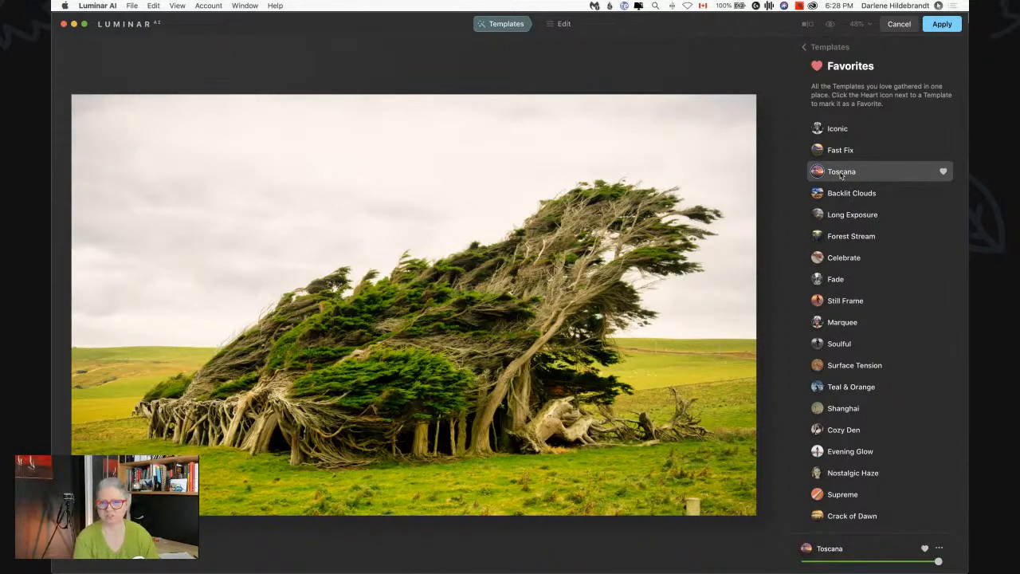
pyautogui.click(841, 174)
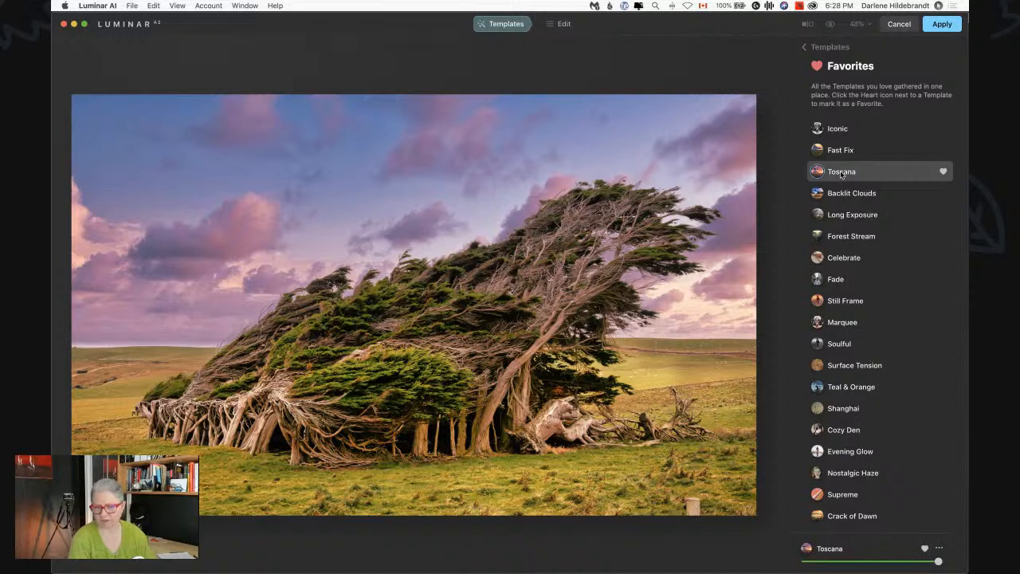
# Step: Review the Toscana template's individual edits, compare the photo with and without its Mood effect, and leave Mood turned off
pyautogui.click(564, 24)
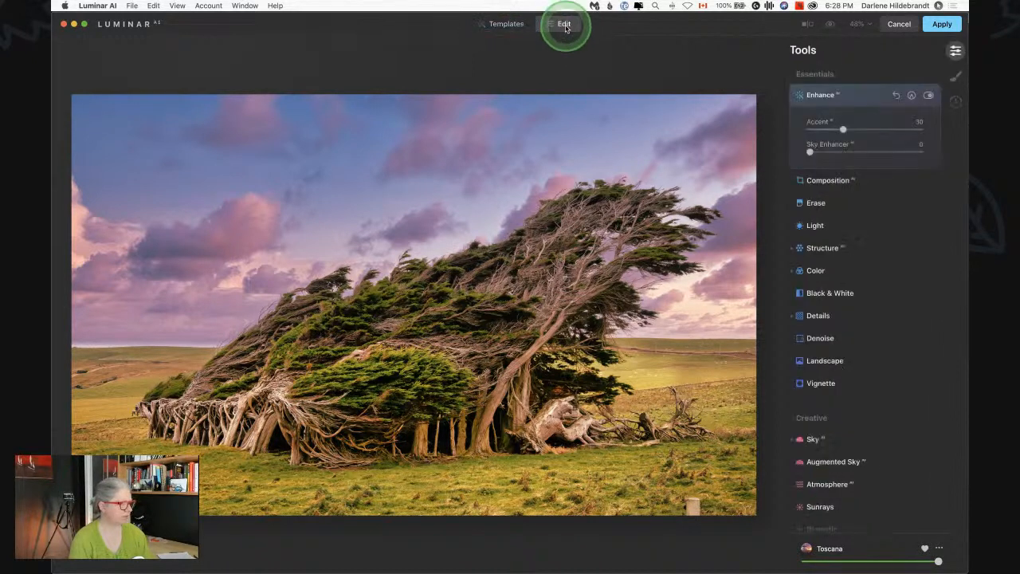
pyautogui.click(859, 100)
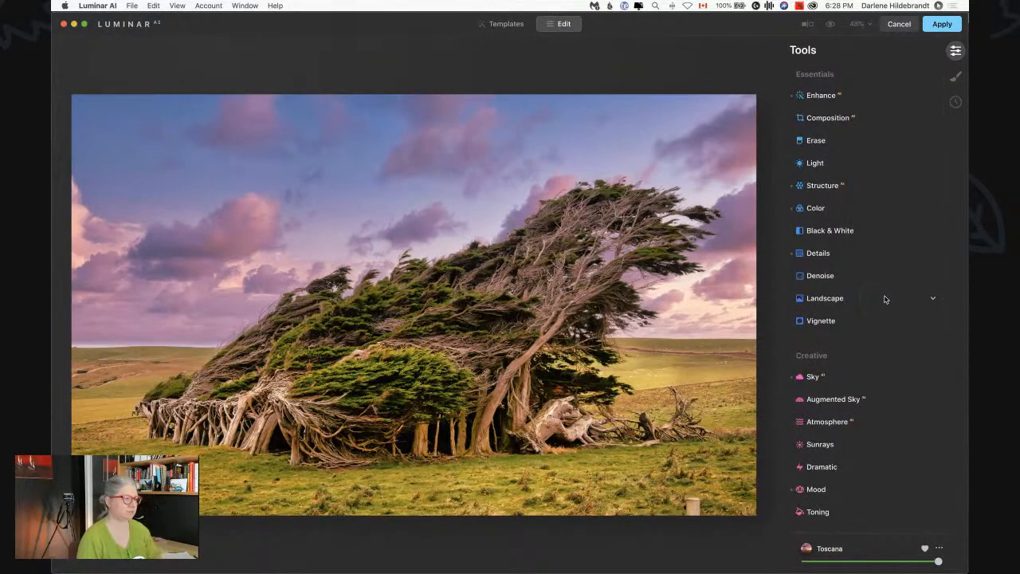
pyautogui.scroll(-5, 885, 299)
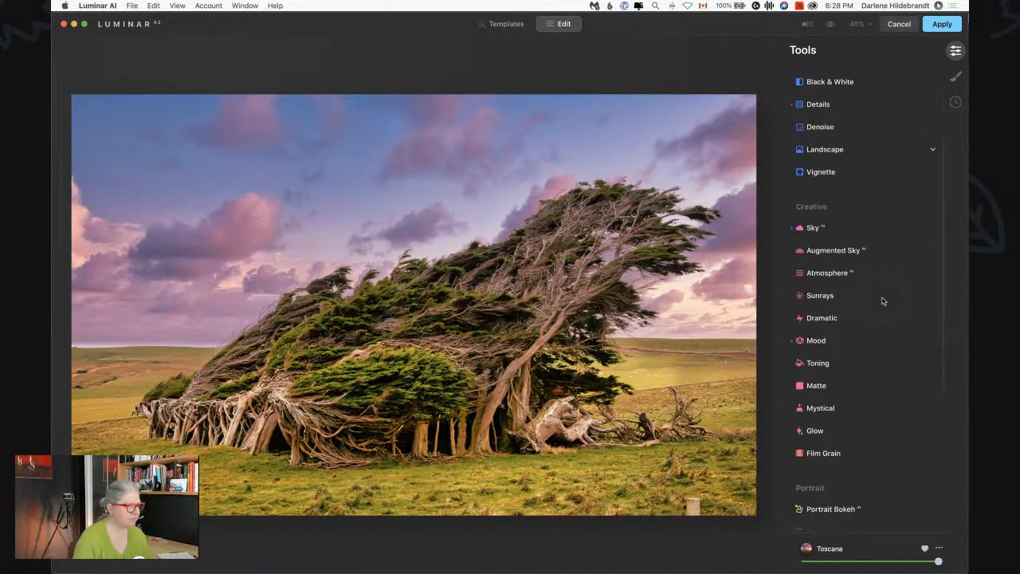
pyautogui.click(848, 232)
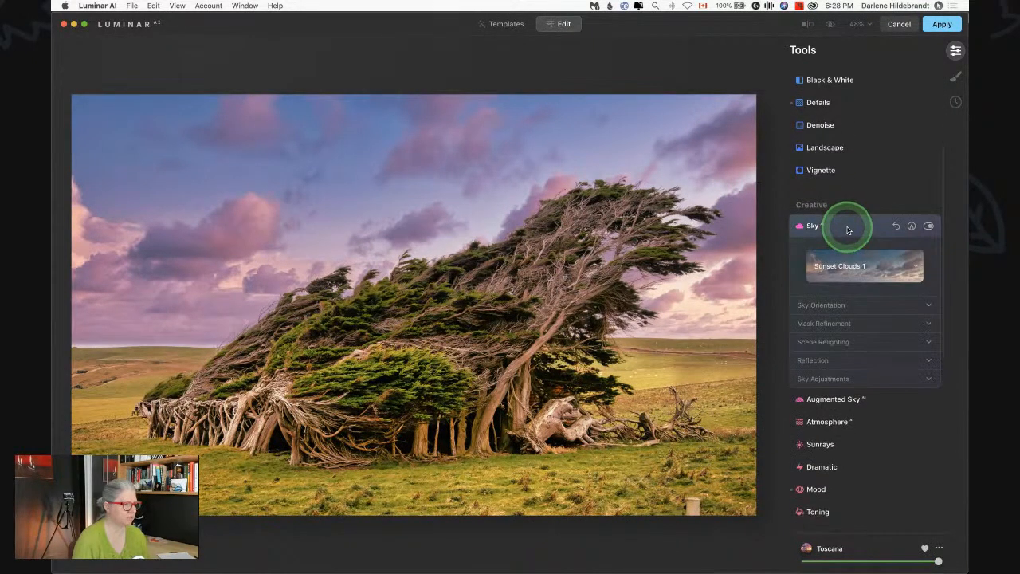
pyautogui.click(818, 488)
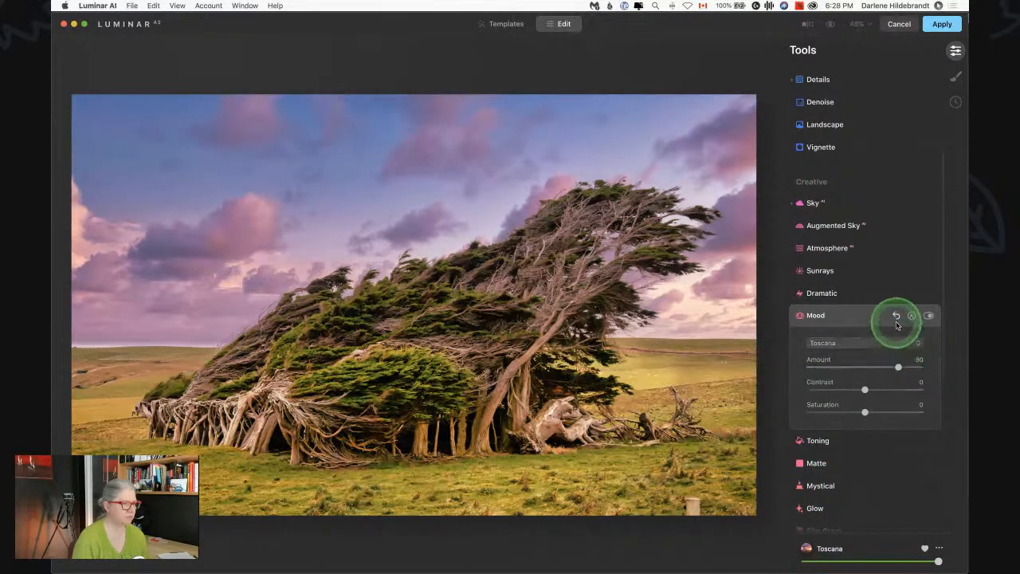
pyautogui.click(929, 316)
pyautogui.click(929, 316)
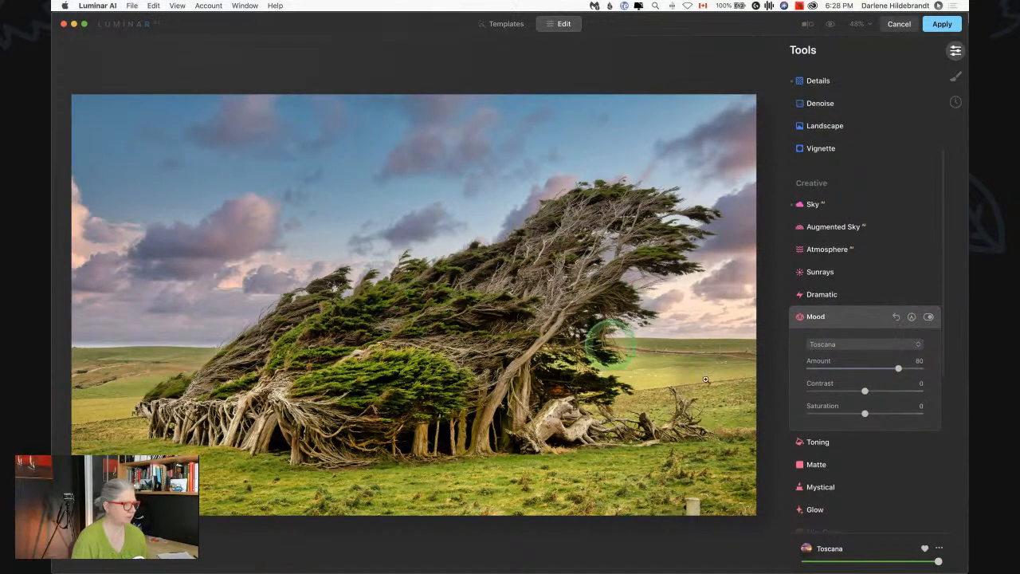
pyautogui.click(929, 316)
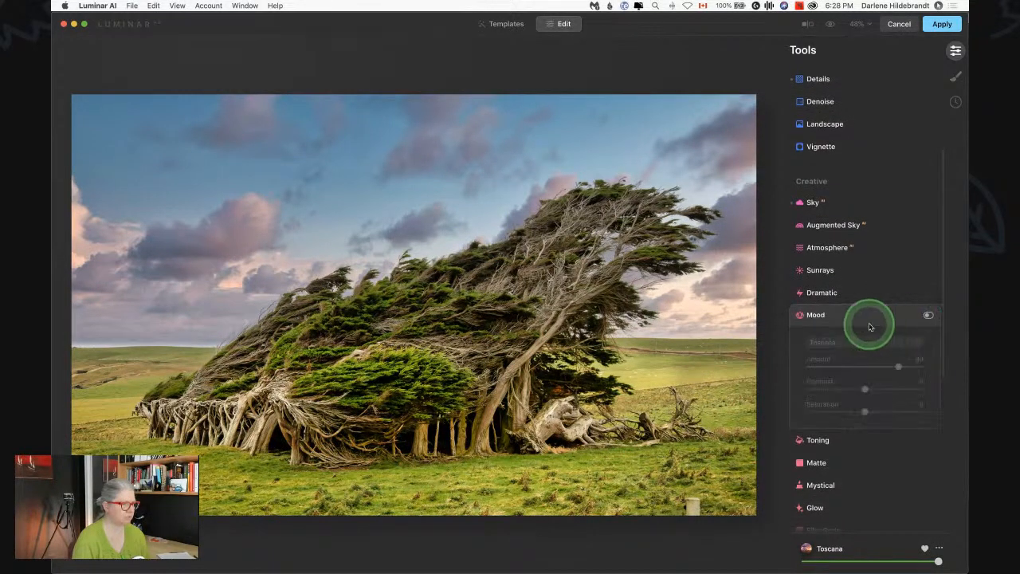
# Step: Replace the Sunset Clouds 1 sky with a pale, cloudless blue-to-white sky from the California Clear Skies pack
pyautogui.click(845, 203)
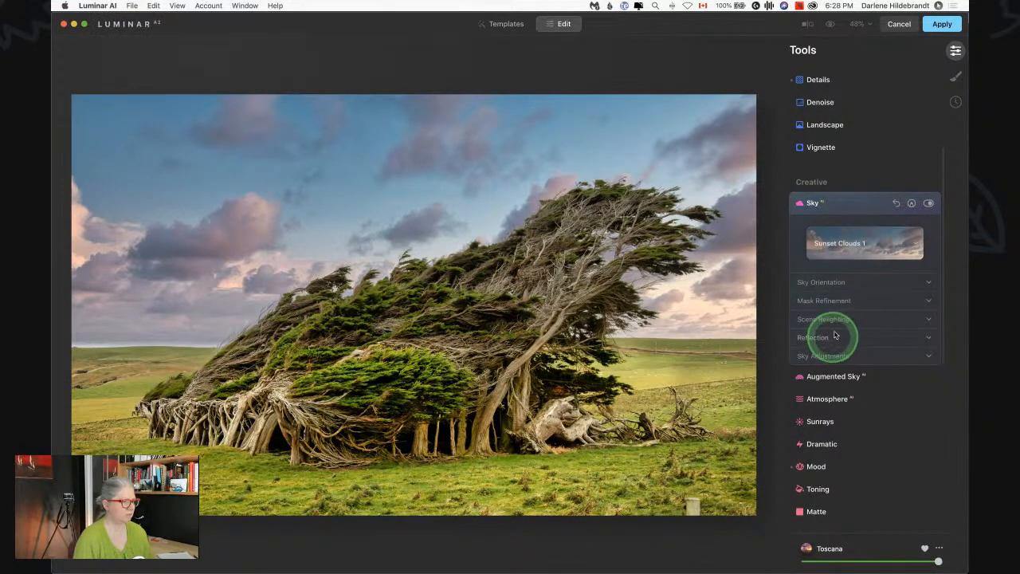
pyautogui.click(857, 243)
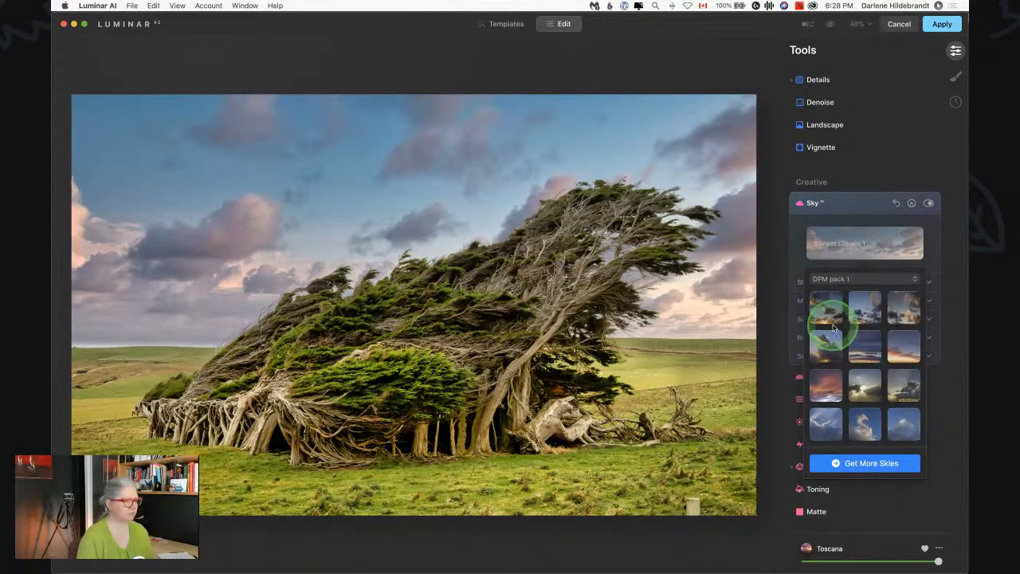
pyautogui.click(838, 279)
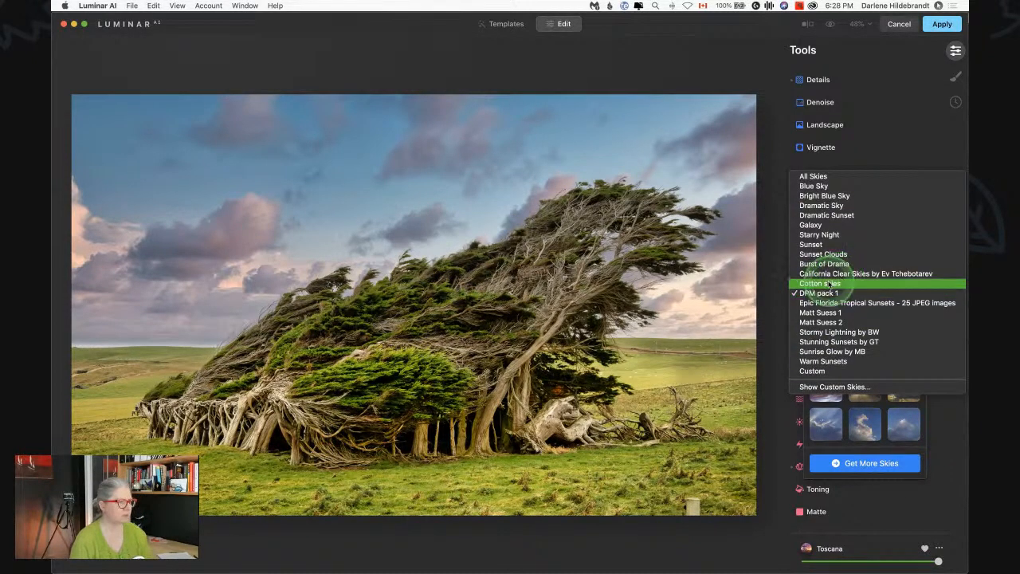
pyautogui.click(825, 274)
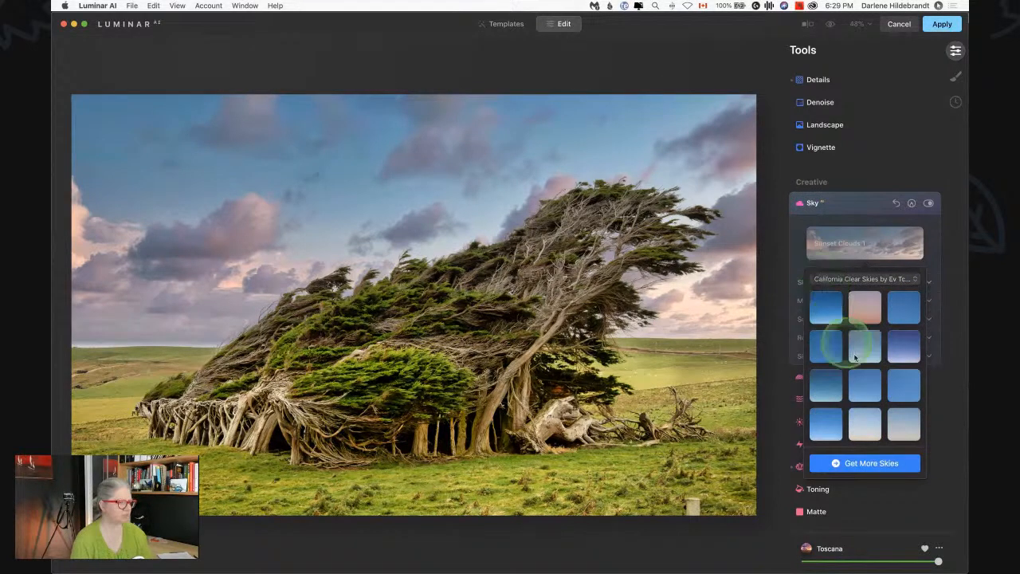
pyautogui.click(865, 418)
pyautogui.click(801, 243)
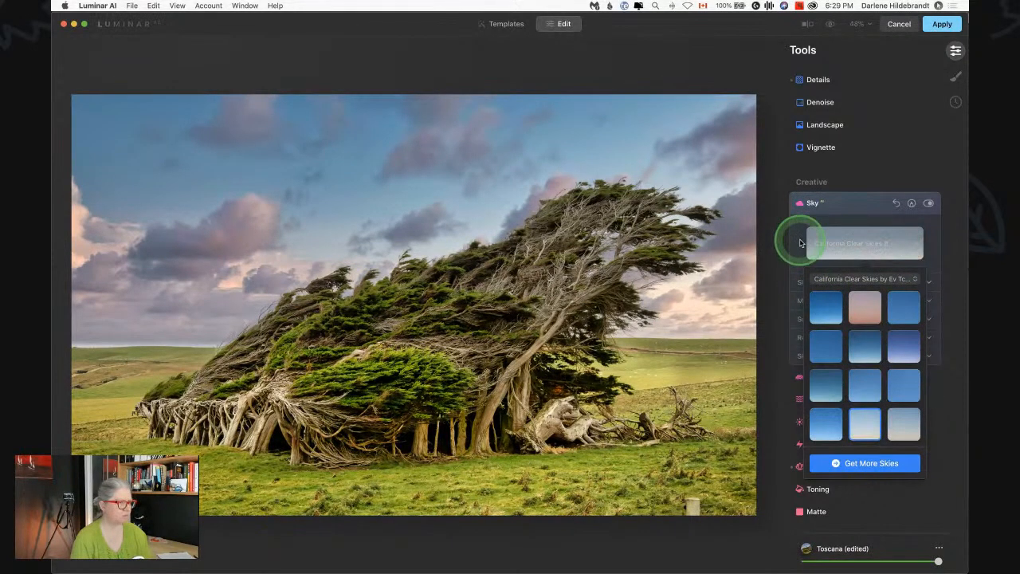
# Step: Close the sky choices and compare the tree photo under the California Clear Skies 8 sky with its original version
pyautogui.click(800, 243)
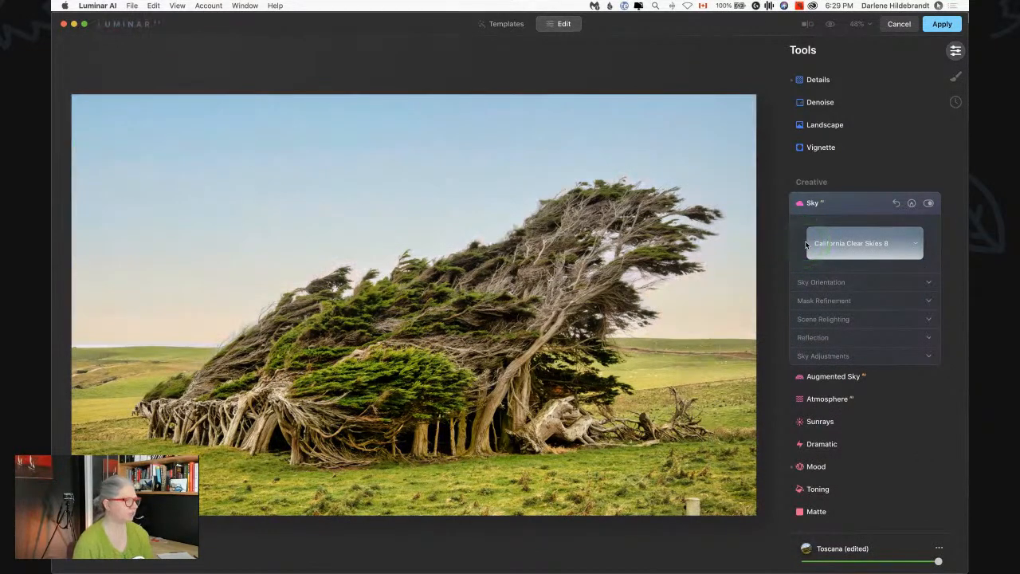
pyautogui.click(806, 244)
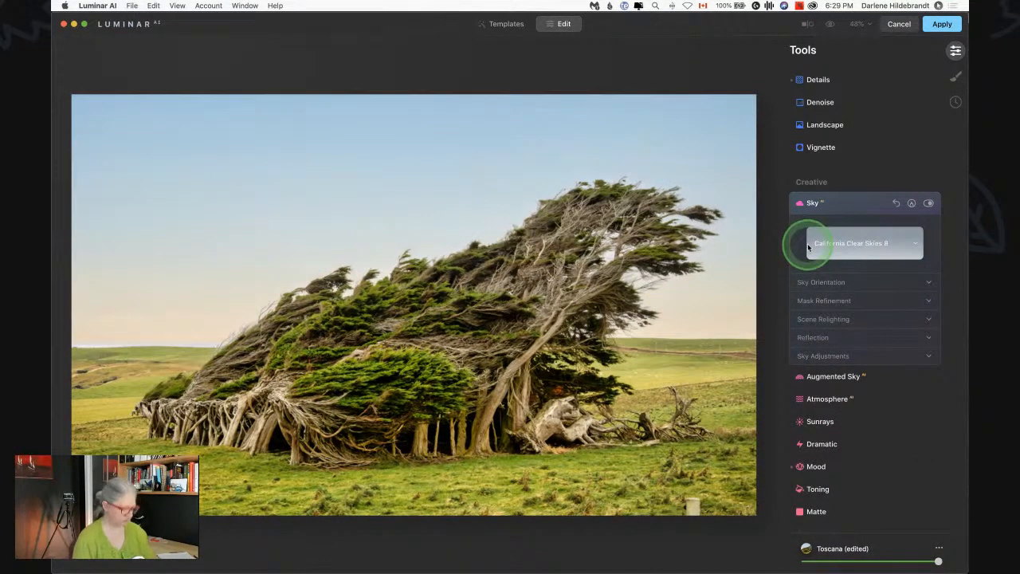
pyautogui.press('\\')
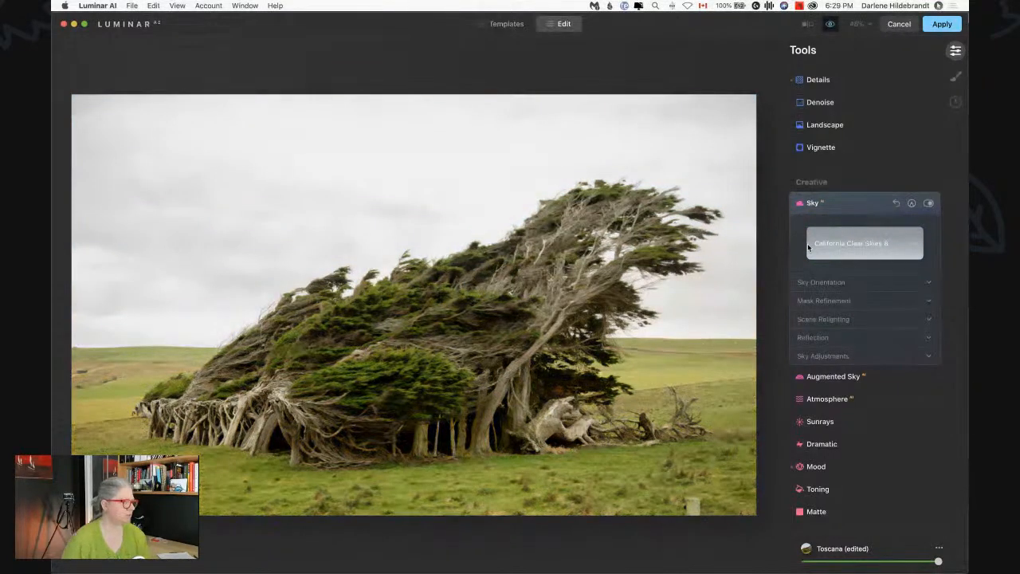
pyautogui.press('\\')
pyautogui.press('\\')
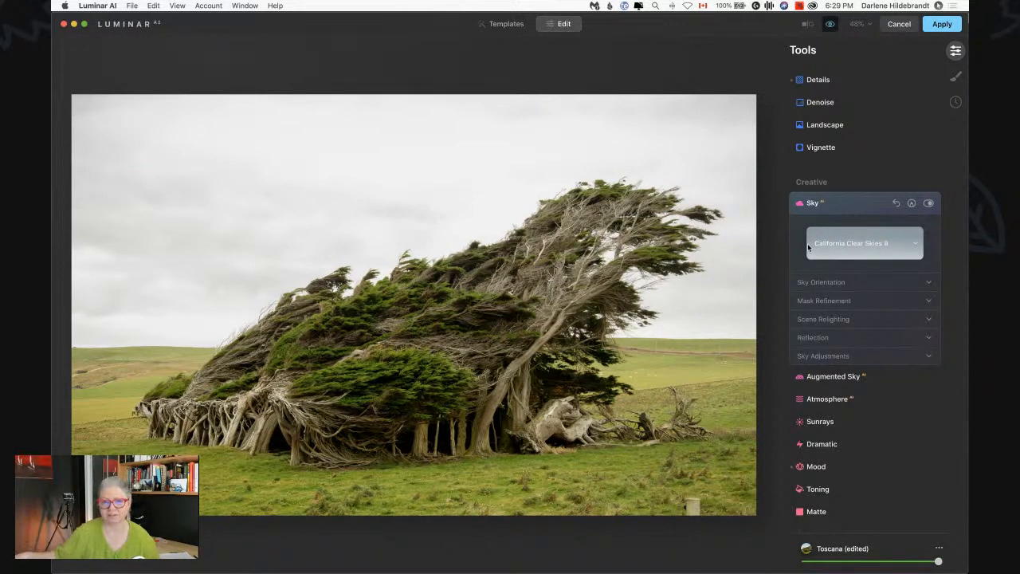
pyautogui.press('\\')
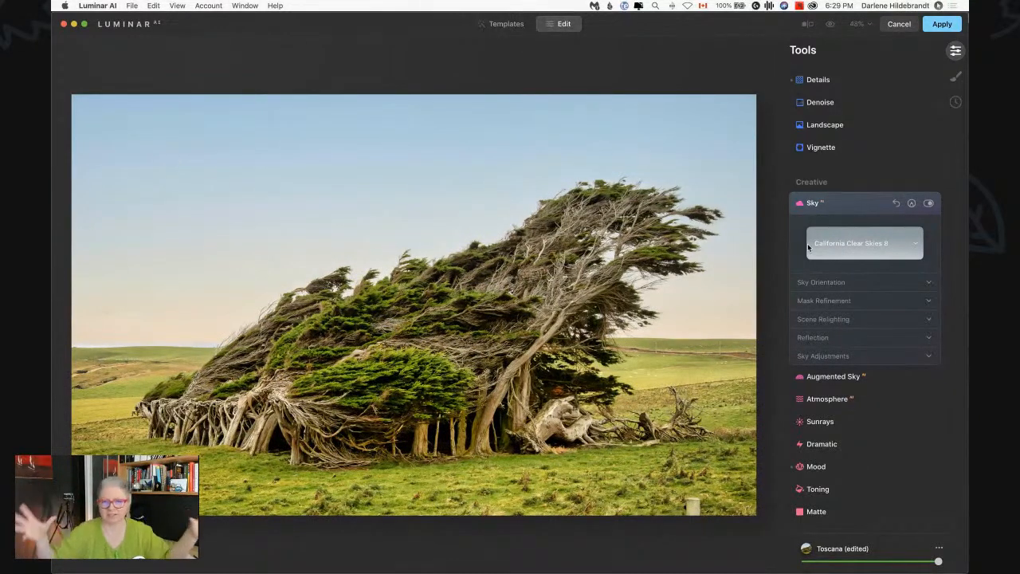
# Step: Replace the sky with California Clear Skies 9
pyautogui.click(810, 246)
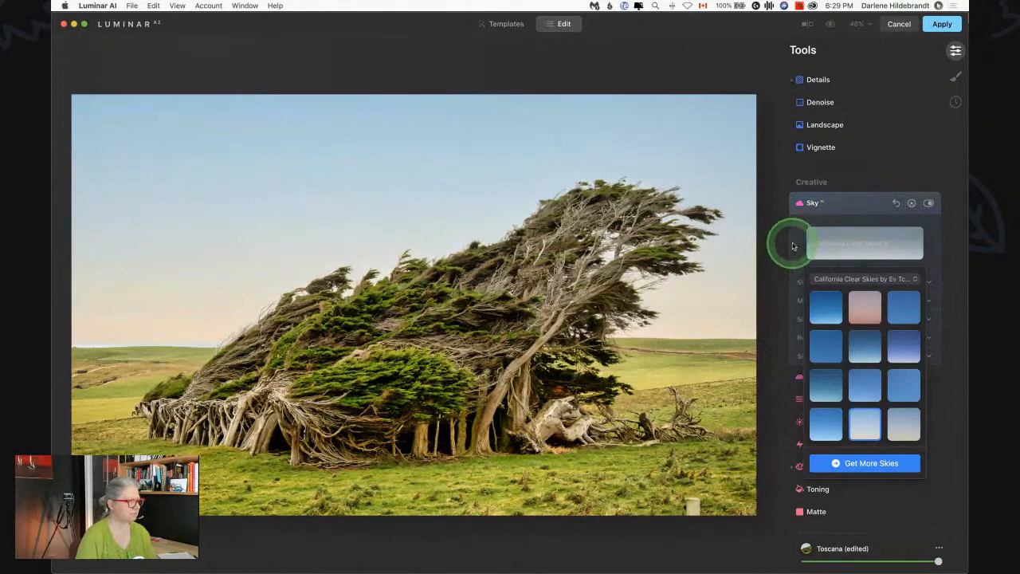
pyautogui.click(904, 422)
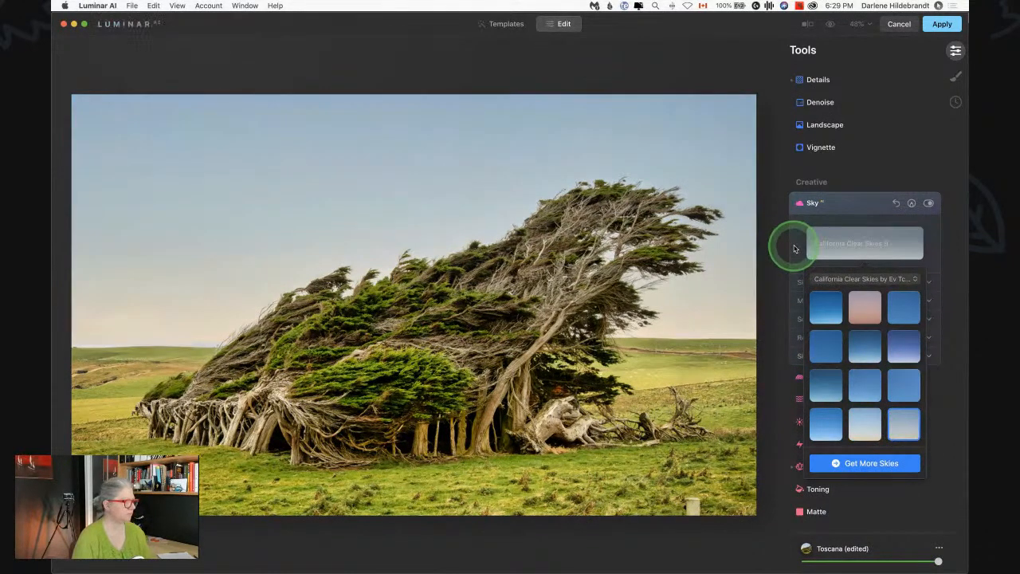
pyautogui.click(793, 248)
# Step: Set the replacement sky's Warmth to -19 and its Brightness to -26
pyautogui.click(821, 356)
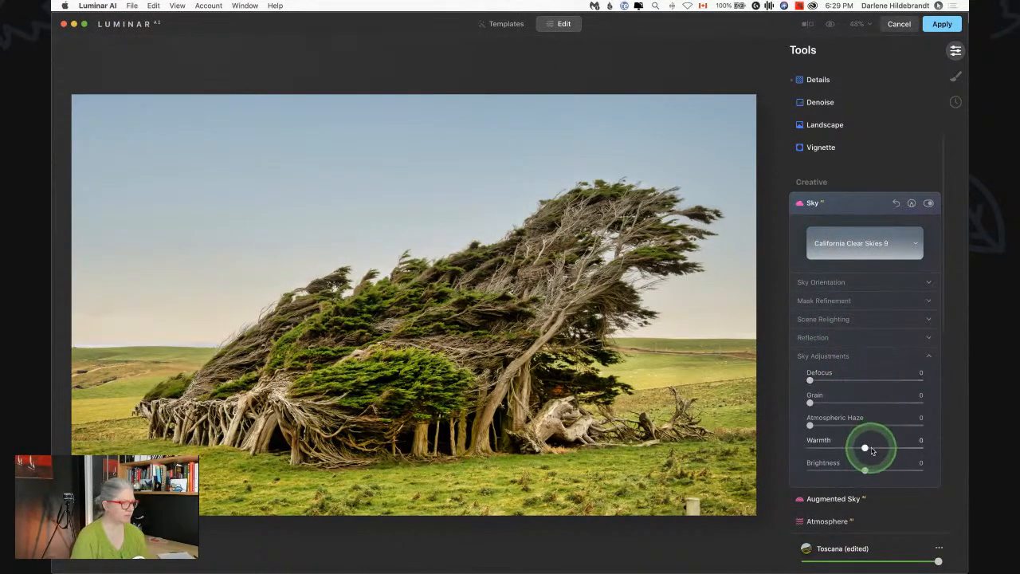
pyautogui.moveTo(866, 470); pyautogui.dragTo(859, 448)
pyautogui.moveTo(859, 449)
pyautogui.mouseDown()
pyautogui.moveTo(917, 450)
pyautogui.moveTo(853, 449)
pyautogui.mouseUp()
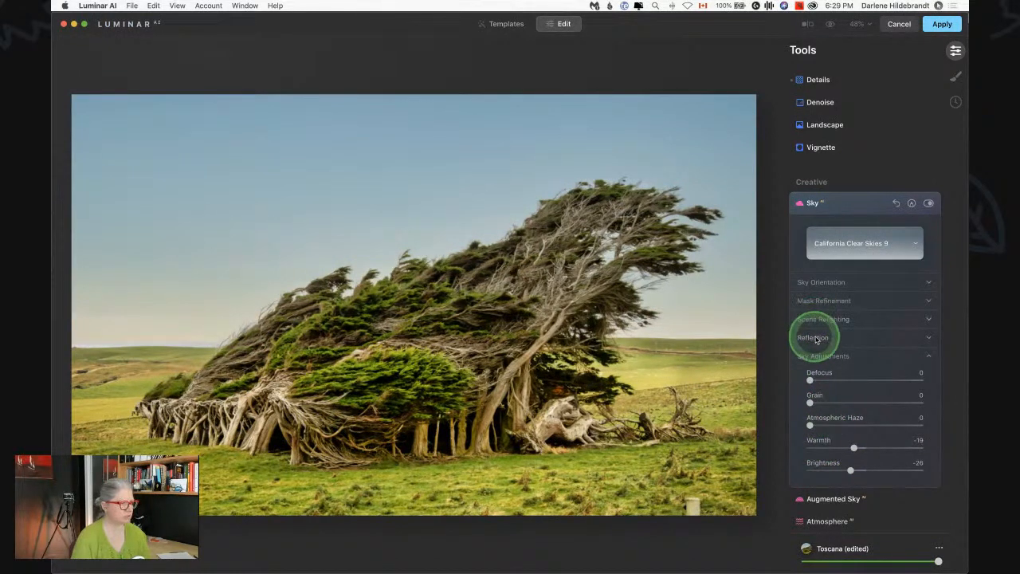
# Step: Set the sky's Reflection Amount to 0, Relight Strength to 78 and Relight Saturation to 65
pyautogui.click(814, 338)
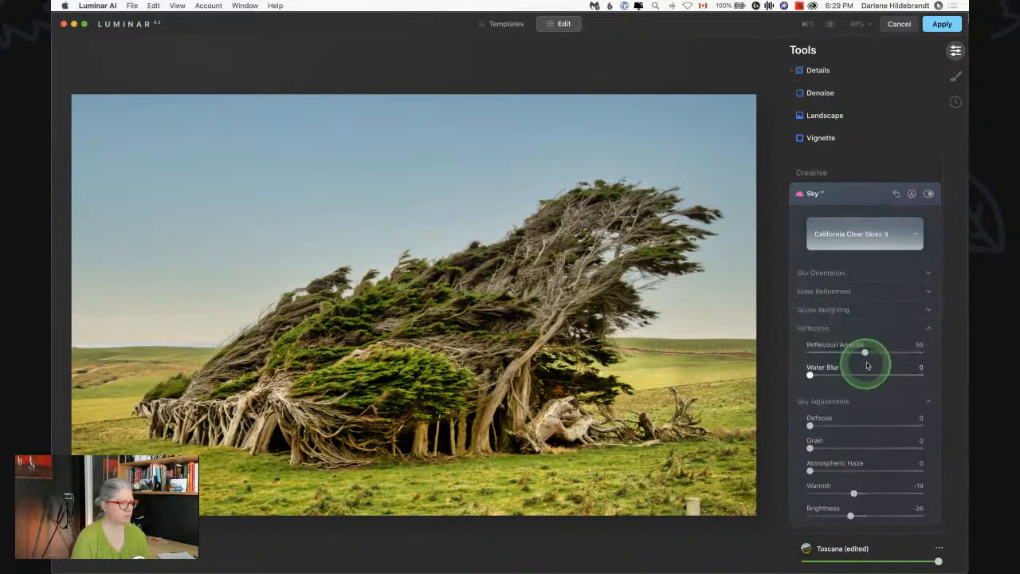
pyautogui.click(833, 310)
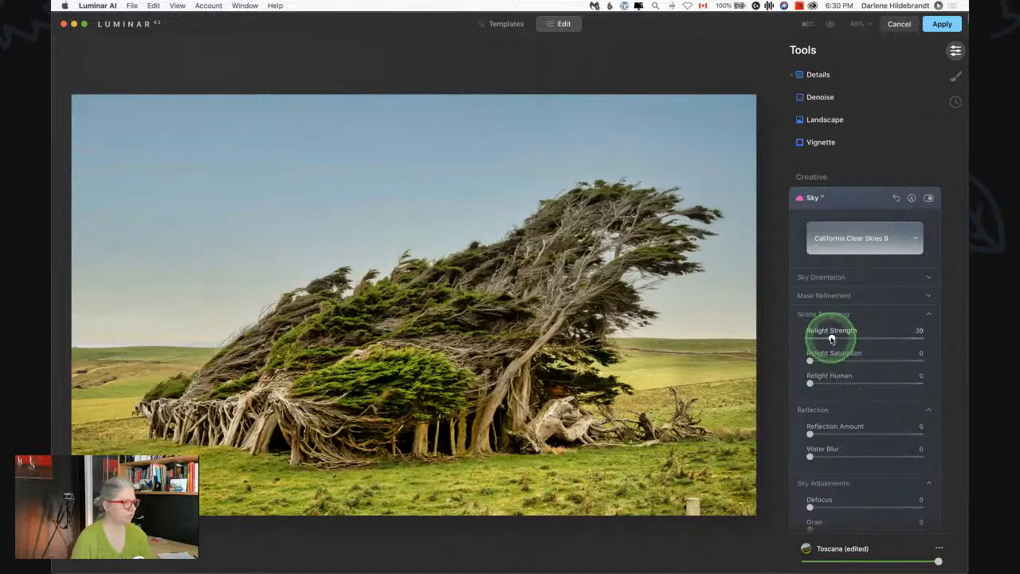
pyautogui.moveTo(810, 360); pyautogui.dragTo(883, 361)
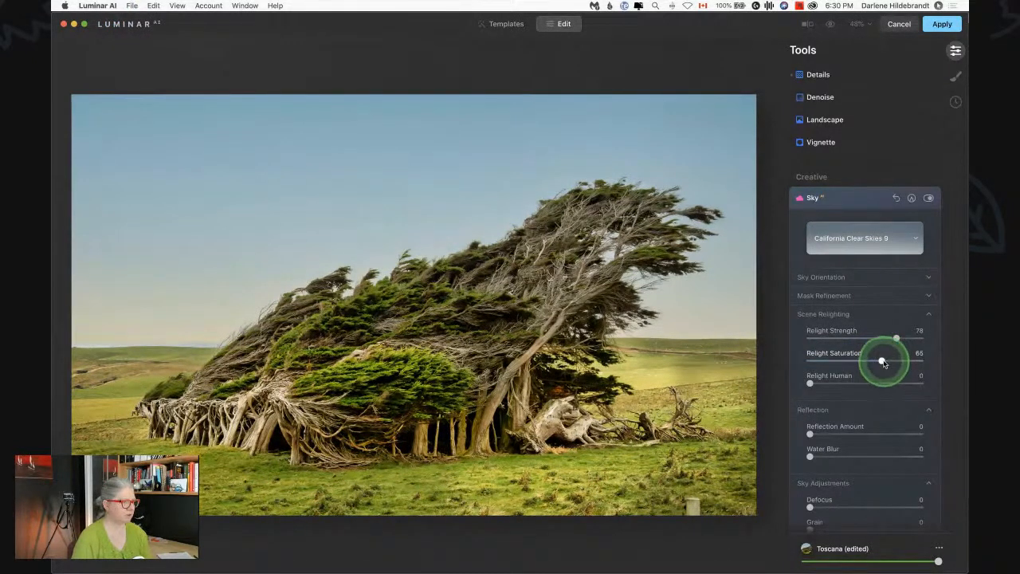
# Step: Review the replacement sky's Mask Refinement and Sky Orientation settings
pyautogui.click(824, 295)
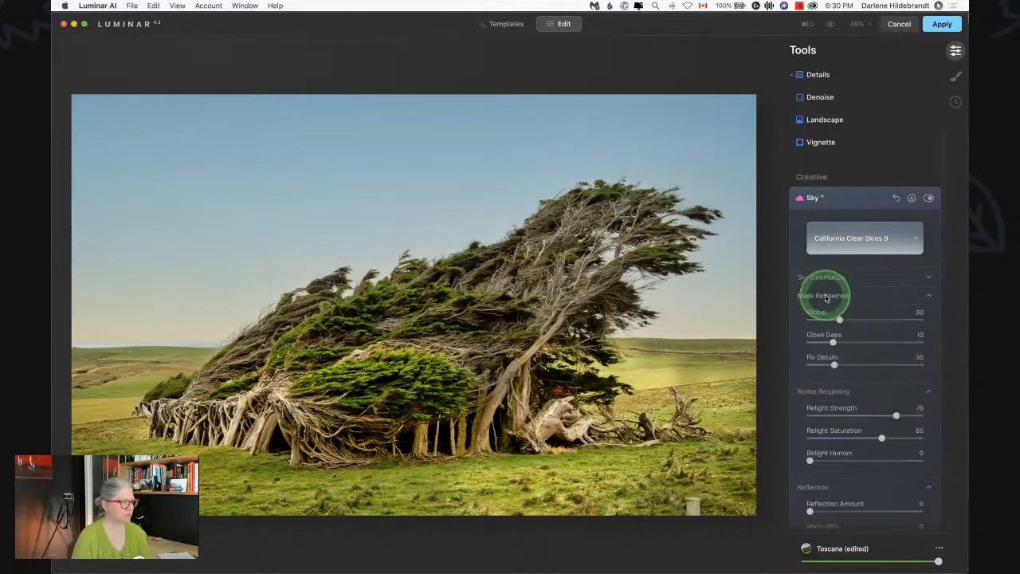
pyautogui.scroll(-2, 823, 287)
pyautogui.scroll(2, 829, 247)
pyautogui.click(821, 278)
pyautogui.scroll(-3, 877, 283)
pyautogui.scroll(2, 856, 259)
# Step: Adjust the replacement sky's horizon position, moving its line slightly lower across the photo and fine-tuning the blend band and tilt
pyautogui.click(863, 215)
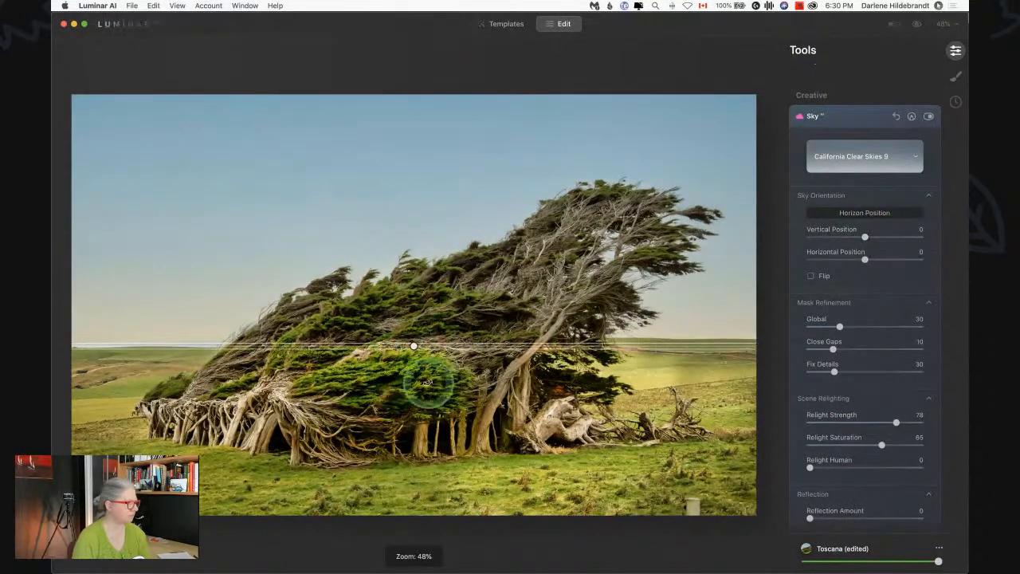
pyautogui.click(749, 345)
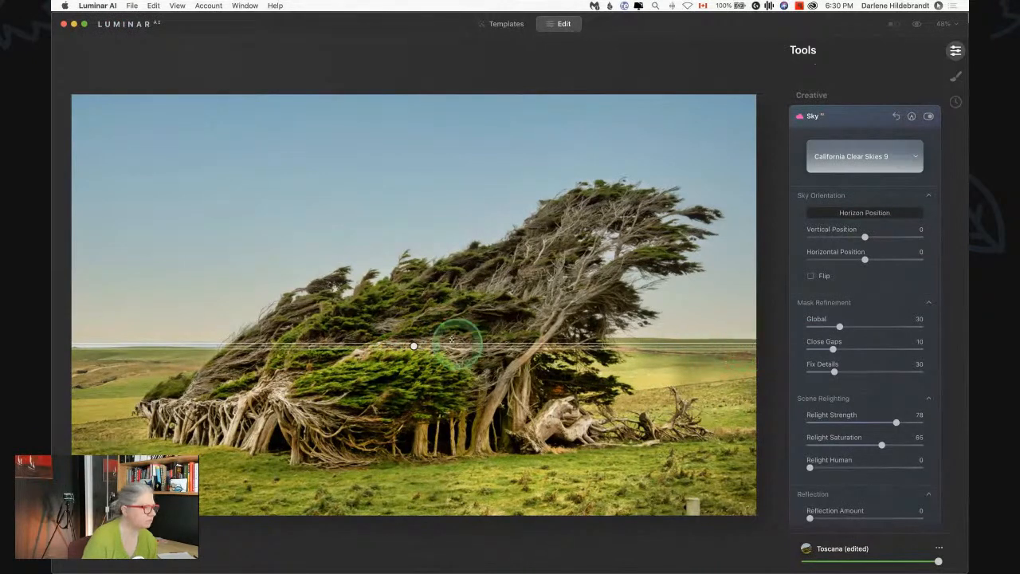
pyautogui.moveTo(431, 348); pyautogui.dragTo(430, 358)
pyautogui.moveTo(739, 345); pyautogui.dragTo(739, 342)
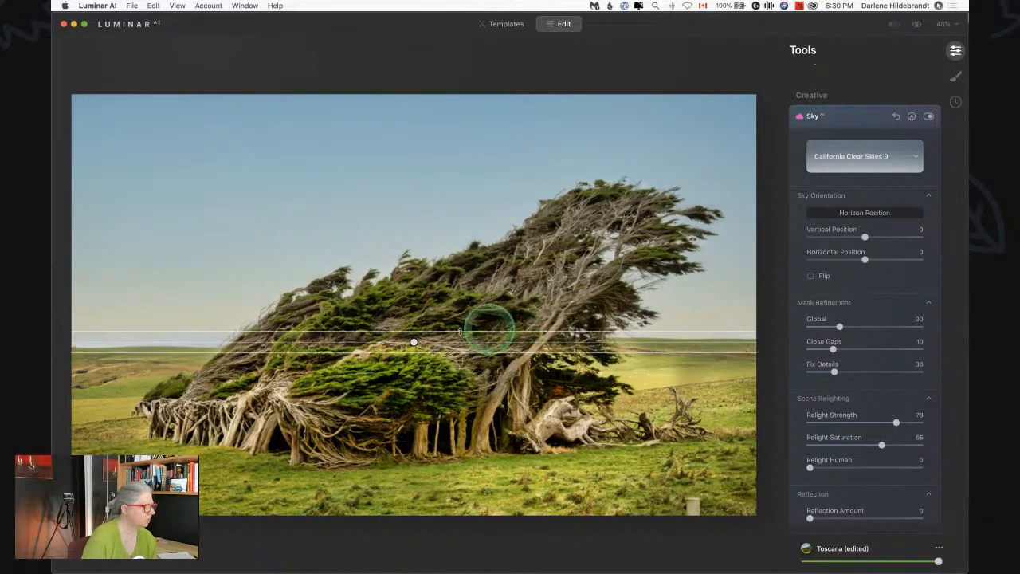
pyautogui.moveTo(414, 343); pyautogui.dragTo(414, 352)
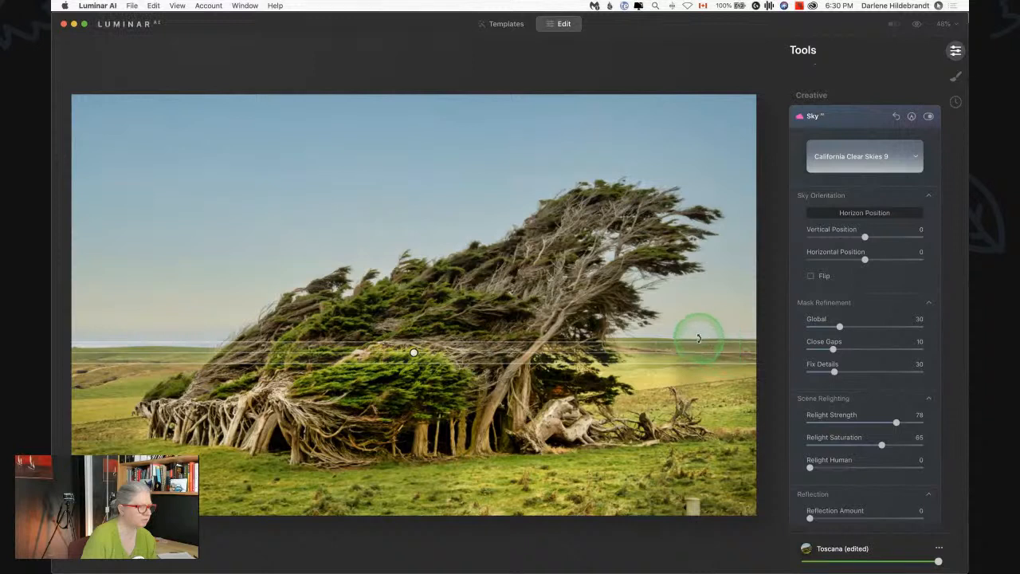
pyautogui.moveTo(698, 337); pyautogui.dragTo(696, 335)
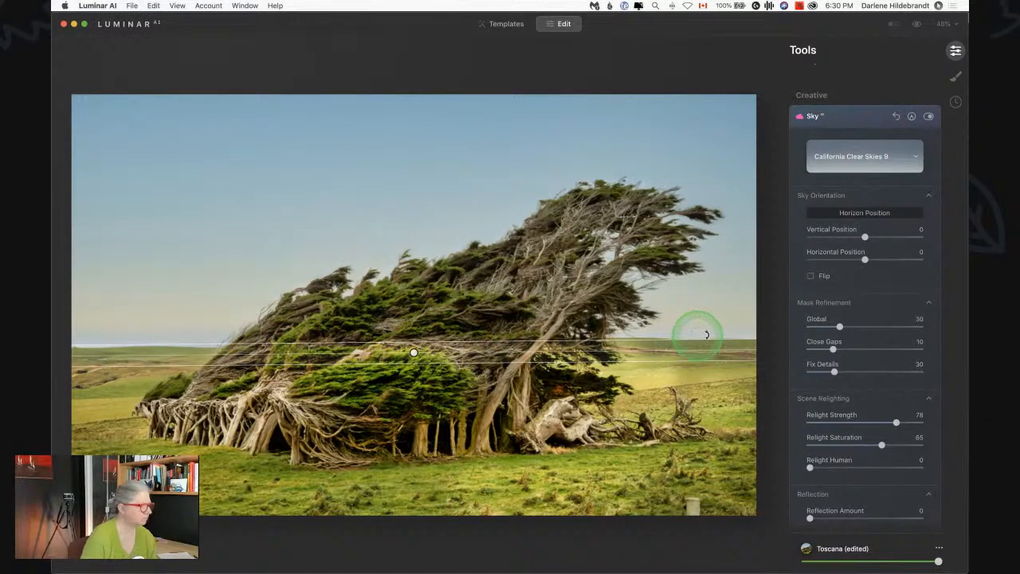
pyautogui.click(874, 213)
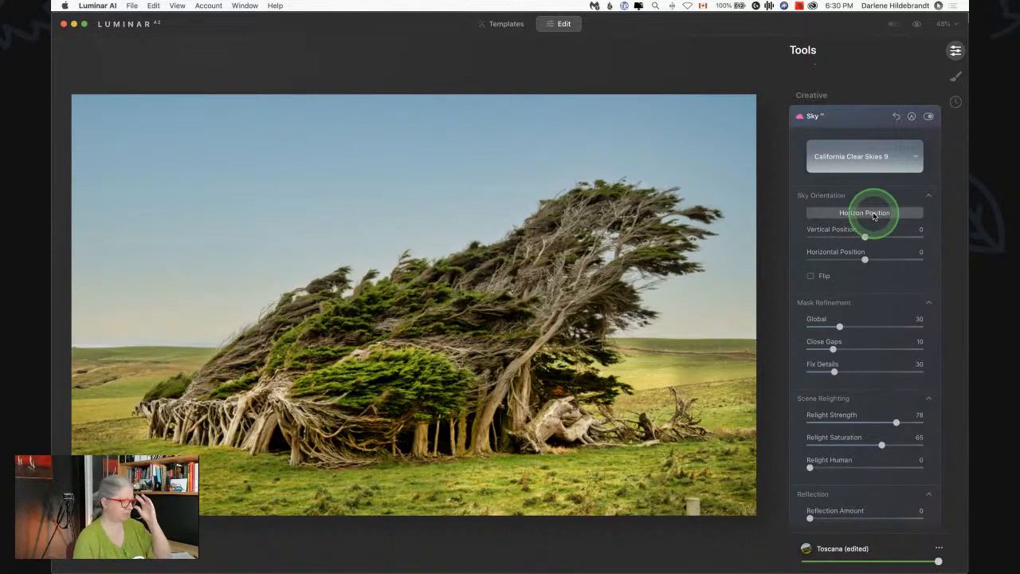
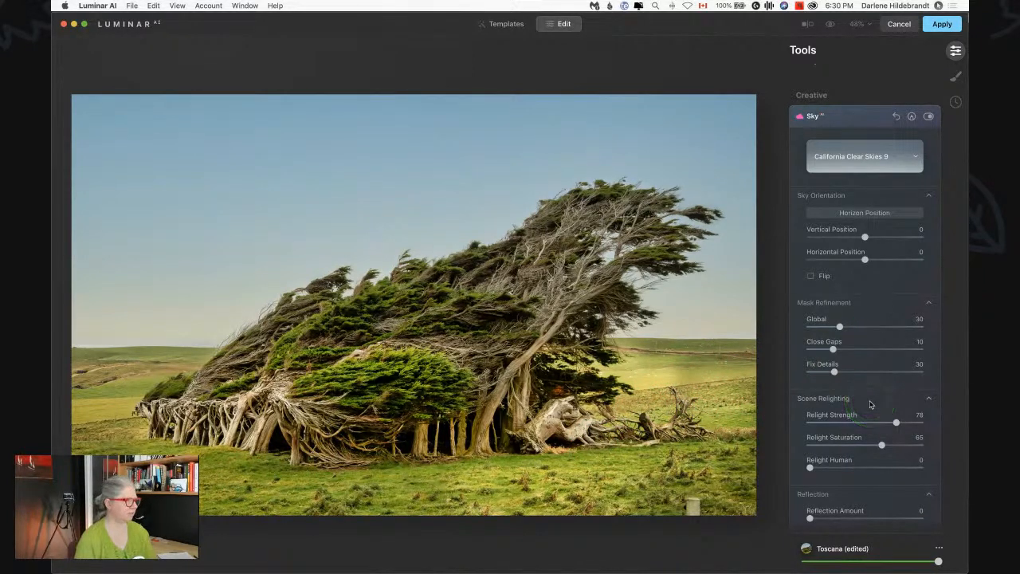
# Step: Set the Sky Enhancer in the Enhance adjustments to 27
pyautogui.click(849, 116)
pyautogui.scroll(10, 841, 232)
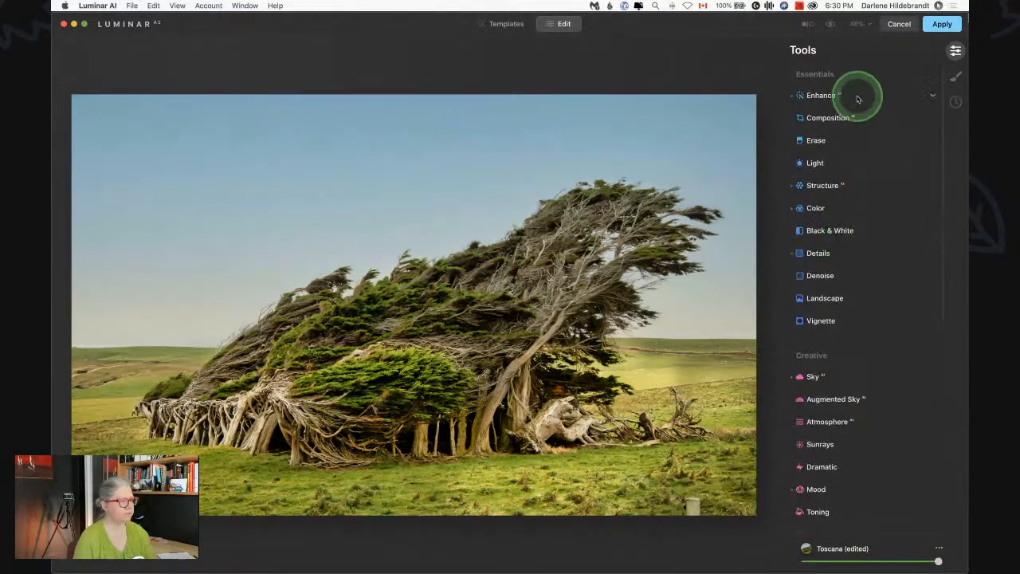
pyautogui.click(821, 96)
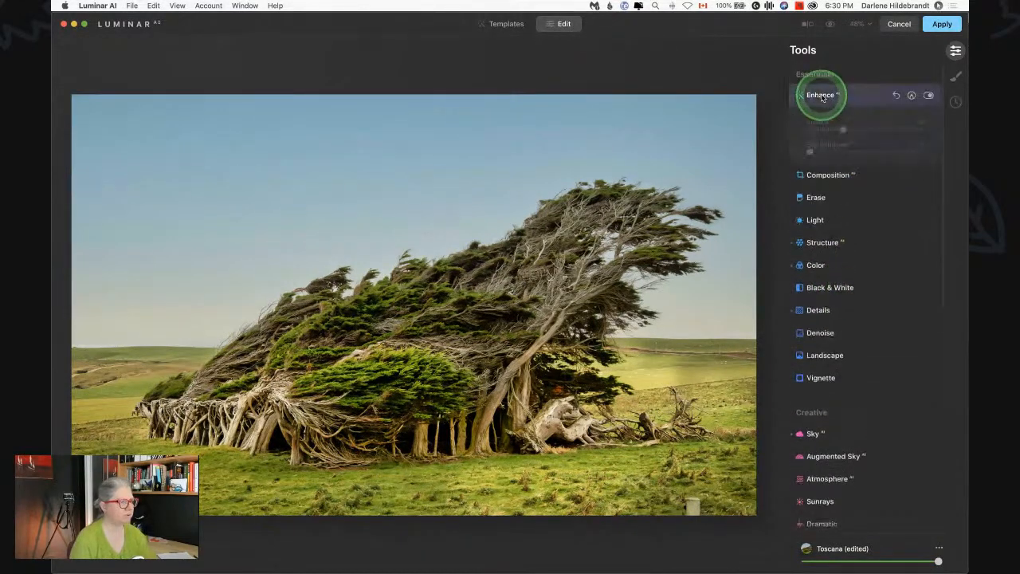
pyautogui.click(812, 152)
pyautogui.moveTo(811, 152); pyautogui.dragTo(843, 151)
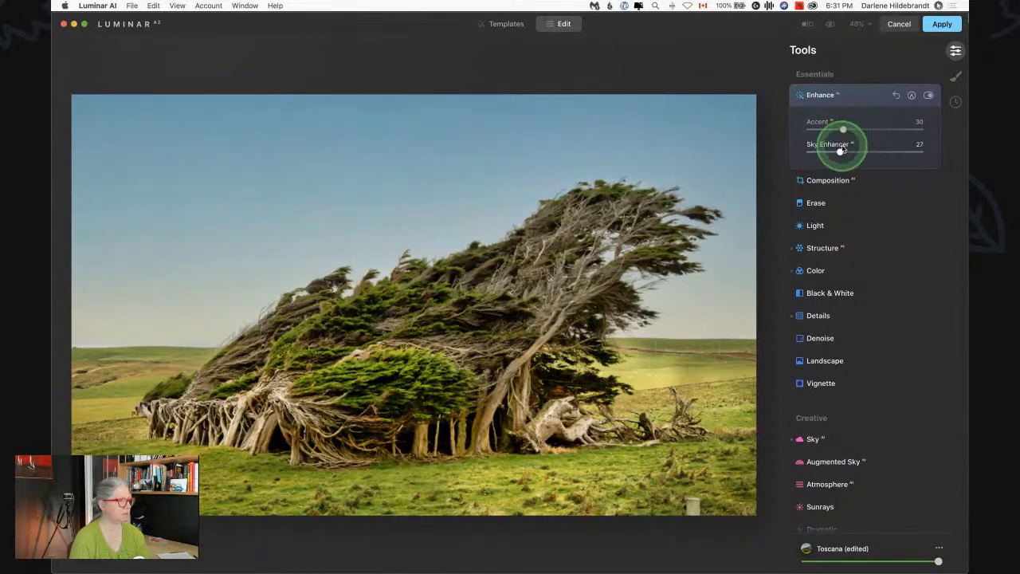
pyautogui.click(857, 97)
# Step: Review the Structure, Color and Details adjustments, and compare the edited tree photo with the original
pyautogui.click(829, 187)
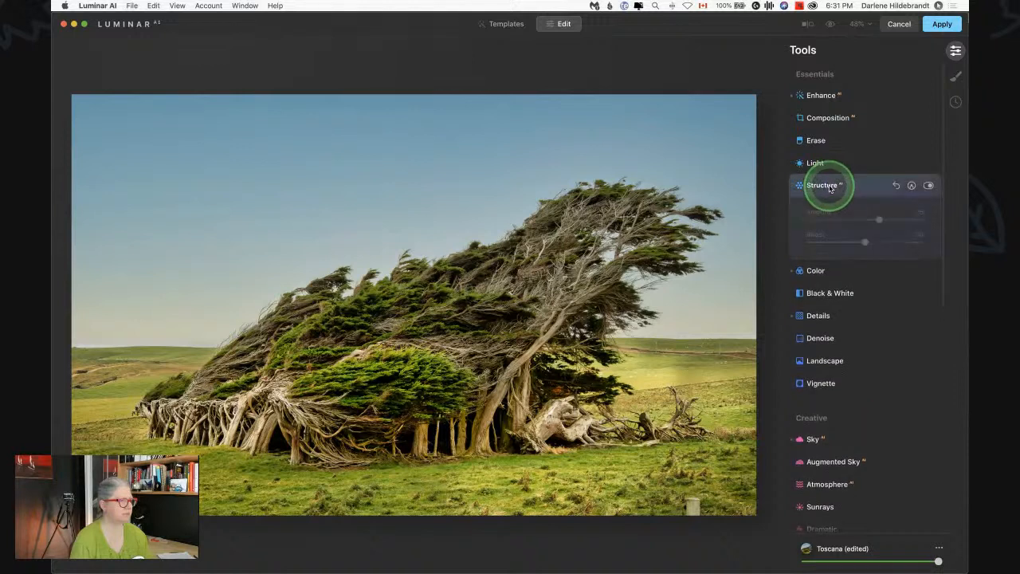
pyautogui.click(815, 270)
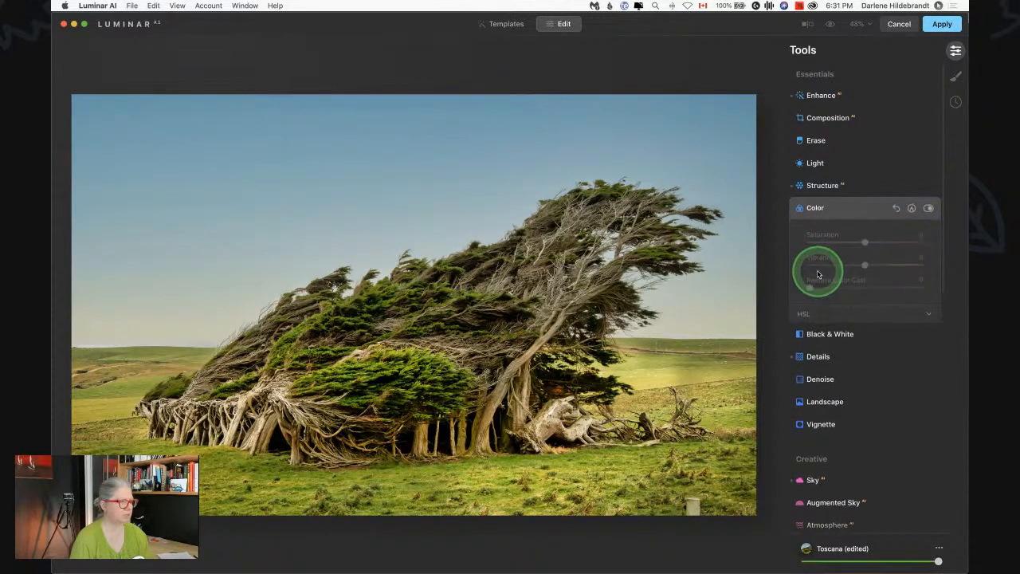
pyautogui.click(821, 356)
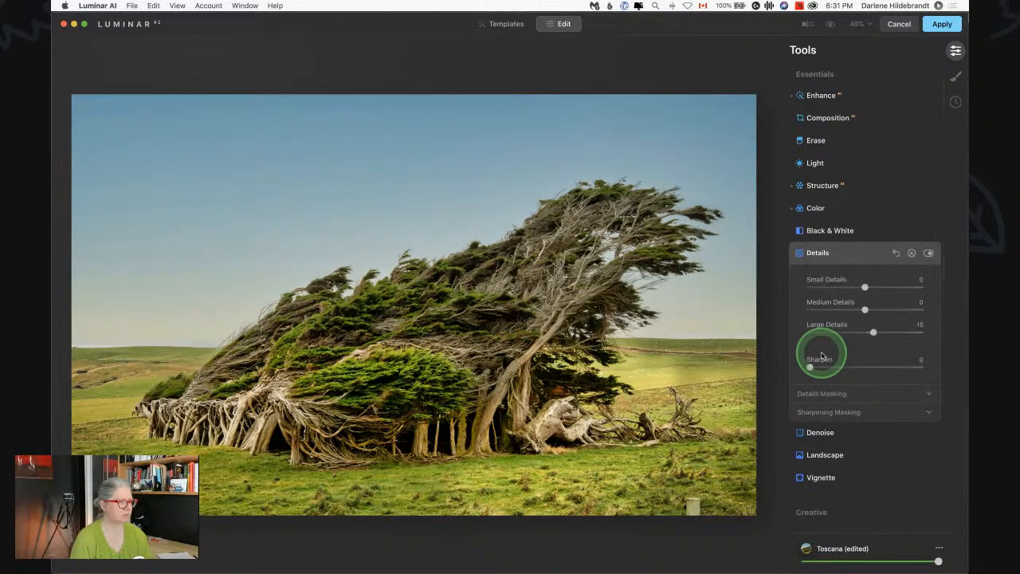
pyautogui.scroll(-15, 821, 356)
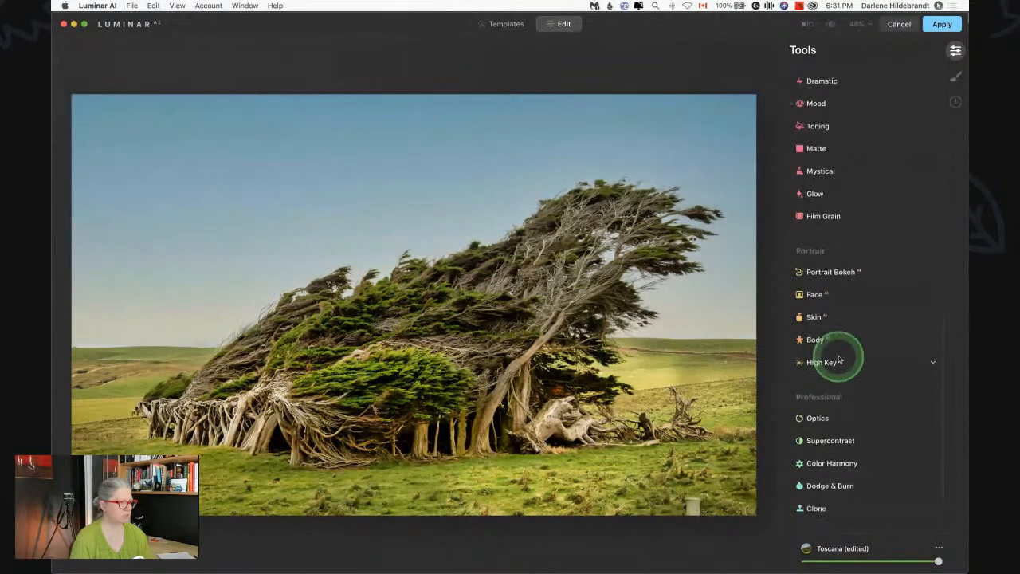
pyautogui.scroll(5, 856, 419)
pyautogui.scroll(8, 856, 419)
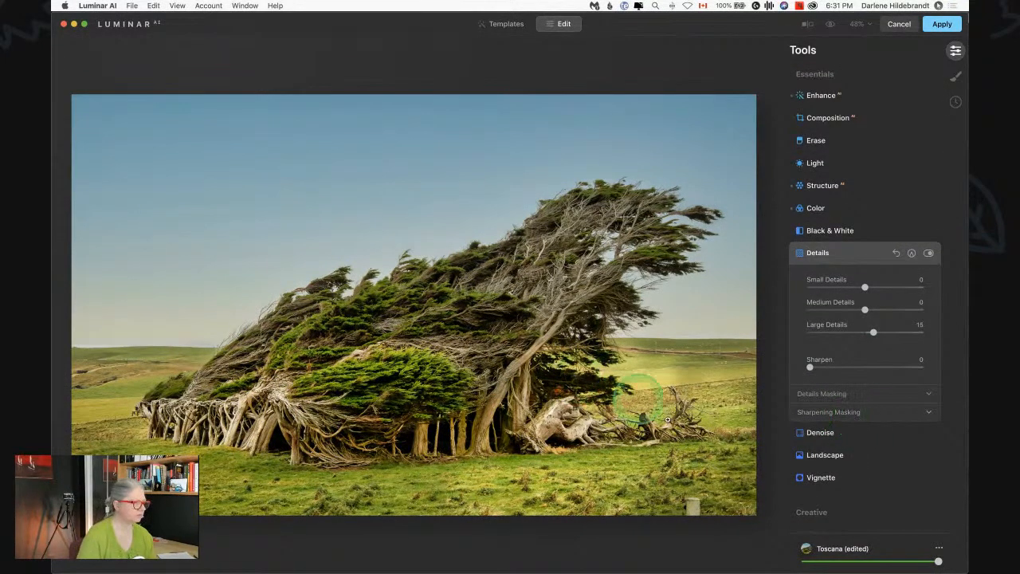
pyautogui.press('\\')
pyautogui.press('\\')
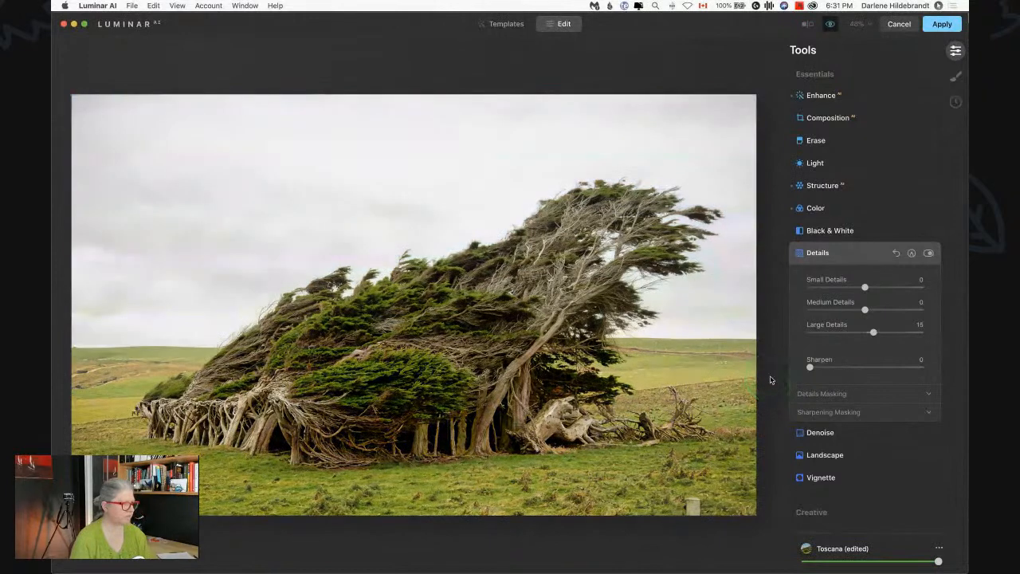
pyautogui.press('\\')
pyautogui.press('\\')
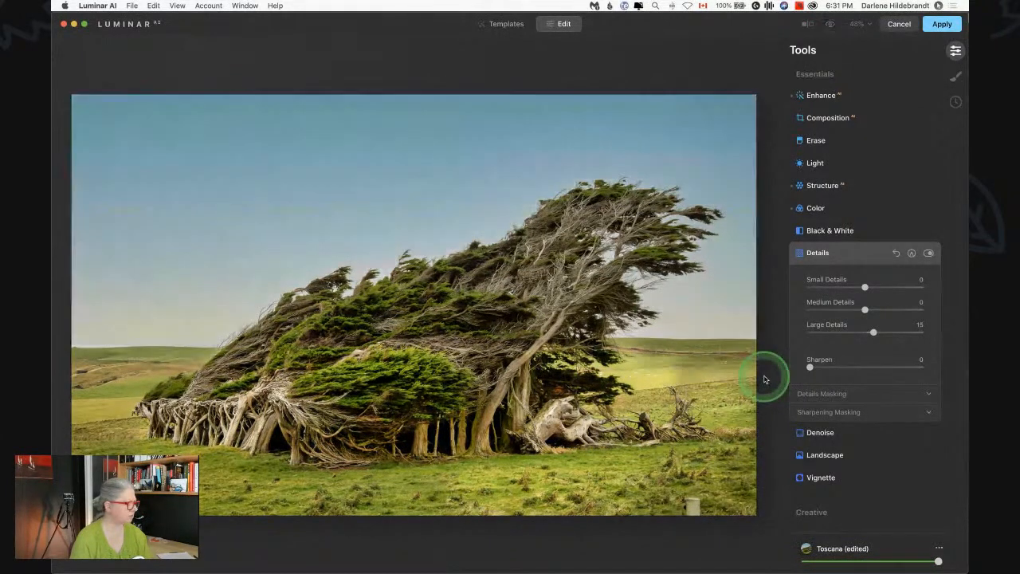
# Step: Look at the Dodge & Burn tool without painting, and check the edited photo against the original again
pyautogui.click(861, 253)
pyautogui.scroll(-8, 845, 374)
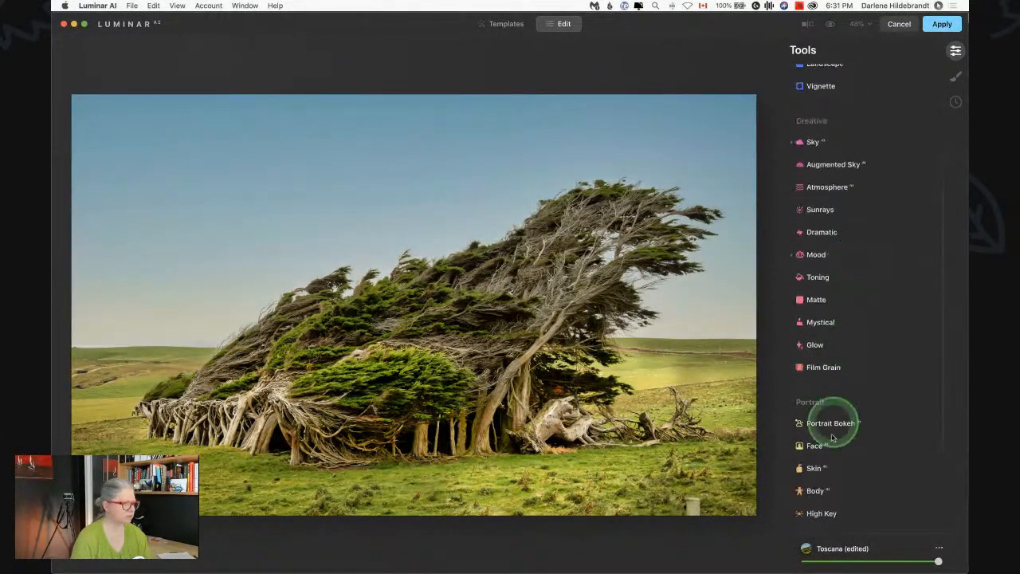
pyautogui.scroll(-2, 837, 446)
pyautogui.click(865, 481)
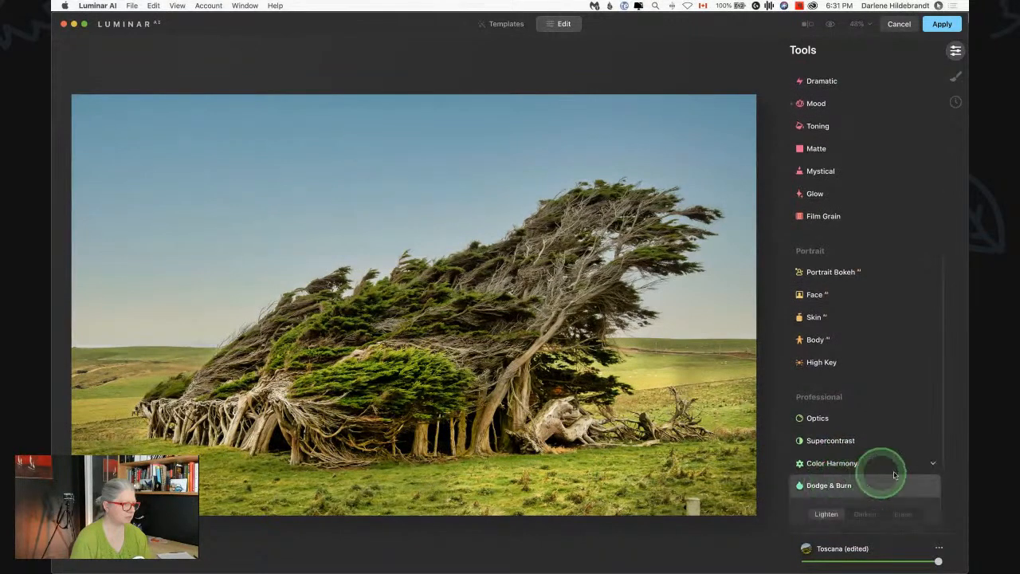
pyautogui.click(893, 382)
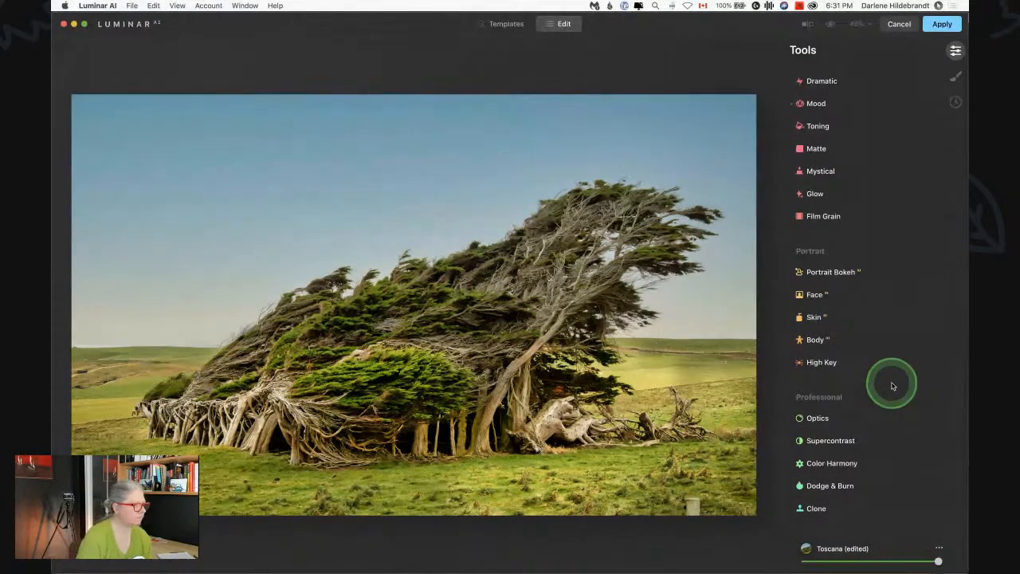
pyautogui.press('\\')
pyautogui.press('\\')
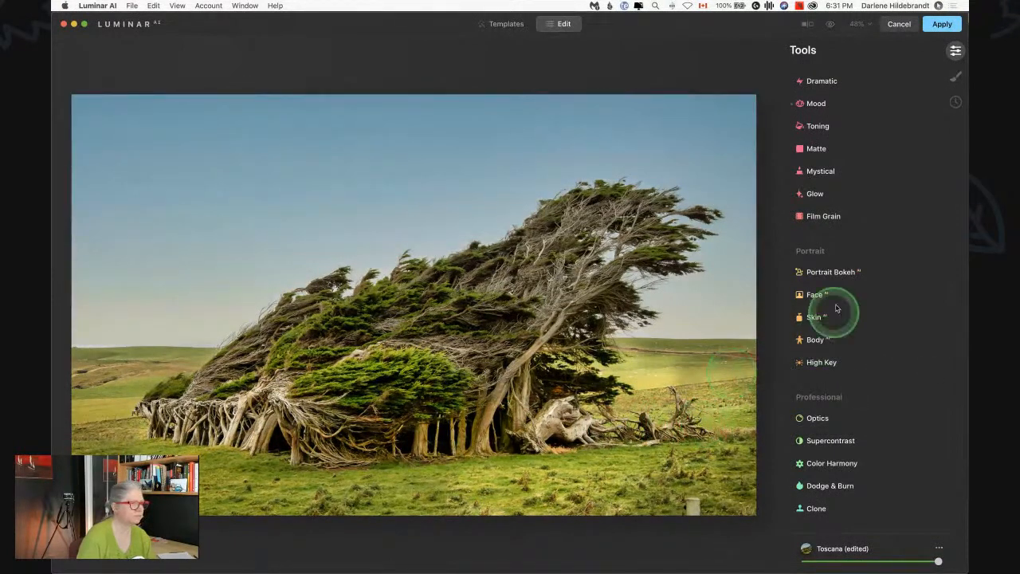
# Step: Lower the Accent amount in the Enhance adjustments to 14
pyautogui.scroll(10, 832, 319)
pyautogui.click(807, 95)
pyautogui.moveTo(842, 128); pyautogui.dragTo(823, 136)
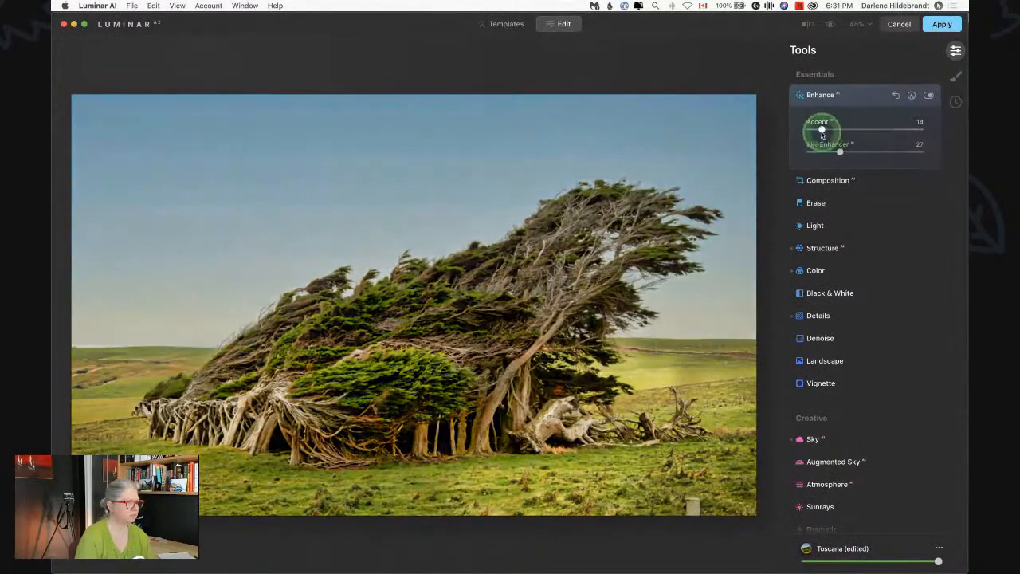
# Step: Compare the tree photo with and without the Structure adjustment, and lower its Boost to 18
pyautogui.click(825, 247)
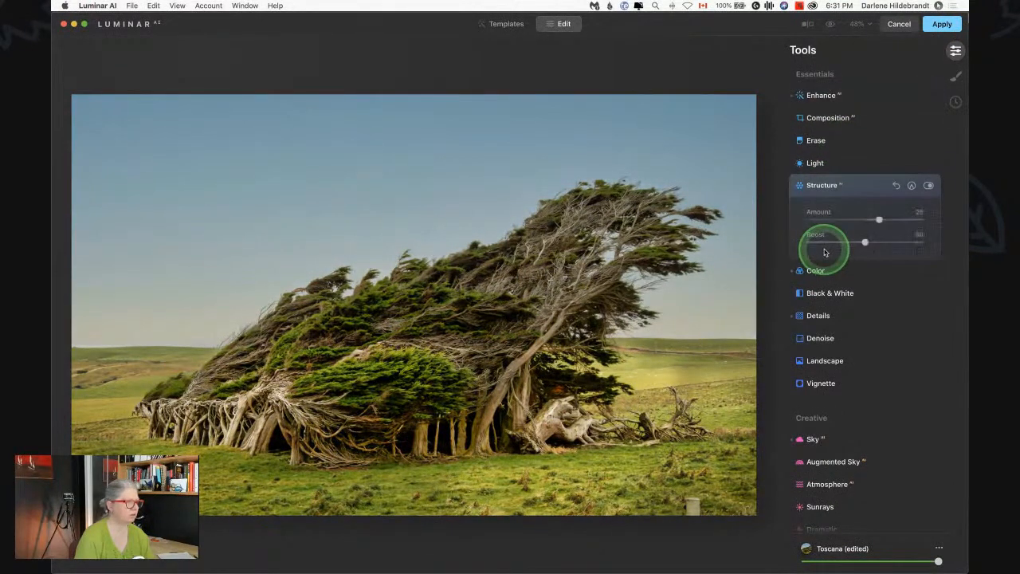
pyautogui.click(929, 185)
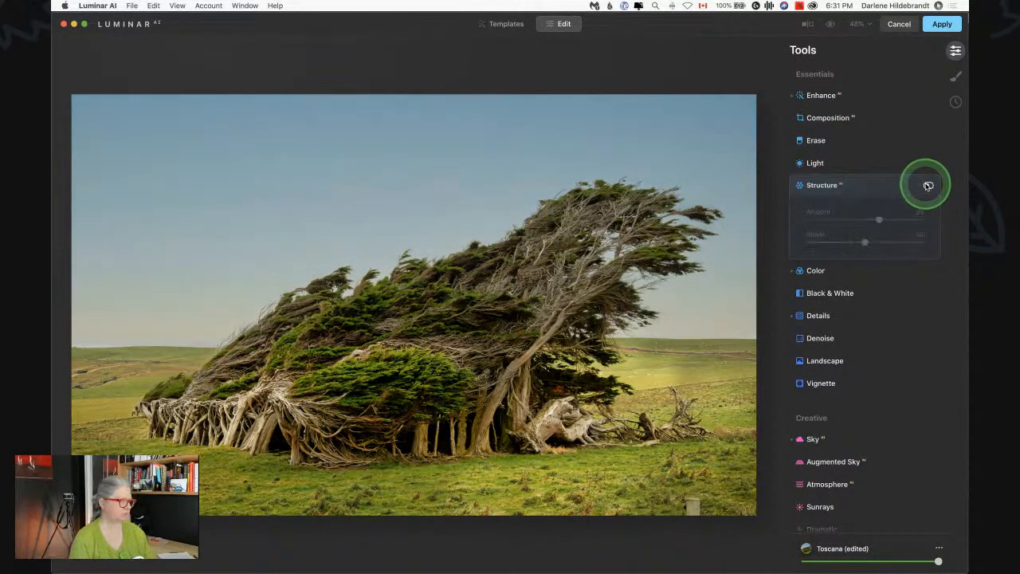
pyautogui.click(929, 185)
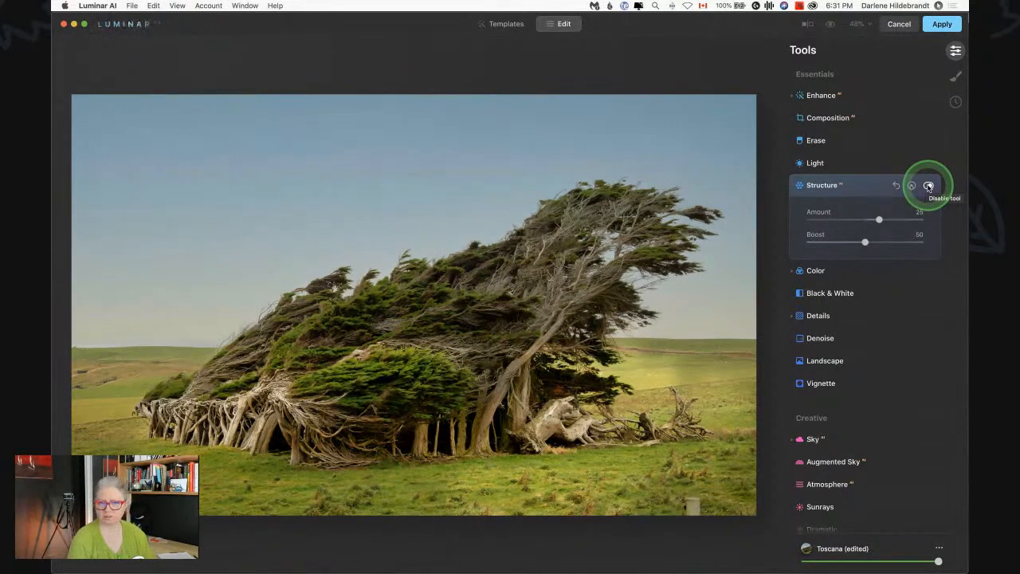
pyautogui.click(929, 185)
pyautogui.click(928, 185)
pyautogui.click(928, 185)
pyautogui.click(929, 185)
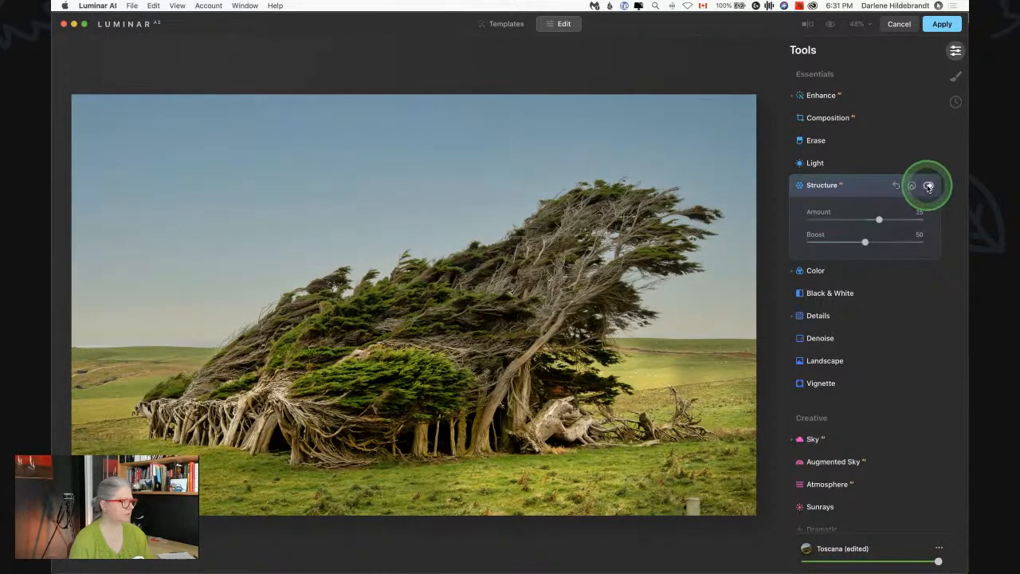
pyautogui.moveTo(864, 242); pyautogui.dragTo(829, 242)
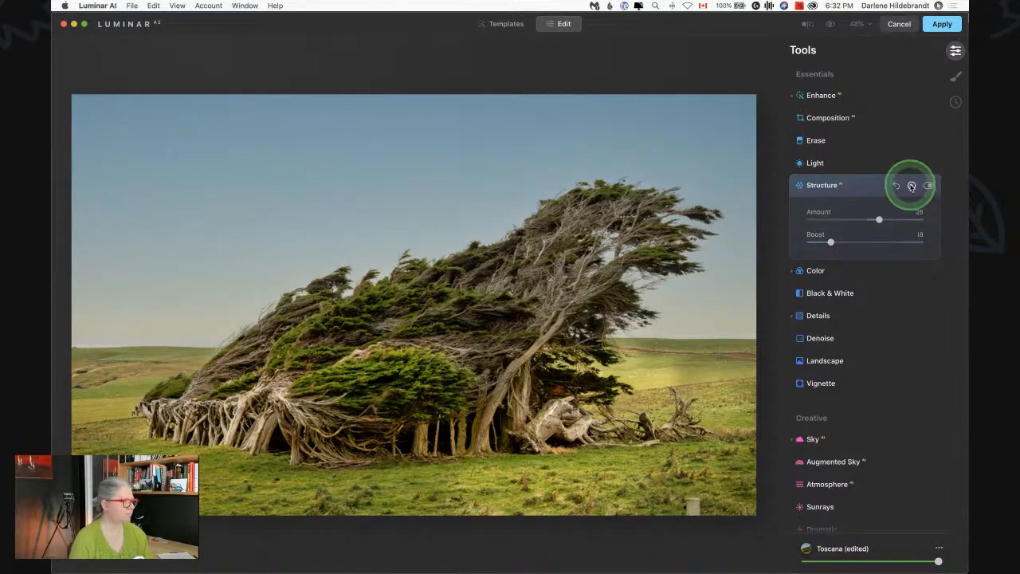
# Step: Paint a Structure mask over the trees with a brush of radius 184, softness 100 and opacity 81
pyautogui.click(912, 186)
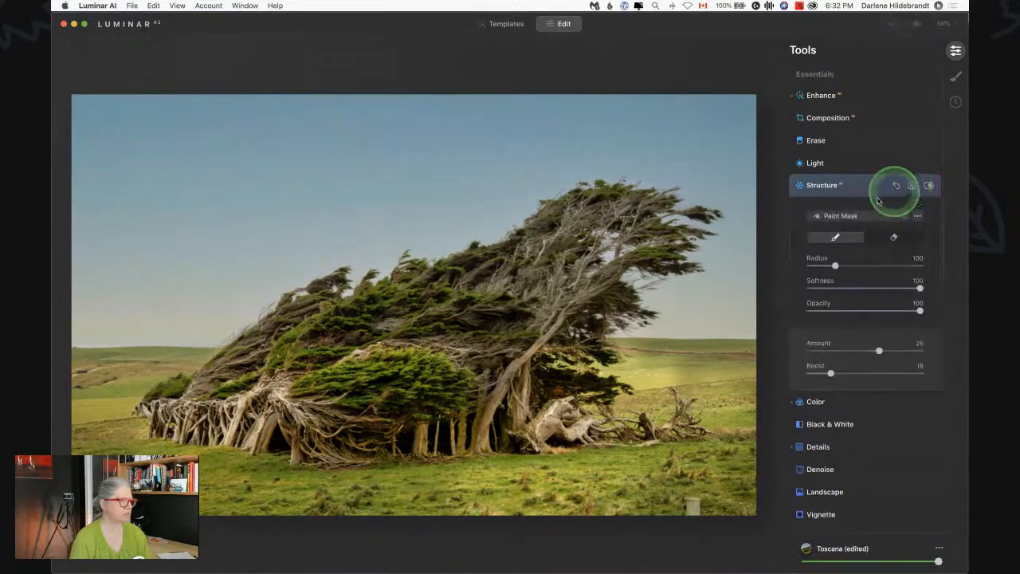
pyautogui.moveTo(856, 311); pyautogui.dragTo(901, 309)
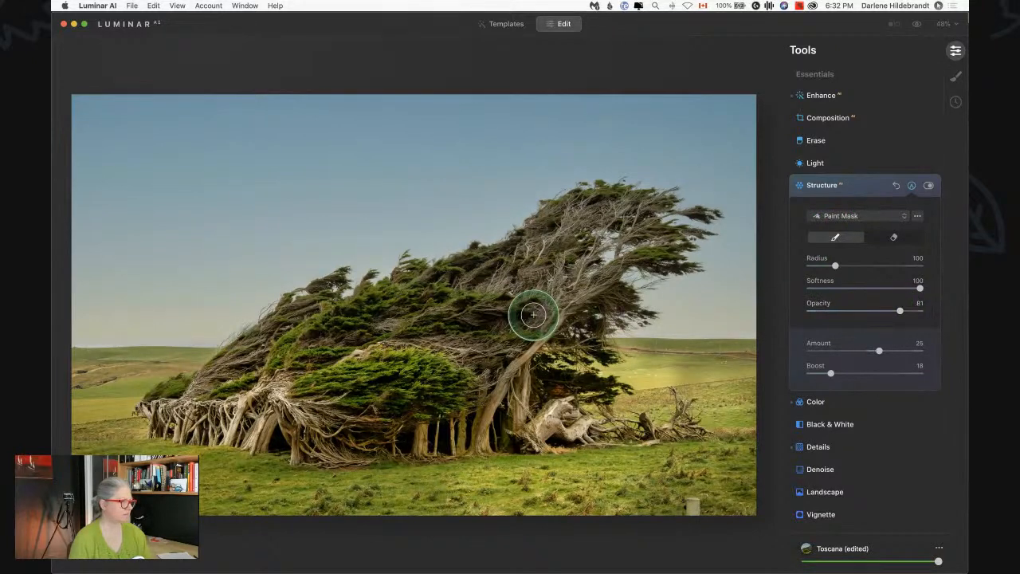
pyautogui.press(']')
pyautogui.press(']')
pyautogui.press(']')
pyautogui.press(']')
pyautogui.press(']')
pyautogui.press(']')
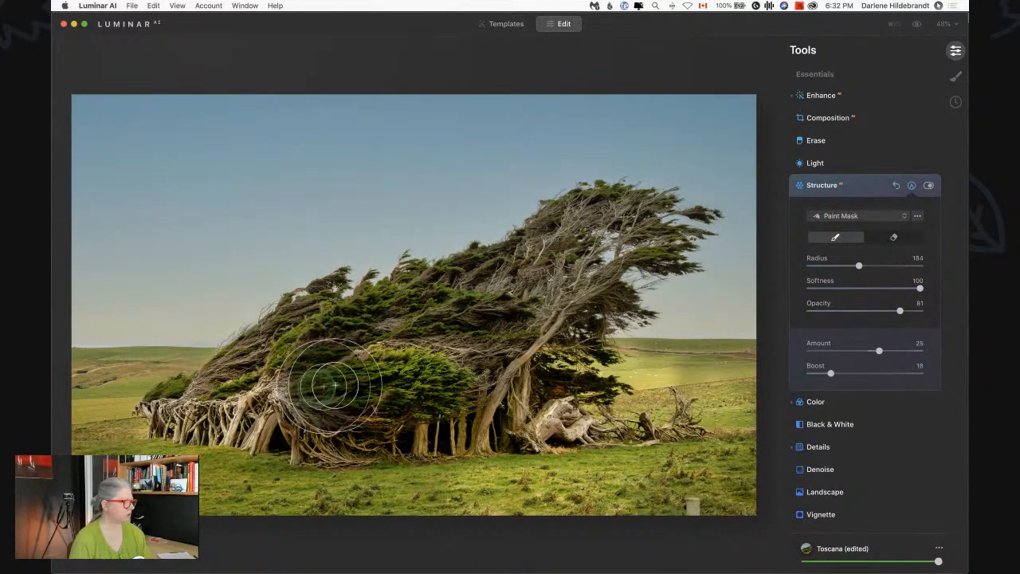
pyautogui.moveTo(292, 417)
pyautogui.mouseDown()
pyautogui.moveTo(676, 419)
pyautogui.moveTo(228, 387)
pyautogui.moveTo(342, 417)
pyautogui.moveTo(399, 326)
pyautogui.moveTo(348, 329)
pyautogui.moveTo(439, 359)
pyautogui.moveTo(565, 303)
pyautogui.moveTo(519, 287)
pyautogui.moveTo(594, 231)
pyautogui.moveTo(569, 239)
pyautogui.moveTo(467, 353)
pyautogui.mouseUp()
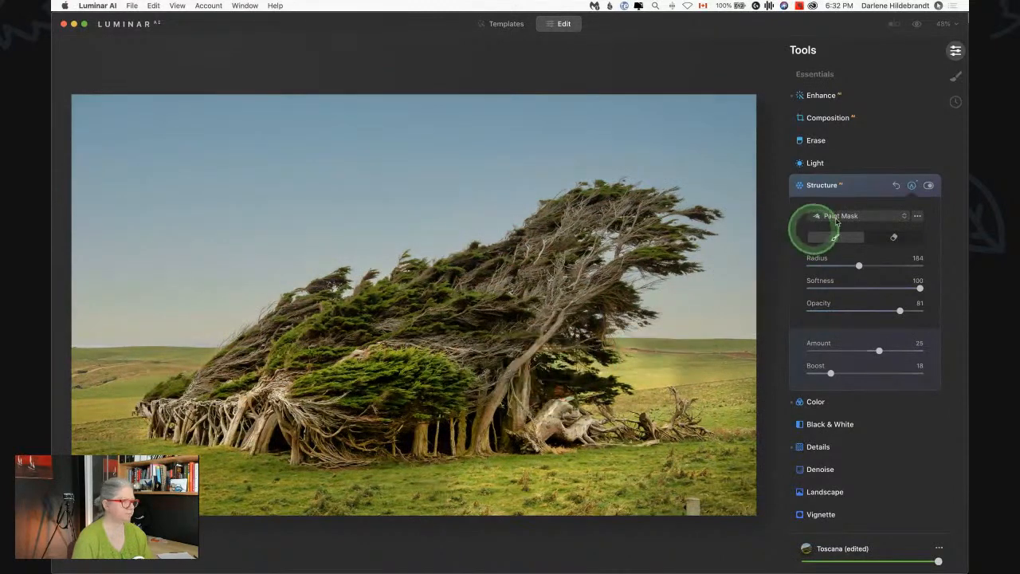
# Step: Copy the painted mask from the Structure adjustment and close that tool
pyautogui.click(918, 216)
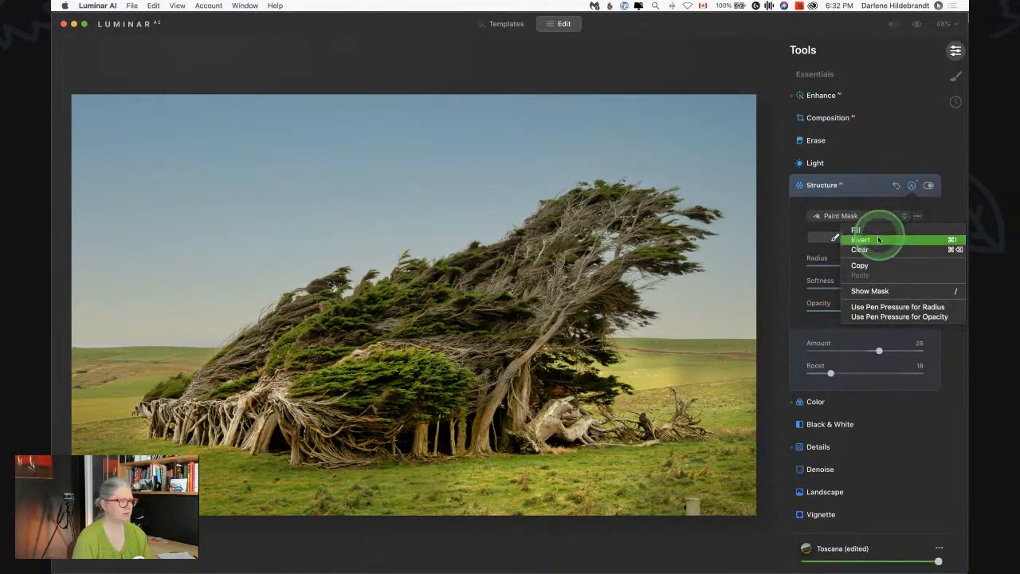
pyautogui.click(871, 268)
pyautogui.click(861, 189)
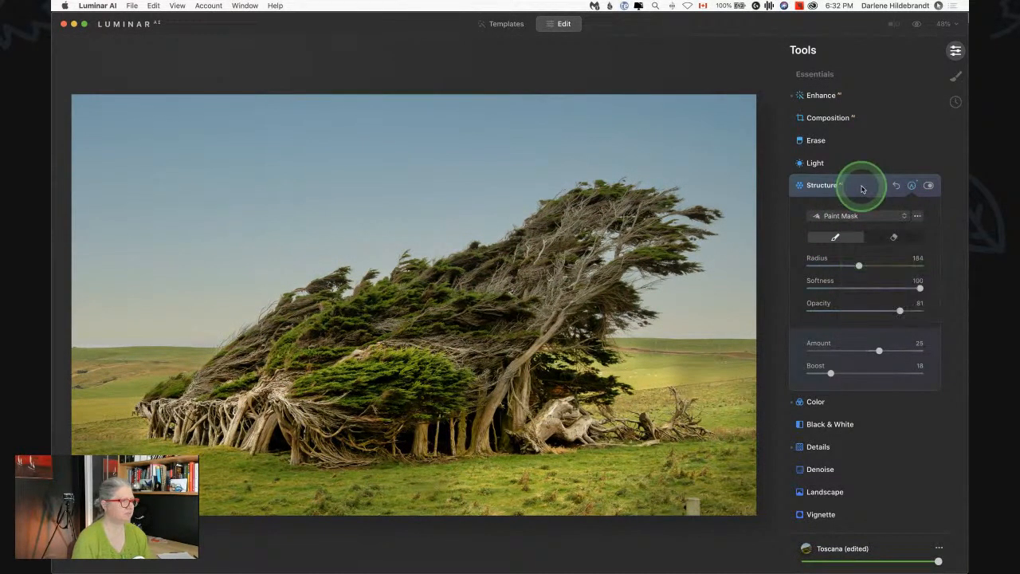
# Step: Check the effect of the Color adjustment by turning it off and on again
pyautogui.click(843, 209)
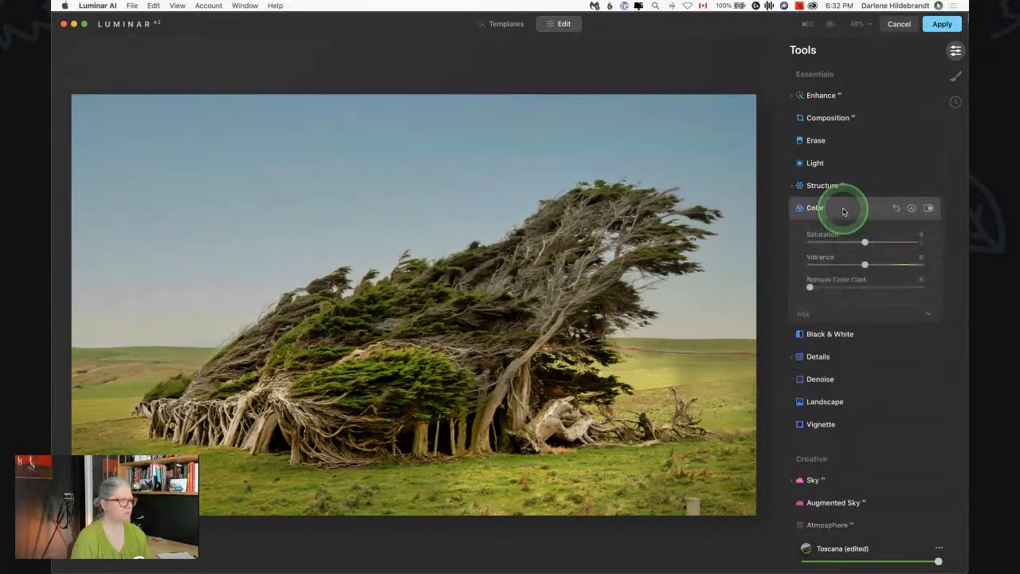
pyautogui.click(929, 208)
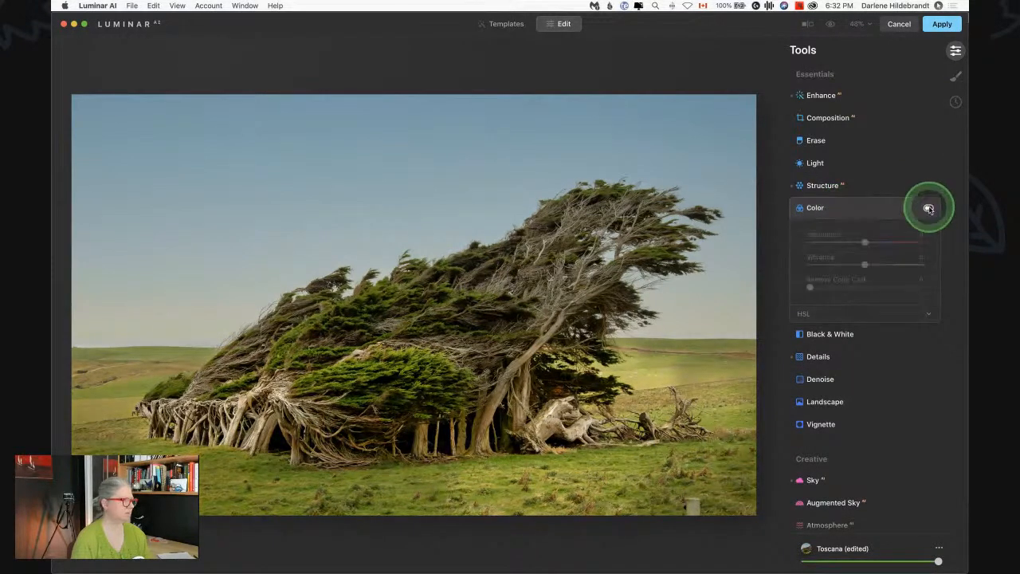
pyautogui.click(928, 208)
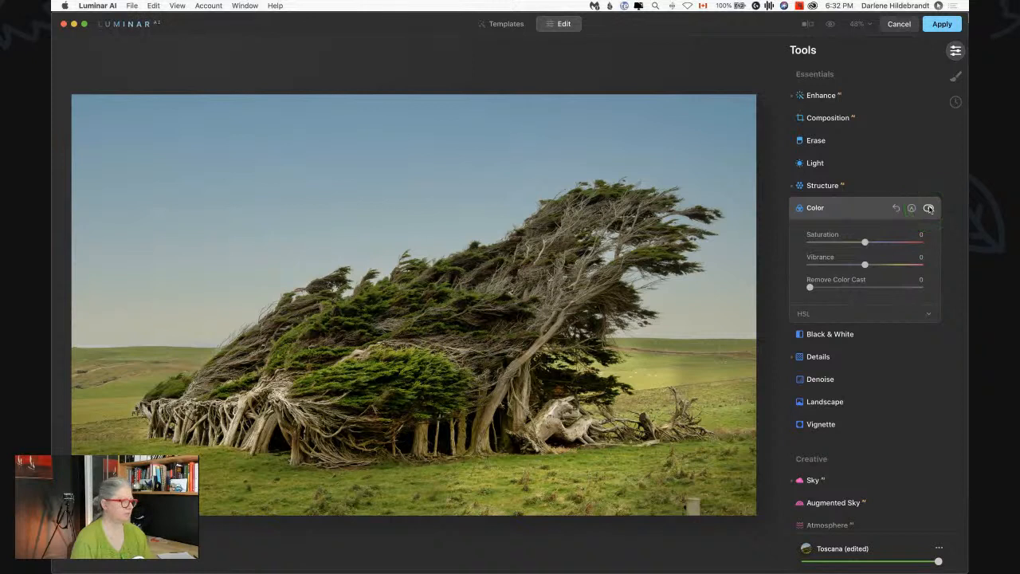
# Step: Paste the copied tree mask into the Details adjustment
pyautogui.click(819, 362)
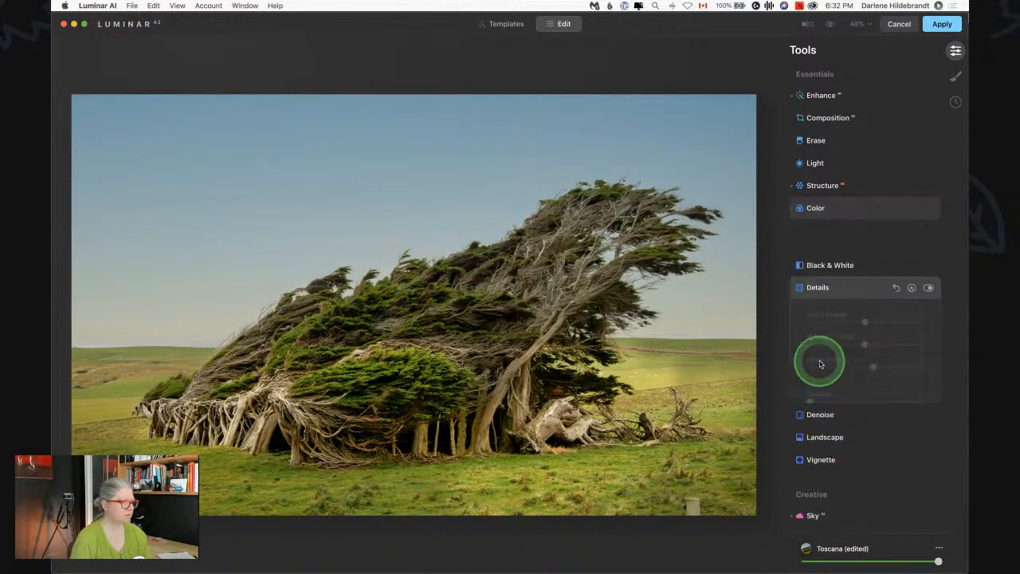
pyautogui.click(913, 255)
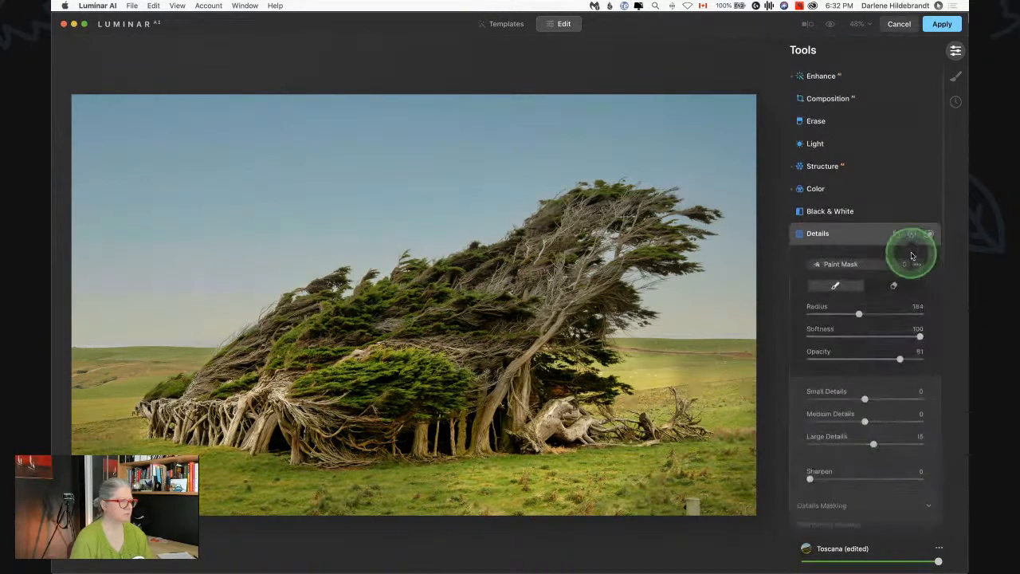
pyautogui.click(917, 264)
pyautogui.click(896, 323)
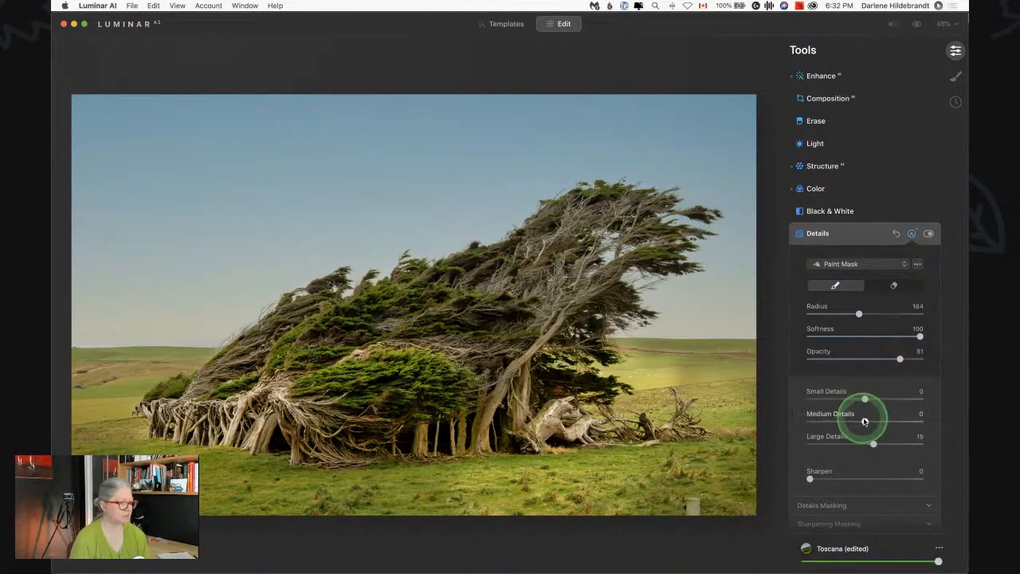
# Step: Set Medium Details to 12, Large Details to 8 and Sharpen to 8 in the Details adjustment
pyautogui.moveTo(874, 444); pyautogui.dragTo(873, 445)
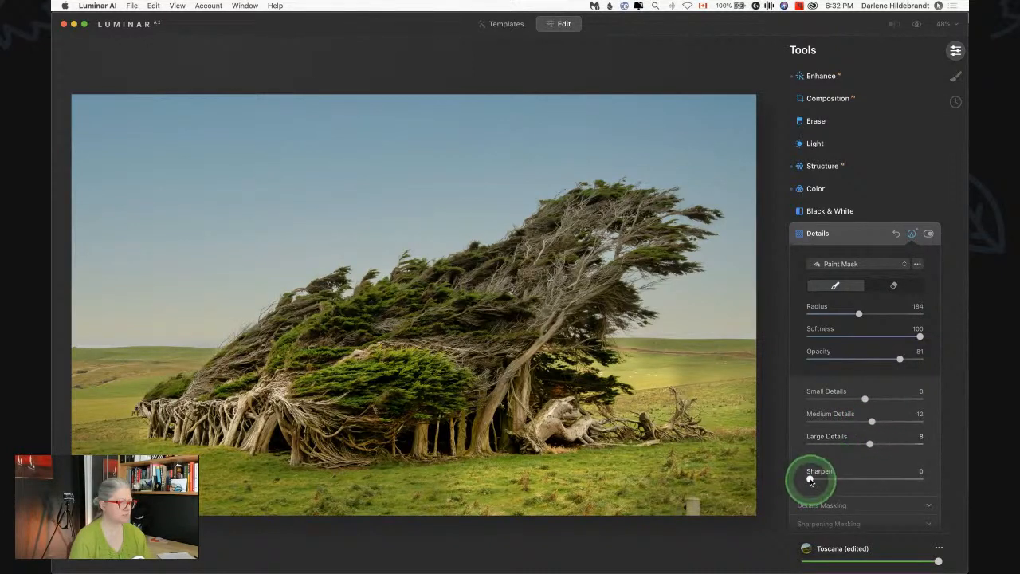
pyautogui.click(820, 479)
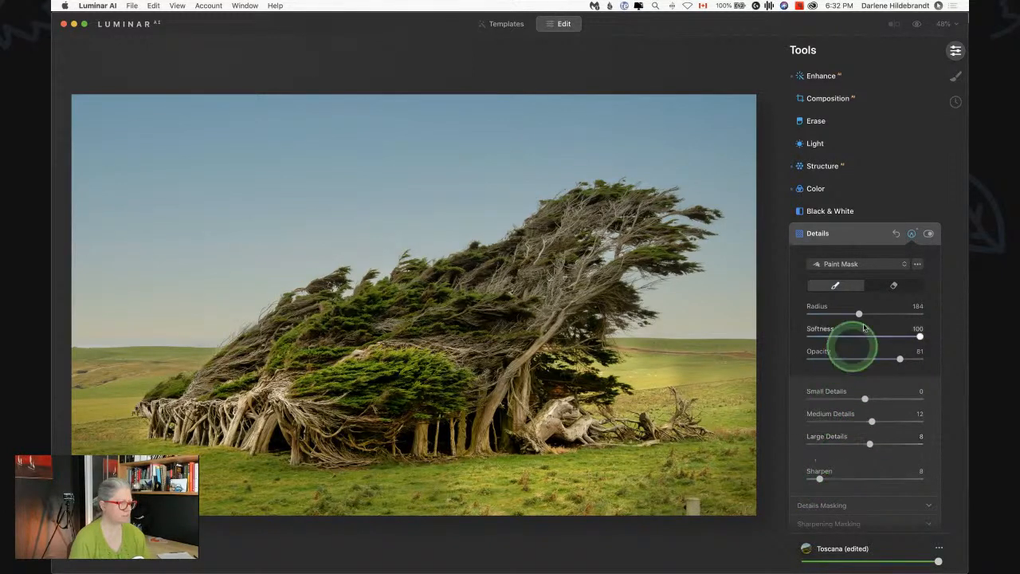
pyautogui.click(863, 234)
# Step: Enable the Mood adjustment, choose the Beijing LUT and lower its Amount
pyautogui.scroll(-3, 863, 239)
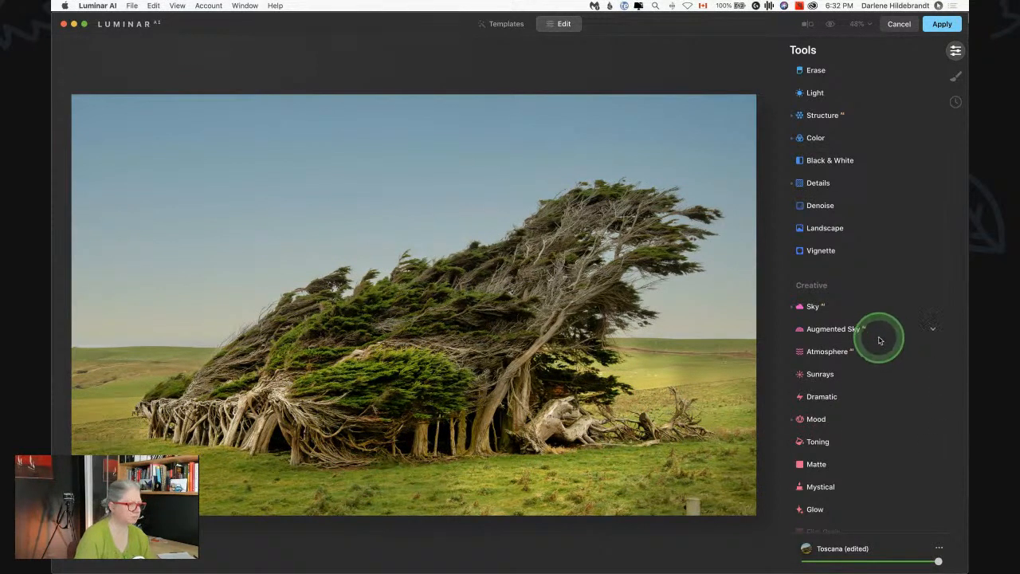
pyautogui.scroll(-1, 845, 375)
pyautogui.click(821, 411)
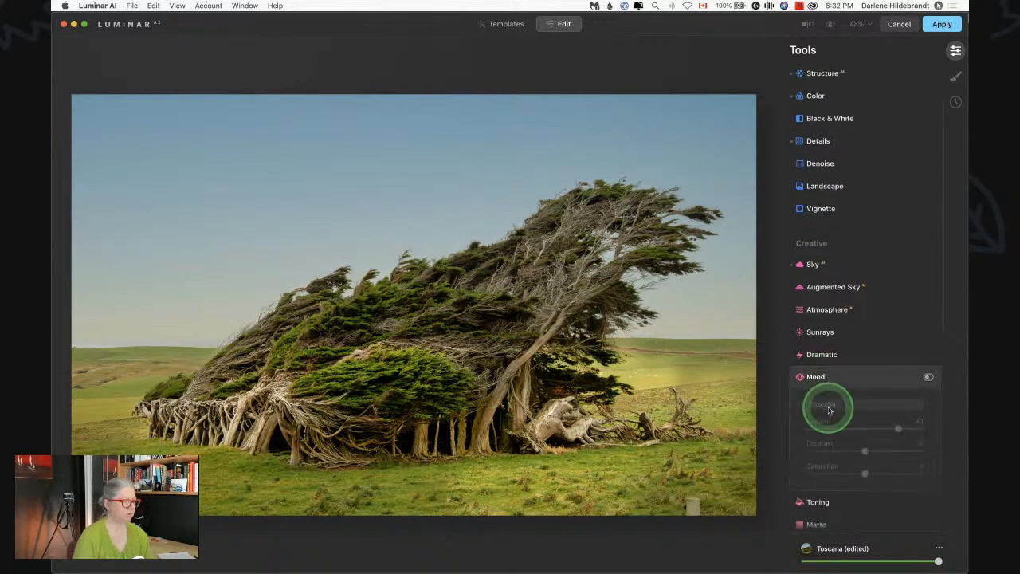
pyautogui.click(928, 321)
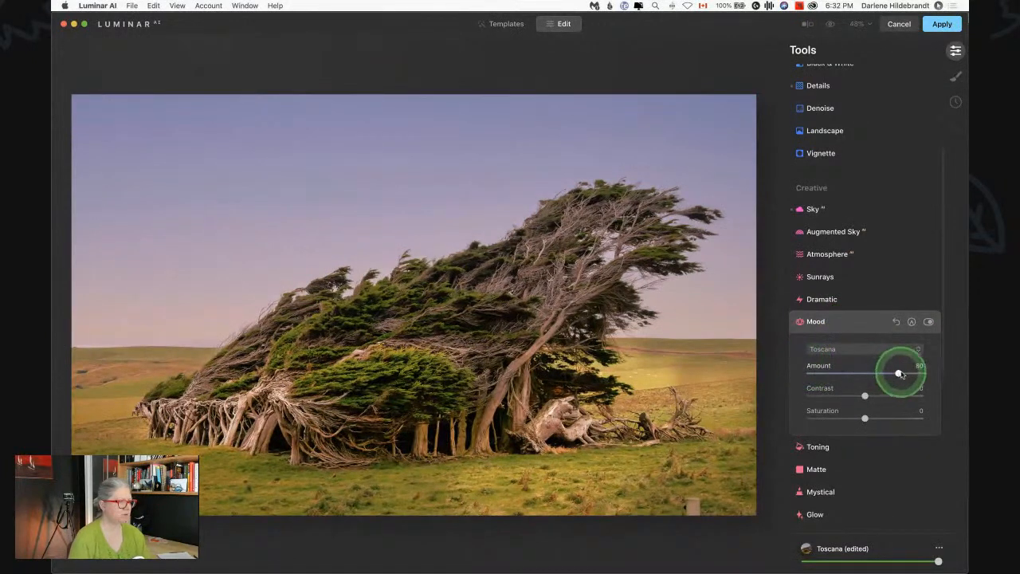
pyautogui.click(837, 349)
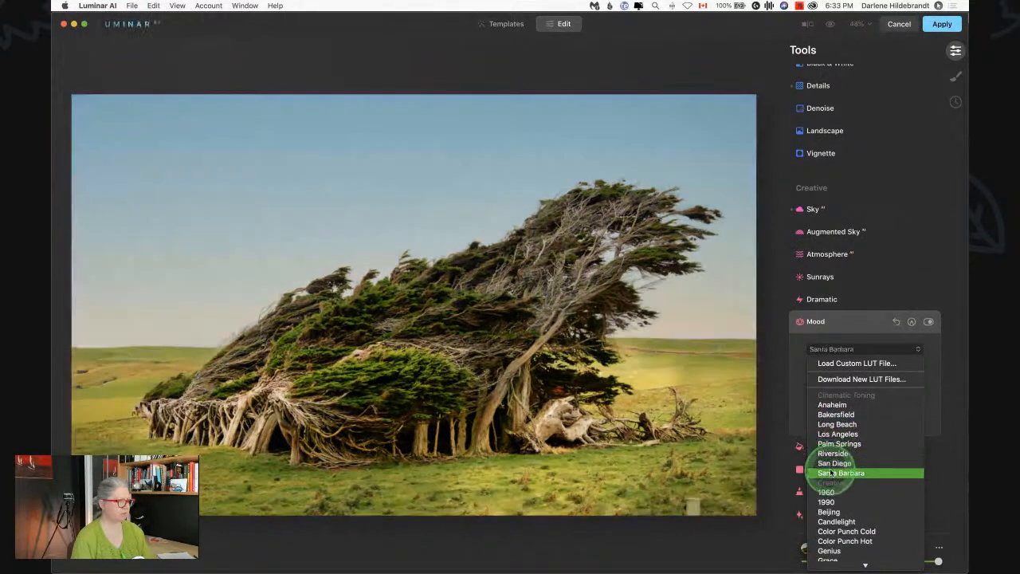
pyautogui.scroll(-3, 831, 473)
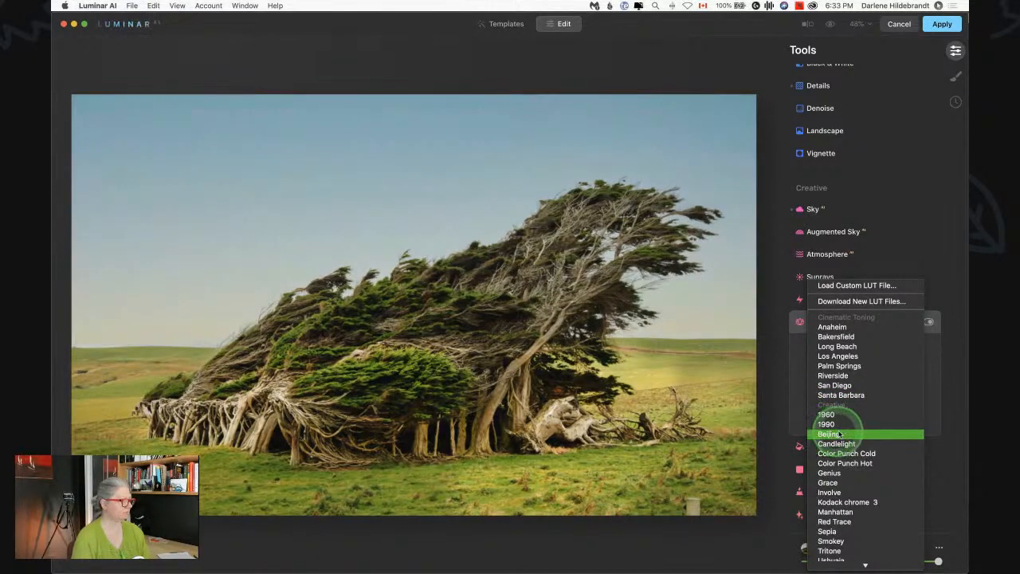
pyautogui.click(829, 434)
pyautogui.moveTo(860, 373)
pyautogui.mouseDown()
pyautogui.moveTo(935, 375)
pyautogui.moveTo(717, 360)
pyautogui.moveTo(921, 373)
pyautogui.moveTo(771, 376)
pyautogui.moveTo(847, 375)
pyautogui.mouseUp()
pyautogui.click(861, 322)
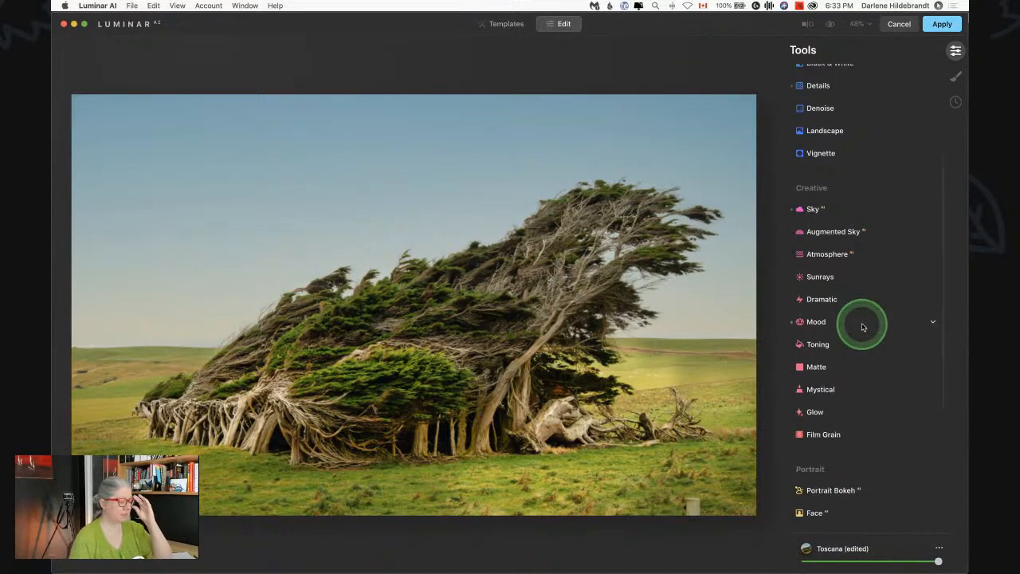
# Step: Compare the edited tree photo repeatedly with the original
pyautogui.scroll(-5, 861, 326)
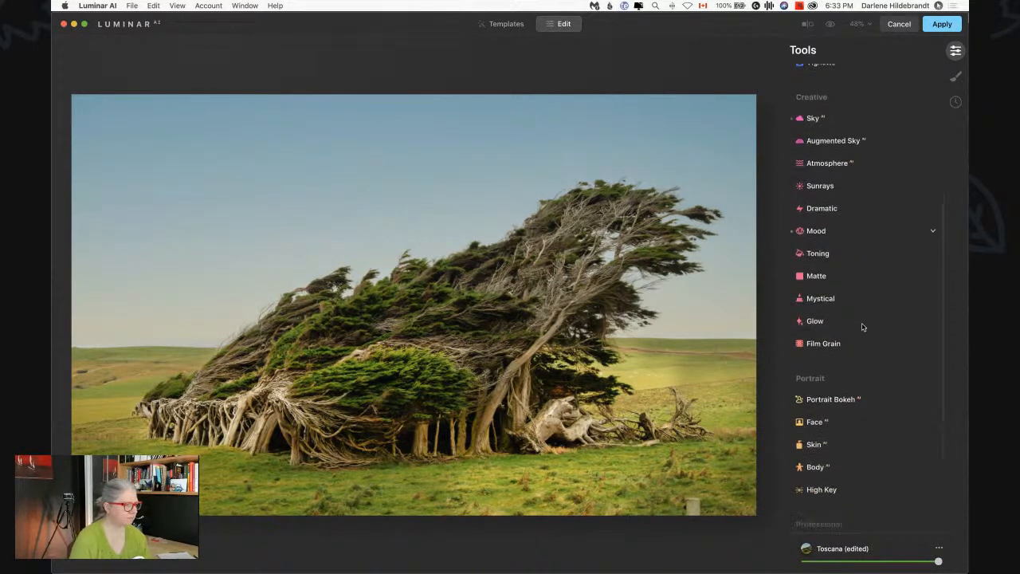
pyautogui.press('\\')
pyautogui.press('\\')
pyautogui.press('\\')
pyautogui.press('\\')
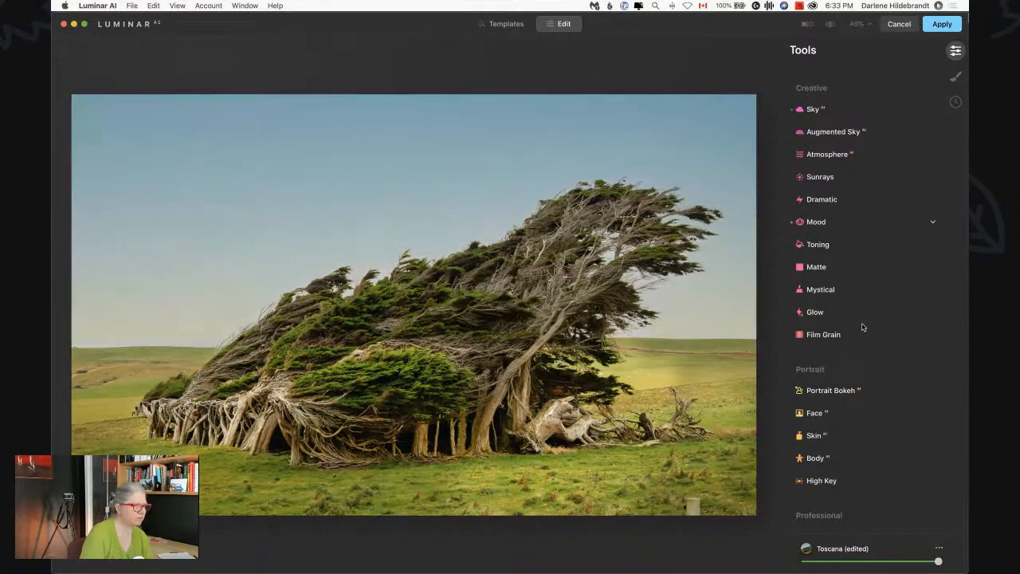
# Step: Look at the Local Masking tools, and revisit the Enhance and Structure settings without changing them
pyautogui.click(955, 76)
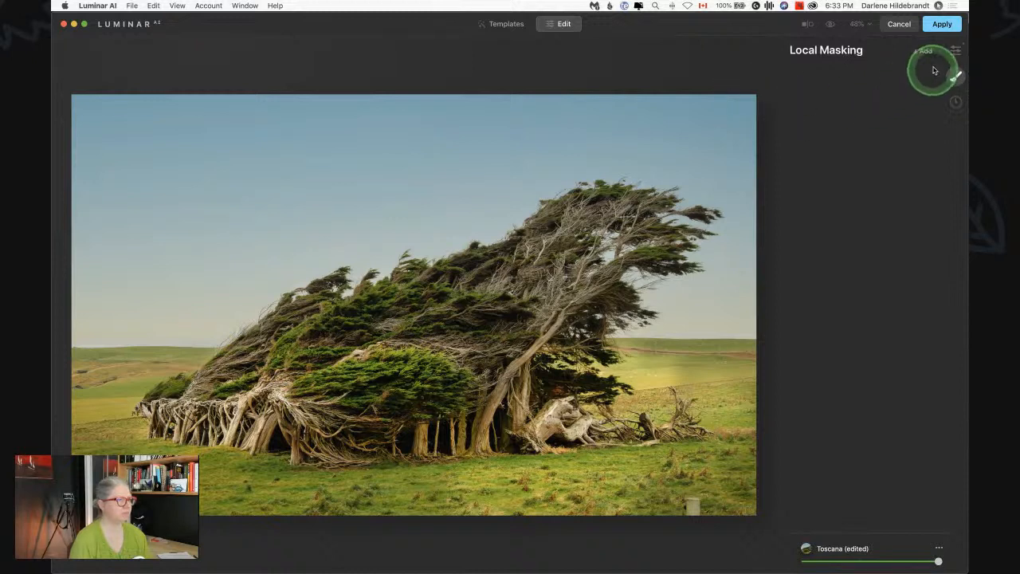
pyautogui.click(956, 50)
pyautogui.scroll(2, 893, 231)
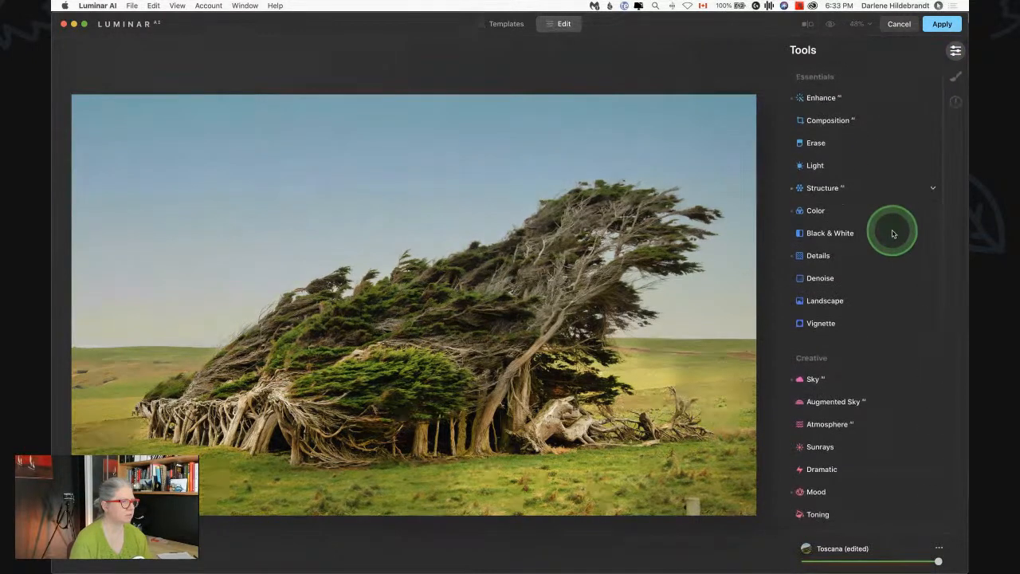
pyautogui.click(833, 99)
pyautogui.click(840, 96)
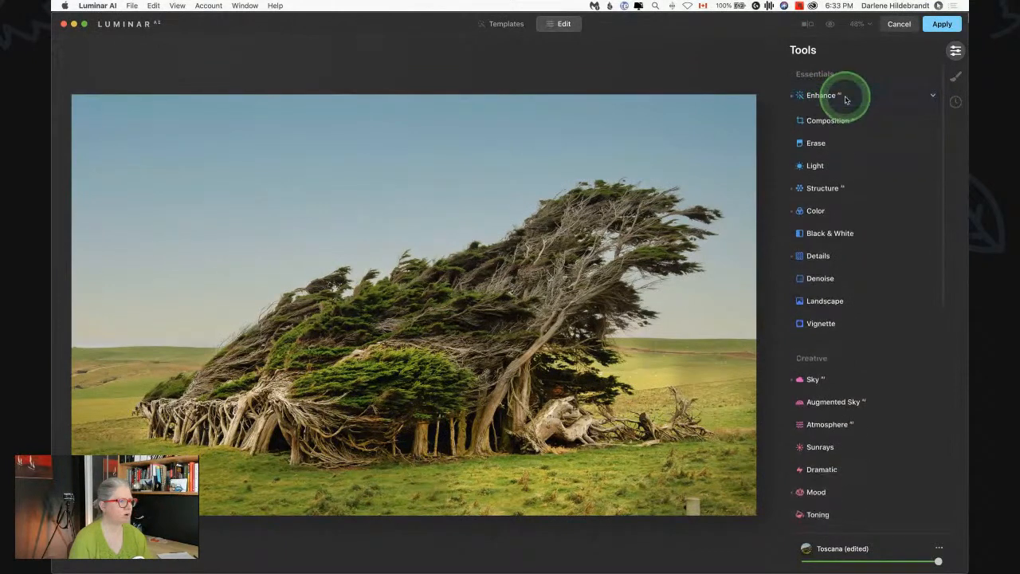
pyautogui.click(829, 186)
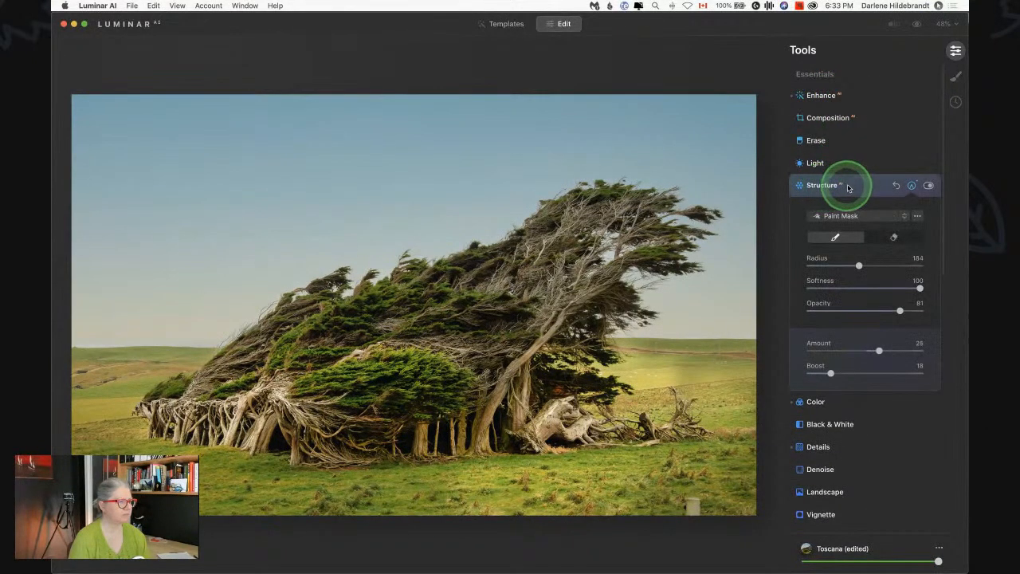
pyautogui.click(846, 187)
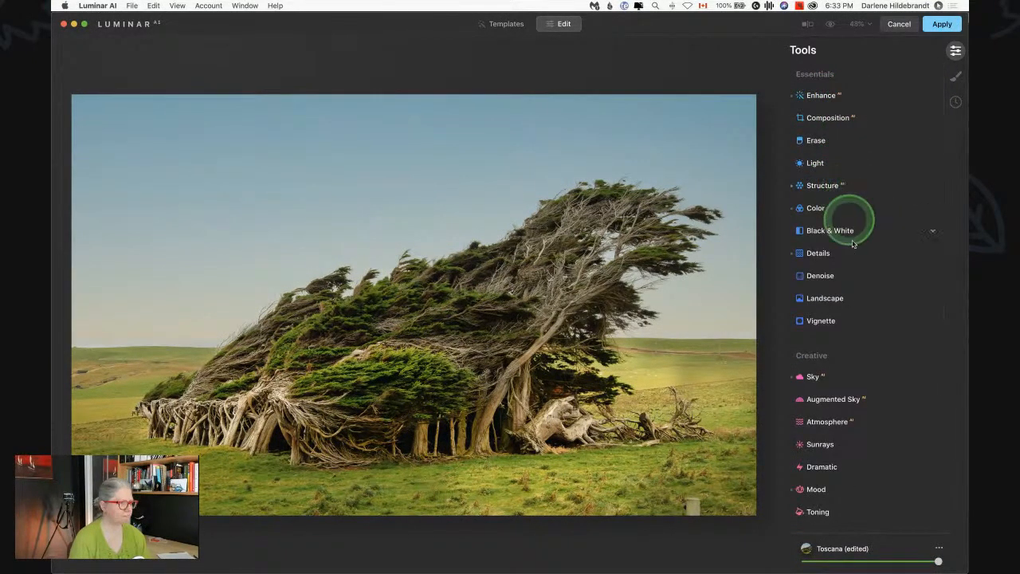
# Step: Set the Foliage Enhancer in the Landscape adjustments to 50 and the Foliage Hue to -37
pyautogui.click(817, 298)
pyautogui.moveTo(809, 377); pyautogui.dragTo(866, 377)
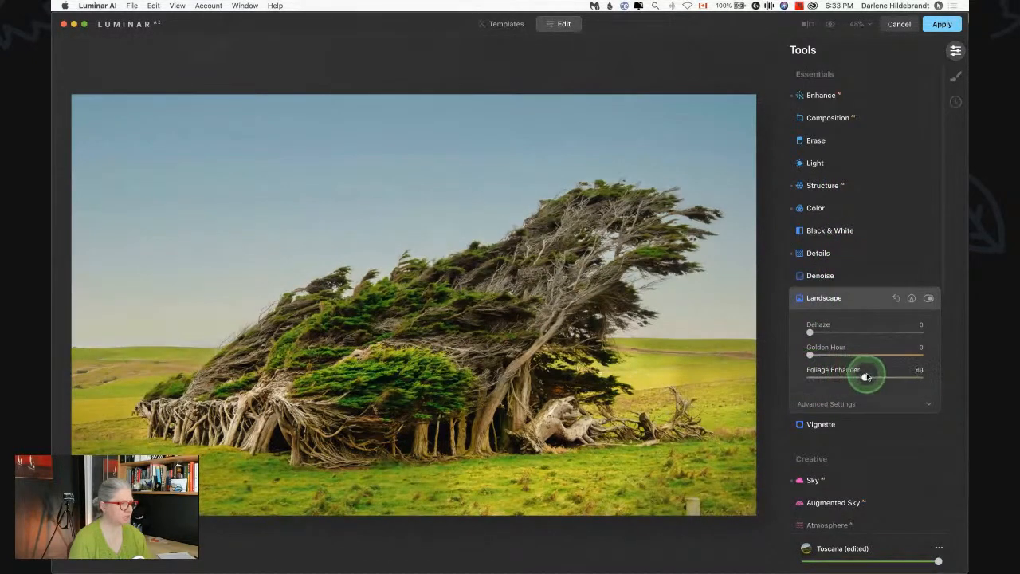
pyautogui.click(846, 405)
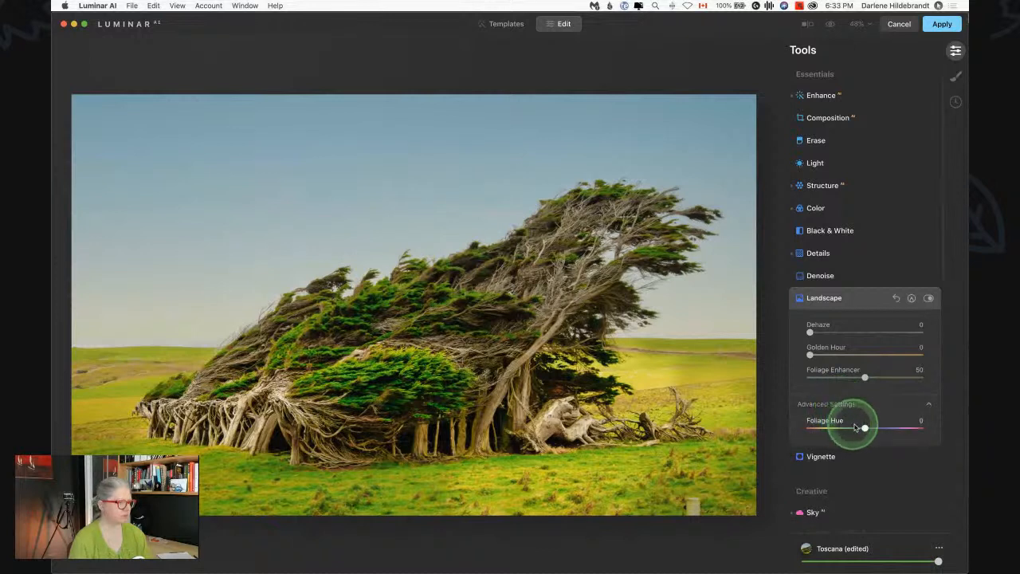
pyautogui.moveTo(864, 429); pyautogui.dragTo(848, 427)
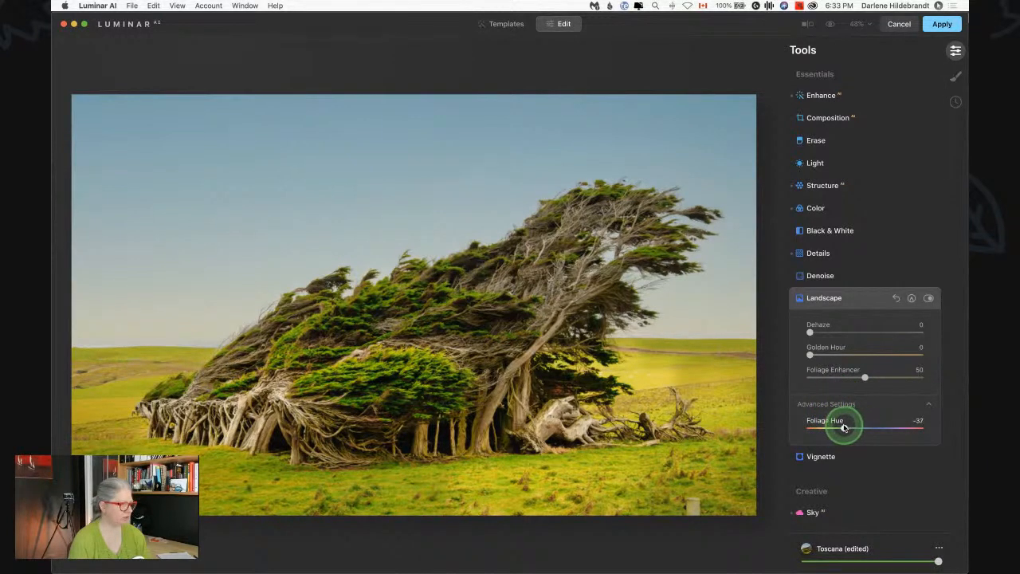
# Step: Set the Landscape Foliage Hue to -34, reduce the Foliage Enhancer to under 10, and set Golden Hour to 5
pyautogui.moveTo(846, 429); pyautogui.dragTo(845, 428)
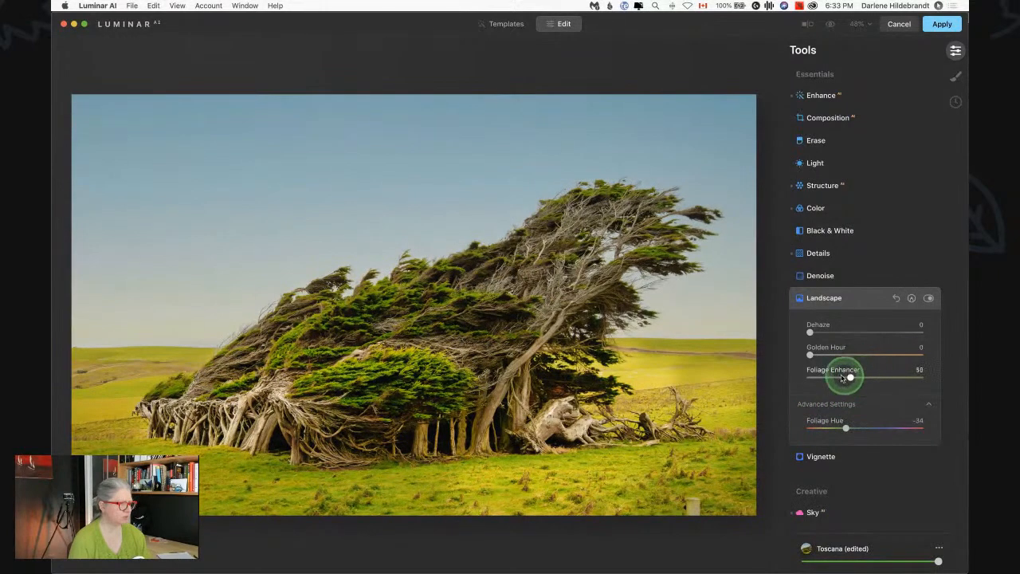
pyautogui.moveTo(842, 380); pyautogui.dragTo(819, 380)
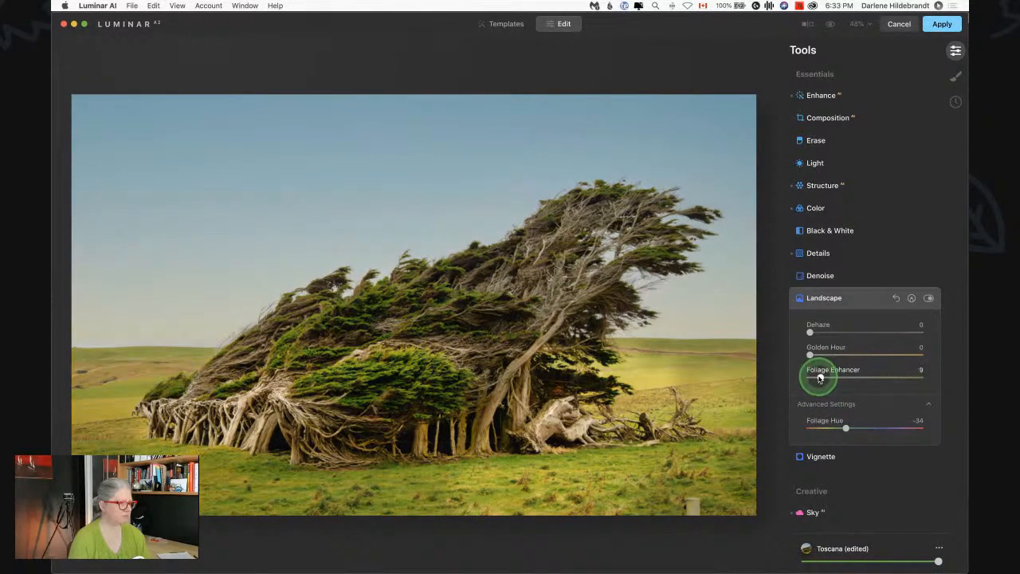
pyautogui.click(811, 356)
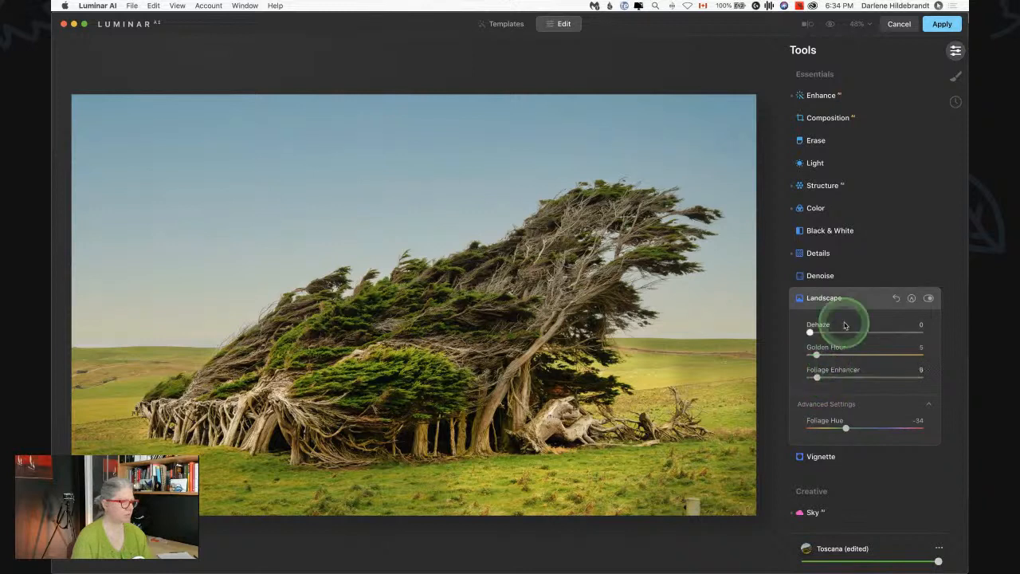
pyautogui.click(854, 297)
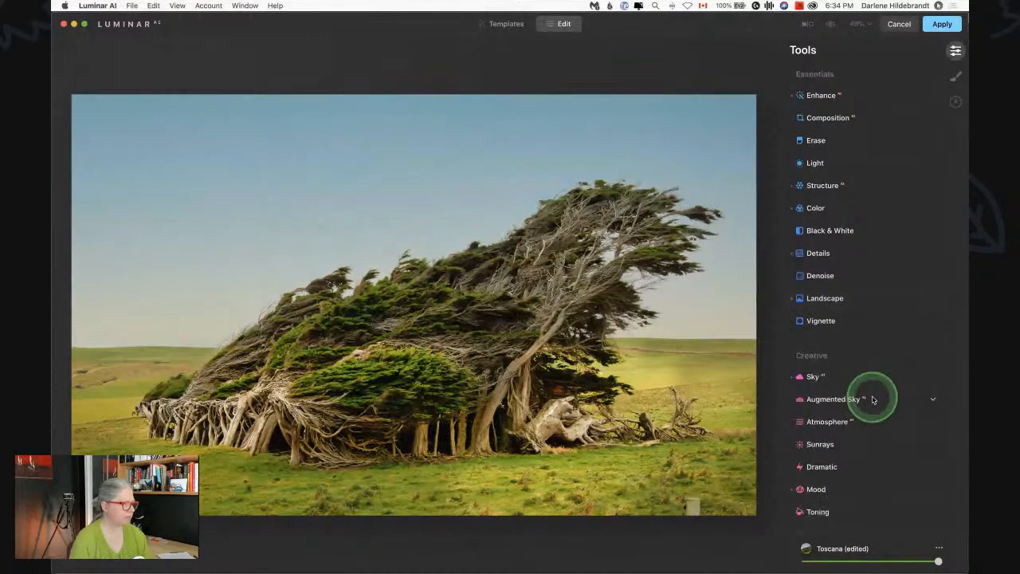
# Step: Add an Augmented Sky object to the photo, trying the flying birds and choosing the Clouds 1 object
pyautogui.scroll(-5, 873, 399)
pyautogui.scroll(-2, 873, 399)
pyautogui.click(871, 399)
pyautogui.click(833, 221)
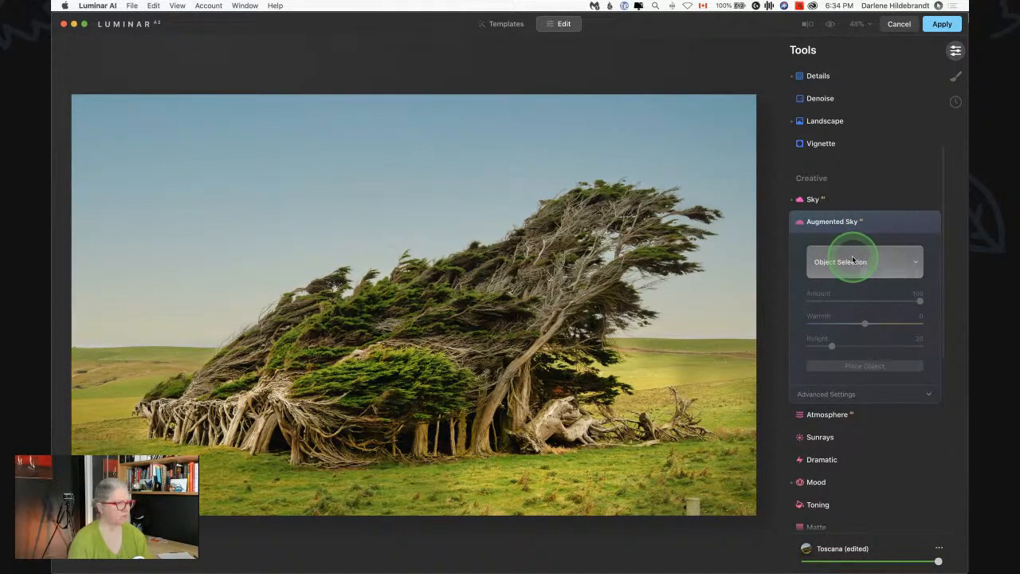
pyautogui.click(852, 260)
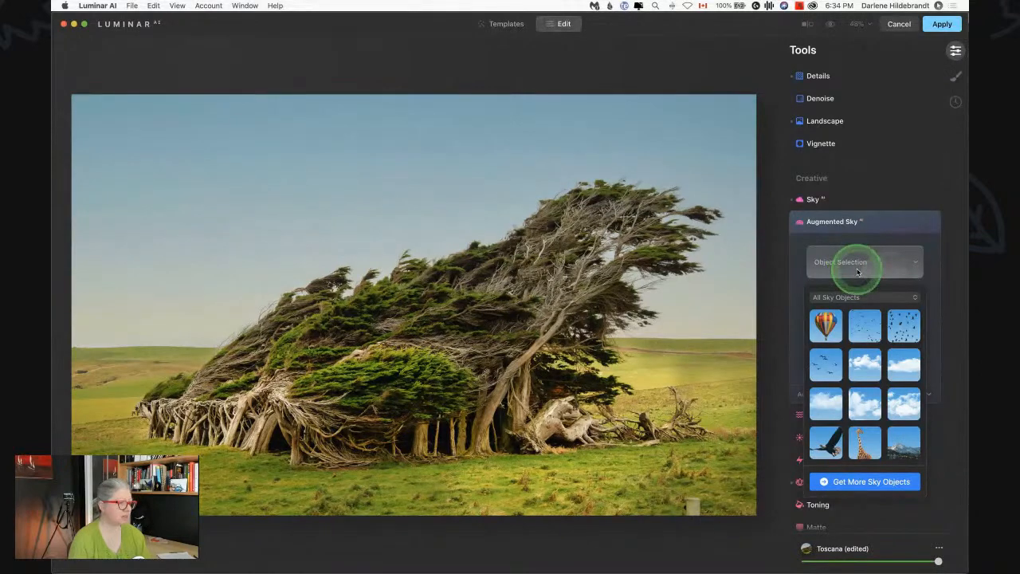
pyautogui.click(827, 365)
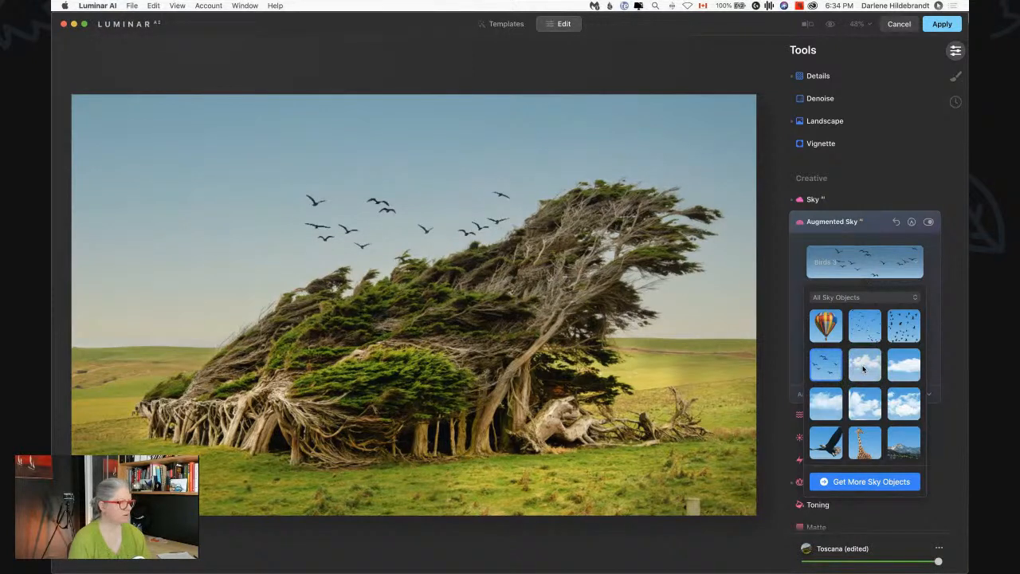
pyautogui.click(861, 369)
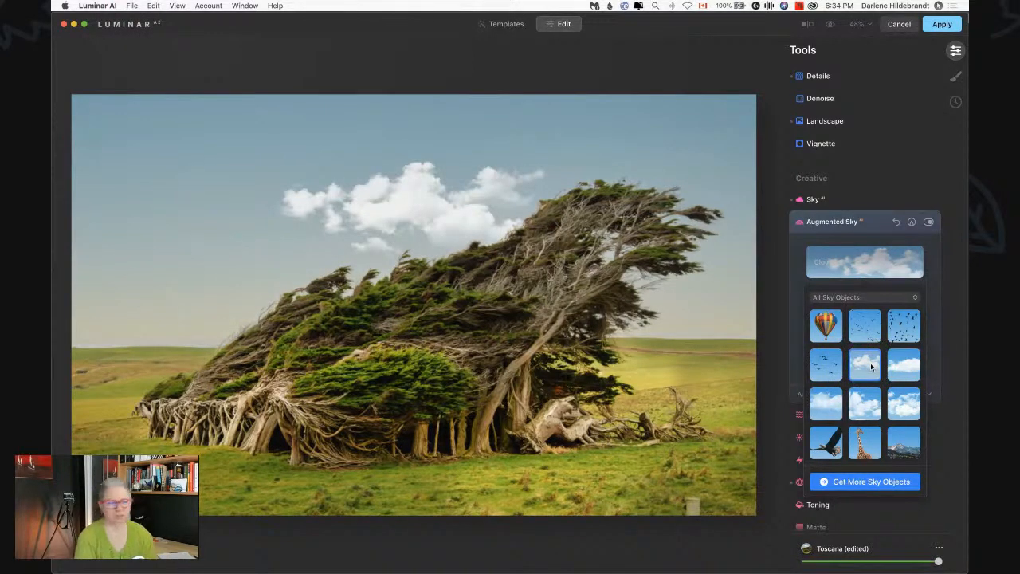
pyautogui.click(786, 268)
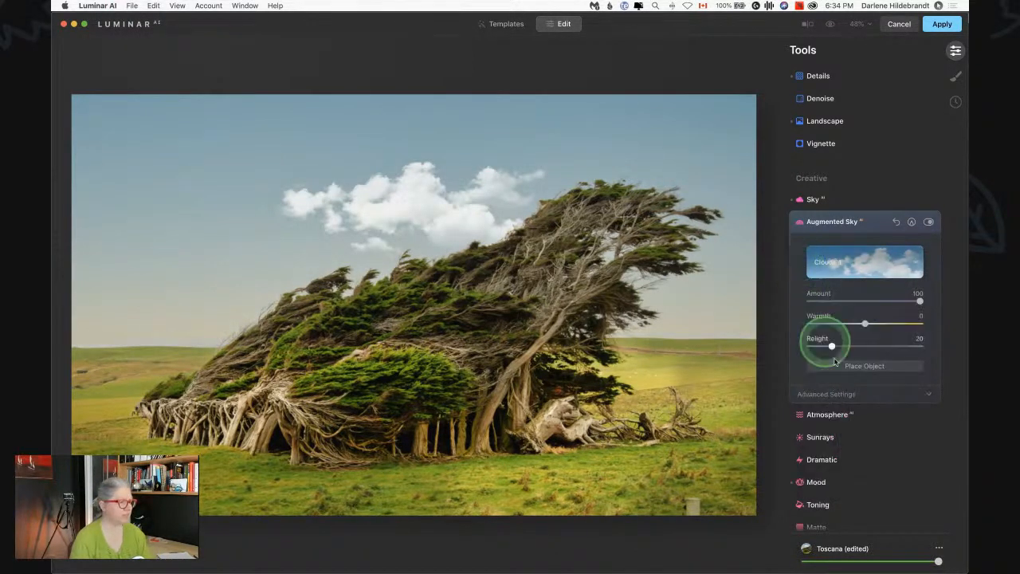
# Step: Show the advanced Augmented Sky settings and move the cloud object into the upper-left part of the sky
pyautogui.click(855, 396)
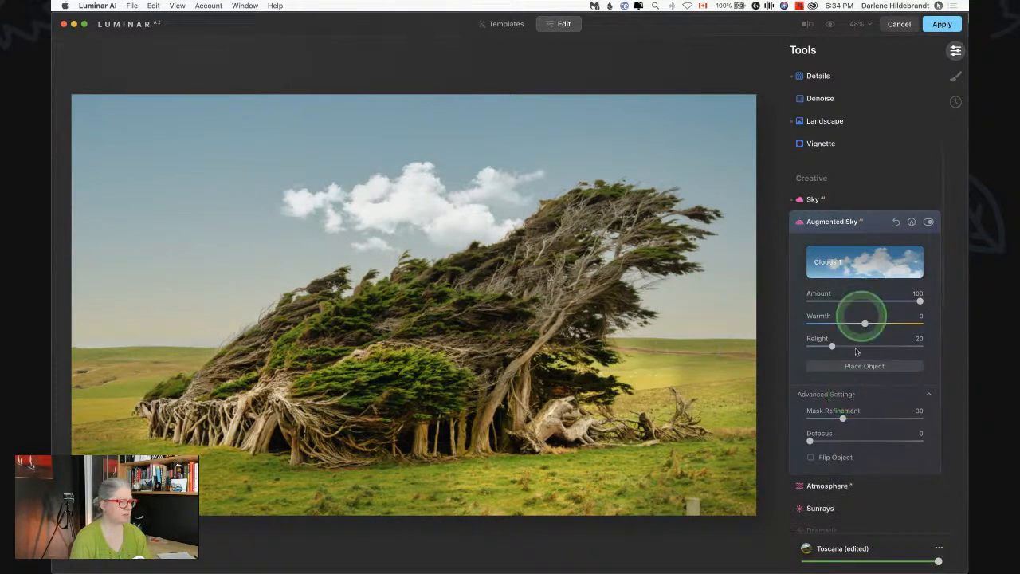
pyautogui.click(868, 368)
pyautogui.moveTo(410, 212); pyautogui.dragTo(262, 196)
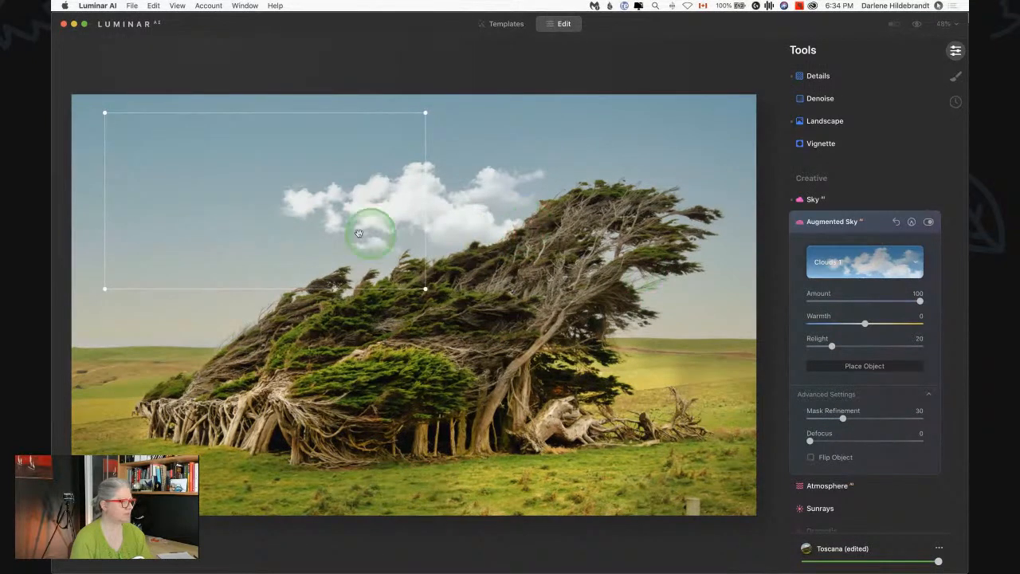
pyautogui.moveTo(262, 204); pyautogui.dragTo(245, 201)
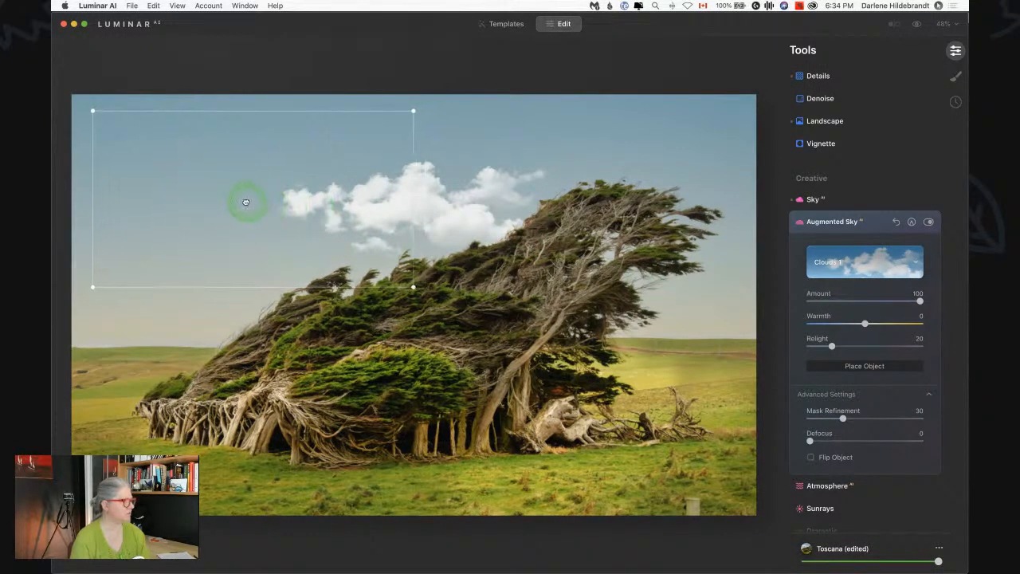
pyautogui.click(864, 367)
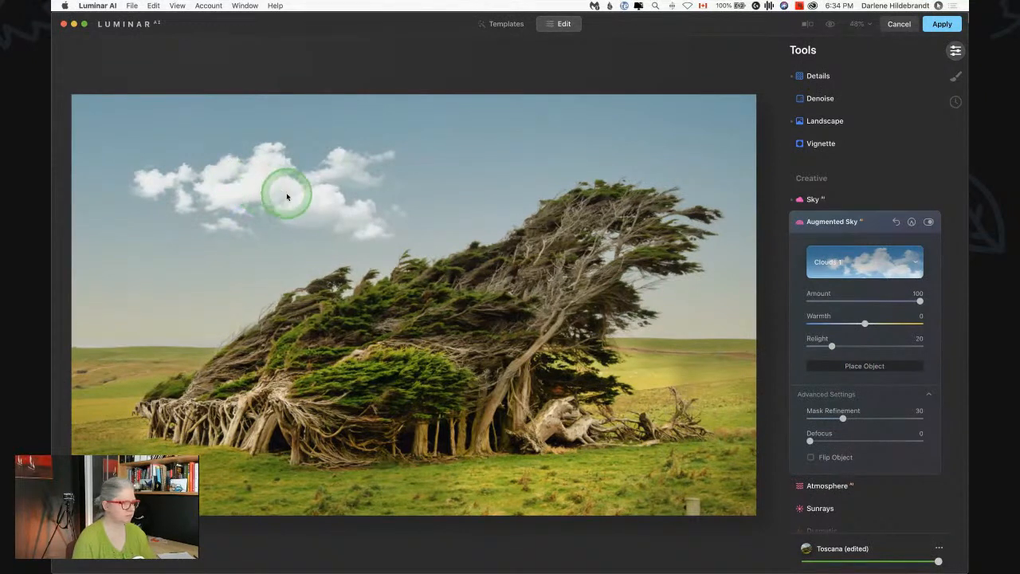
# Step: Scale the cloud object down from its lower-right corner and finish placing it
pyautogui.click(306, 208)
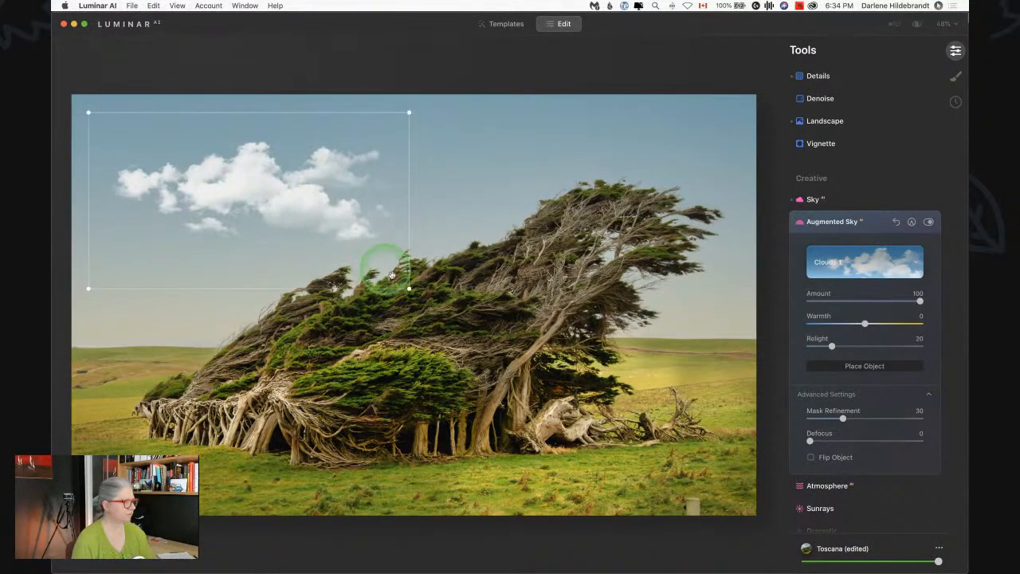
pyautogui.moveTo(409, 289); pyautogui.dragTo(355, 260)
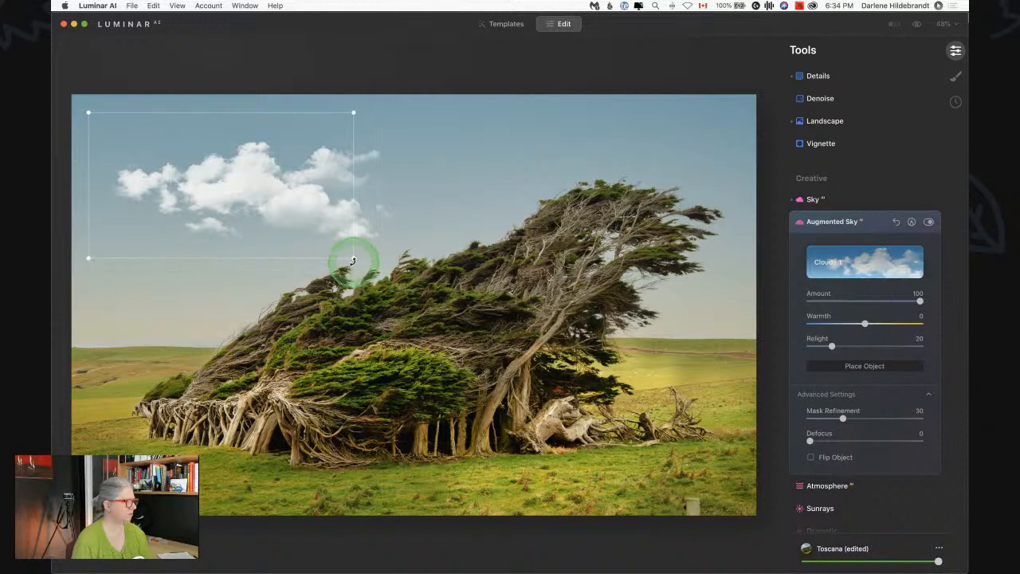
pyautogui.click(856, 367)
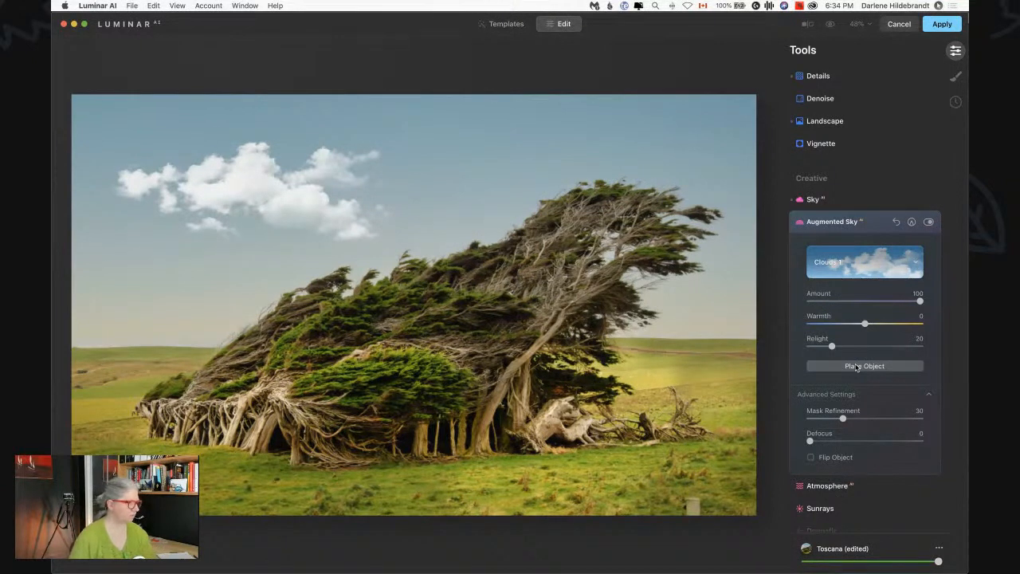
# Step: Add a Vignette with Amount -70, Size 25, Roundness 23 and Feather -100
pyautogui.click(829, 145)
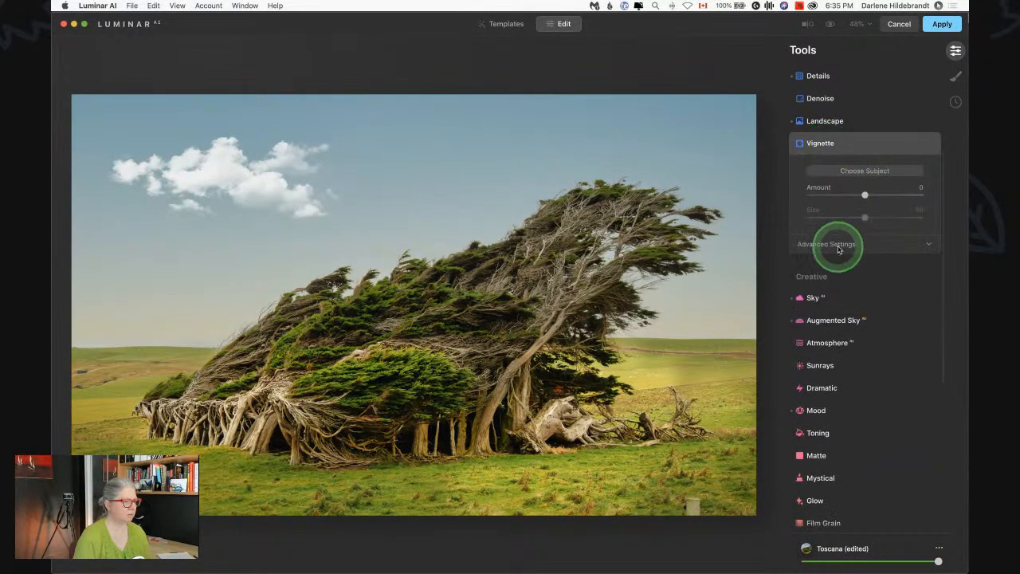
pyautogui.moveTo(864, 196); pyautogui.dragTo(826, 195)
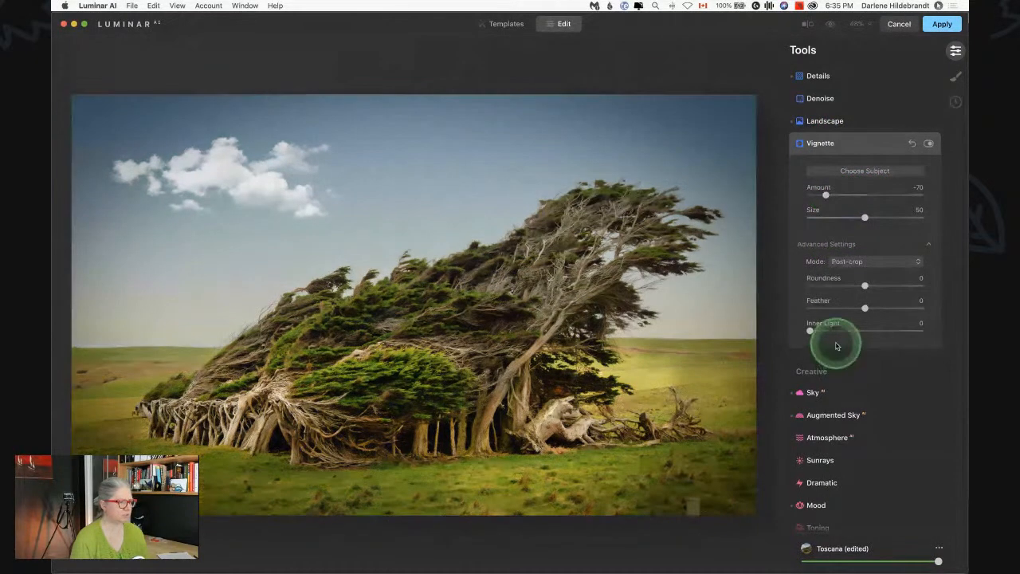
pyautogui.moveTo(865, 308); pyautogui.dragTo(756, 296)
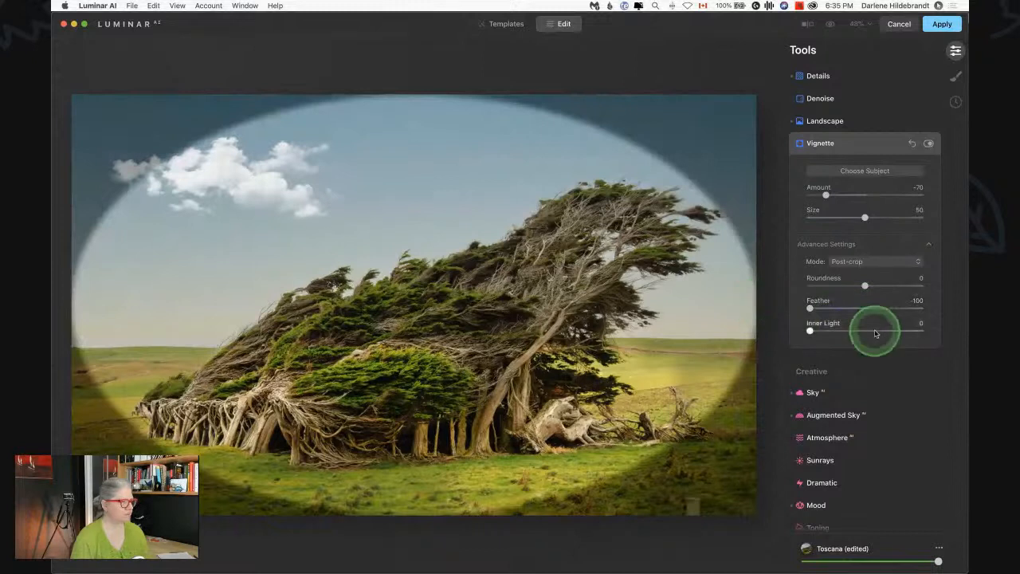
pyautogui.moveTo(865, 285); pyautogui.dragTo(878, 287)
pyautogui.moveTo(865, 217); pyautogui.dragTo(838, 216)
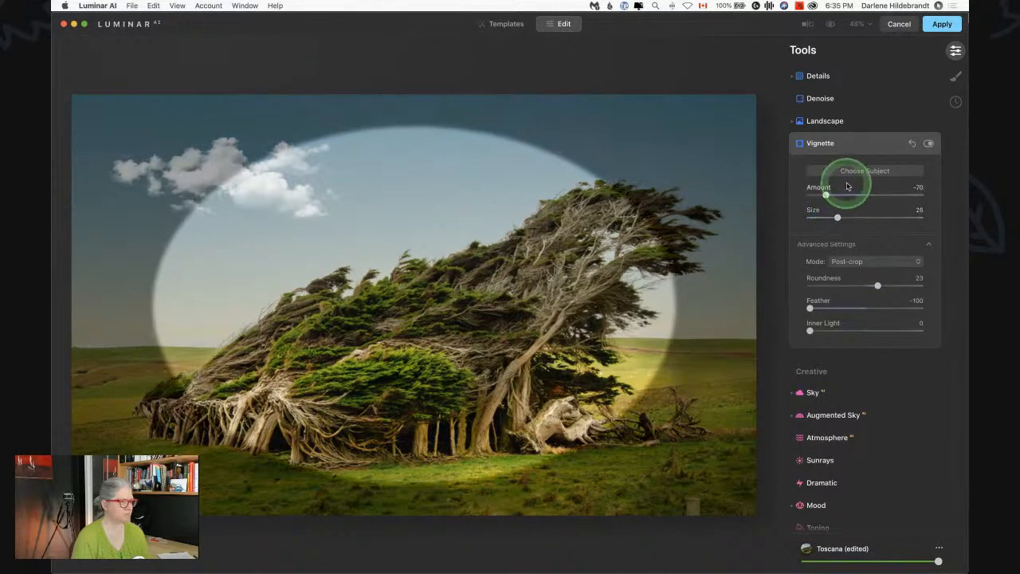
# Step: Choose the vignette's subject by centring it on the middle of the windswept tree, slightly right of the image centre
pyautogui.click(865, 169)
pyautogui.click(478, 322)
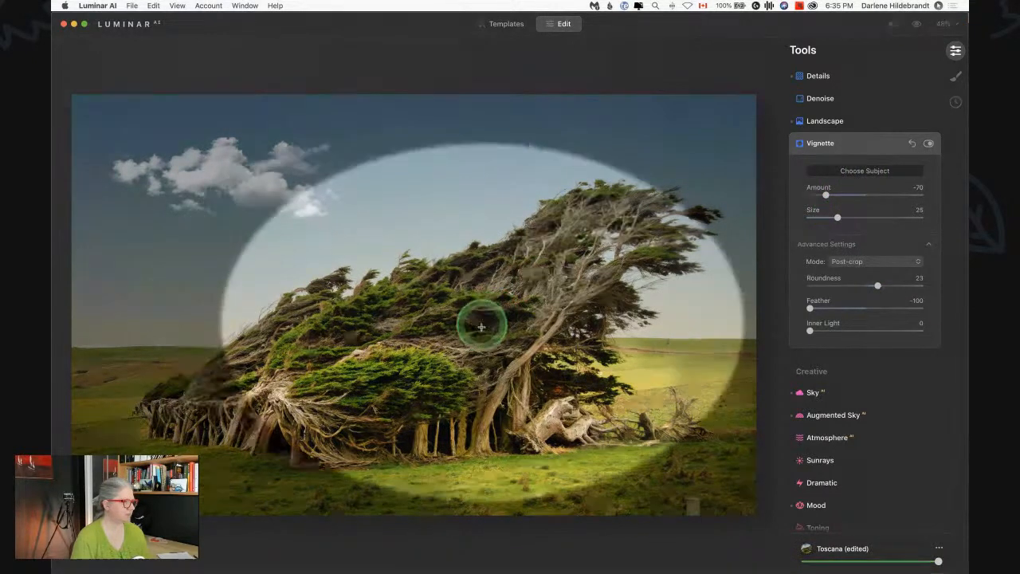
pyautogui.click(458, 325)
pyautogui.click(505, 326)
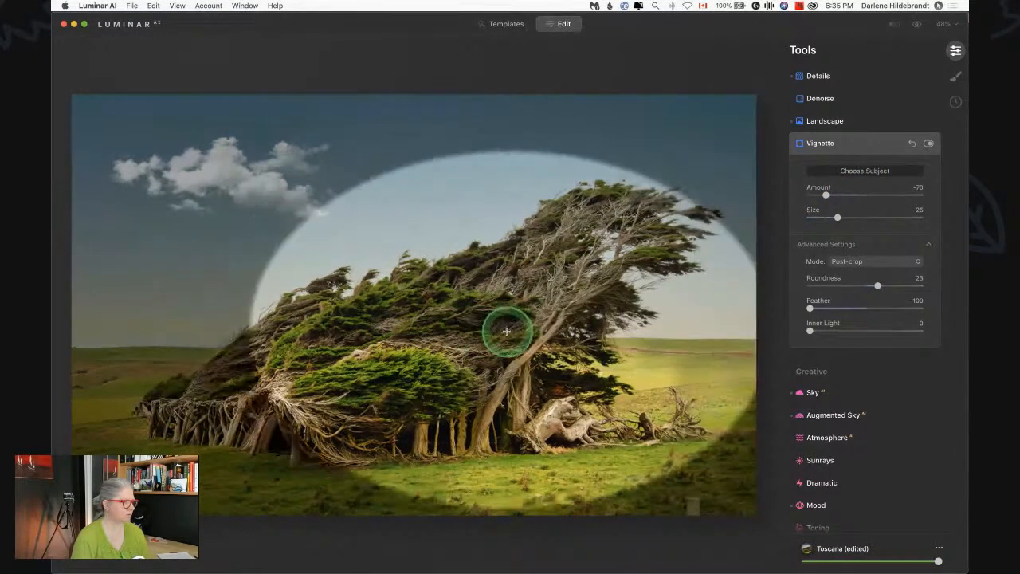
pyautogui.click(509, 319)
pyautogui.click(484, 323)
pyautogui.click(504, 315)
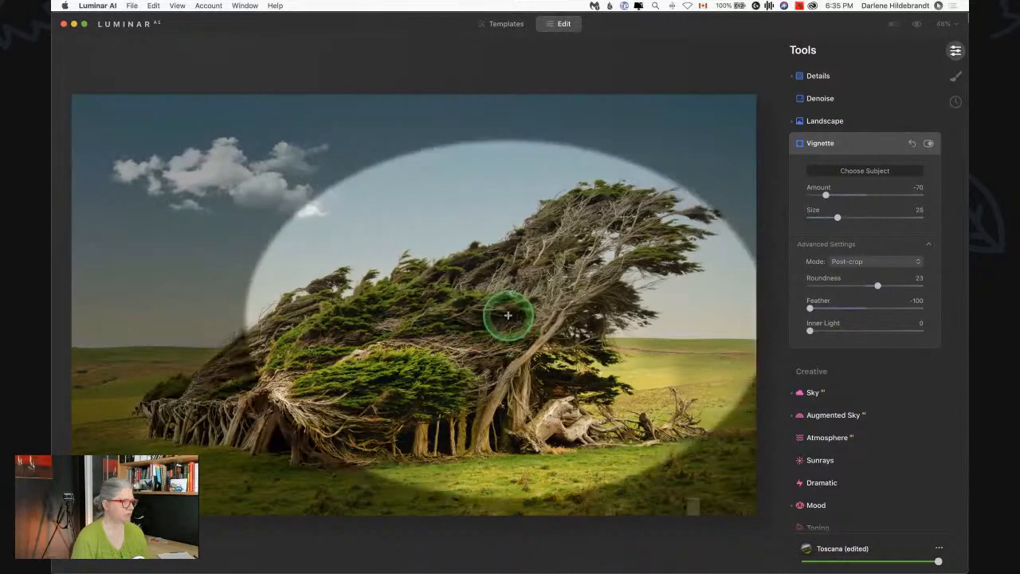
pyautogui.click(514, 314)
# Step: Soften the vignette by setting its Feather to 33 and weakening its darkening Amount
pyautogui.moveTo(810, 308); pyautogui.dragTo(883, 307)
pyautogui.click(825, 194)
pyautogui.moveTo(827, 196); pyautogui.dragTo(847, 197)
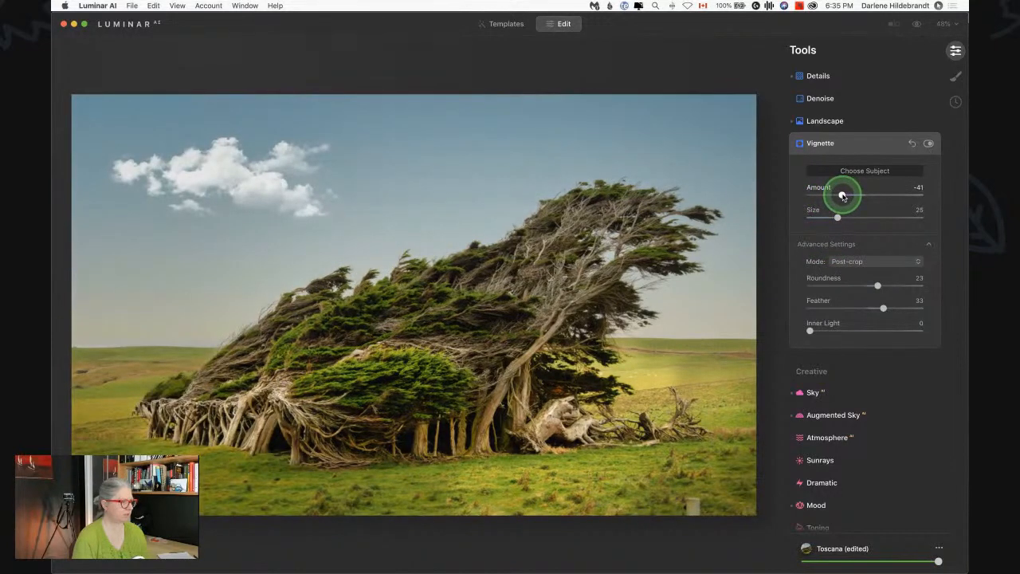
pyautogui.click(861, 144)
# Step: Set the overall Saturation in the Color adjustments to -3
pyautogui.scroll(5, 858, 214)
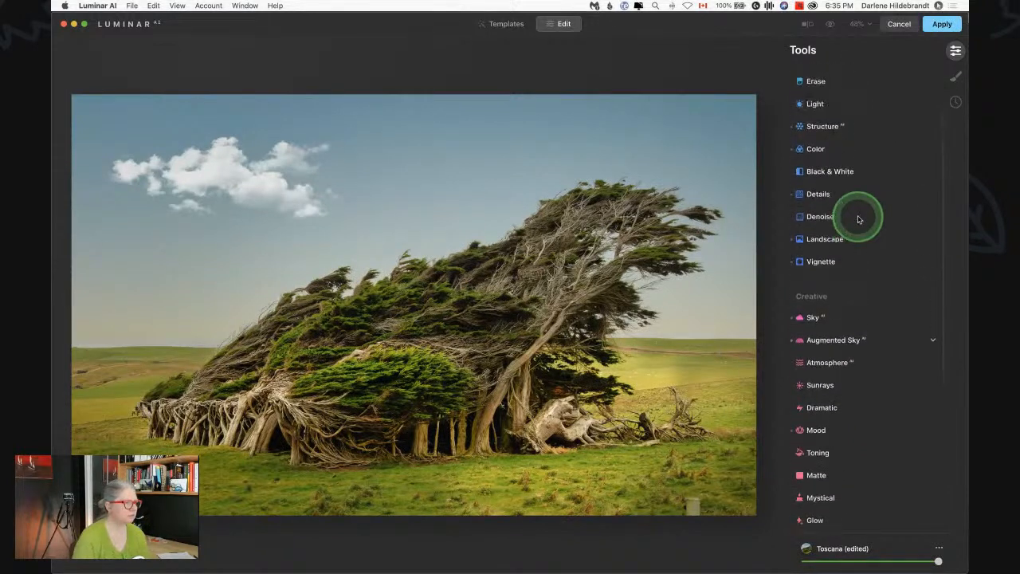
pyautogui.click(830, 204)
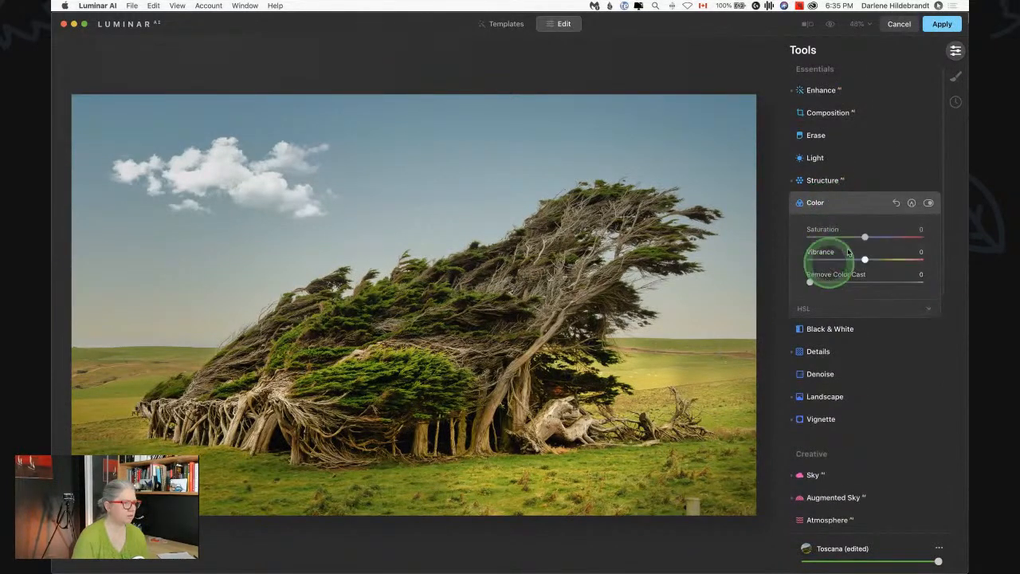
pyautogui.moveTo(862, 238); pyautogui.dragTo(860, 237)
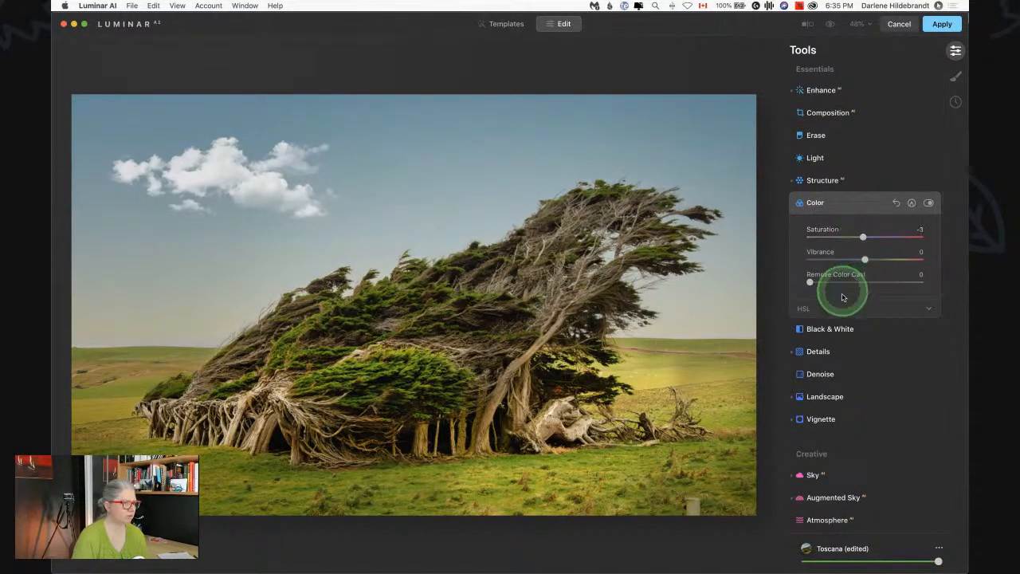
# Step: Check the HSL Luminance settings in Color, and set the Yellow Saturation to 8
pyautogui.click(843, 307)
pyautogui.click(833, 199)
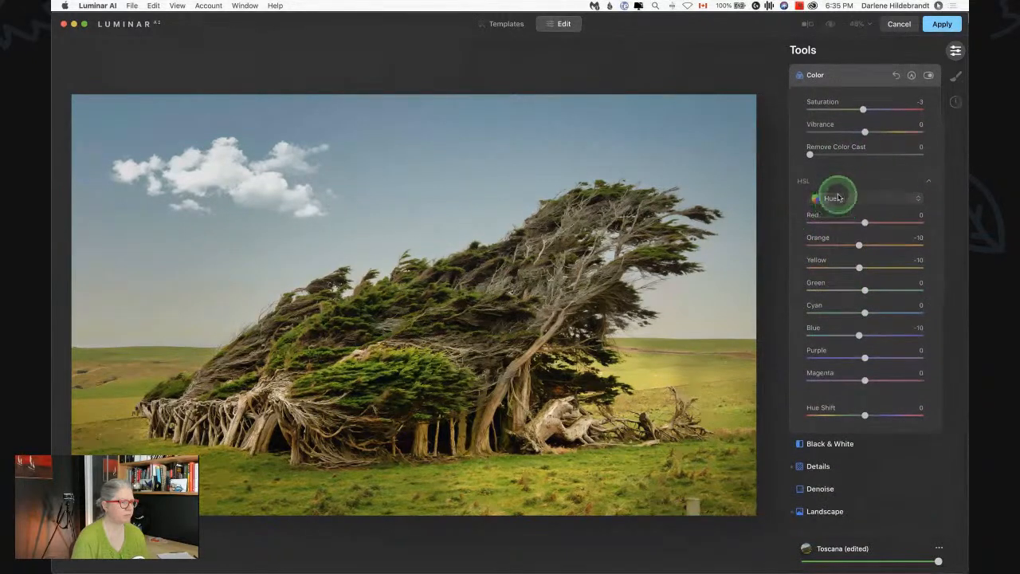
pyautogui.click(838, 234)
pyautogui.click(841, 200)
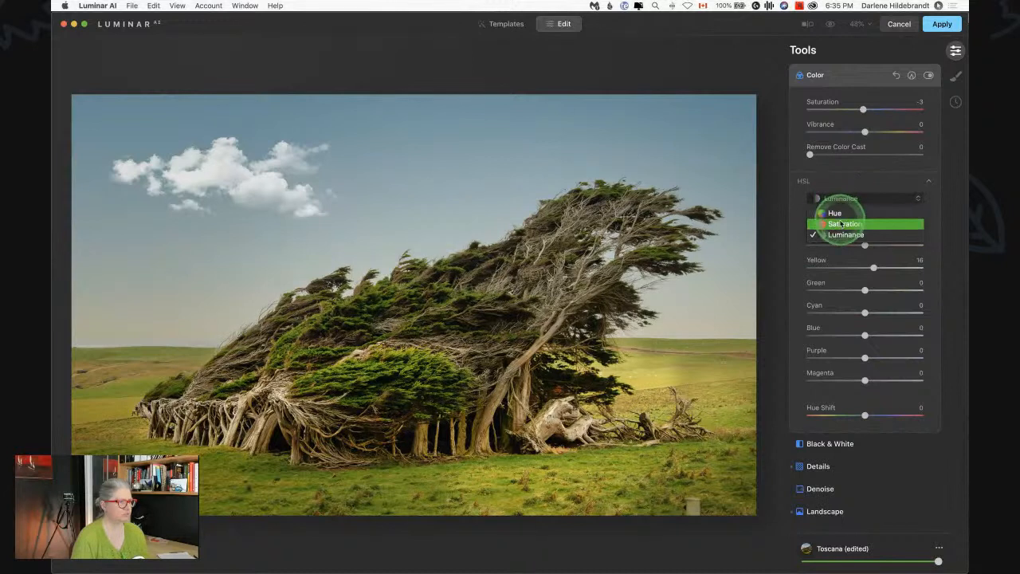
pyautogui.click(837, 225)
pyautogui.moveTo(876, 267); pyautogui.dragTo(876, 267)
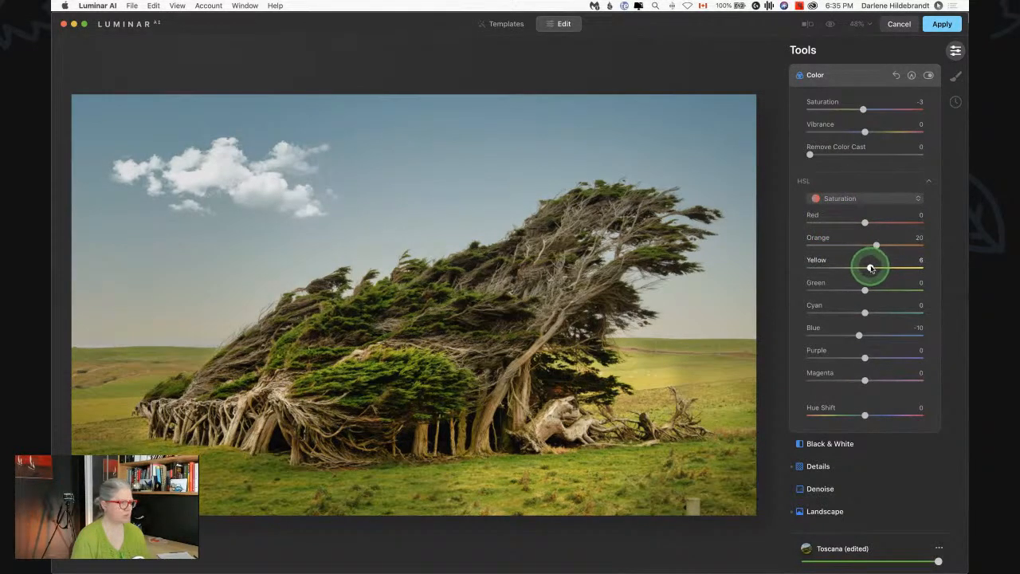
pyautogui.moveTo(870, 268); pyautogui.dragTo(874, 265)
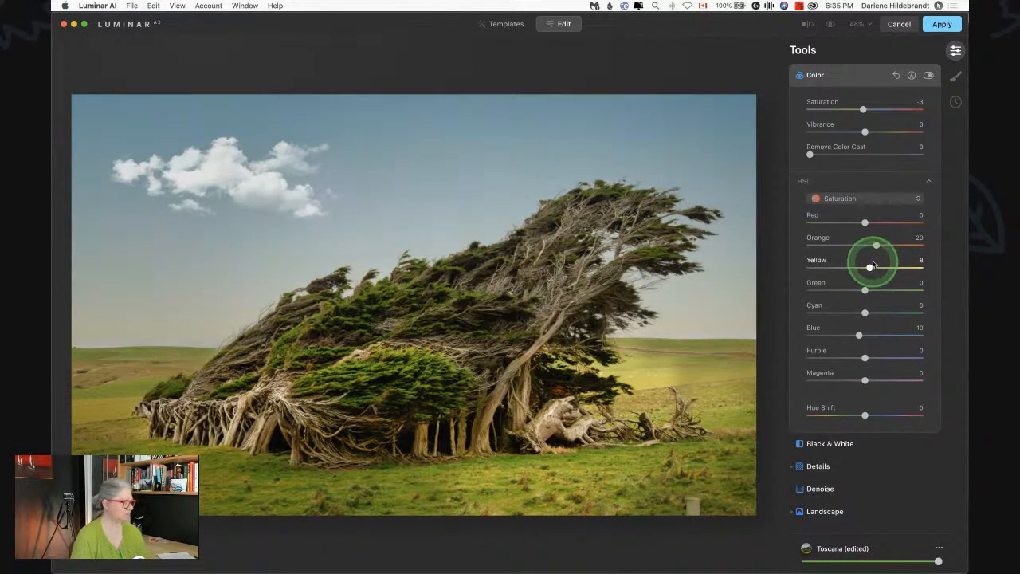
pyautogui.click(856, 76)
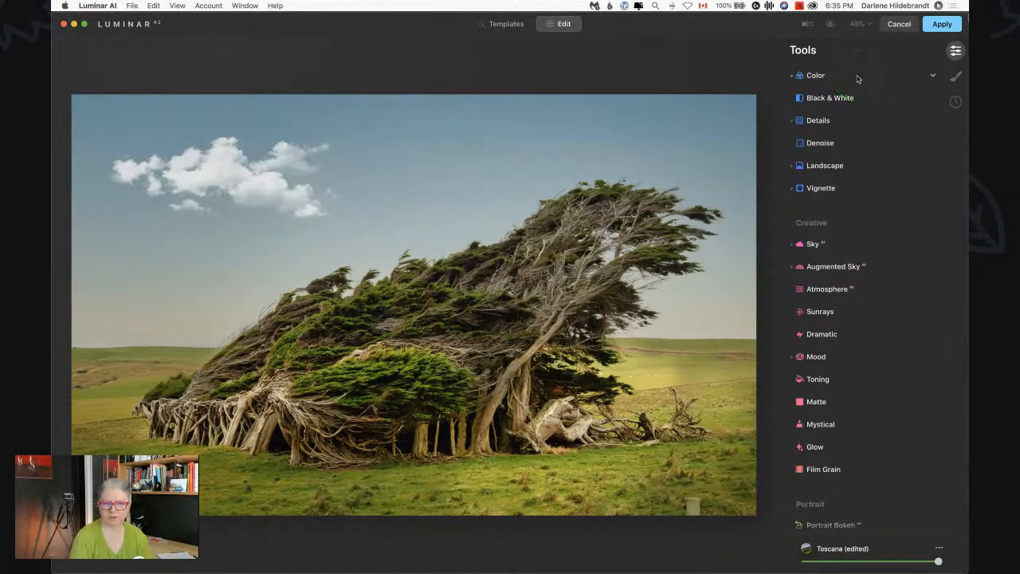
# Step: Compare the edited photo with added cloud and vignette against the original several times
pyautogui.press('\\')
pyautogui.press('\\')
pyautogui.press('\\')
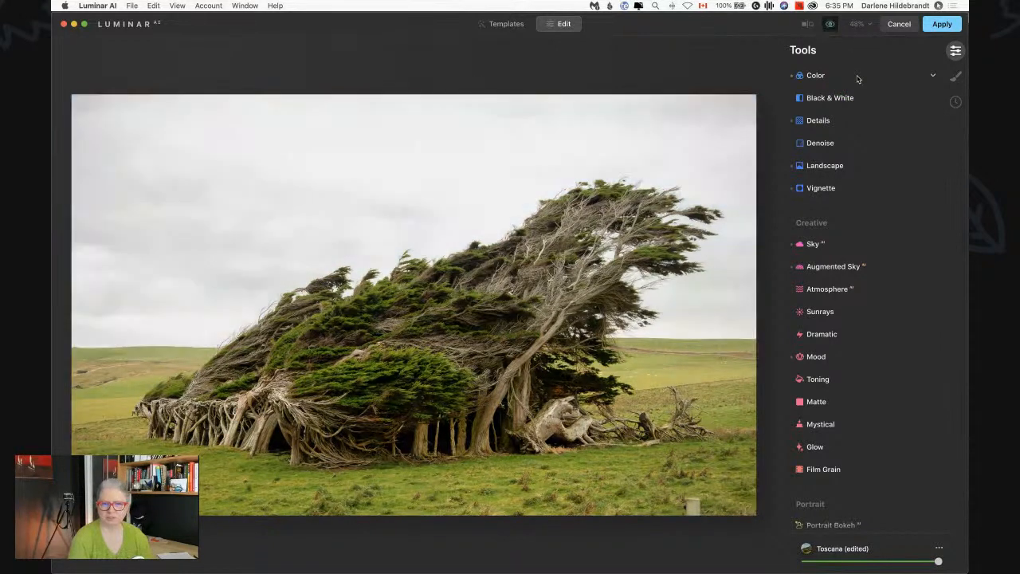
pyautogui.press('\\')
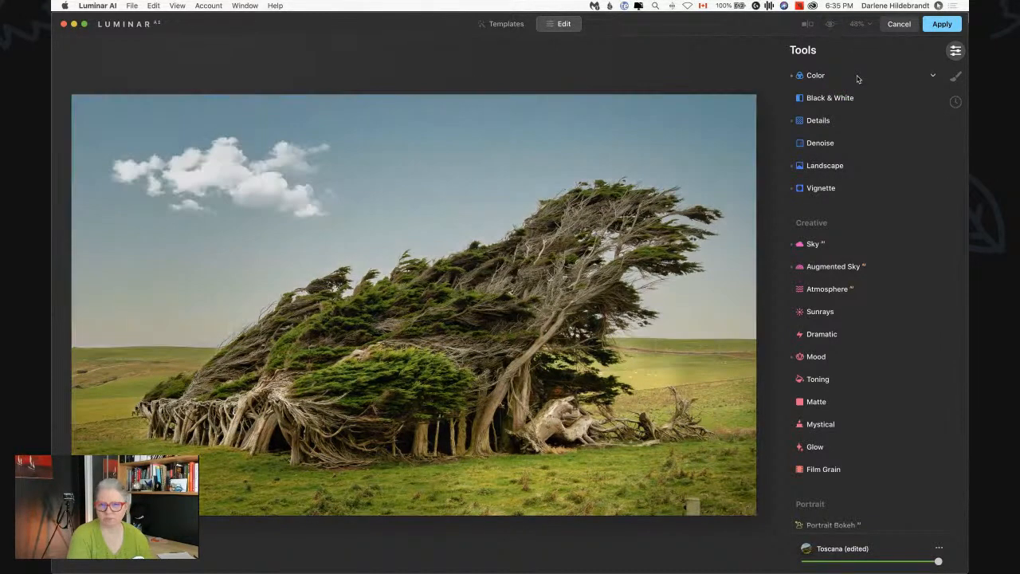
pyautogui.press('\\')
pyautogui.press('\\')
pyautogui.press('\\')
pyautogui.press('\\')
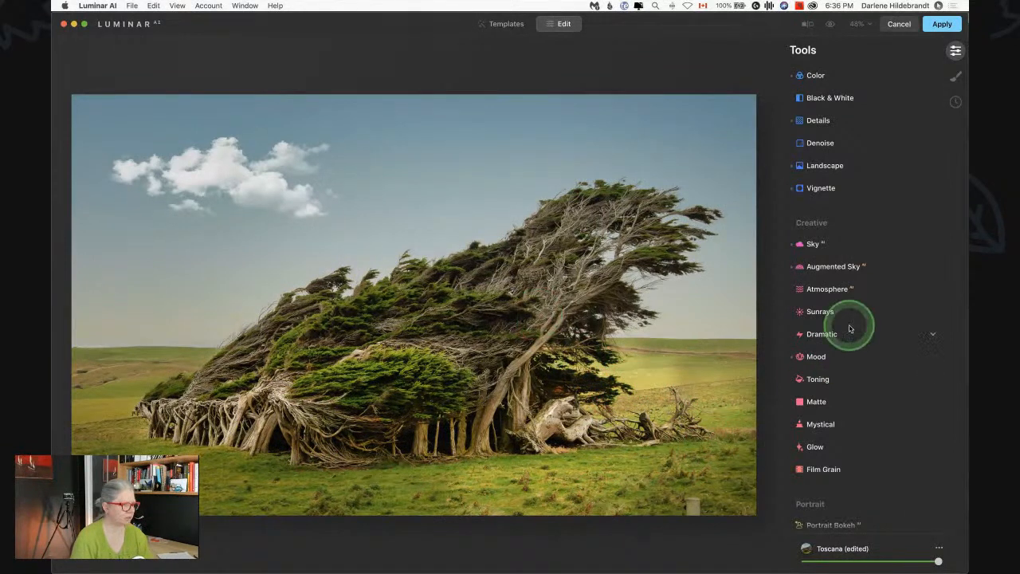
# Step: Review the applied tools and compare the photo with the Enhance adjustments switched off and on
pyautogui.scroll(-10, 850, 329)
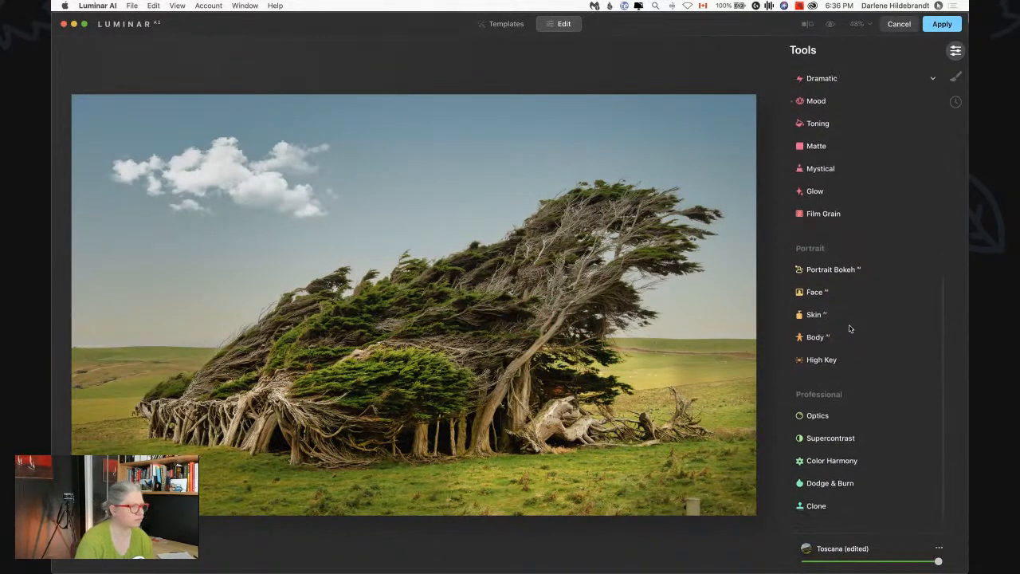
pyautogui.scroll(12, 850, 328)
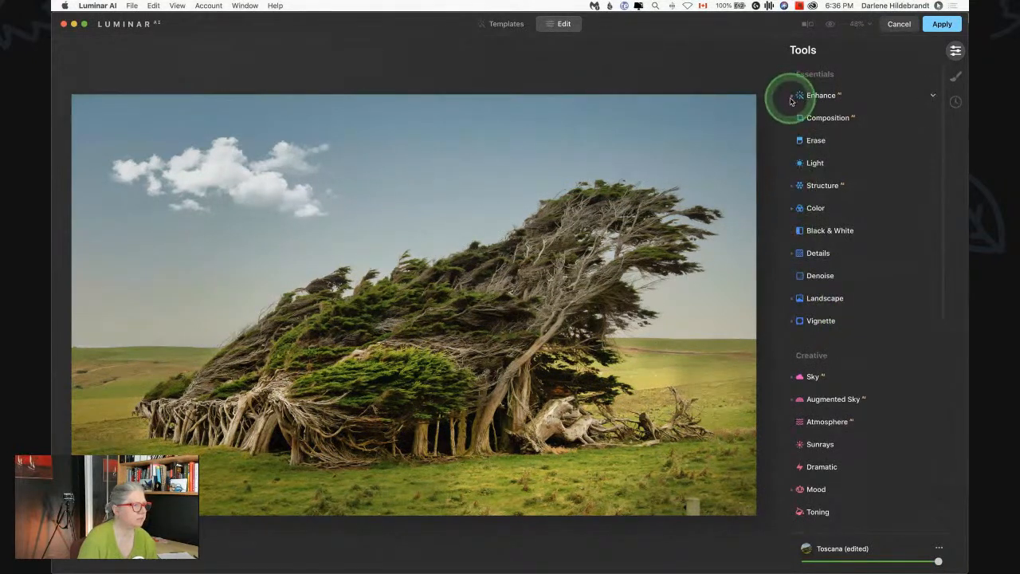
pyautogui.click(844, 166)
pyautogui.click(850, 166)
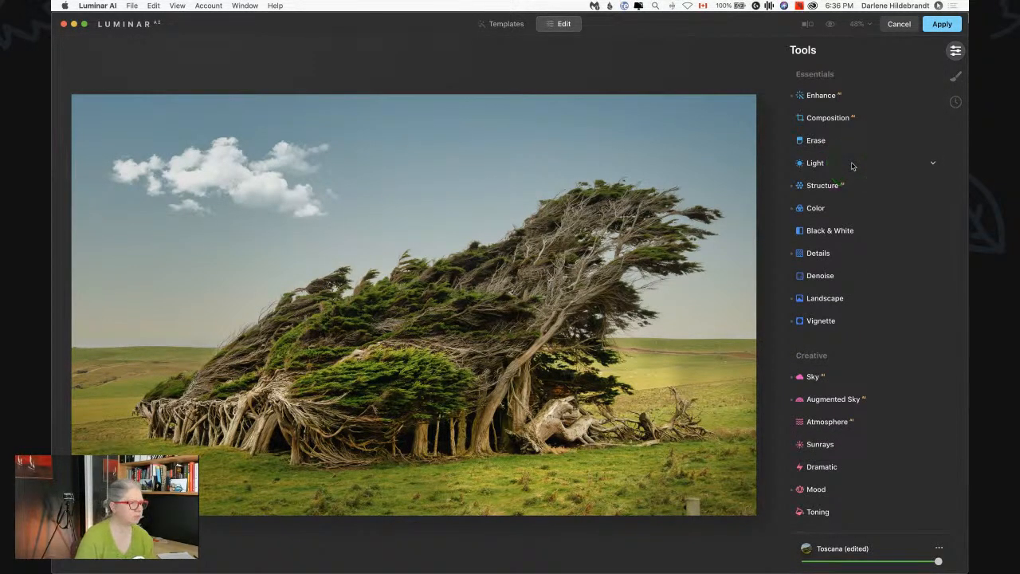
pyautogui.click(840, 207)
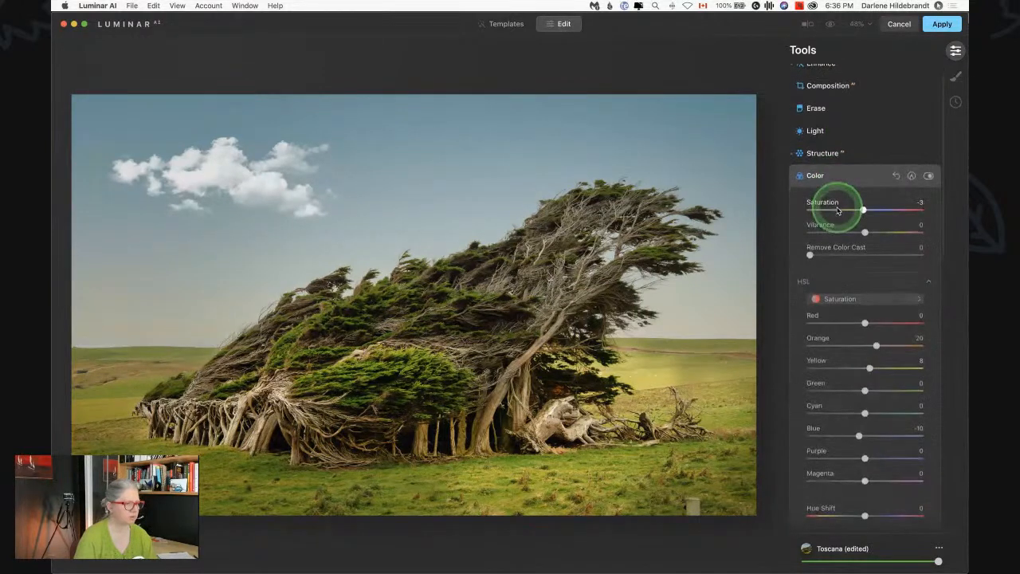
pyautogui.click(837, 94)
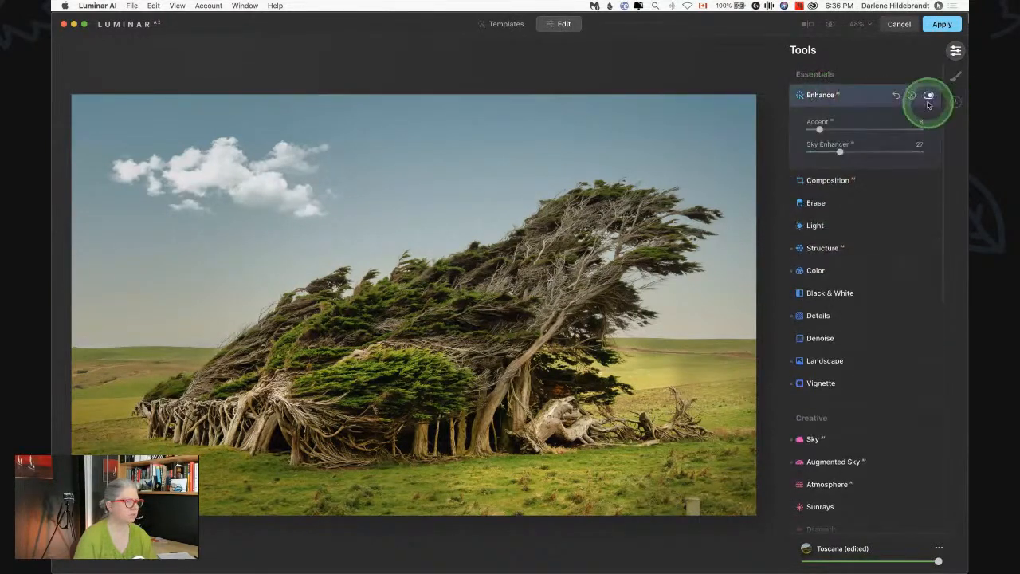
pyautogui.click(929, 95)
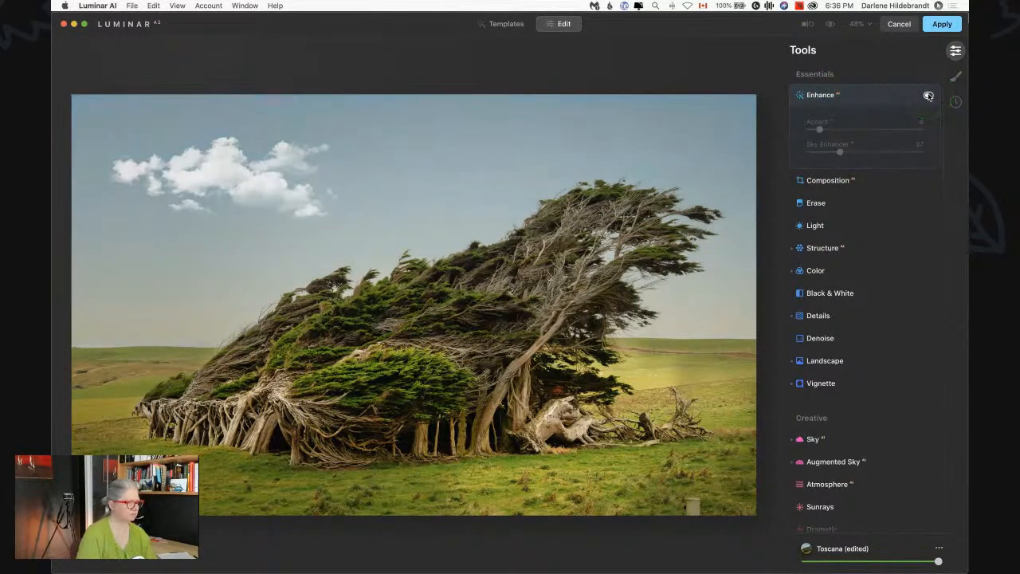
pyautogui.click(929, 95)
pyautogui.click(928, 95)
pyautogui.click(928, 96)
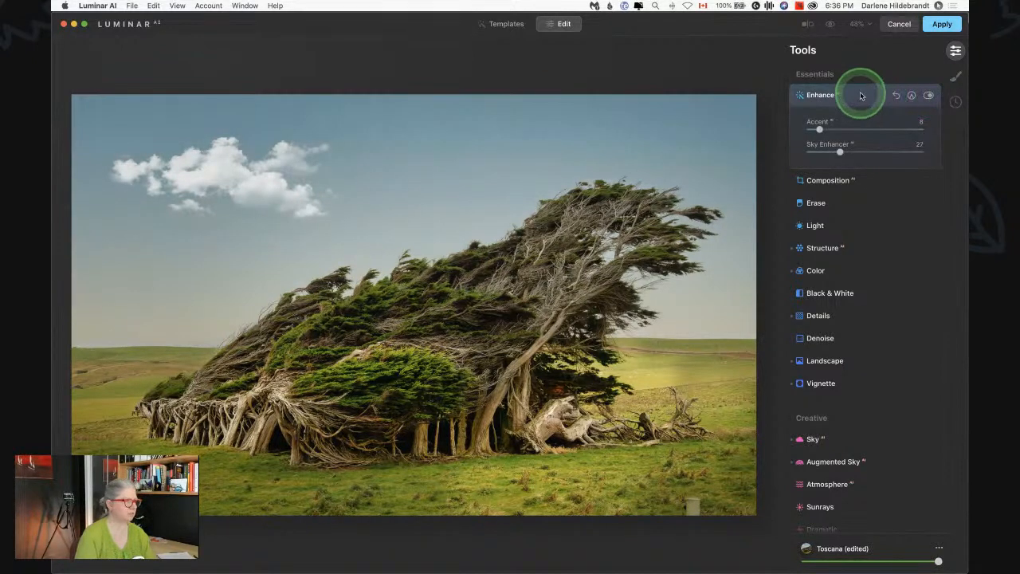
# Step: Compare the photo with and without the Structure adjustment
pyautogui.click(860, 95)
pyautogui.click(817, 184)
pyautogui.click(929, 184)
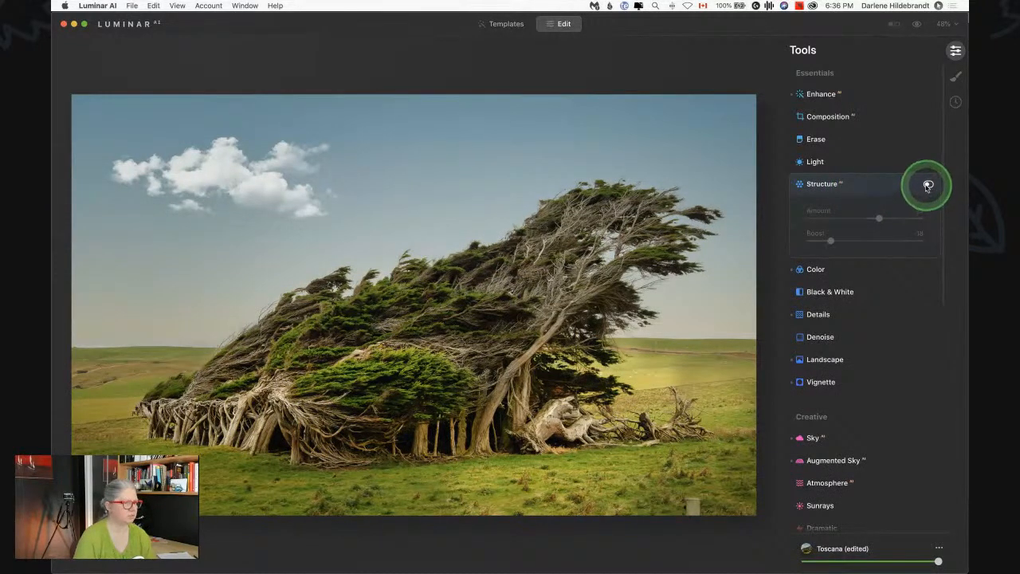
pyautogui.click(806, 177)
# Step: In Supercontrast, set Midtones Contrast to 17, Midtones Balance to -48, Highlights Contrast to 13 and Highlights Balance to -66
pyautogui.scroll(-2, 871, 188)
pyautogui.scroll(-6, 871, 188)
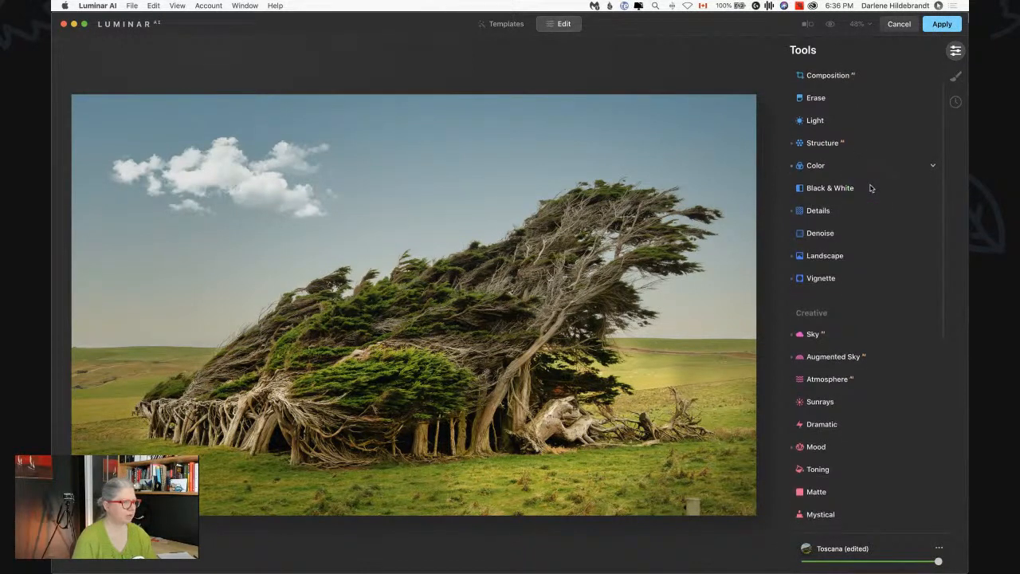
pyautogui.scroll(-12, 871, 188)
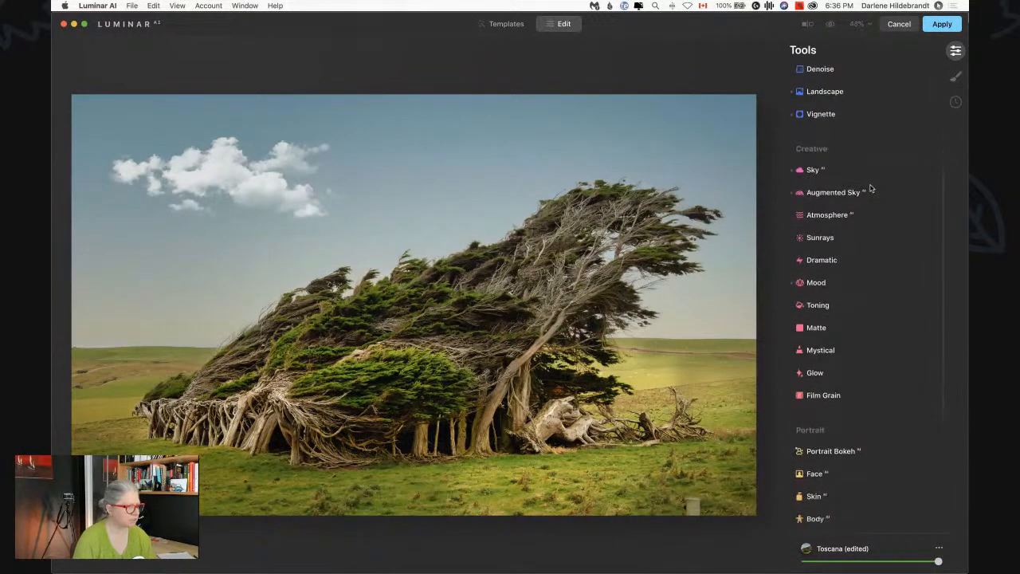
pyautogui.click(817, 439)
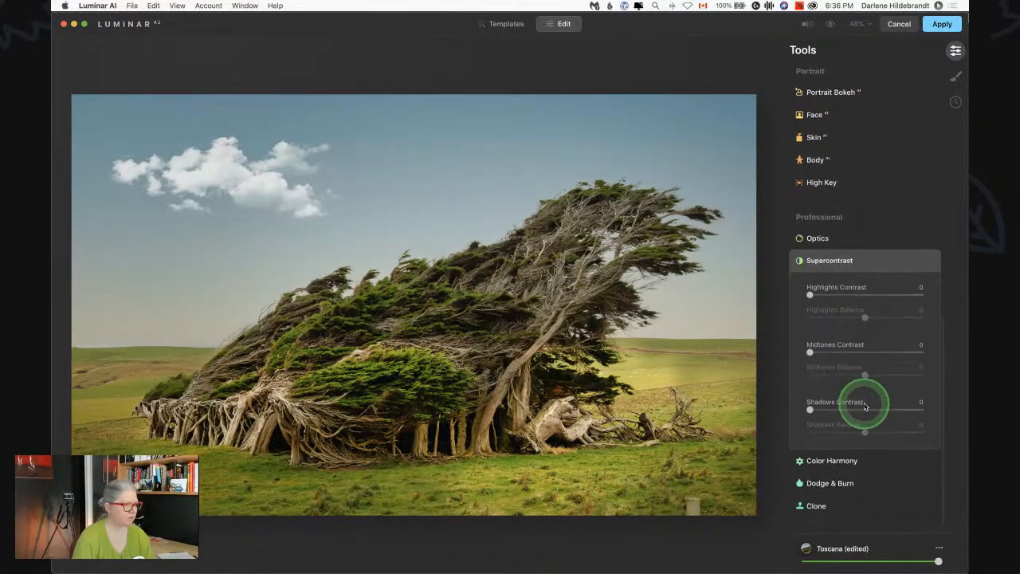
pyautogui.click(843, 463)
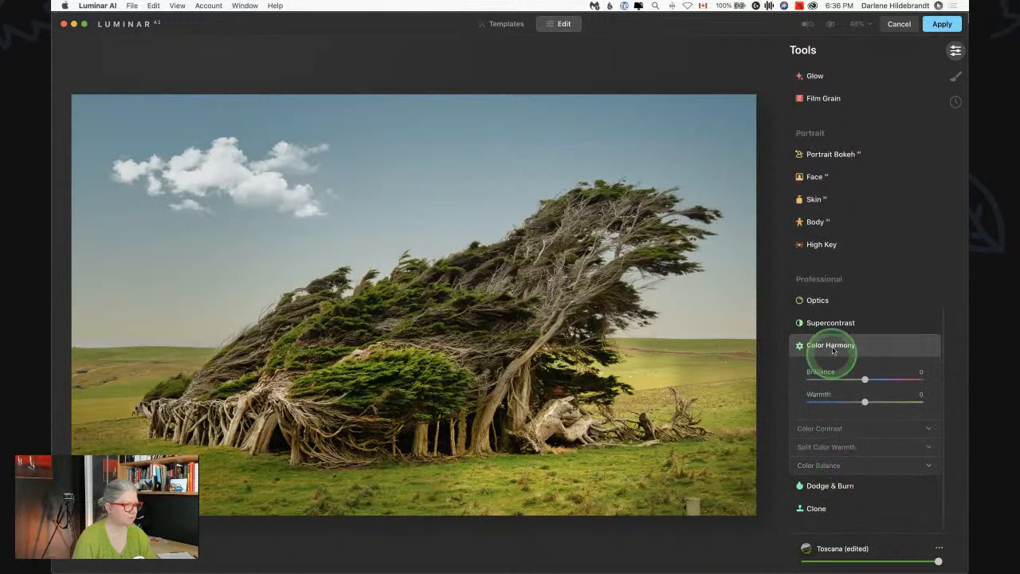
pyautogui.click(829, 322)
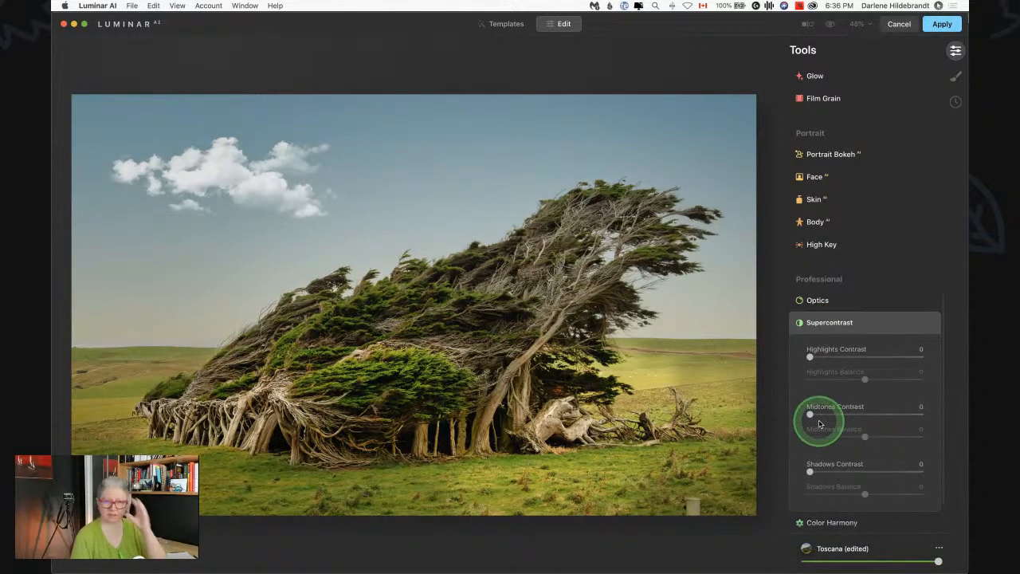
pyautogui.moveTo(813, 416); pyautogui.dragTo(854, 413)
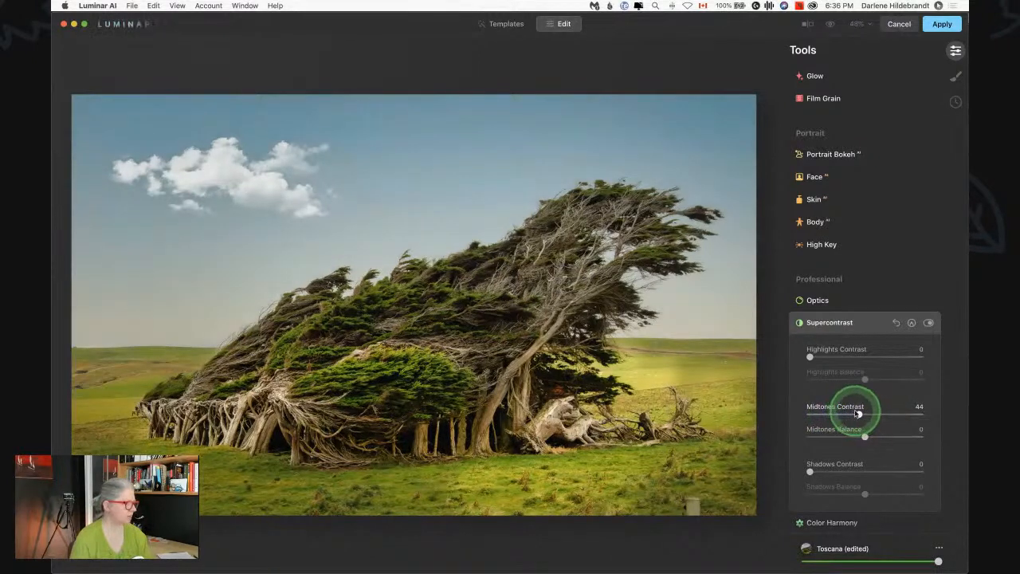
pyautogui.moveTo(810, 437)
pyautogui.mouseDown()
pyautogui.moveTo(904, 433)
pyautogui.moveTo(816, 433)
pyautogui.moveTo(862, 435)
pyautogui.moveTo(820, 412)
pyautogui.moveTo(877, 410)
pyautogui.moveTo(803, 413)
pyautogui.moveTo(865, 413)
pyautogui.moveTo(815, 435)
pyautogui.mouseUp()
pyautogui.moveTo(876, 434); pyautogui.dragTo(920, 438)
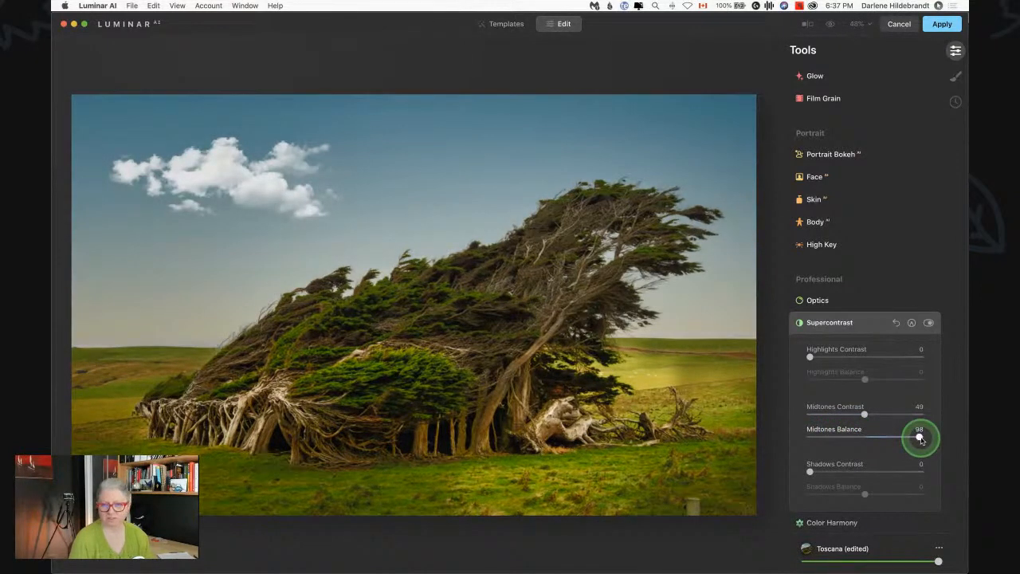
pyautogui.moveTo(905, 440); pyautogui.dragTo(830, 414)
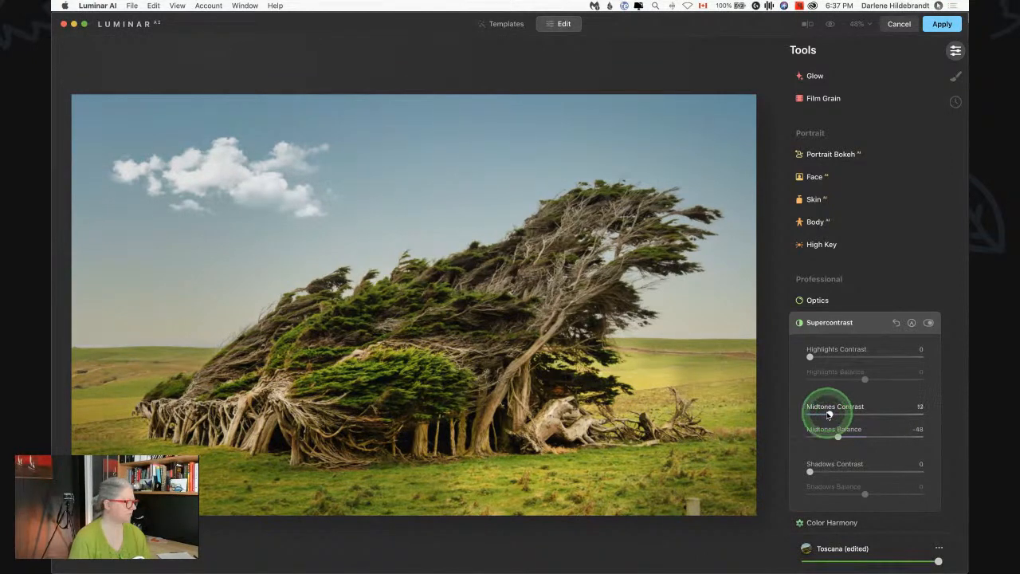
pyautogui.moveTo(811, 356)
pyautogui.mouseDown()
pyautogui.moveTo(861, 355)
pyautogui.moveTo(813, 377)
pyautogui.moveTo(906, 379)
pyautogui.moveTo(828, 380)
pyautogui.moveTo(858, 354)
pyautogui.moveTo(819, 358)
pyautogui.mouseUp()
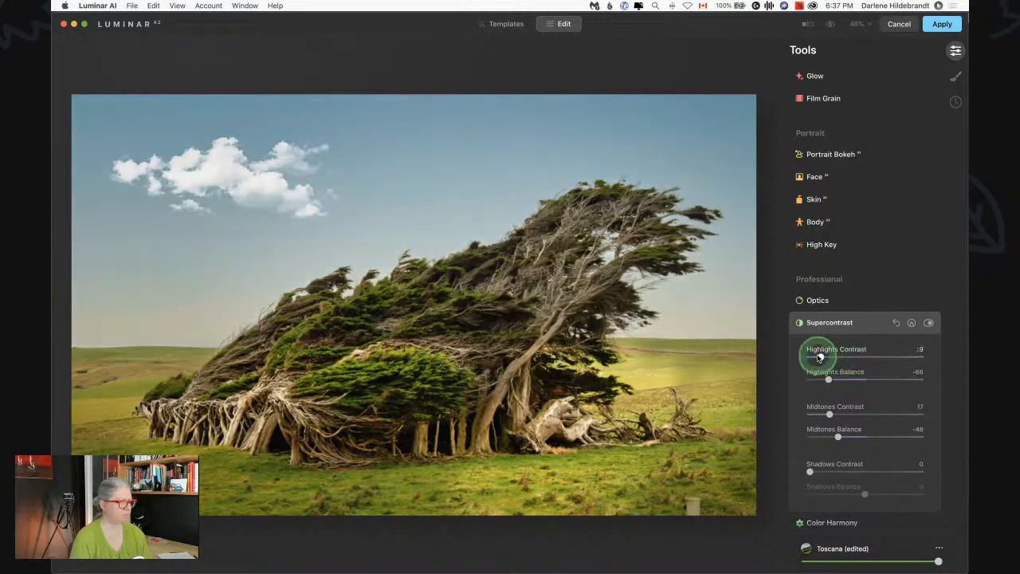
# Step: Compare the photo with and without the Supercontrast adjustments several times
pyautogui.click(929, 322)
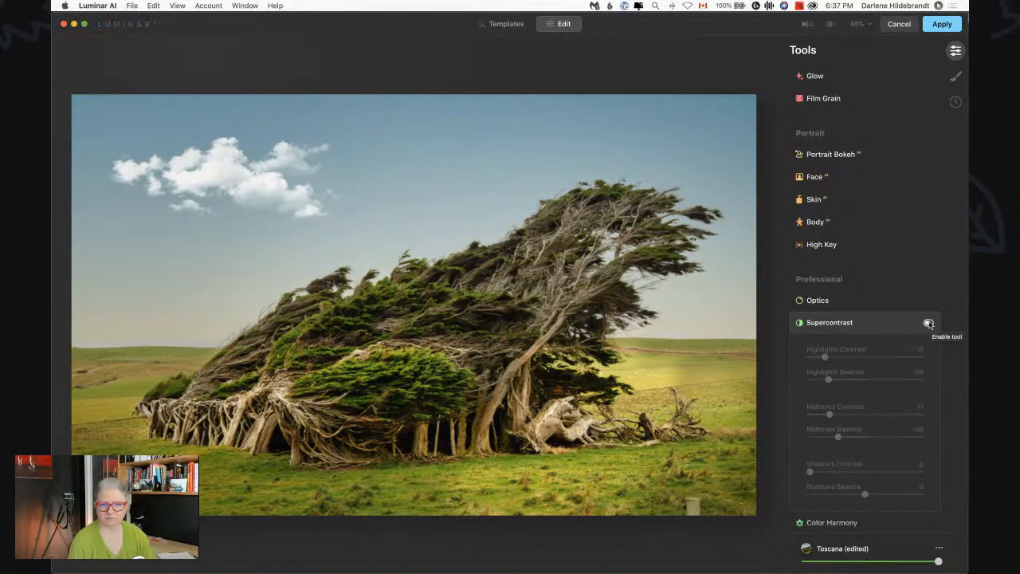
pyautogui.click(928, 322)
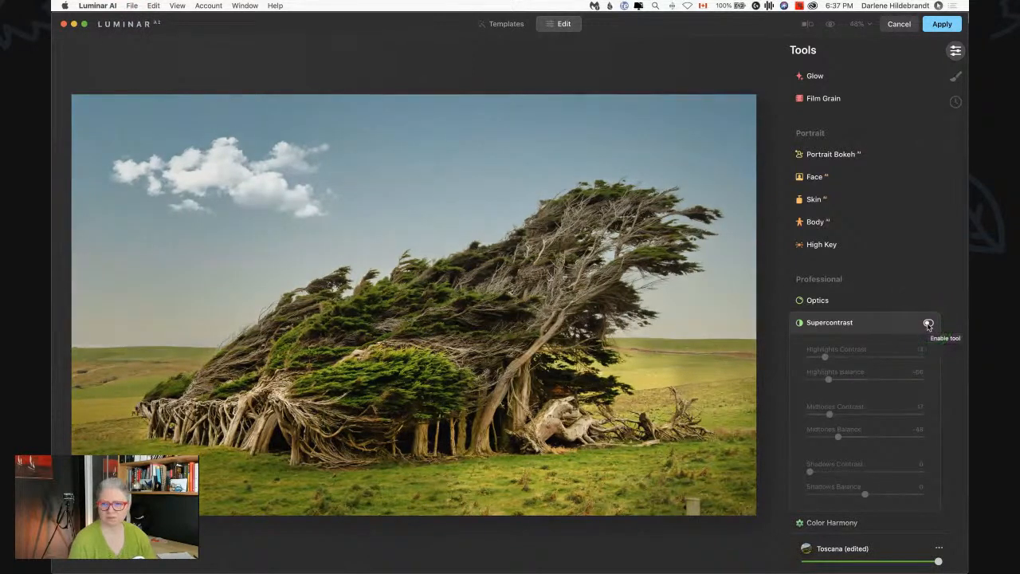
pyautogui.click(929, 324)
pyautogui.click(928, 324)
pyautogui.click(929, 325)
pyautogui.click(928, 325)
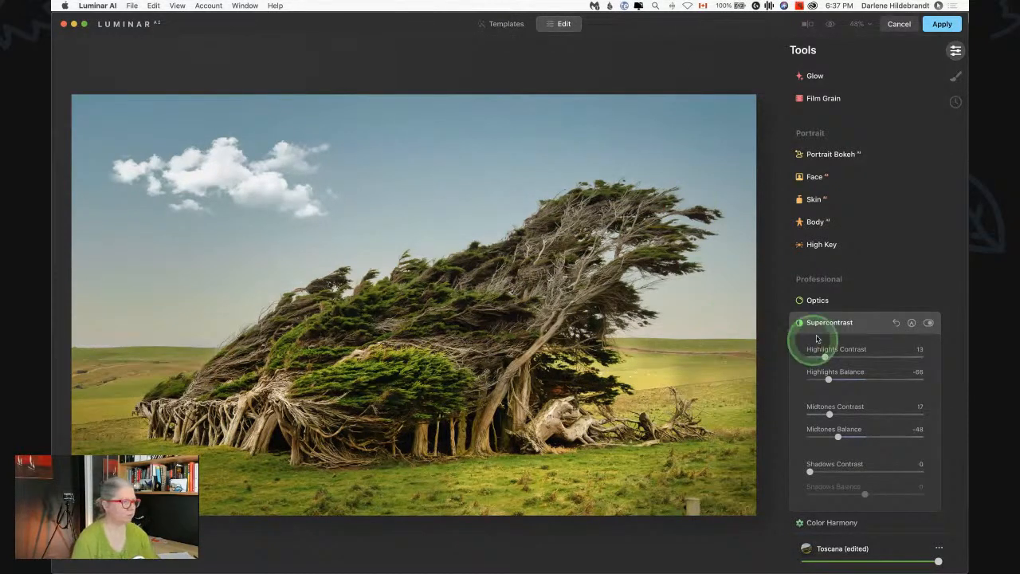
pyautogui.click(859, 322)
# Step: Replace the sky with the blue sky of streaky white clouds from DPM pack 1
pyautogui.scroll(5, 861, 323)
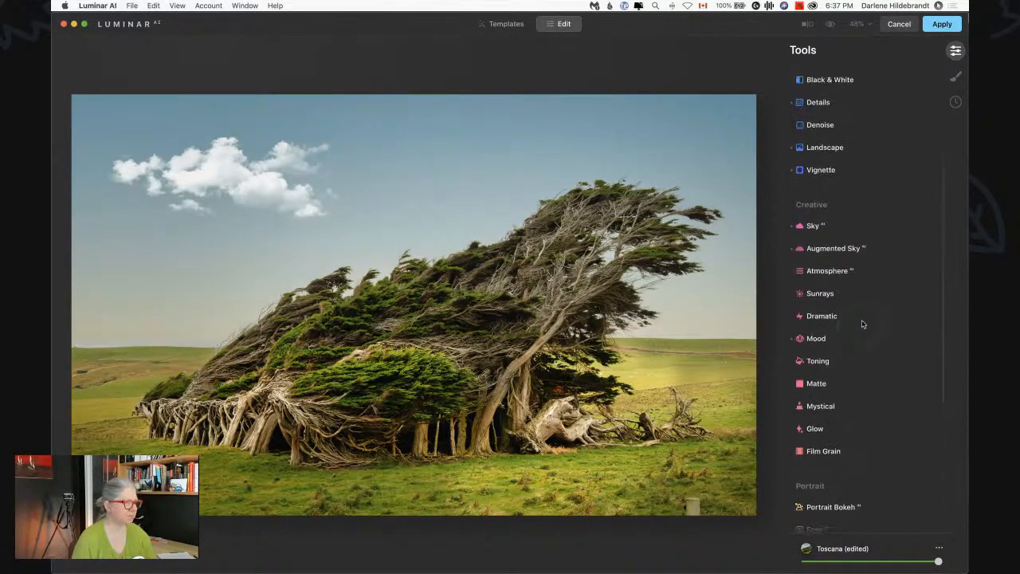
pyautogui.click(839, 254)
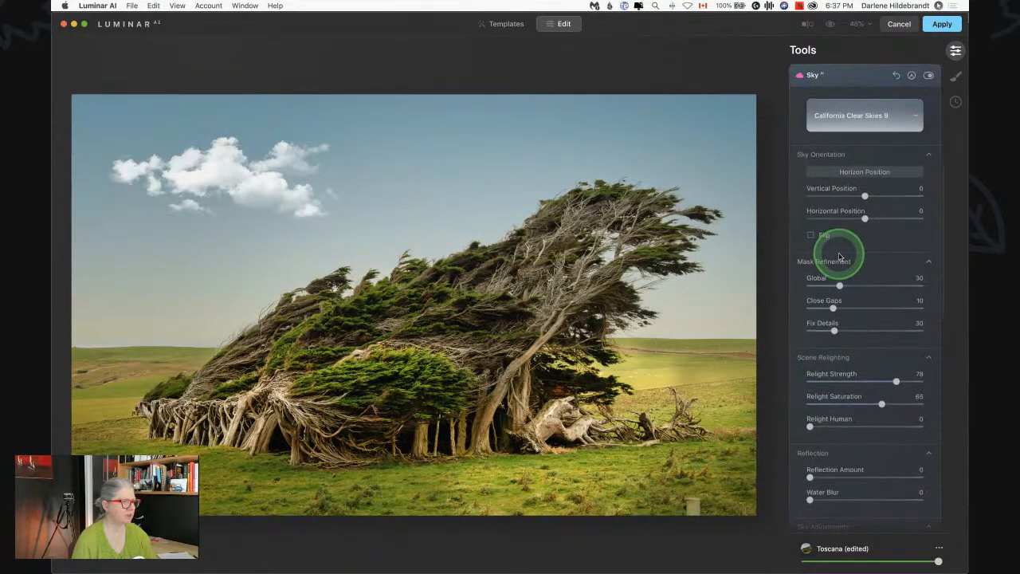
pyautogui.click(866, 115)
pyautogui.click(855, 150)
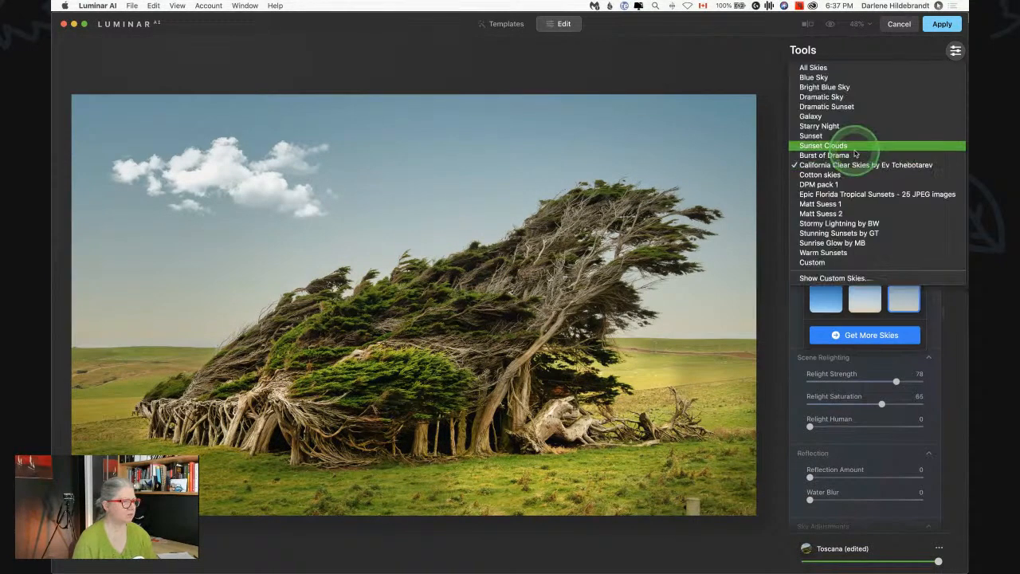
pyautogui.click(817, 184)
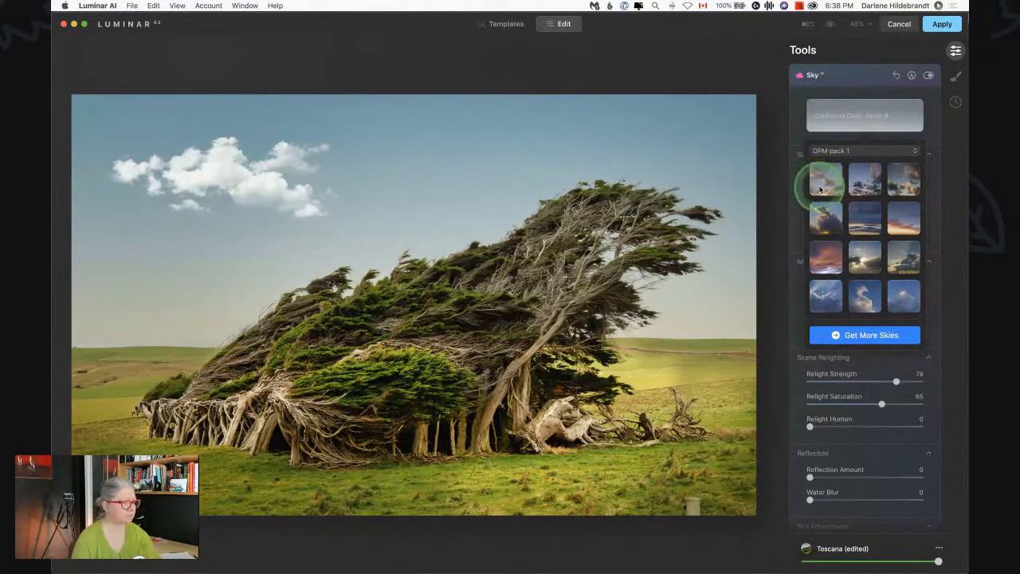
pyautogui.click(858, 189)
pyautogui.scroll(-5, 858, 189)
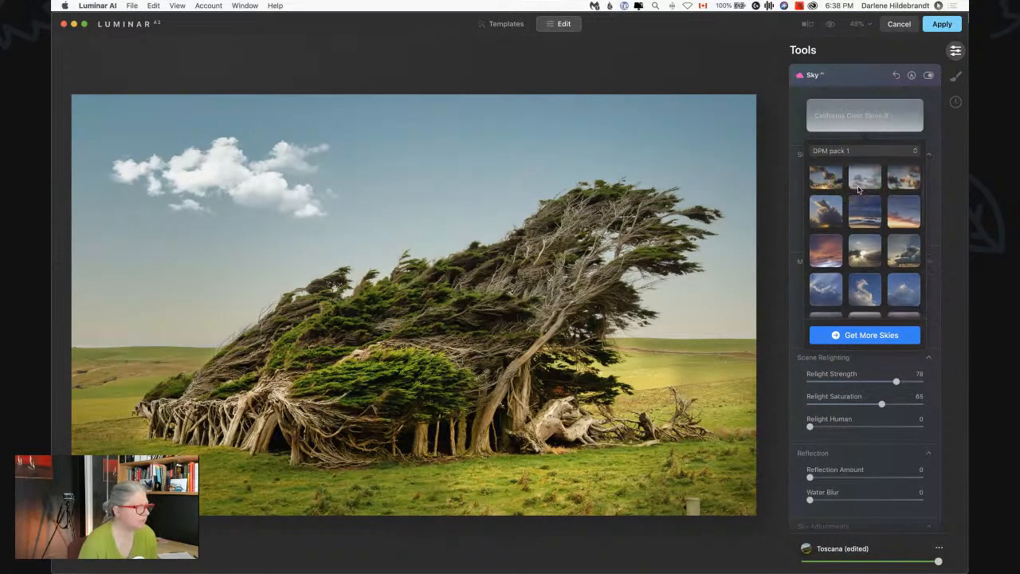
pyautogui.scroll(-2, 858, 189)
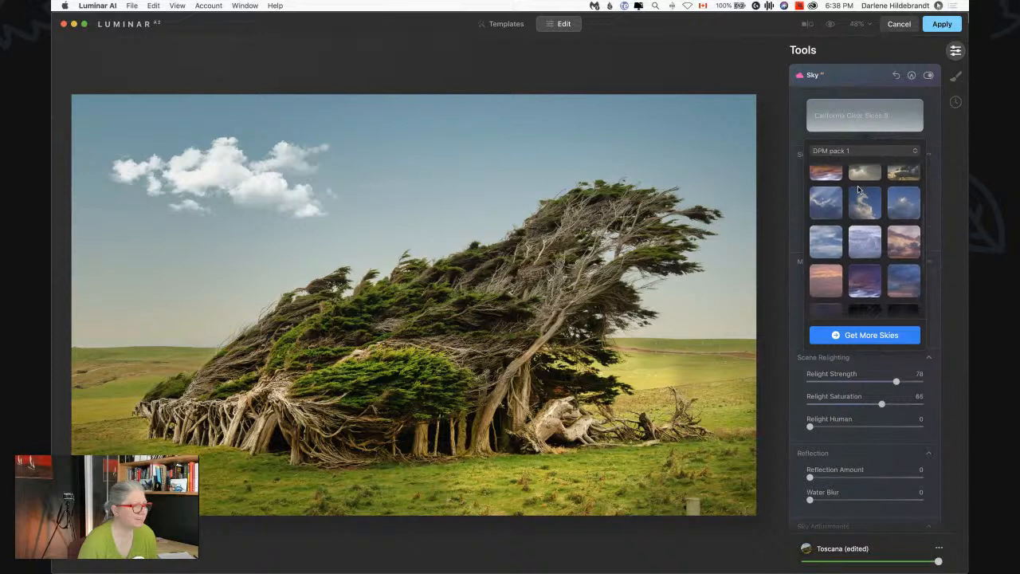
pyautogui.click(829, 231)
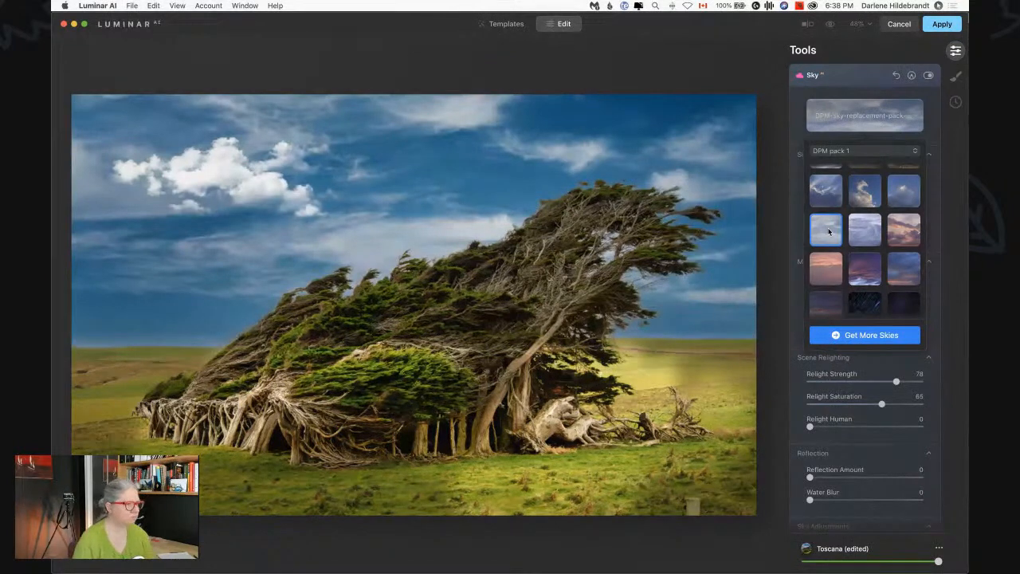
# Step: Try the layered cloudy sky, followed by the starry night sky, from DPM pack 1 as the sky replacement
pyautogui.click(863, 230)
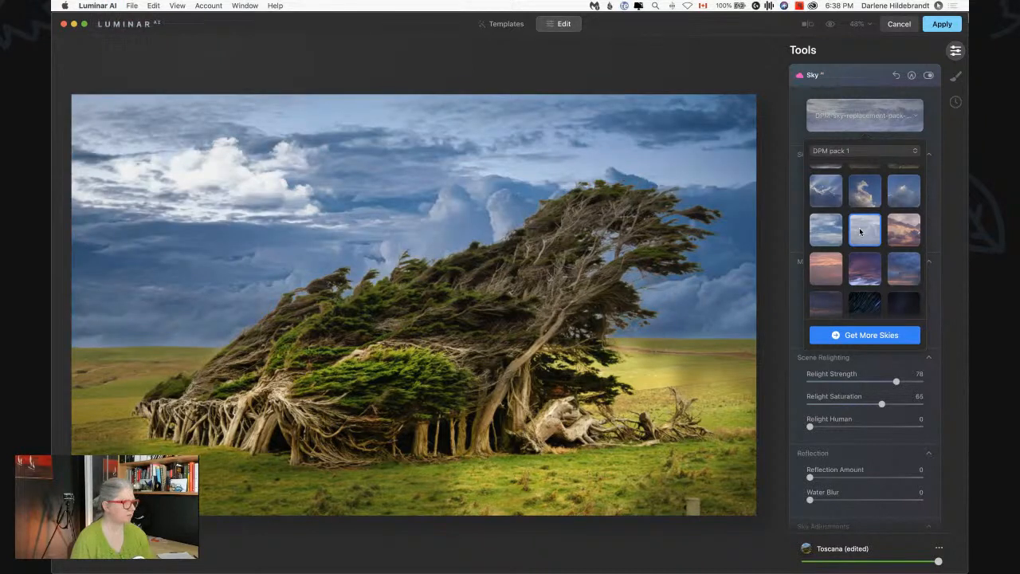
pyautogui.scroll(-3, 859, 231)
pyautogui.click(838, 257)
pyautogui.click(826, 274)
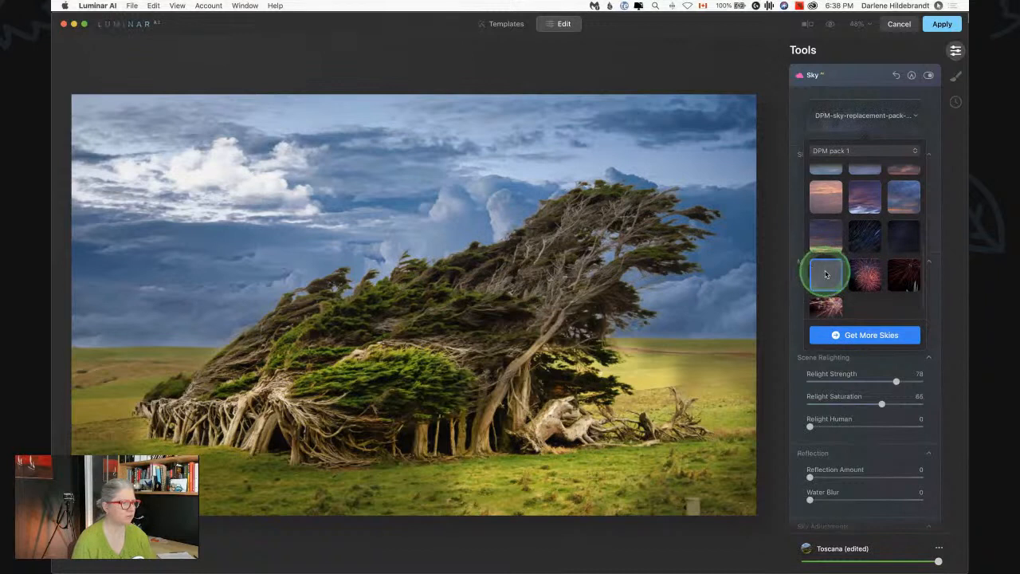
pyautogui.click(826, 274)
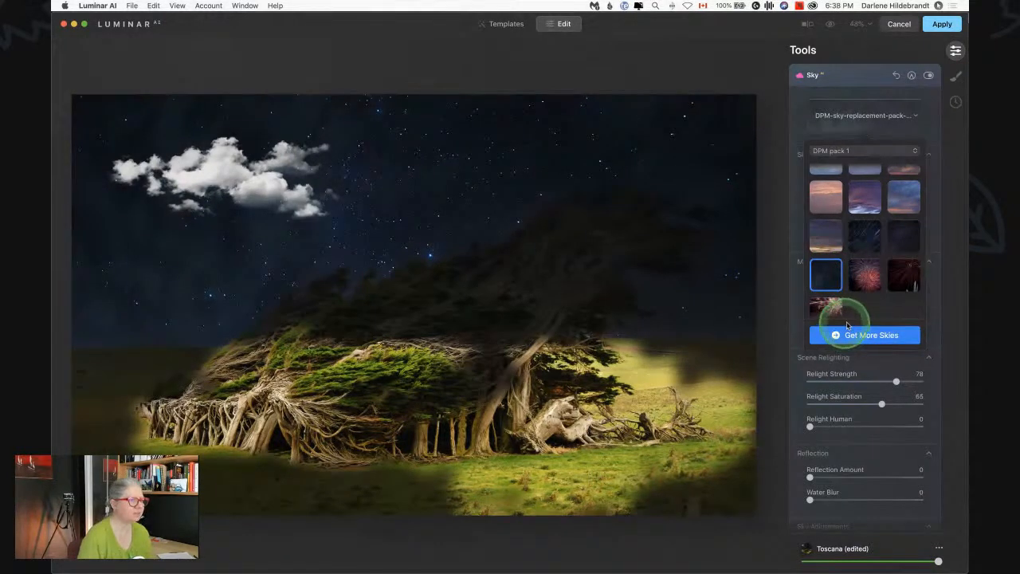
pyautogui.click(906, 78)
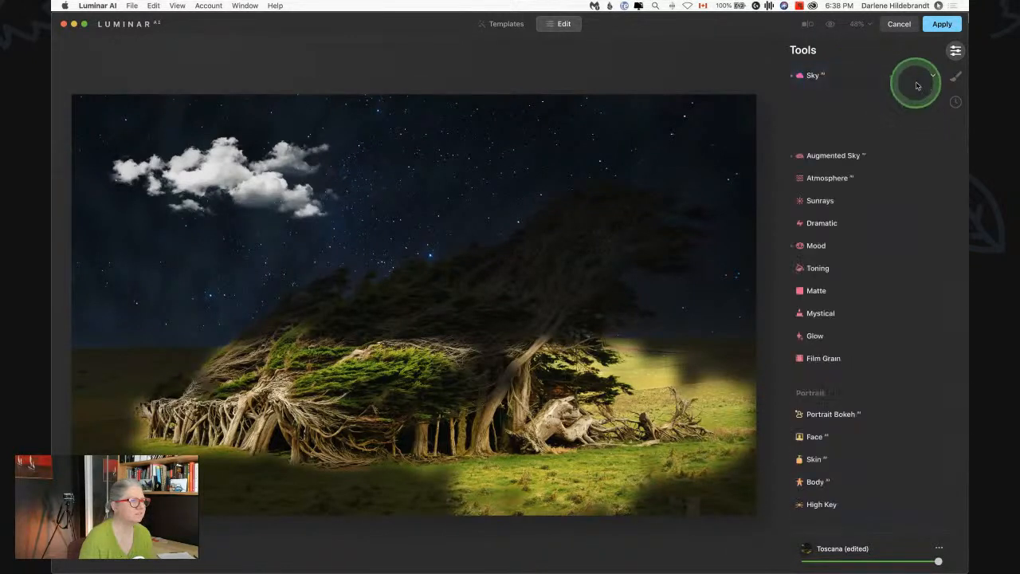
pyautogui.click(956, 76)
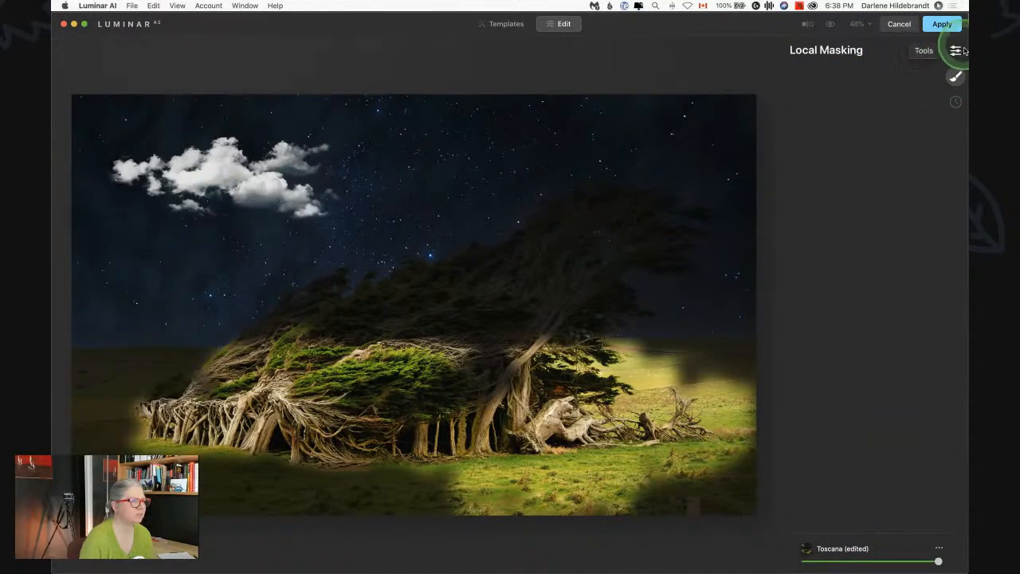
pyautogui.click(956, 50)
pyautogui.scroll(3, 860, 134)
pyautogui.scroll(5, 860, 136)
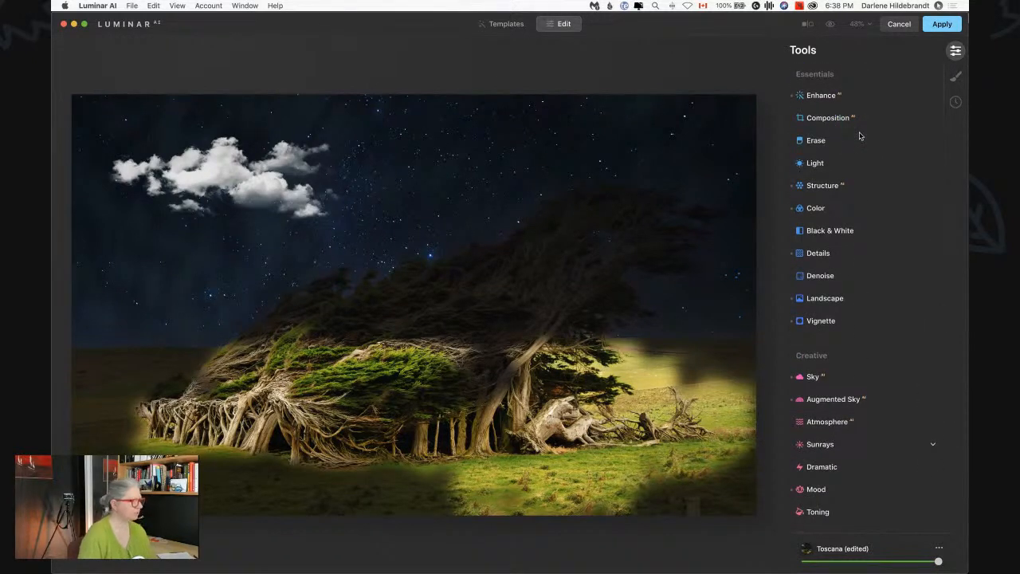
pyautogui.scroll(-4, 836, 215)
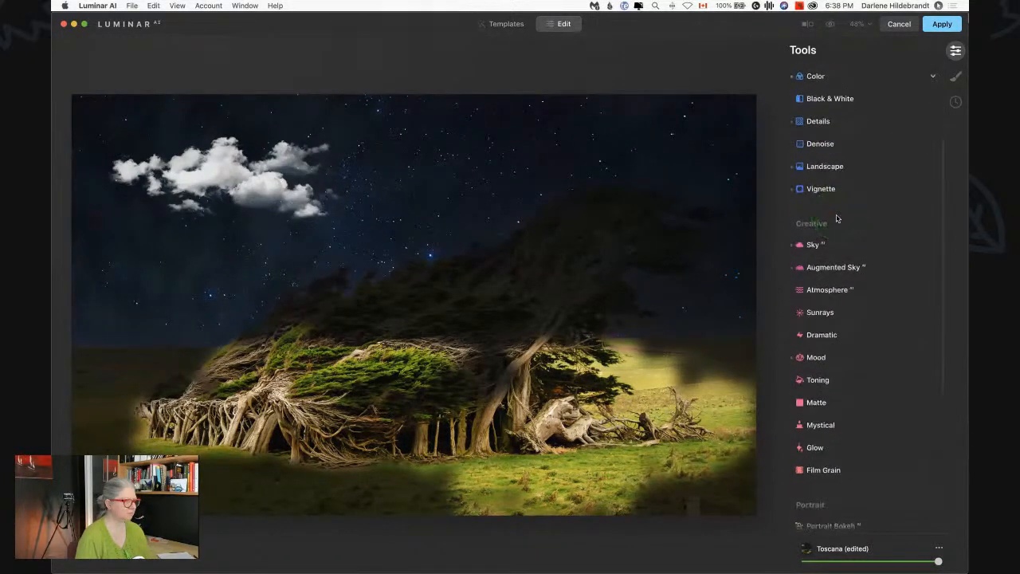
# Step: Try the other dark night sky from DPM pack 1 in Sky AI, and return to the starry sky
pyautogui.click(836, 244)
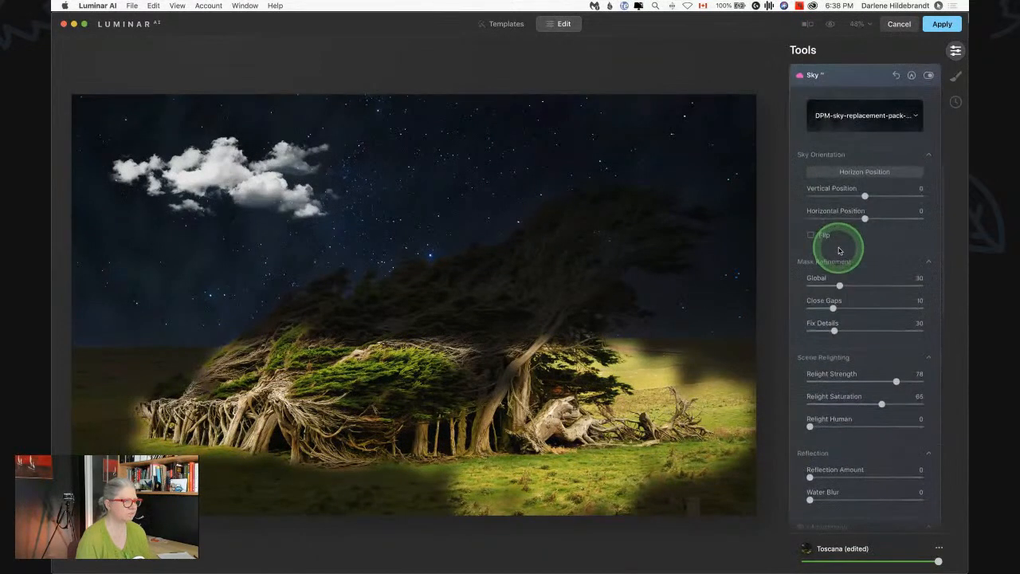
pyautogui.click(858, 115)
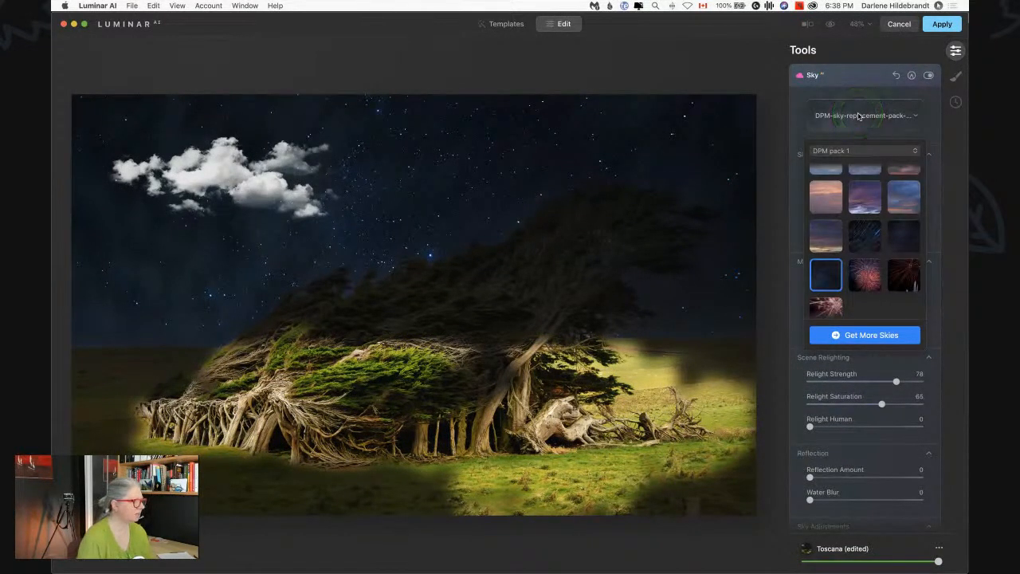
pyautogui.click(900, 234)
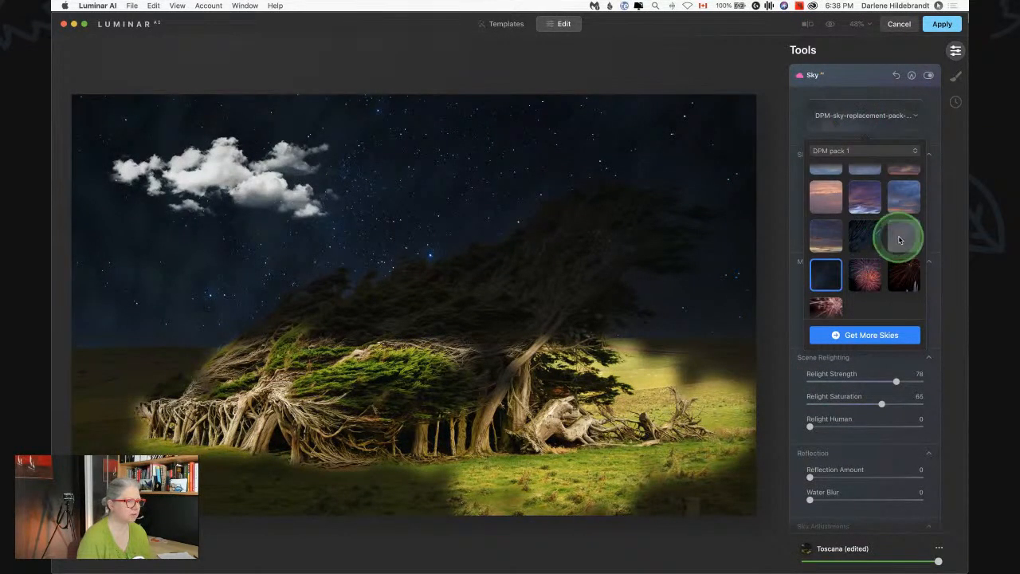
pyautogui.click(830, 265)
pyautogui.scroll(-5, 859, 413)
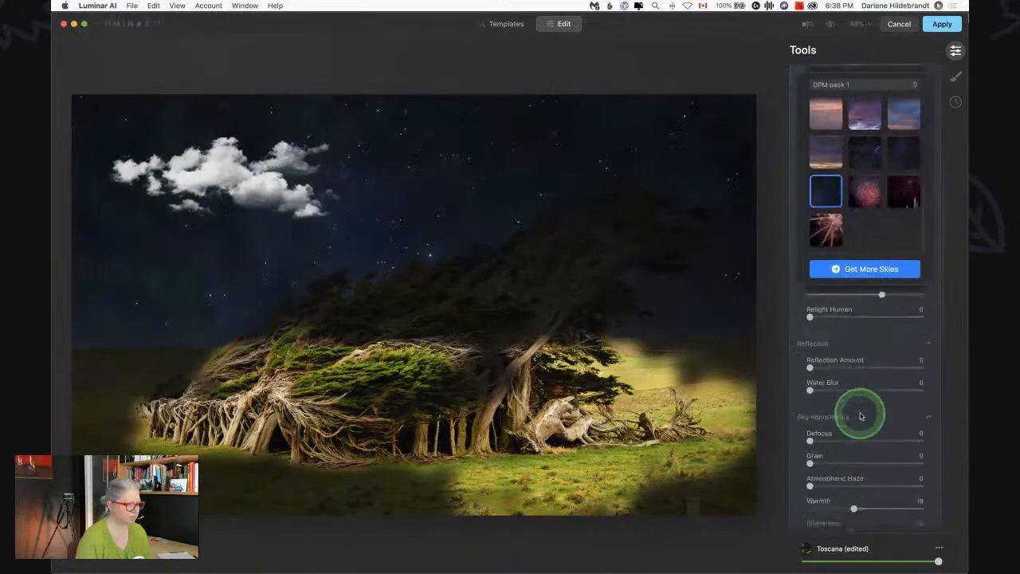
# Step: Set the replacement sky's Brightness to 0, Warmth to -17, Relight Saturation to 42 and Relight Strength to 56
pyautogui.doubleClick(852, 482)
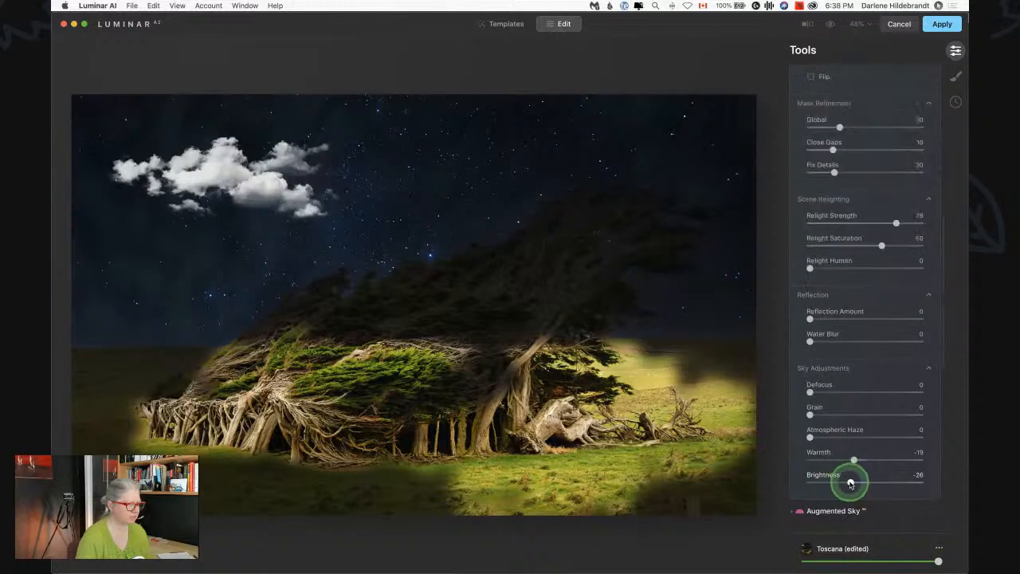
pyautogui.moveTo(853, 460); pyautogui.dragTo(855, 460)
pyautogui.moveTo(882, 245); pyautogui.dragTo(857, 245)
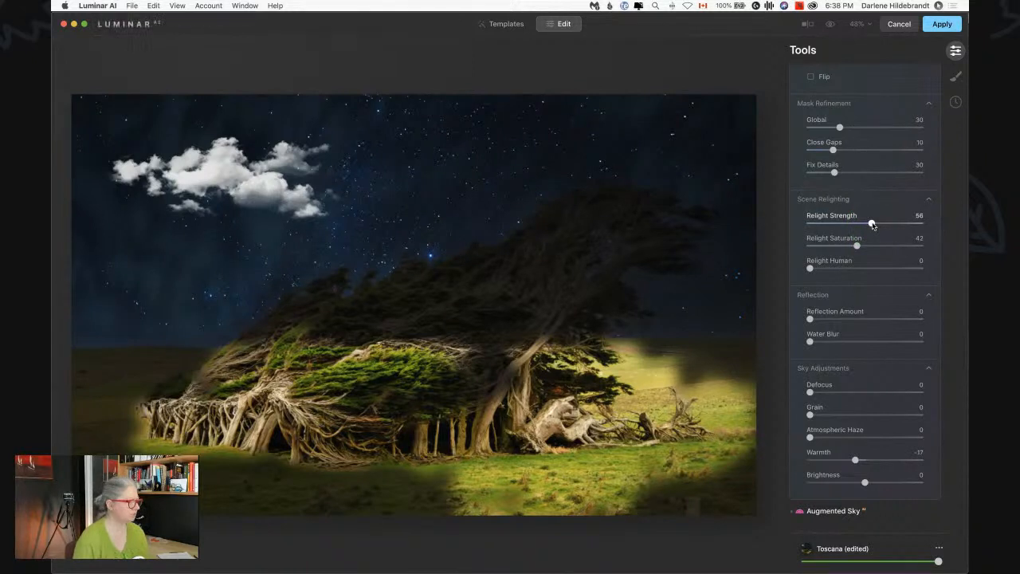
# Step: Replace the starry sky with the DPM pack 1 sky showing sun rays breaking through dark clouds
pyautogui.scroll(2, 901, 226)
pyautogui.scroll(10, 901, 225)
pyautogui.click(857, 315)
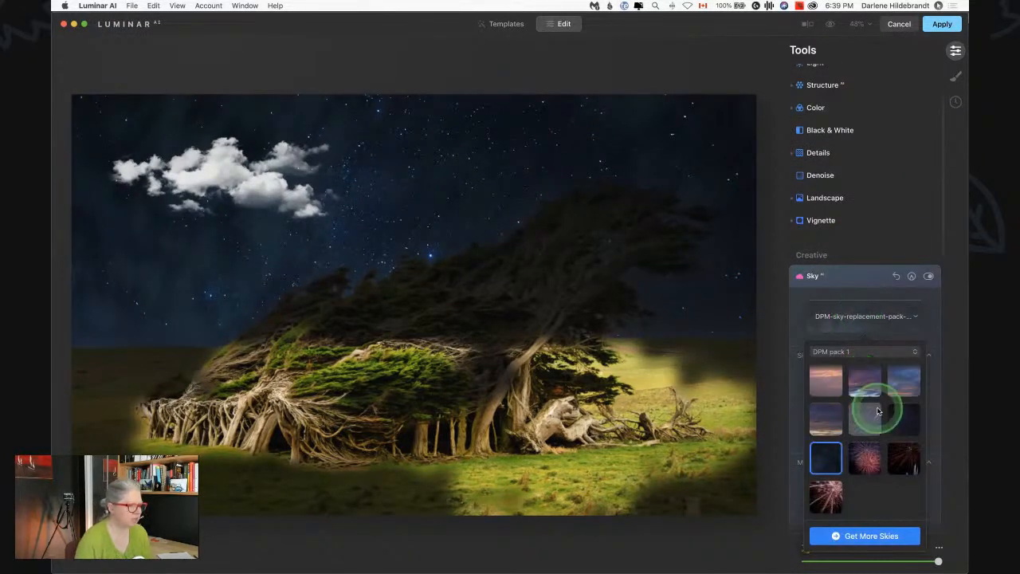
pyautogui.scroll(2, 878, 410)
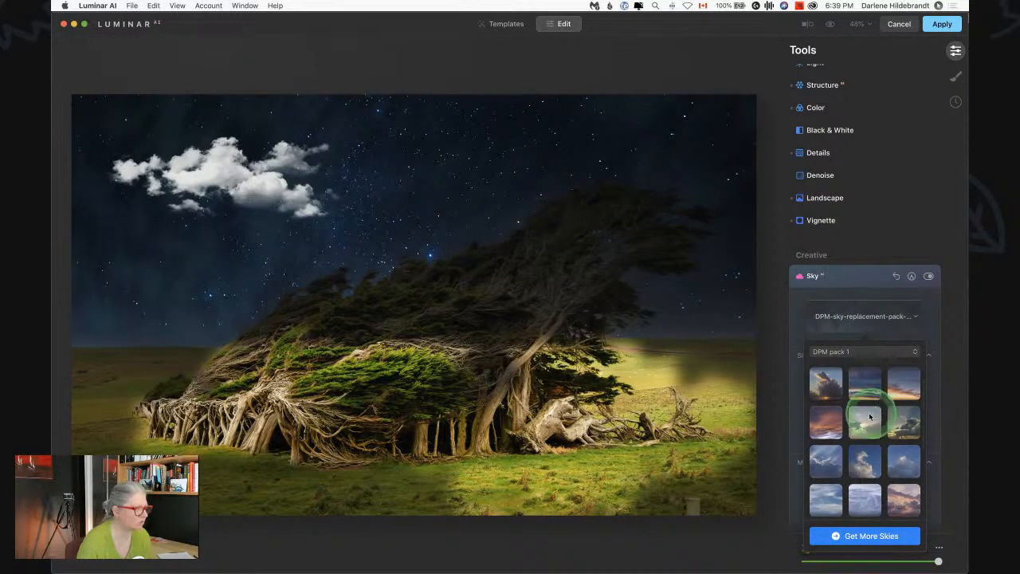
pyautogui.click(865, 420)
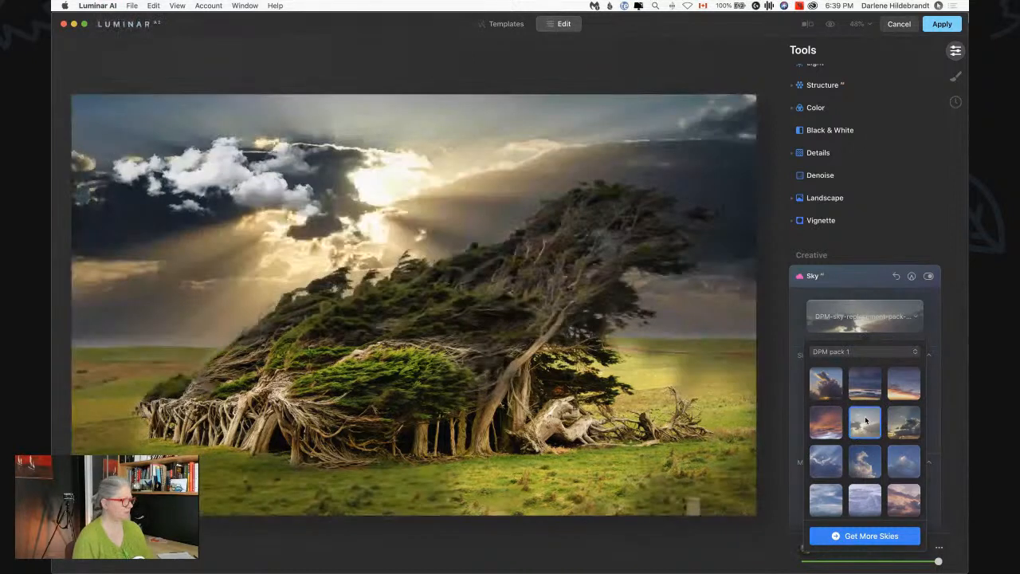
pyautogui.click(866, 422)
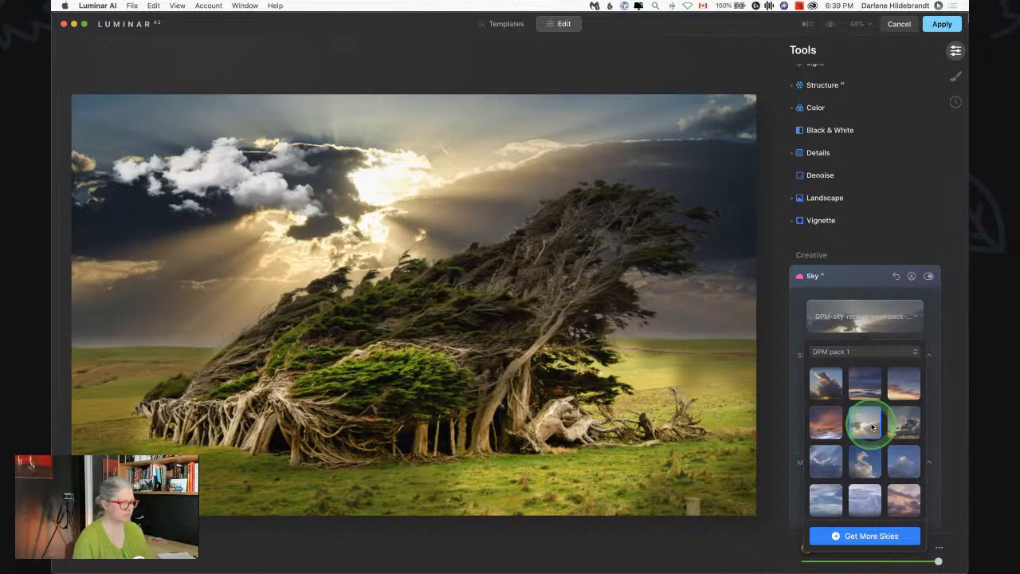
# Step: Try the gold-edged dark cloud sky, followed by the orange sunset sky, from DPM pack 1
pyautogui.click(906, 422)
pyautogui.scroll(1, 871, 422)
pyautogui.scroll(1, 871, 423)
pyautogui.click(912, 418)
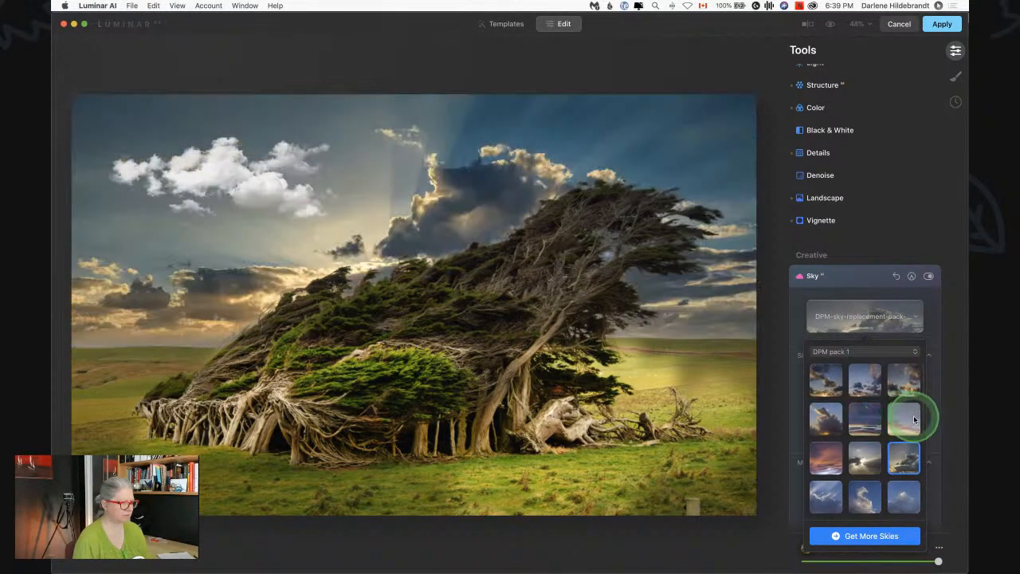
pyautogui.click(912, 422)
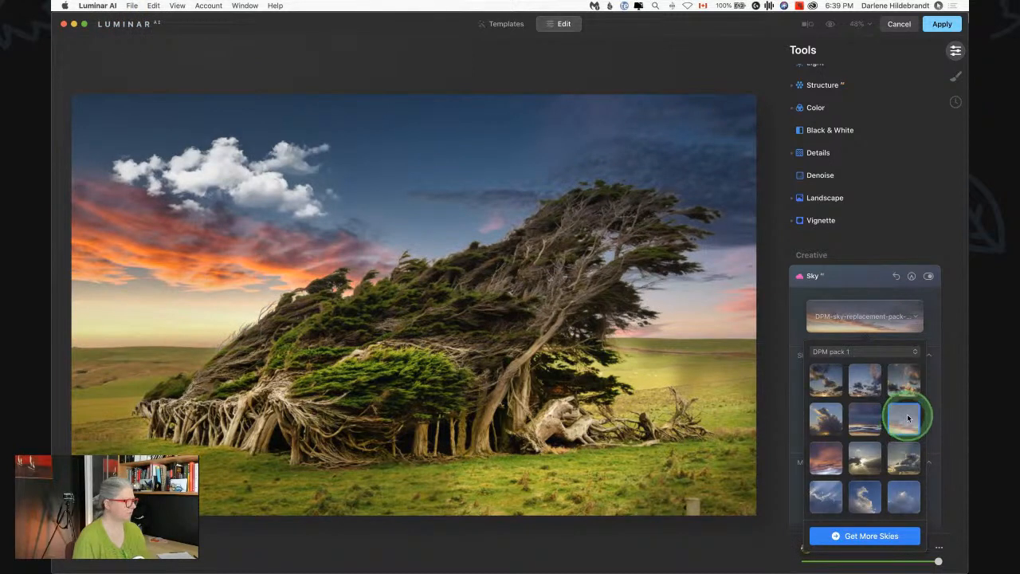
# Step: Revert the edit history to the latest Supercontrast: Enabled state, before the DPM pack 1 skies, and return to the editing tools
pyautogui.click(955, 104)
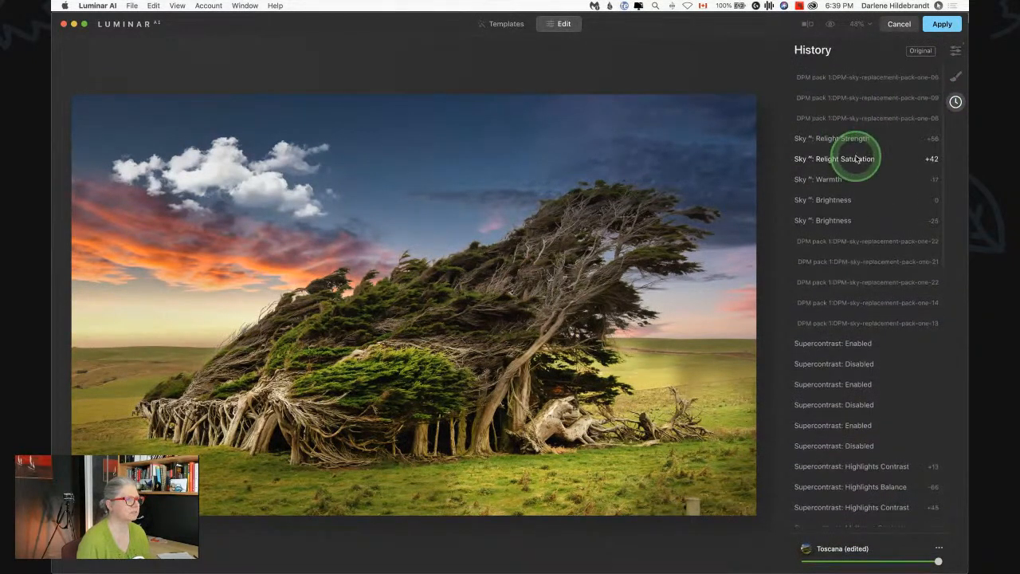
pyautogui.click(857, 136)
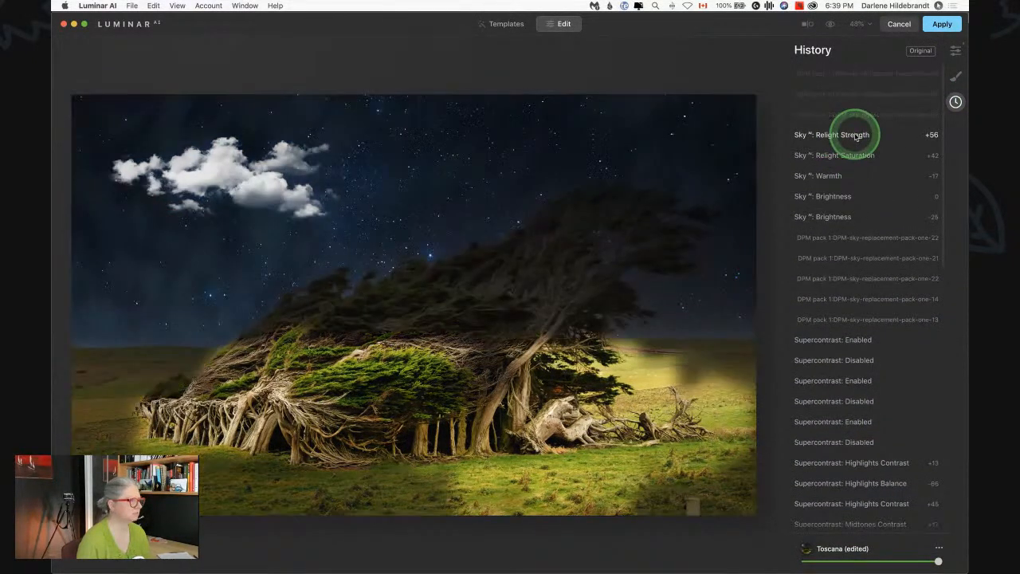
pyautogui.click(837, 234)
pyautogui.click(849, 136)
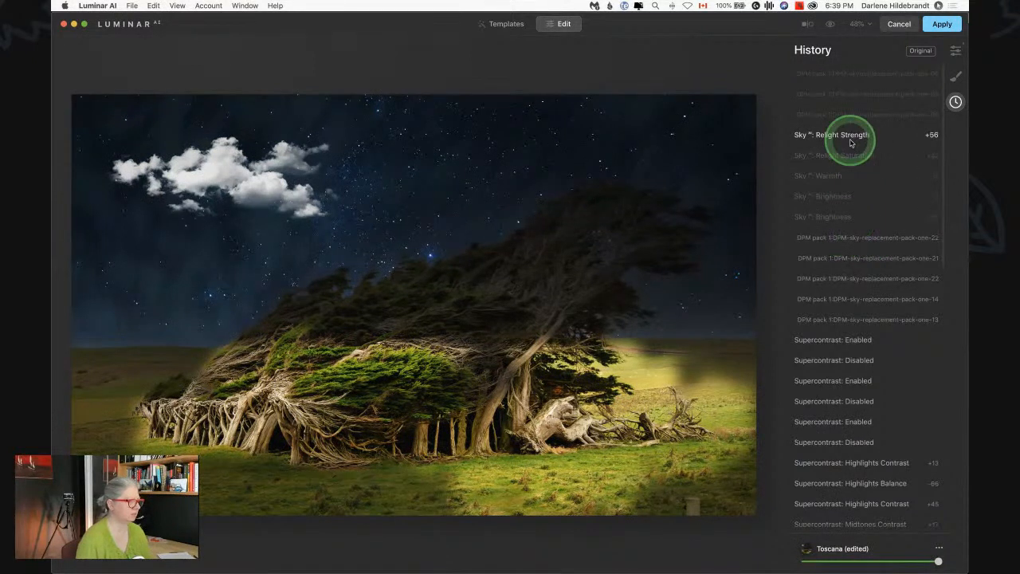
pyautogui.click(861, 301)
pyautogui.click(850, 341)
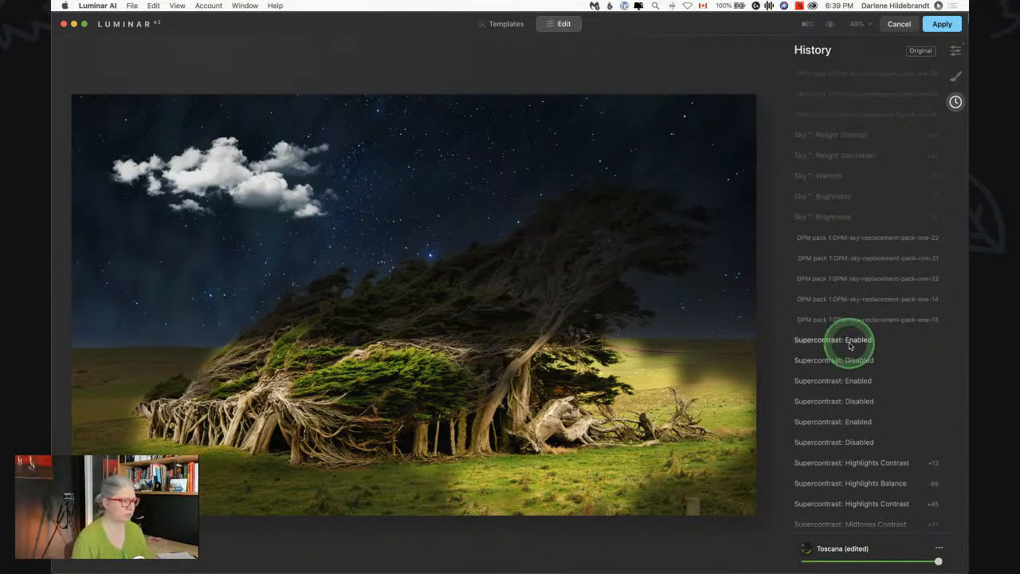
pyautogui.click(846, 302)
pyautogui.click(848, 239)
pyautogui.click(850, 340)
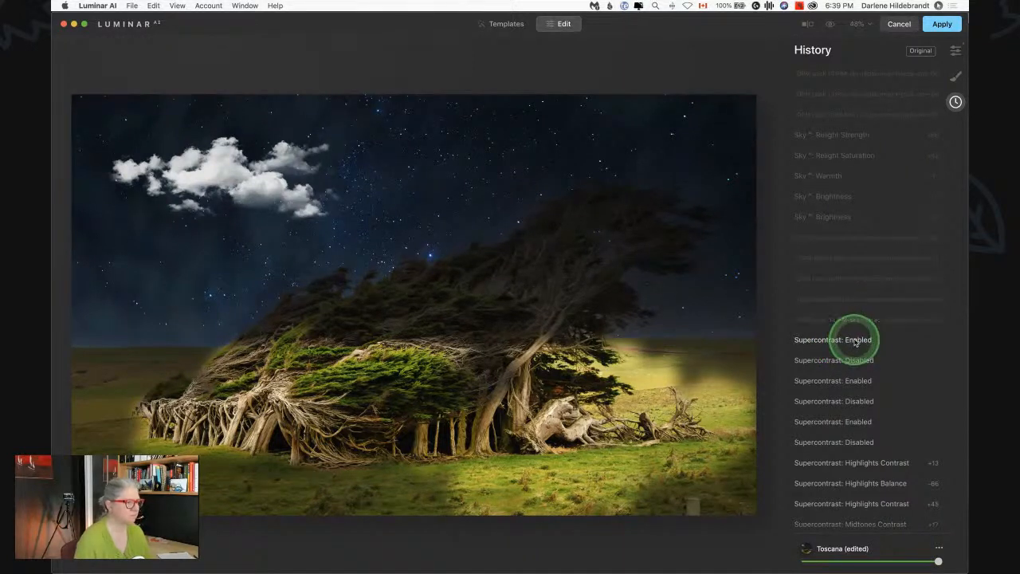
pyautogui.click(850, 238)
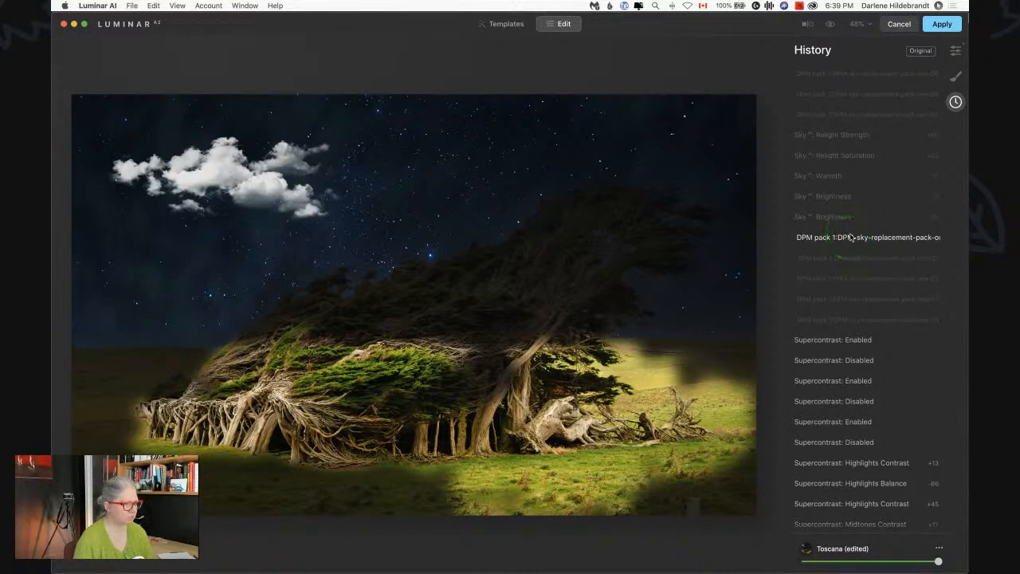
pyautogui.click(850, 360)
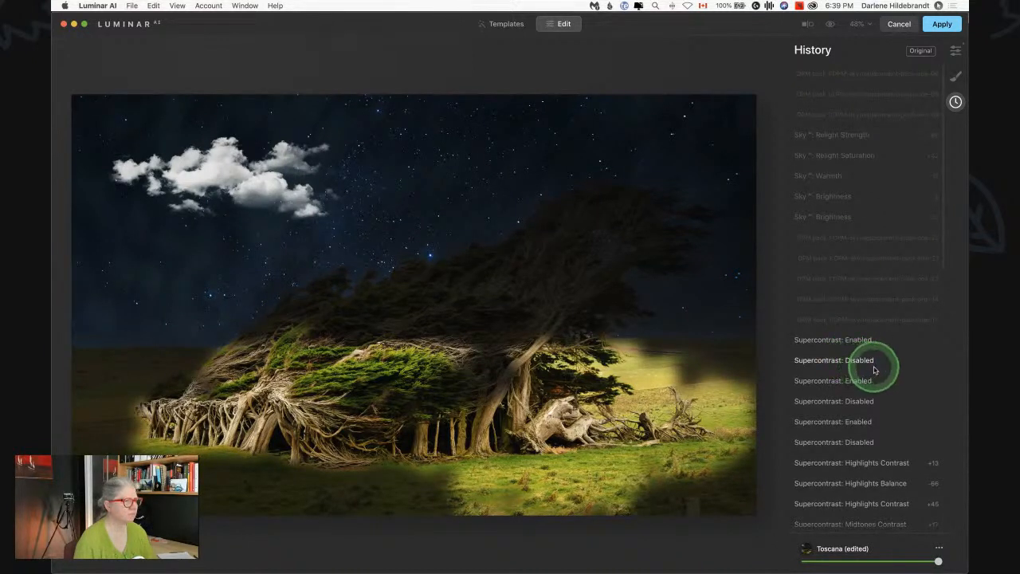
pyautogui.scroll(-2, 876, 372)
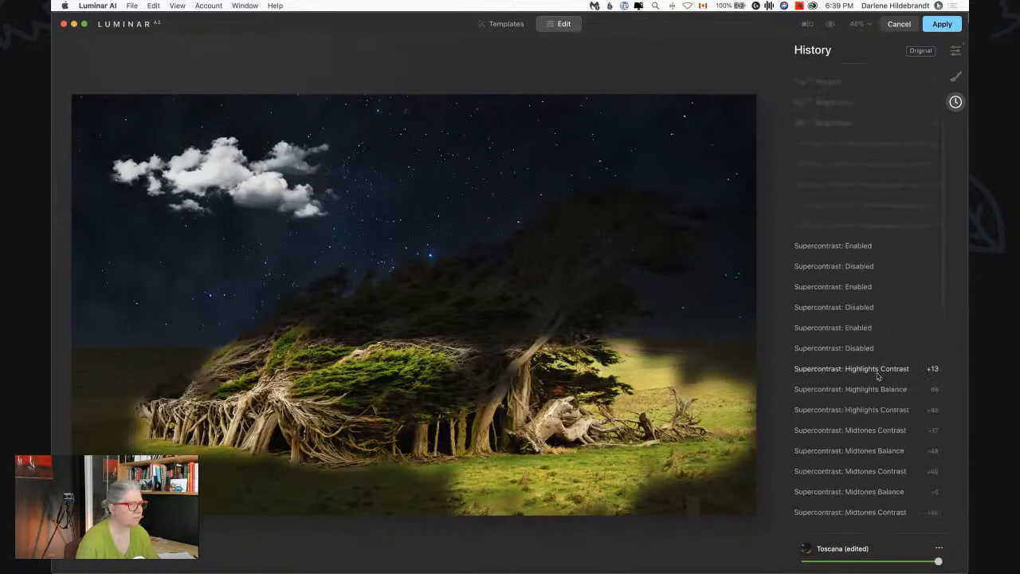
pyautogui.click(886, 405)
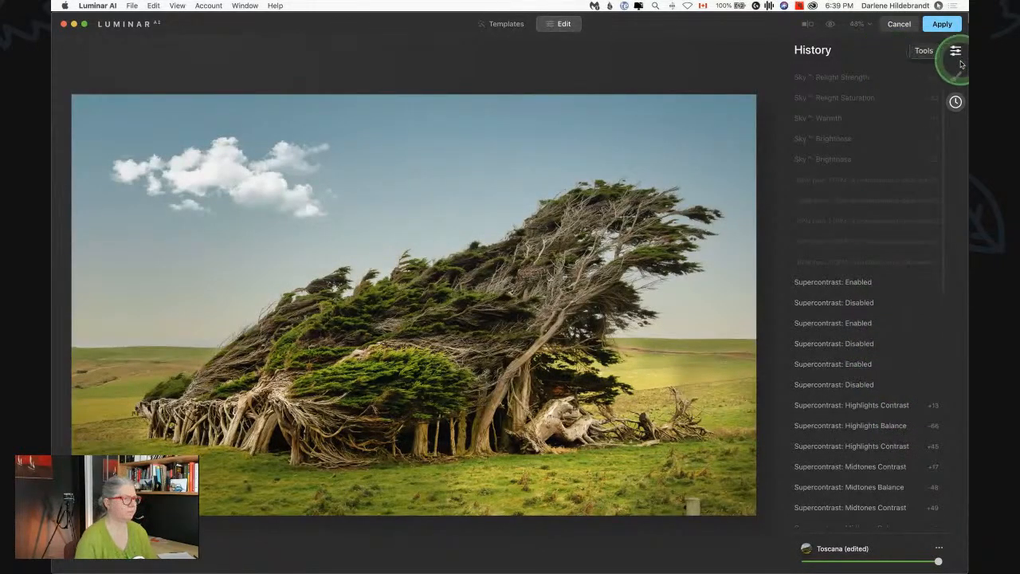
pyautogui.click(956, 50)
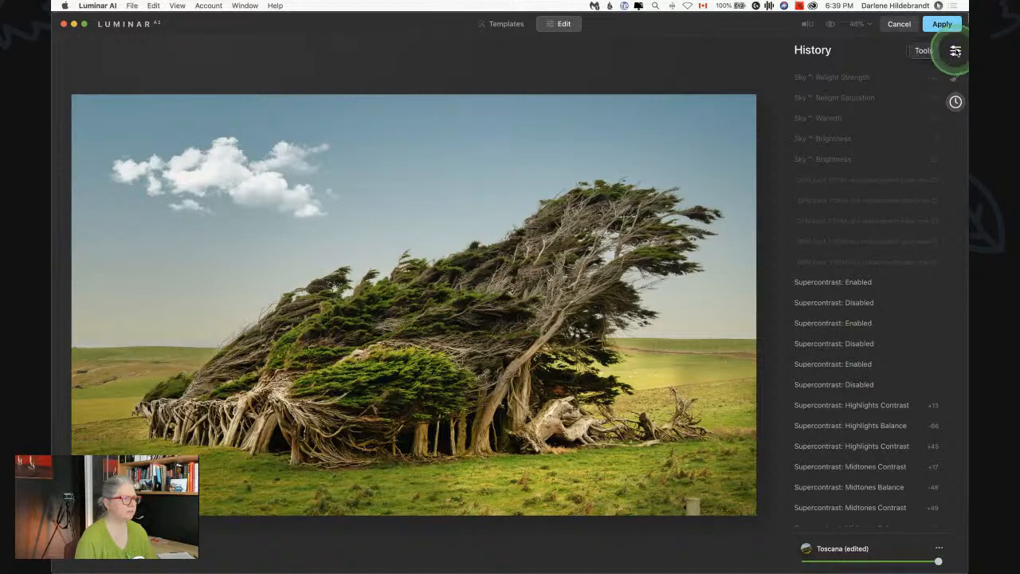
# Step: Compare the edited tree photo with its original version, toggling between before and after
pyautogui.scroll(5, 889, 160)
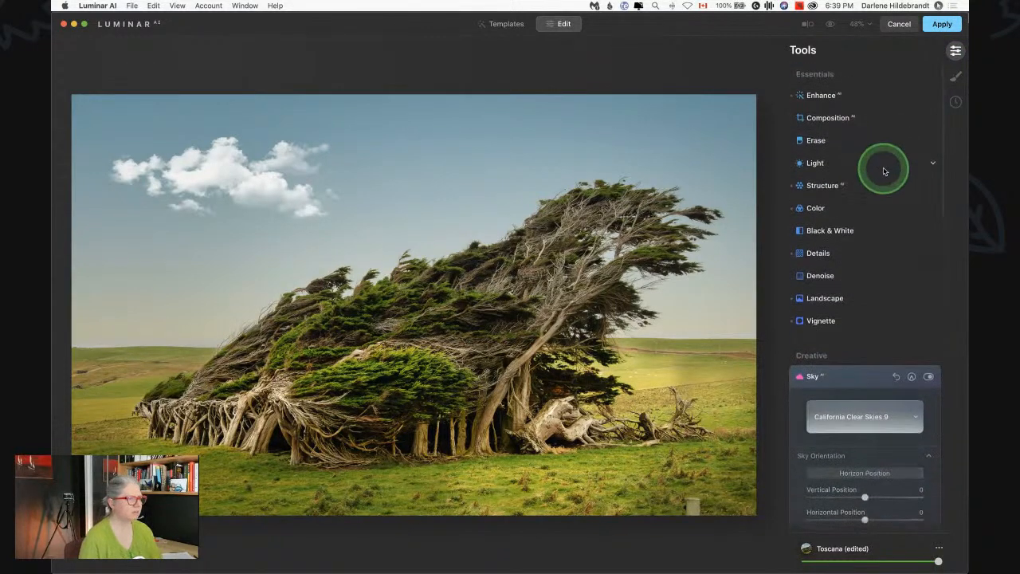
pyautogui.press('\\')
pyautogui.press('\\')
pyautogui.press('\\')
pyautogui.press('\\')
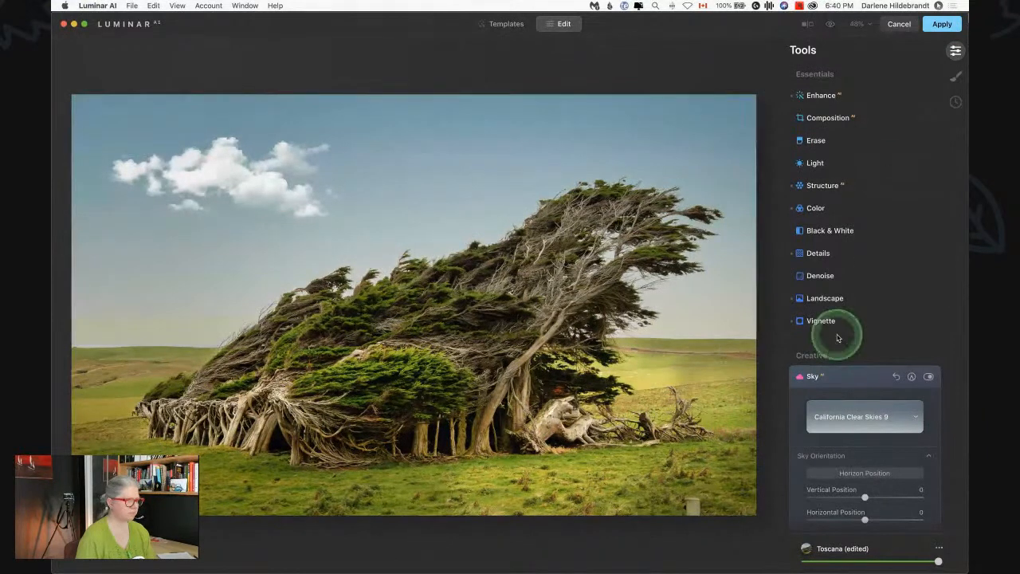
# Step: Collapse the Sky AI settings and look at the Clone and Erase tools' settings, closing each one
pyautogui.click(853, 375)
pyautogui.scroll(-3, 855, 376)
pyautogui.scroll(-5, 855, 377)
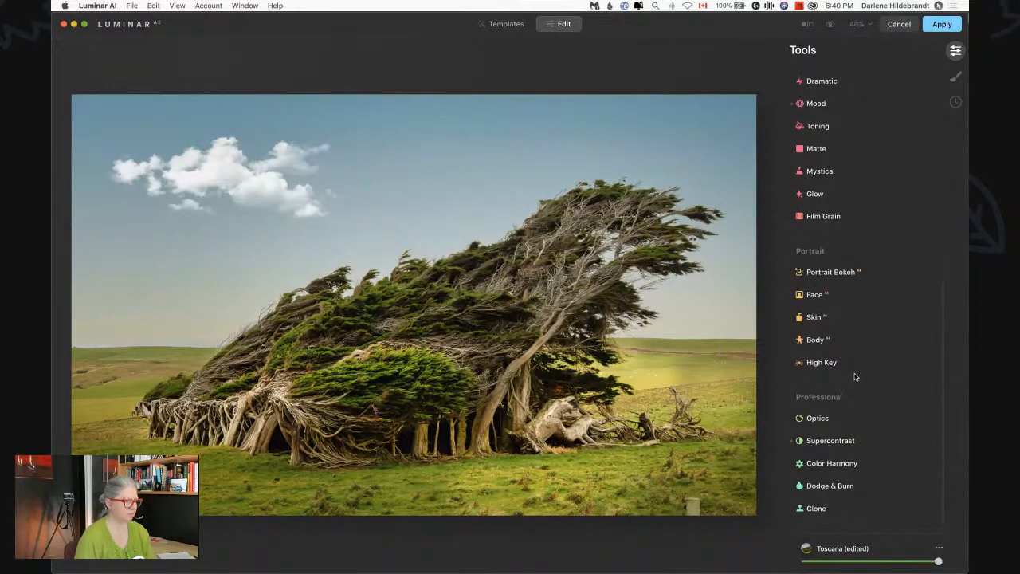
pyautogui.click(833, 507)
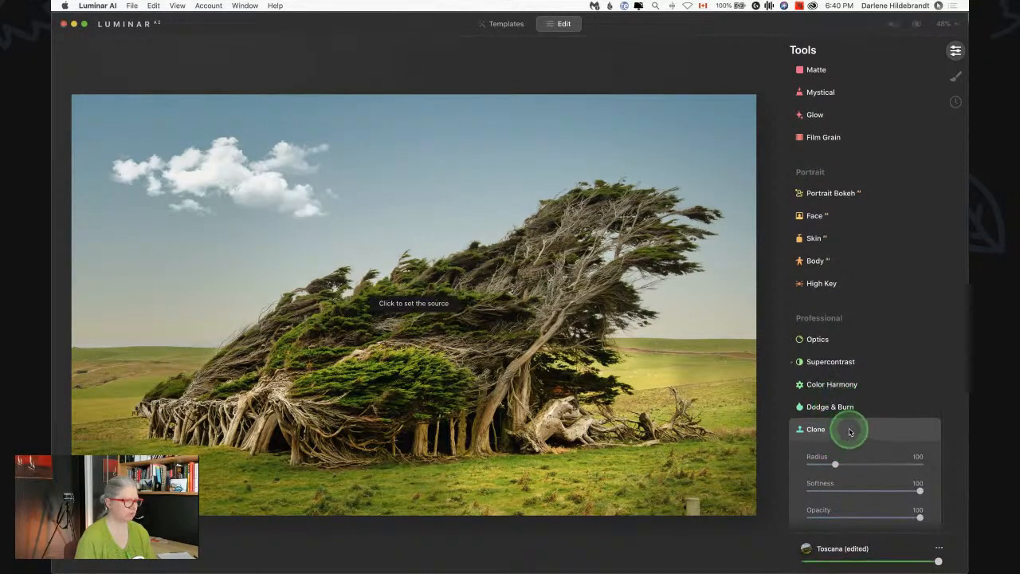
pyautogui.click(847, 428)
pyautogui.scroll(10, 849, 173)
pyautogui.click(833, 139)
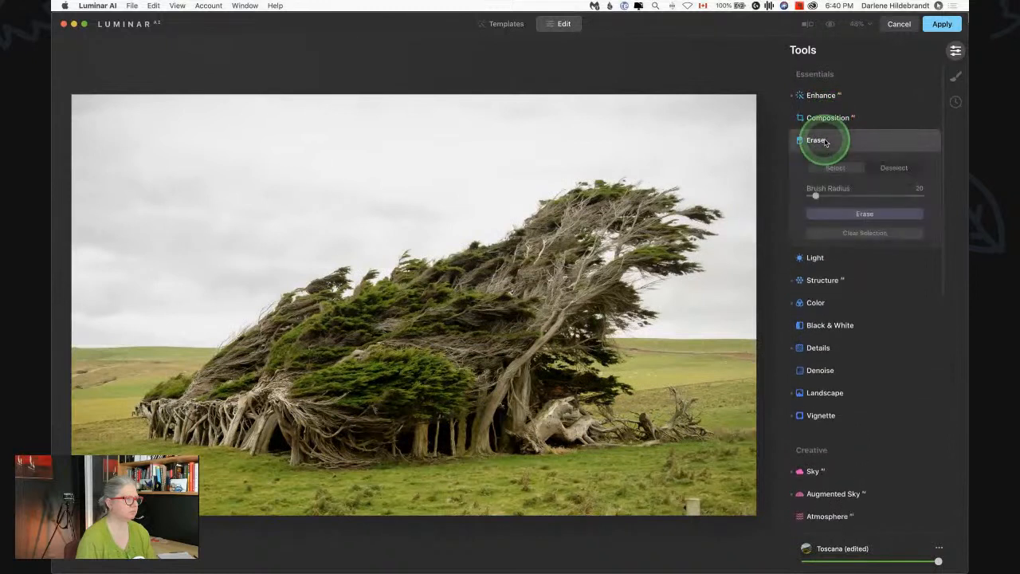
pyautogui.click(857, 141)
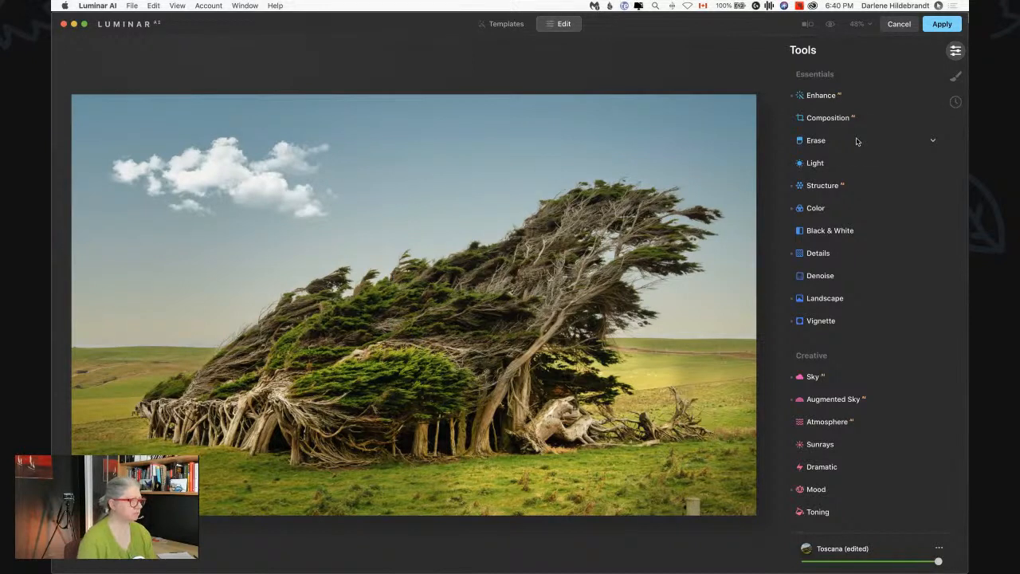
# Step: Apply the tree photo's edits back to Lightroom Classic and compare the original with the blue-sky version
pyautogui.click(940, 24)
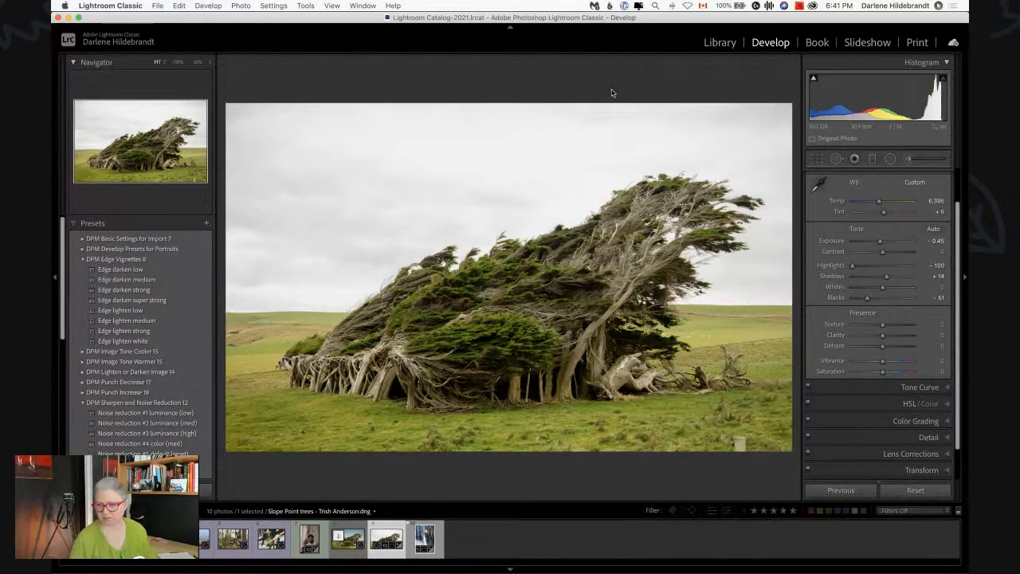
pyautogui.click(607, 97)
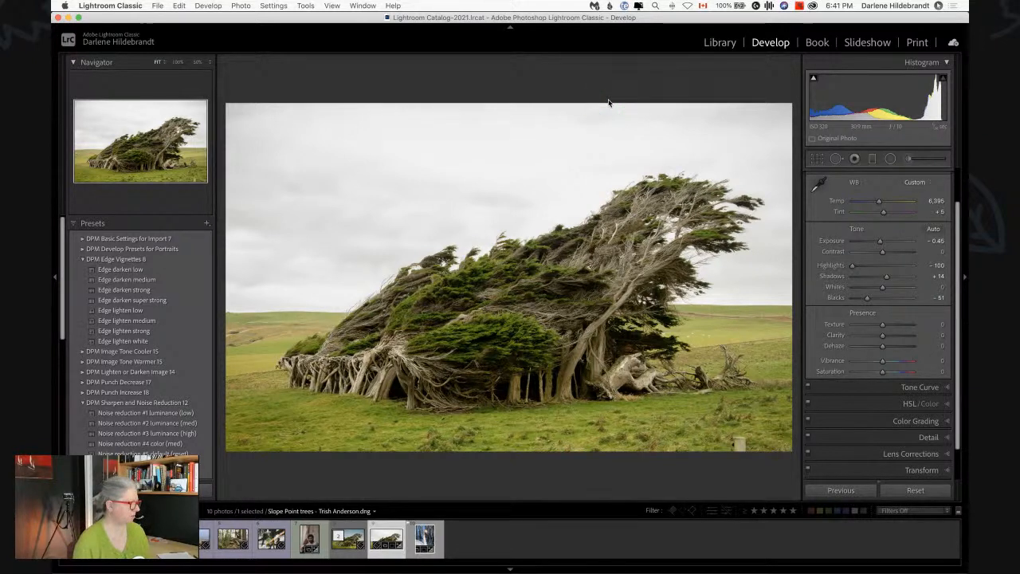
pyautogui.press('Left')
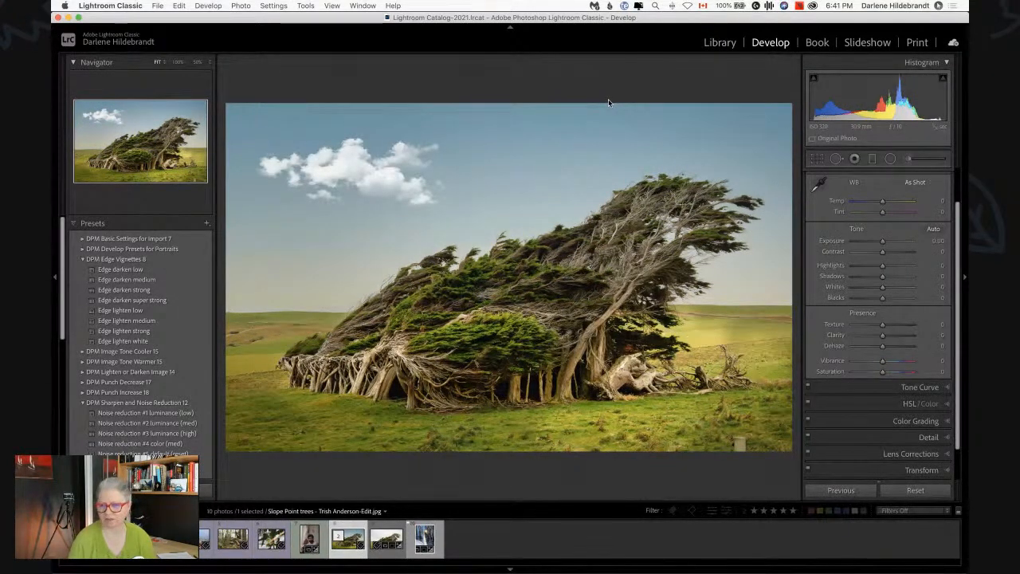
pyautogui.click(608, 102)
pyautogui.press('super+e')
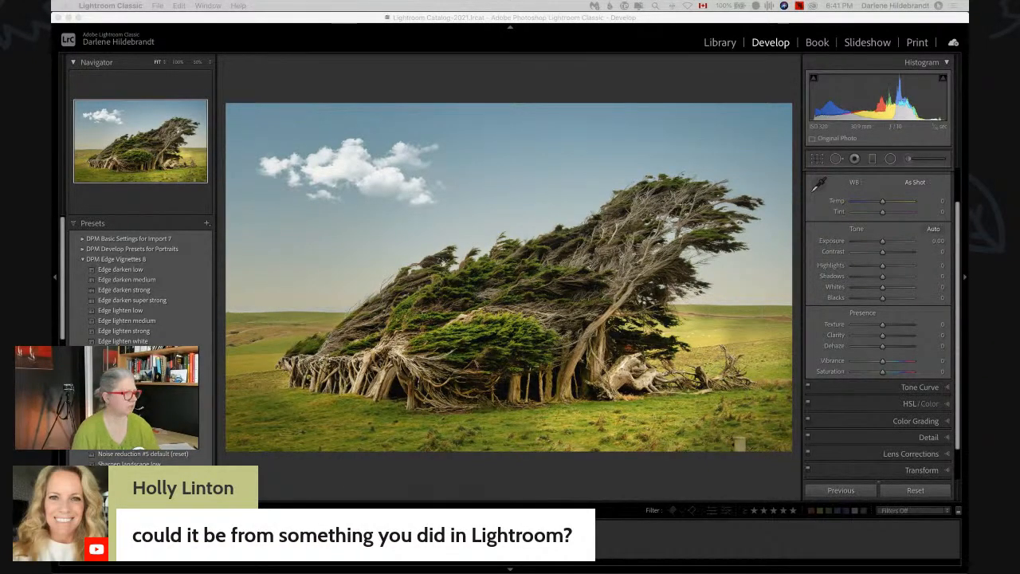
# Step: Select the original cloudy-sky tree DNG and open it for editing in Luminar AI
pyautogui.click(387, 540)
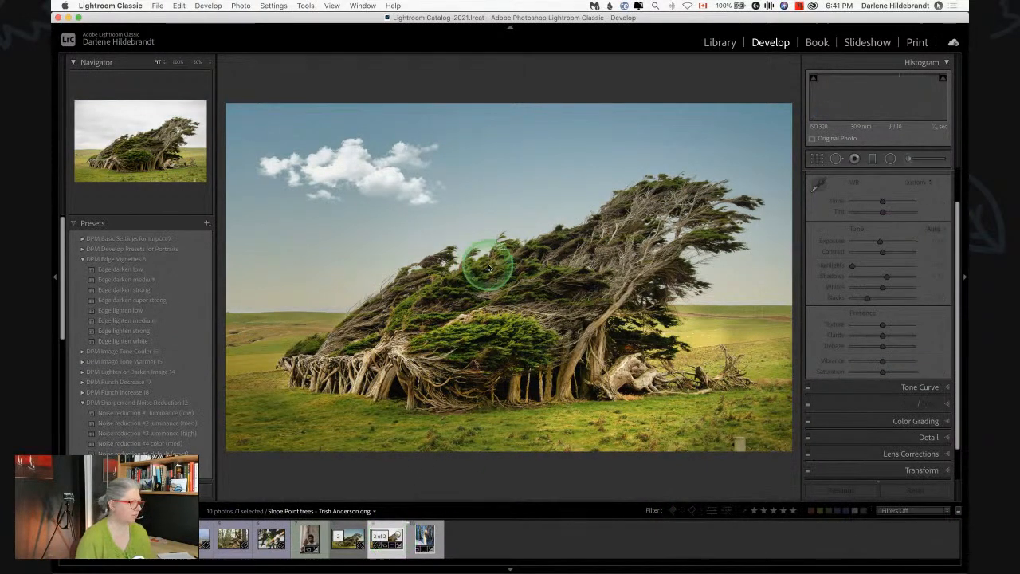
pyautogui.rightClick(503, 252)
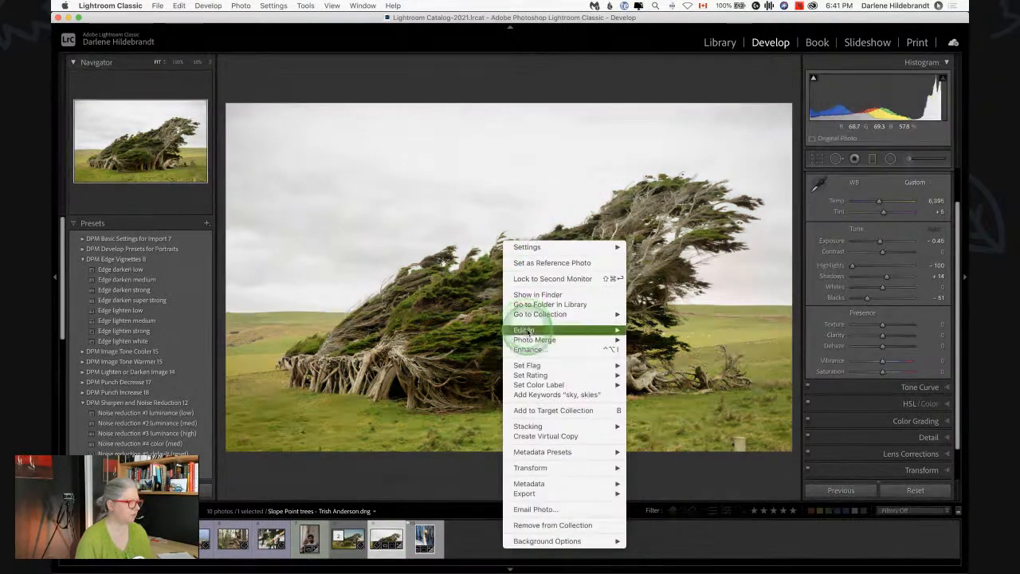
pyautogui.moveTo(558, 330)
pyautogui.click(680, 385)
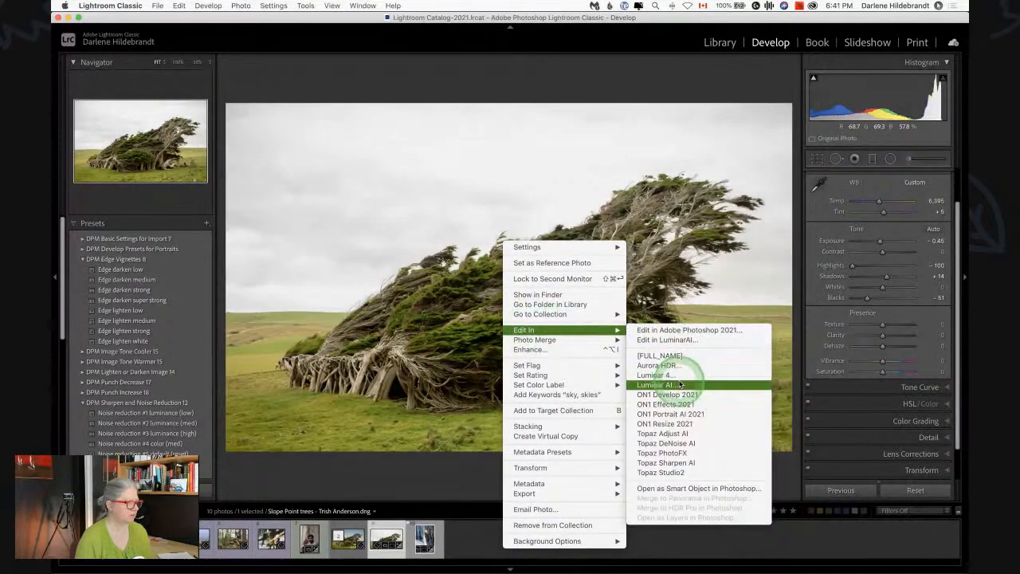
pyautogui.click(483, 253)
pyautogui.click(479, 268)
pyautogui.click(569, 333)
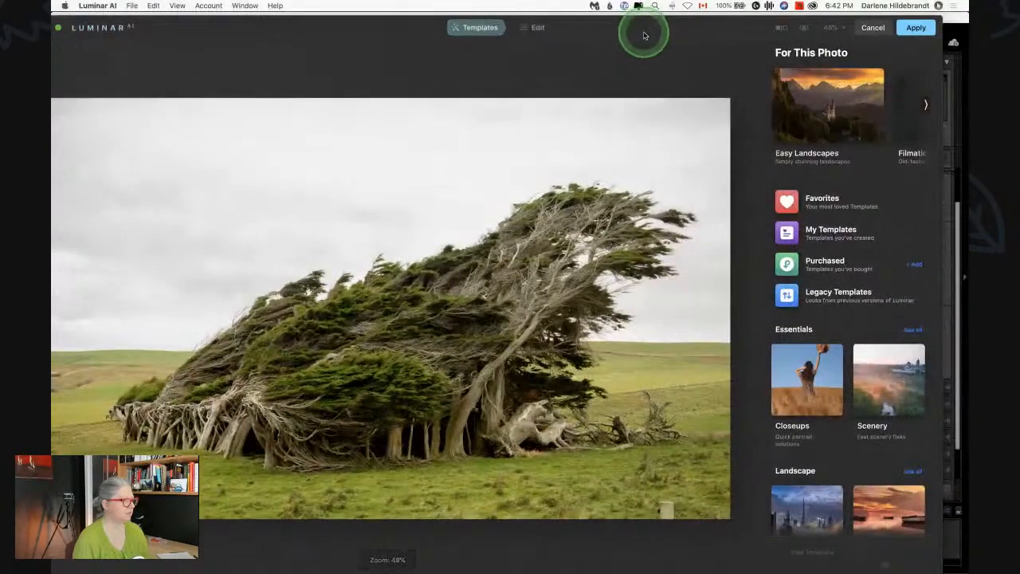
# Step: Try replacing the tree photo's sky with California Clear Skies 9 using Sky AI
pyautogui.click(539, 29)
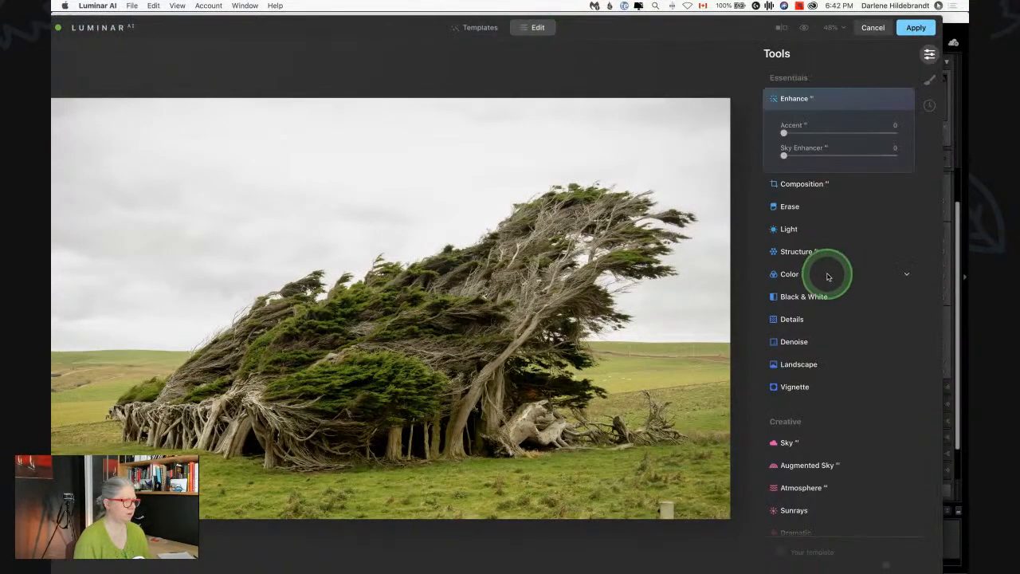
pyautogui.scroll(-6, 828, 277)
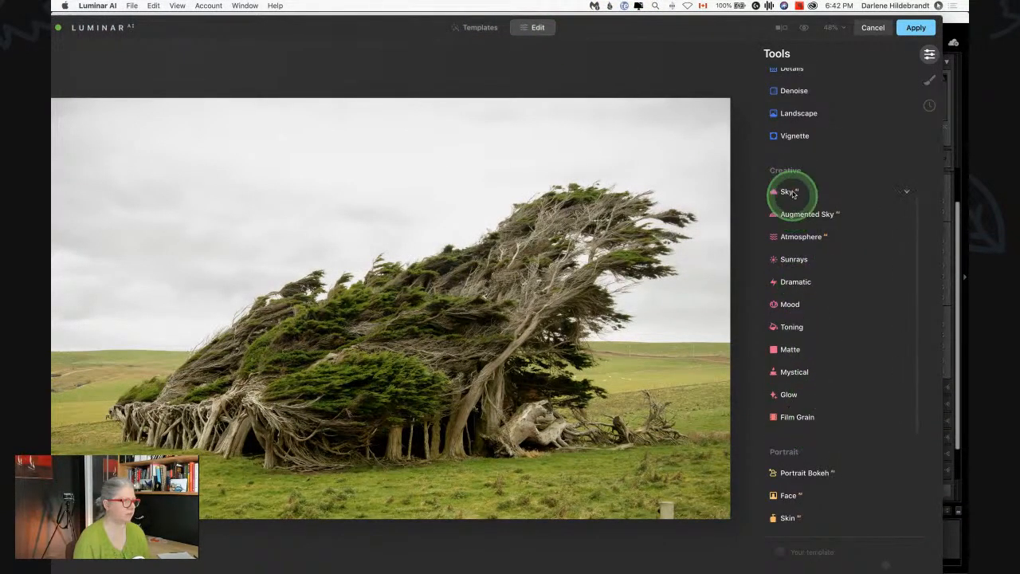
pyautogui.click(793, 193)
pyautogui.click(810, 174)
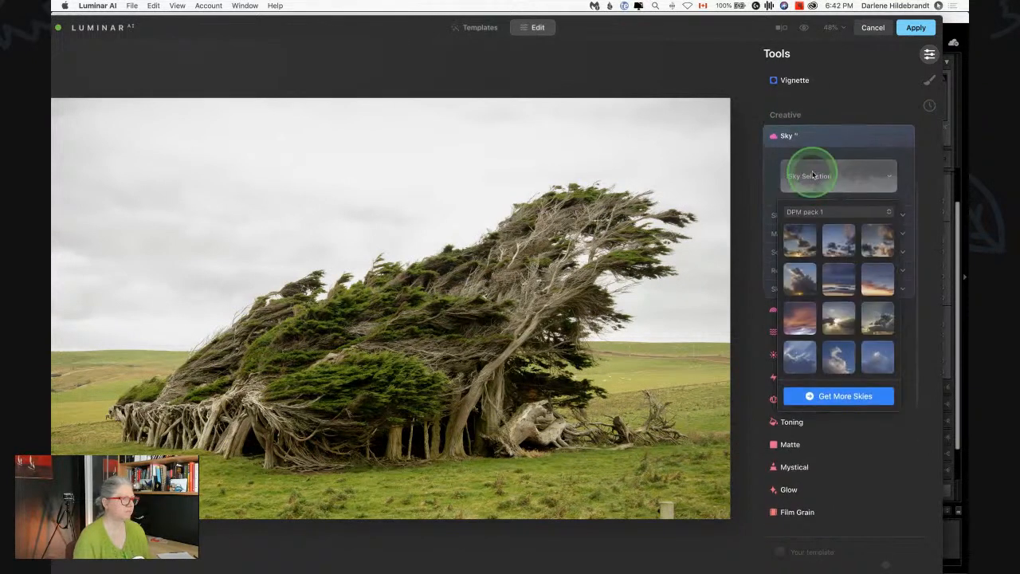
pyautogui.click(818, 209)
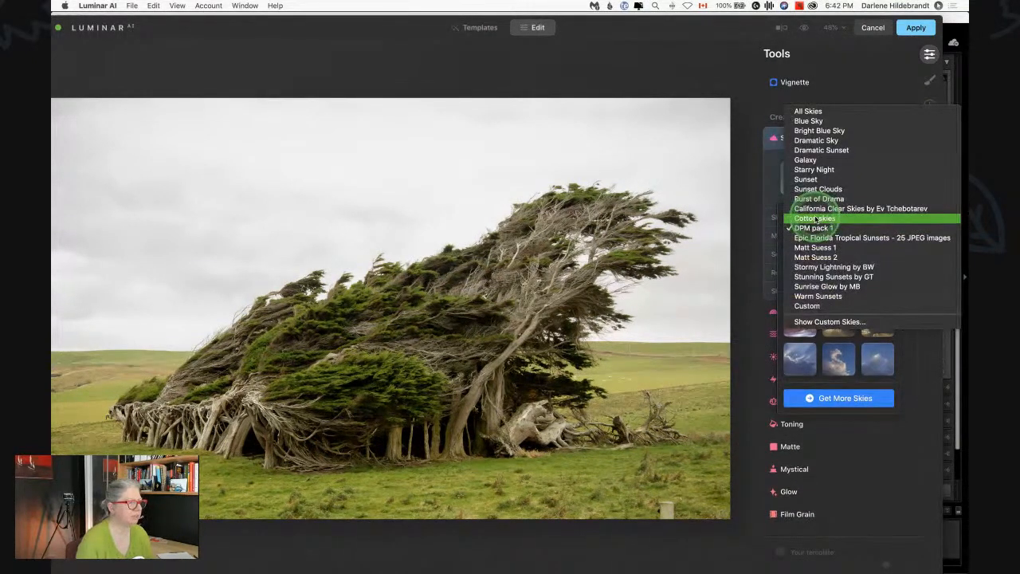
pyautogui.click(817, 208)
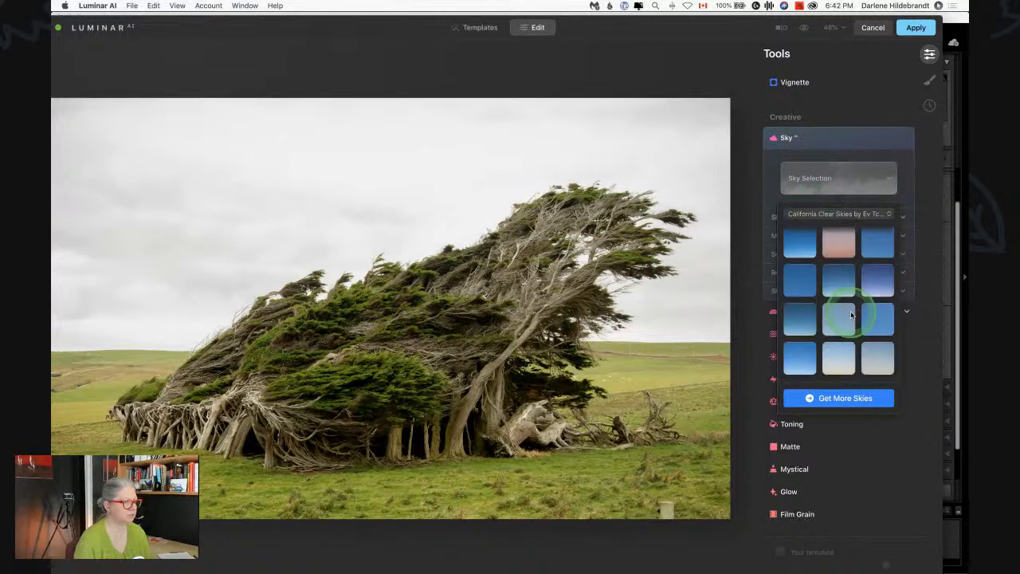
pyautogui.click(876, 359)
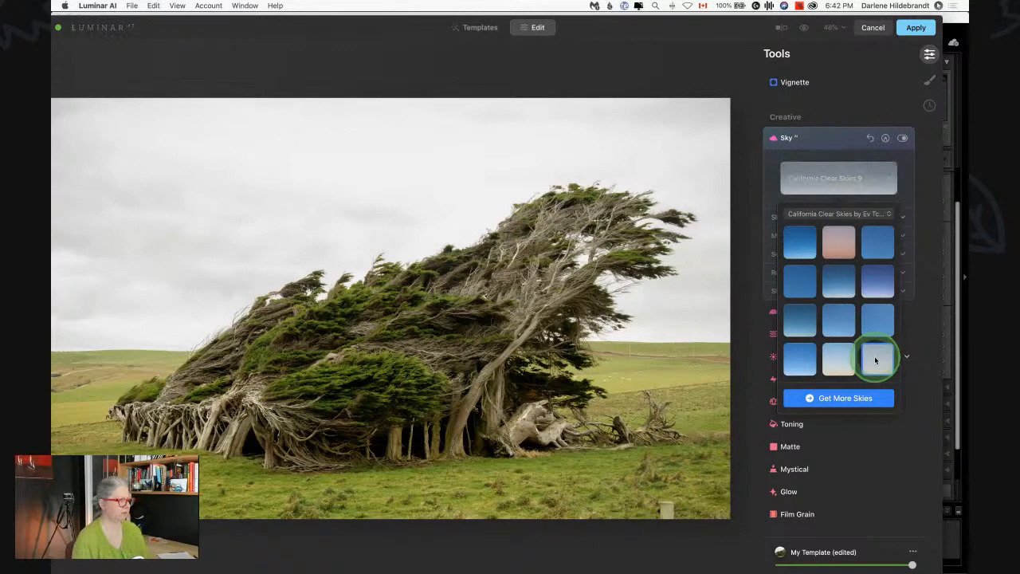
pyautogui.click(771, 173)
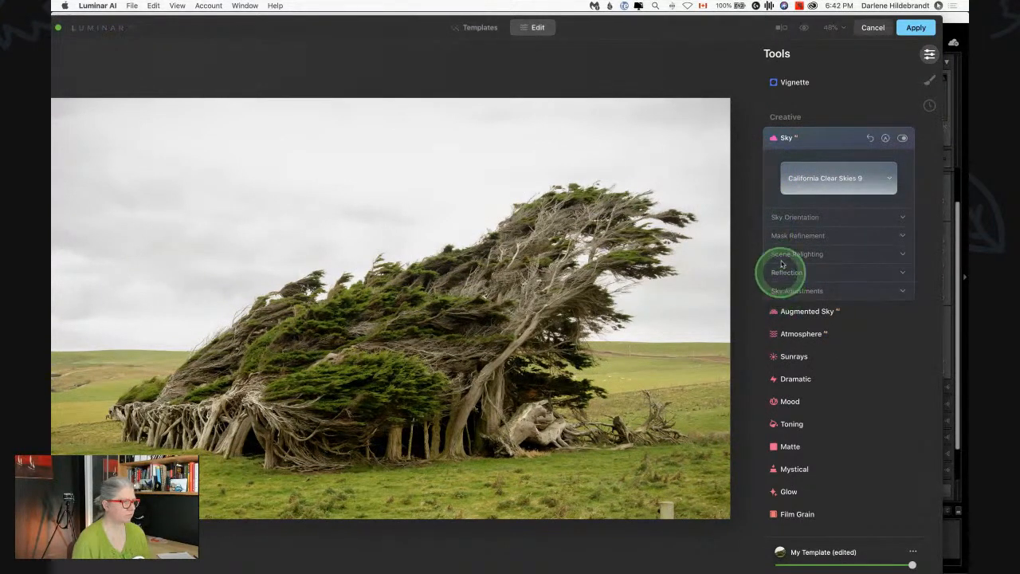
pyautogui.click(783, 220)
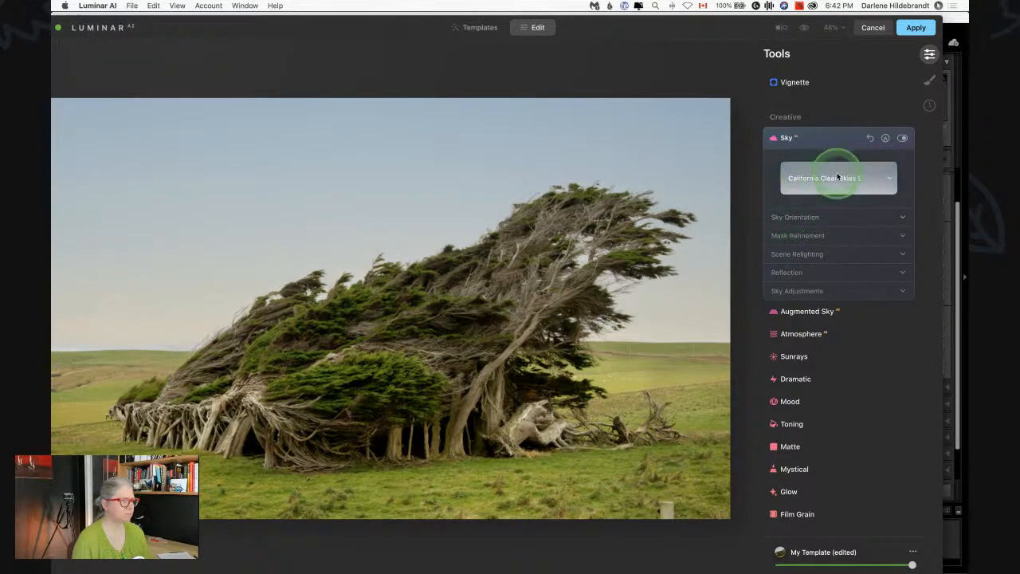
# Step: Cool and darken the replacement sky with Warmth at -66 and Brightness at -58
pyautogui.click(798, 292)
pyautogui.click(801, 383)
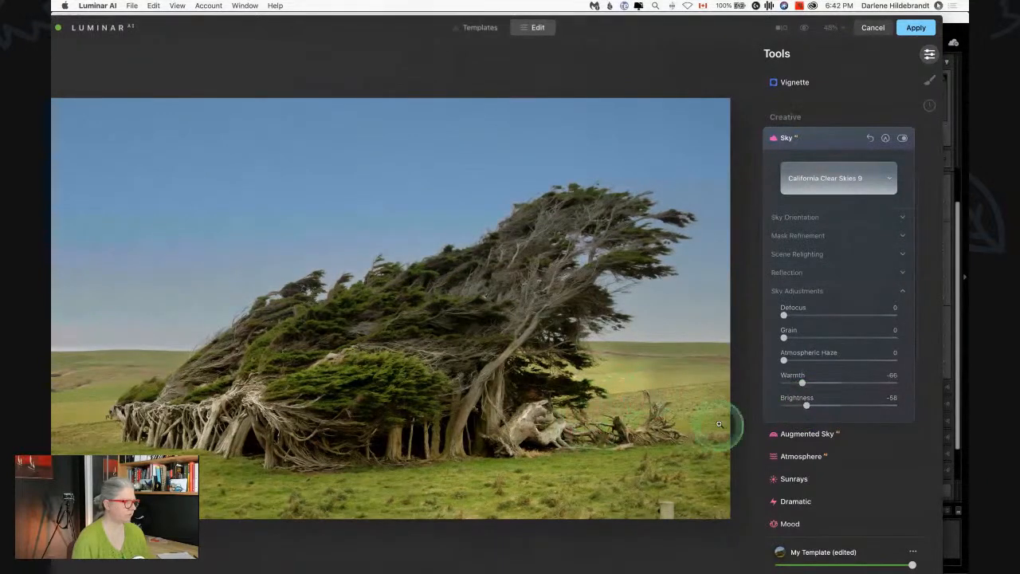
pyautogui.click(868, 352)
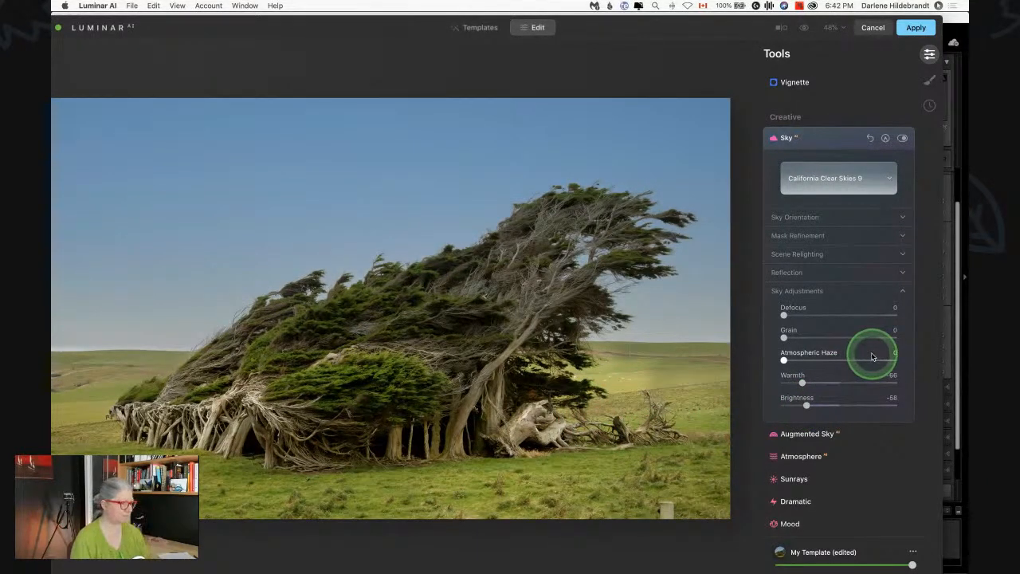
# Step: Try California Clear Skies 4 as the replacement sky, followed by California Clear Skies 12
pyautogui.click(831, 180)
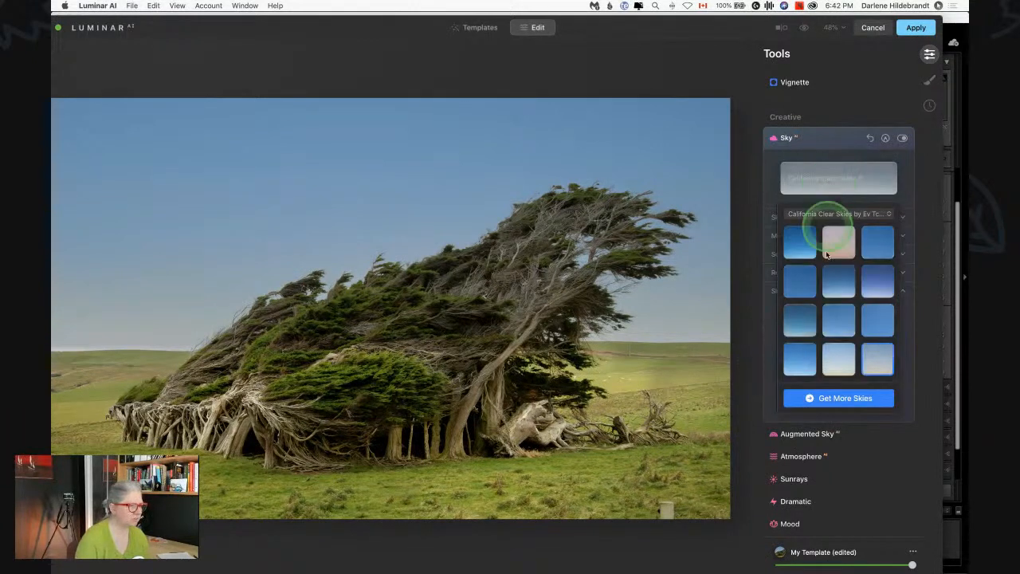
pyautogui.click(799, 320)
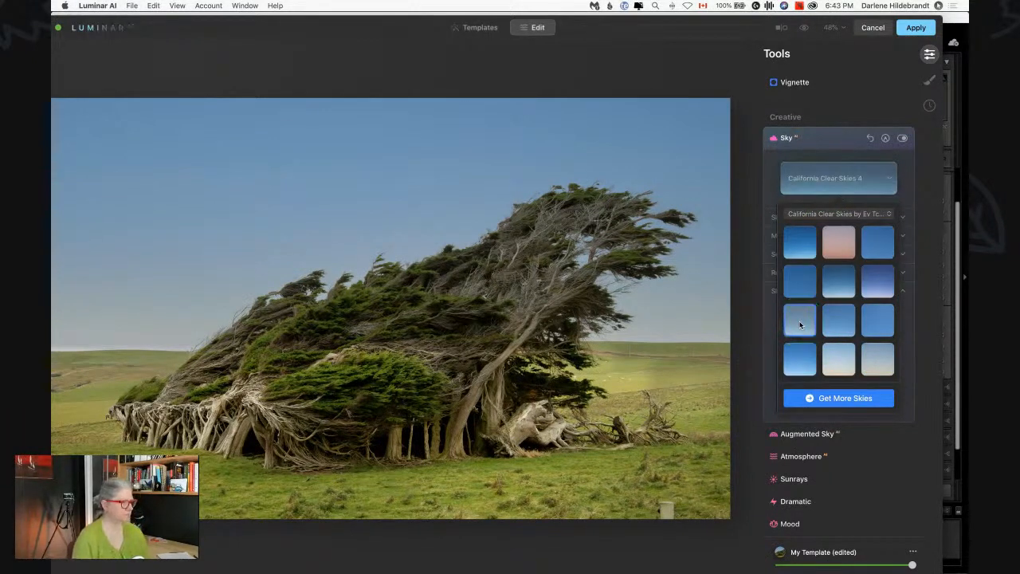
pyautogui.click(797, 283)
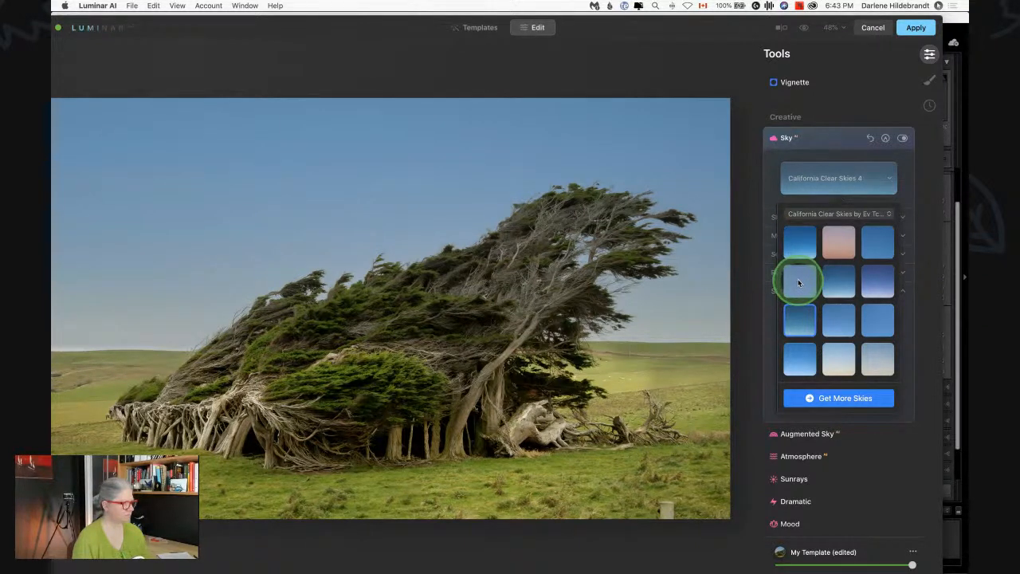
pyautogui.click(800, 283)
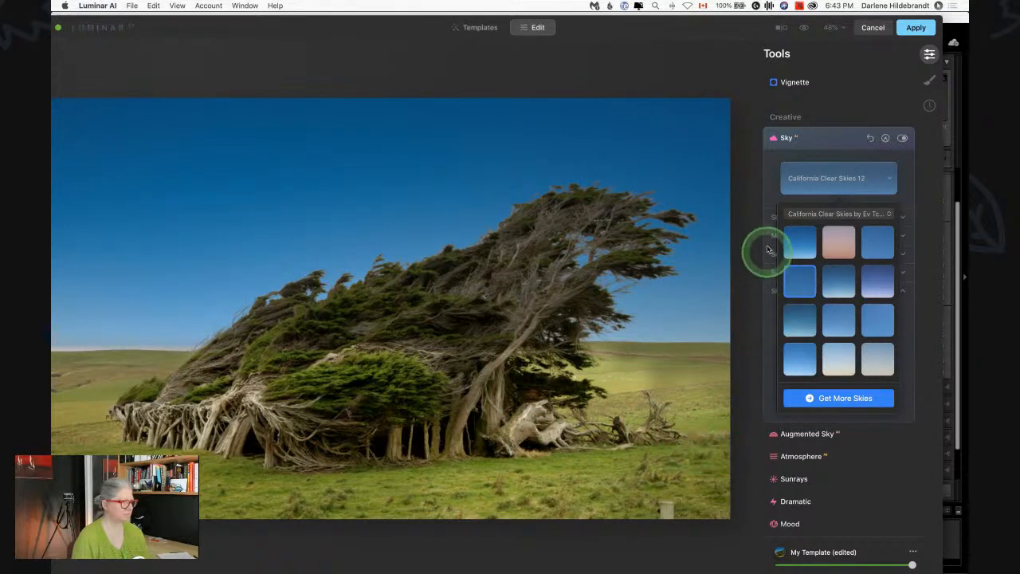
pyautogui.click(765, 178)
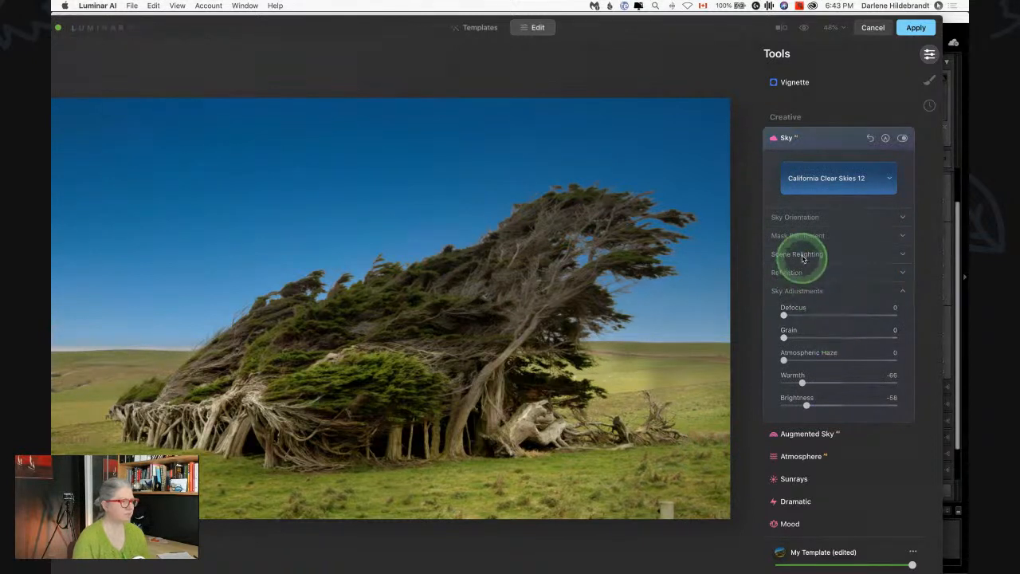
# Step: Set the scene's Relight Strength to 0, and cancel all changes to quit the Luminar AI plugin
pyautogui.click(805, 254)
pyautogui.moveTo(801, 278); pyautogui.dragTo(781, 276)
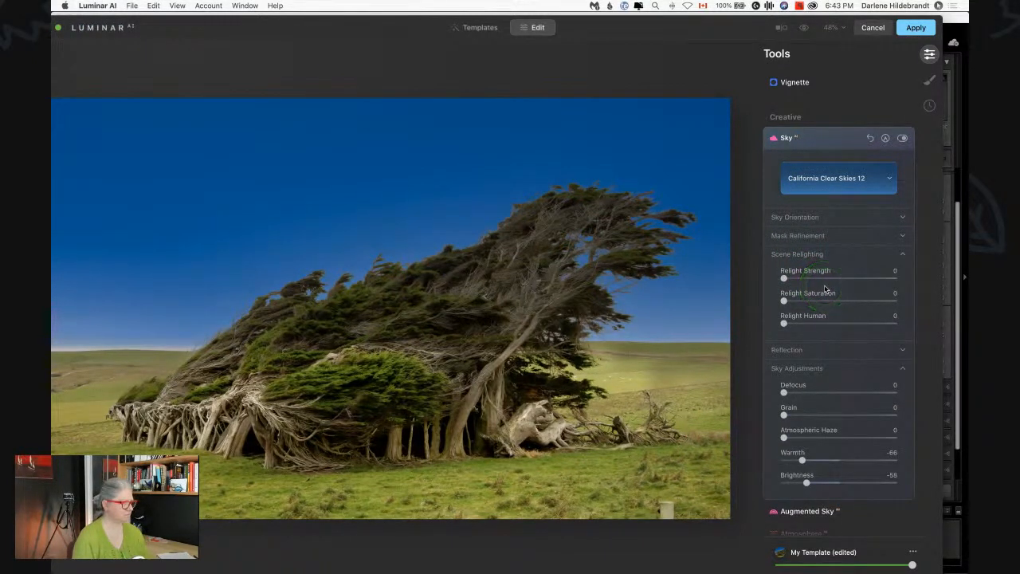
pyautogui.click(825, 288)
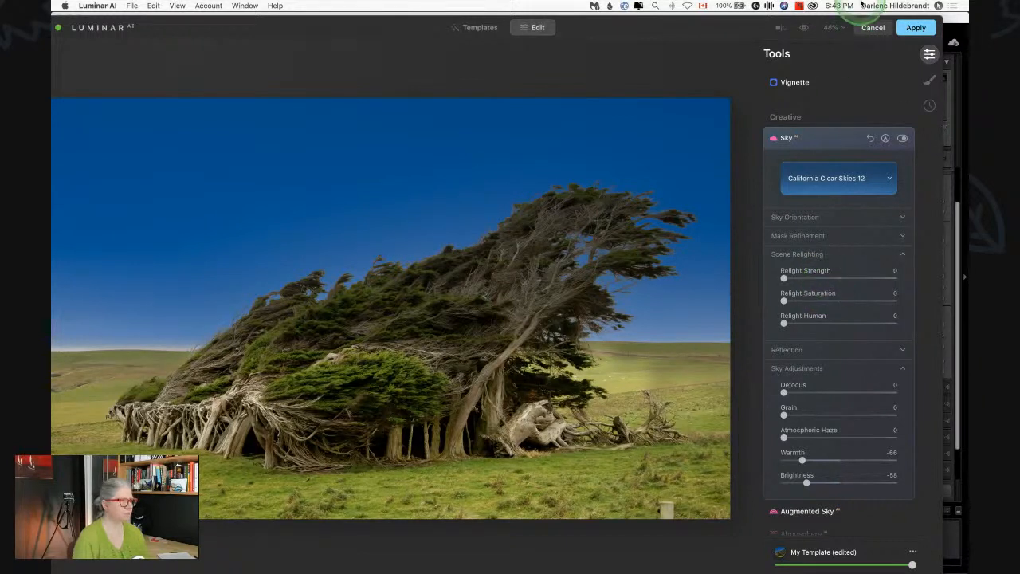
pyautogui.click(876, 31)
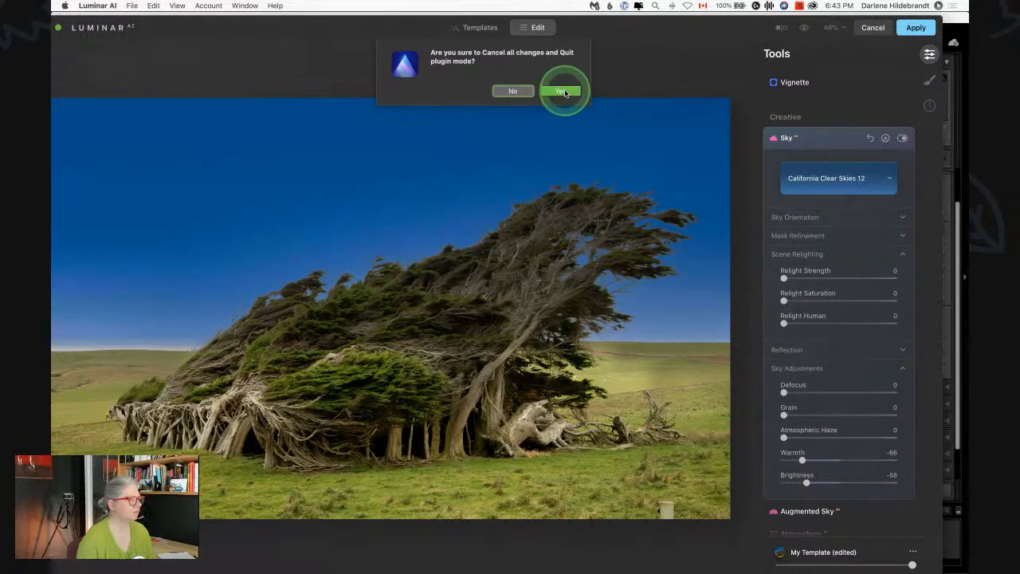
pyautogui.click(559, 94)
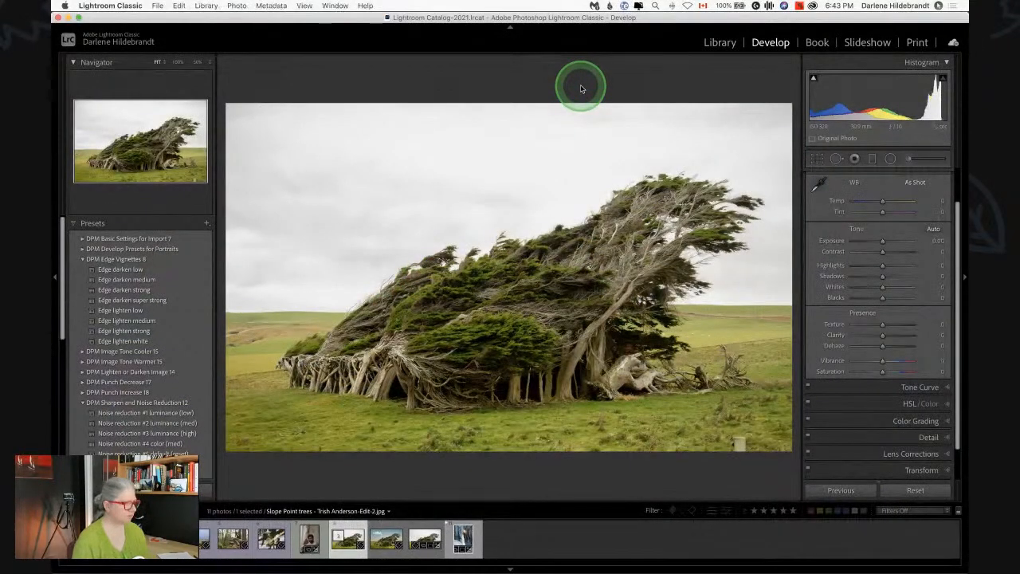
# Step: View the edited blue-sky tree photo enlarged in the Library and return to the grid
pyautogui.press('g')
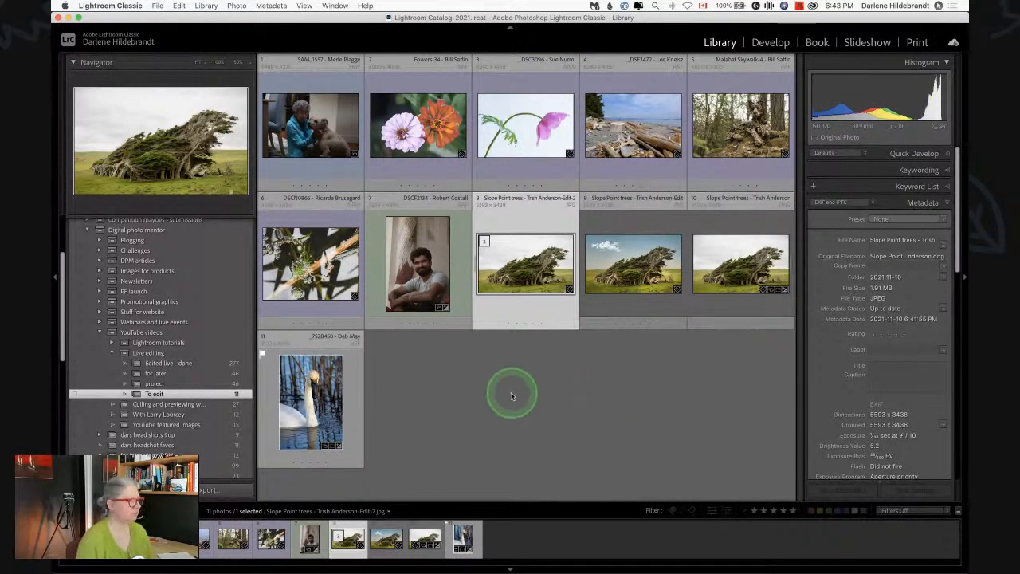
pyautogui.click(626, 269)
pyautogui.doubleClick(639, 317)
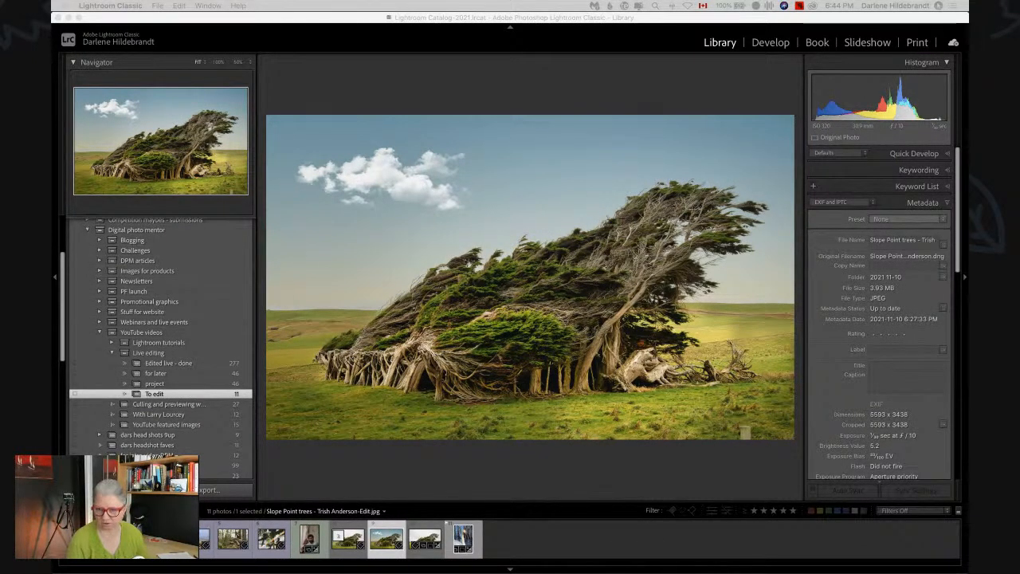
pyautogui.click(576, 102)
pyautogui.press('g')
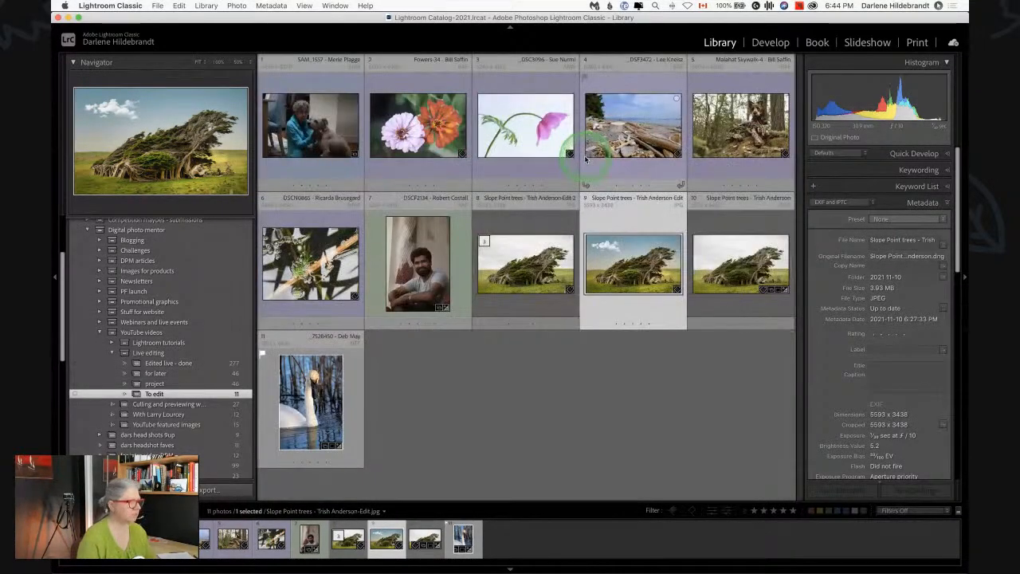
# Step: Open the pink drooping flower photo from the Library grid in the Develop module
pyautogui.click(596, 350)
pyautogui.click(550, 407)
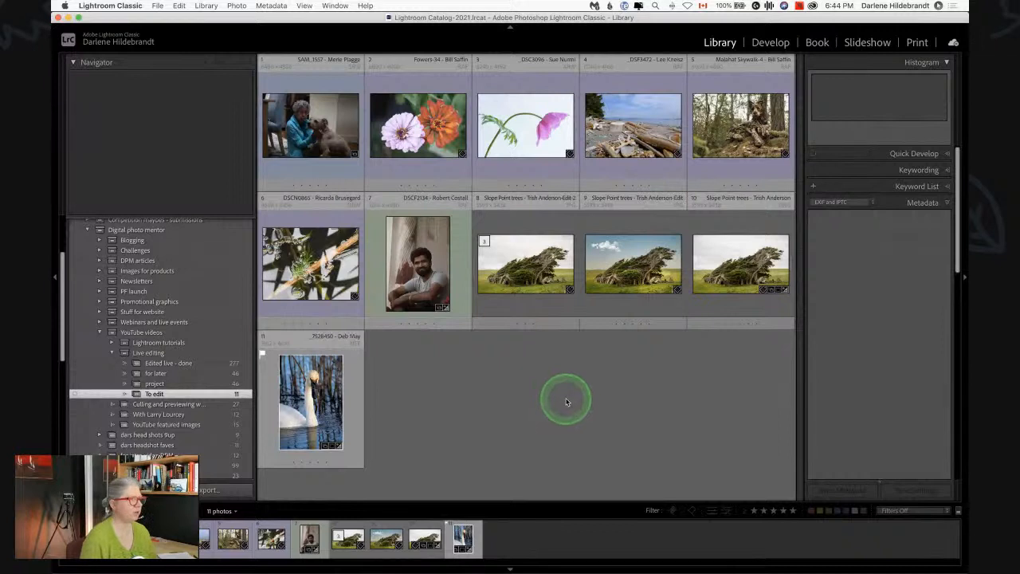
pyautogui.click(288, 111)
pyautogui.click(286, 122)
pyautogui.click(292, 120)
pyautogui.doubleClick(510, 134)
pyautogui.click(614, 247)
pyautogui.click(850, 271)
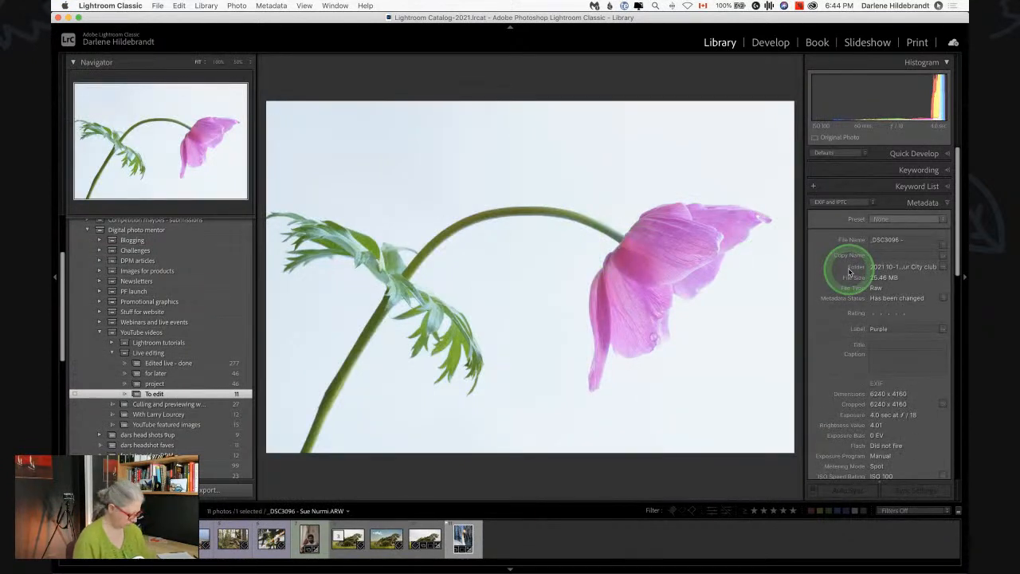
pyautogui.press('d')
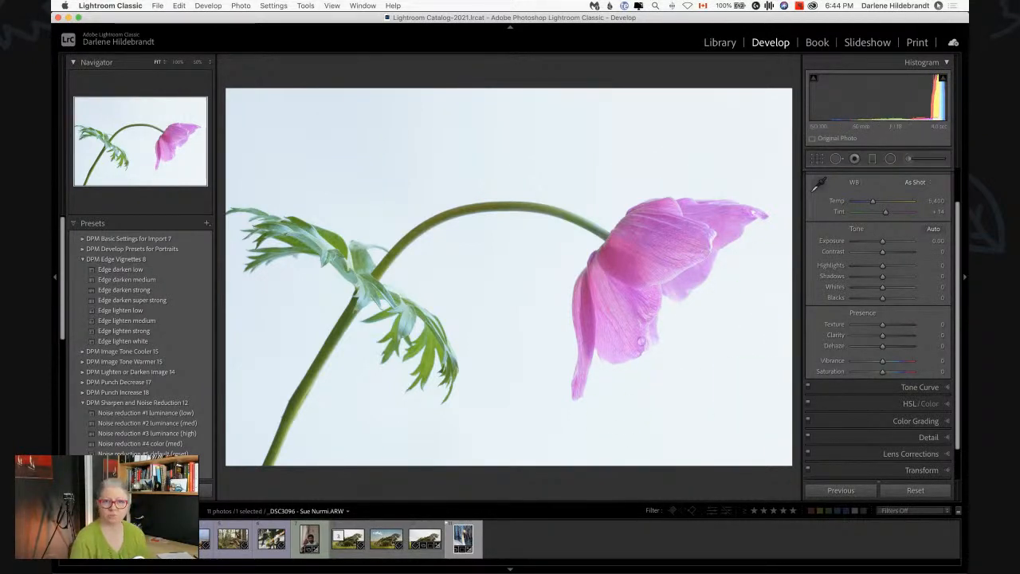
# Step: Lower the pink flower photo's exposure to -0.60
pyautogui.press('super+Tab')
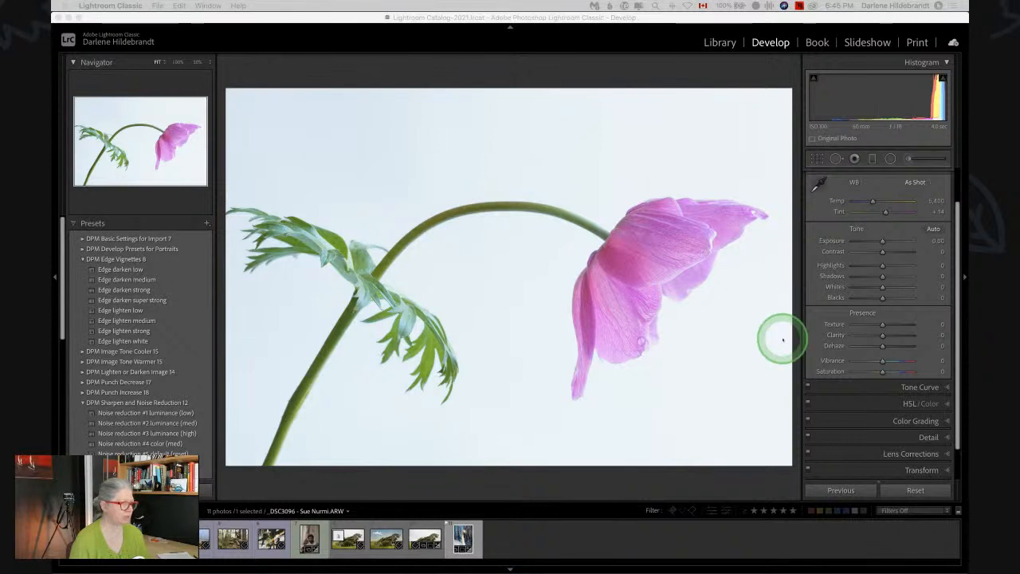
pyautogui.click(883, 242)
pyautogui.moveTo(883, 242); pyautogui.dragTo(880, 241)
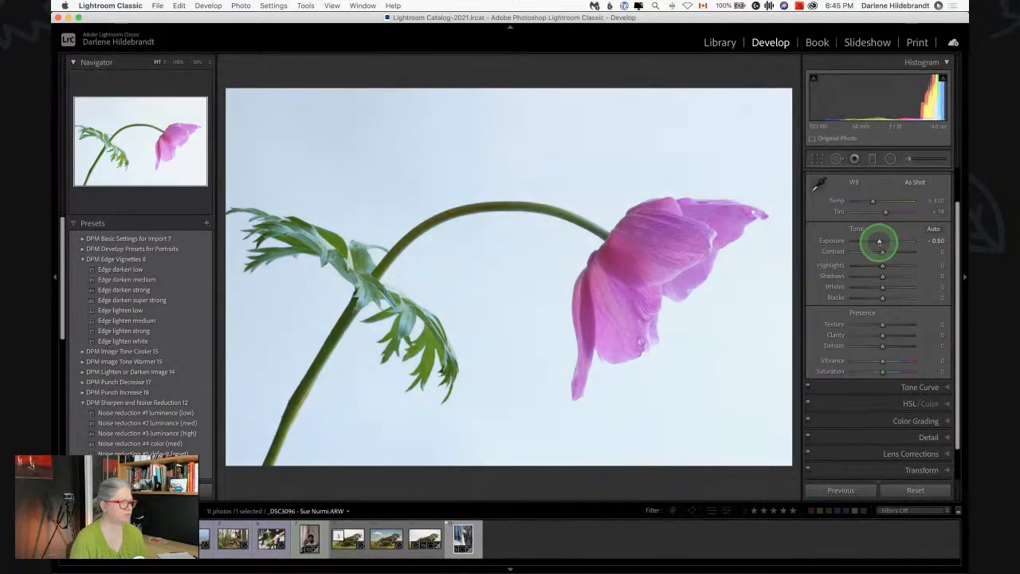
# Step: Try an exposure of -0.40 with Whites pushed to +100, checking highlight clipping, and reset the exposure to 0
pyautogui.doubleClick(877, 241)
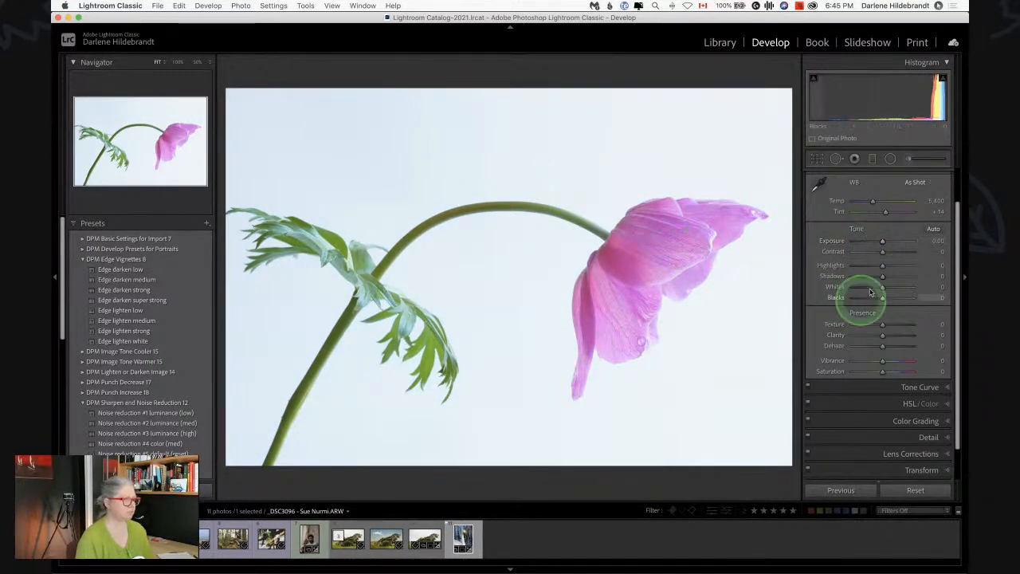
pyautogui.moveTo(888, 241); pyautogui.dragTo(877, 240)
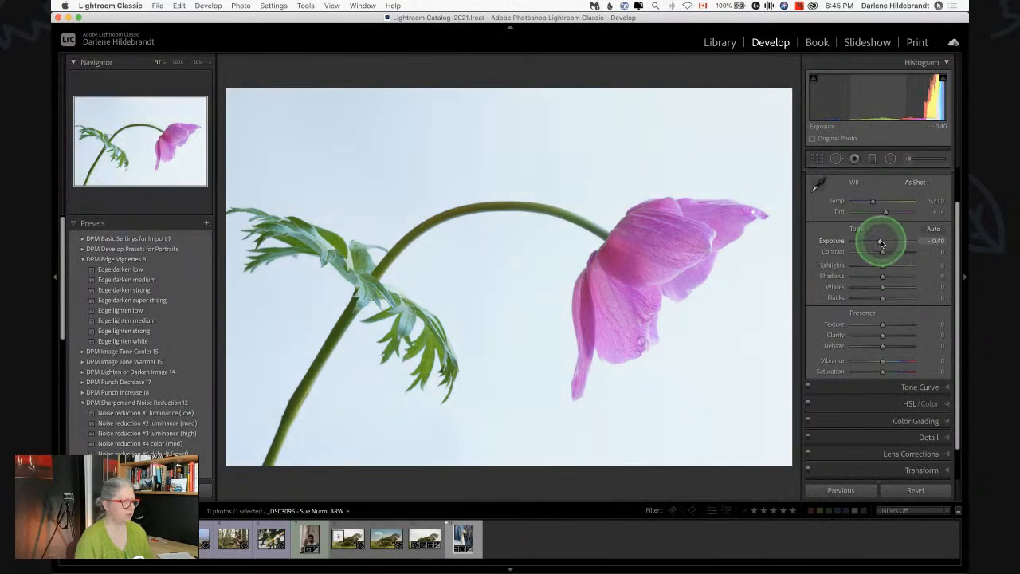
pyautogui.keyDown('alt'); pyautogui.click(883, 288); pyautogui.keyUp('alt')
pyautogui.moveTo(883, 289); pyautogui.dragTo(901, 290)
pyautogui.doubleClick(837, 288)
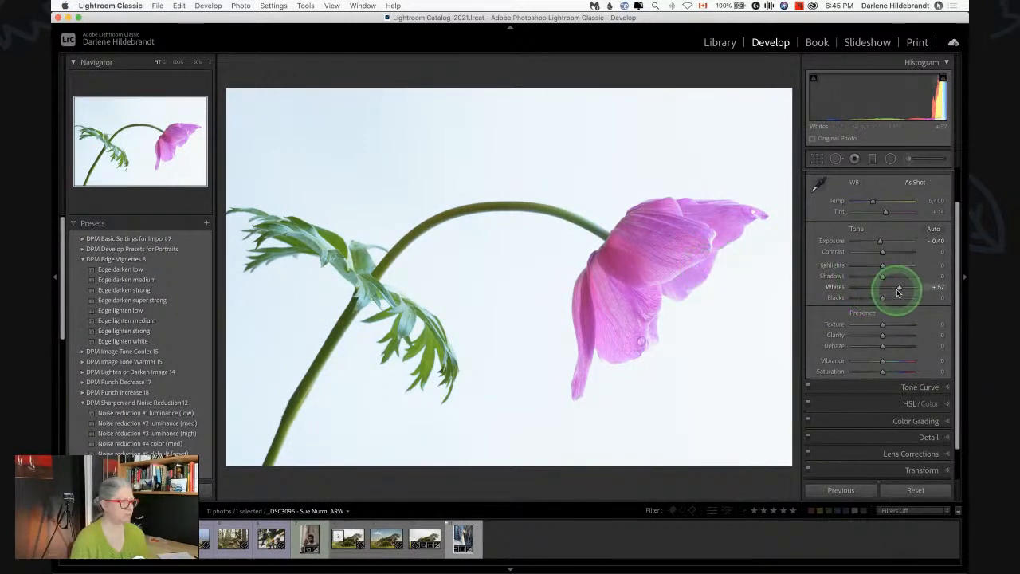
pyautogui.moveTo(901, 290); pyautogui.dragTo(930, 290)
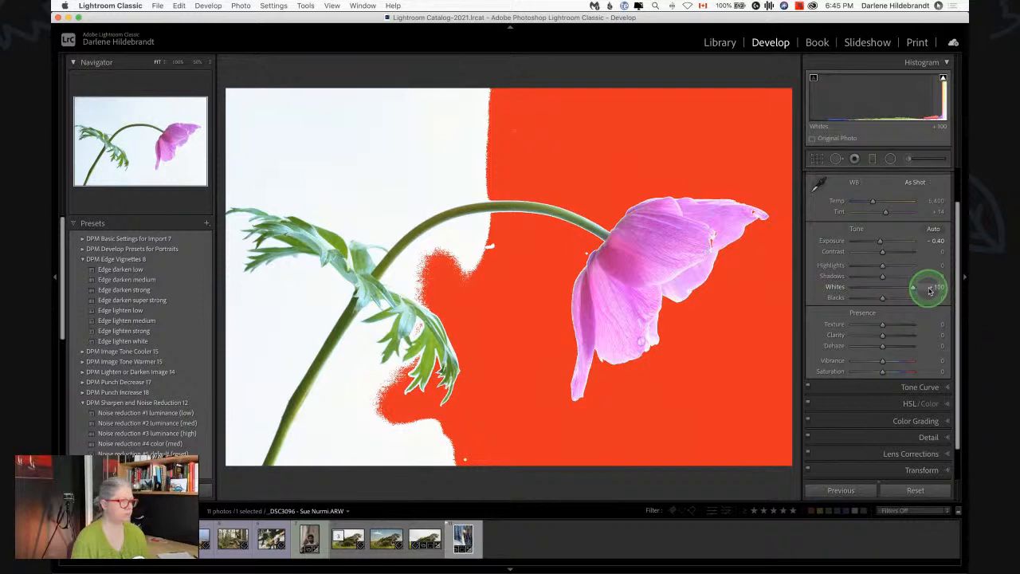
pyautogui.doubleClick(826, 240)
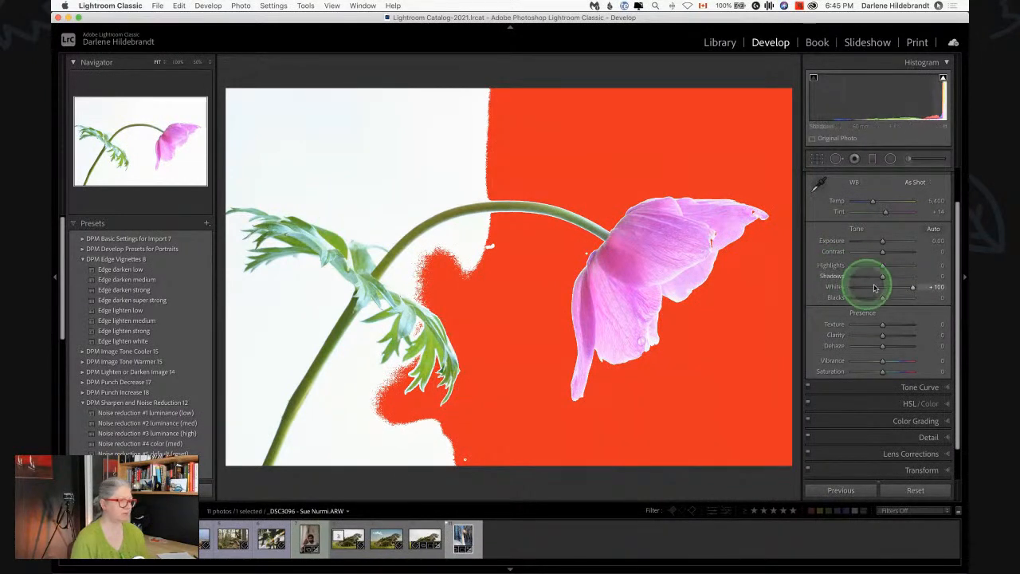
# Step: Set Whites to +77 and Exposure to -1.00, and compare the flower photo with its before view
pyautogui.moveTo(911, 285); pyautogui.dragTo(907, 288)
pyautogui.moveTo(883, 244); pyautogui.dragTo(878, 241)
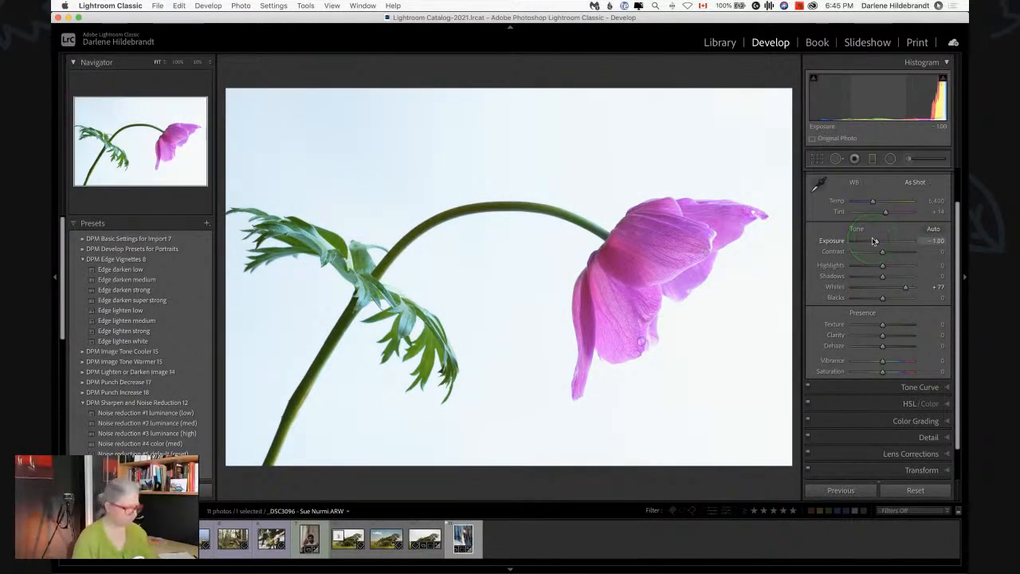
pyautogui.press('\\')
pyautogui.press('\\')
pyautogui.press('\\')
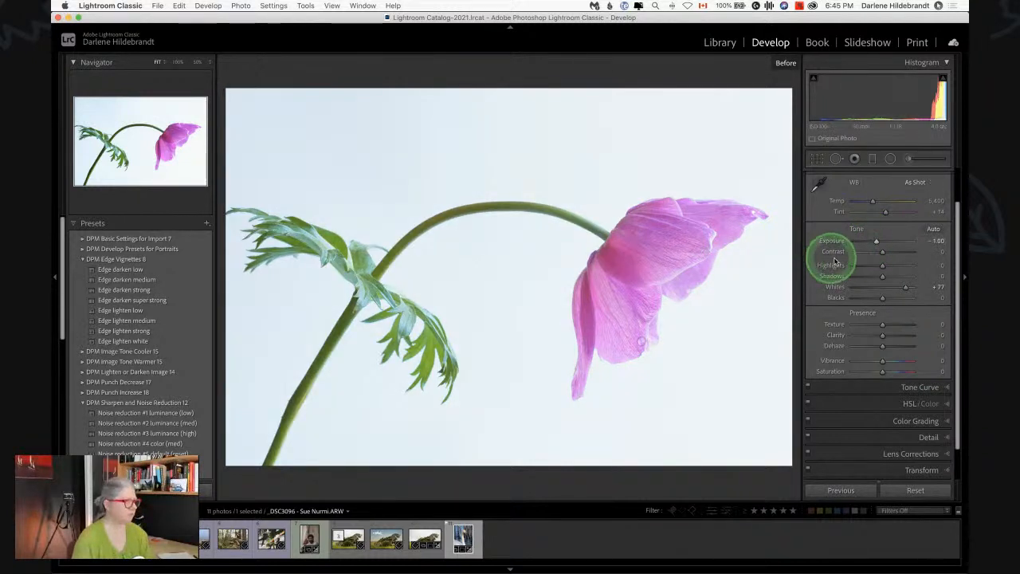
pyautogui.press('\\')
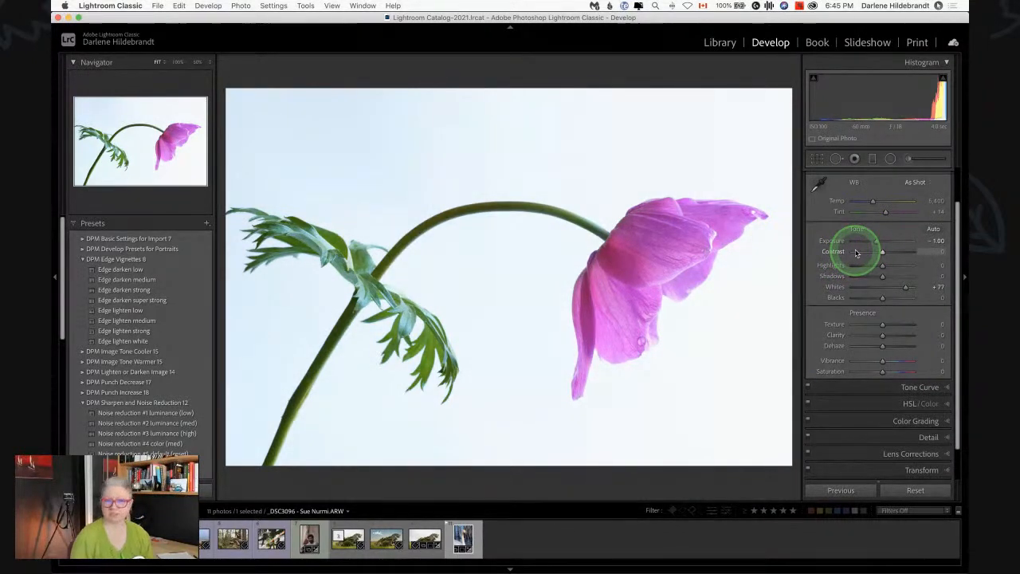
# Step: Lower the flower photo's Blacks to -59 while checking shadow clipping
pyautogui.keyDown('alt'); pyautogui.click(881, 297); pyautogui.keyUp('alt')
pyautogui.moveTo(878, 298); pyautogui.dragTo(864, 300)
# Step: Open the Profile Browser and preview the Camera Clear, Deep and Light profiles on the flower photo
pyautogui.scroll(3, 863, 296)
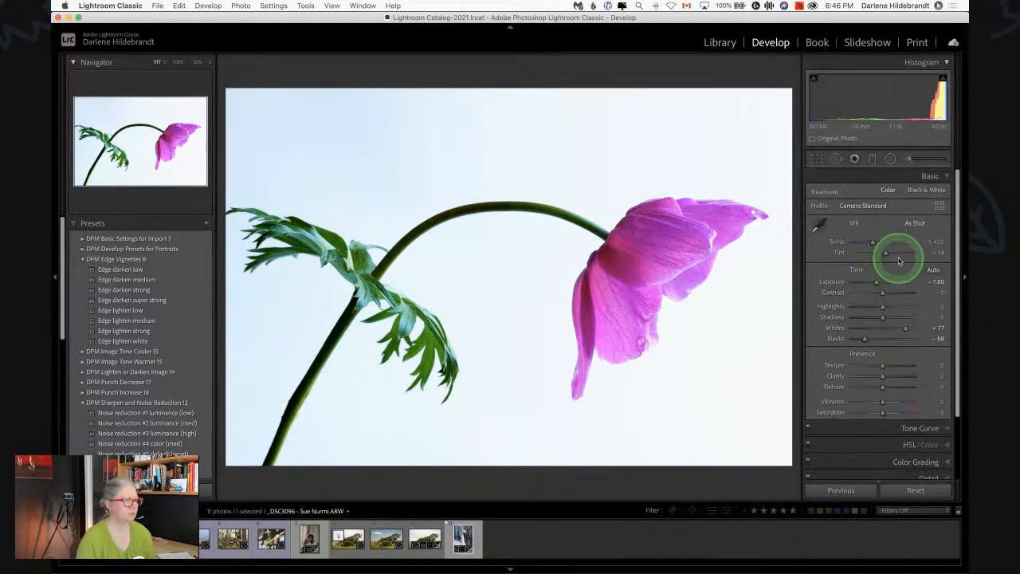
pyautogui.click(939, 205)
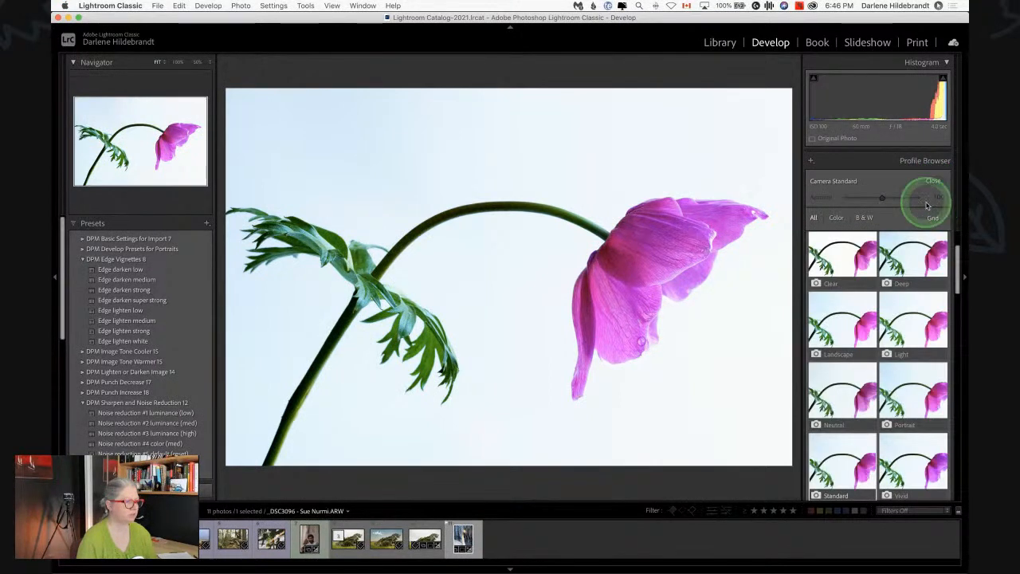
pyautogui.click(840, 267)
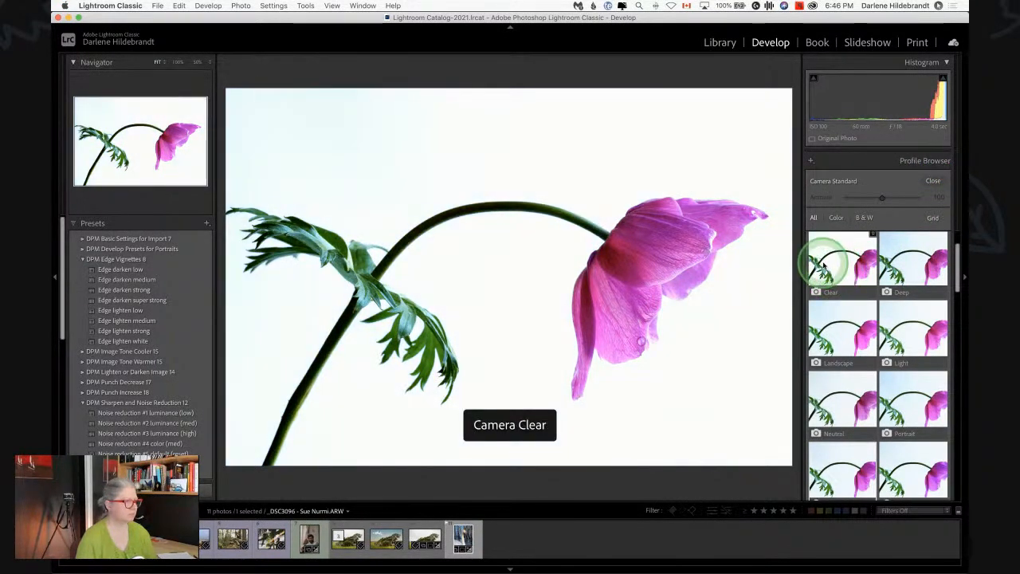
pyautogui.click(925, 270)
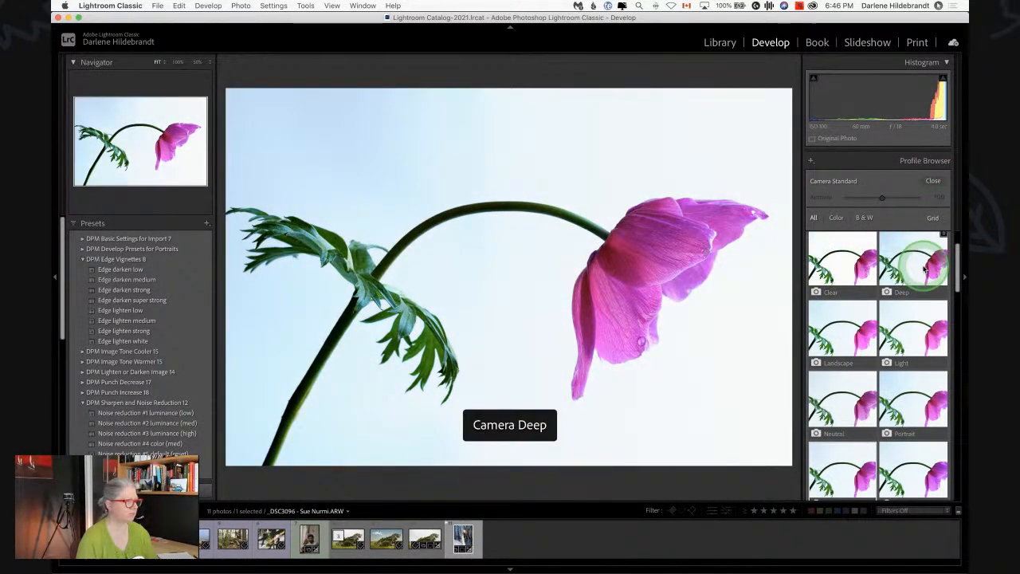
pyautogui.click(915, 330)
# Step: Show the photo's info overlay to check which camera and lens took it, and hide the overlay again
pyautogui.press('i')
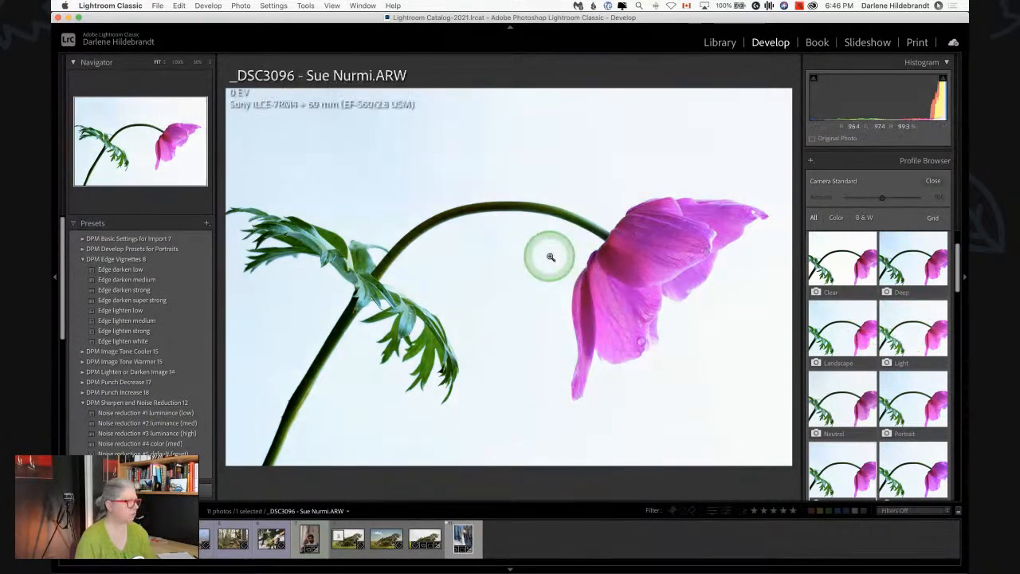
pyautogui.press('i')
pyautogui.press('i')
pyautogui.press('i')
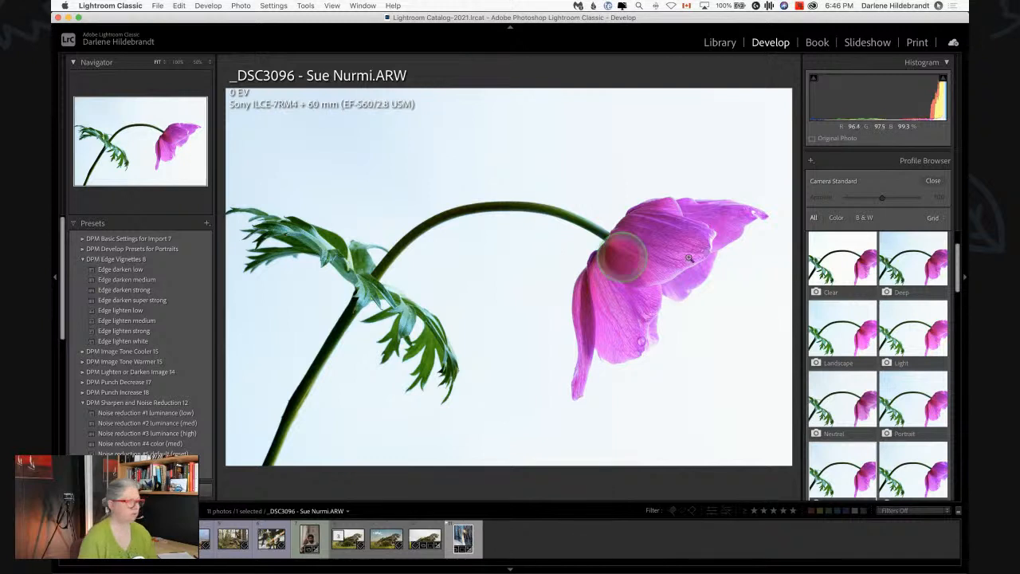
pyautogui.press('i')
pyautogui.press('i')
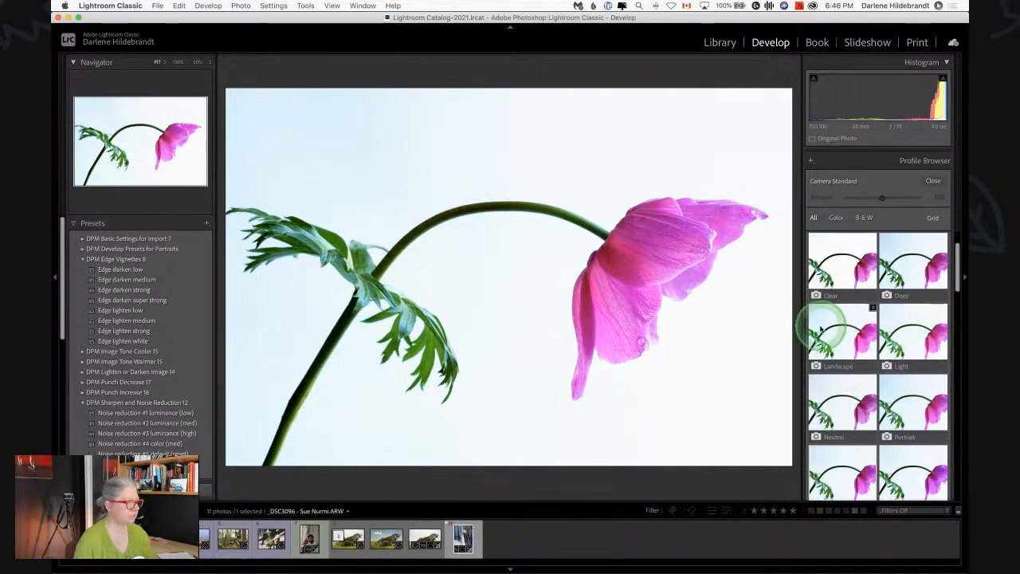
# Step: Preview the Camera Landscape, Neutral, Portrait, Vivid and Standard profiles on the flower photo
pyautogui.click(829, 332)
pyautogui.scroll(-1, 828, 335)
pyautogui.click(835, 368)
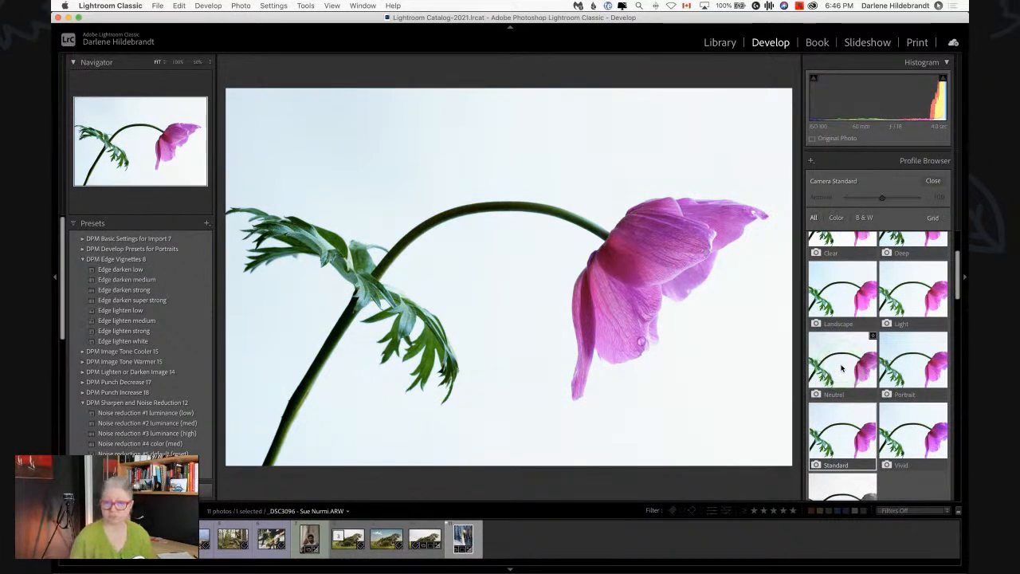
pyautogui.click(841, 368)
pyautogui.click(916, 366)
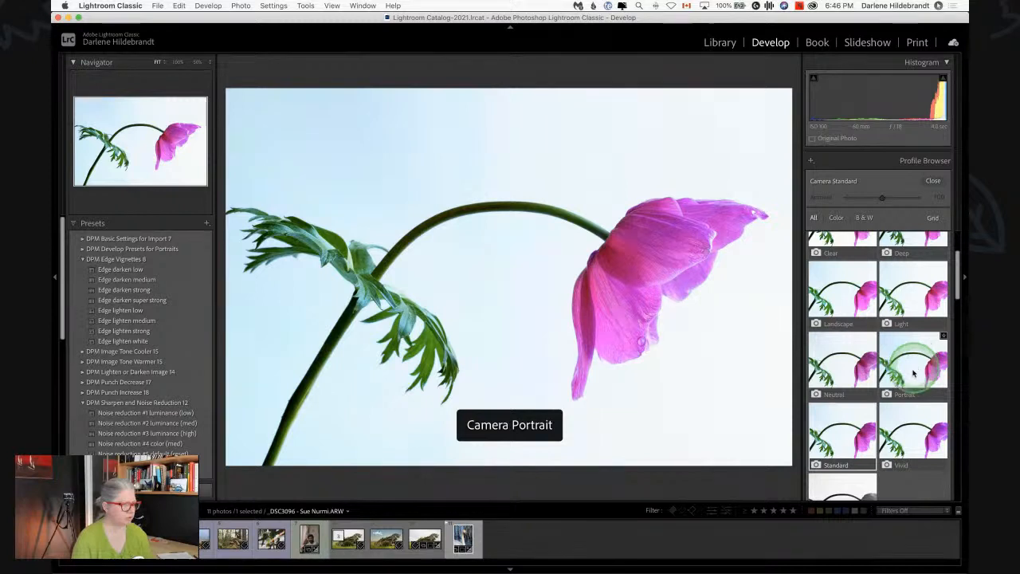
pyautogui.click(905, 442)
pyautogui.click(817, 438)
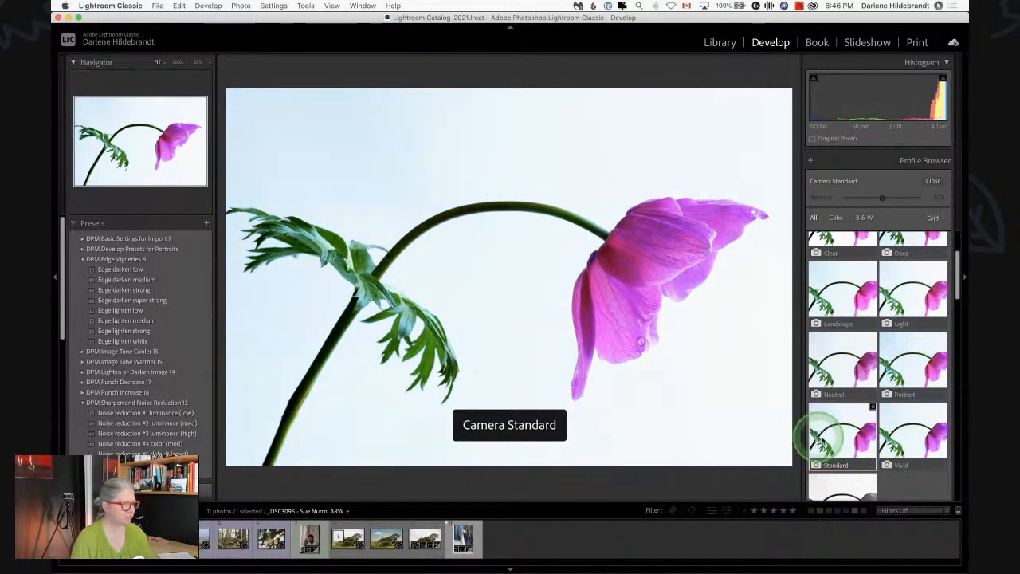
# Step: Compare the Camera Light profile, apply Camera Neutral to the flower photo, and close the Profile Browser
pyautogui.scroll(1, 829, 439)
pyautogui.click(915, 301)
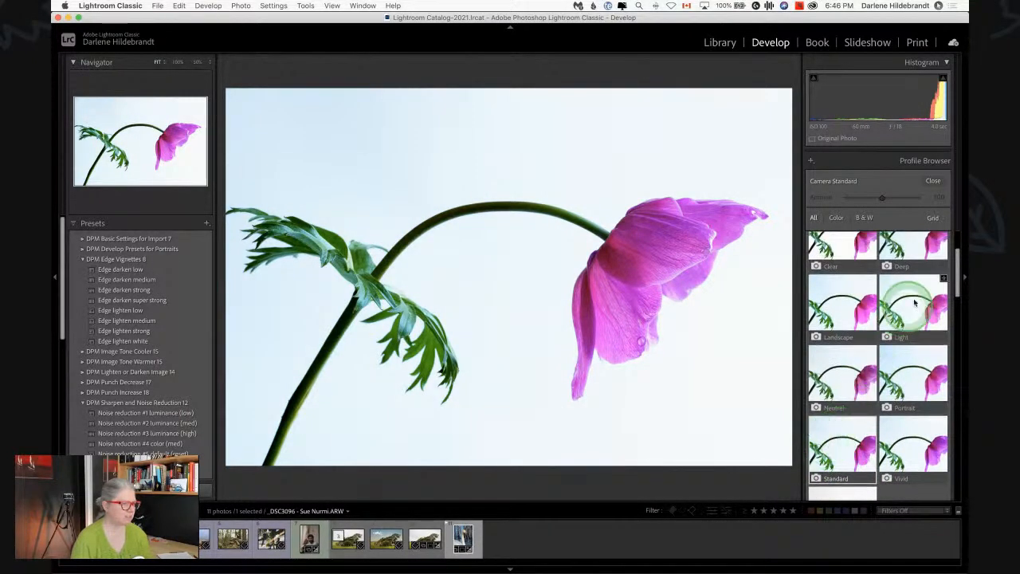
pyautogui.click(839, 384)
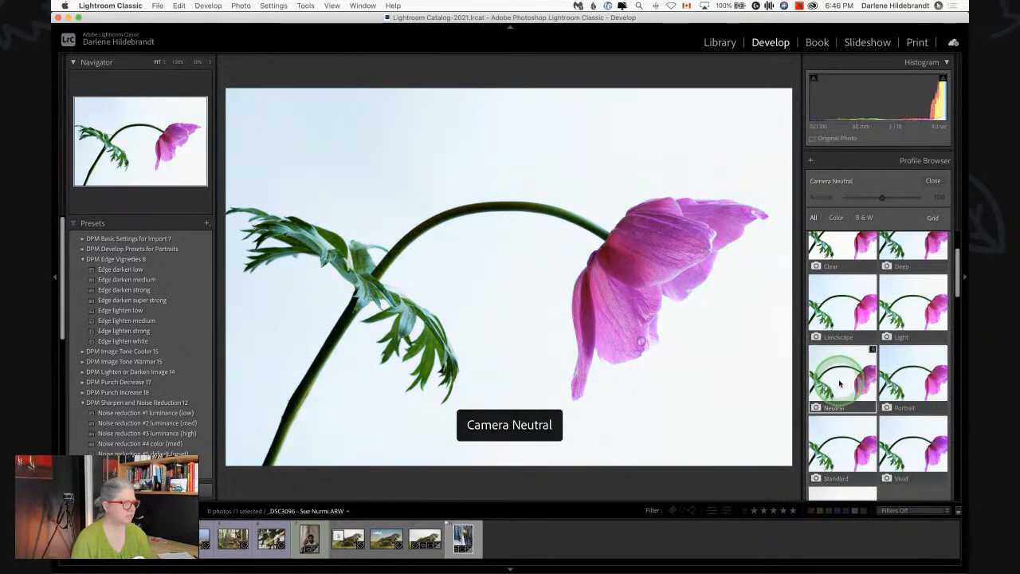
pyautogui.click(932, 181)
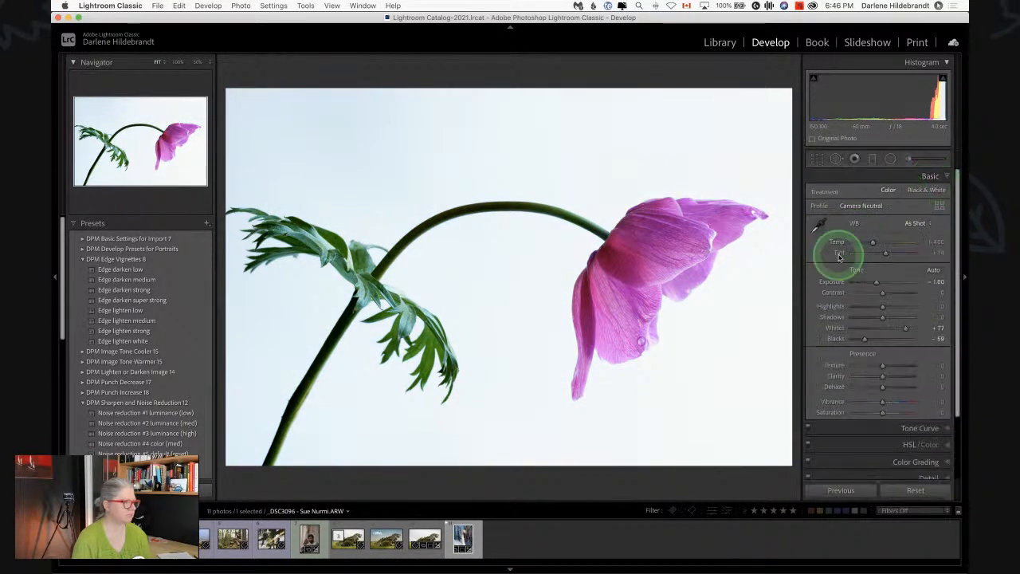
# Step: Raise the exposure to -0.46 and set Texture to +36 and Clarity to +6
pyautogui.moveTo(877, 285); pyautogui.dragTo(872, 287)
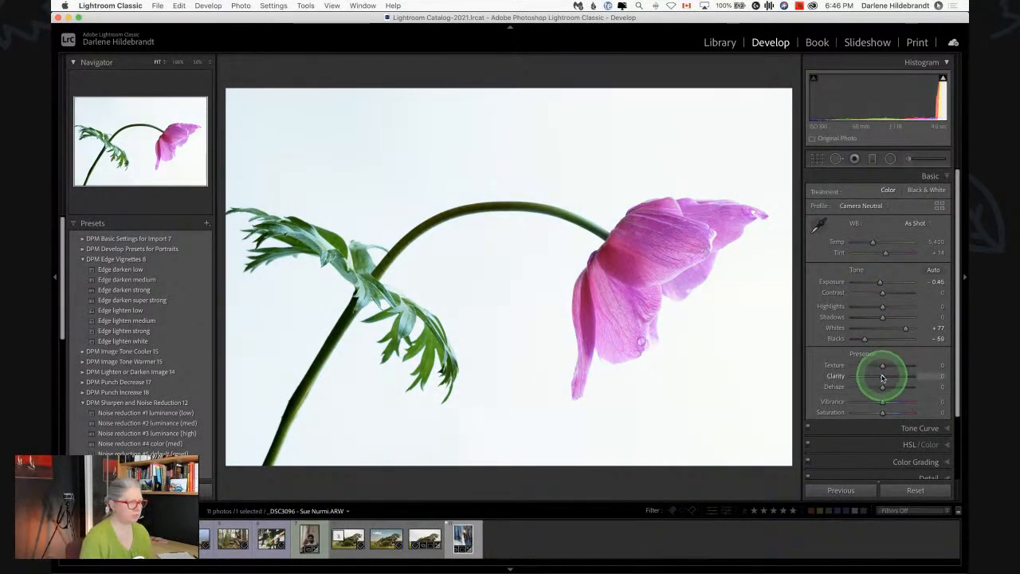
pyautogui.moveTo(882, 370); pyautogui.dragTo(883, 367)
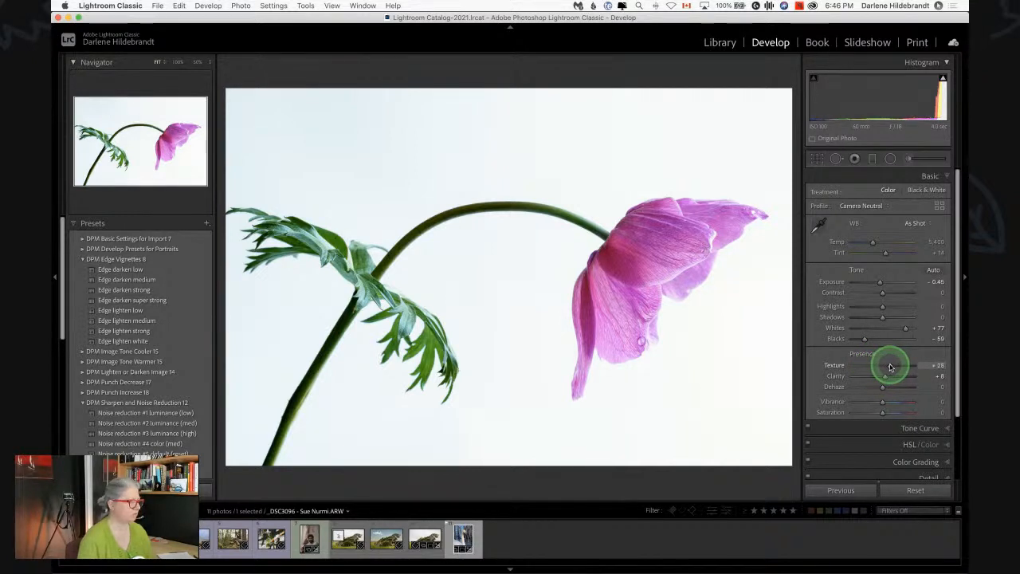
pyautogui.moveTo(887, 378)
pyautogui.mouseDown()
pyautogui.moveTo(904, 376)
pyautogui.moveTo(885, 377)
pyautogui.mouseUp()
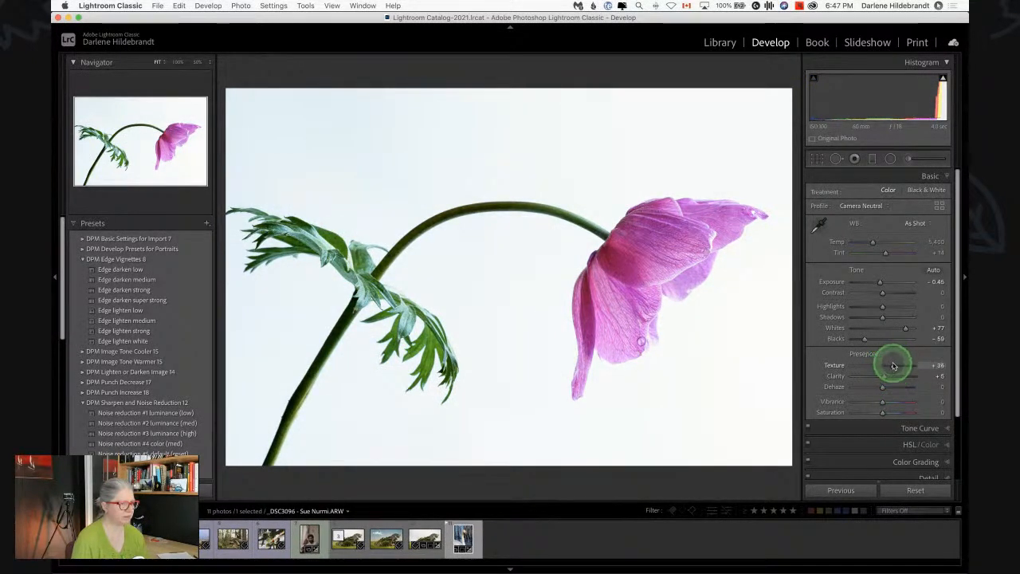
# Step: Try Texture at +100 and Clarity at +53, examining the pink petals at 50% zoom
pyautogui.moveTo(846, 370); pyautogui.dragTo(888, 369)
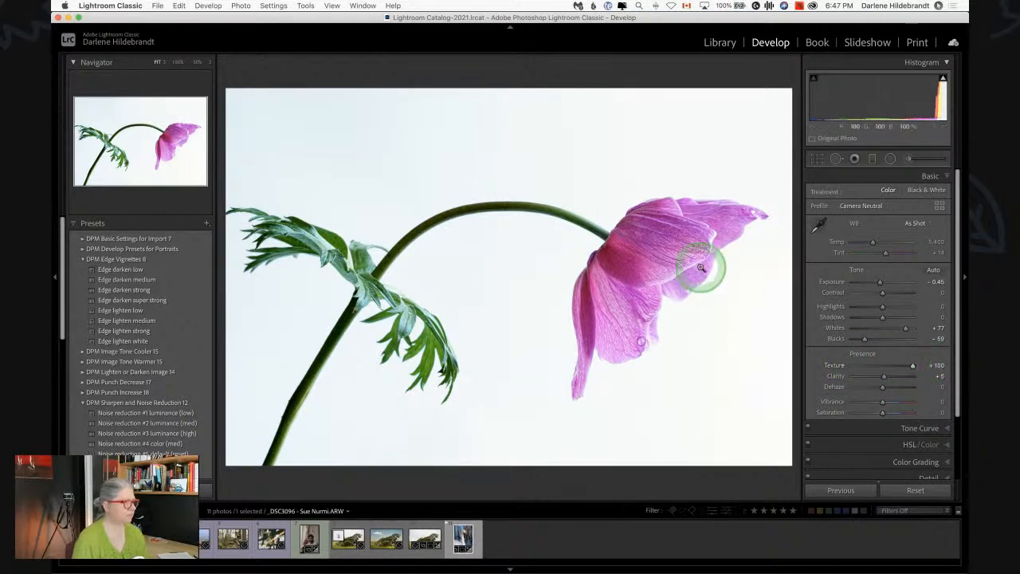
pyautogui.click(197, 62)
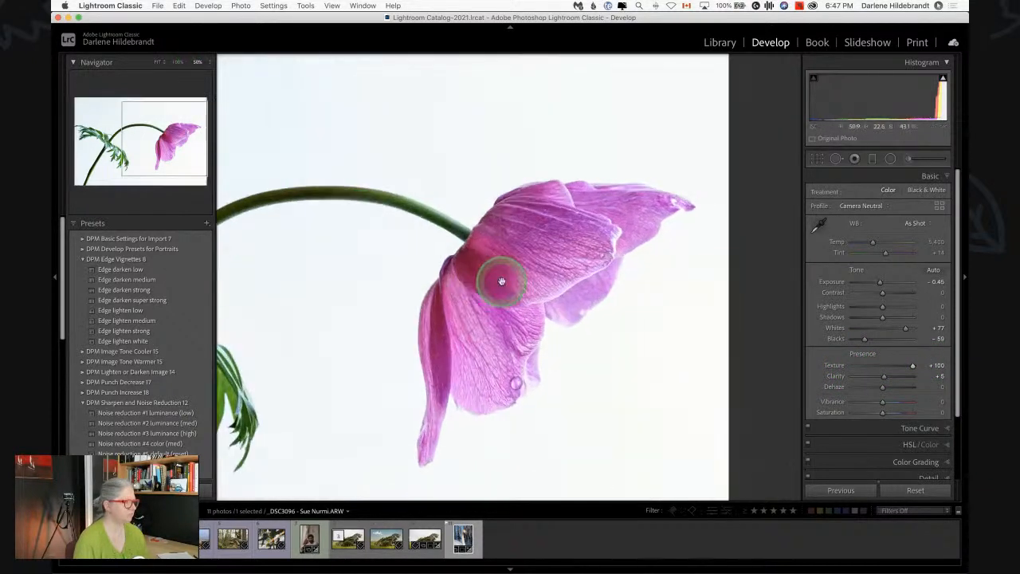
pyautogui.moveTo(503, 282); pyautogui.dragTo(550, 258)
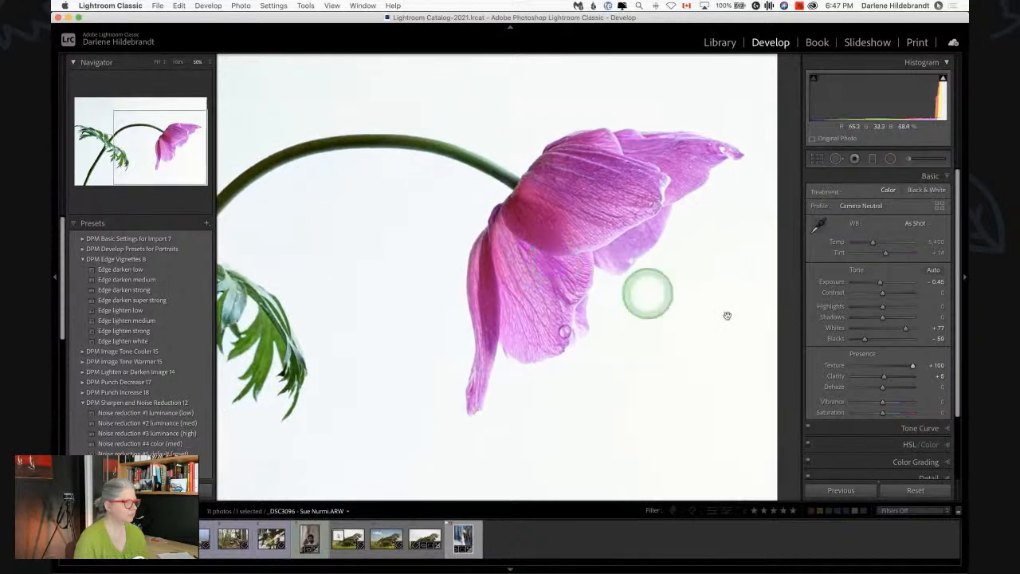
pyautogui.moveTo(890, 366)
pyautogui.mouseDown()
pyautogui.moveTo(813, 365)
pyautogui.moveTo(892, 364)
pyautogui.mouseUp()
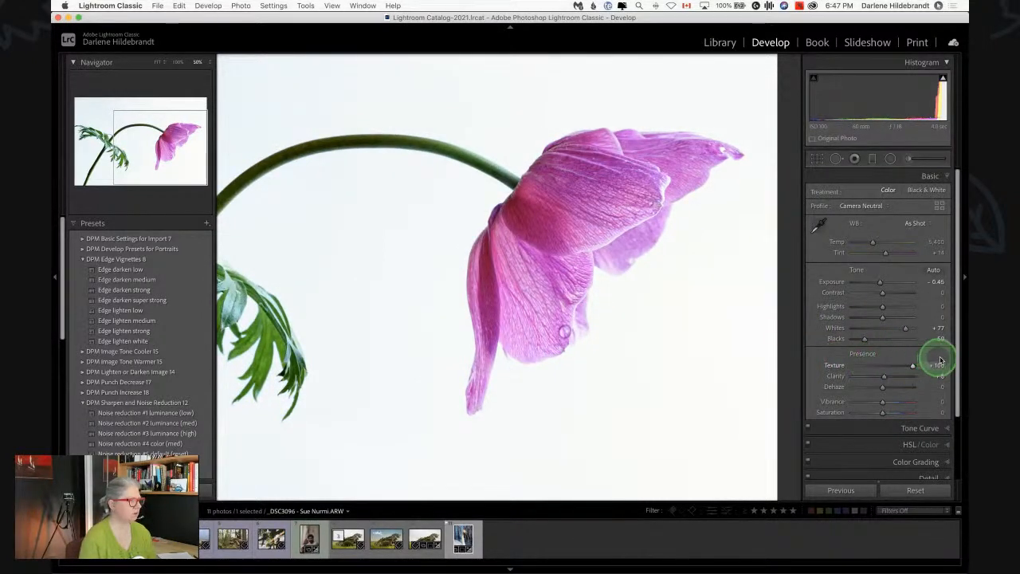
pyautogui.moveTo(952, 359); pyautogui.dragTo(901, 375)
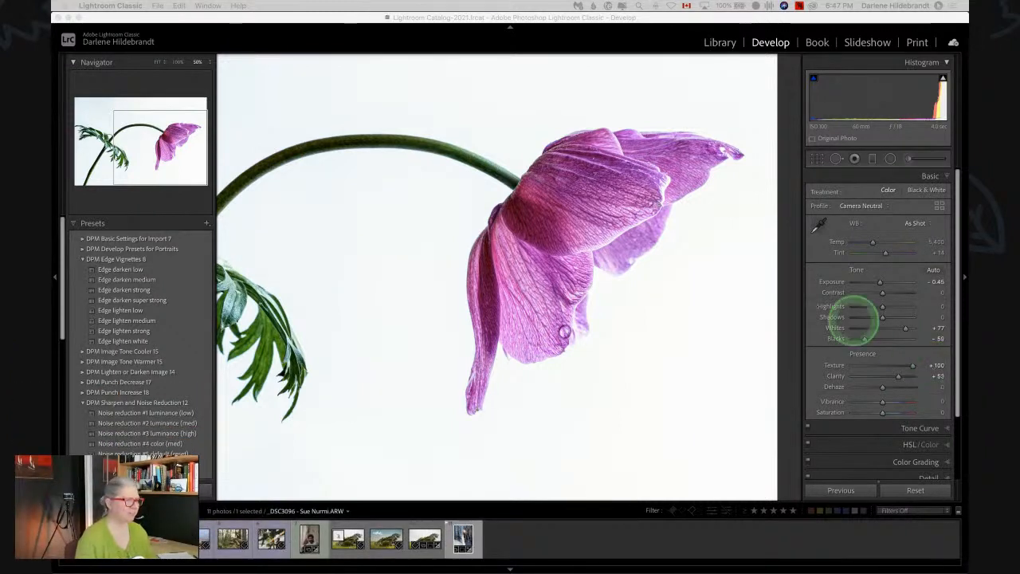
# Step: Reduce Texture to +23 and Clarity to +21, and fit the whole photo in view
pyautogui.click(794, 302)
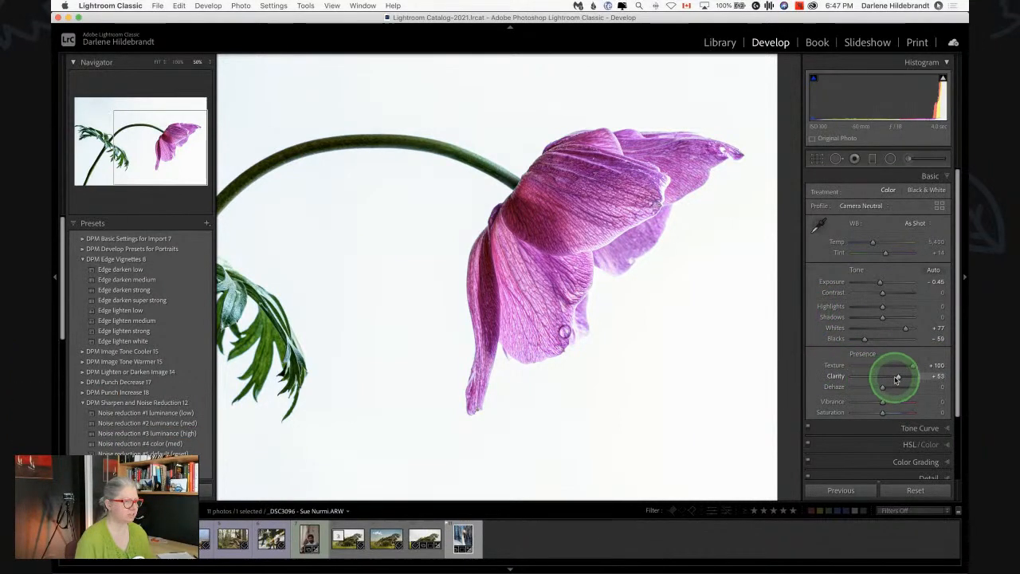
pyautogui.moveTo(889, 376); pyautogui.dragTo(890, 366)
pyautogui.click(534, 247)
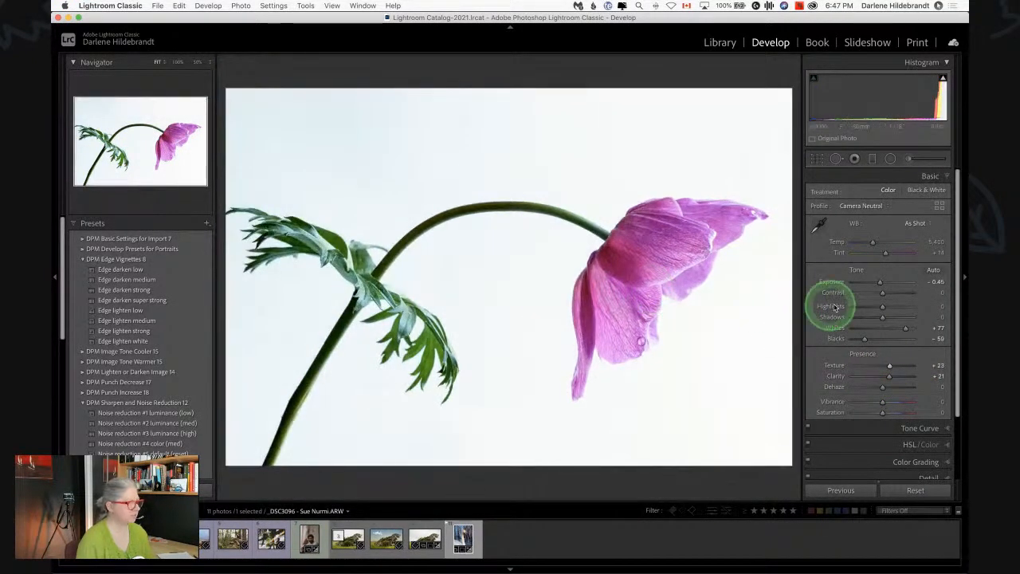
# Step: Warm the white balance from the Cloudy preset with Temp at 5,938 and Tint +10, and compare with the before view
pyautogui.click(914, 224)
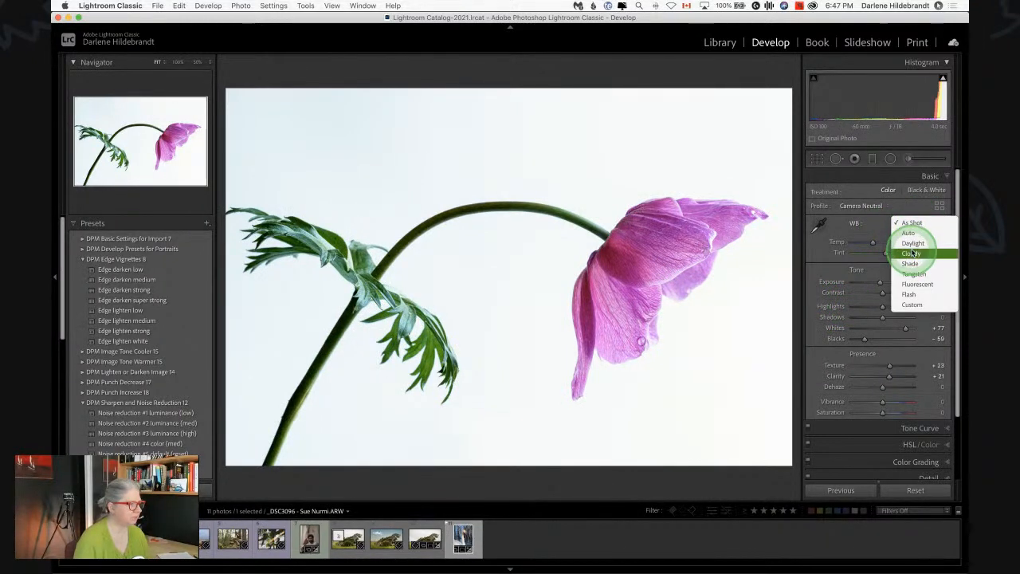
pyautogui.click(911, 253)
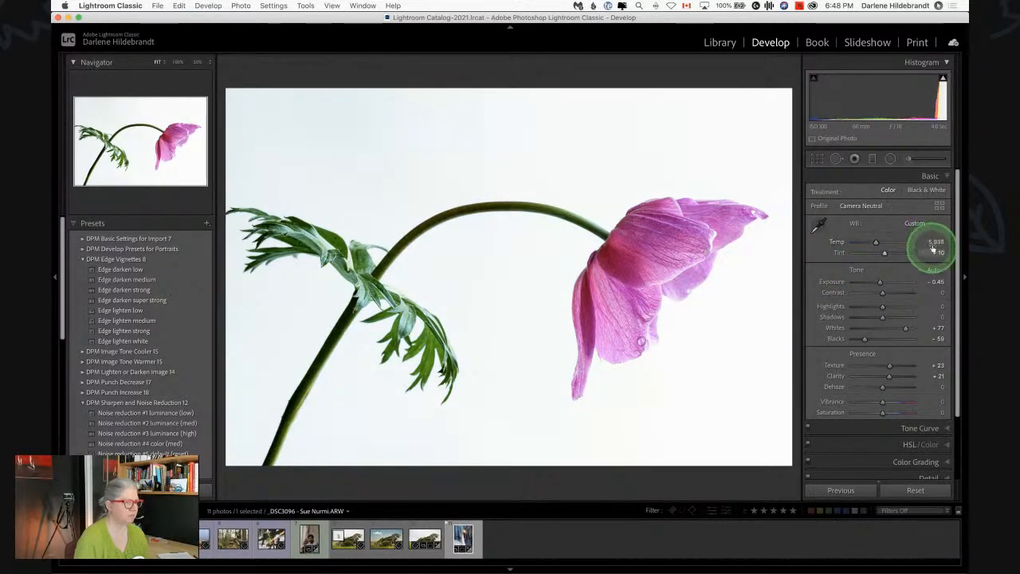
pyautogui.press('\\')
pyautogui.press('\\')
pyautogui.press('\\')
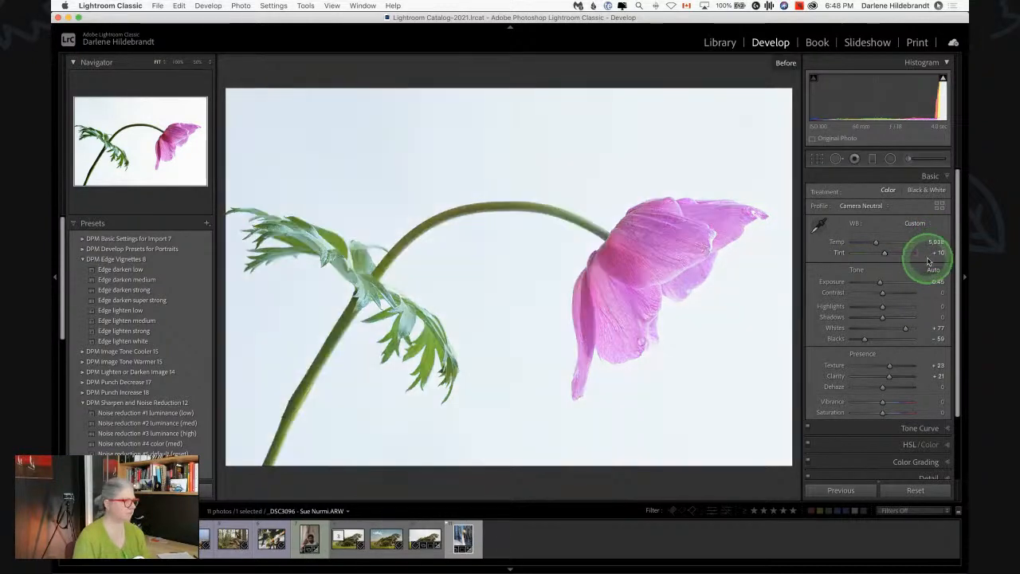
pyautogui.press('\\')
pyautogui.press('\\')
pyautogui.press('\\')
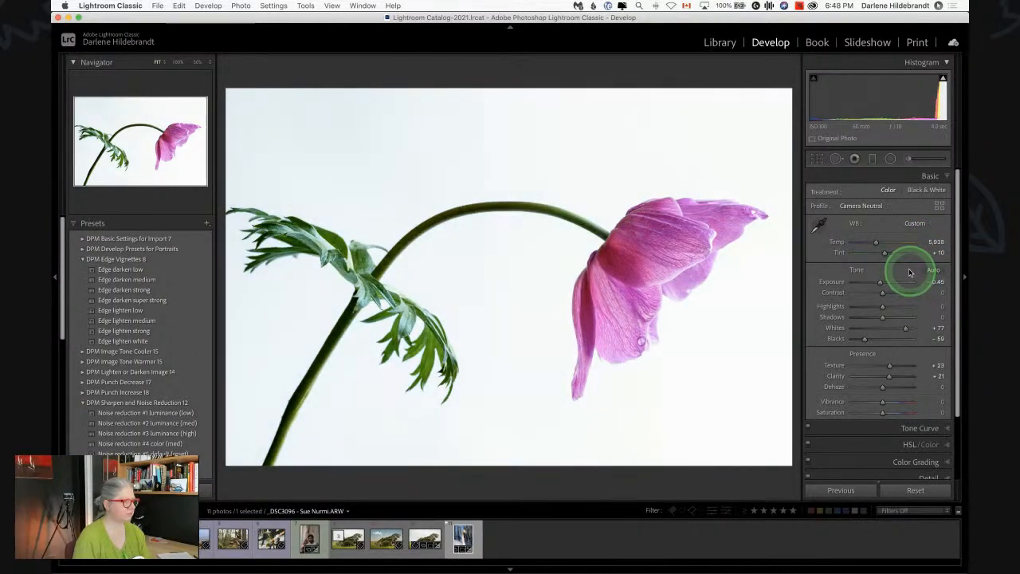
# Step: Lower the Green luminance to -44 with the targeted adjustment on the leaves, and brighten the luminance of the pink petals
pyautogui.scroll(-2, 907, 268)
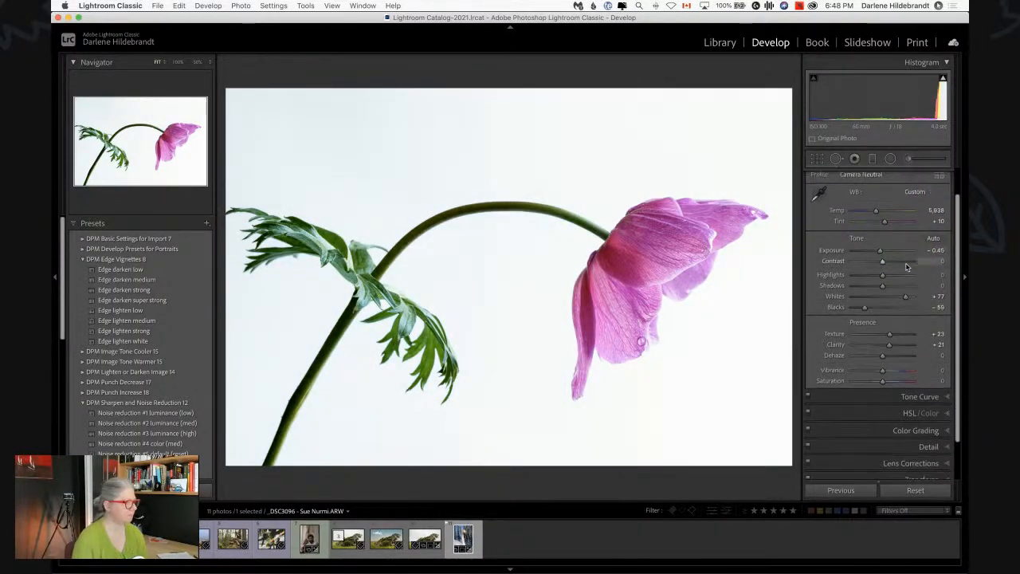
pyautogui.click(888, 394)
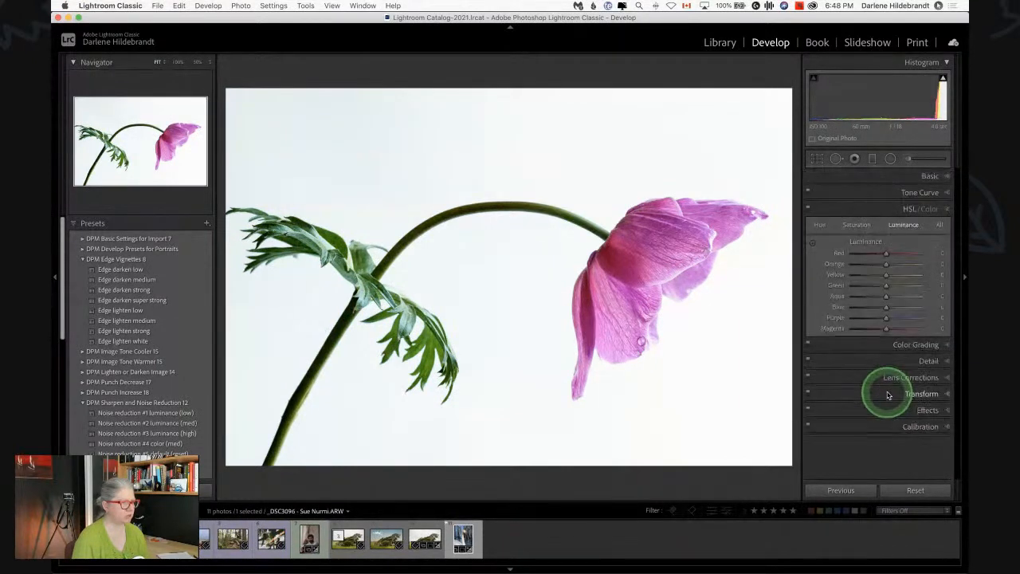
pyautogui.click(812, 243)
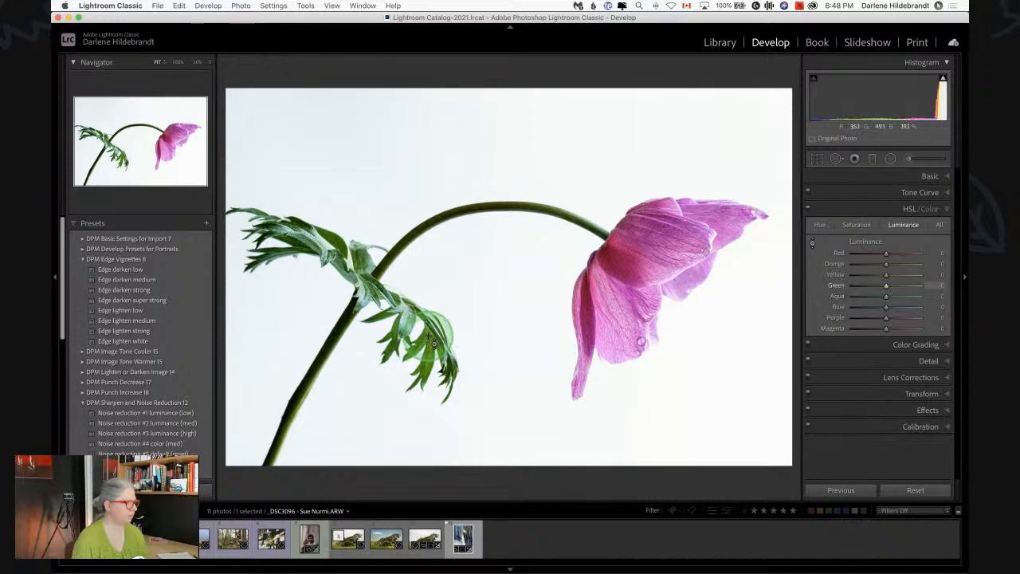
pyautogui.moveTo(435, 347); pyautogui.dragTo(430, 339)
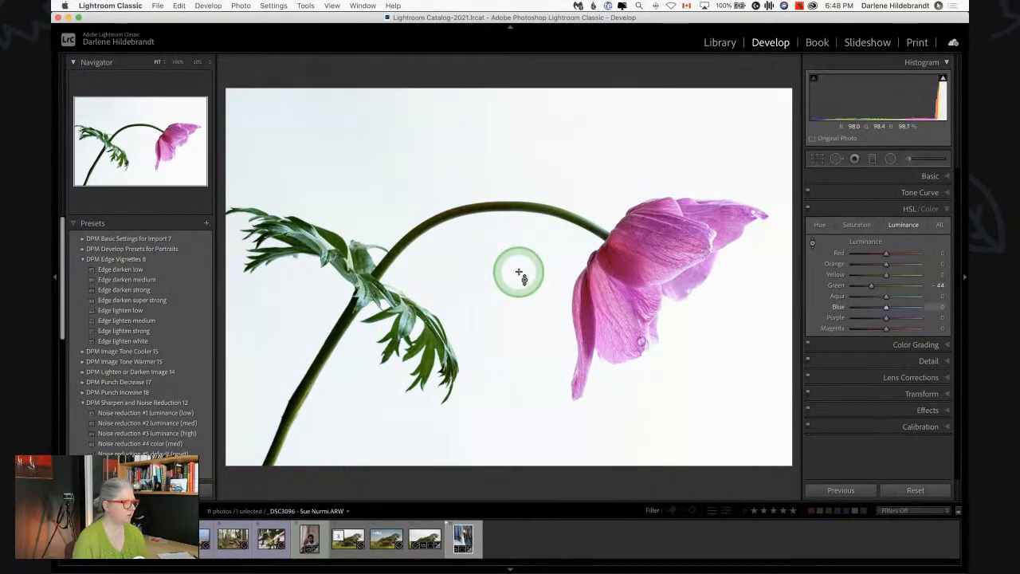
pyautogui.moveTo(662, 281); pyautogui.dragTo(659, 255)
# Step: Try shifting the petals' hue to Red +14 and Magenta +61, and reset all hue values
pyautogui.click(861, 225)
pyautogui.click(820, 225)
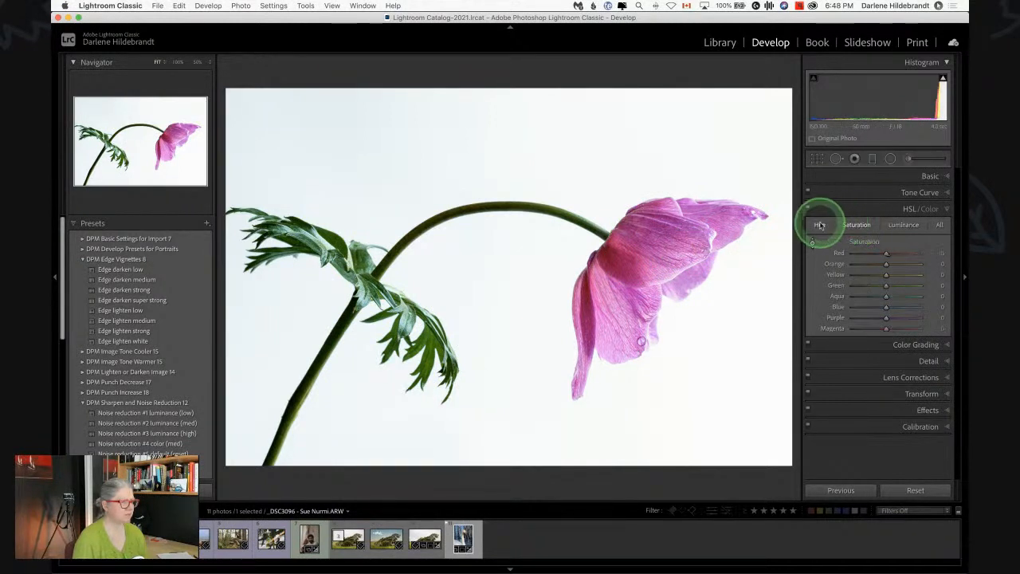
pyautogui.click(812, 242)
pyautogui.click(644, 276)
pyautogui.moveTo(643, 277); pyautogui.dragTo(633, 125)
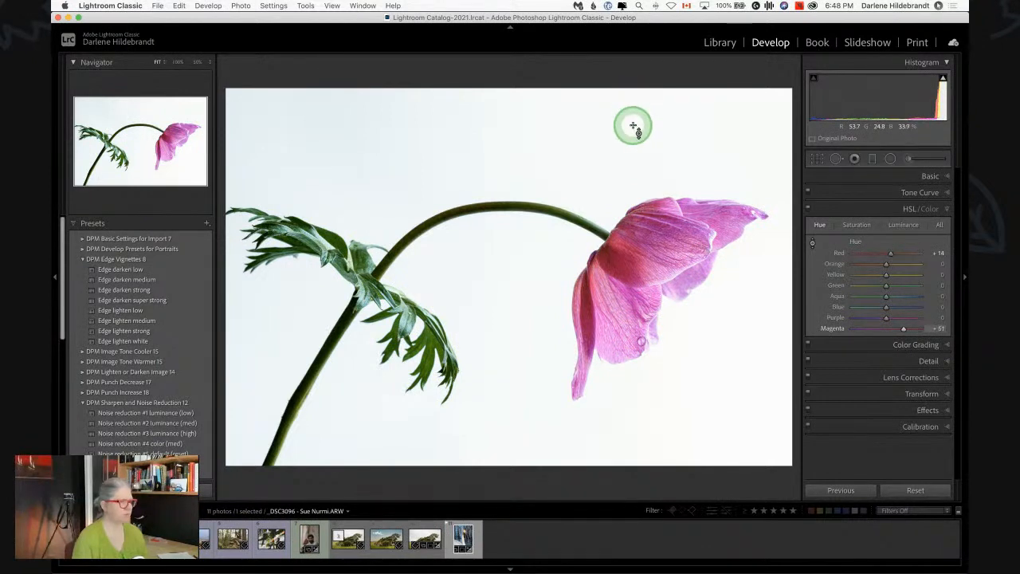
pyautogui.doubleClick(855, 241)
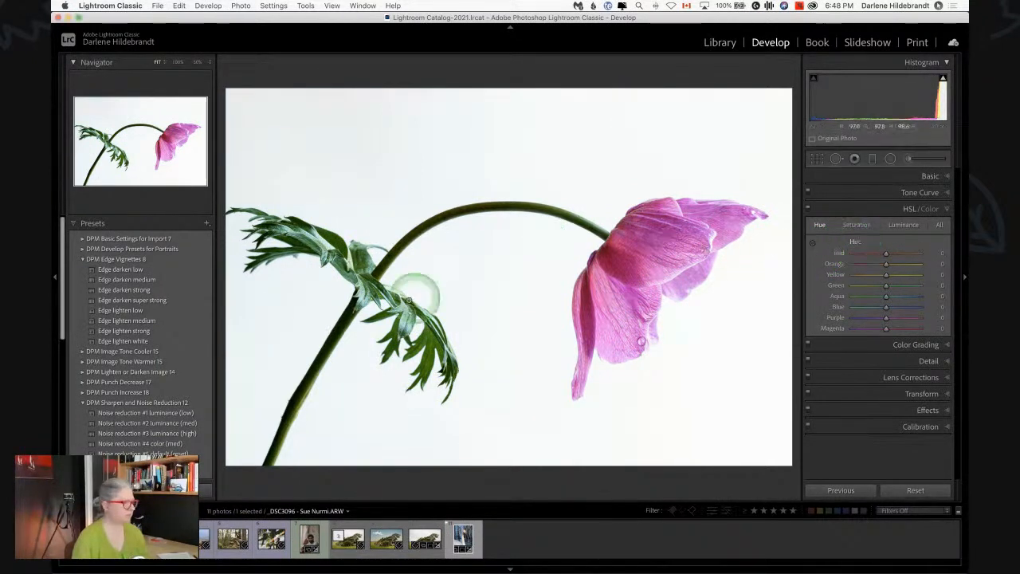
# Step: Warm the leaves by setting the Green hue to -16 and the Yellow hue to -16
pyautogui.click(812, 243)
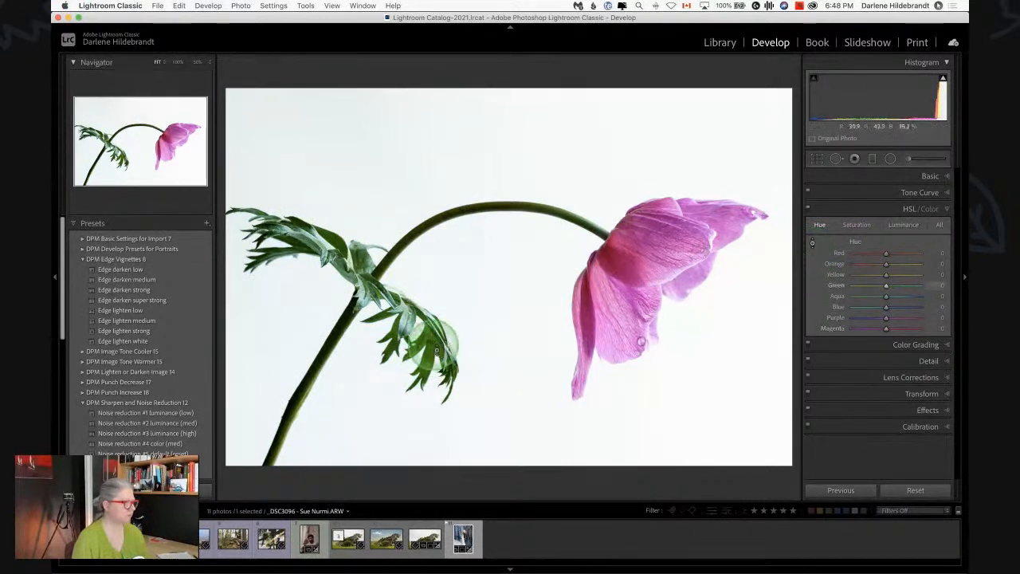
pyautogui.moveTo(434, 346); pyautogui.dragTo(429, 323)
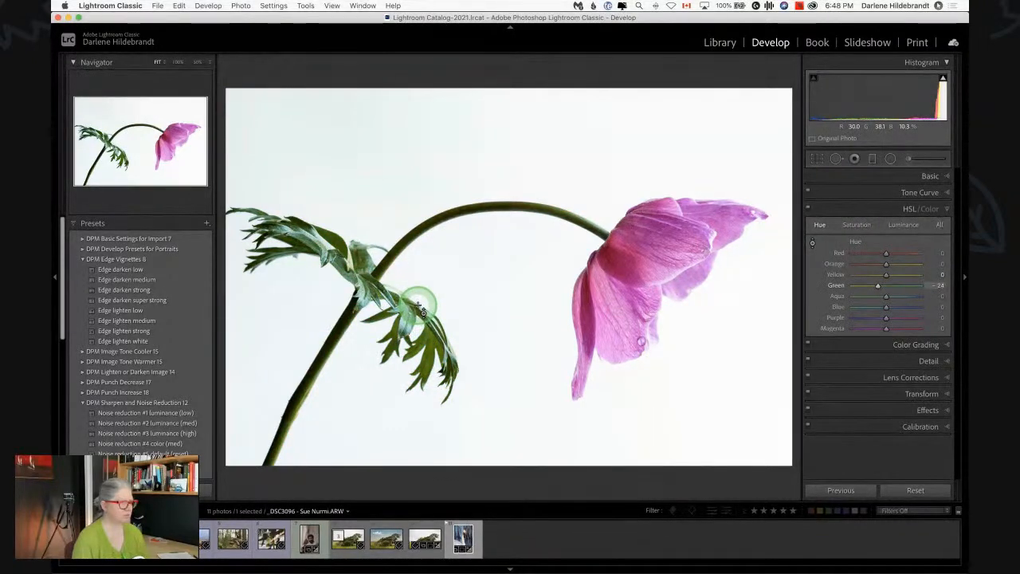
pyautogui.moveTo(877, 286); pyautogui.dragTo(880, 277)
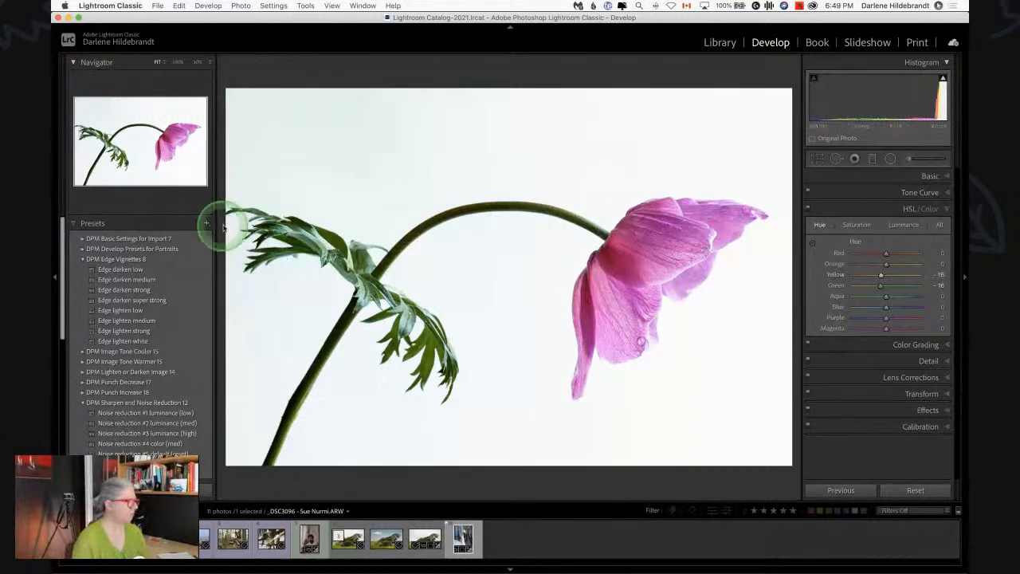
# Step: Crop the photo to about 5760 × 3830 pixels, cutting off the leaf tips and starting the stem at the lower-left corner, and inspect the leaf edge
pyautogui.click(226, 224)
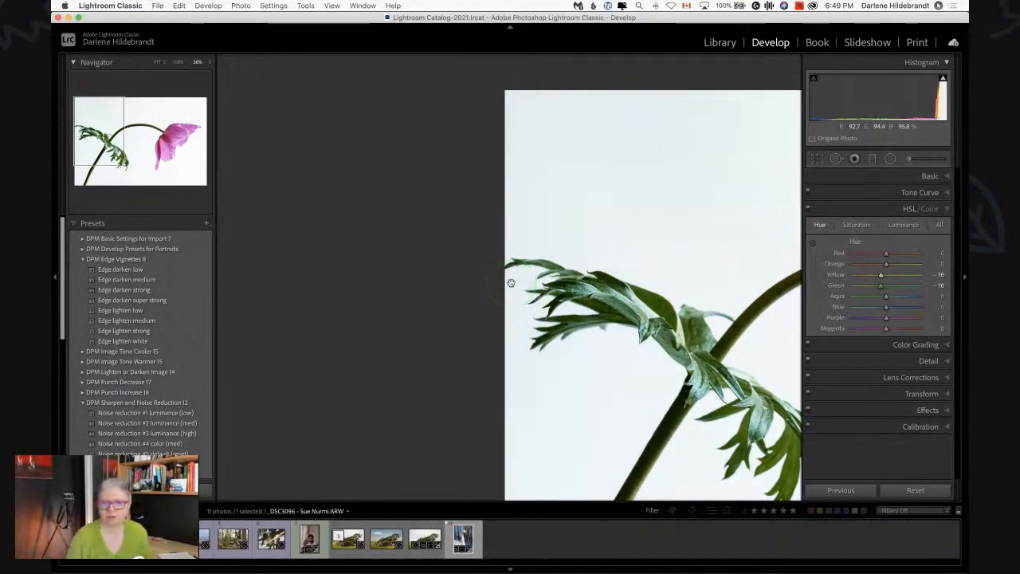
pyautogui.click(532, 360)
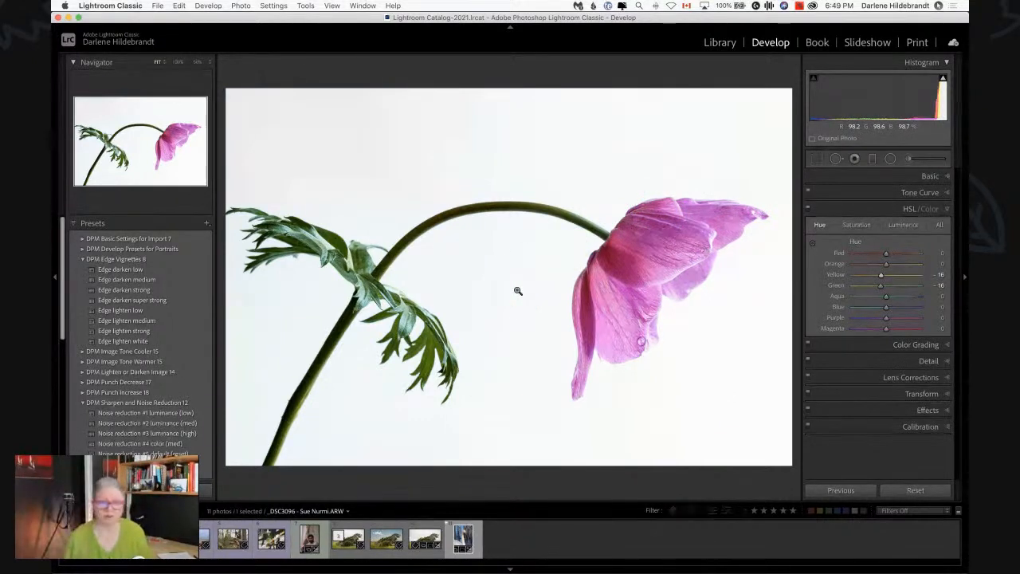
pyautogui.press('r')
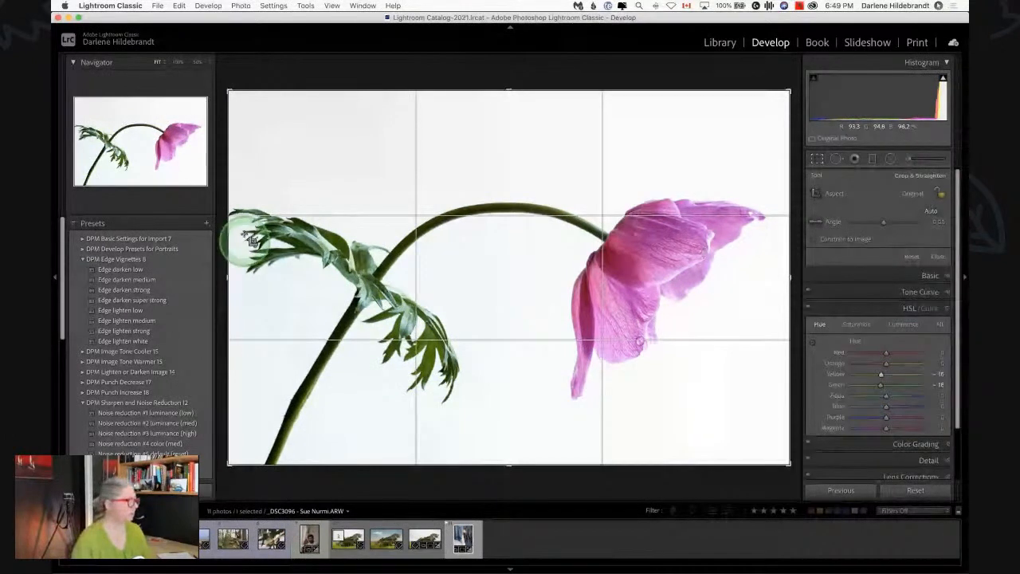
pyautogui.moveTo(229, 90); pyautogui.dragTo(245, 103)
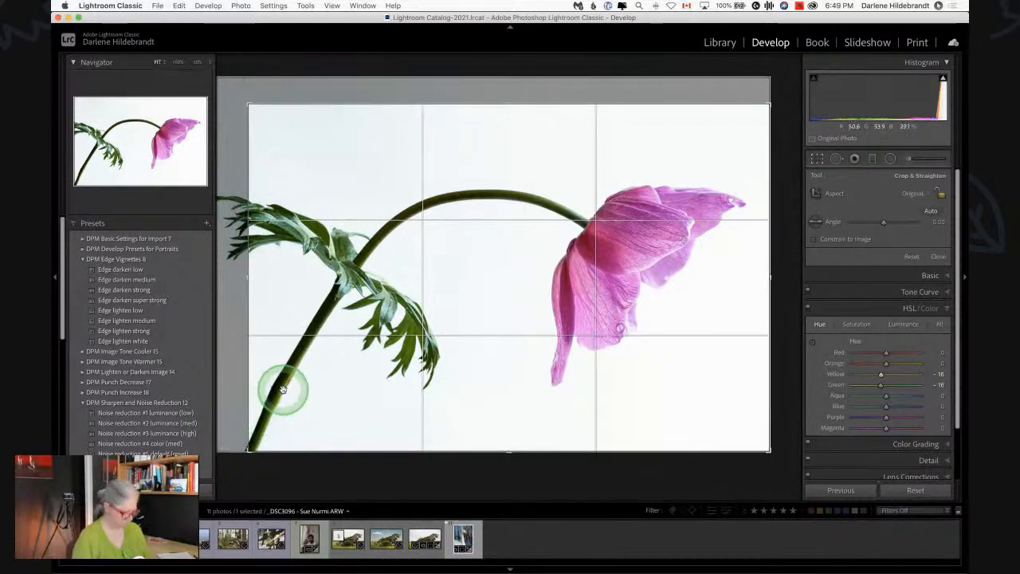
pyautogui.press('Return')
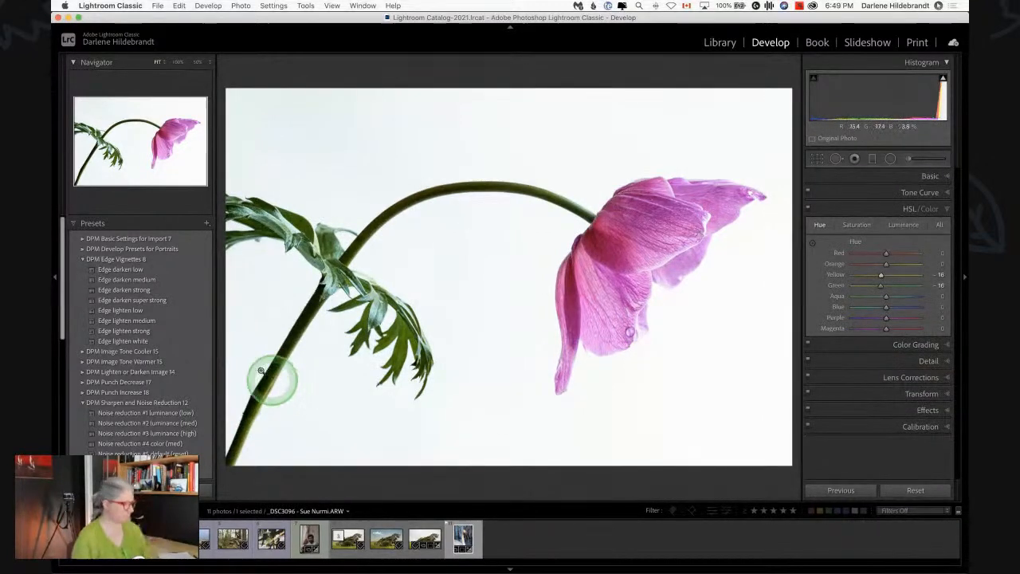
pyautogui.click(240, 255)
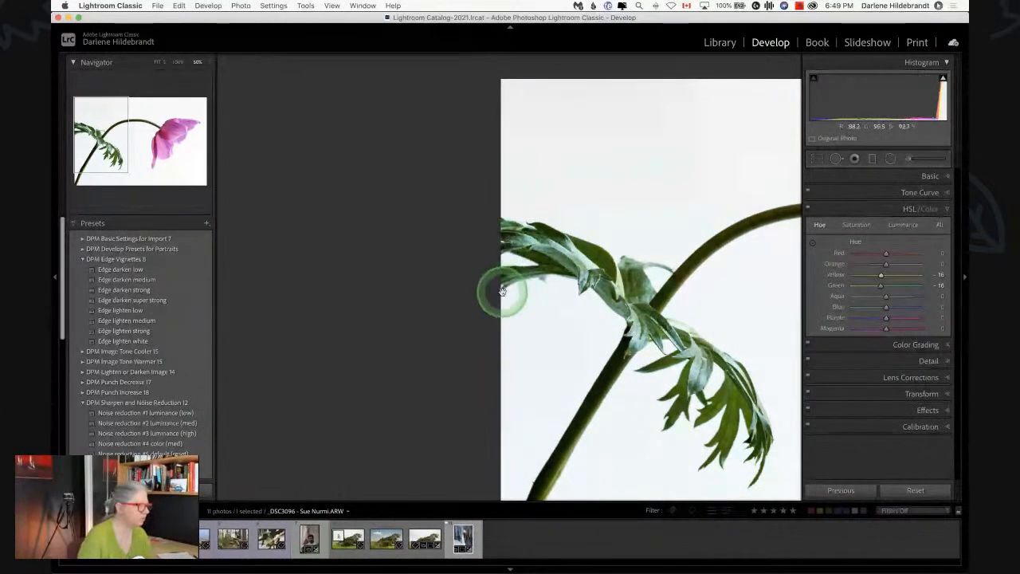
pyautogui.click(523, 302)
# Step: Try rotating the cropped photo clockwise so the flower hangs lower, and undo the rotation
pyautogui.press('r')
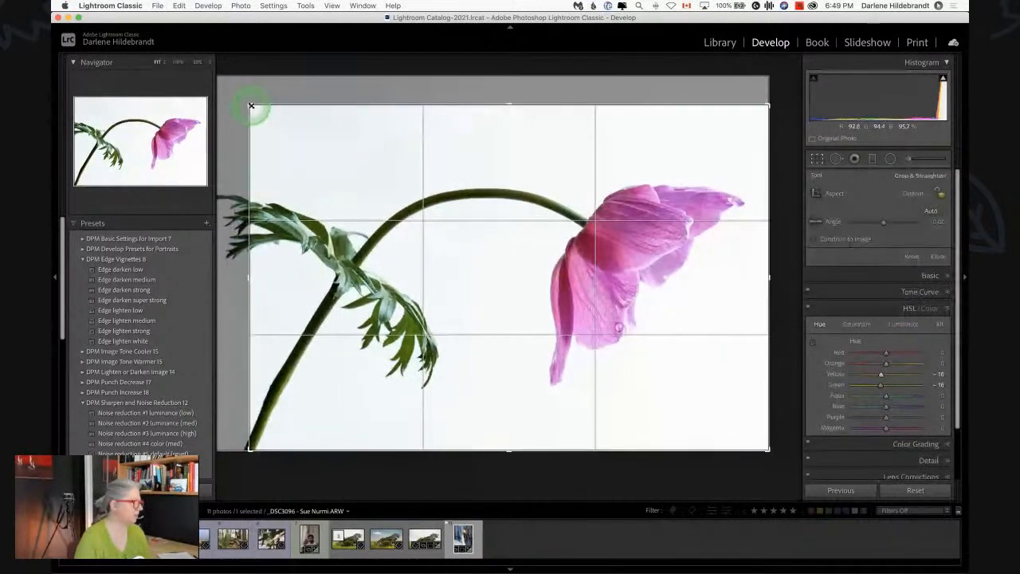
pyautogui.press('r')
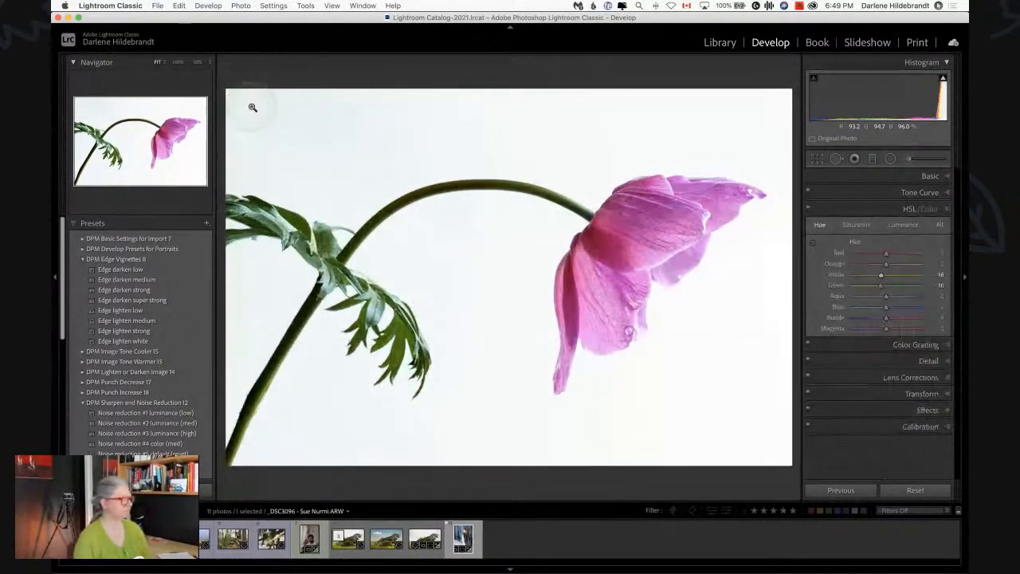
pyautogui.press('r')
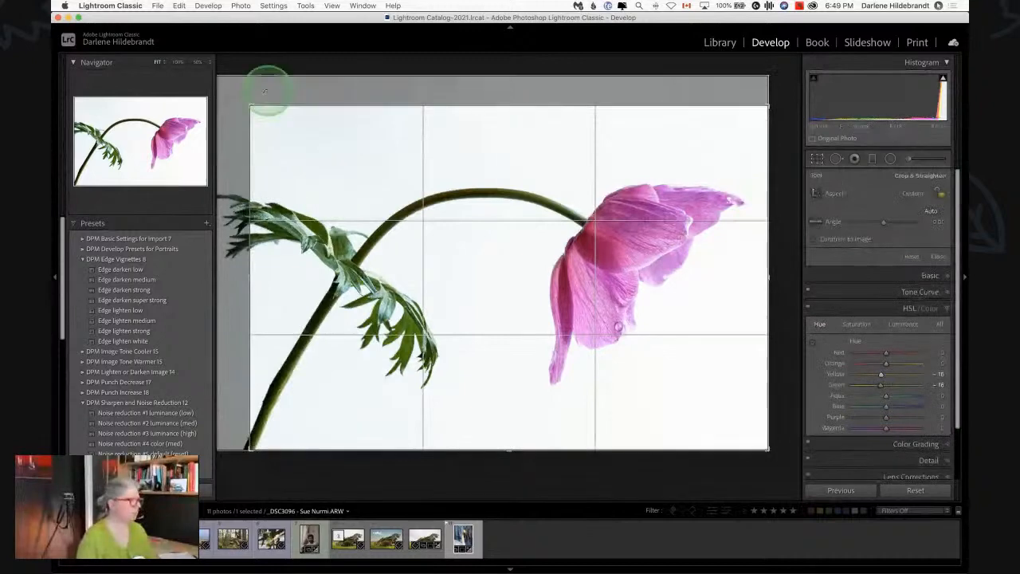
pyautogui.moveTo(236, 88); pyautogui.dragTo(275, 85)
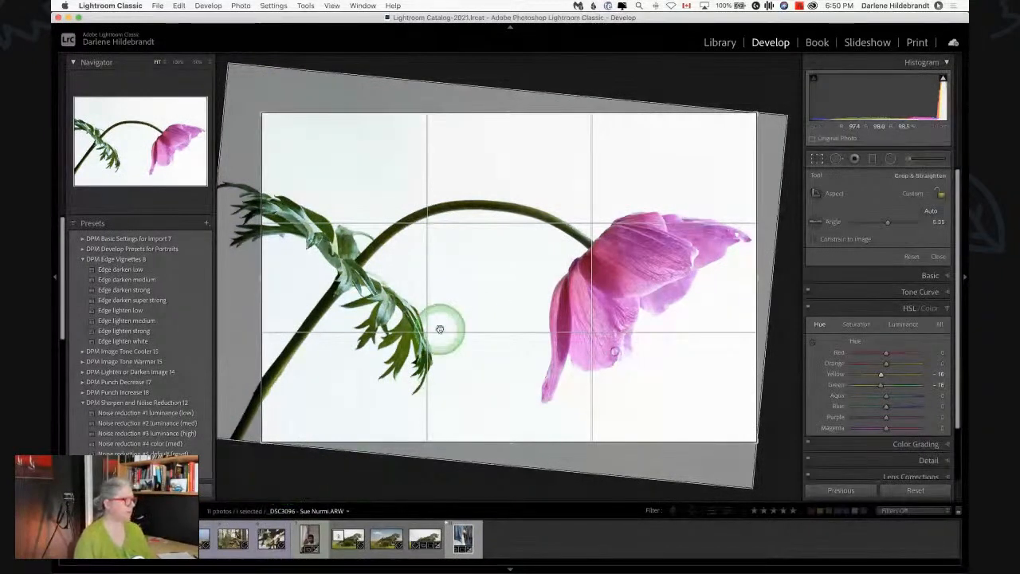
pyautogui.press('Return')
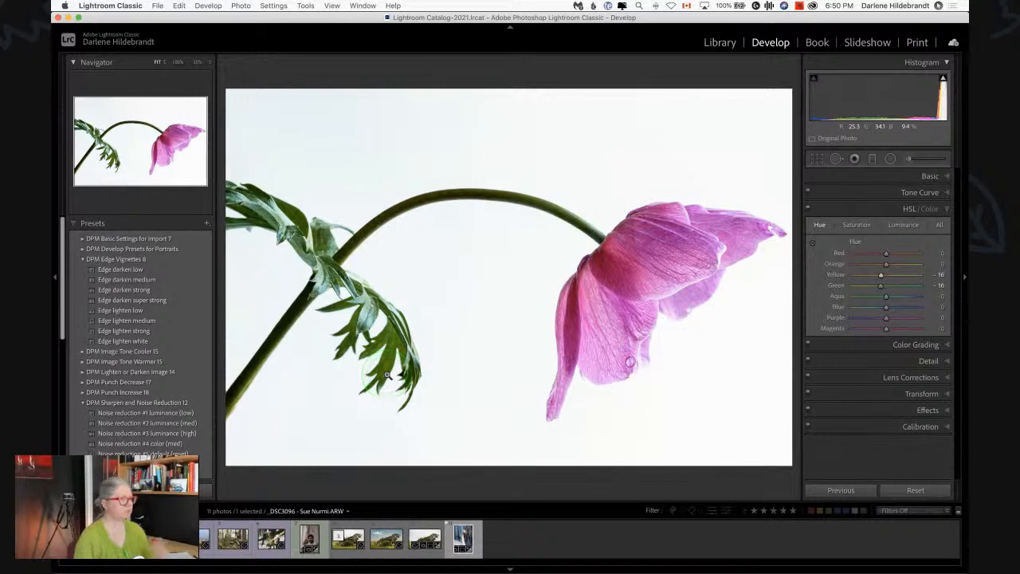
pyautogui.press('super+z')
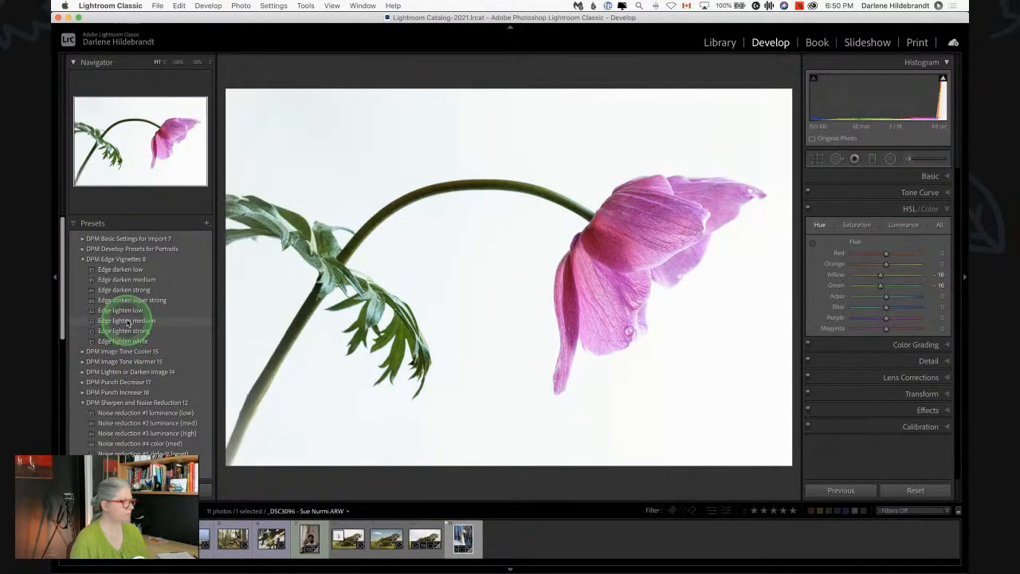
# Step: Apply the Edge lighten medium preset and give its vignette a hard edge with Feather 0 and Amount +100
pyautogui.click(128, 321)
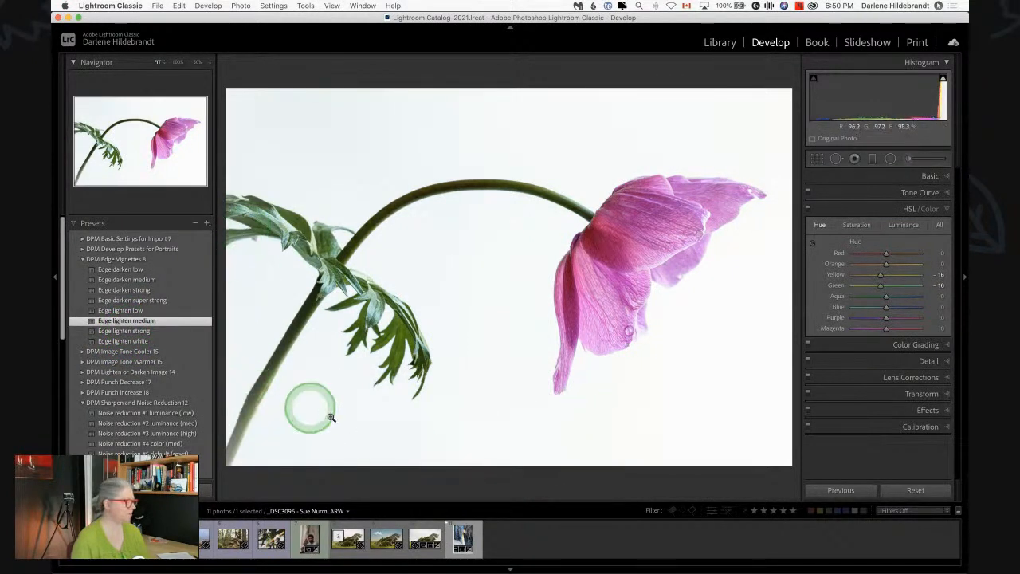
pyautogui.click(923, 410)
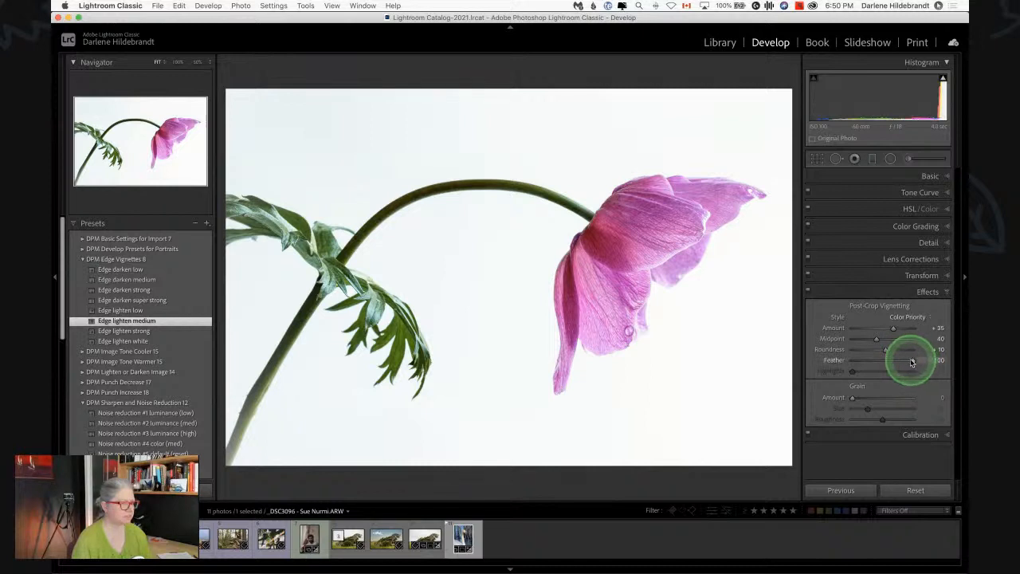
pyautogui.moveTo(914, 363); pyautogui.dragTo(842, 358)
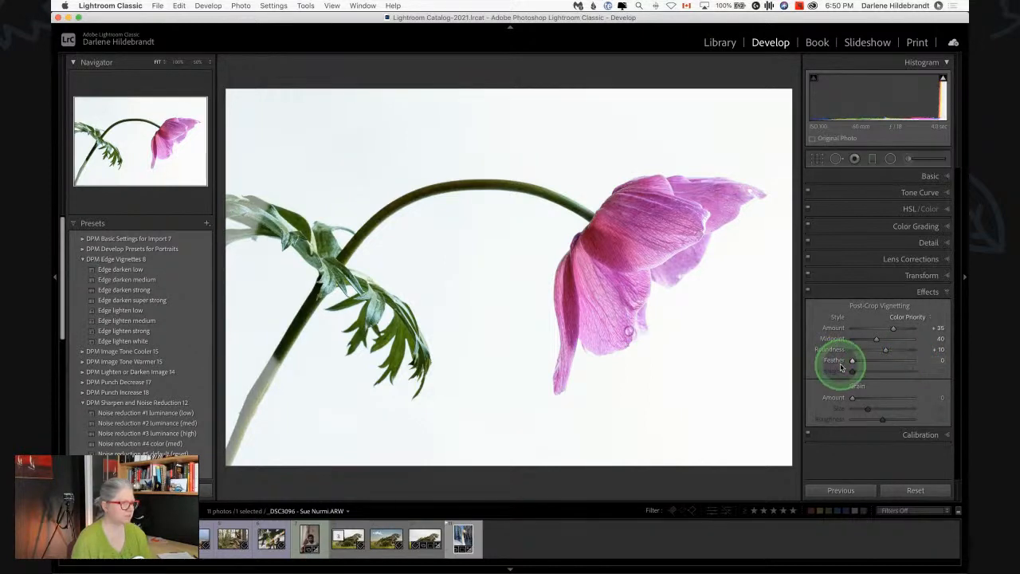
pyautogui.moveTo(892, 327); pyautogui.dragTo(925, 325)
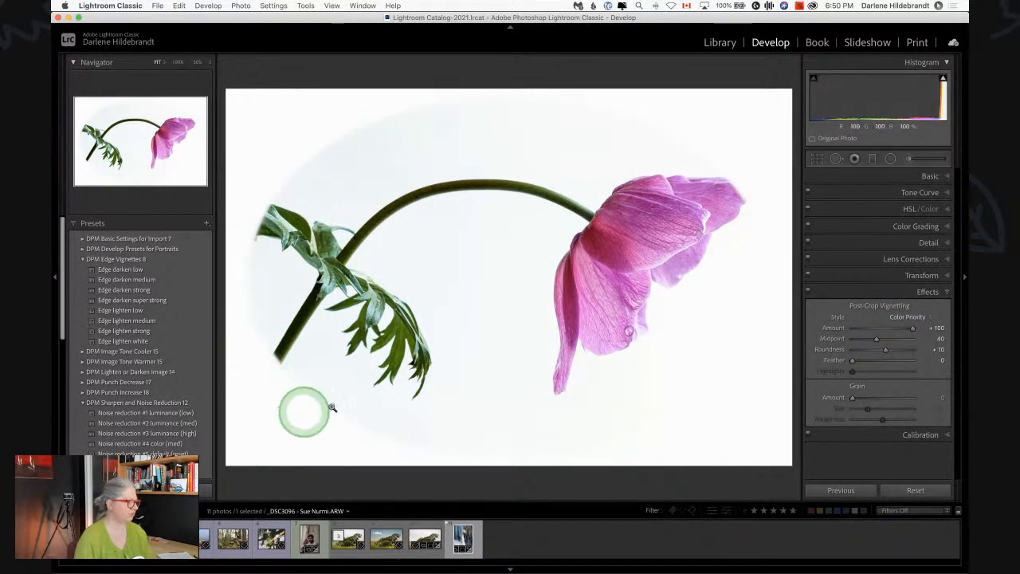
# Step: Try the vignette at Amount -69 and at +100 with Roundness +46 and Feather 84, and reset the Amount to 0
pyautogui.moveTo(913, 328); pyautogui.dragTo(861, 328)
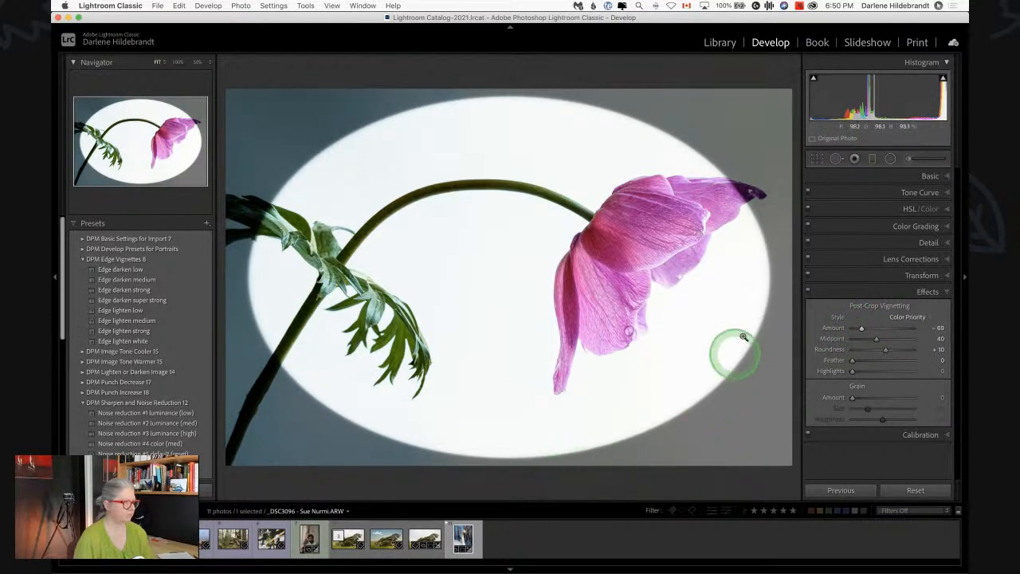
pyautogui.moveTo(889, 337); pyautogui.dragTo(923, 330)
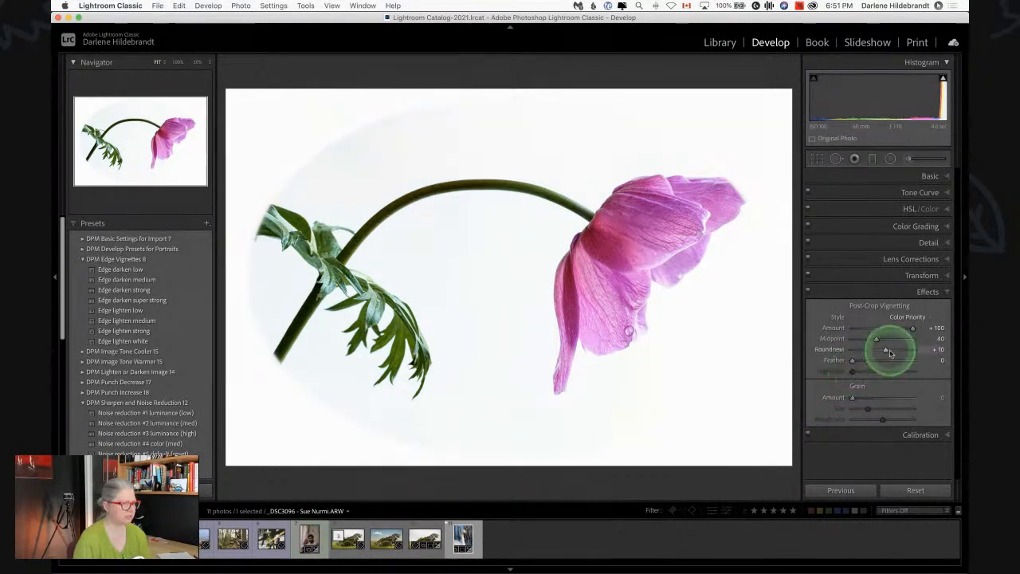
pyautogui.moveTo(885, 352); pyautogui.dragTo(903, 363)
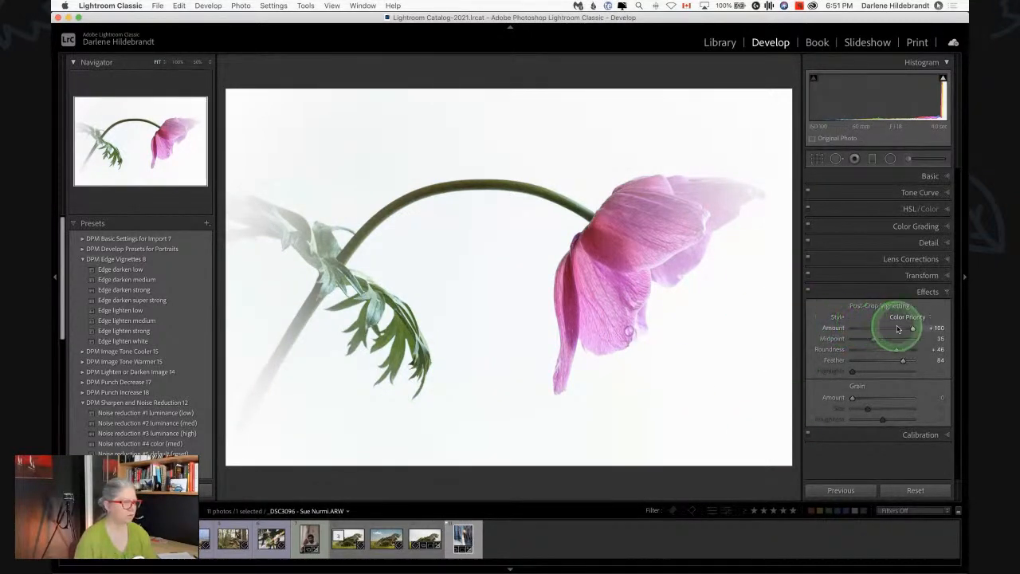
pyautogui.moveTo(914, 330); pyautogui.dragTo(883, 328)
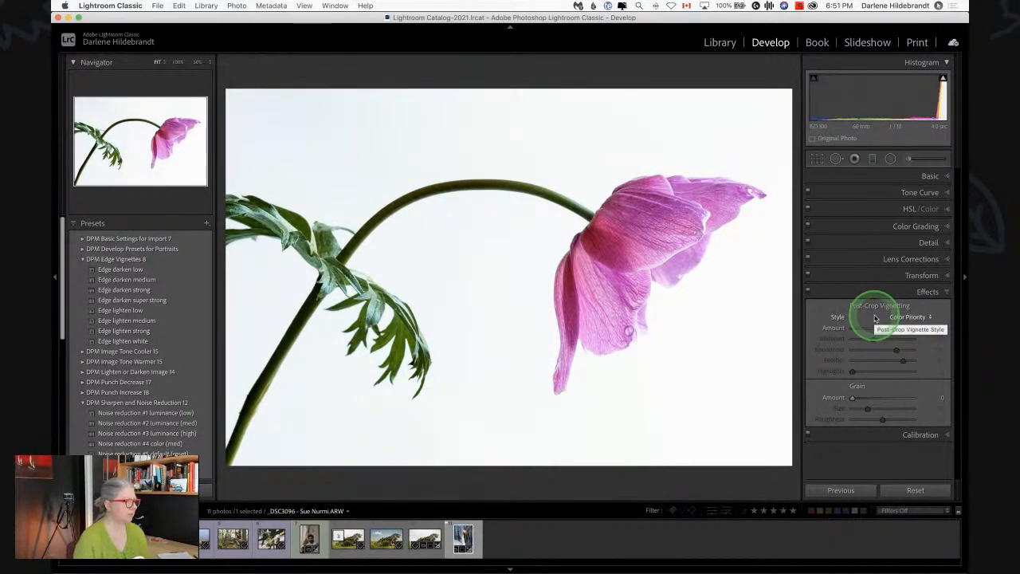
# Step: Send the photo from the Library to Luminar AI as a JPEG copy with Lightroom adjustments, using Adobe RGB (1998) and 8 bits
pyautogui.press('g')
pyautogui.doubleClick(519, 119)
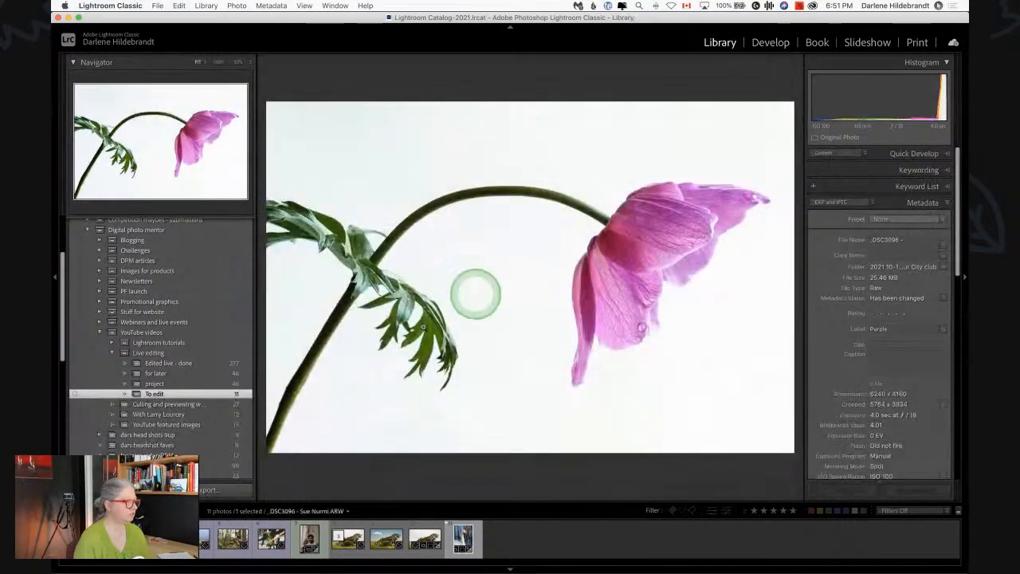
pyautogui.rightClick(499, 292)
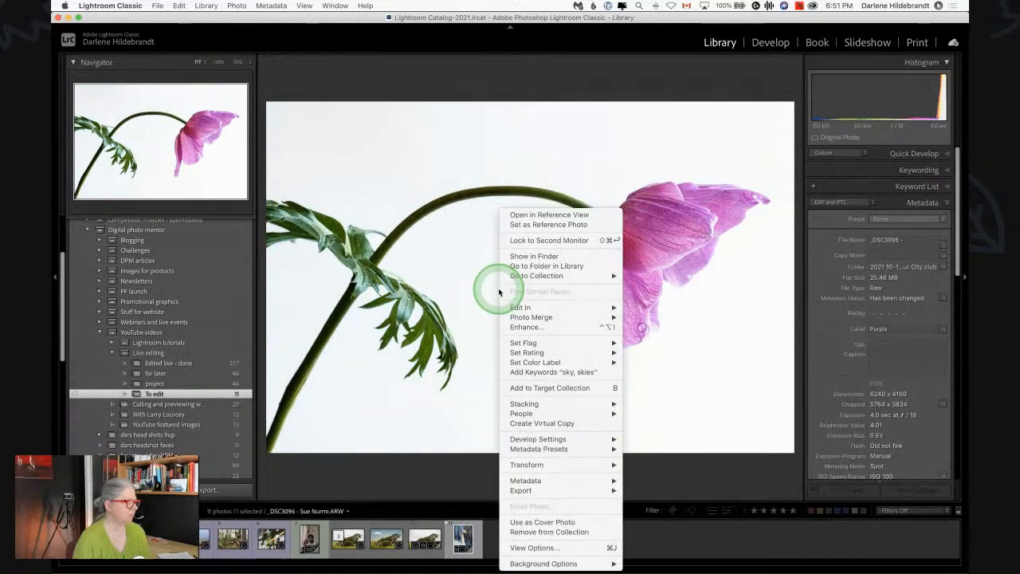
pyautogui.moveTo(502, 308)
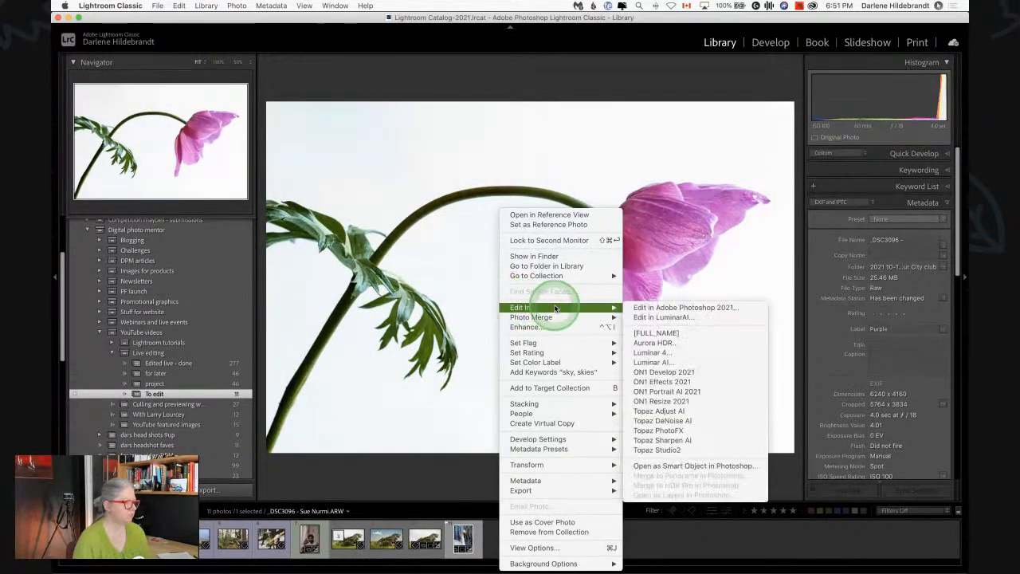
pyautogui.click(639, 362)
pyautogui.click(473, 253)
pyautogui.click(480, 268)
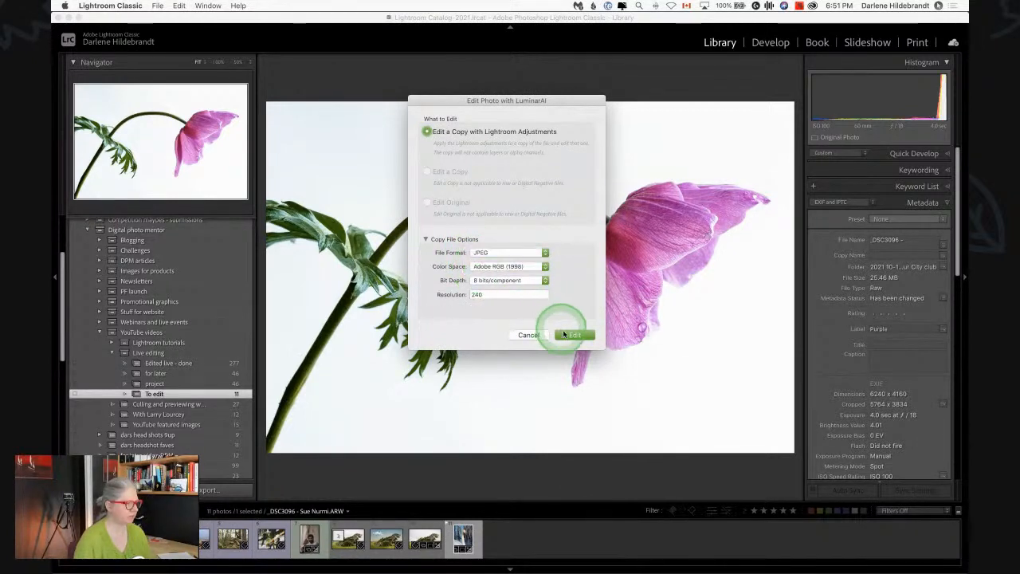
pyautogui.click(570, 335)
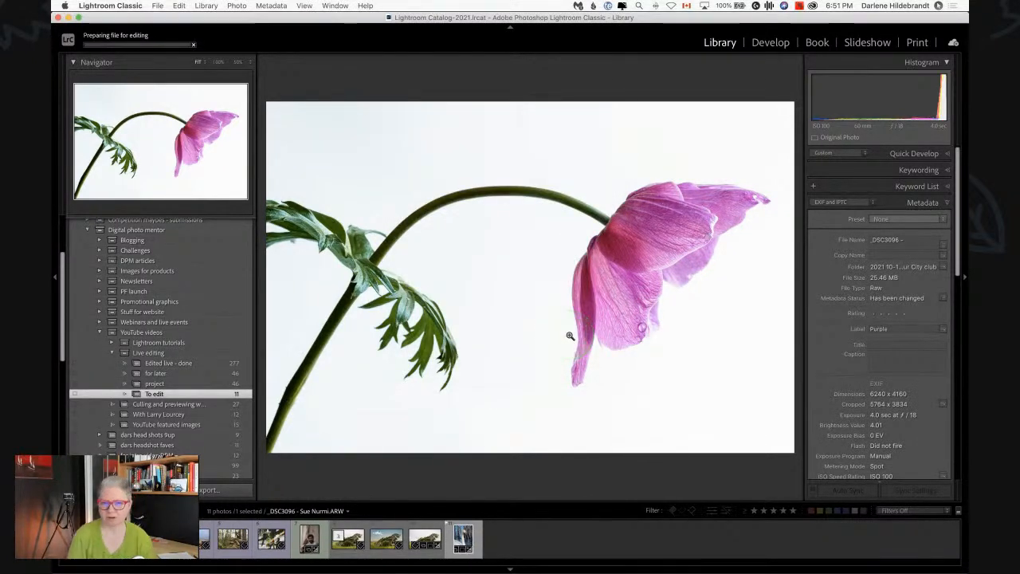
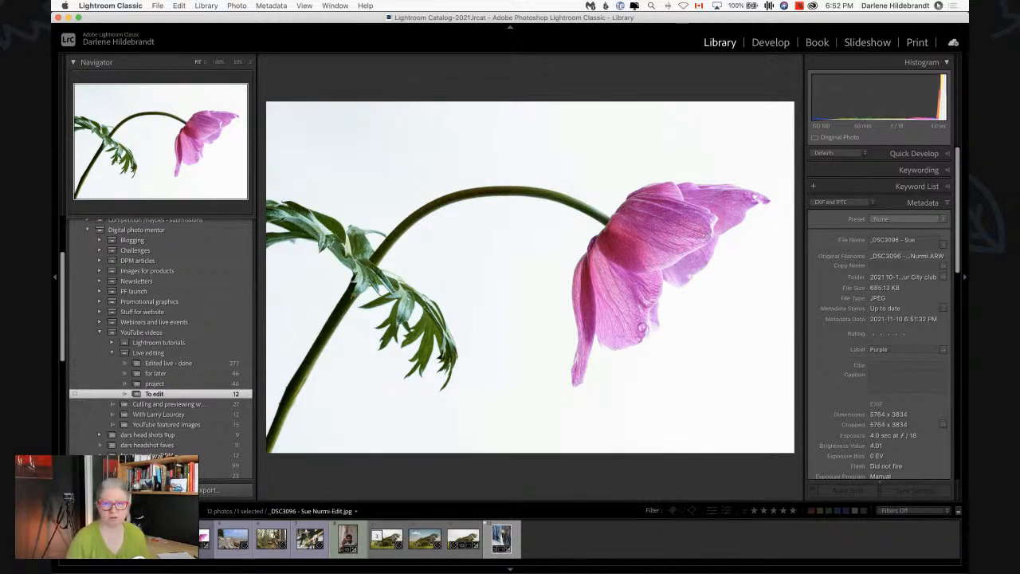
# Step: Switch to Luminar AI and try the Nature templates Sunny Small, MicroWorld, Distinctive Drops, Best Close Up and Arctic Atoms, returning to Sunny Small
pyautogui.press('super+Tab')
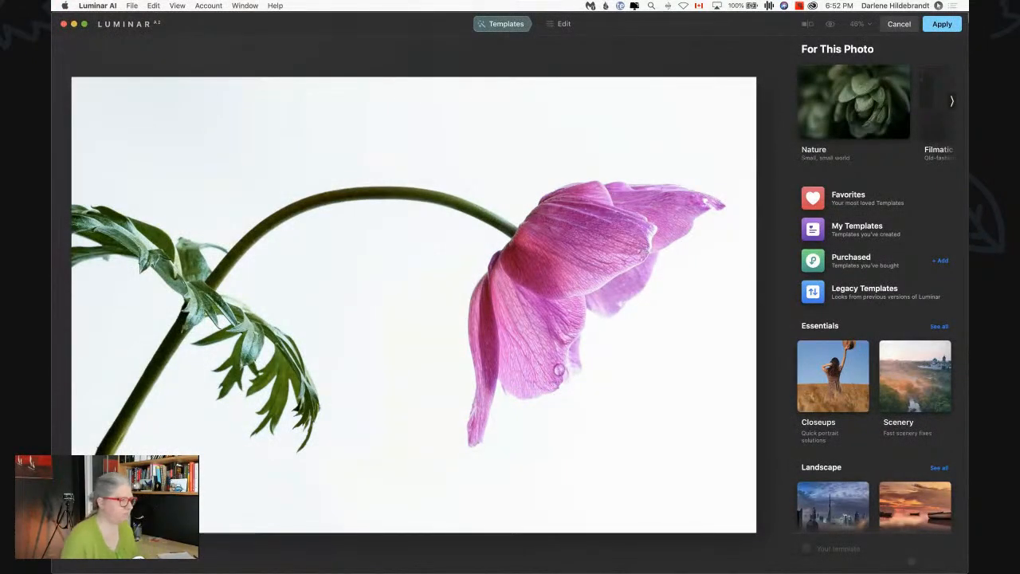
pyautogui.click(831, 117)
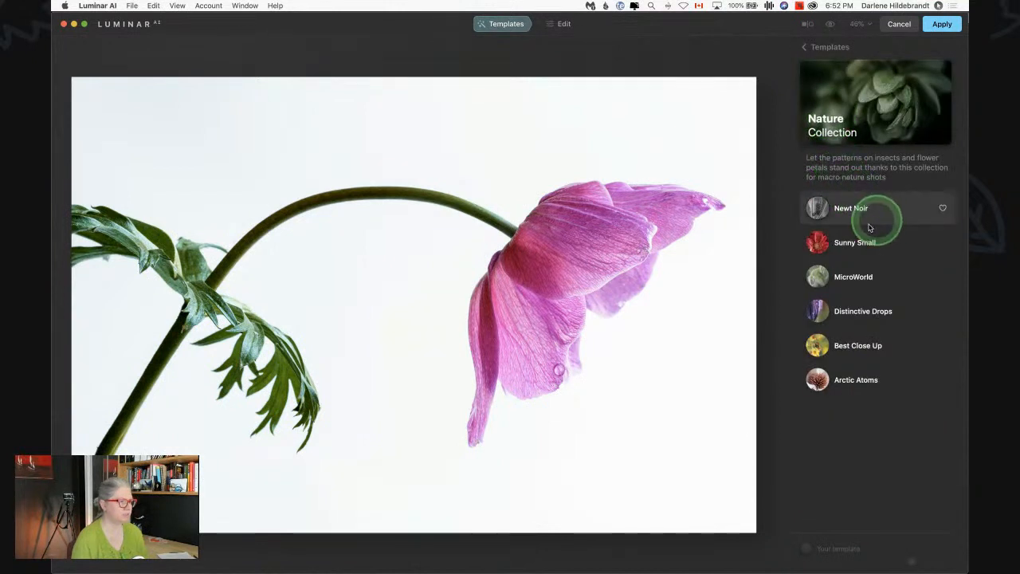
pyautogui.click(846, 245)
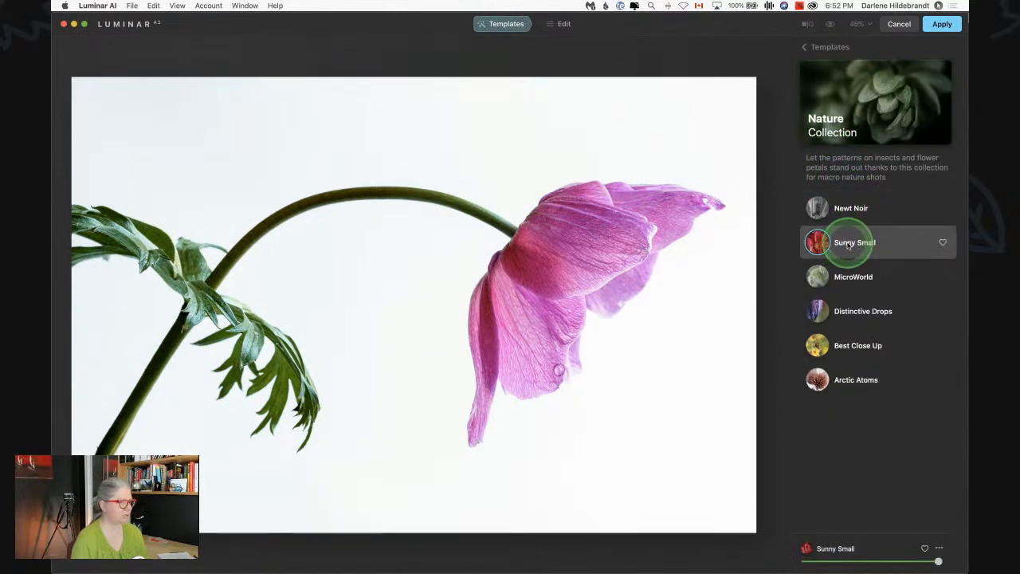
pyautogui.click(845, 244)
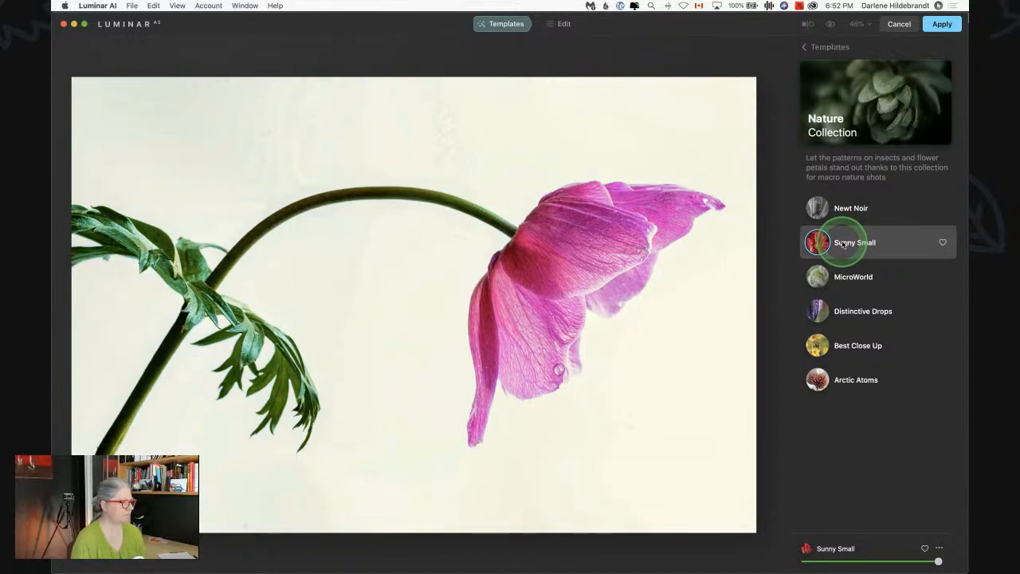
pyautogui.click(846, 277)
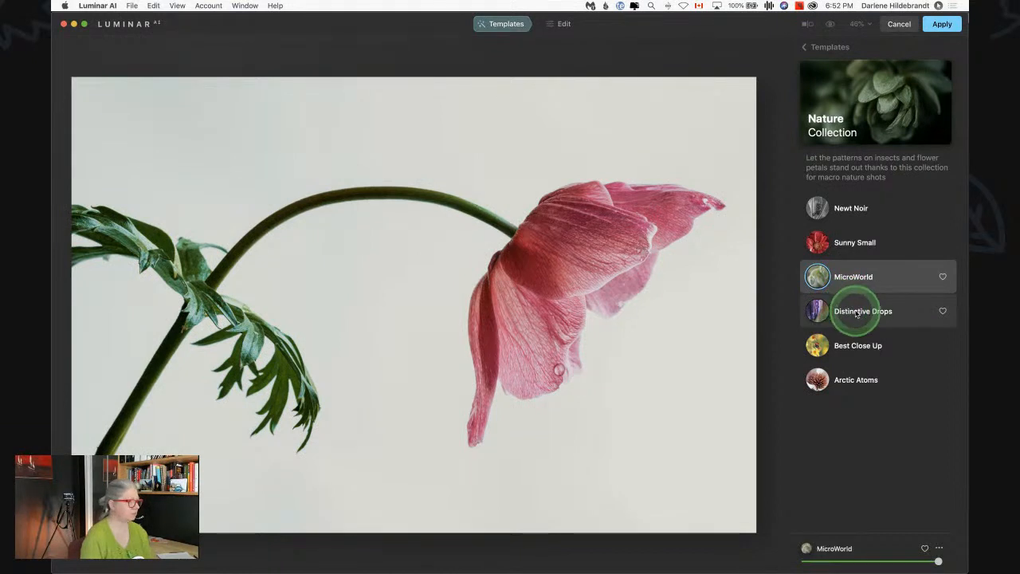
pyautogui.click(856, 311)
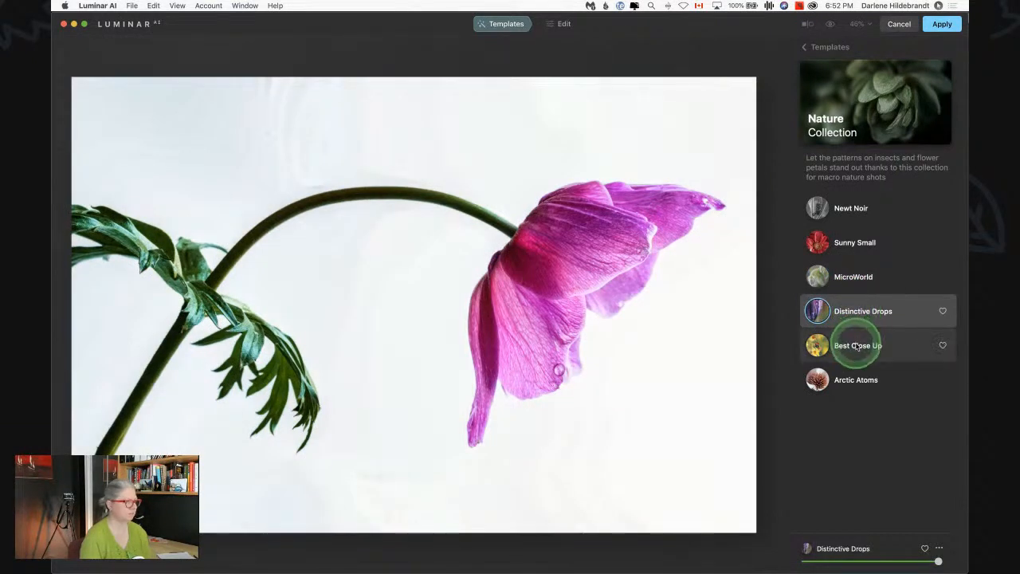
pyautogui.click(853, 344)
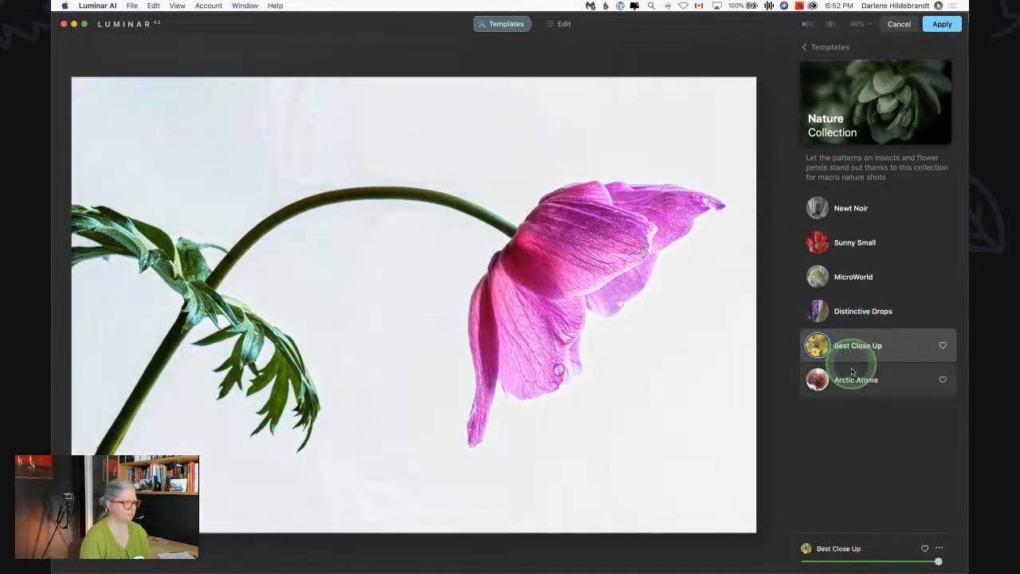
pyautogui.click(858, 383)
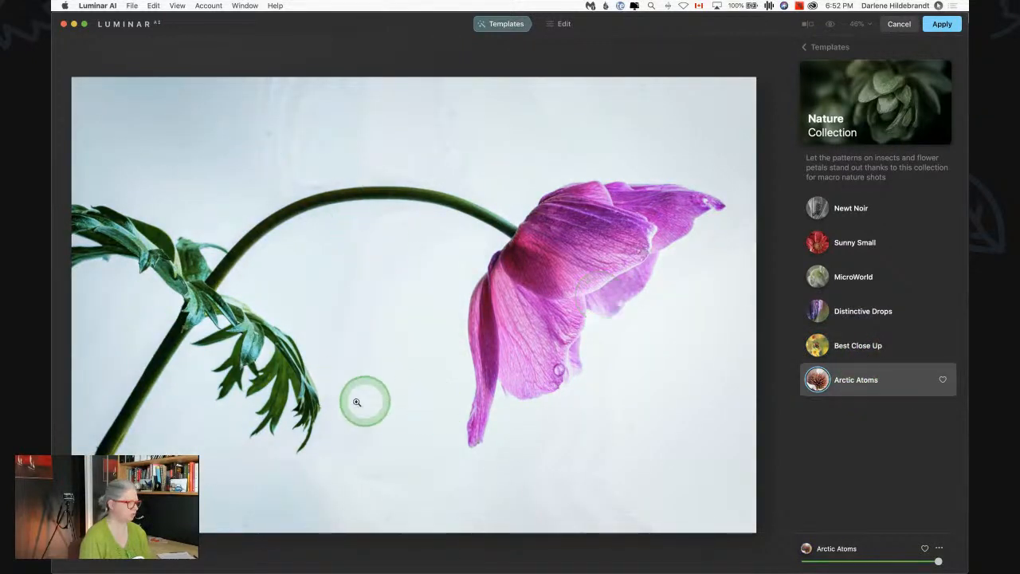
pyautogui.click(843, 241)
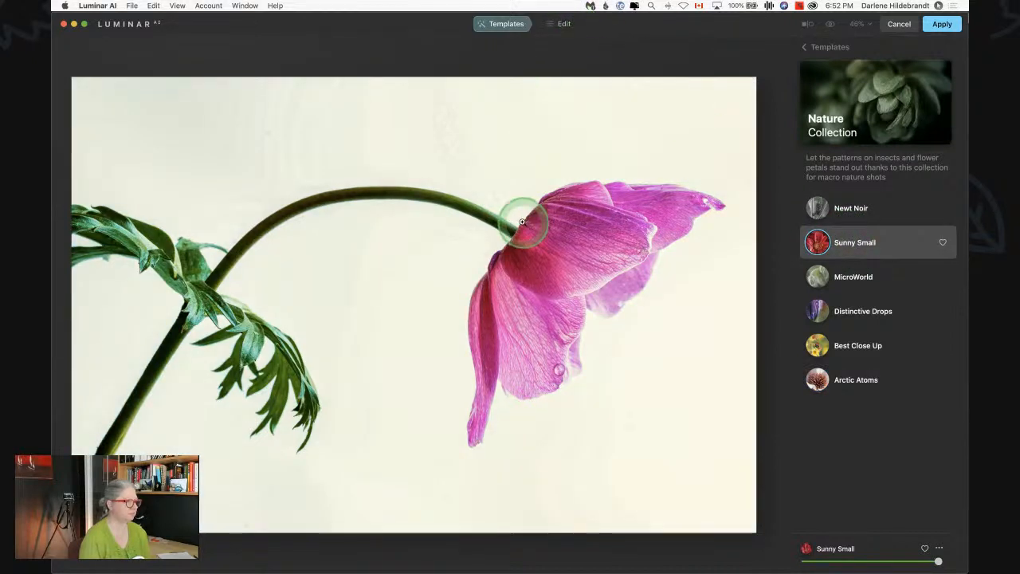
# Step: Start manual editing and revert the photo to its Original state in the edit history
pyautogui.click(564, 24)
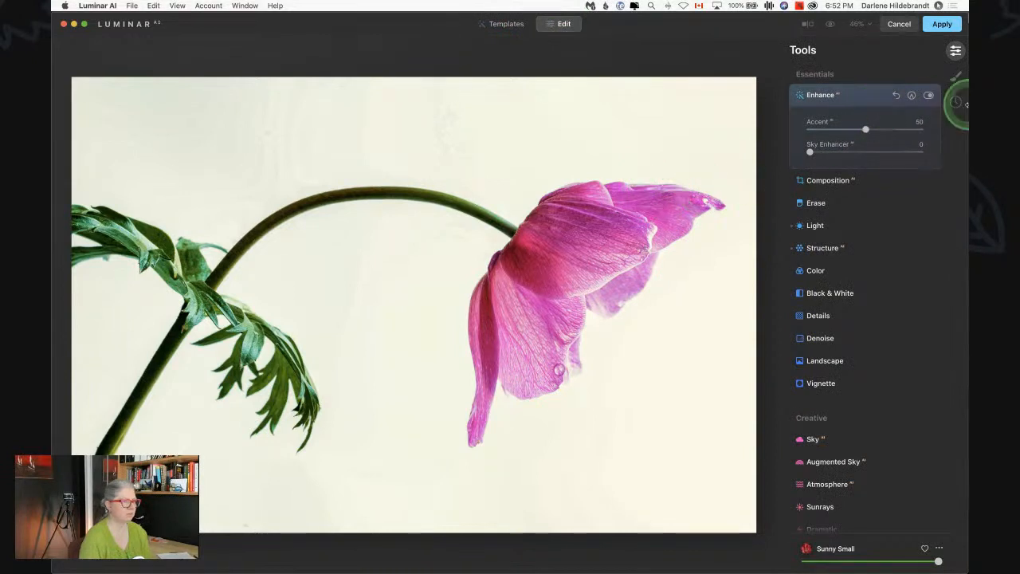
pyautogui.click(957, 102)
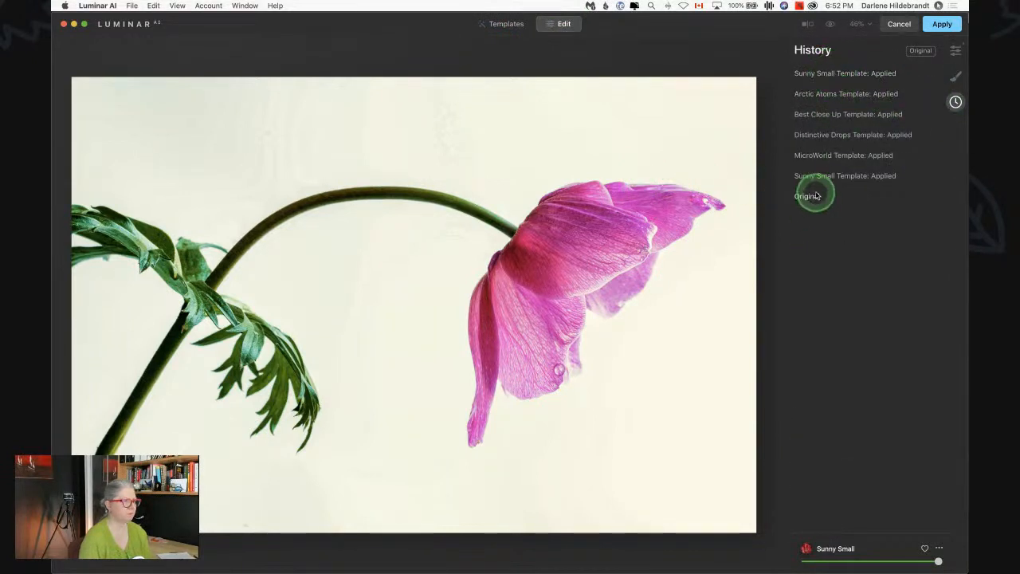
pyautogui.click(956, 49)
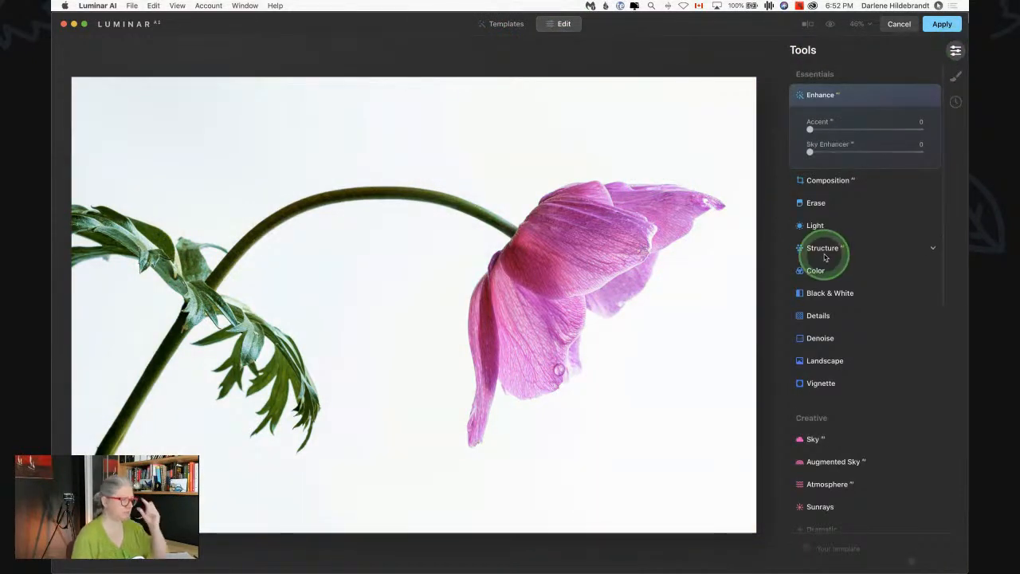
# Step: Add a lightening vignette with Amount 100, Size 32, Roundness 27 and a hard edge of Feather -100
pyautogui.scroll(-5, 825, 257)
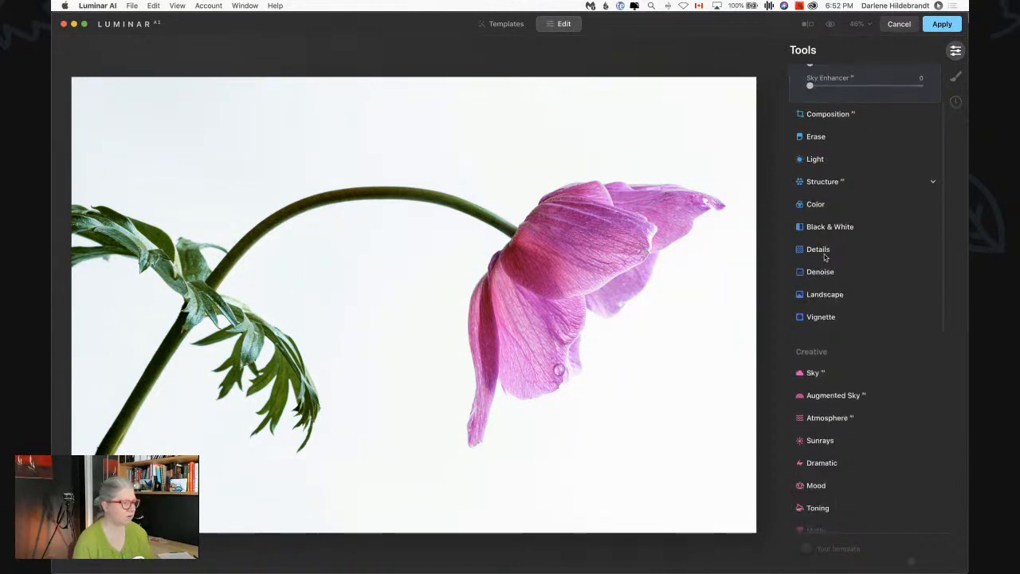
pyautogui.click(823, 239)
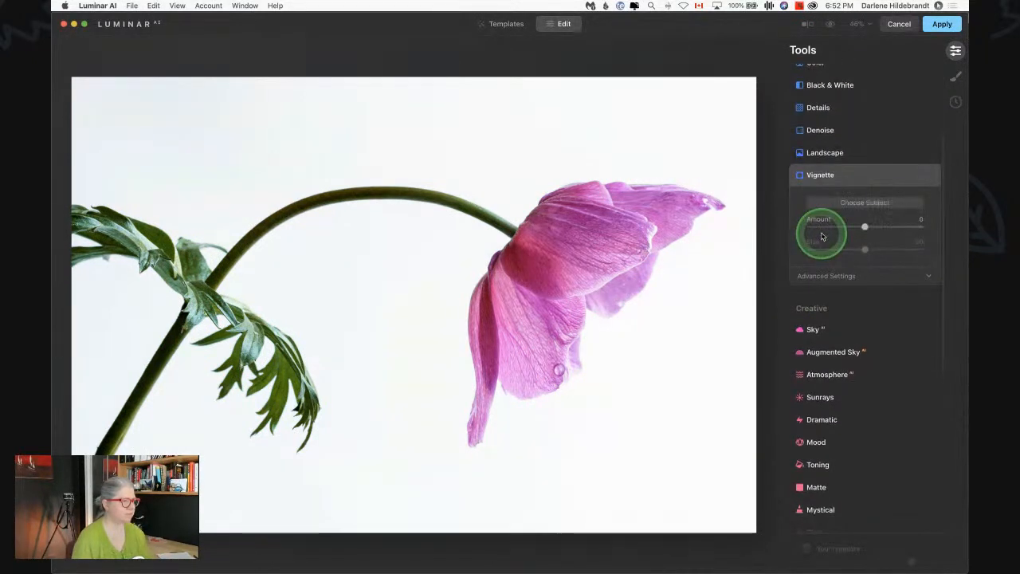
pyautogui.click(815, 275)
pyautogui.moveTo(865, 227); pyautogui.dragTo(921, 226)
pyautogui.click(865, 340)
pyautogui.moveTo(865, 342); pyautogui.dragTo(790, 335)
pyautogui.moveTo(865, 318); pyautogui.dragTo(880, 316)
pyautogui.moveTo(864, 248); pyautogui.dragTo(842, 246)
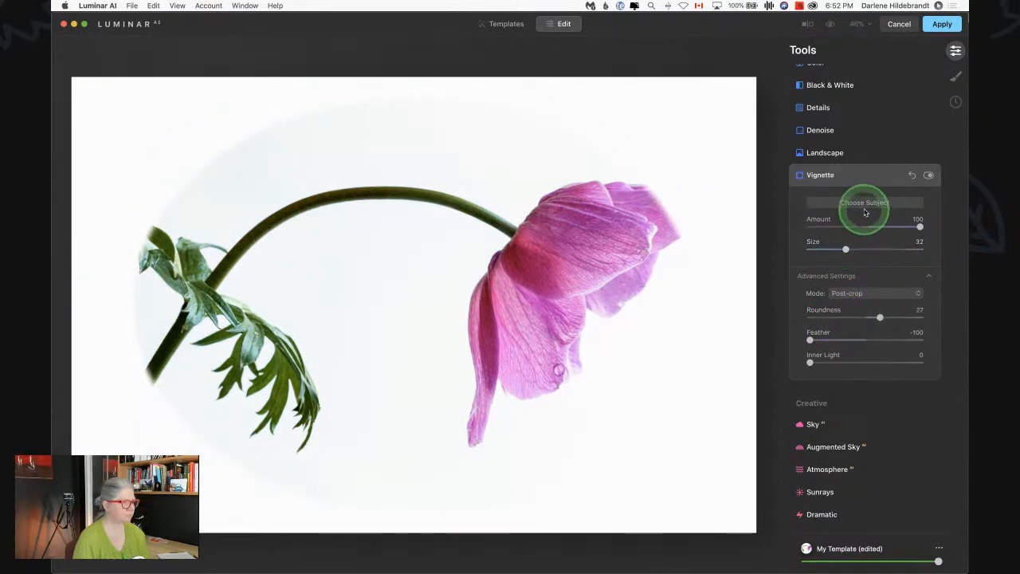
# Step: Choose the inner edge of the flower's petals as the vignette's subject and soften its edge to Feather 34
pyautogui.click(499, 299)
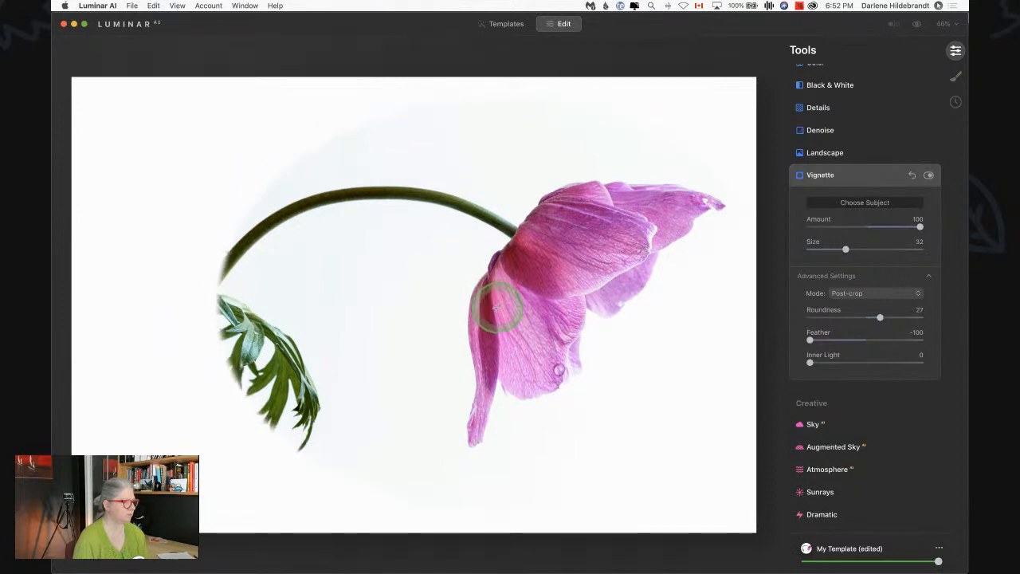
pyautogui.click(490, 309)
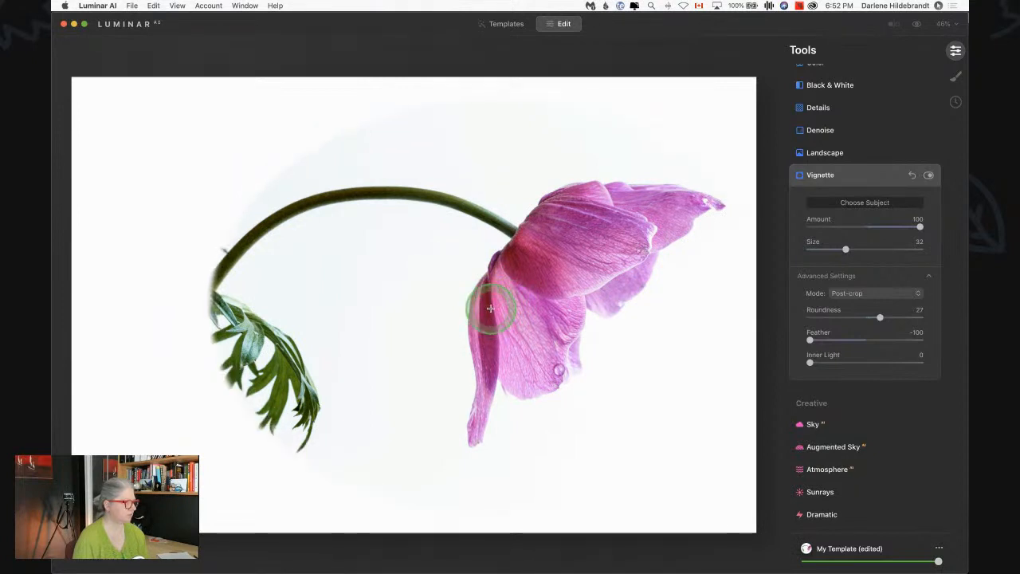
pyautogui.click(885, 342)
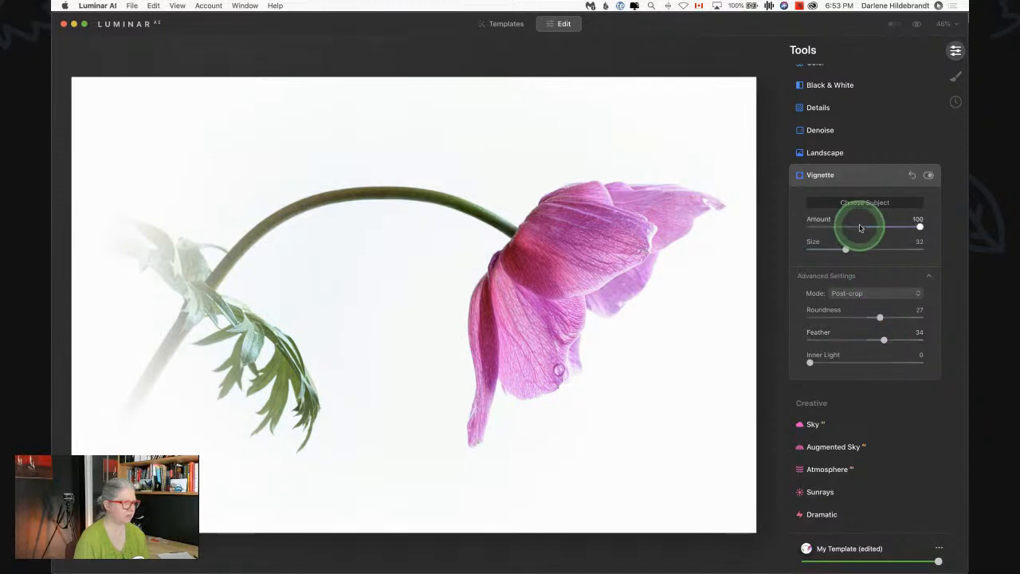
# Step: Refine the vignette around the flower with Size 18, Roundness 38 and Amount 64
pyautogui.moveTo(880, 229); pyautogui.dragTo(911, 227)
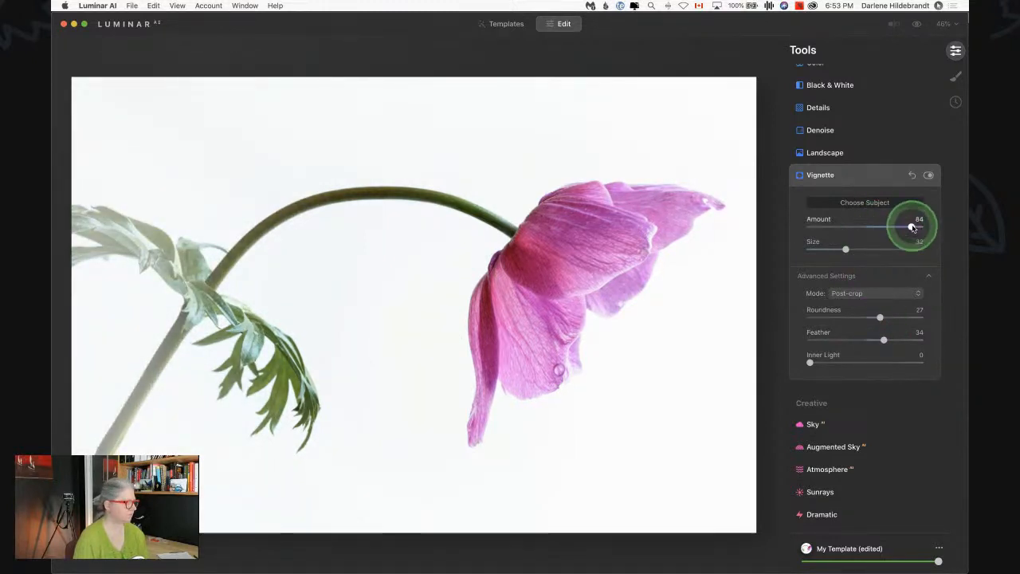
pyautogui.moveTo(839, 249); pyautogui.dragTo(828, 249)
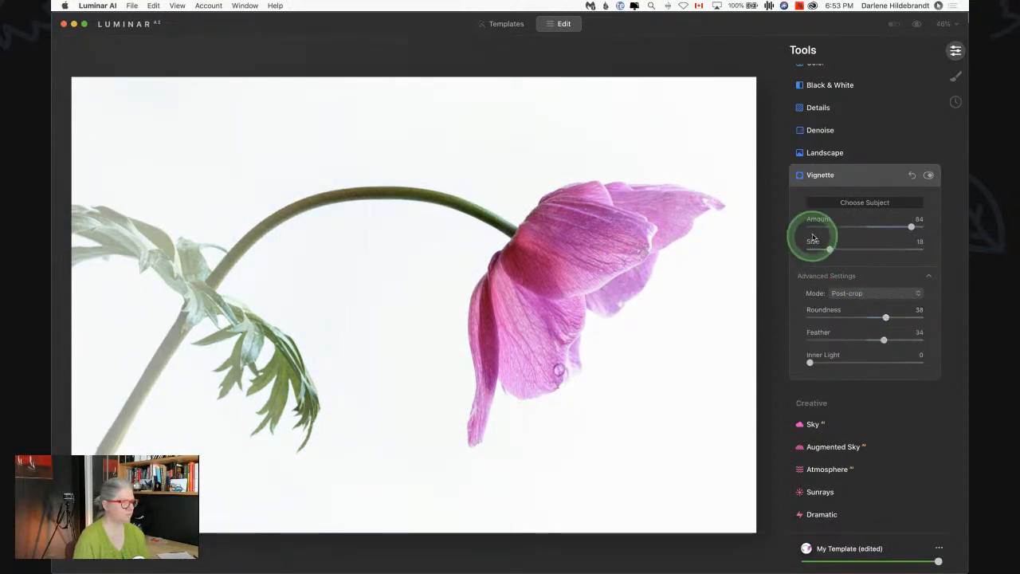
pyautogui.click(859, 204)
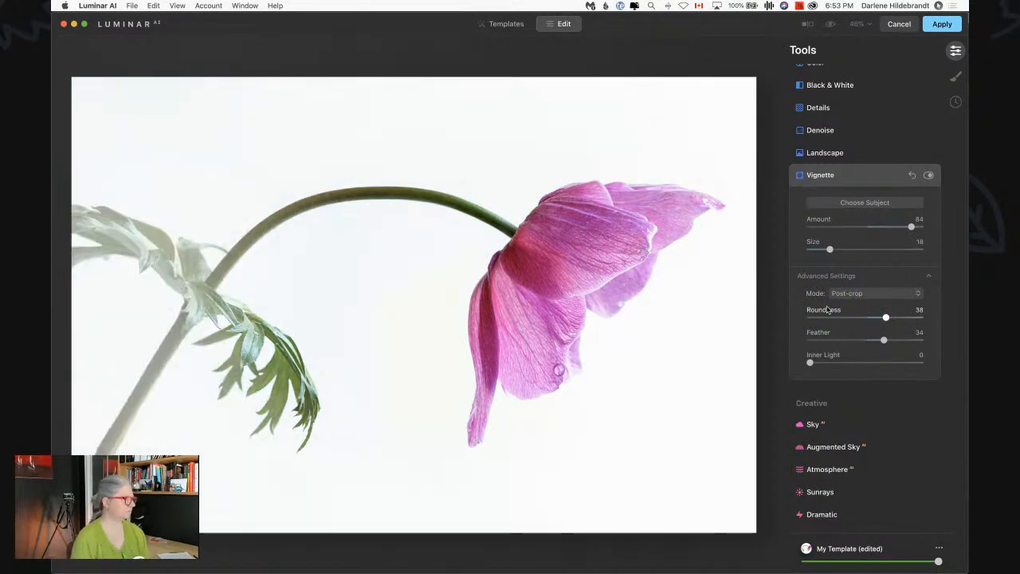
pyautogui.moveTo(911, 228); pyautogui.dragTo(900, 228)
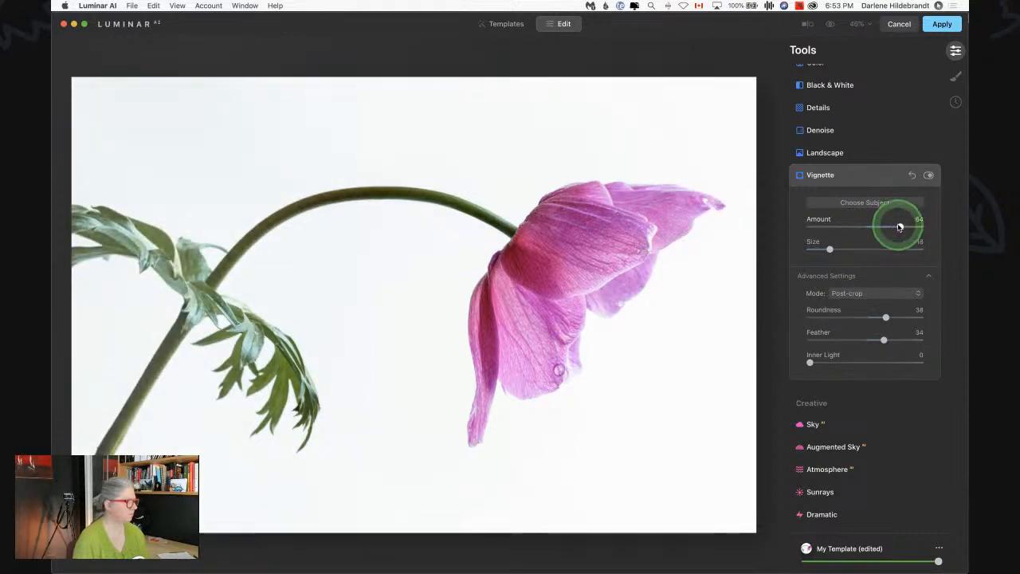
pyautogui.click(868, 176)
# Step: Try Medium, Small and Large Details at 100 one at a time, checking the petals at 100% zoom
pyautogui.scroll(-2, 864, 300)
pyautogui.scroll(4, 863, 301)
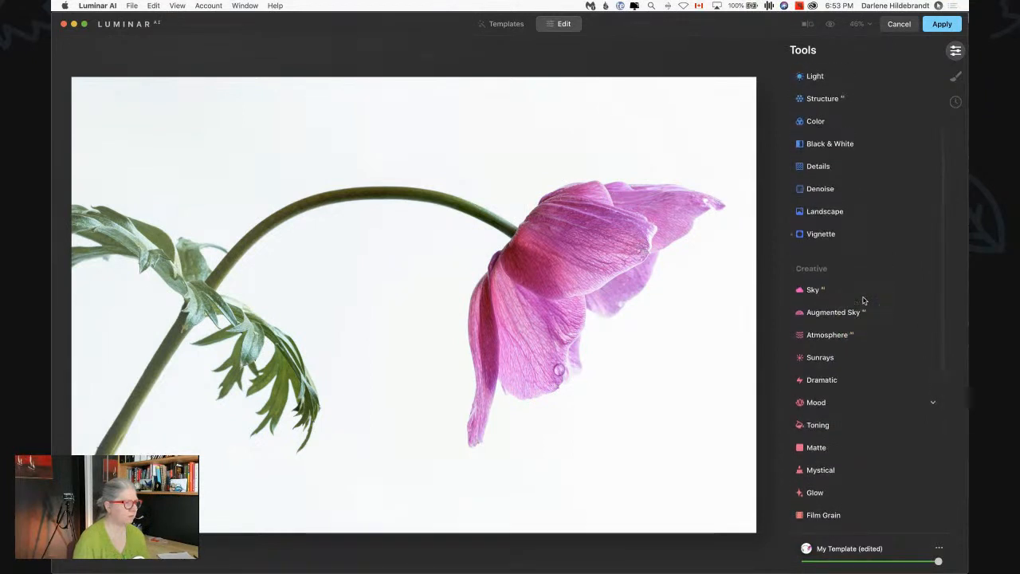
pyautogui.click(840, 210)
pyautogui.moveTo(864, 266); pyautogui.dragTo(956, 266)
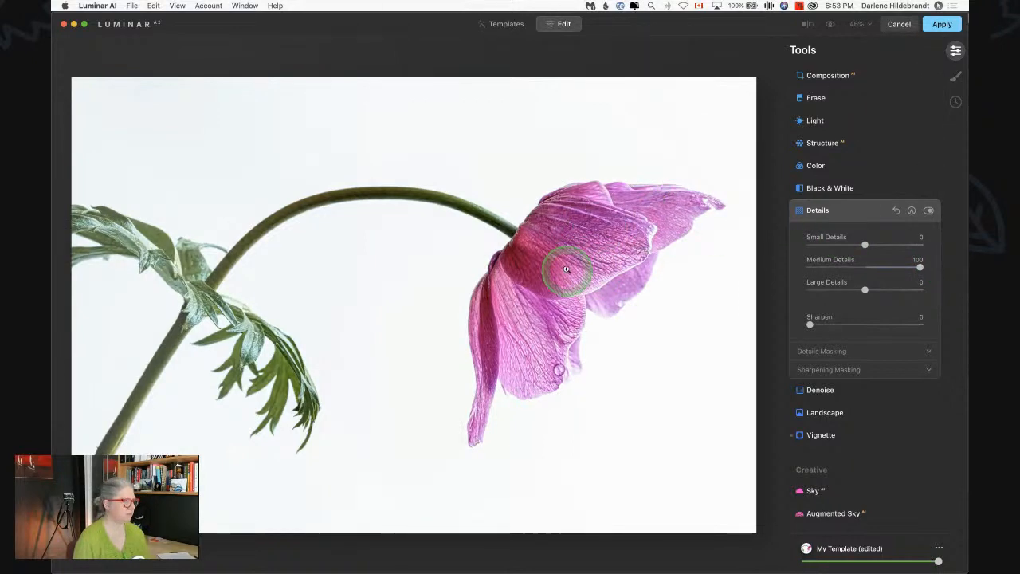
pyautogui.click(520, 258)
pyautogui.moveTo(595, 305); pyautogui.dragTo(438, 254)
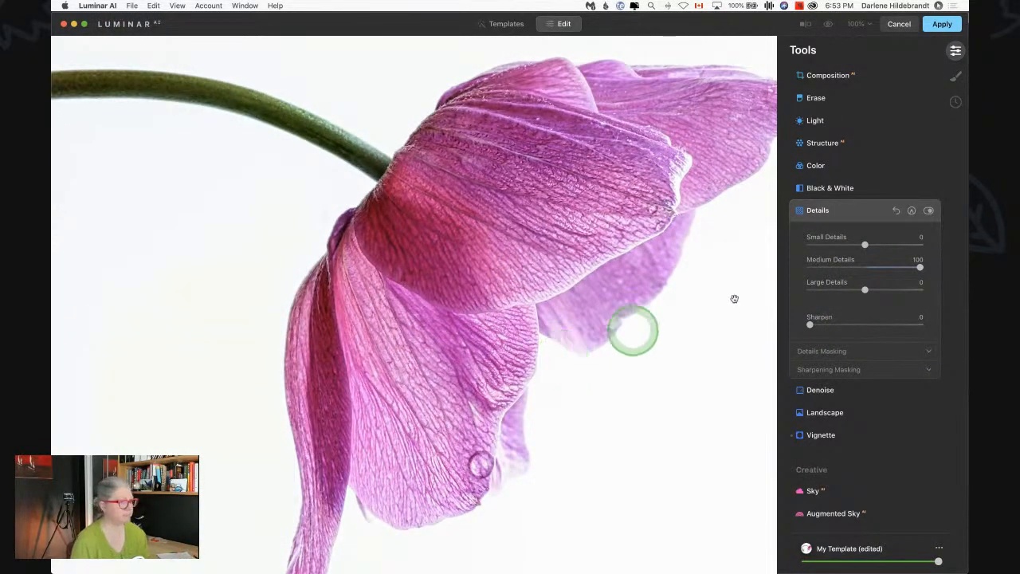
pyautogui.doubleClick(920, 267)
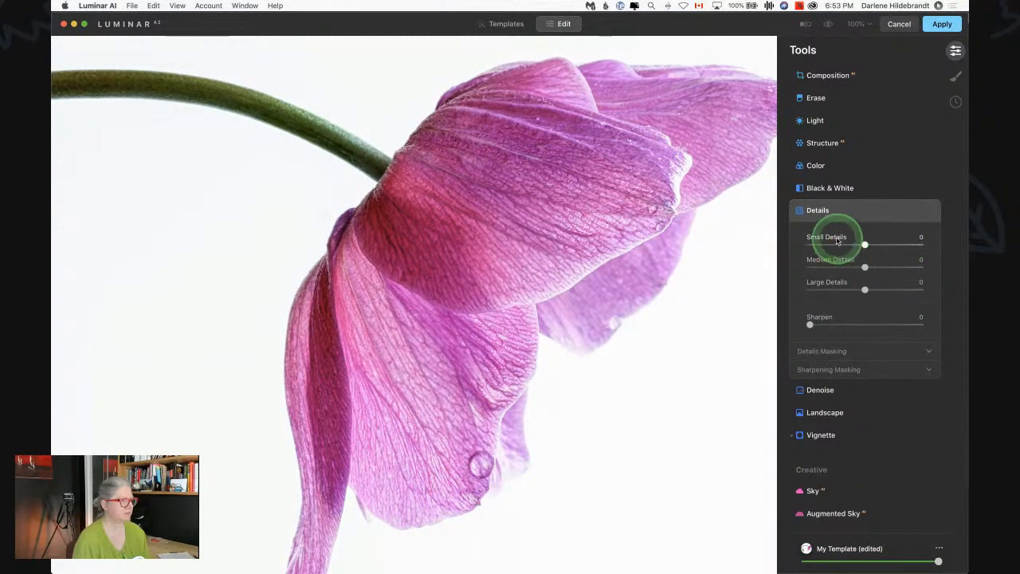
pyautogui.moveTo(865, 244); pyautogui.dragTo(947, 245)
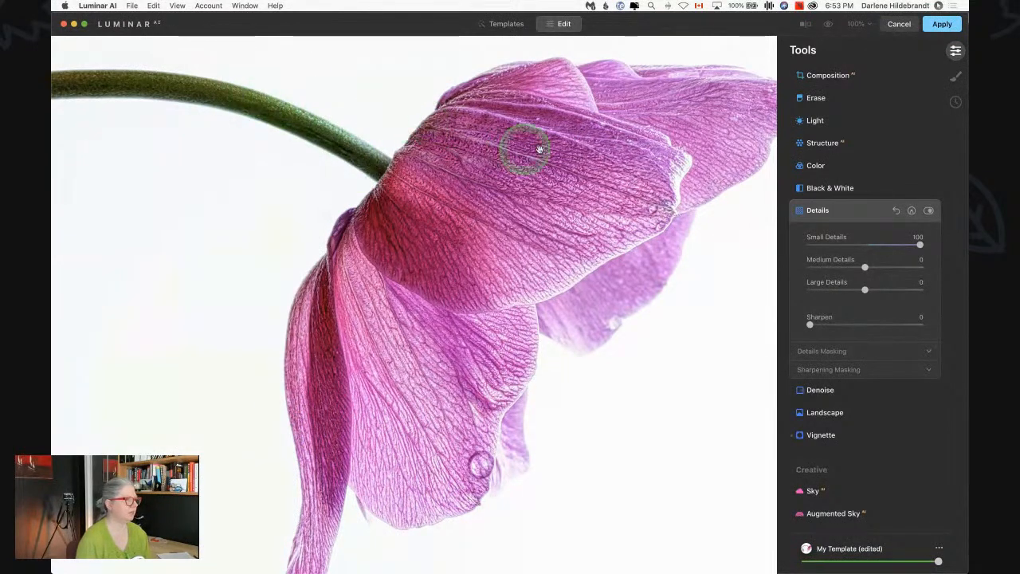
pyautogui.doubleClick(921, 245)
pyautogui.moveTo(865, 289); pyautogui.dragTo(956, 292)
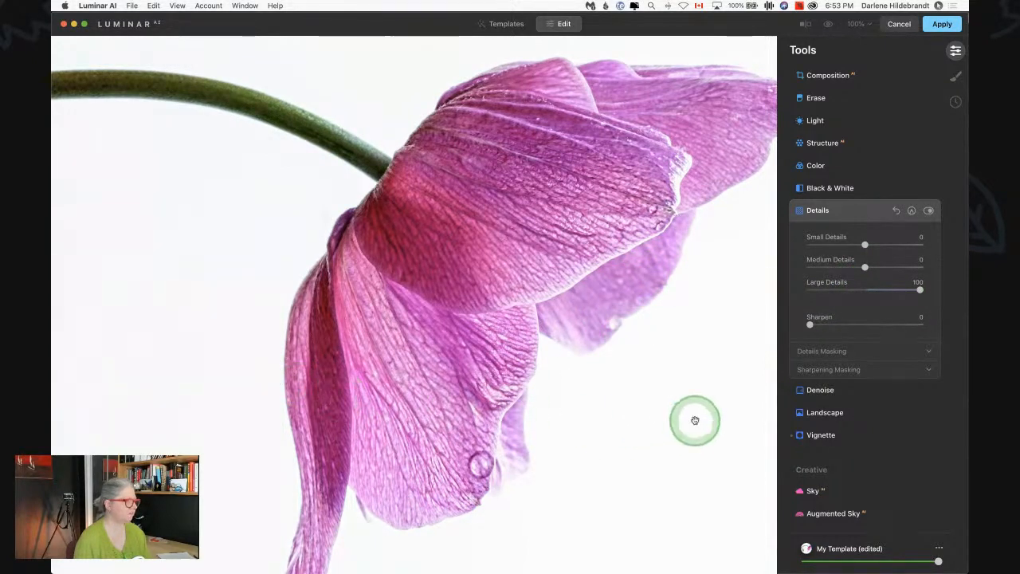
# Step: Set Large Details to -13, Sharpen to 11, Medium Details to 25 and Small Details to 8
pyautogui.moveTo(919, 289); pyautogui.dragTo(857, 288)
pyautogui.moveTo(810, 325); pyautogui.dragTo(822, 323)
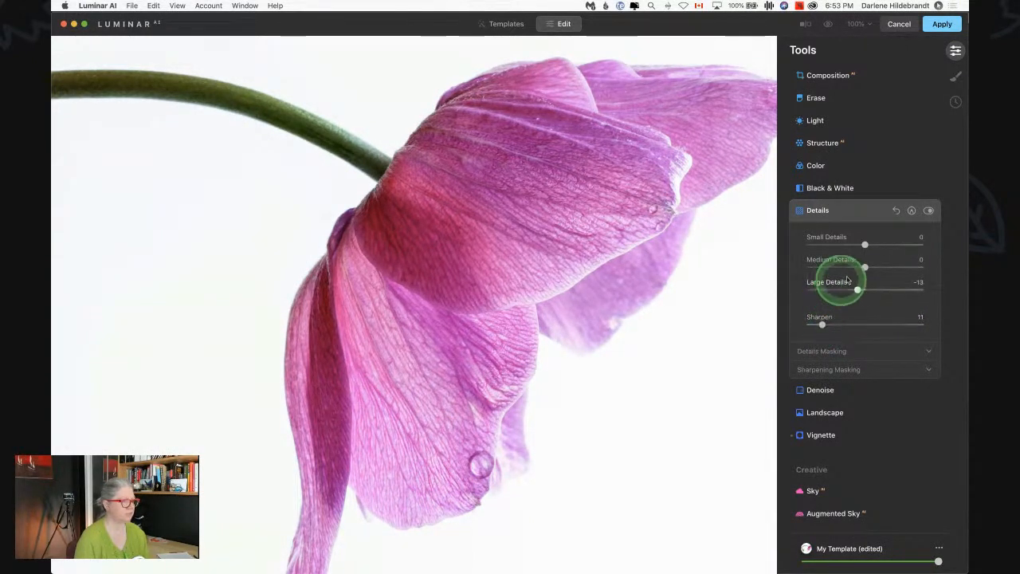
pyautogui.moveTo(865, 266); pyautogui.dragTo(878, 266)
pyautogui.moveTo(865, 243); pyautogui.dragTo(870, 245)
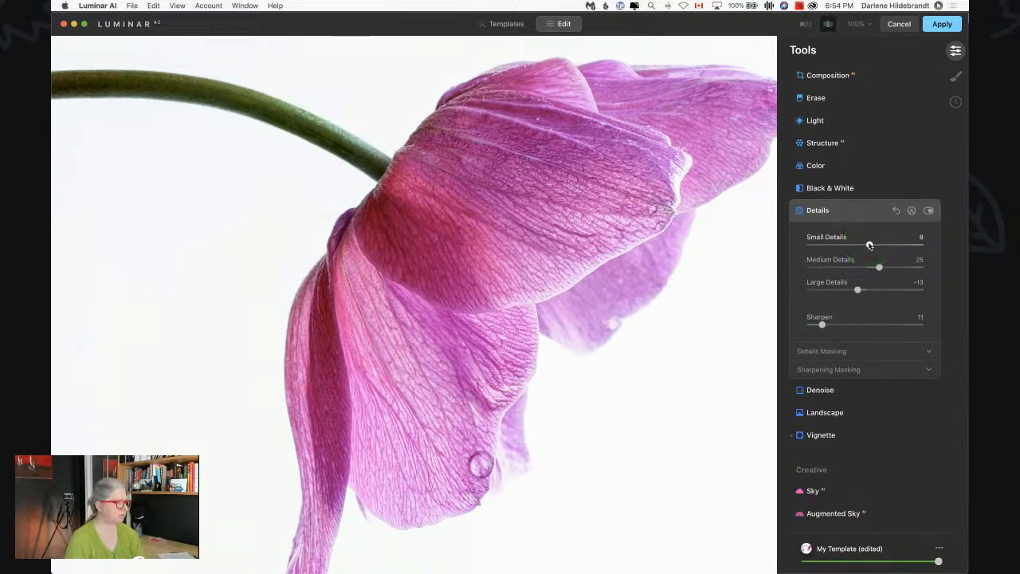
# Step: Compare the petals before and after the edits, and return to viewing the whole photo
pyautogui.press('\\')
pyautogui.press('\\')
pyautogui.press('\\')
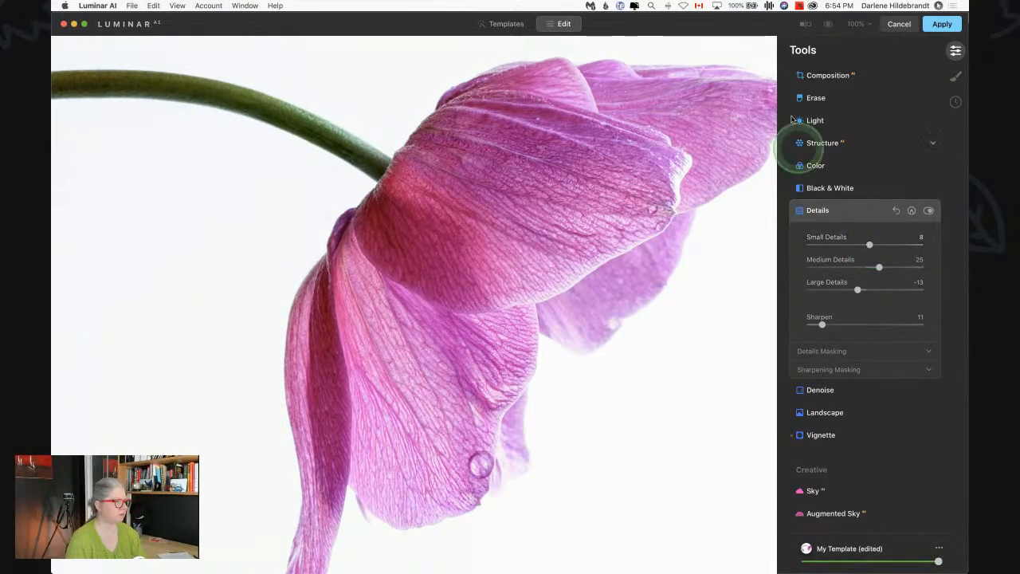
pyautogui.click(704, 126)
pyautogui.click(703, 126)
pyautogui.click(703, 126)
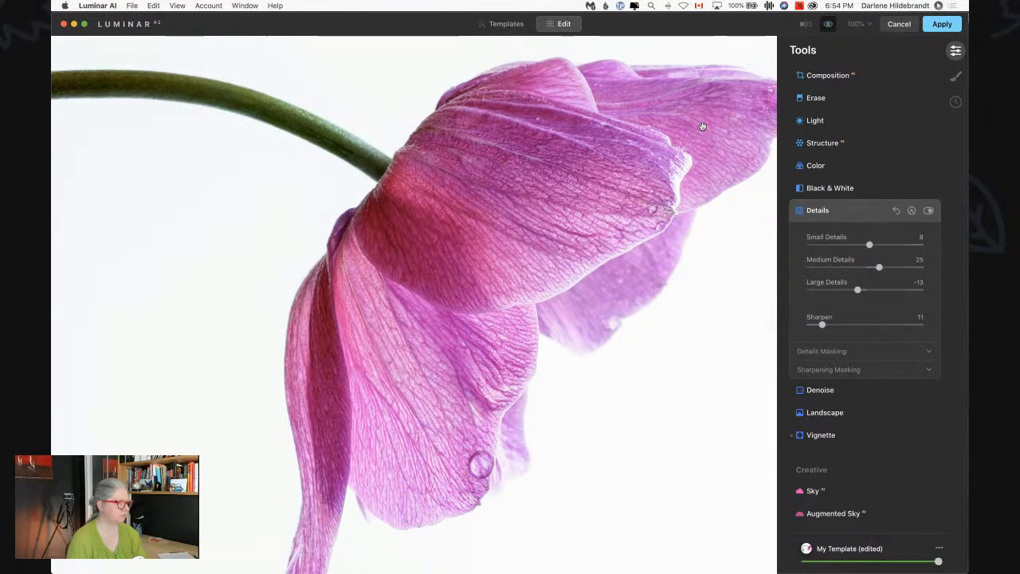
pyautogui.click(864, 214)
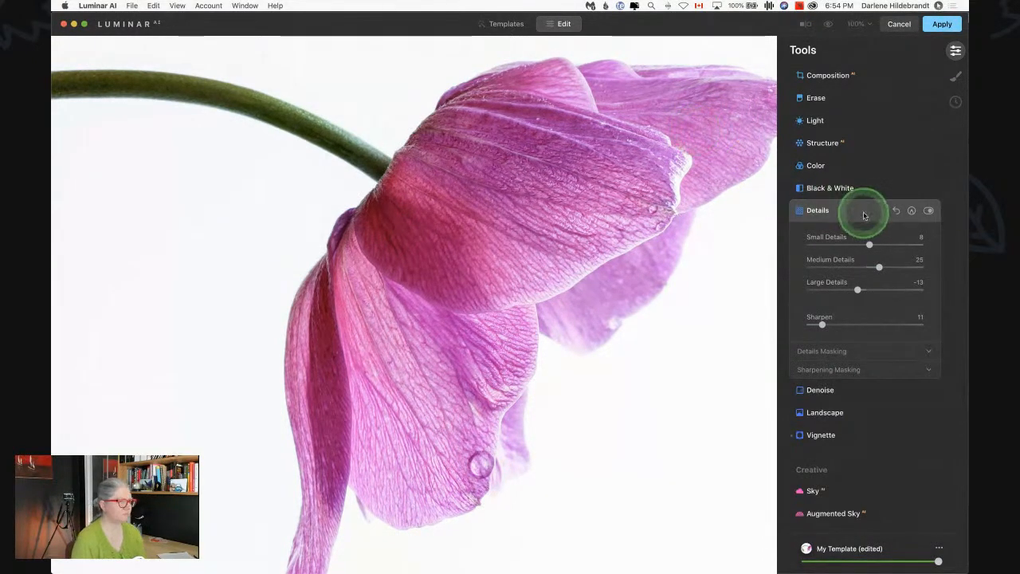
pyautogui.doubleClick(541, 207)
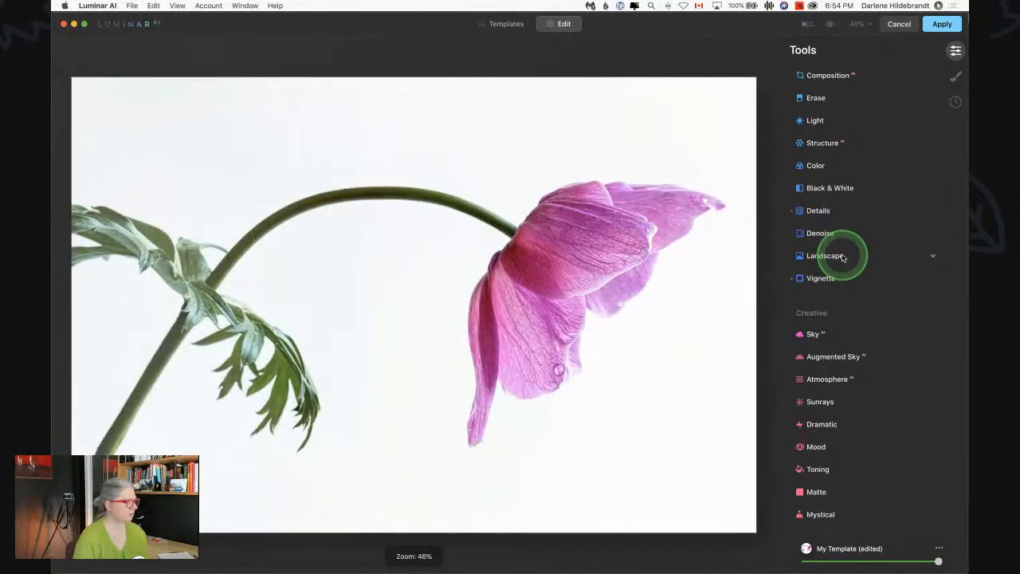
# Step: Apply a strong Dramatic effect to the flower photo with Amount 80, Local Contrast 87 and Saturation 28
pyautogui.scroll(-5, 842, 257)
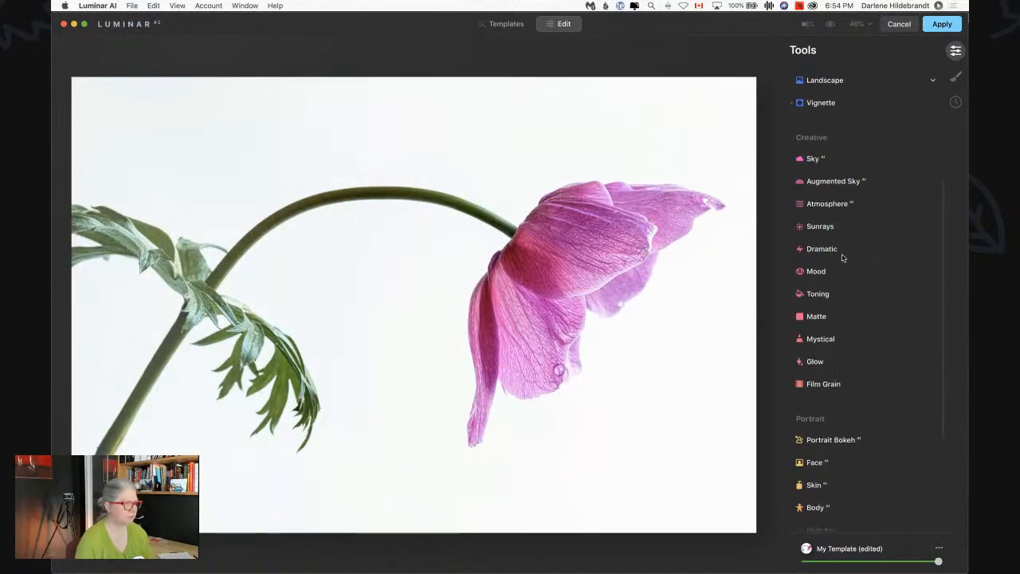
pyautogui.scroll(-1, 876, 280)
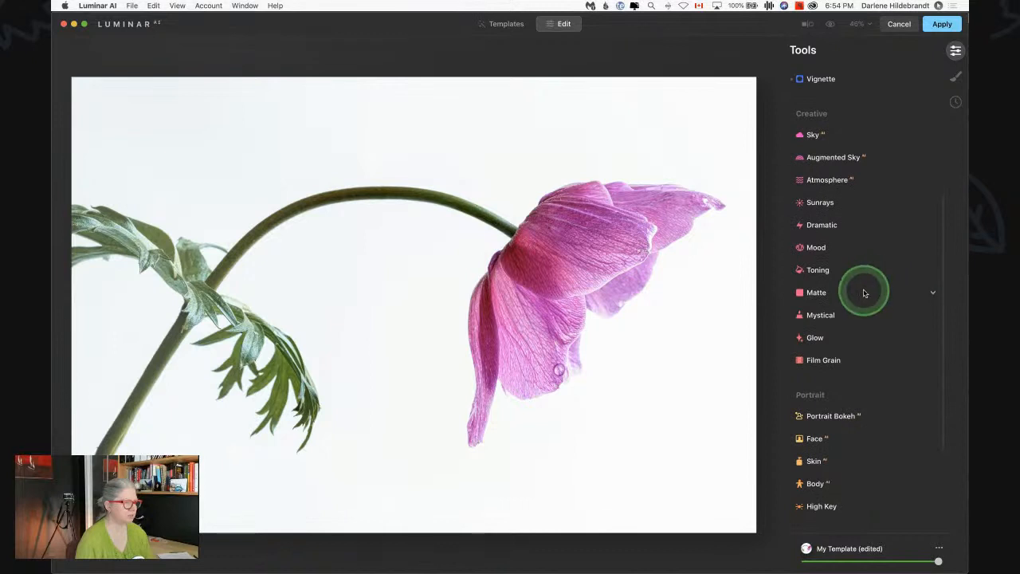
pyautogui.click(826, 224)
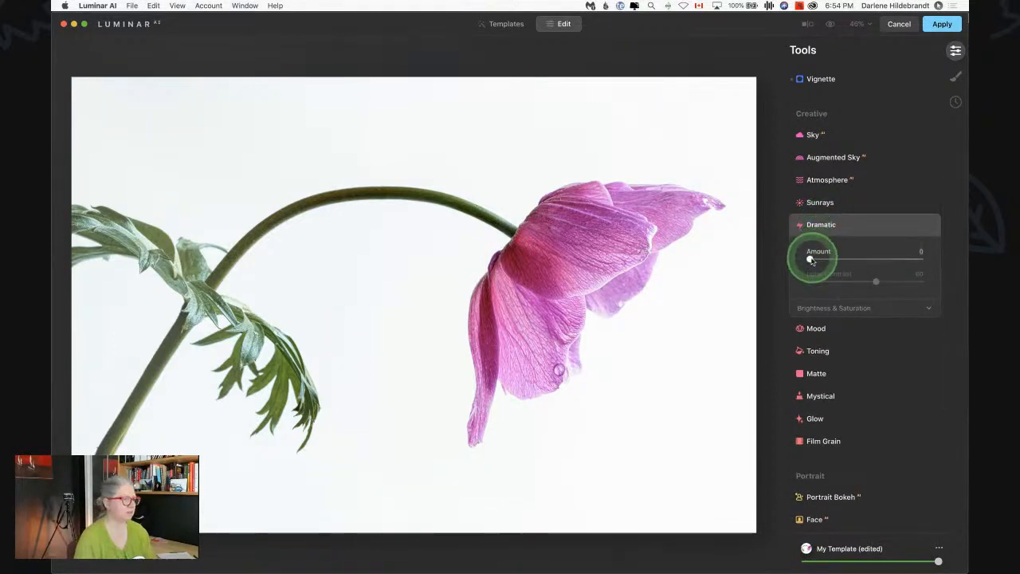
pyautogui.click(813, 308)
pyautogui.moveTo(811, 265); pyautogui.dragTo(885, 265)
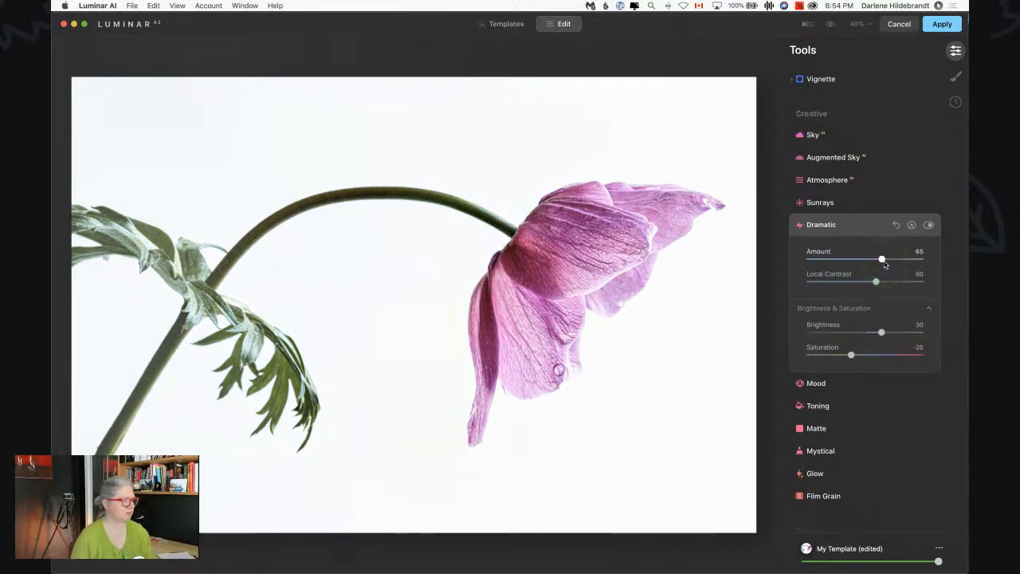
pyautogui.moveTo(851, 355); pyautogui.dragTo(879, 358)
pyautogui.moveTo(876, 281); pyautogui.dragTo(899, 259)
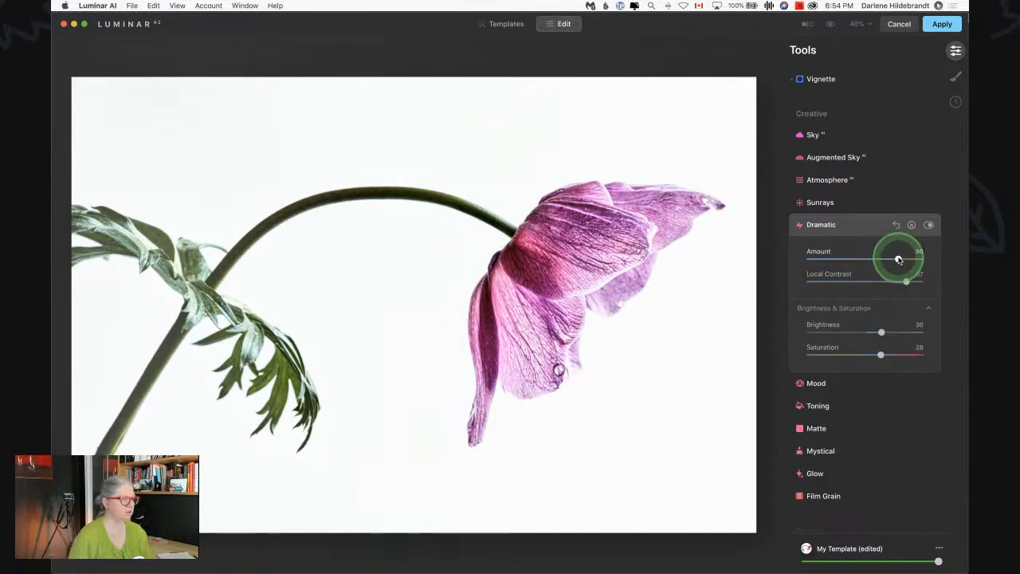
# Step: Soften the Dramatic effect to Amount 36, Local Contrast 34, Brightness 18 and Saturation -10
pyautogui.moveTo(881, 354)
pyautogui.mouseDown()
pyautogui.moveTo(846, 357)
pyautogui.moveTo(894, 359)
pyautogui.moveTo(878, 356)
pyautogui.mouseUp()
pyautogui.moveTo(882, 332)
pyautogui.mouseDown()
pyautogui.moveTo(866, 333)
pyautogui.moveTo(876, 325)
pyautogui.mouseUp()
pyautogui.moveTo(899, 260); pyautogui.dragTo(850, 259)
pyautogui.click(836, 280)
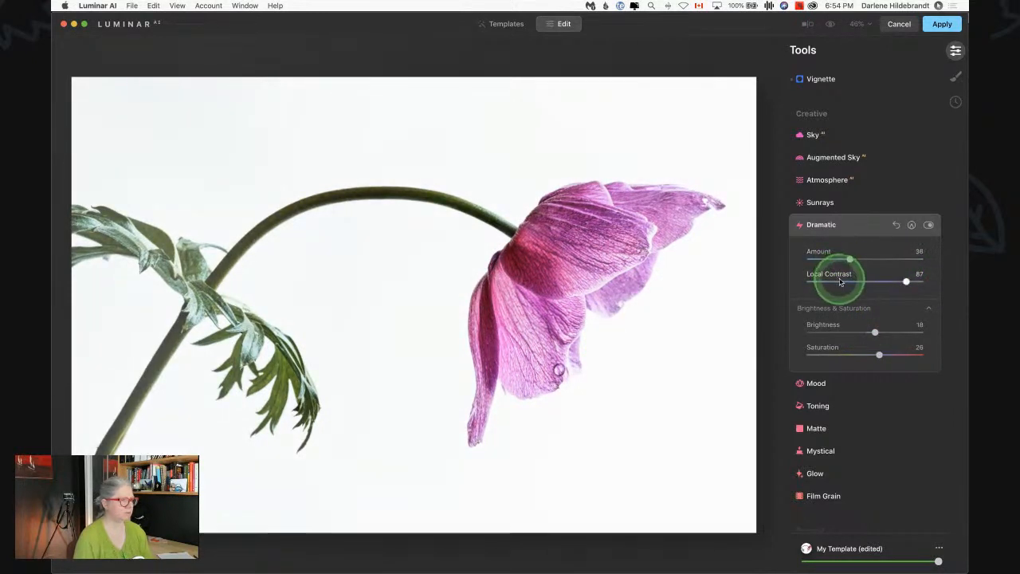
pyautogui.moveTo(879, 354); pyautogui.dragTo(858, 355)
# Step: Compare the flower repeatedly with and without the Dramatic effect, leaving the effect enabled
pyautogui.click(928, 225)
pyautogui.click(930, 225)
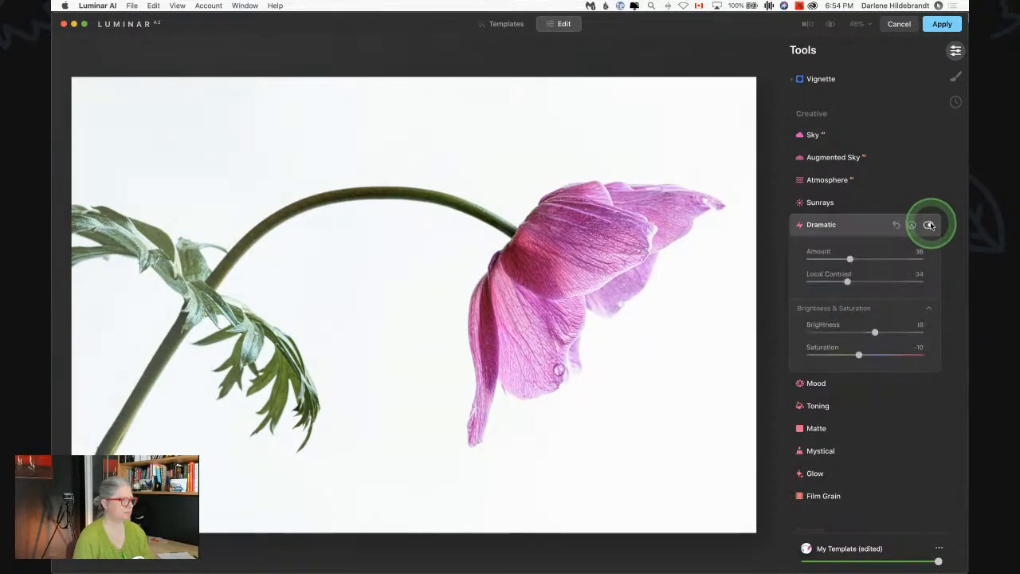
pyautogui.click(929, 225)
pyautogui.click(930, 224)
pyautogui.click(929, 224)
pyautogui.click(929, 226)
pyautogui.click(929, 225)
pyautogui.click(929, 225)
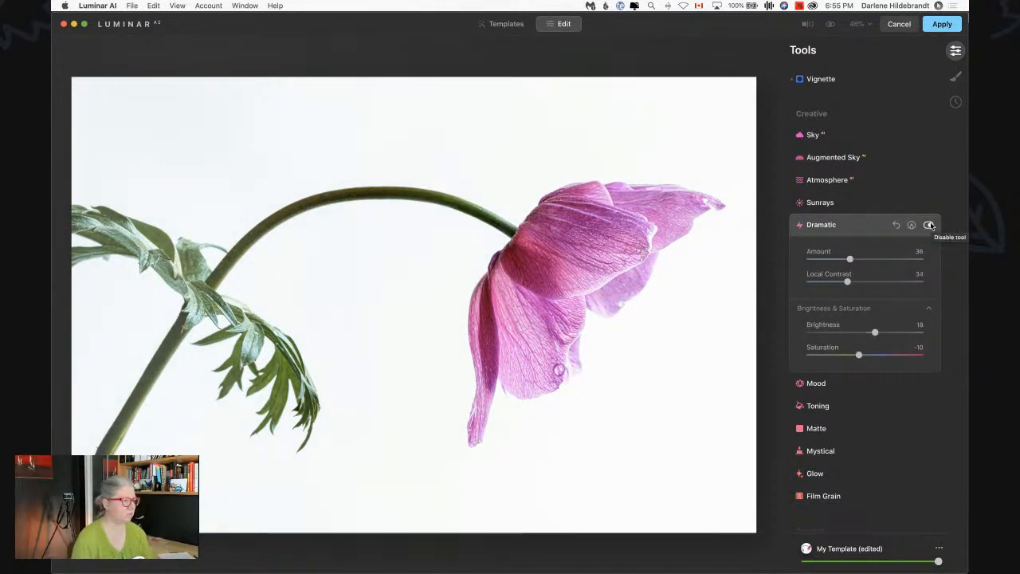
pyautogui.click(929, 225)
pyautogui.click(929, 225)
pyautogui.click(929, 224)
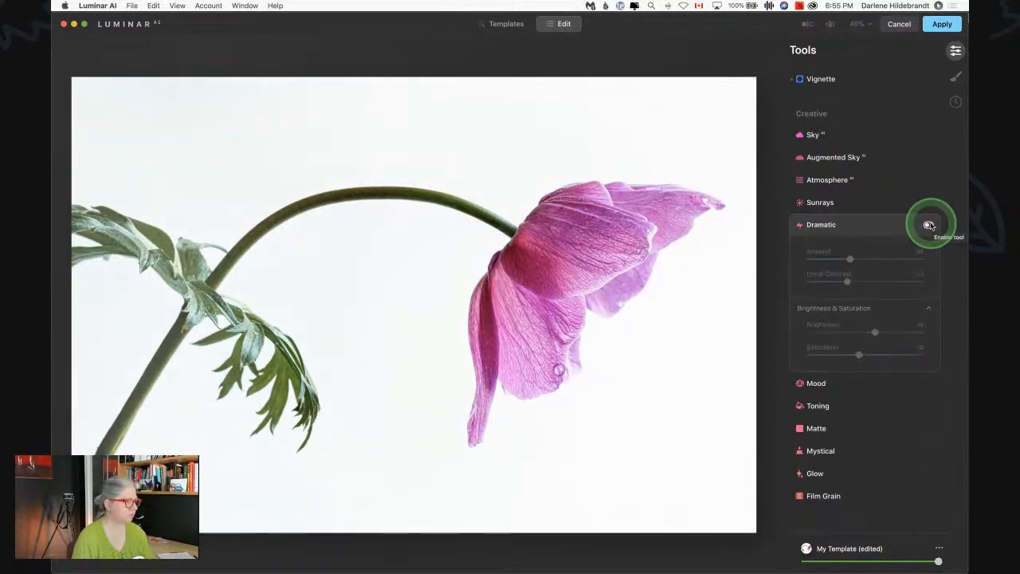
pyautogui.click(926, 224)
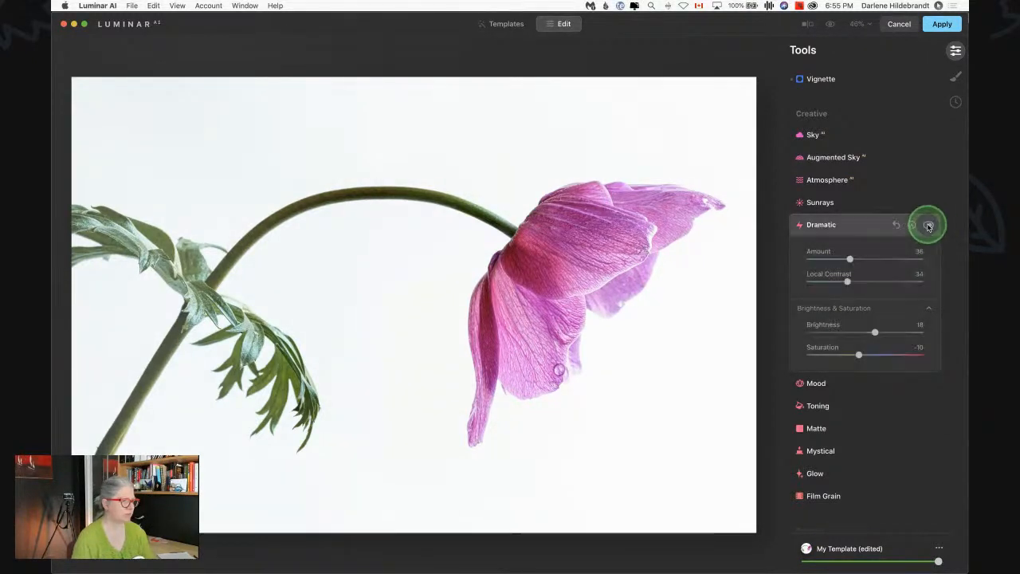
# Step: Lower the Dramatic effect's Amount to 15 and close its settings
pyautogui.moveTo(849, 259); pyautogui.dragTo(830, 259)
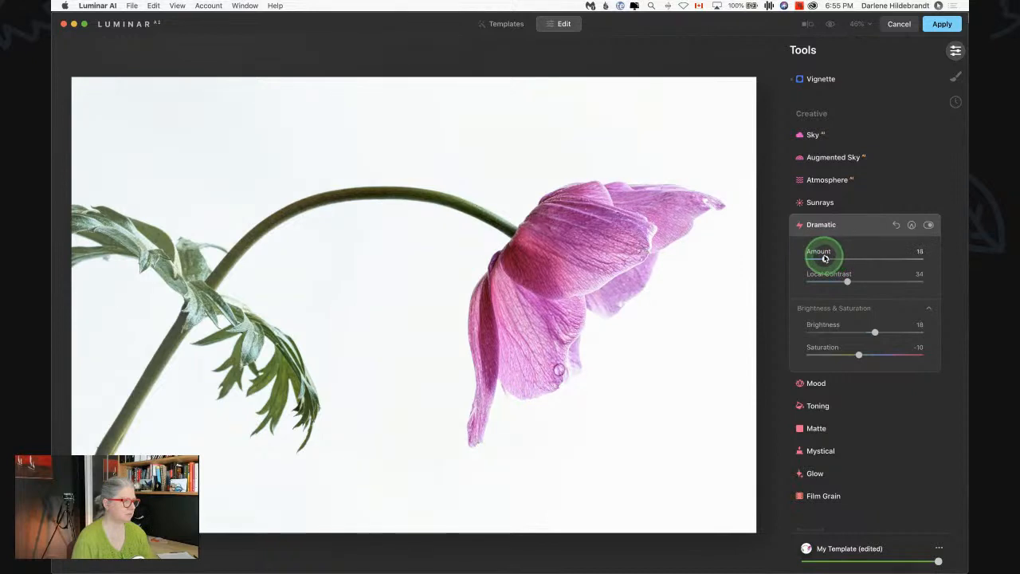
pyautogui.click(854, 225)
# Step: Apply the Santa Barbara LUT in Mood after previewing others such as Grace and Ushuaia, and lower its Amount
pyautogui.scroll(-2, 854, 227)
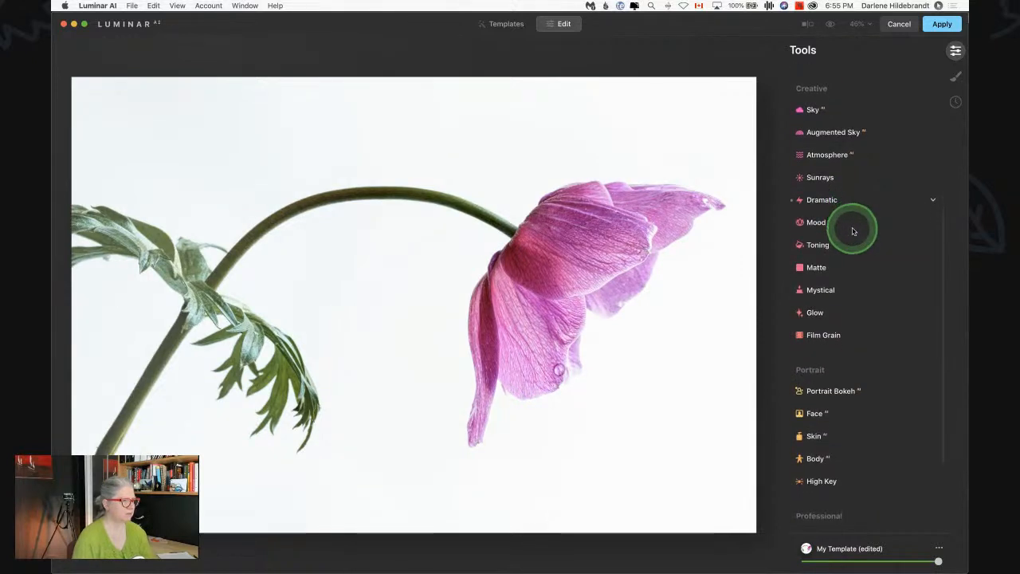
pyautogui.scroll(-3, 854, 204)
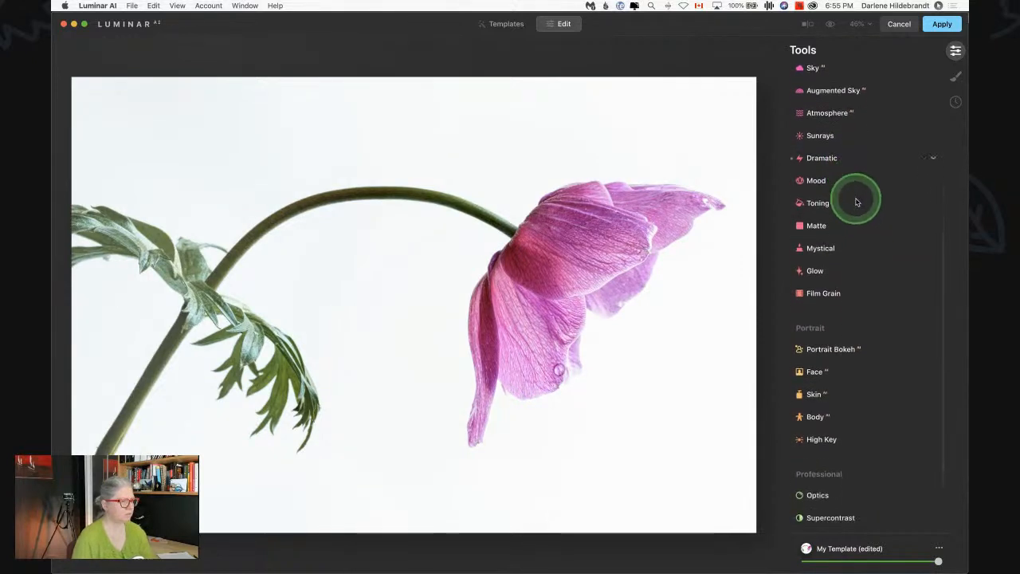
pyautogui.click(817, 180)
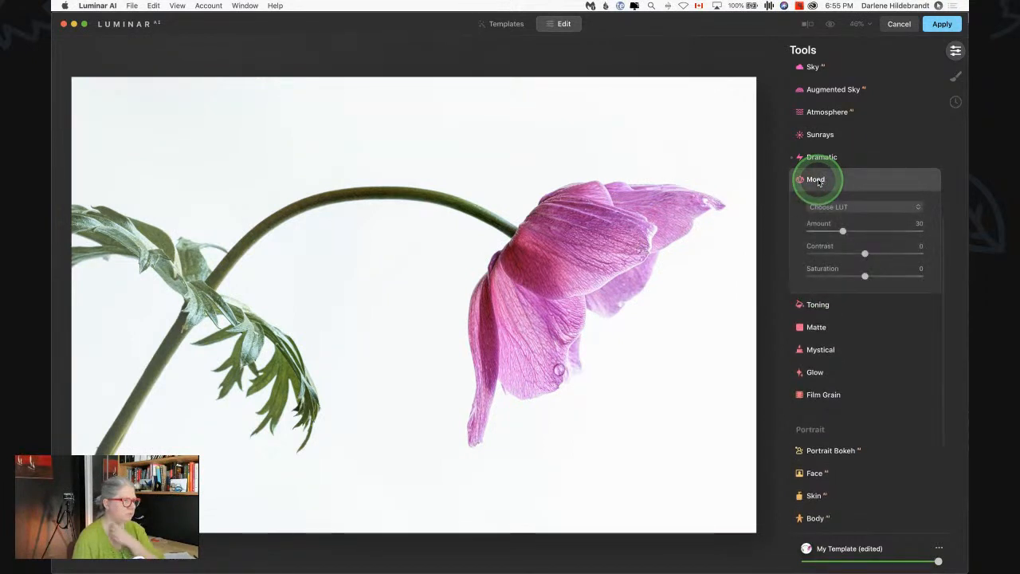
pyautogui.moveTo(847, 232); pyautogui.dragTo(874, 232)
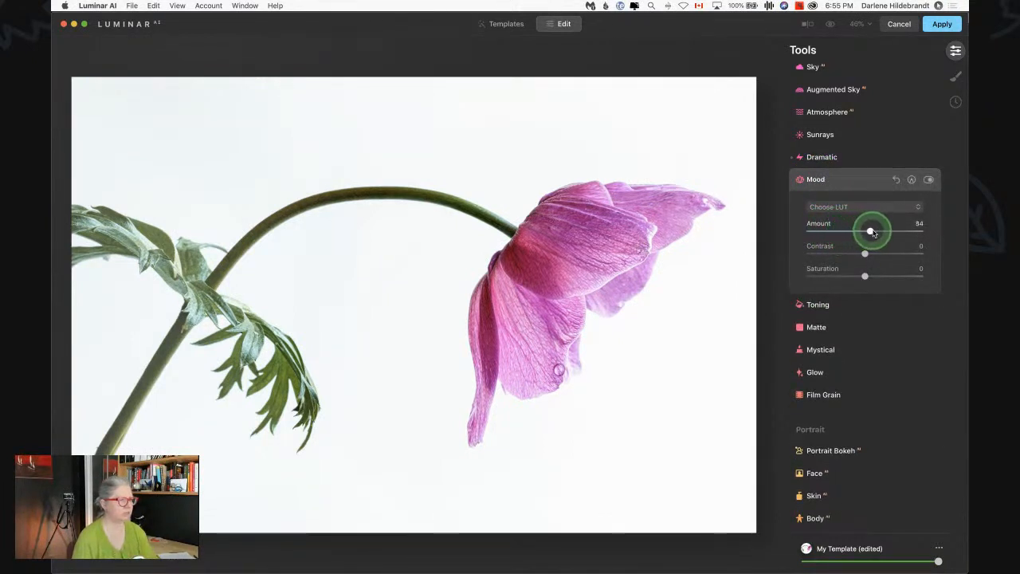
pyautogui.scroll(1, 858, 214)
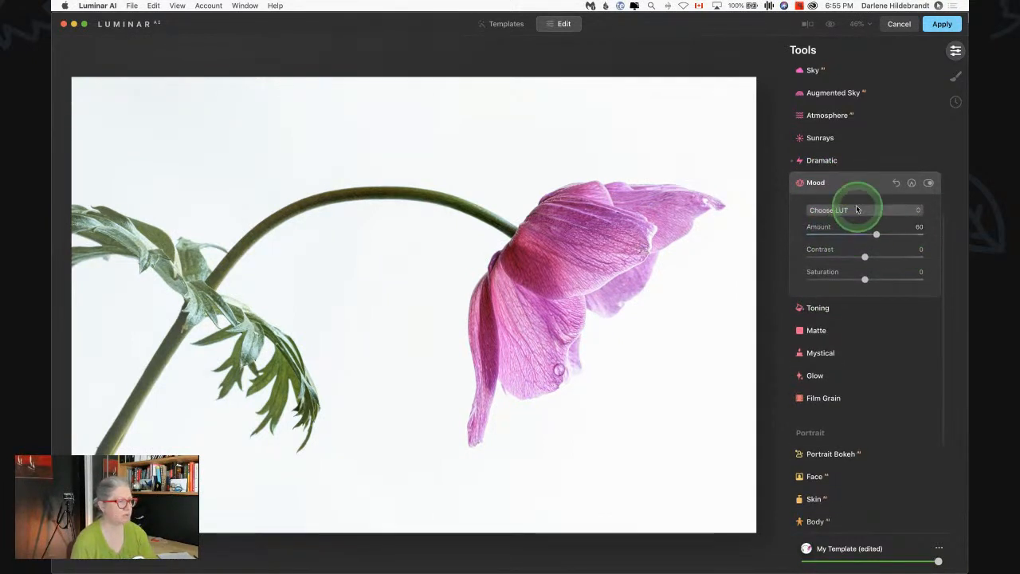
pyautogui.click(858, 210)
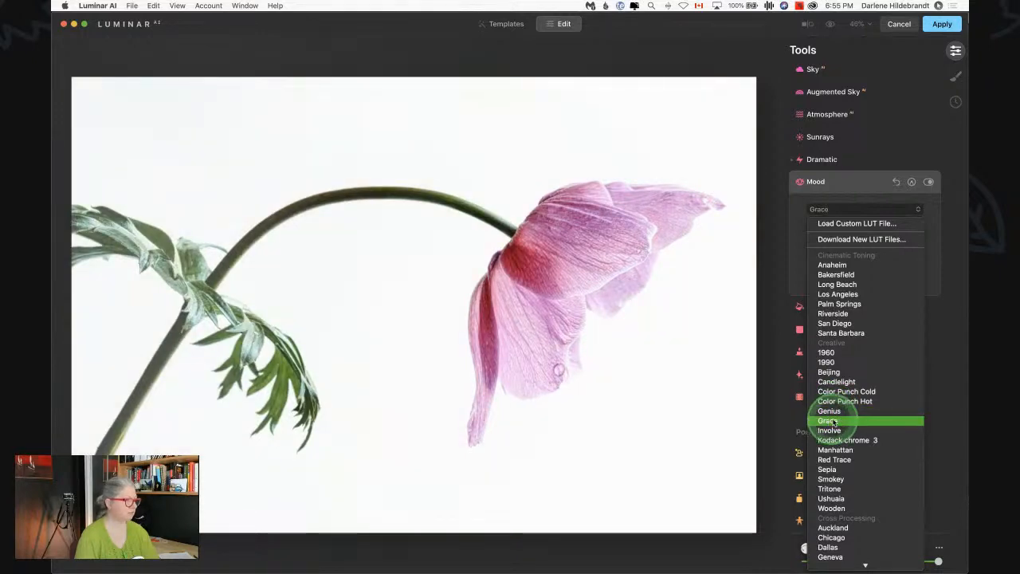
pyautogui.scroll(-3, 832, 431)
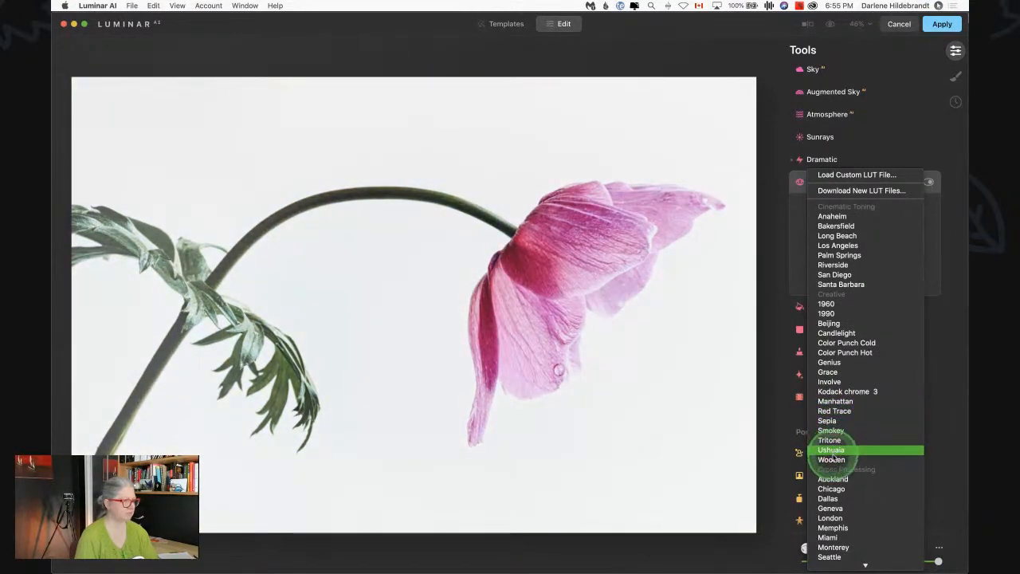
pyautogui.scroll(-4, 831, 447)
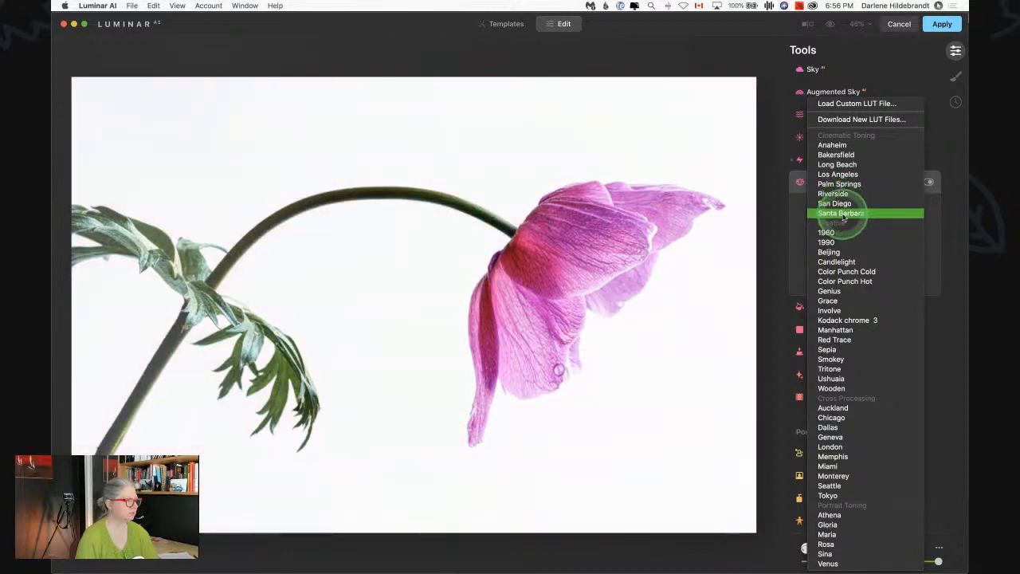
pyautogui.click(834, 215)
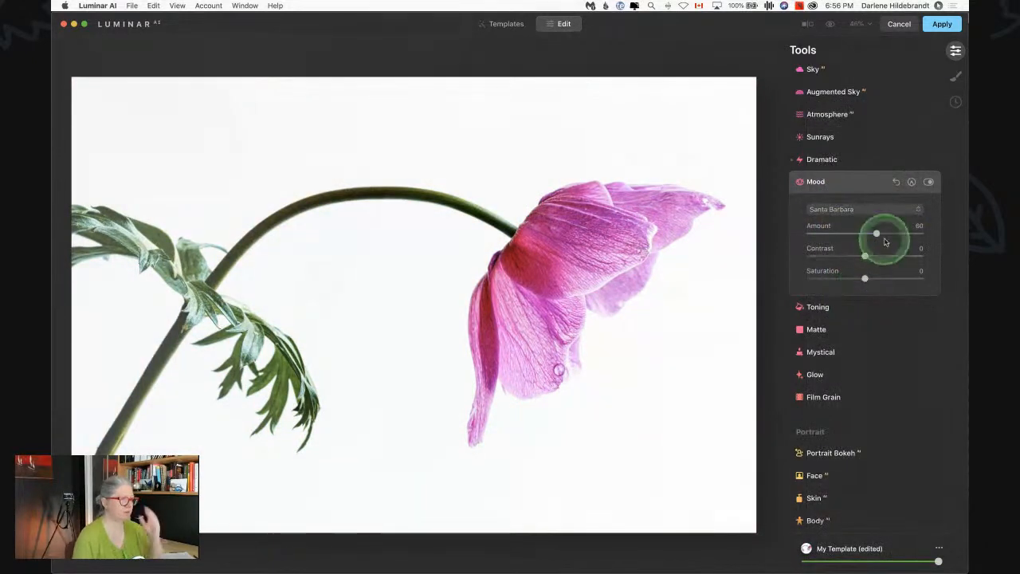
pyautogui.moveTo(877, 234); pyautogui.dragTo(848, 255)
pyautogui.click(847, 180)
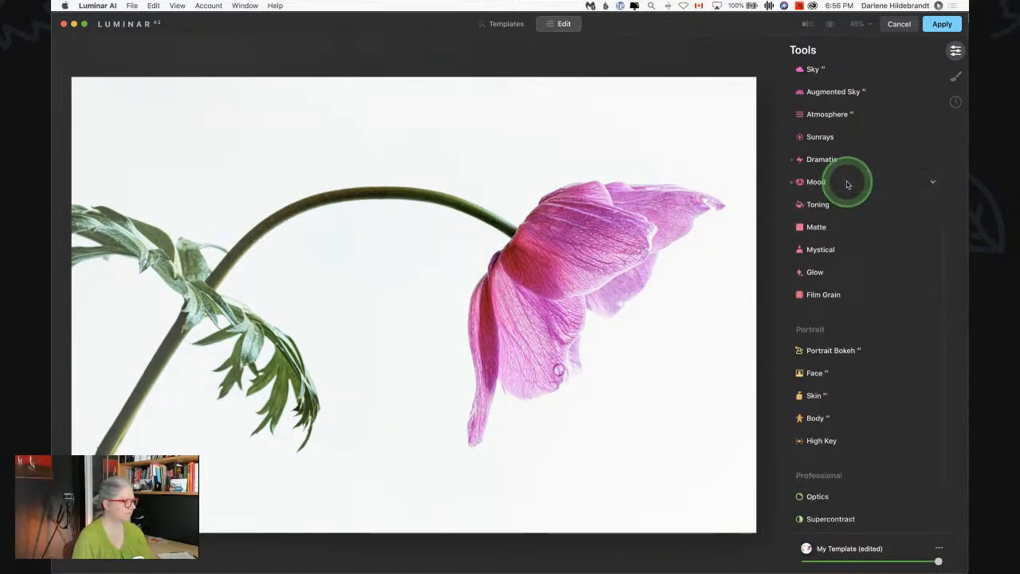
# Step: Try the Mystical effect with Amount 60 and Shadows 16, and bring its Amount down to 0
pyautogui.click(824, 251)
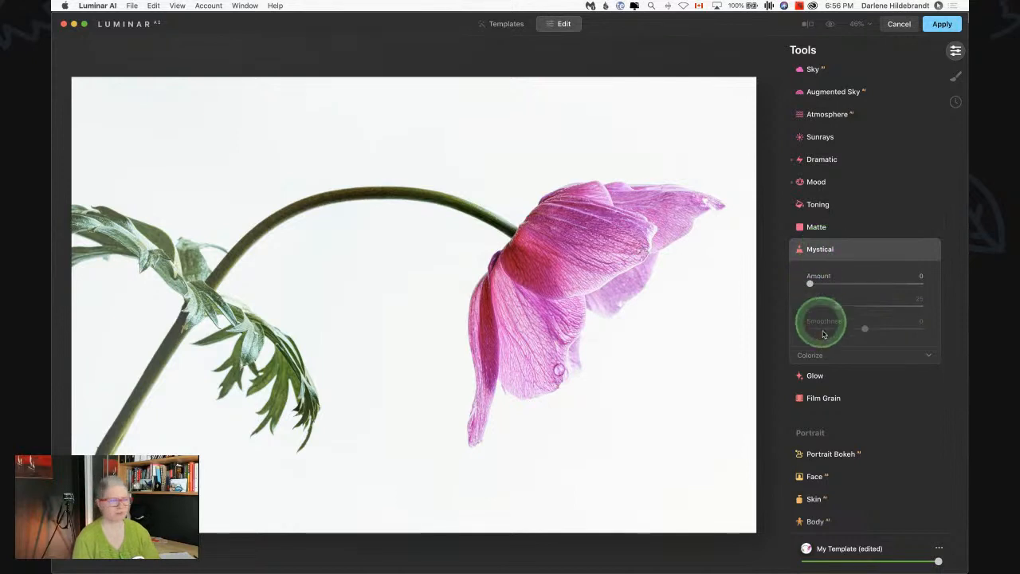
pyautogui.moveTo(810, 283); pyautogui.dragTo(877, 289)
pyautogui.click(858, 356)
pyautogui.click(846, 315)
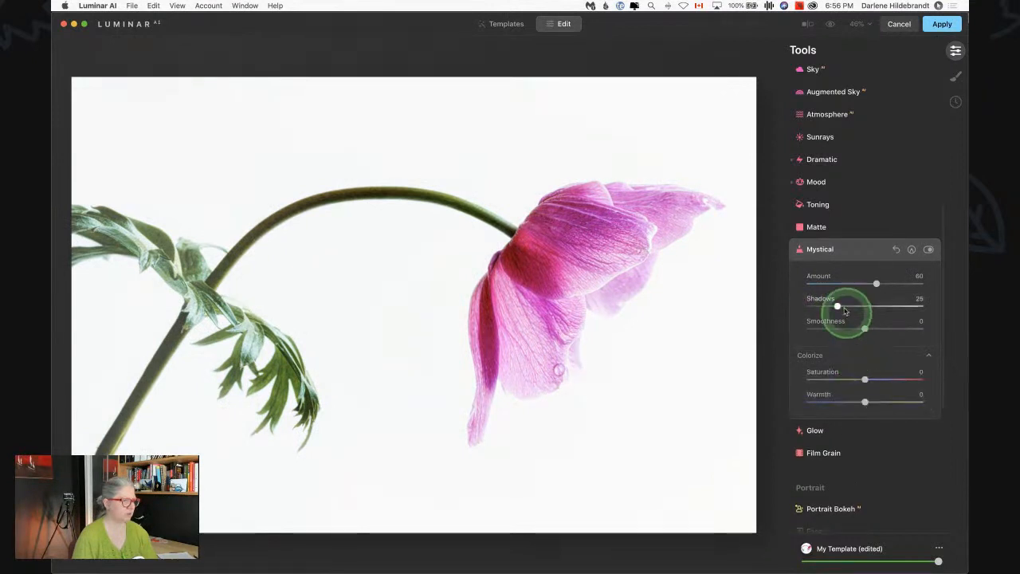
pyautogui.moveTo(837, 307); pyautogui.dragTo(792, 284)
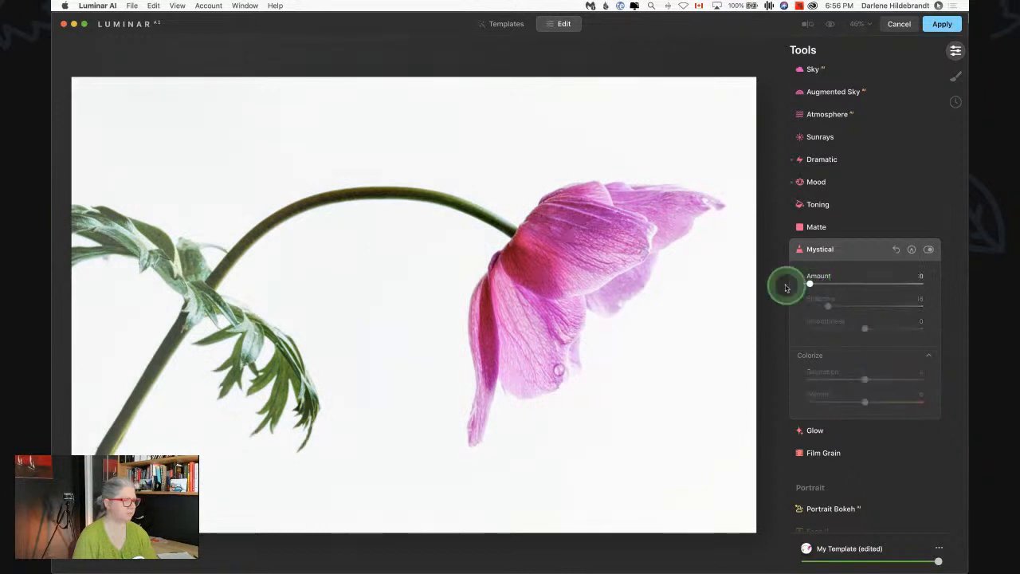
pyautogui.click(838, 252)
# Step: Add a Glow of type Orton Effect with Amount 23, Brightness -70 and Contrast -19
pyautogui.click(837, 275)
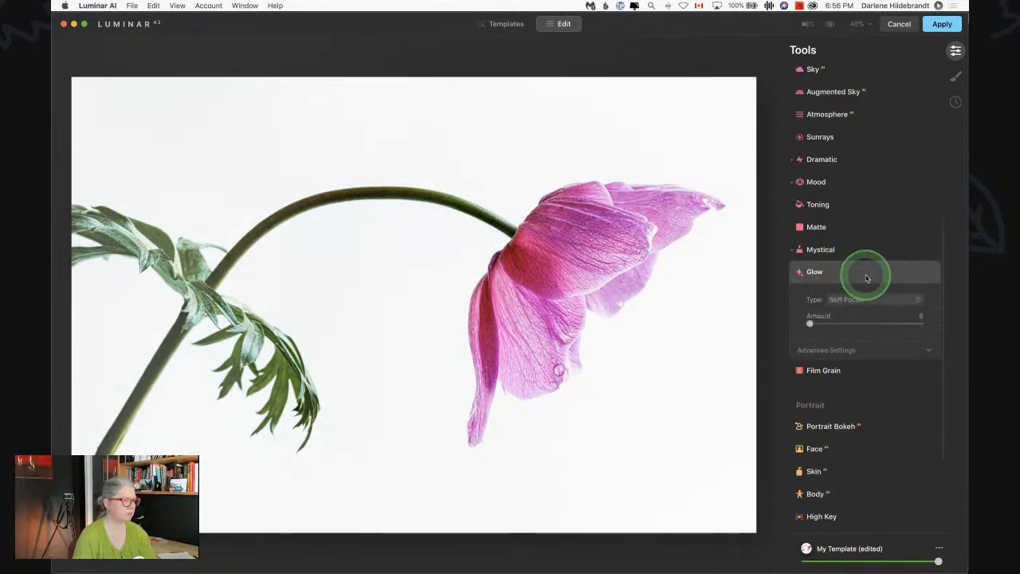
pyautogui.click(839, 351)
pyautogui.click(847, 299)
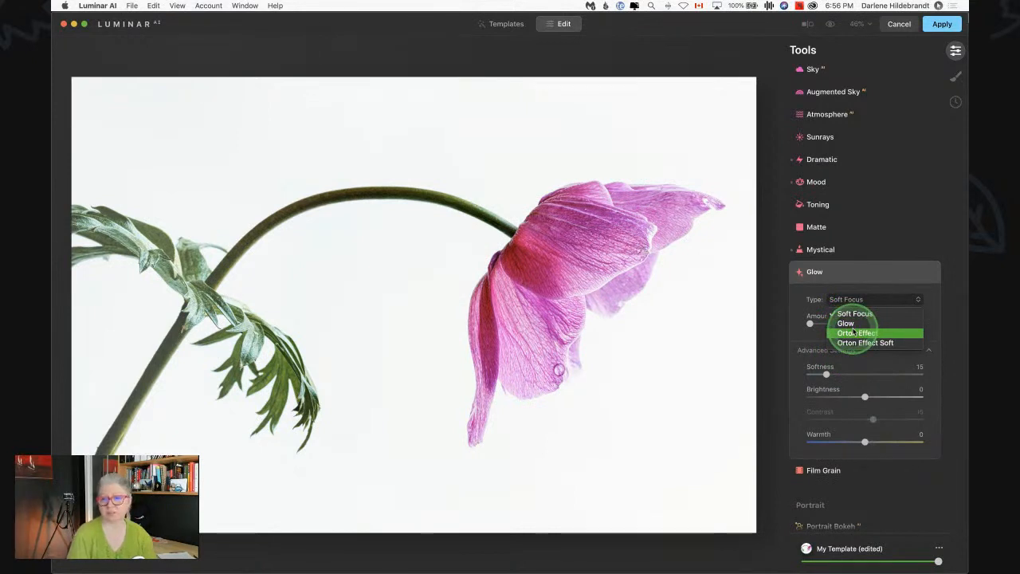
pyautogui.click(856, 333)
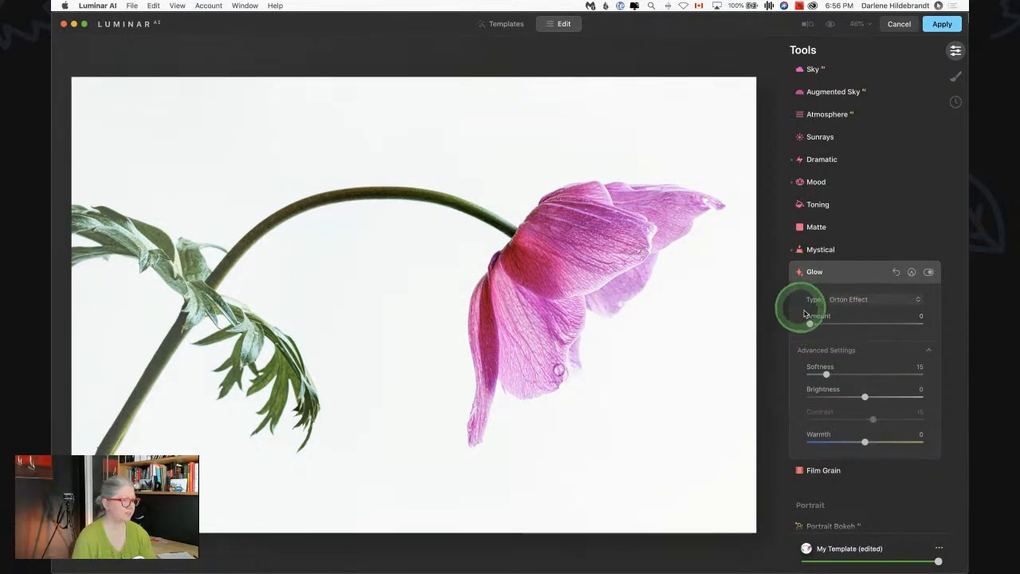
pyautogui.moveTo(810, 322); pyautogui.dragTo(853, 324)
pyautogui.click(865, 397)
pyautogui.moveTo(866, 397); pyautogui.dragTo(854, 418)
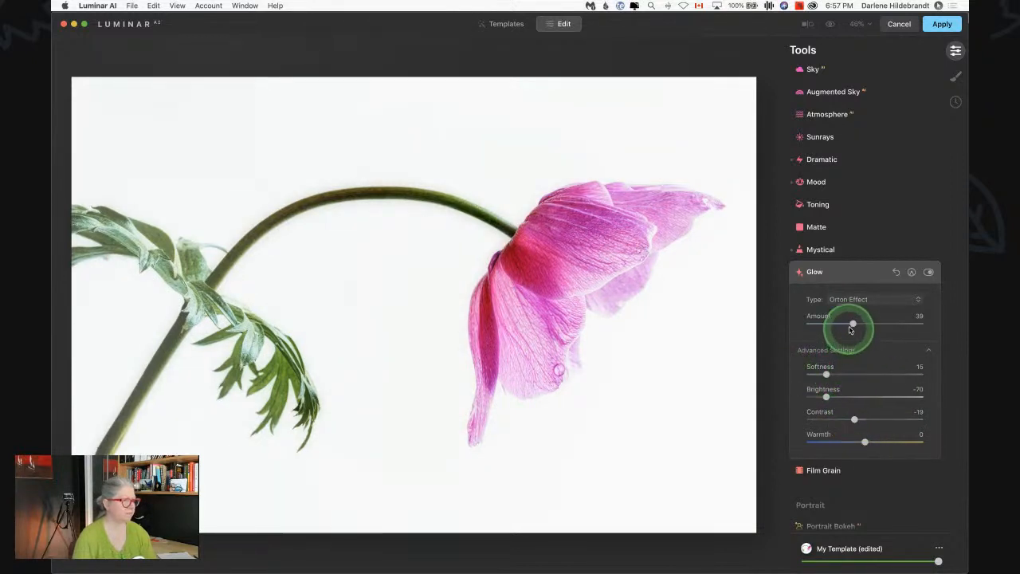
pyautogui.moveTo(877, 320); pyautogui.dragTo(833, 323)
# Step: Switch the Glow type to Soft Focus, testing Amount and Softness and settling on 23 and 15
pyautogui.click(855, 300)
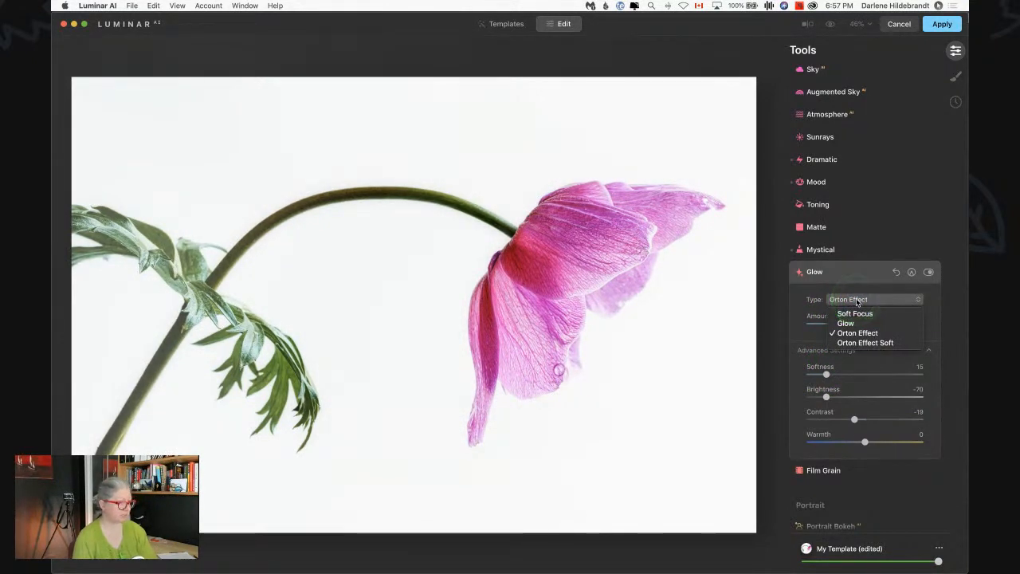
pyautogui.click(857, 314)
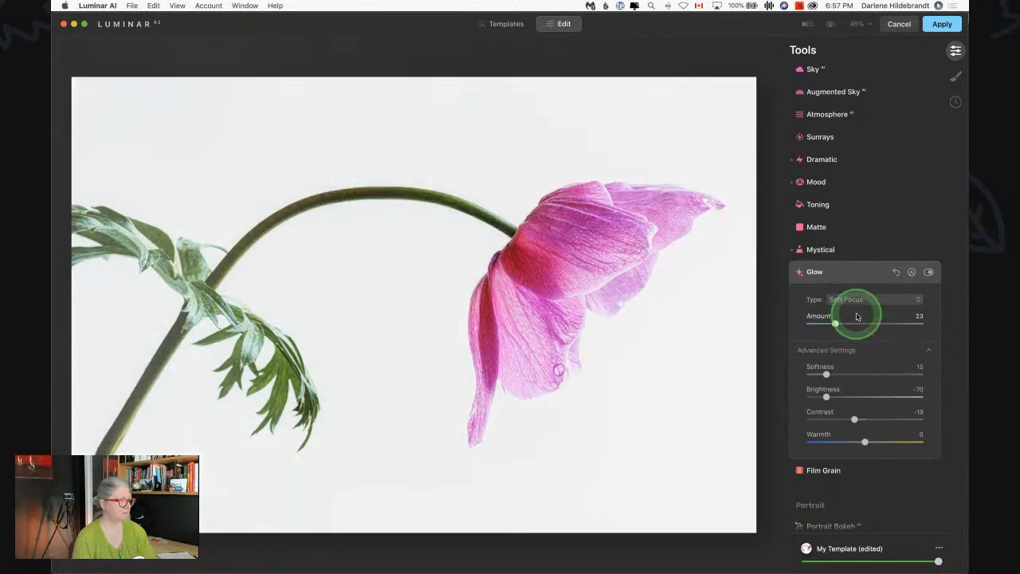
pyautogui.moveTo(834, 322)
pyautogui.mouseDown()
pyautogui.moveTo(849, 324)
pyautogui.moveTo(835, 324)
pyautogui.mouseUp()
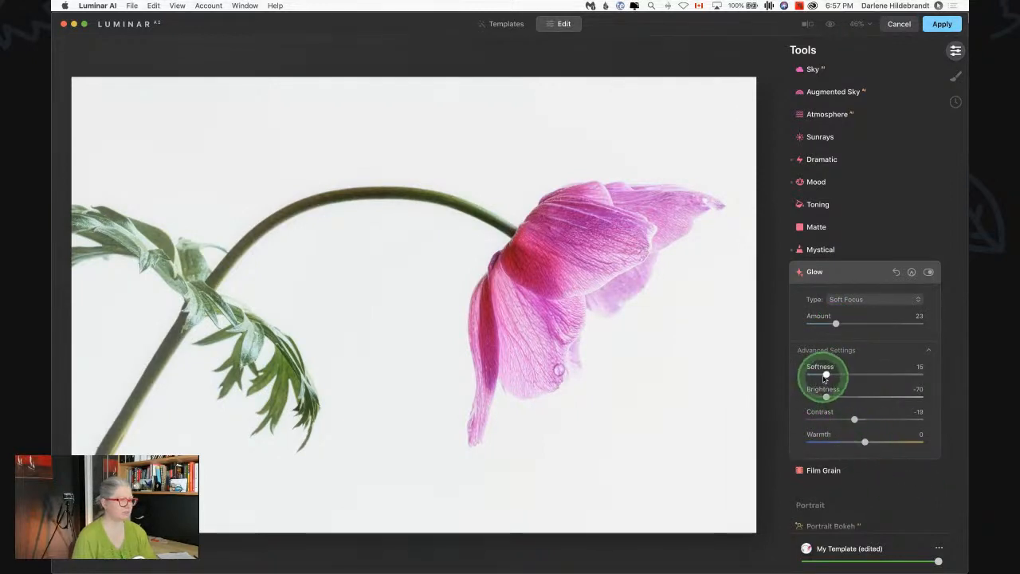
pyautogui.moveTo(826, 375); pyautogui.dragTo(828, 375)
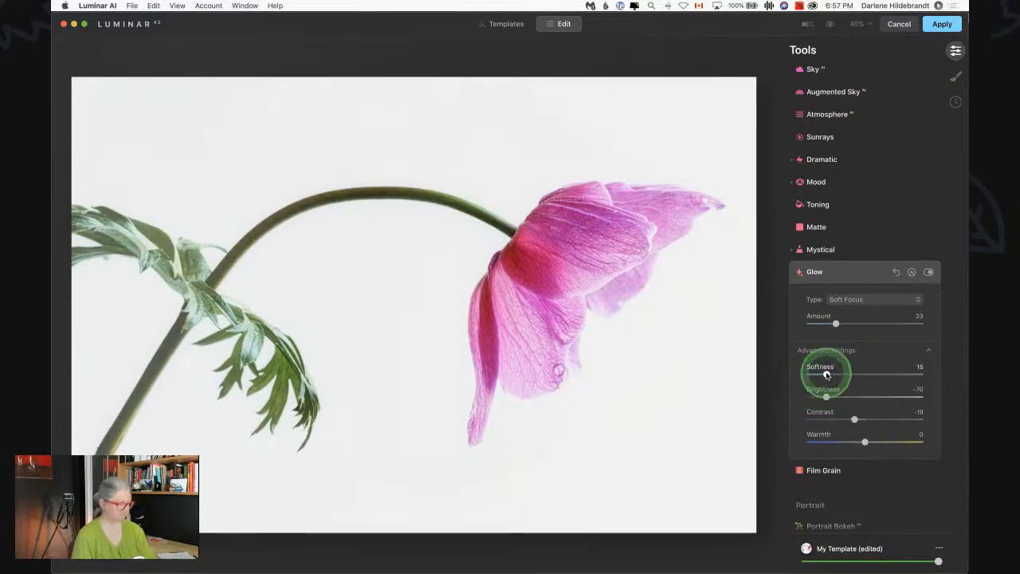
# Step: Compare the whole flower photo before and after all the edits several times
pyautogui.press('\\')
pyautogui.press('\\')
pyautogui.press('\\')
pyautogui.press('\\')
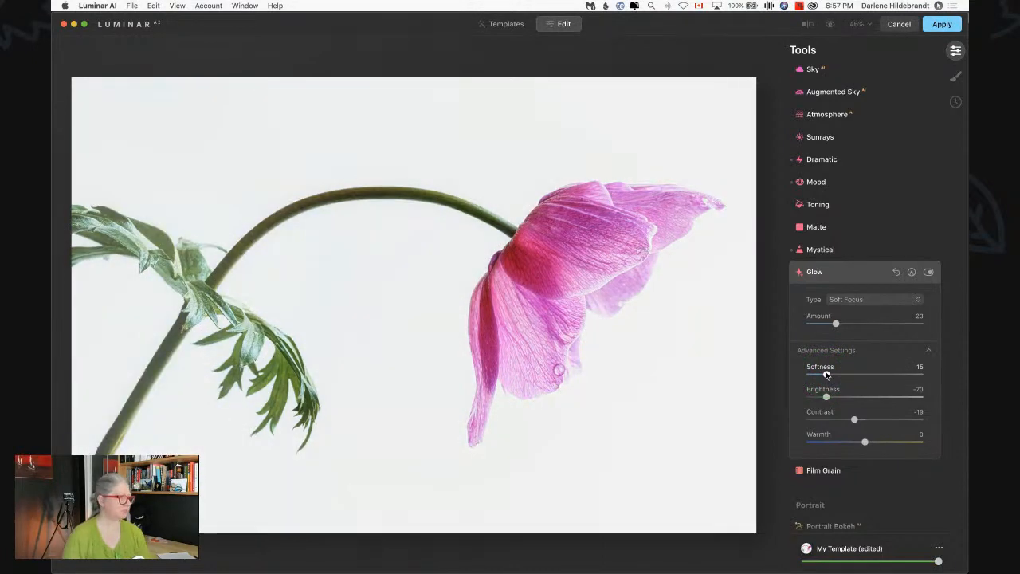
pyautogui.press('\\')
pyautogui.press('\\')
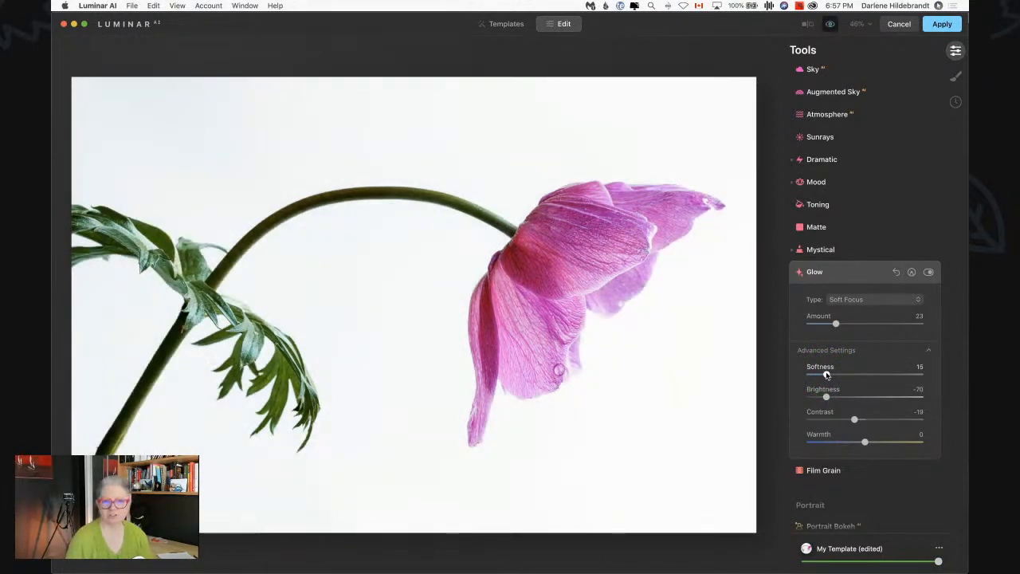
pyautogui.press('\\')
pyautogui.press('\\')
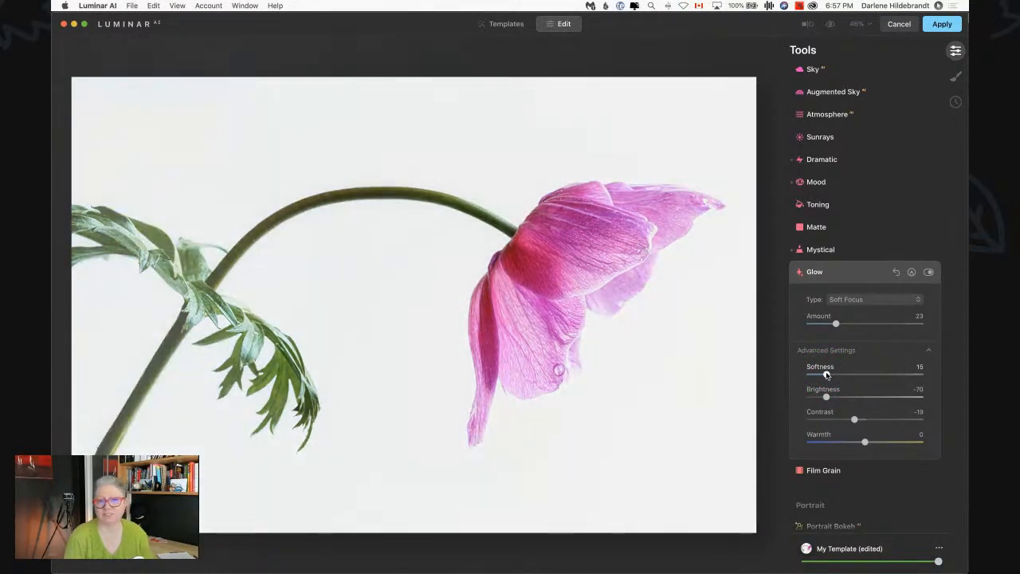
# Step: Recheck the flower before and after, set the Dramatic effect's Local Contrast to 21, and apply the edits to return to Lightroom Classic
pyautogui.press('\\')
pyautogui.press('\\')
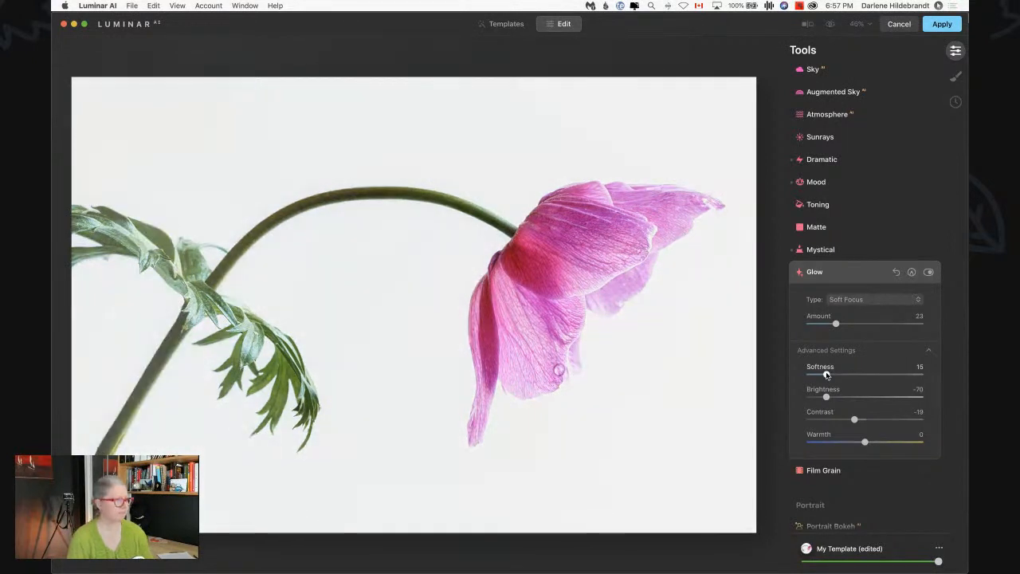
pyautogui.click(821, 158)
pyautogui.moveTo(824, 188); pyautogui.dragTo(833, 216)
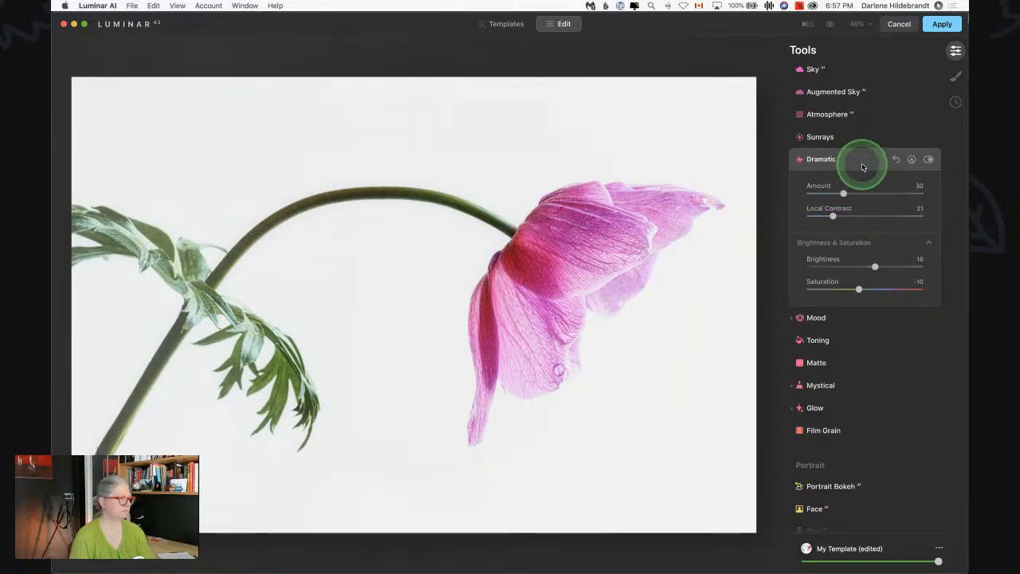
pyautogui.click(862, 166)
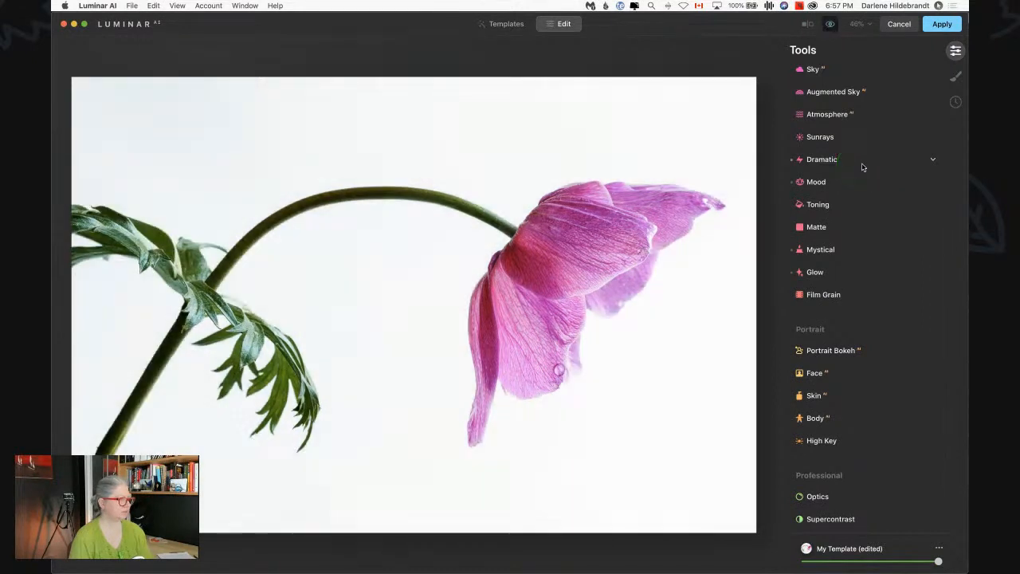
pyautogui.click(930, 27)
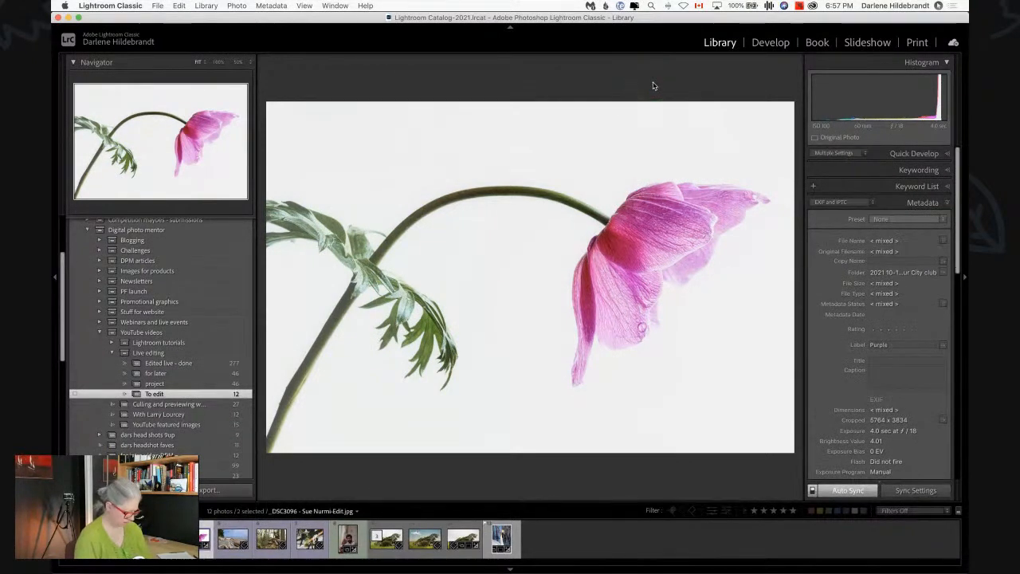
# Step: Compare the two versions of the pink flower photo side by side with the side panels hidden, and return to the grid with nothing selected
pyautogui.press('g')
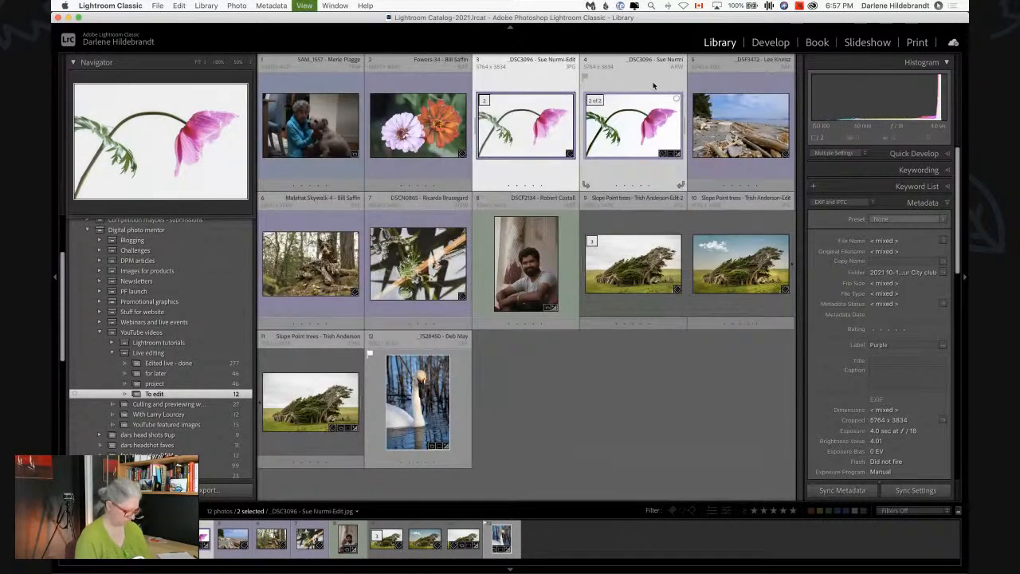
pyautogui.press('n')
pyautogui.press('Tab')
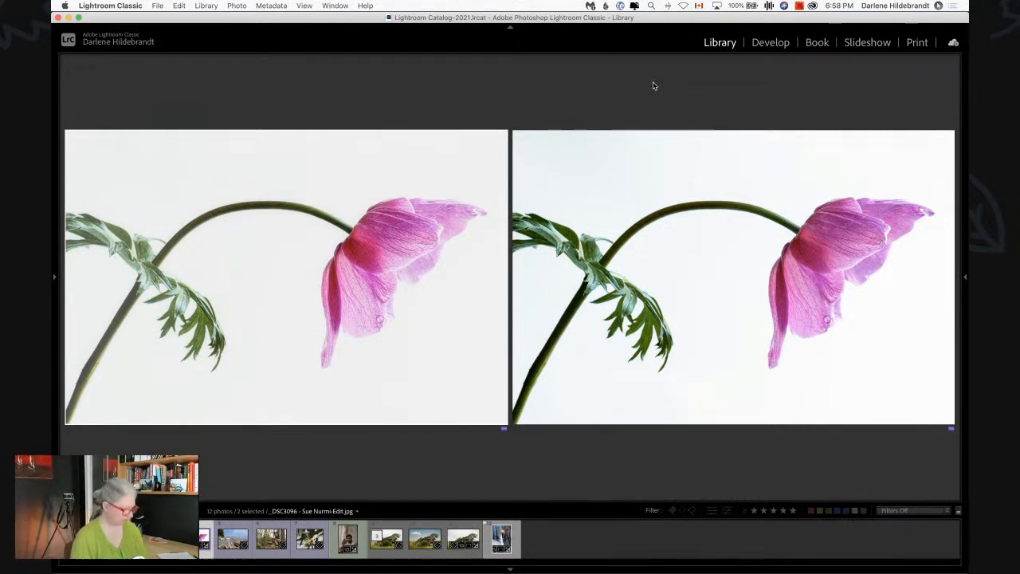
pyautogui.press('g')
pyautogui.click(494, 322)
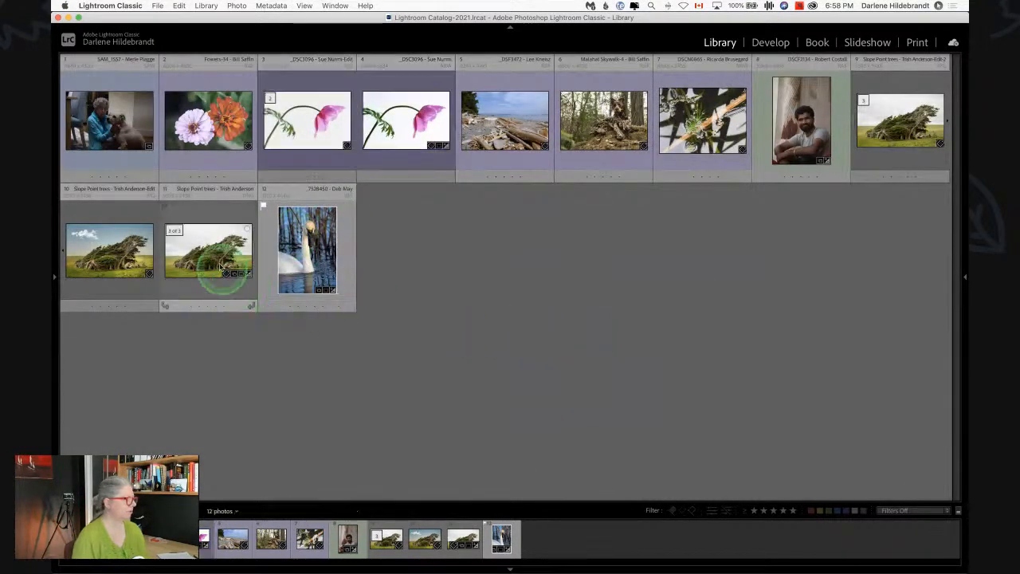
# Step: Compare the blue-sky edit of the Slope Point trees with its original side by side, and return to the grid with nothing selected
pyautogui.click(214, 260)
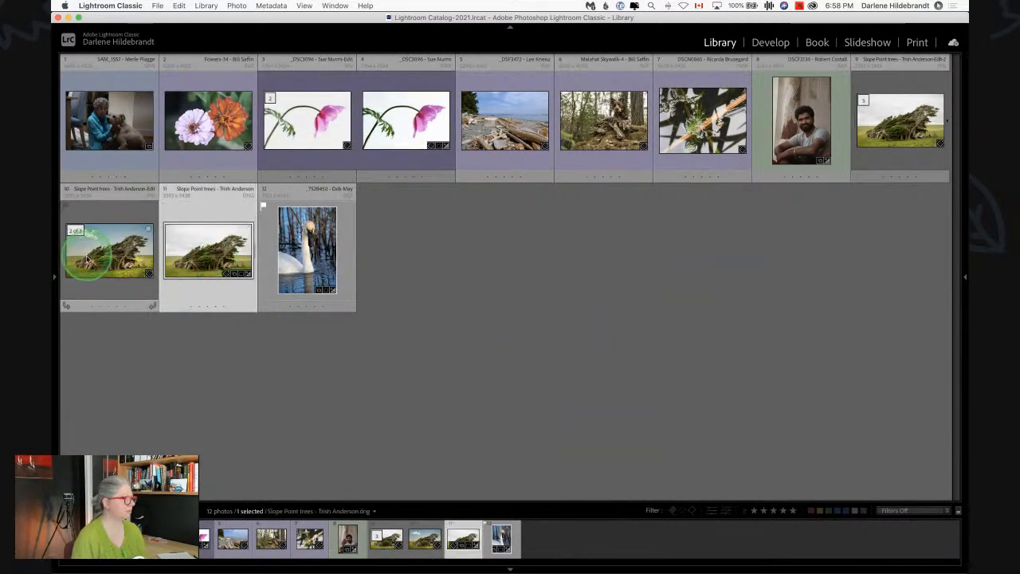
pyautogui.keyDown('super'); pyautogui.click(87, 261); pyautogui.keyUp('super')
pyautogui.press('n')
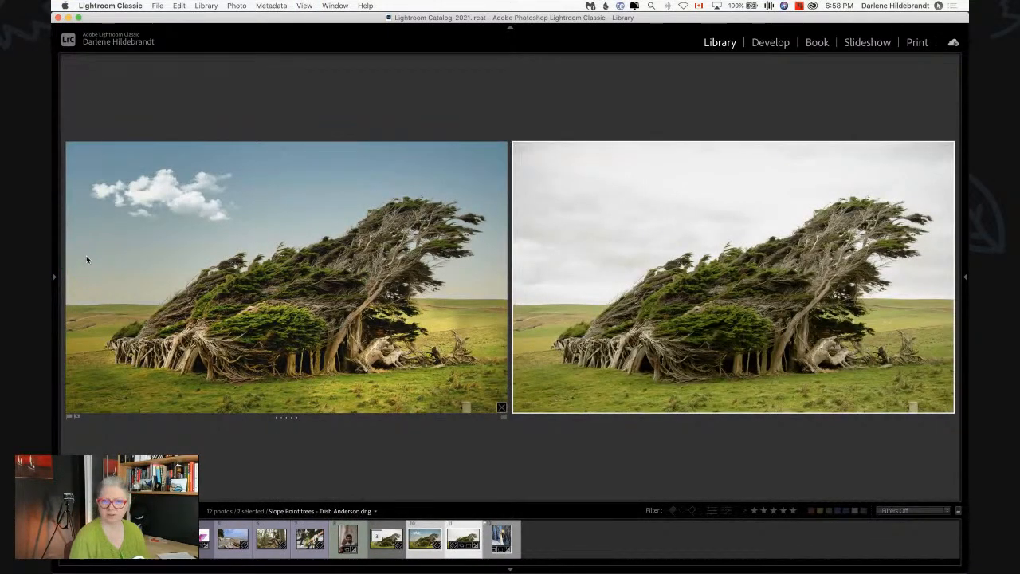
pyautogui.press('g')
pyautogui.click(553, 219)
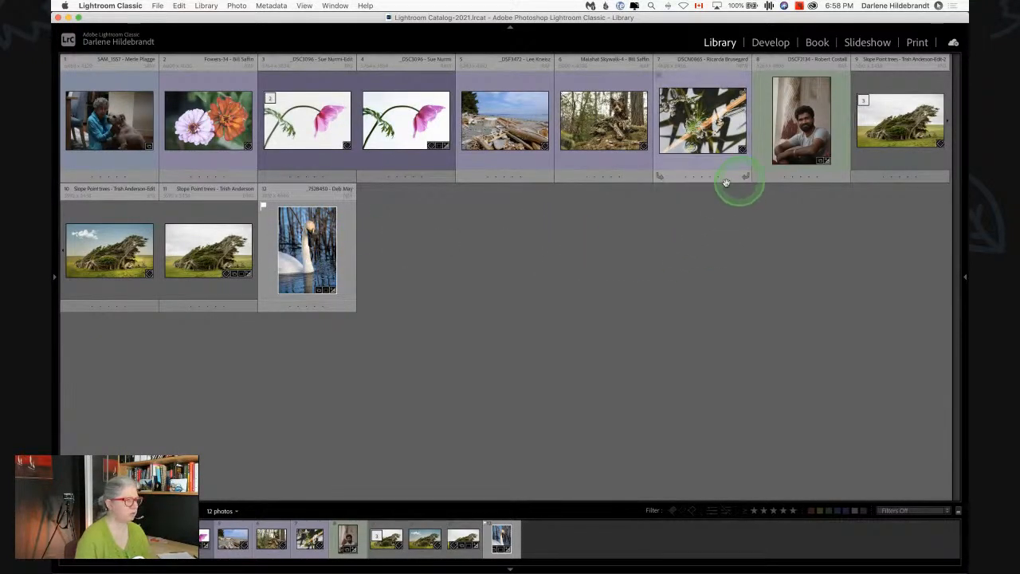
# Step: Open the photo of the woman with the dog for developing, show the Basic adjustments, and check its shooting information
pyautogui.doubleClick(103, 122)
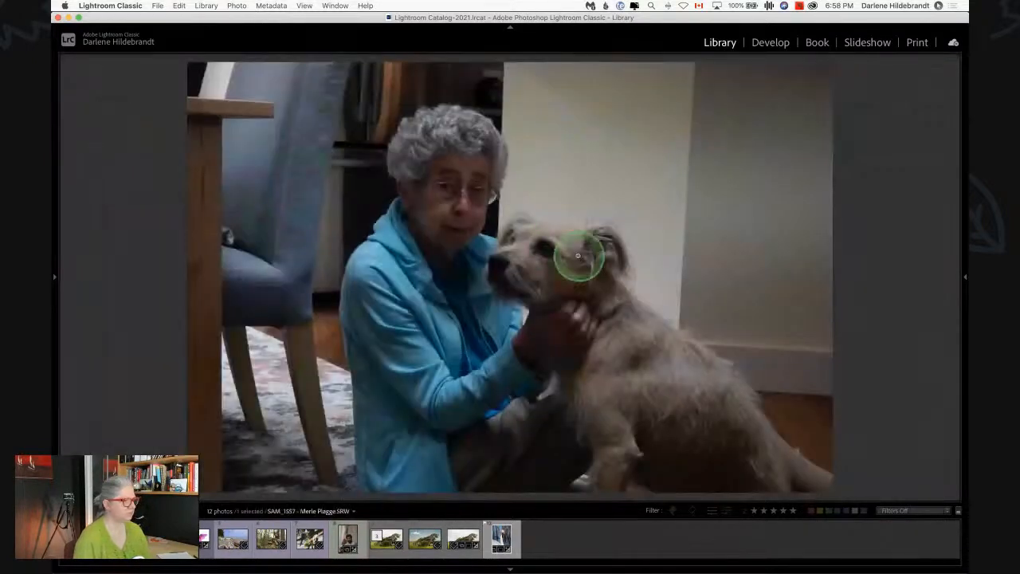
pyautogui.press('d')
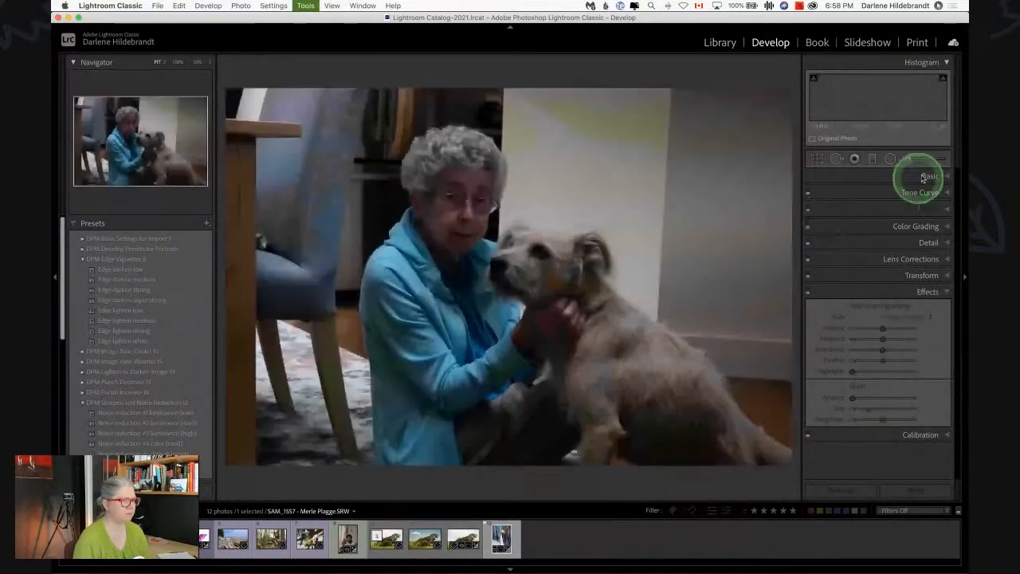
pyautogui.click(925, 178)
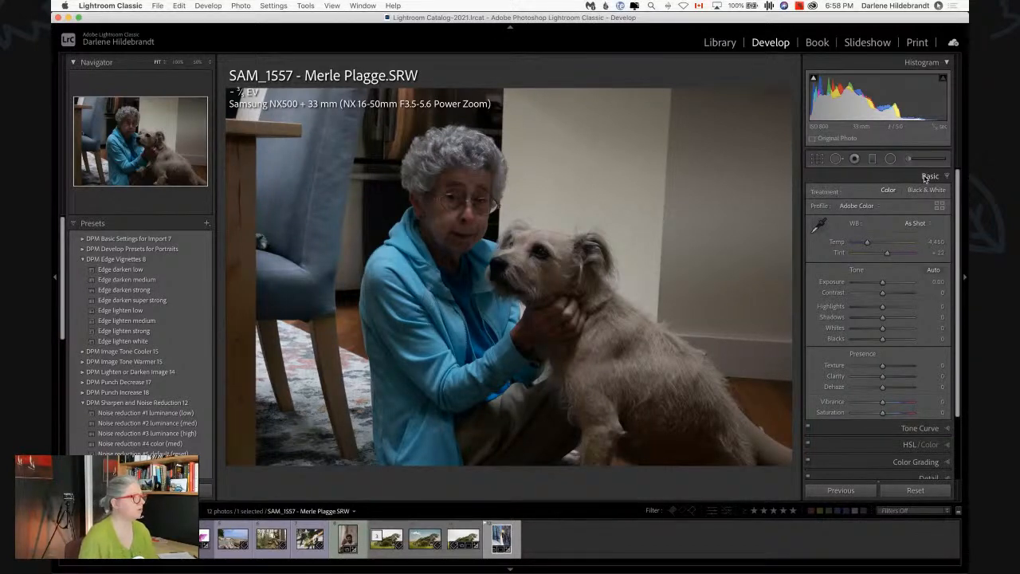
pyautogui.press('i')
pyautogui.press('i')
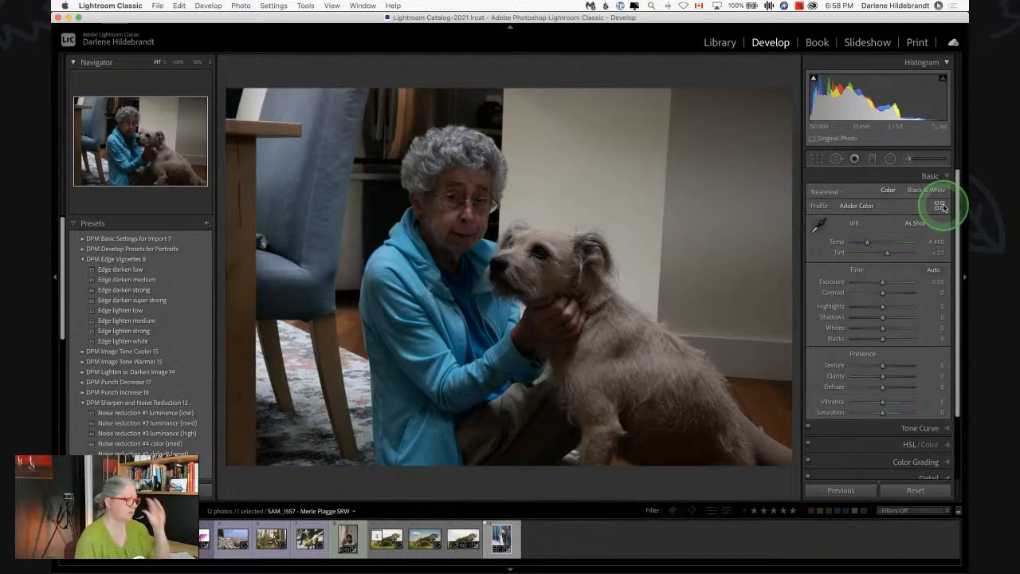
# Step: Browse the colour profiles for the photo of the woman and dog and apply Adobe Portrait from the Adobe Raw group
pyautogui.click(941, 207)
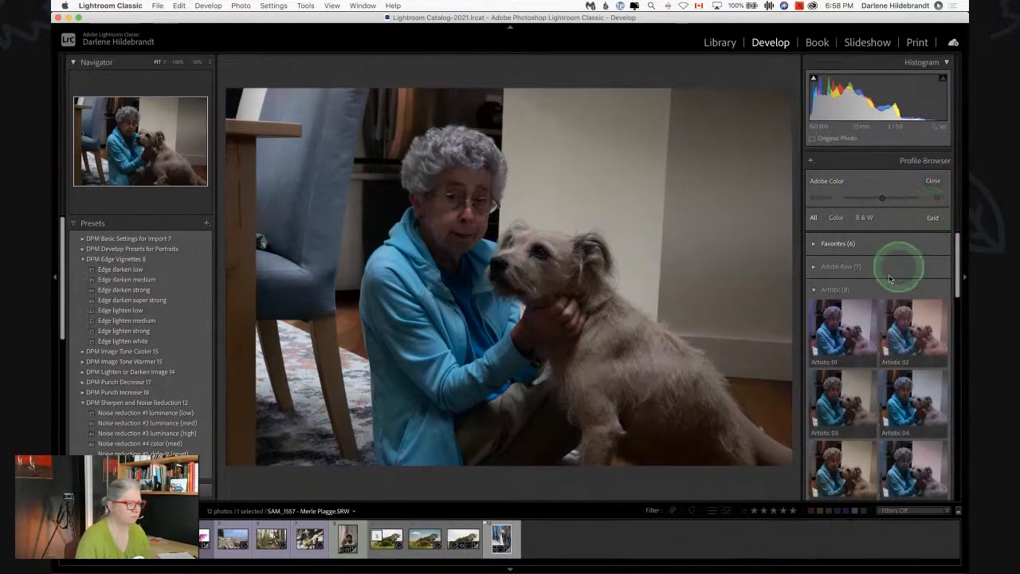
pyautogui.click(813, 289)
pyautogui.scroll(-5, 904, 255)
pyautogui.scroll(5, 904, 251)
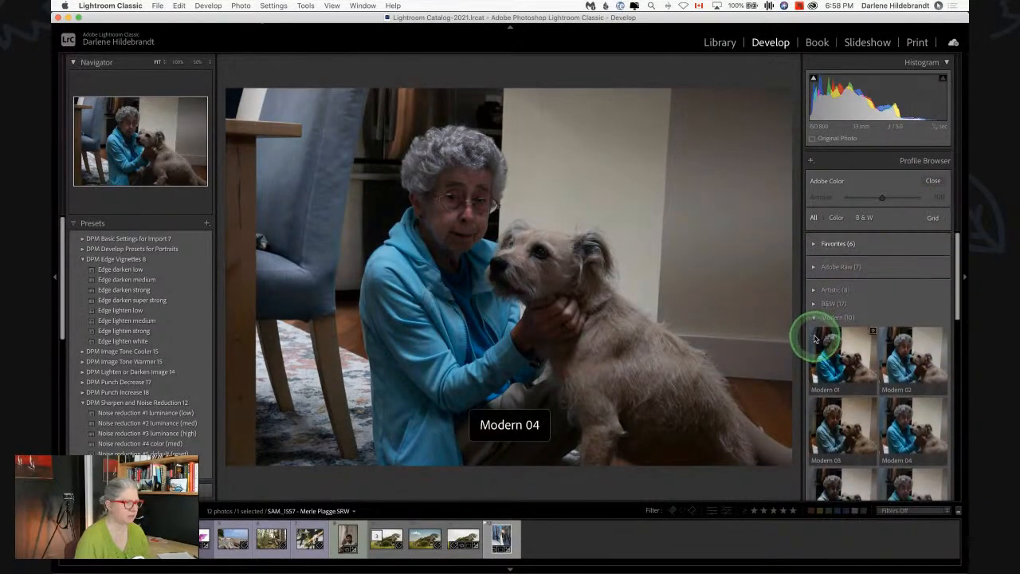
pyautogui.click(813, 316)
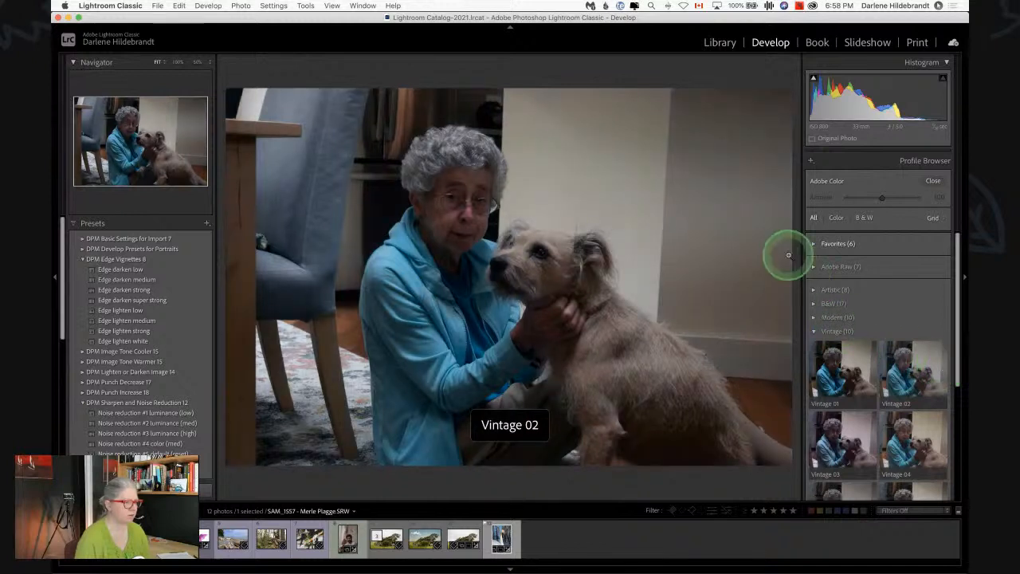
pyautogui.click(813, 267)
pyautogui.scroll(-1, 813, 259)
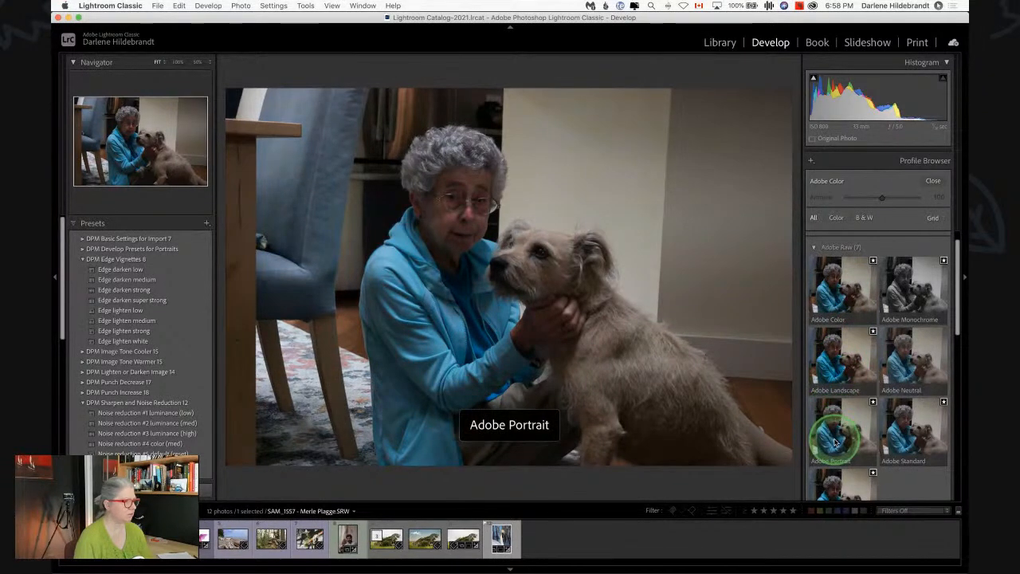
pyautogui.scroll(-1, 918, 428)
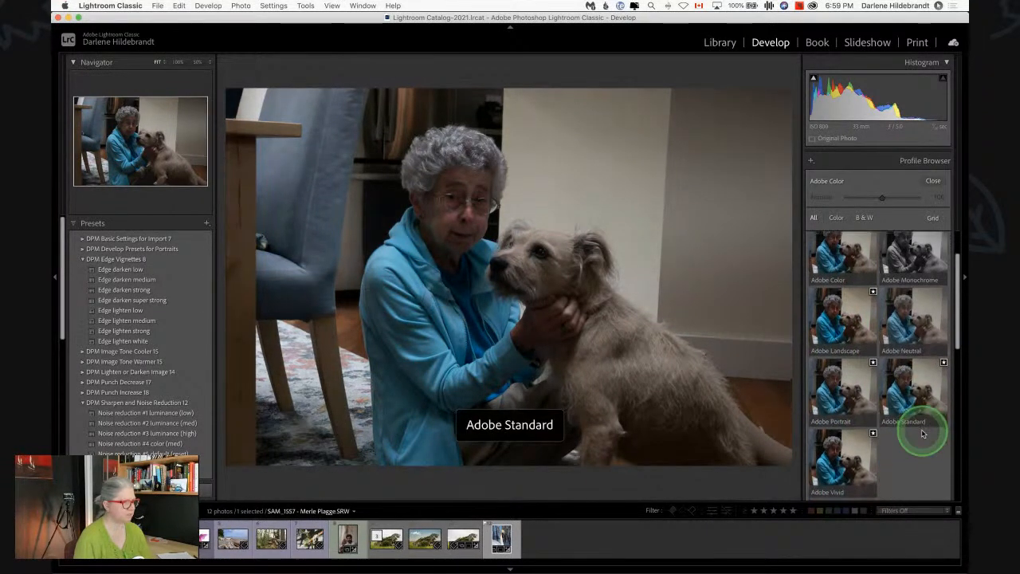
pyautogui.click(837, 387)
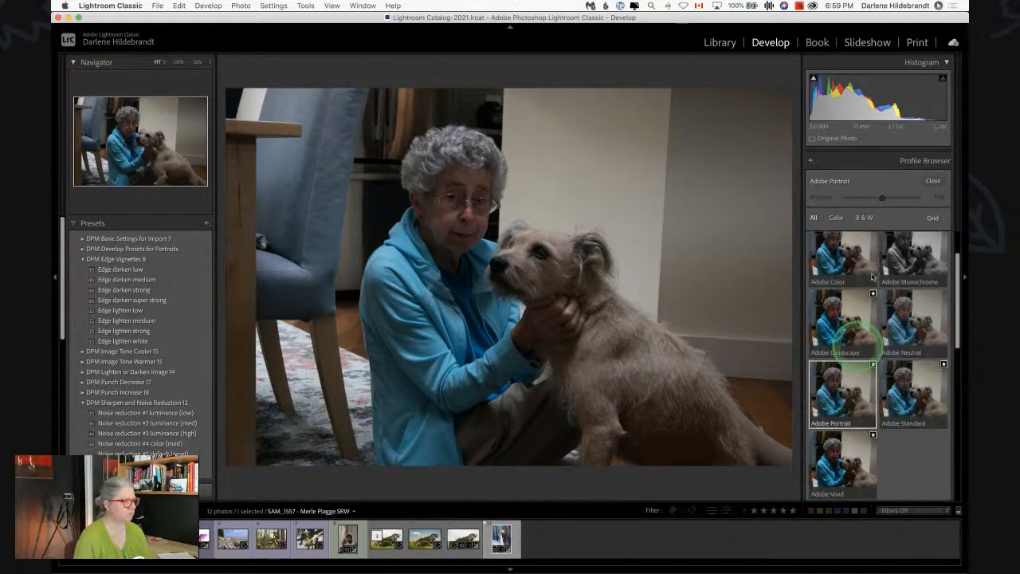
pyautogui.click(933, 181)
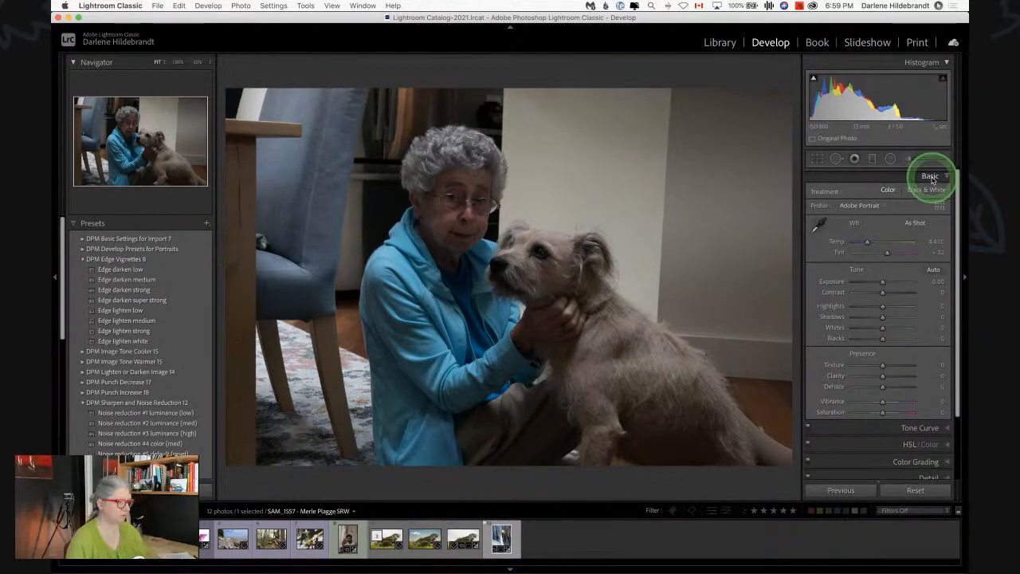
# Step: Set Whites and Blacks automatically, raise Exposure to +0.45, and check the Highlights clipping preview
pyautogui.keyDown('shift'); pyautogui.doubleClick(836, 330); pyautogui.keyUp('shift')
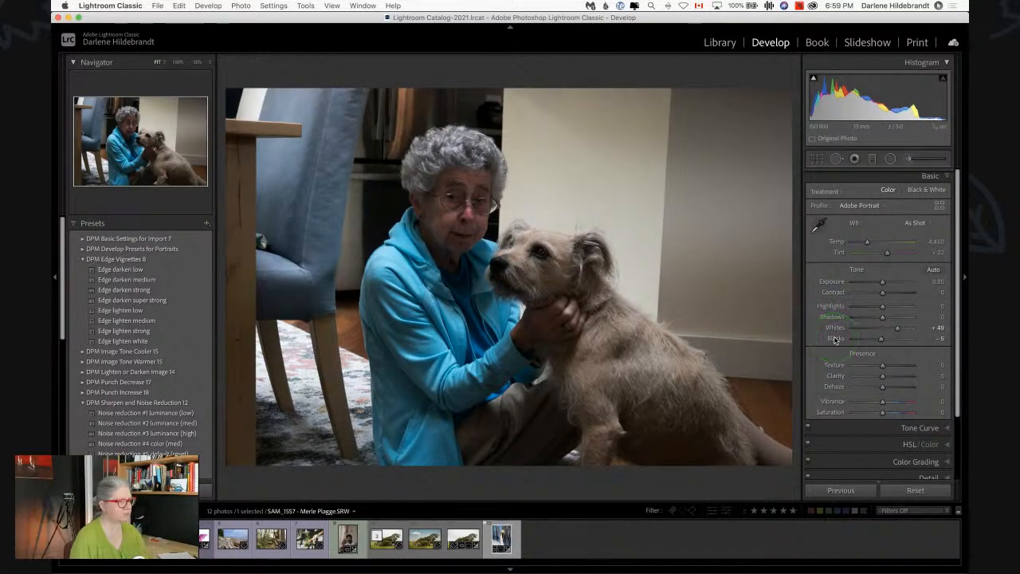
pyautogui.moveTo(882, 285); pyautogui.dragTo(884, 283)
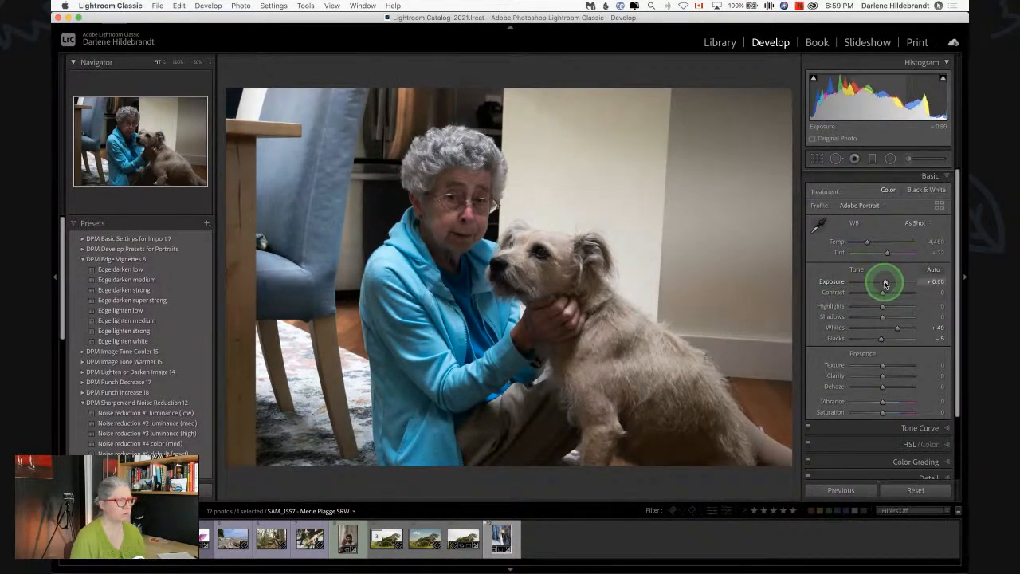
pyautogui.moveTo(885, 284); pyautogui.dragTo(885, 283)
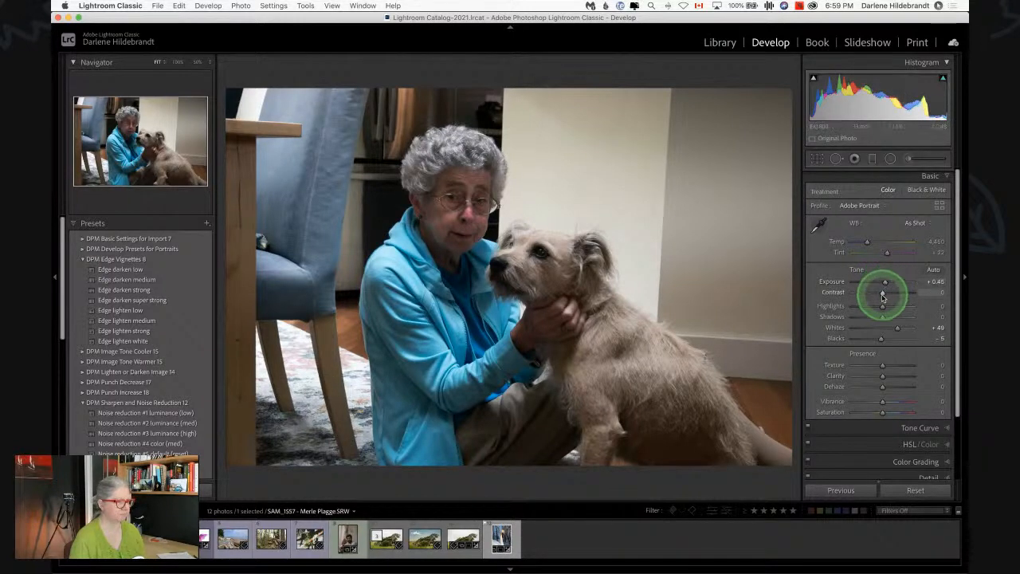
pyautogui.keyDown('alt'); pyautogui.click(883, 307); pyautogui.keyUp('alt')
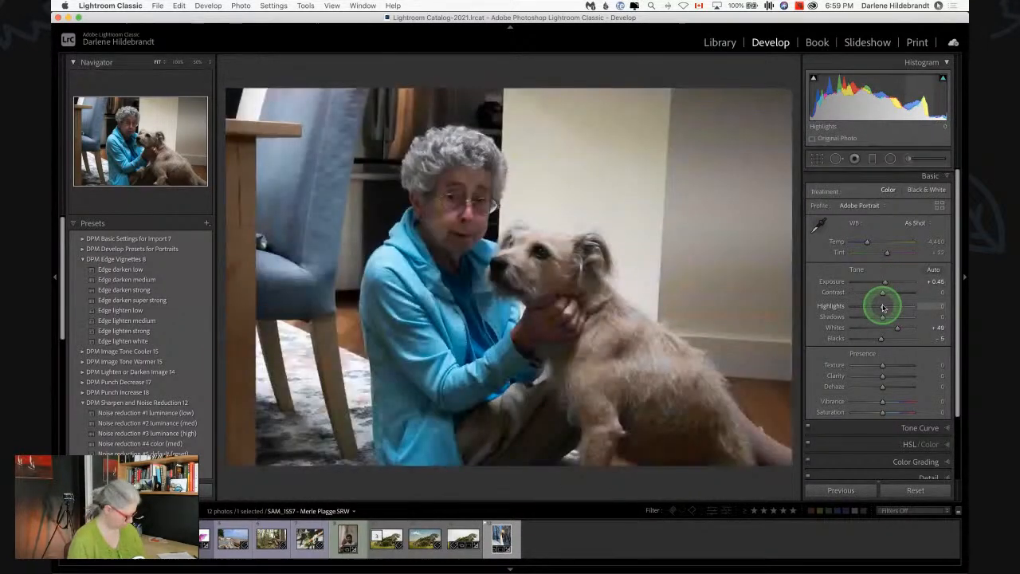
pyautogui.press('alt')
pyautogui.keyDown('alt'); pyautogui.click(883, 307); pyautogui.keyUp('alt')
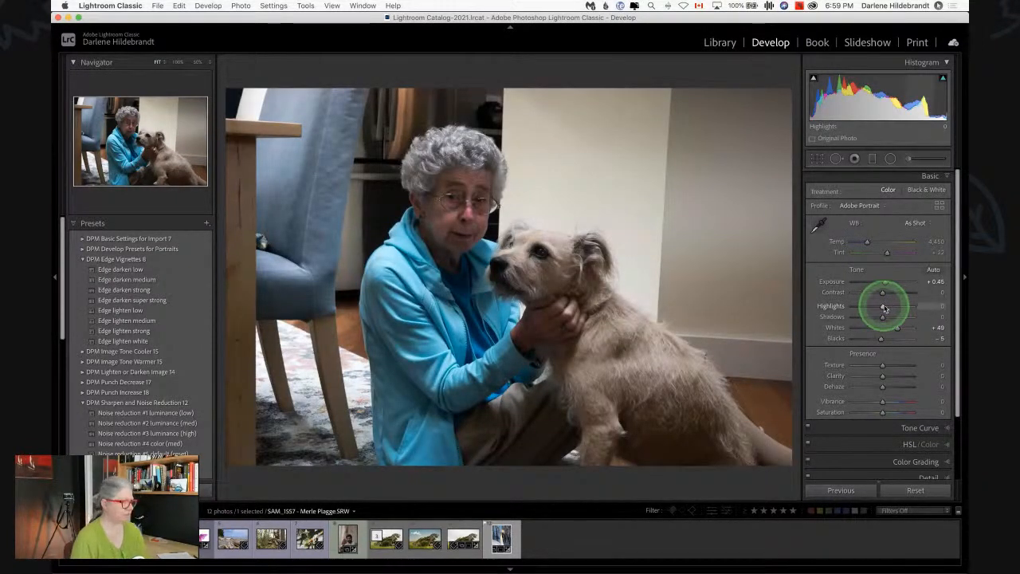
# Step: Crop the photo closer around the woman and dog at the original aspect ratio, and lower Highlights to -61
pyautogui.press('r')
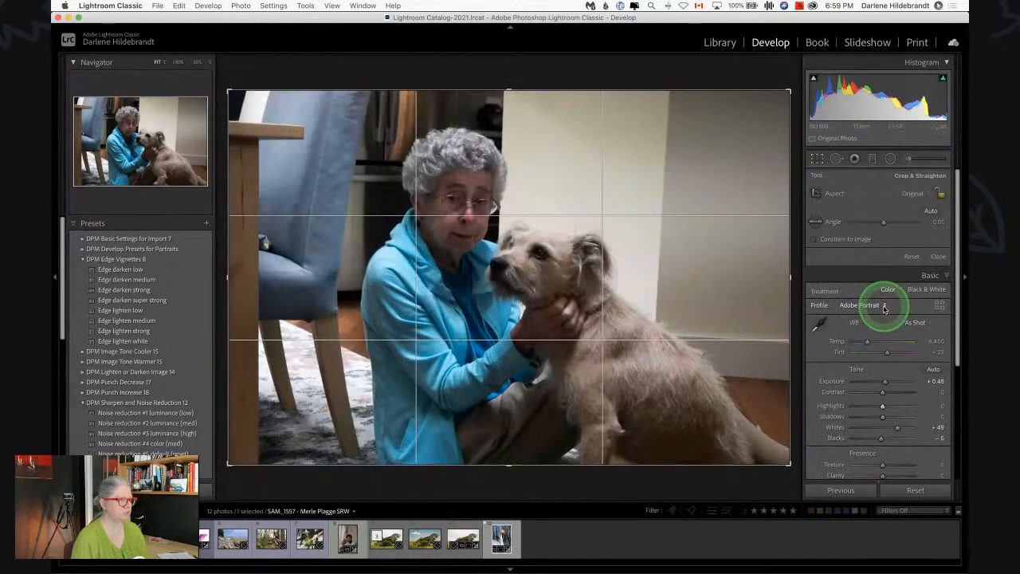
pyautogui.moveTo(229, 91); pyautogui.dragTo(260, 113)
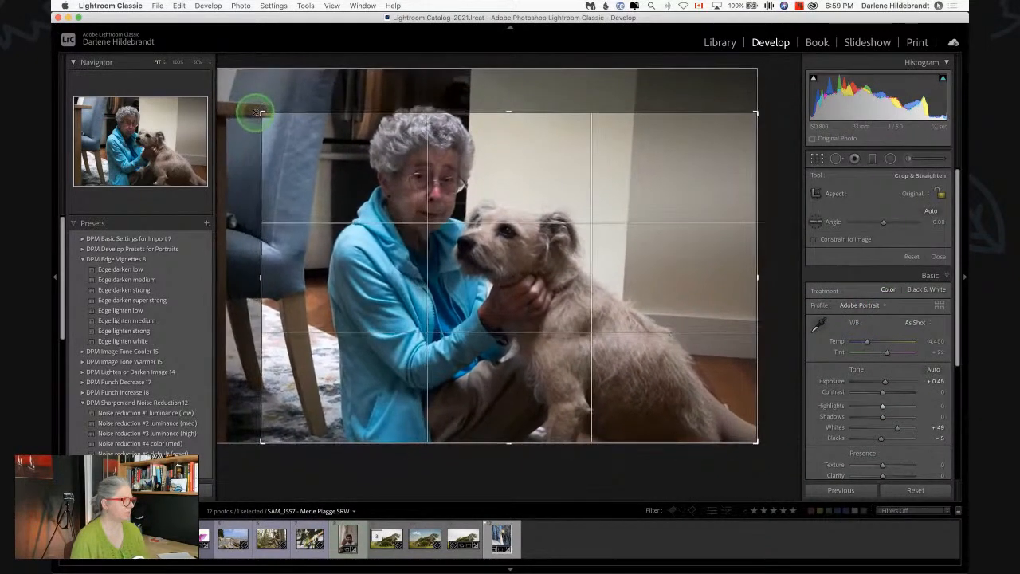
pyautogui.moveTo(497, 284); pyautogui.dragTo(440, 319)
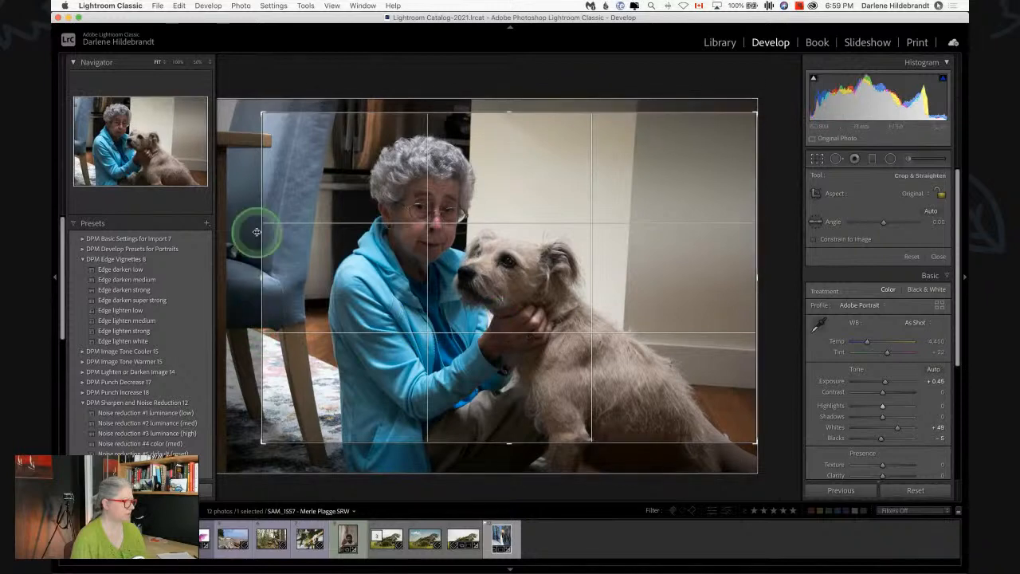
pyautogui.moveTo(759, 443); pyautogui.dragTo(740, 431)
pyautogui.moveTo(619, 339); pyautogui.dragTo(618, 336)
pyautogui.press('Return')
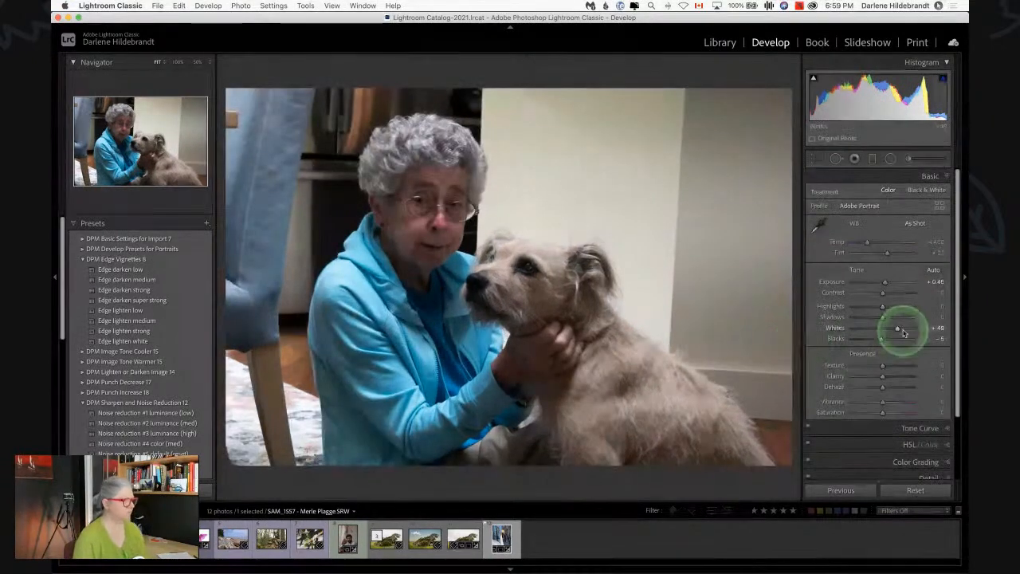
pyautogui.moveTo(882, 308); pyautogui.dragTo(864, 307)
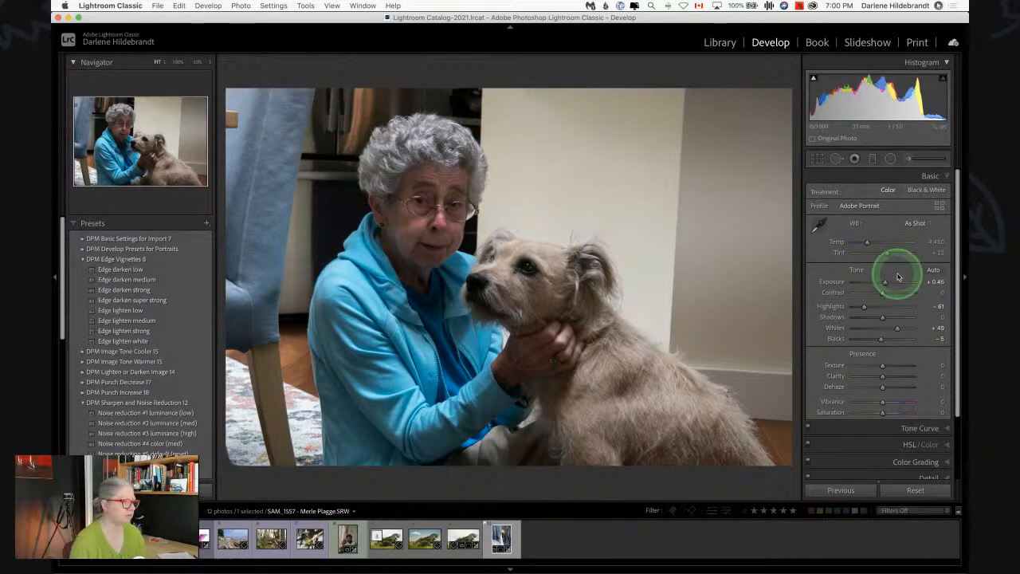
# Step: Try straightening the photo automatically and by tracing the vertical wall edge, undoing each attempt and closing the crop
pyautogui.press('r')
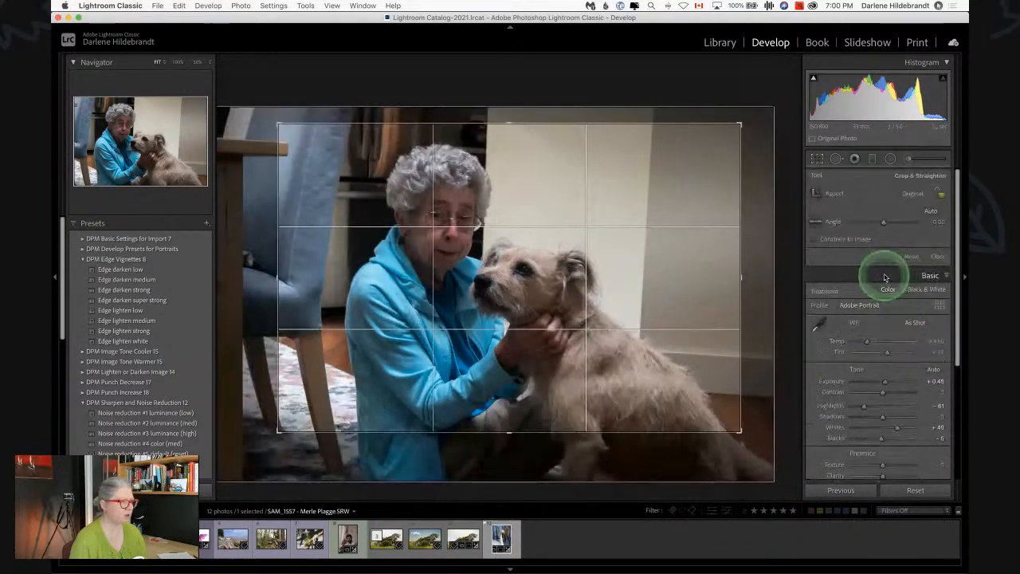
pyautogui.click(930, 211)
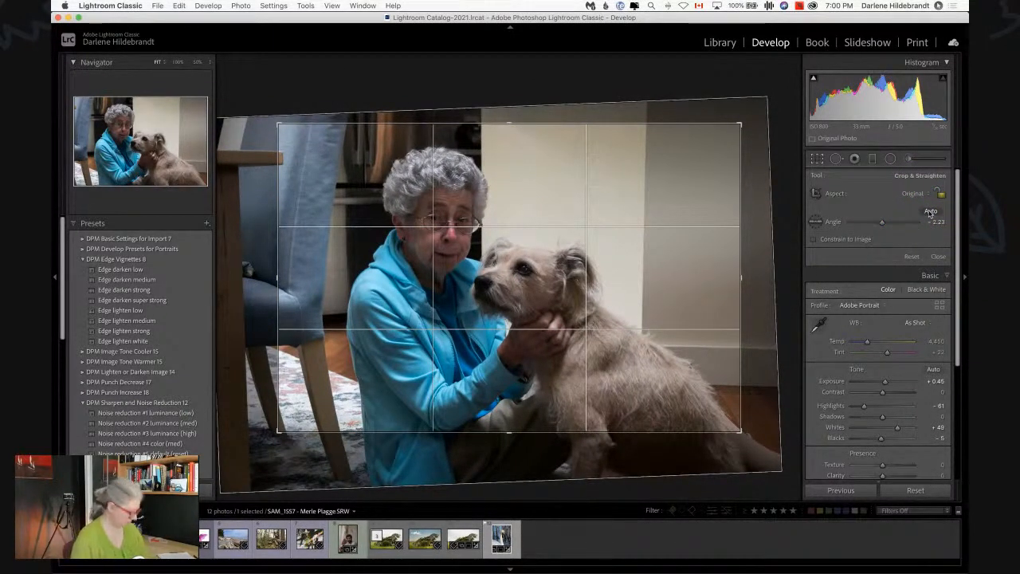
pyautogui.press('super+z')
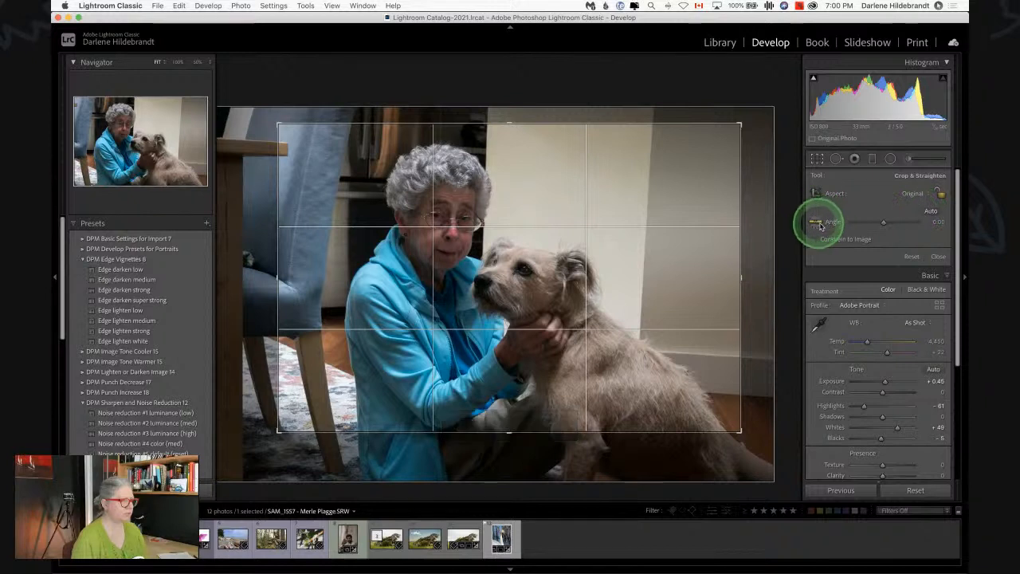
pyautogui.click(815, 222)
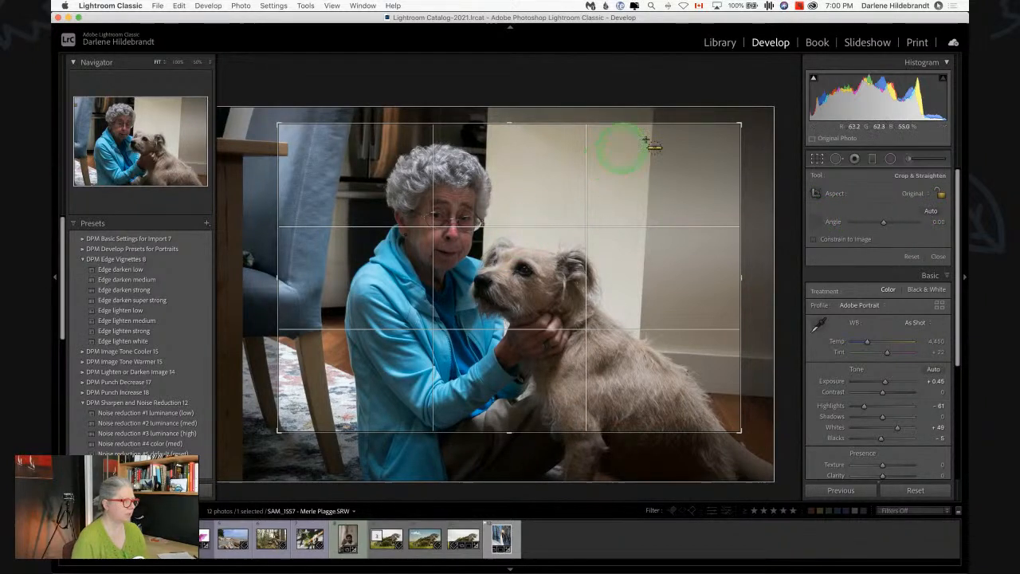
pyautogui.moveTo(652, 130); pyautogui.dragTo(633, 426)
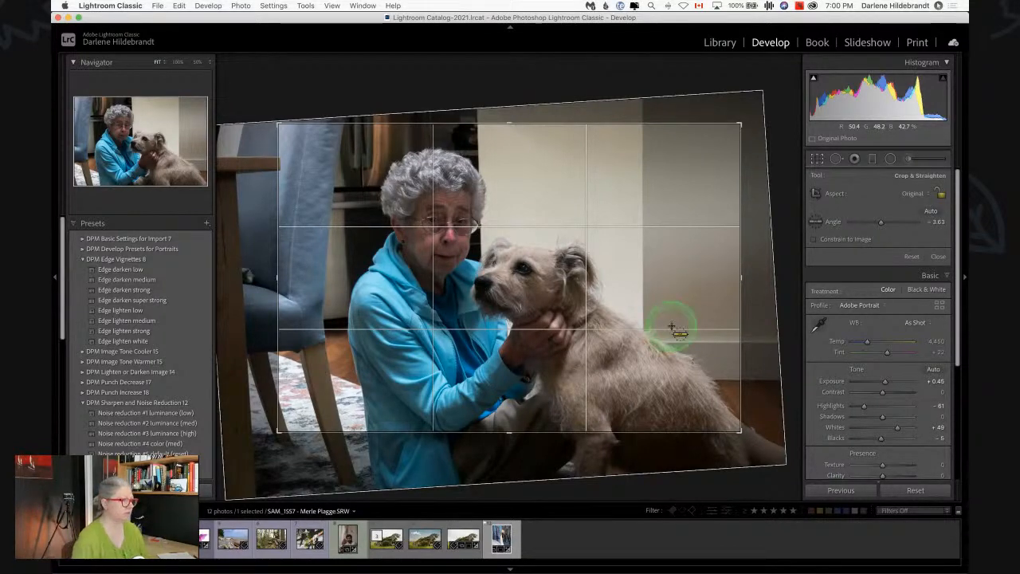
pyautogui.press('super+z')
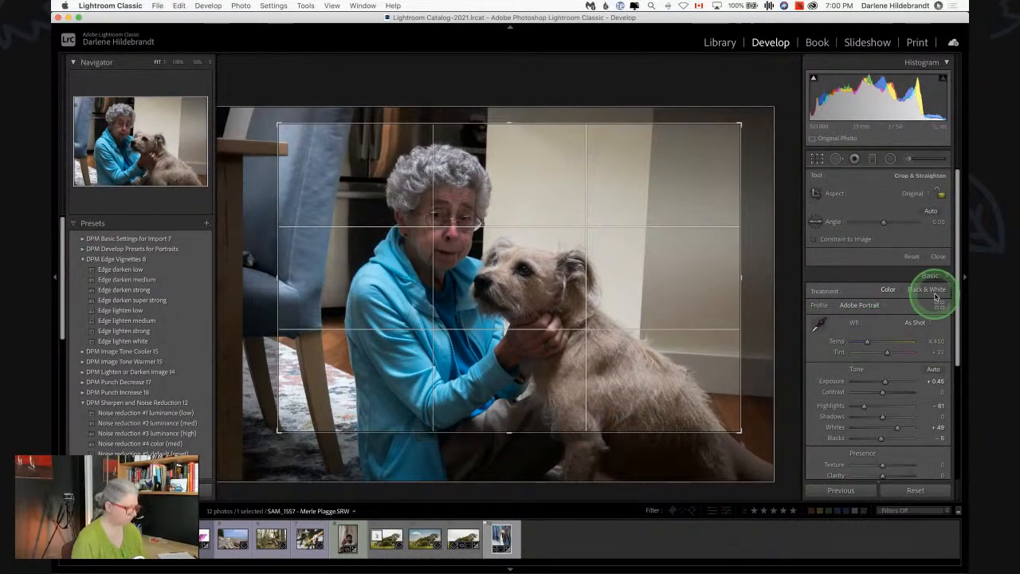
pyautogui.press('Return')
# Step: Straighten the photo with the Level option of the Upright correction in Transform
pyautogui.scroll(-5, 935, 296)
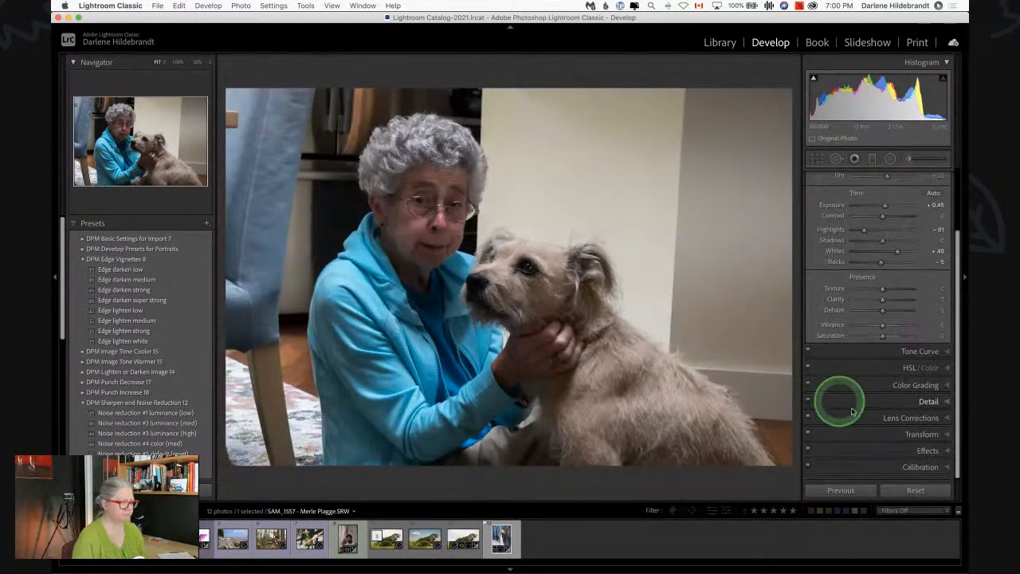
pyautogui.click(888, 433)
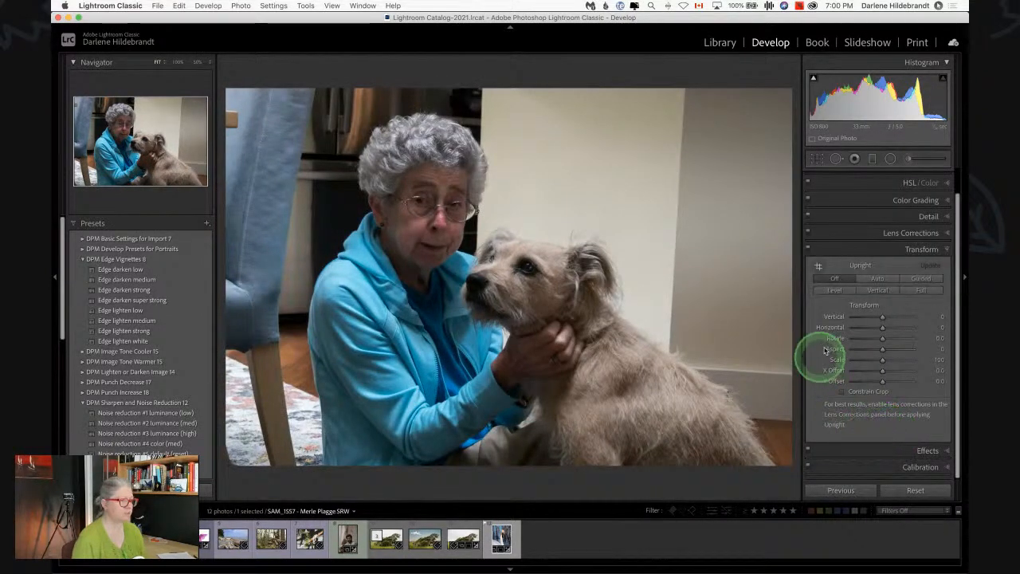
pyautogui.click(834, 290)
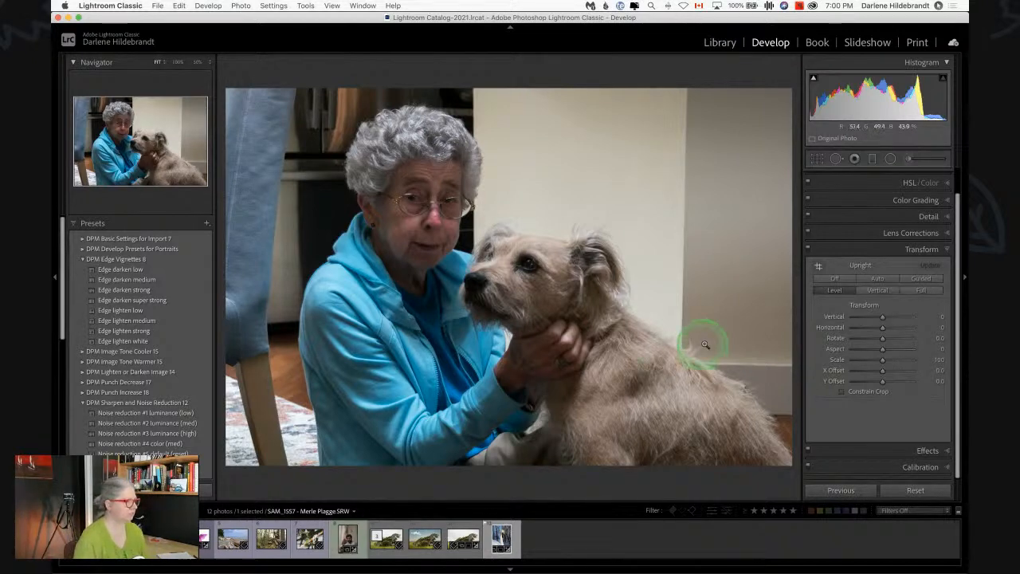
# Step: Enlarge the crop slightly and shift the photo within it to include more of the dog's back
pyautogui.press('r')
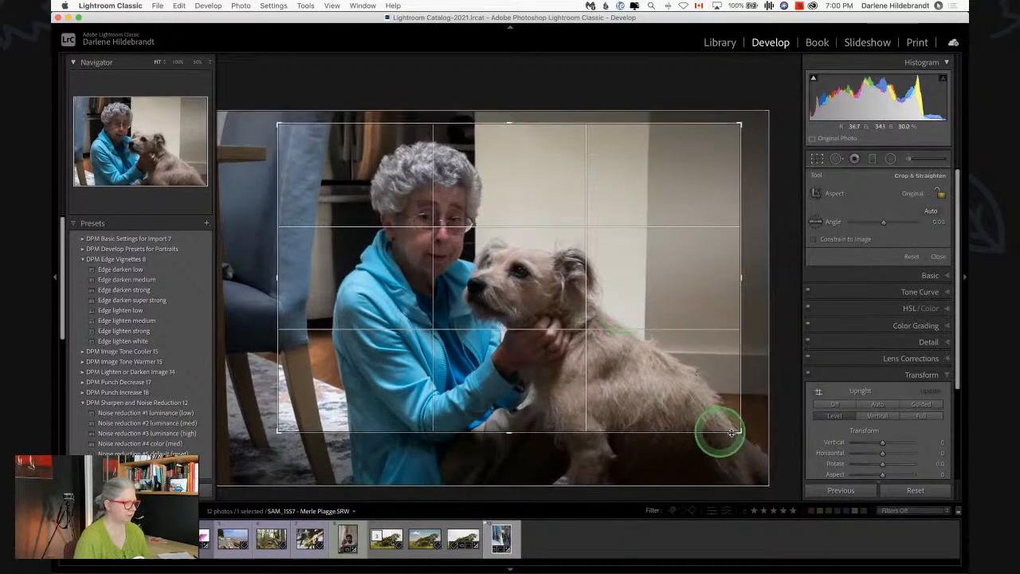
pyautogui.moveTo(741, 431); pyautogui.dragTo(746, 438)
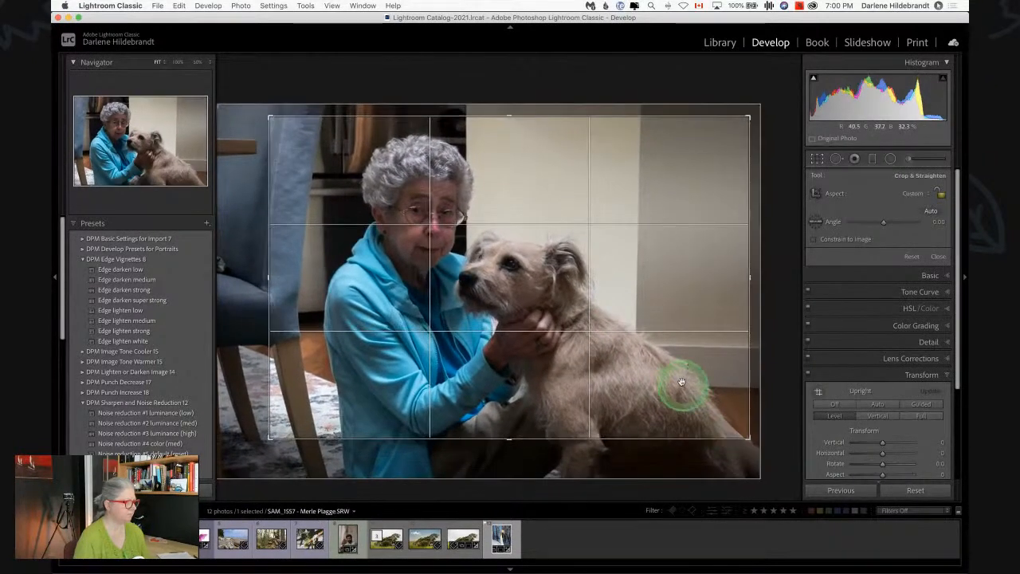
pyautogui.moveTo(683, 385); pyautogui.dragTo(675, 381)
pyautogui.press('Return')
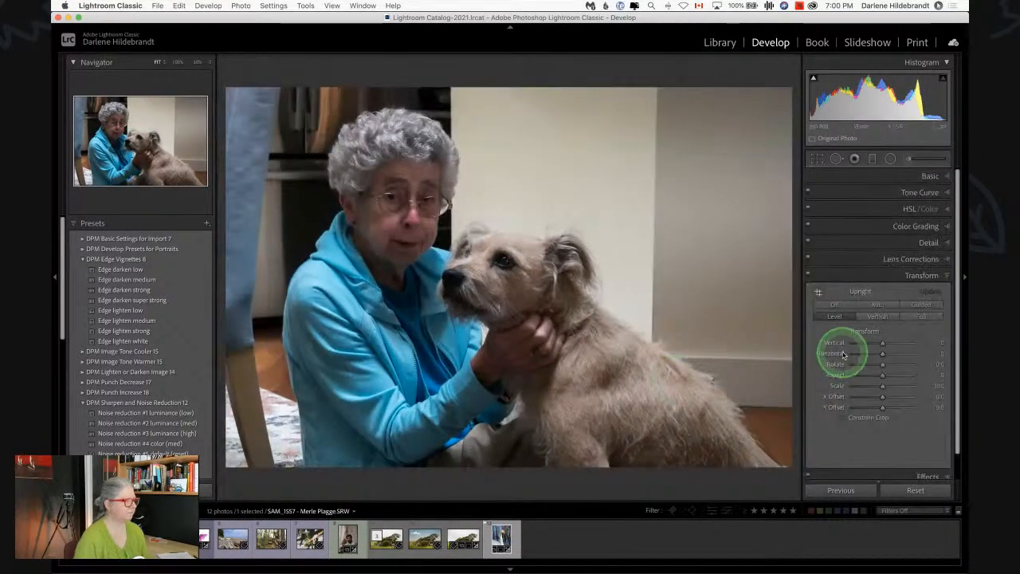
# Step: Add a radial filter around the woman's head with the dodge face effect, fitting its oval to her head and shoulders
pyautogui.click(927, 177)
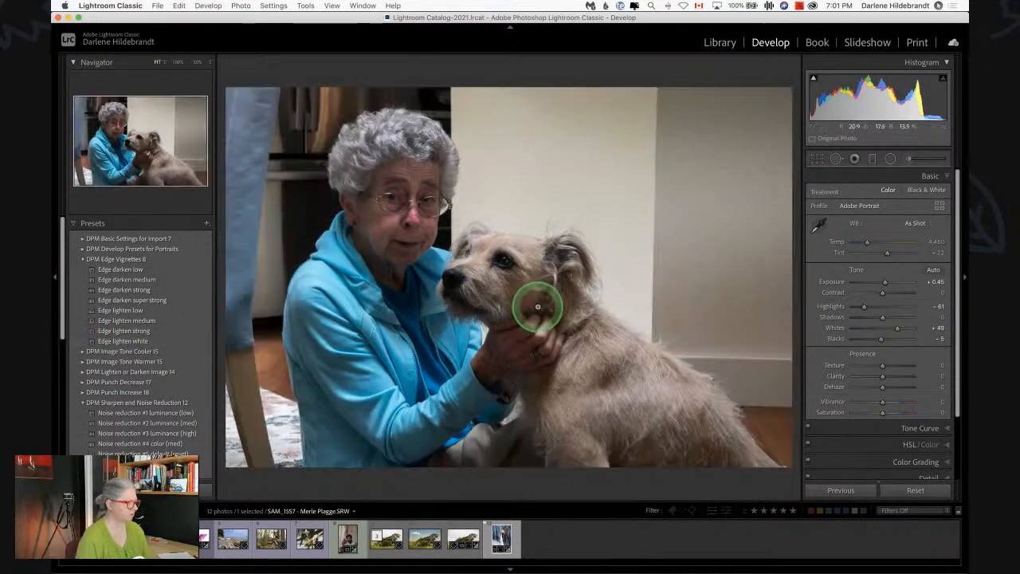
pyautogui.hotkey('shift', 'm')
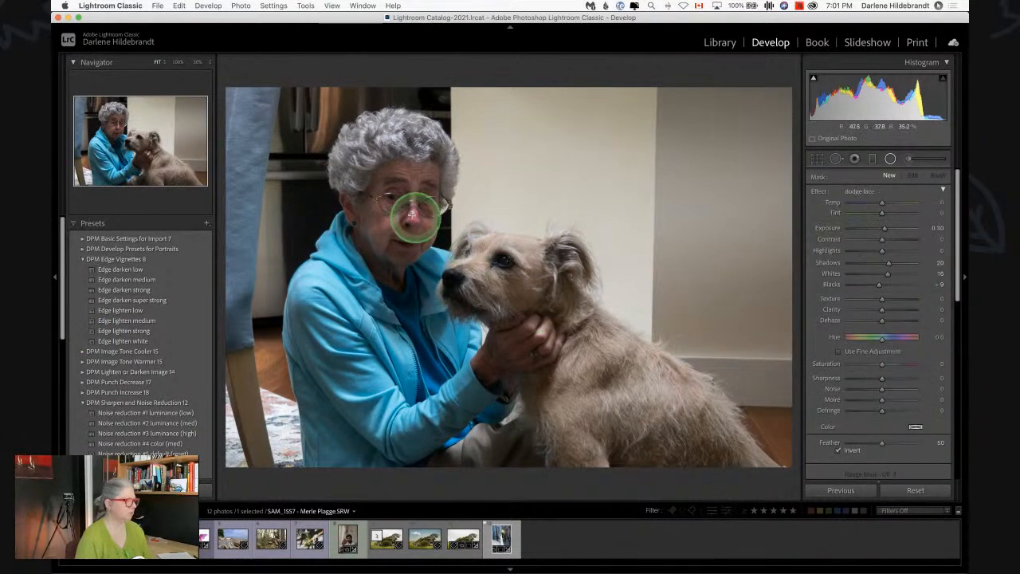
pyautogui.moveTo(398, 260); pyautogui.dragTo(396, 237)
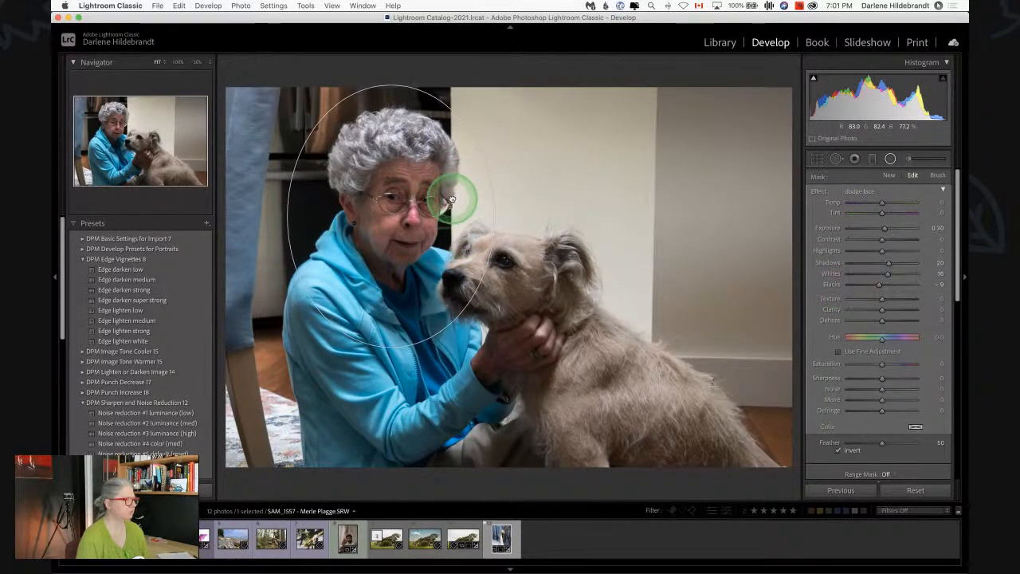
pyautogui.moveTo(391, 344); pyautogui.dragTo(392, 270)
pyautogui.click(860, 191)
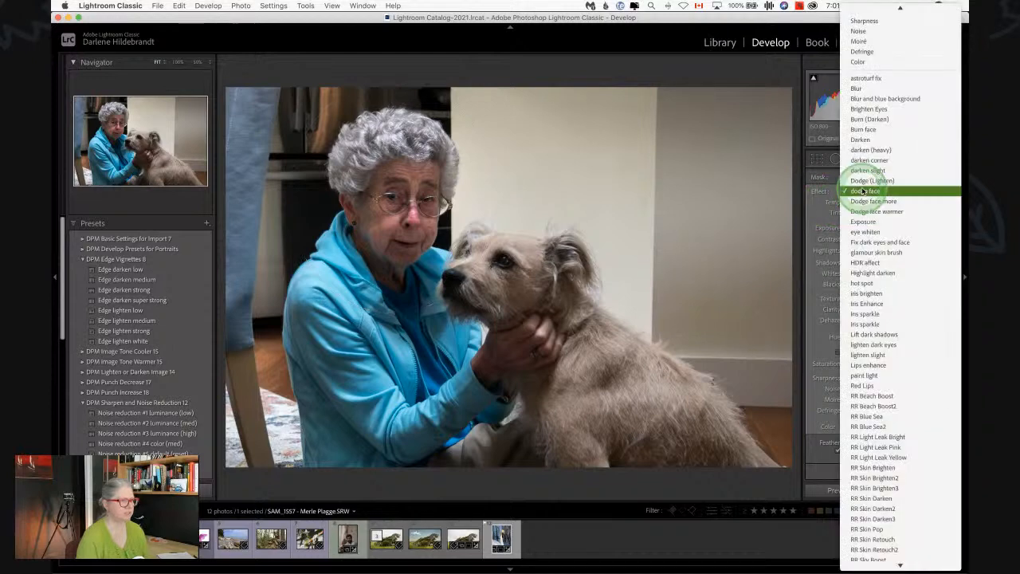
pyautogui.click(863, 192)
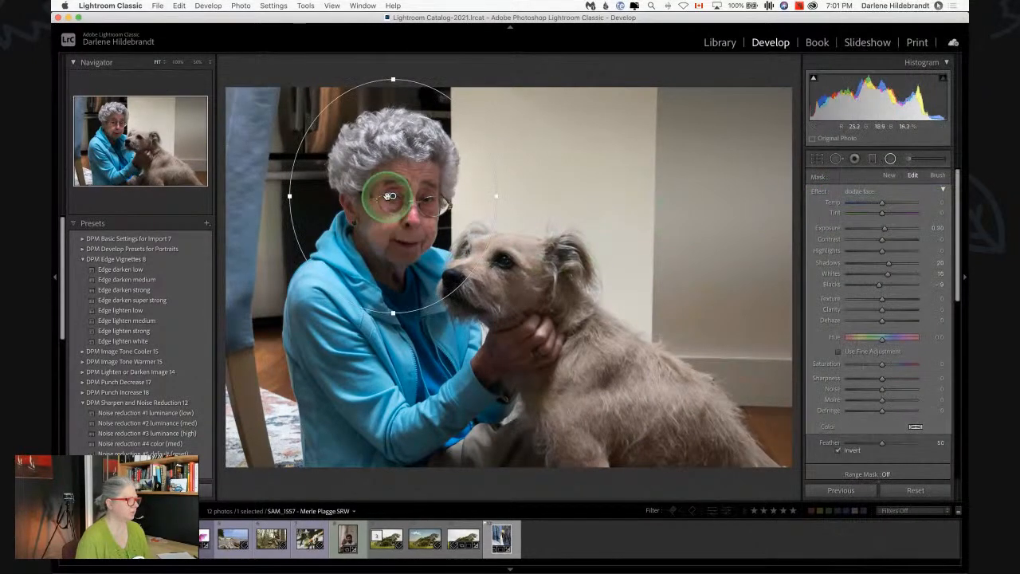
# Step: Duplicate the woman's radial filter and place the copy over the dog's head and chest
pyautogui.rightClick(393, 197)
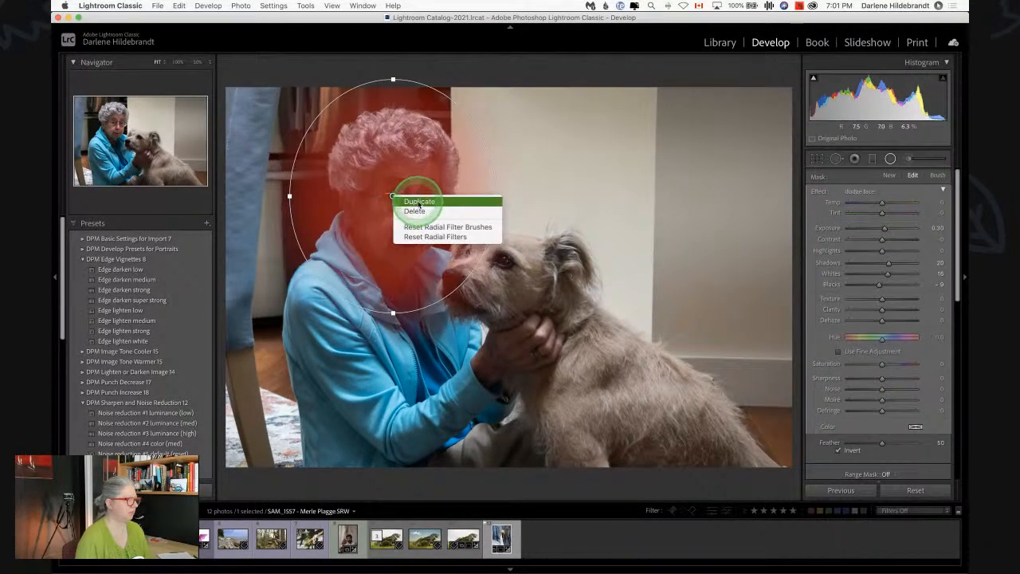
pyautogui.click(418, 202)
pyautogui.moveTo(395, 252); pyautogui.dragTo(497, 332)
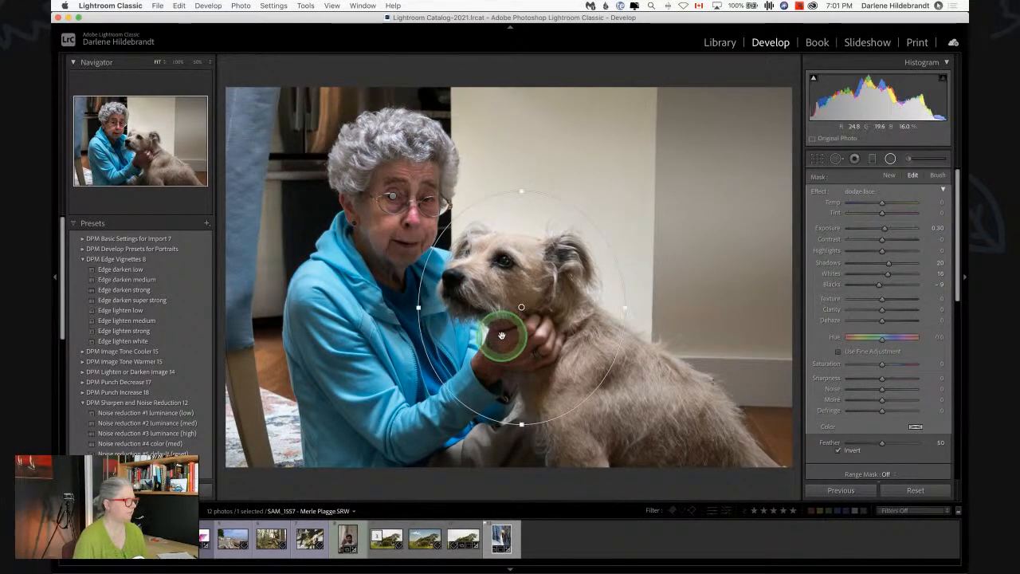
# Step: Set the woman's radial filter to Exposure 0.78, Highlights -34 and Shadows 57, and compare the photo before and after
pyautogui.click(392, 196)
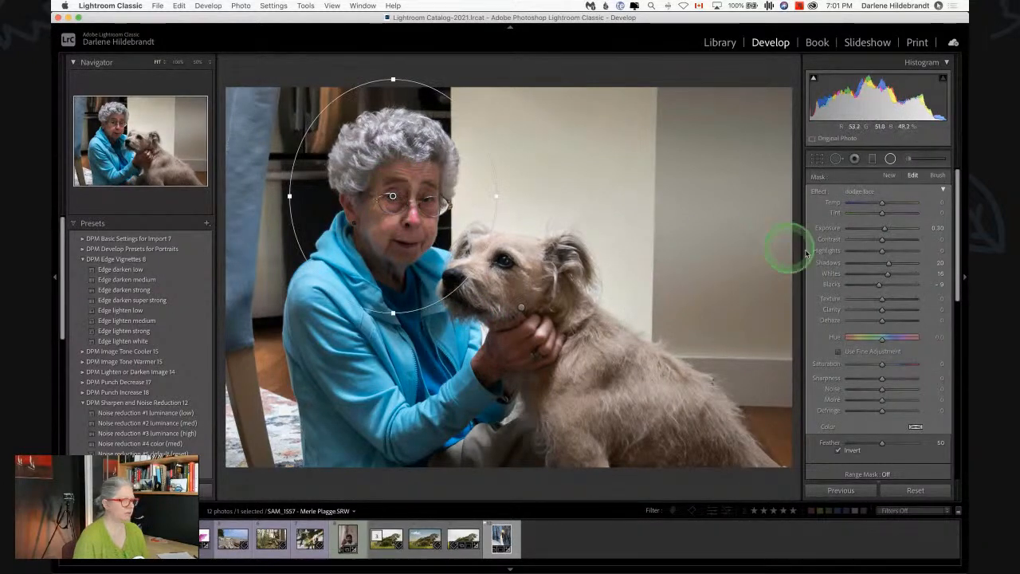
pyautogui.moveTo(888, 262)
pyautogui.mouseDown()
pyautogui.moveTo(923, 266)
pyautogui.moveTo(817, 263)
pyautogui.moveTo(932, 263)
pyautogui.moveTo(874, 251)
pyautogui.moveTo(882, 221)
pyautogui.moveTo(889, 229)
pyautogui.moveTo(872, 253)
pyautogui.moveTo(861, 250)
pyautogui.moveTo(880, 251)
pyautogui.moveTo(871, 252)
pyautogui.mouseUp()
pyautogui.moveTo(903, 263); pyautogui.dragTo(900, 263)
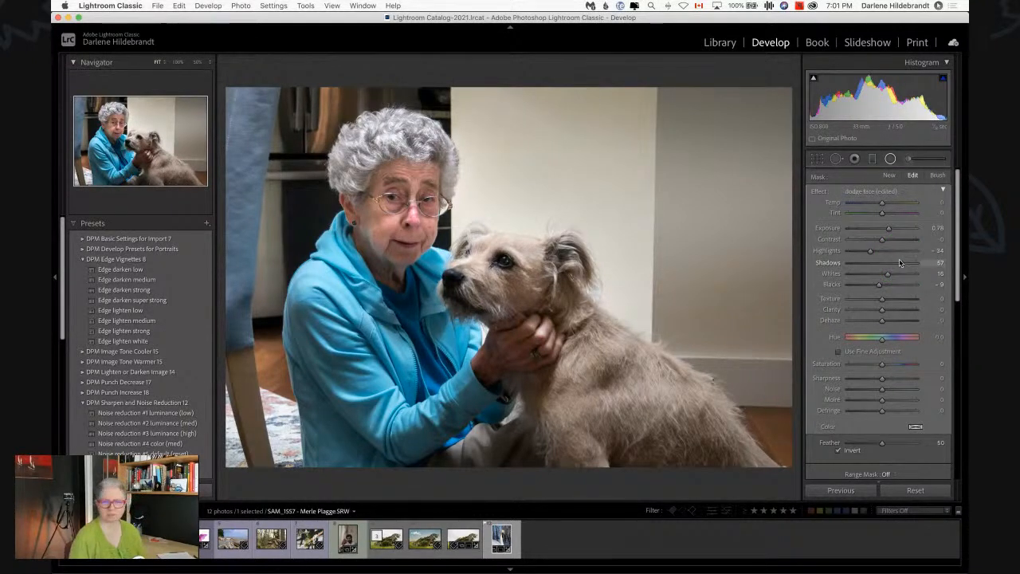
pyautogui.hotkey('shift', 'm')
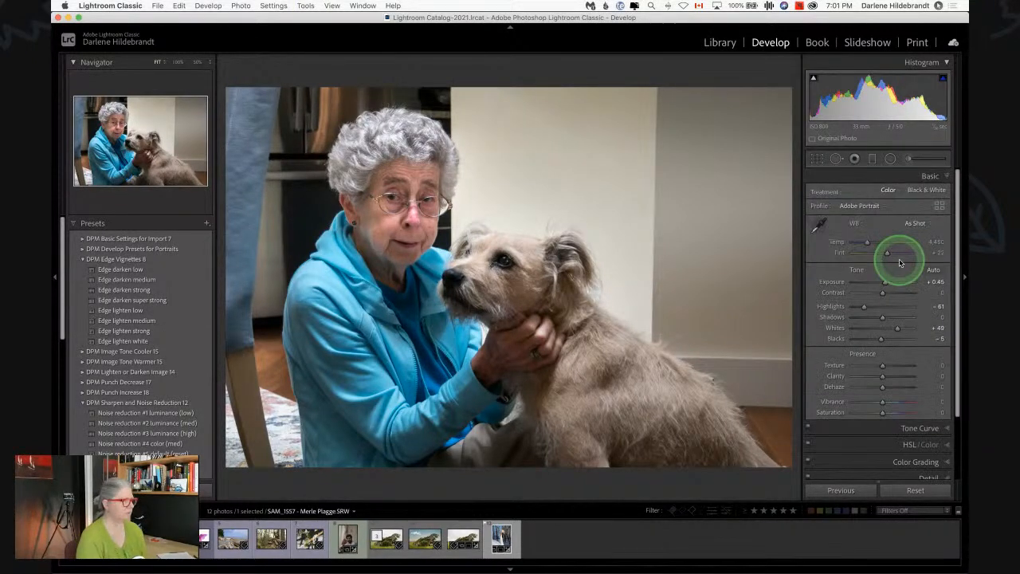
pyautogui.press('\\')
pyautogui.press('\\')
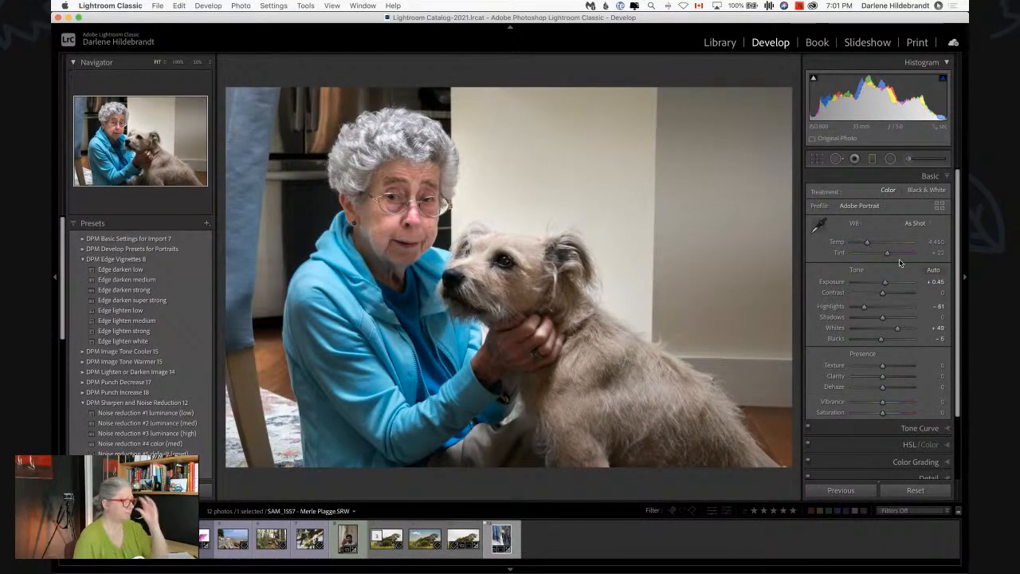
# Step: Try the Auto white balance, undo it, and warm the photo by setting Temp to 4,637
pyautogui.click(905, 267)
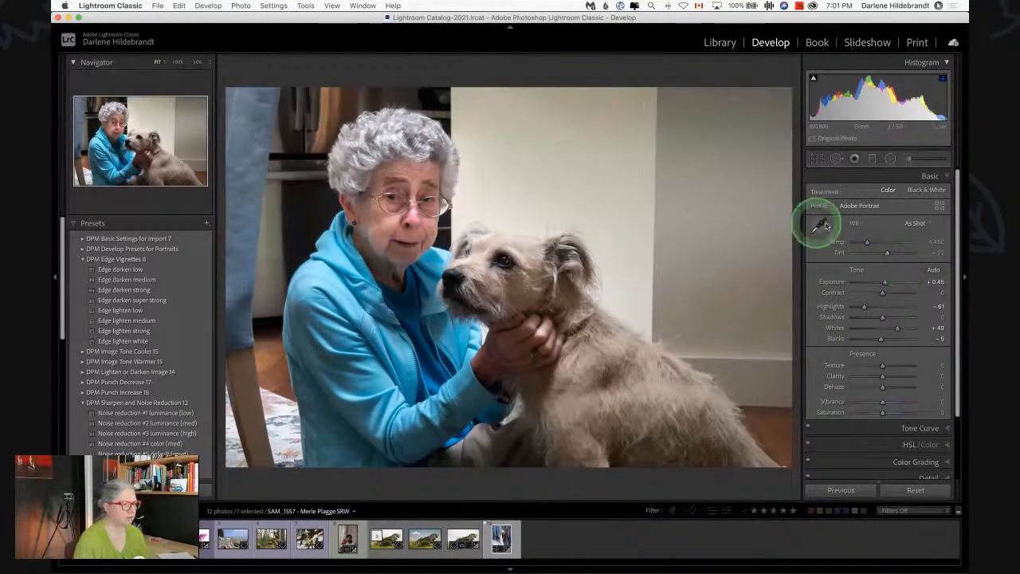
pyautogui.click(910, 224)
pyautogui.click(910, 223)
pyautogui.click(911, 223)
pyautogui.click(910, 232)
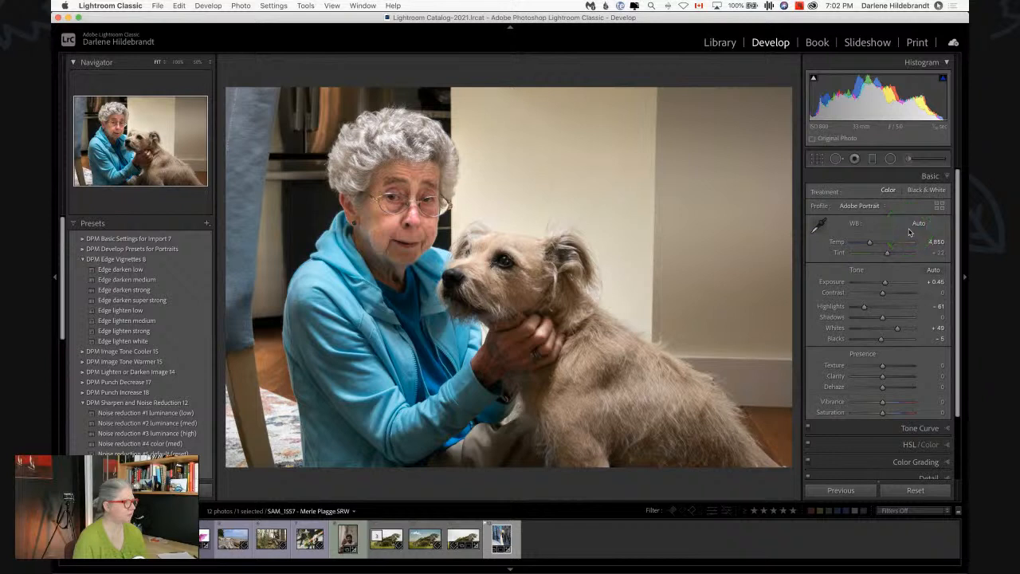
pyautogui.press('super+z')
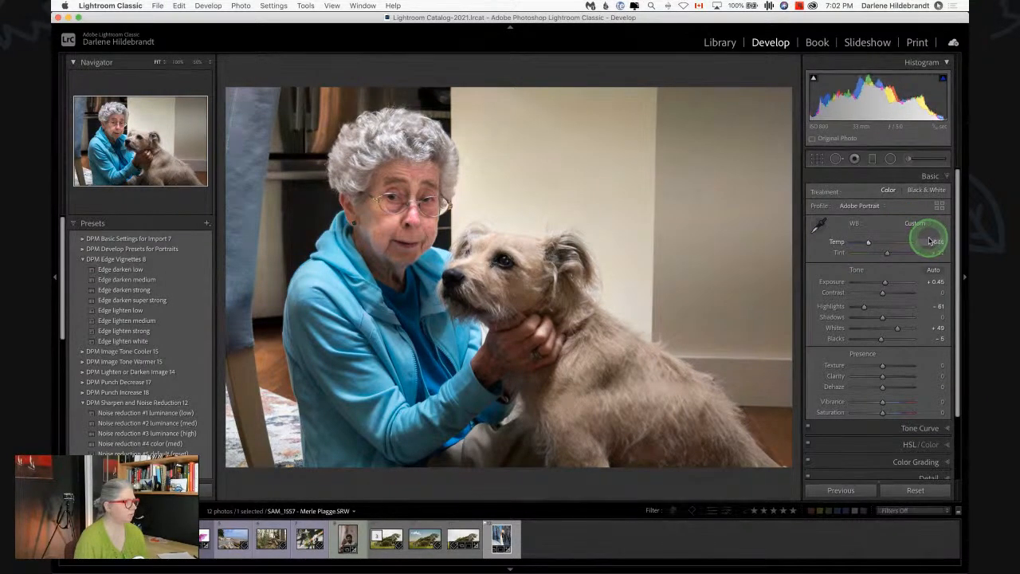
pyautogui.moveTo(929, 240); pyautogui.dragTo(932, 243)
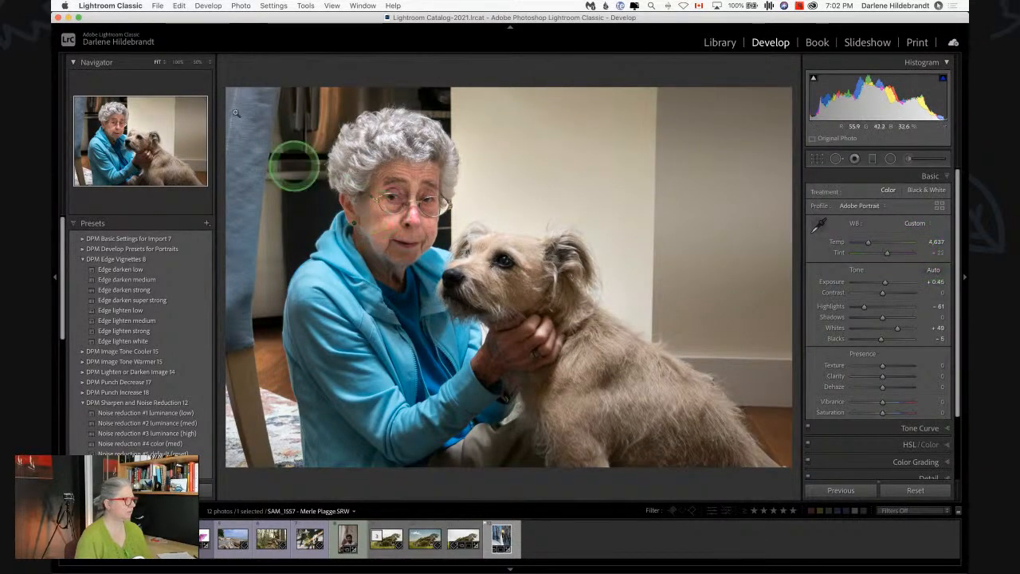
# Step: View the woman's face at 100% and show the HSL Saturation adjustments
pyautogui.click(197, 63)
pyautogui.click(178, 61)
pyautogui.hscroll(-5, 359, 233)
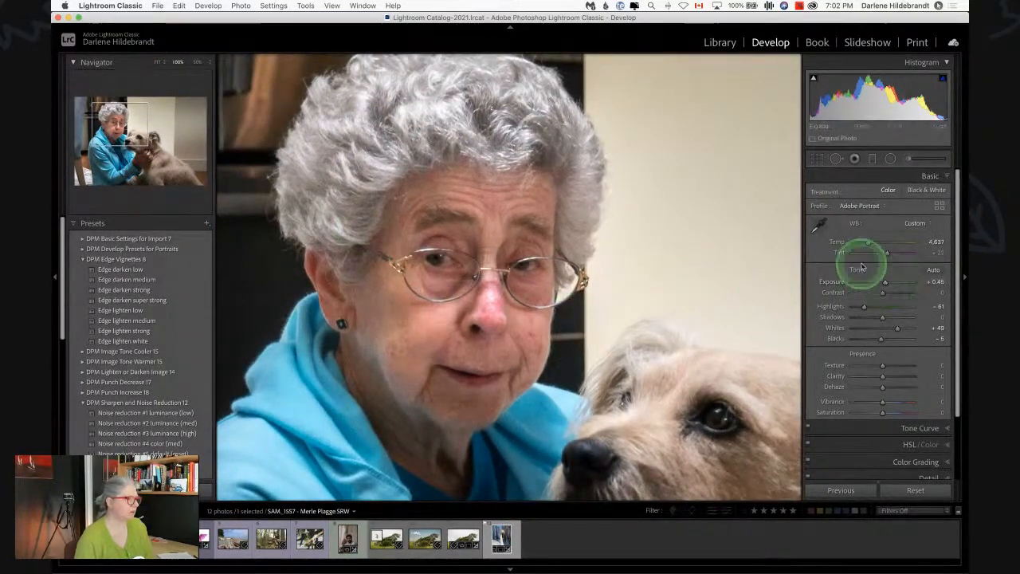
pyautogui.scroll(-4, 881, 262)
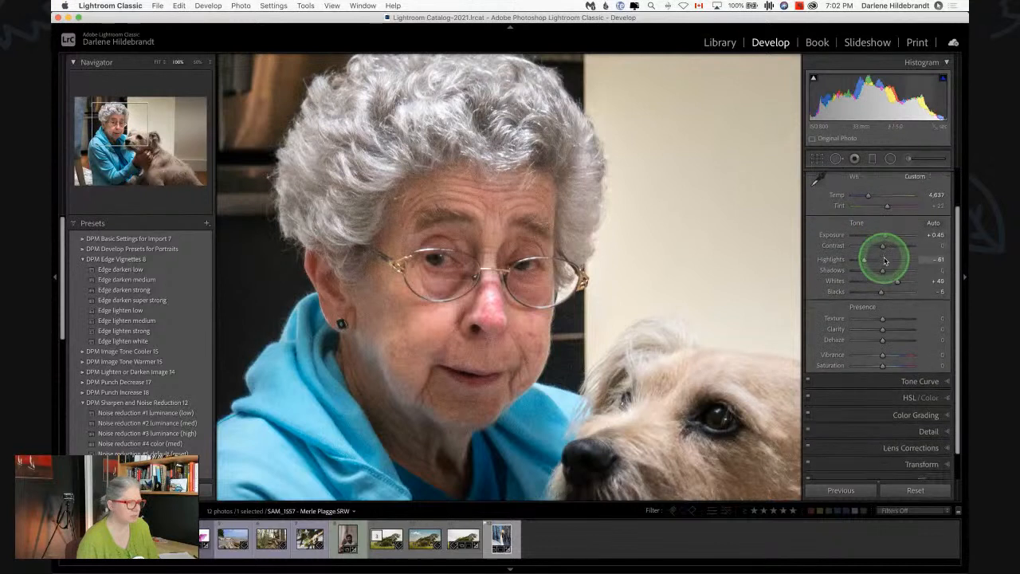
pyautogui.click(882, 377)
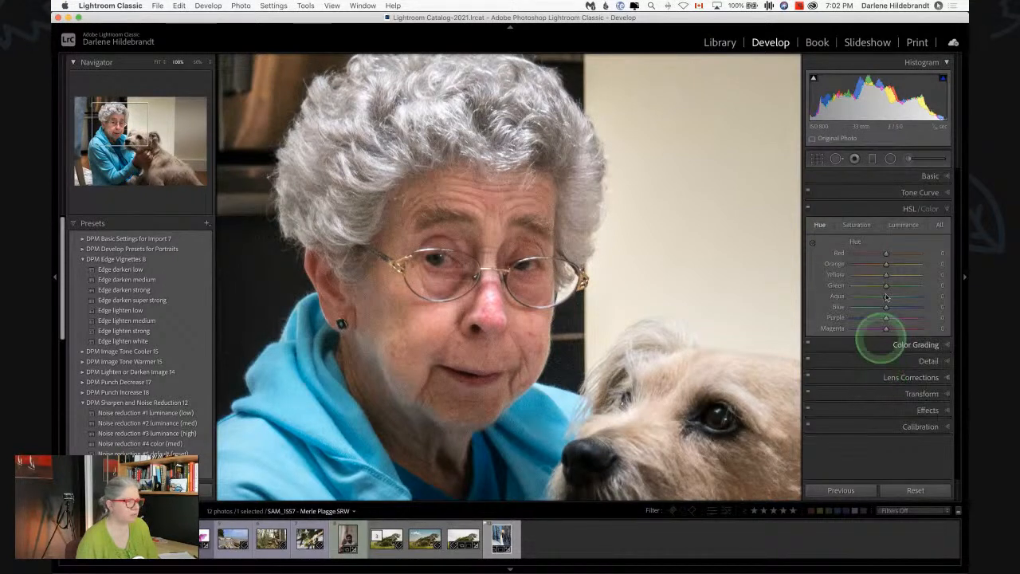
pyautogui.click(857, 226)
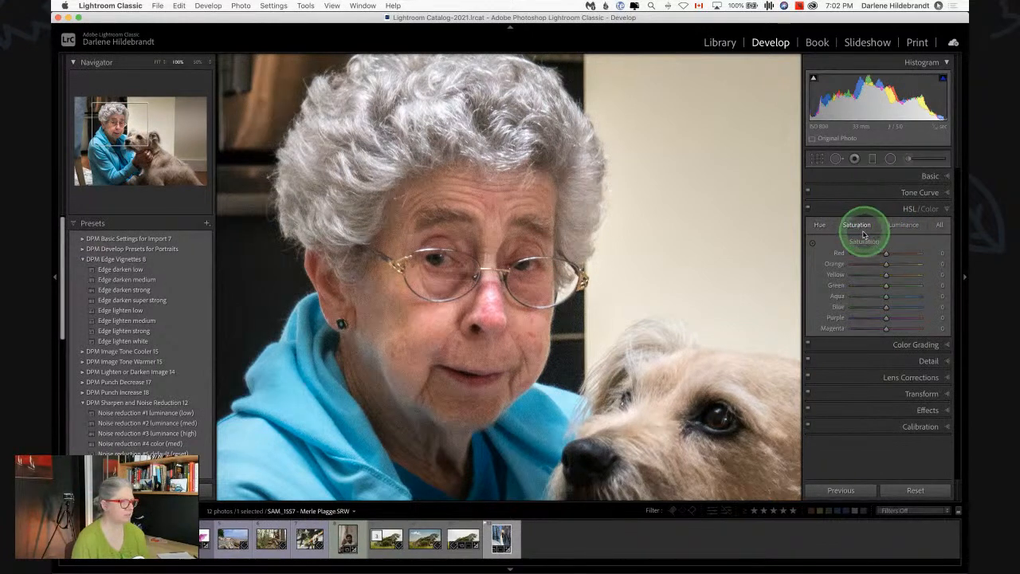
# Step: Try reducing the Red saturation to -100 and Magenta to -81 from the woman's nose, and undo it
pyautogui.click(813, 244)
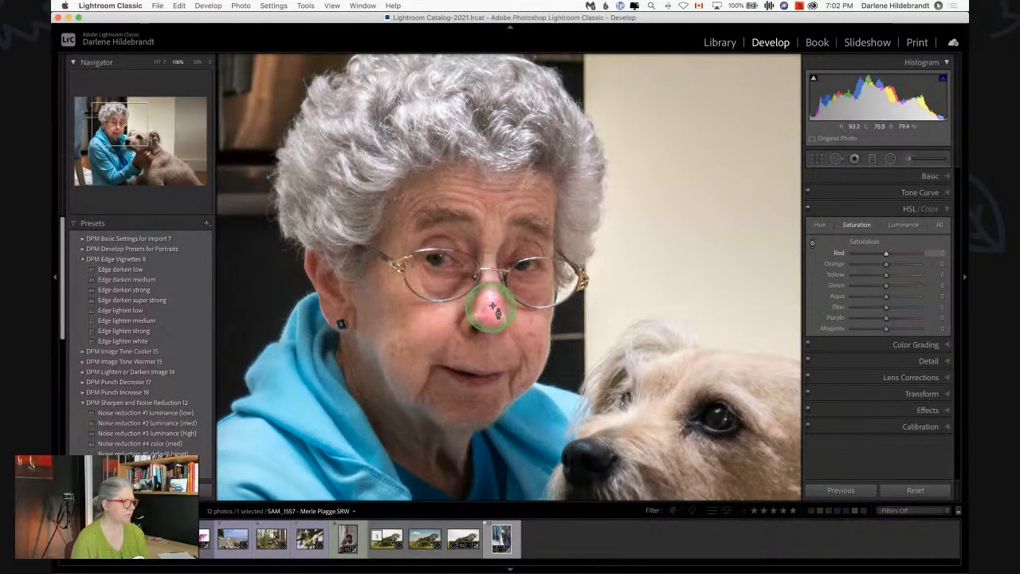
pyautogui.moveTo(488, 308); pyautogui.dragTo(495, 422)
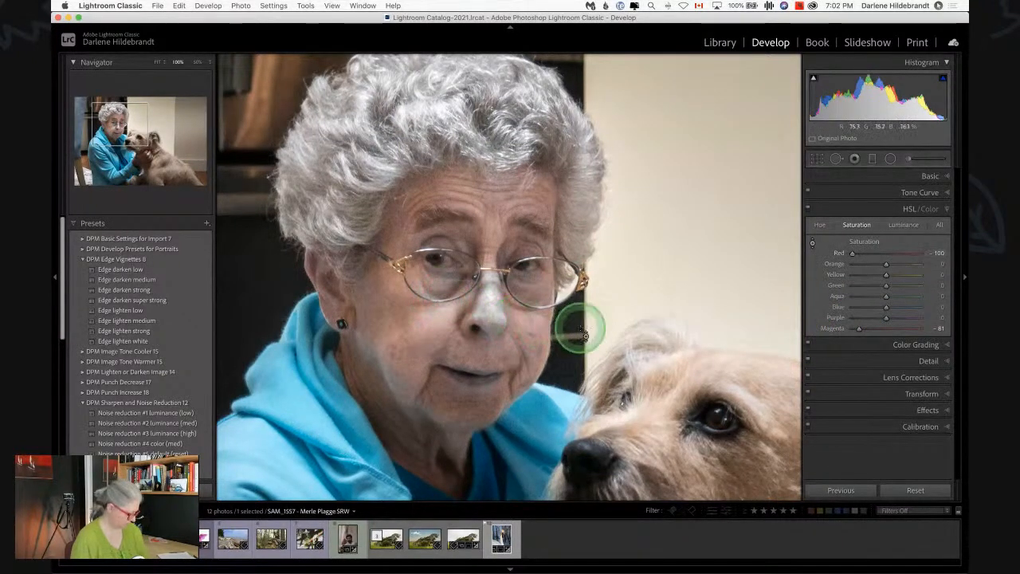
pyautogui.press('super+z')
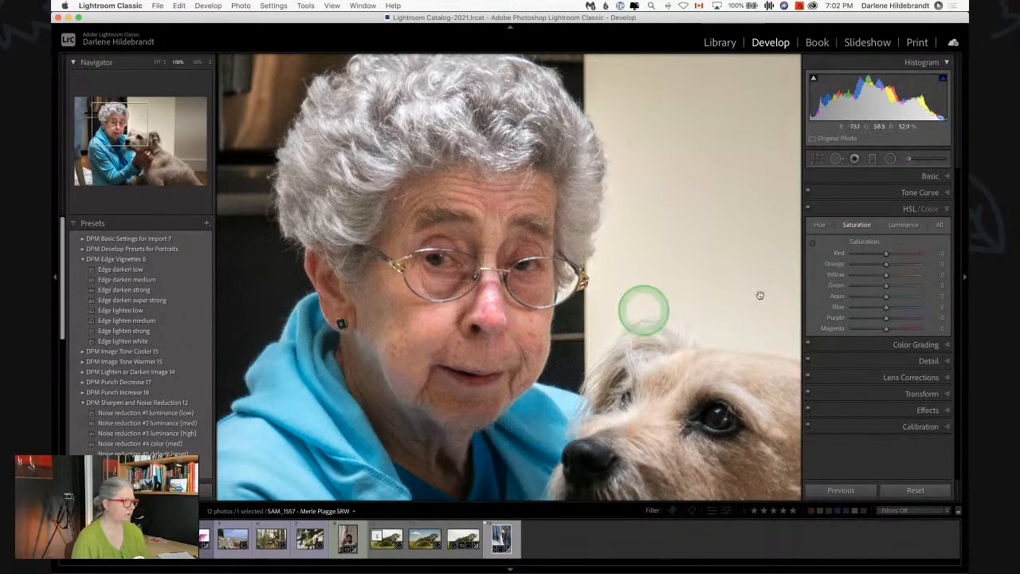
# Step: Slightly desaturate the reds and magentas sampled from the woman's nose, and raise their luminance to Red +7 and Magenta +1
pyautogui.click(813, 247)
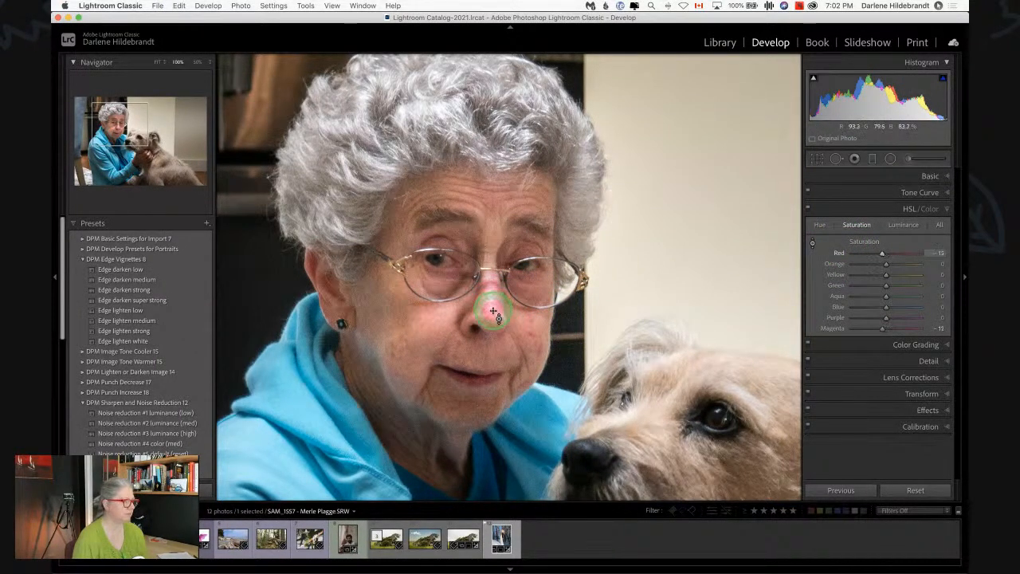
pyautogui.click(901, 225)
pyautogui.click(812, 242)
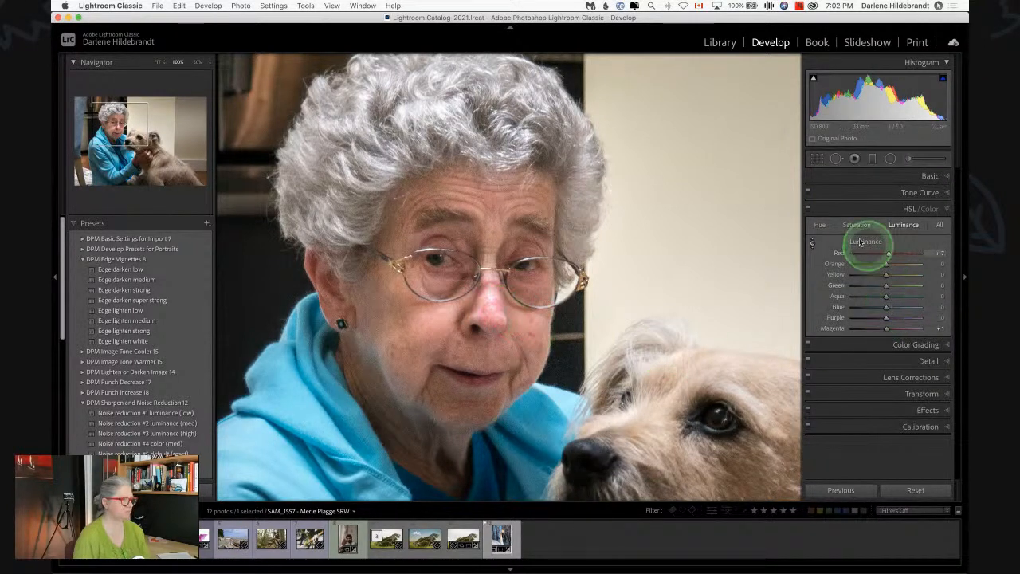
# Step: Set the hue to Red +8 and Orange -8, and compare the face with and without the HSL adjustments
pyautogui.click(820, 226)
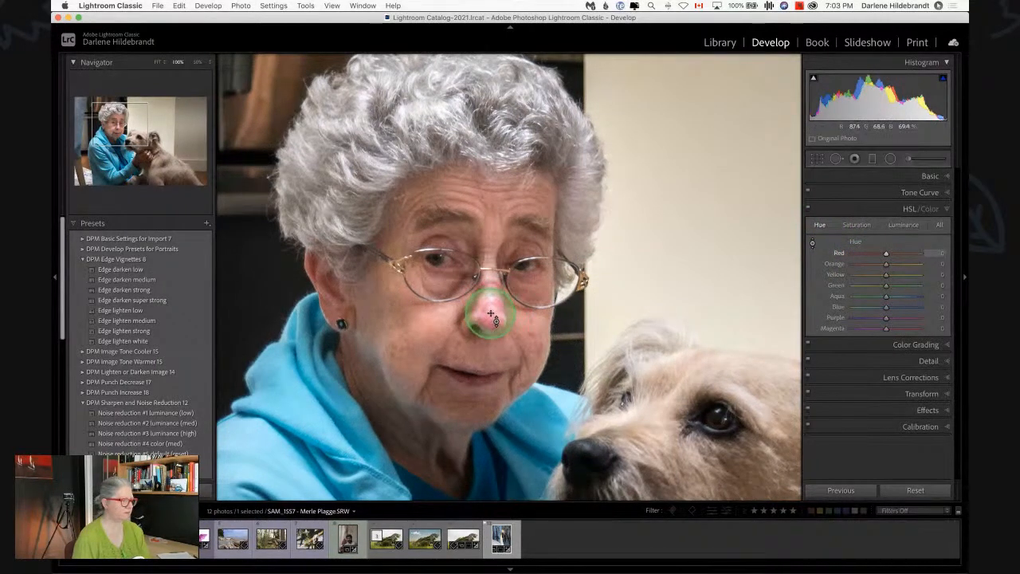
pyautogui.moveTo(490, 277); pyautogui.dragTo(491, 297)
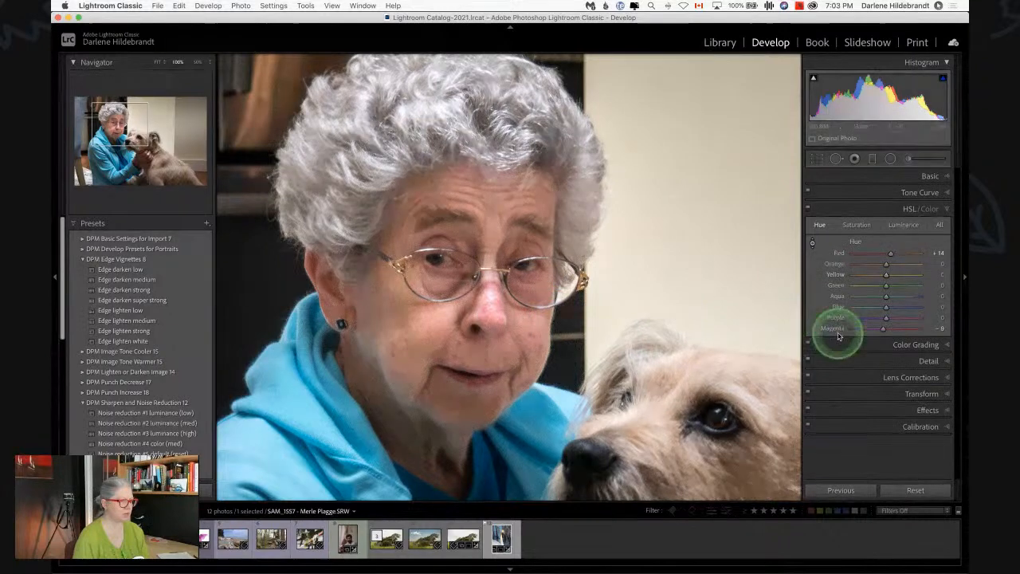
pyautogui.moveTo(891, 253); pyautogui.dragTo(890, 255)
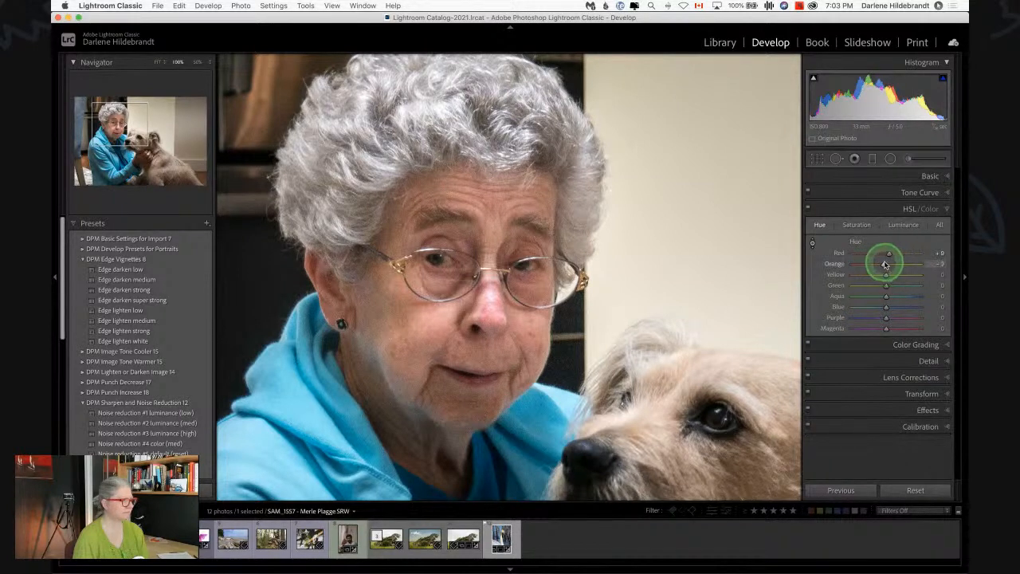
pyautogui.moveTo(885, 263); pyautogui.dragTo(883, 264)
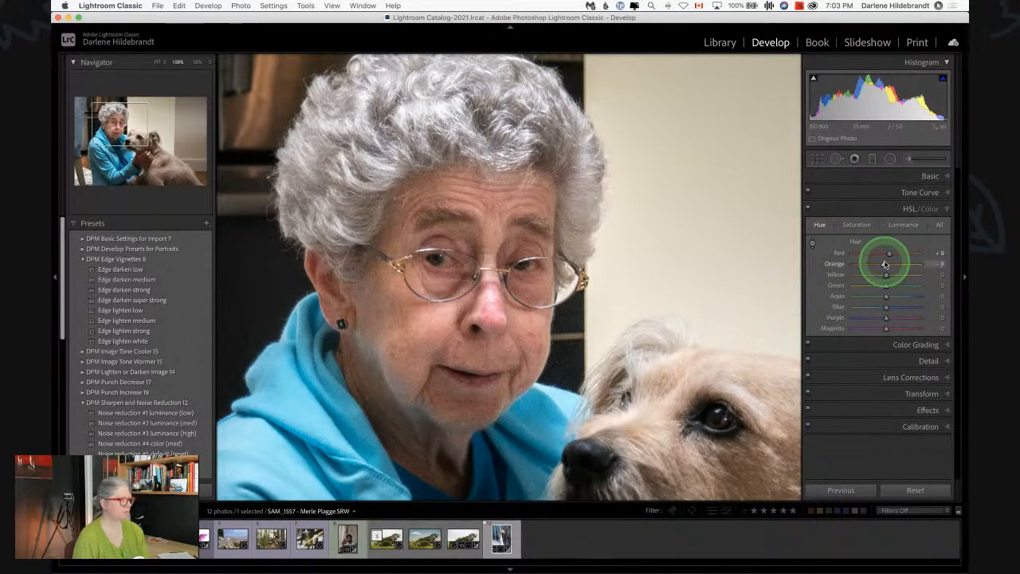
pyautogui.click(808, 209)
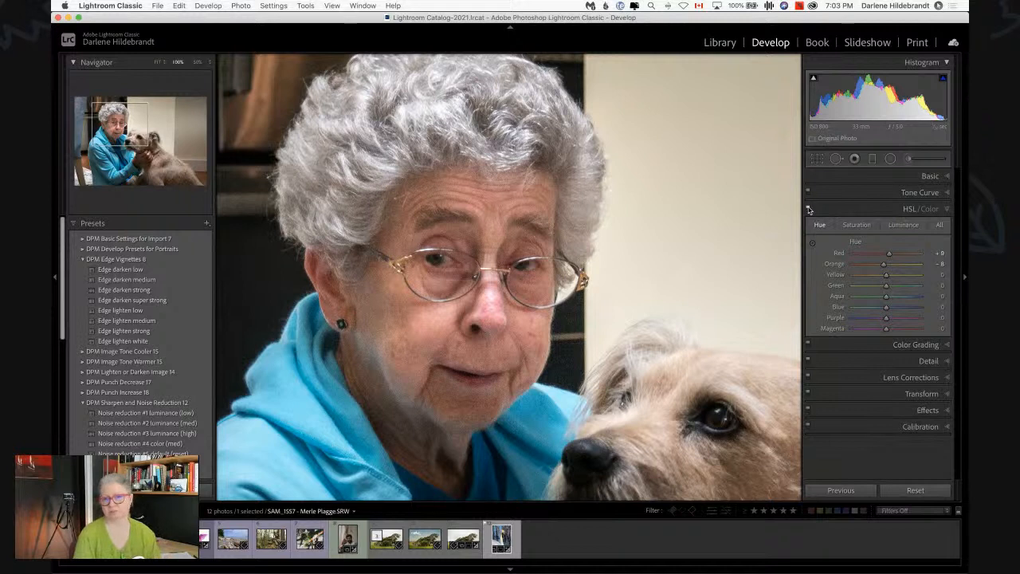
pyautogui.click(808, 209)
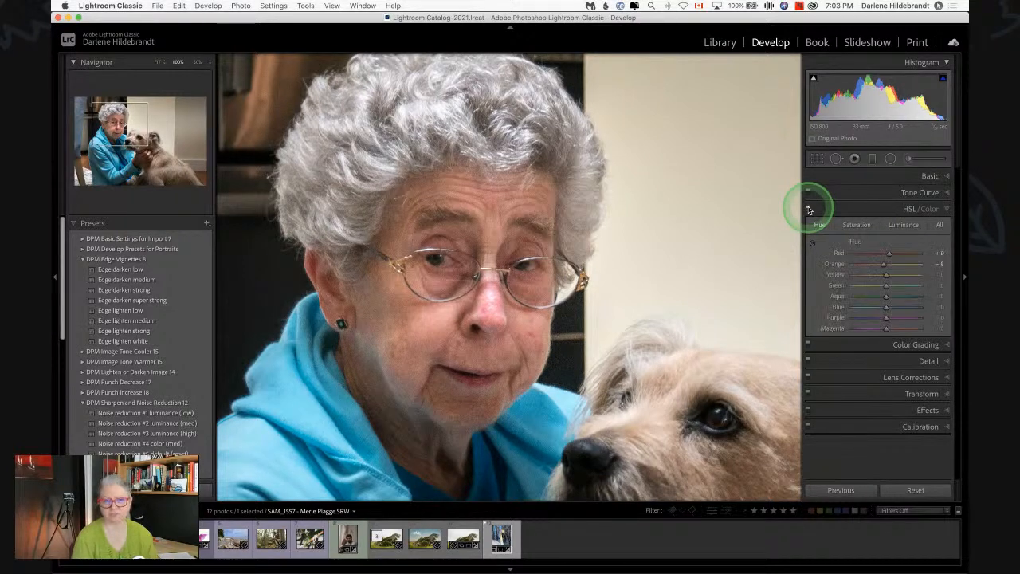
pyautogui.click(808, 208)
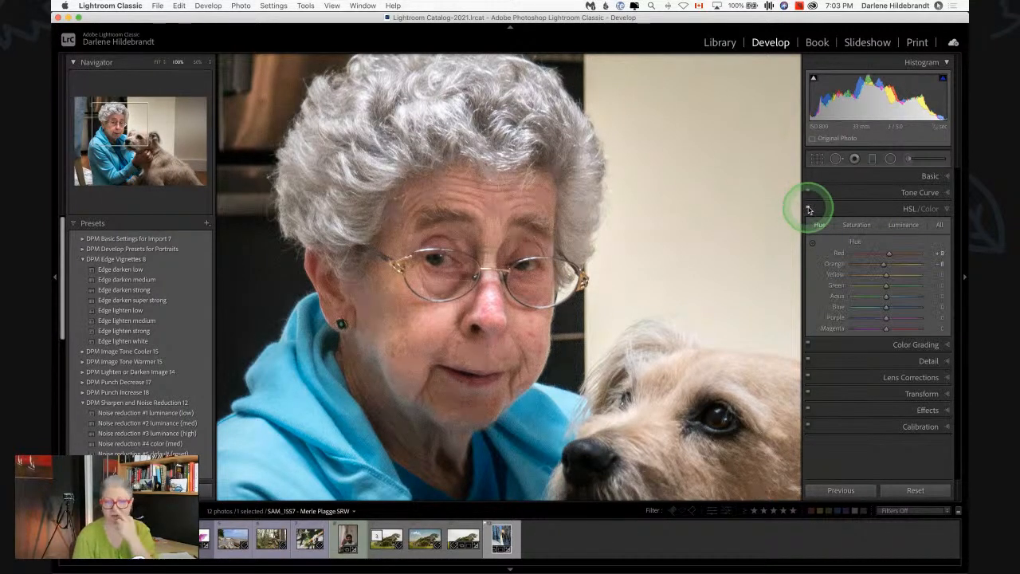
pyautogui.click(808, 209)
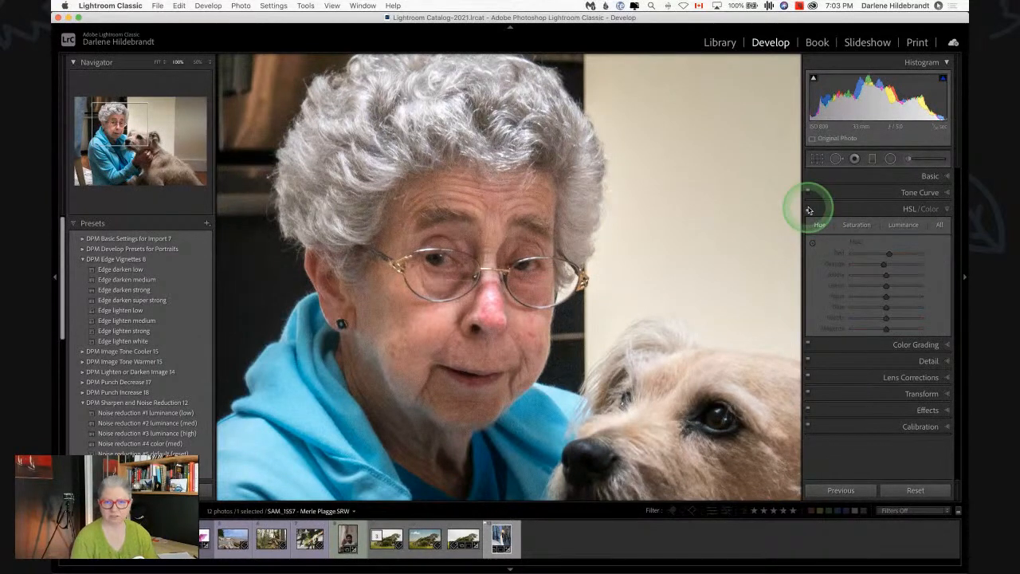
pyautogui.click(808, 209)
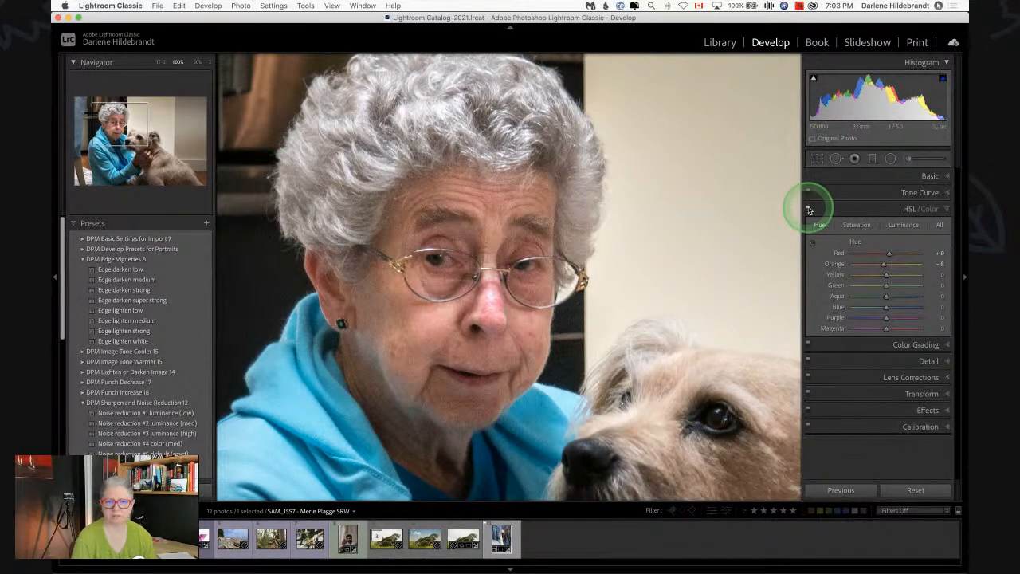
# Step: Set the HSL saturation to Red -8 and Magenta -11
pyautogui.click(857, 225)
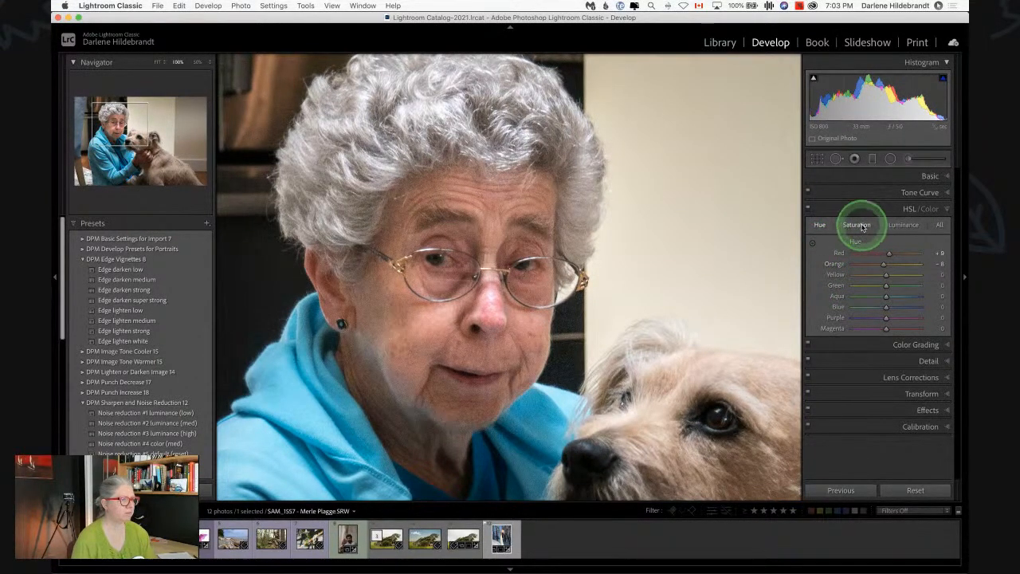
pyautogui.moveTo(865, 330); pyautogui.dragTo(882, 330)
pyautogui.moveTo(880, 253); pyautogui.dragTo(884, 255)
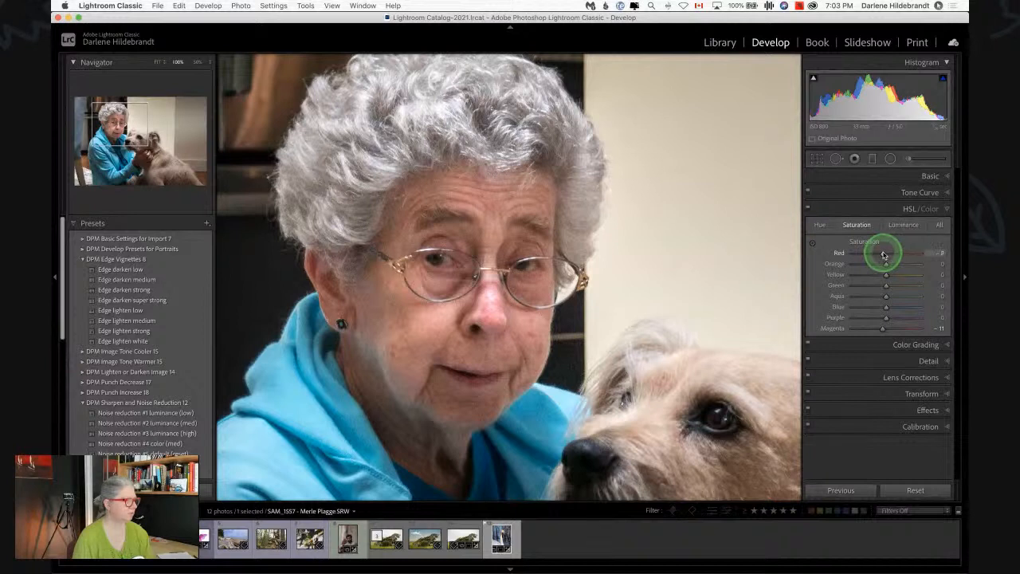
# Step: Brighten the woman's skin by setting the HSL luminance to Orange +28 and Red +40
pyautogui.click(904, 224)
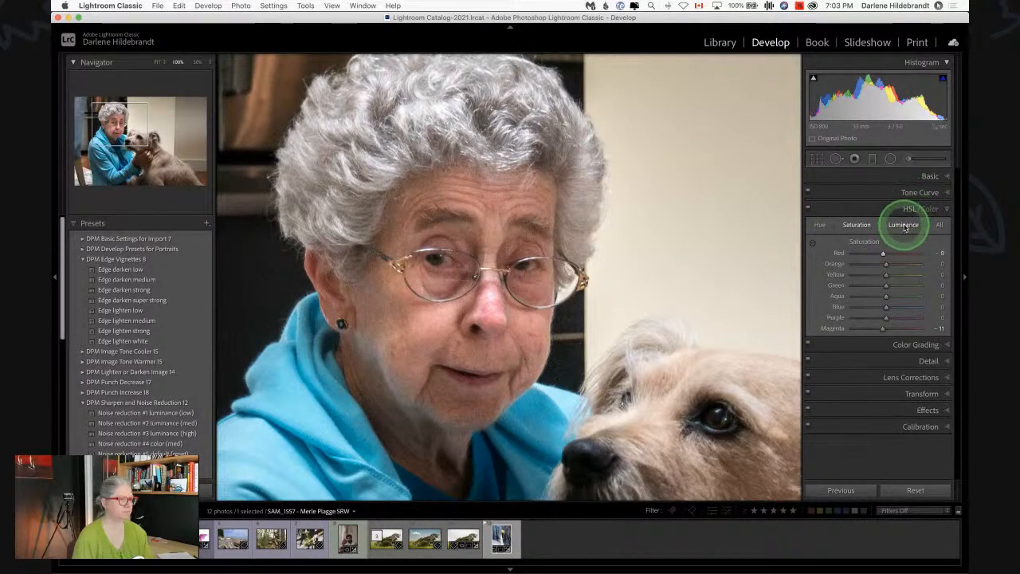
pyautogui.moveTo(883, 254); pyautogui.dragTo(886, 266)
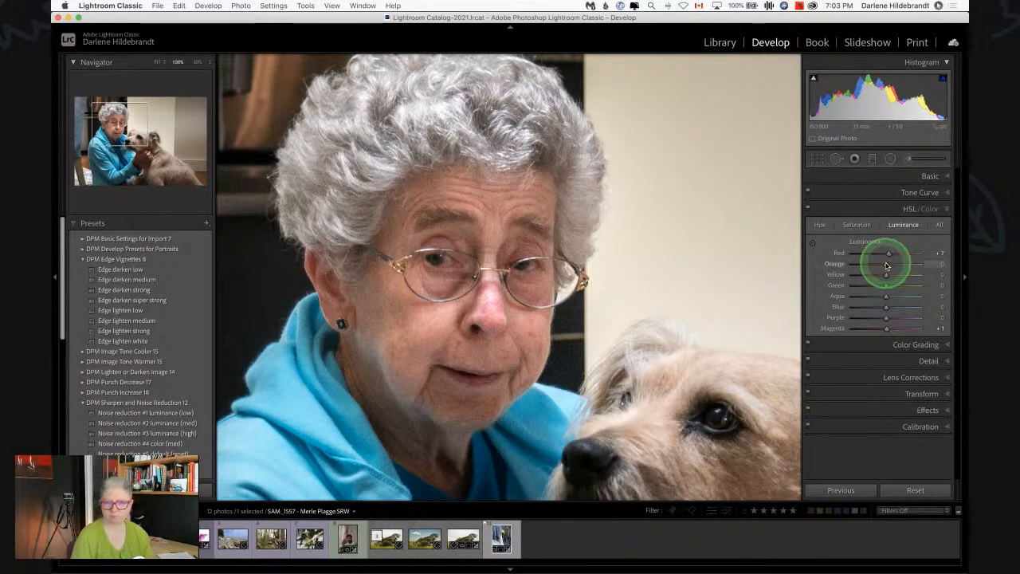
pyautogui.moveTo(886, 265)
pyautogui.mouseDown()
pyautogui.moveTo(927, 263)
pyautogui.moveTo(796, 271)
pyautogui.moveTo(943, 265)
pyautogui.moveTo(815, 266)
pyautogui.moveTo(837, 275)
pyautogui.moveTo(904, 267)
pyautogui.moveTo(893, 267)
pyautogui.mouseUp()
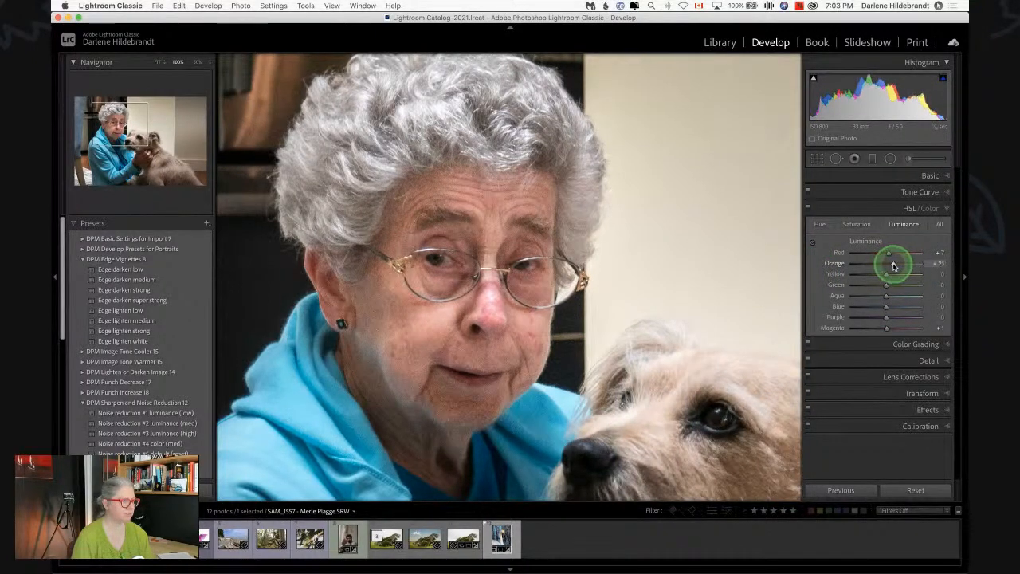
pyautogui.moveTo(896, 266); pyautogui.dragTo(896, 266)
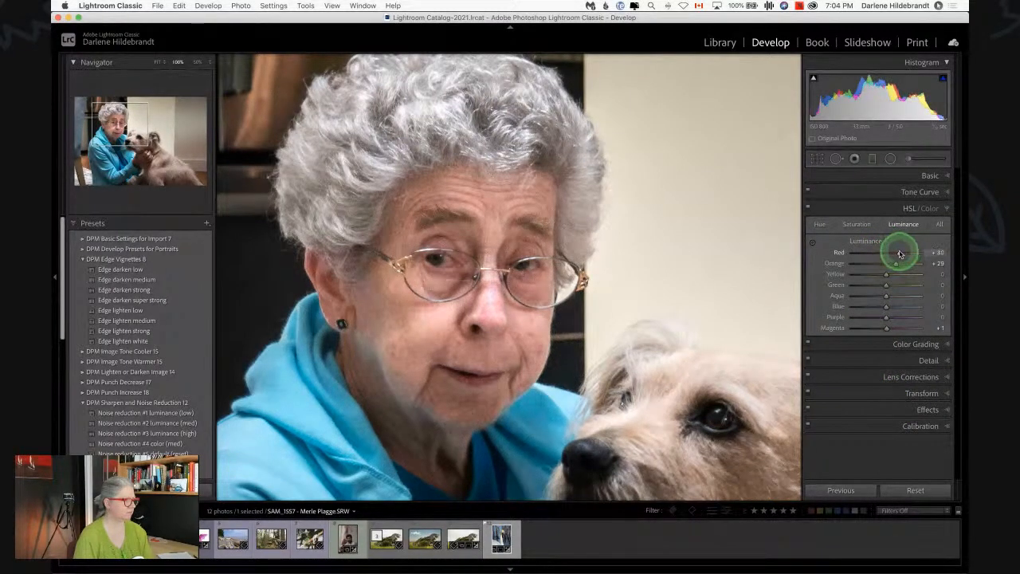
pyautogui.moveTo(906, 254)
pyautogui.mouseDown()
pyautogui.moveTo(925, 252)
pyautogui.moveTo(902, 253)
pyautogui.mouseUp()
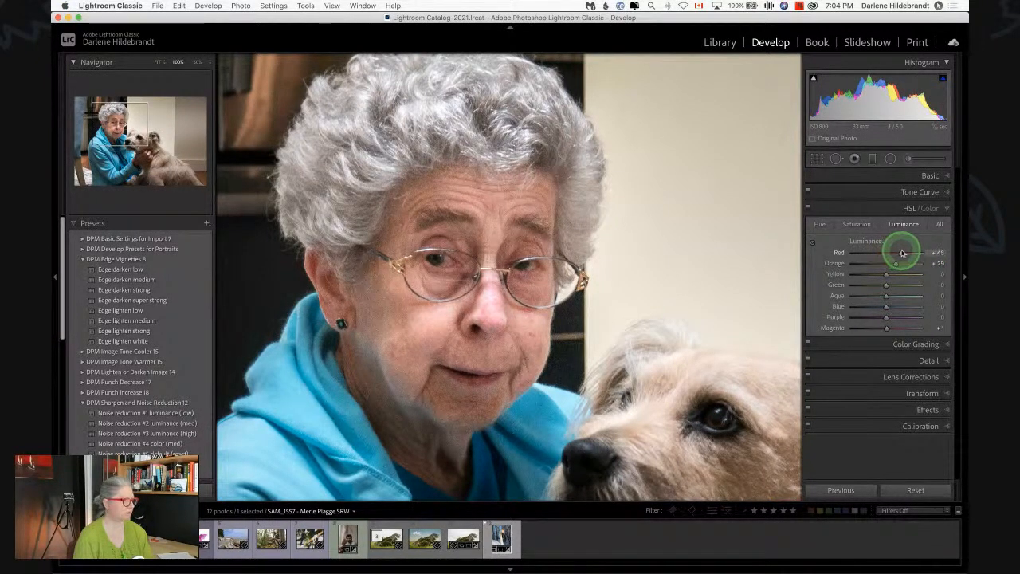
# Step: Set the HSL saturation to Red -14, Orange +12 and Yellow +8
pyautogui.click(850, 223)
pyautogui.moveTo(885, 251); pyautogui.dragTo(885, 263)
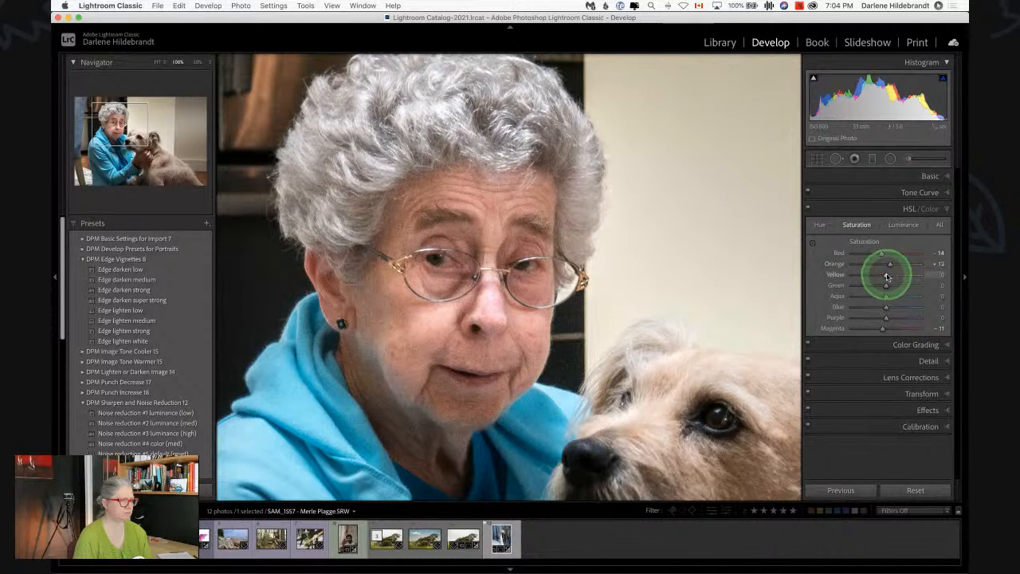
pyautogui.moveTo(889, 276); pyautogui.dragTo(891, 275)
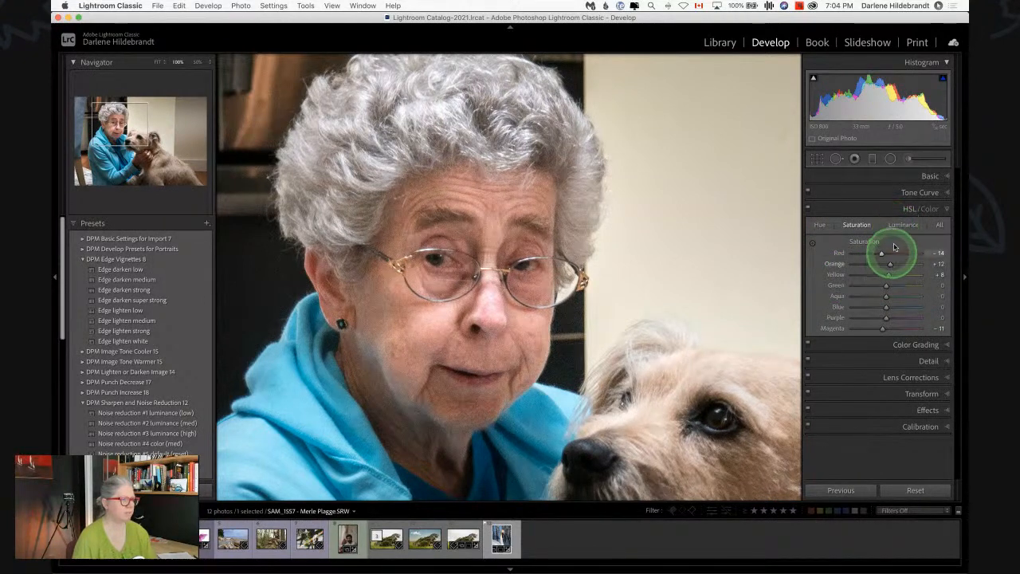
pyautogui.click(859, 225)
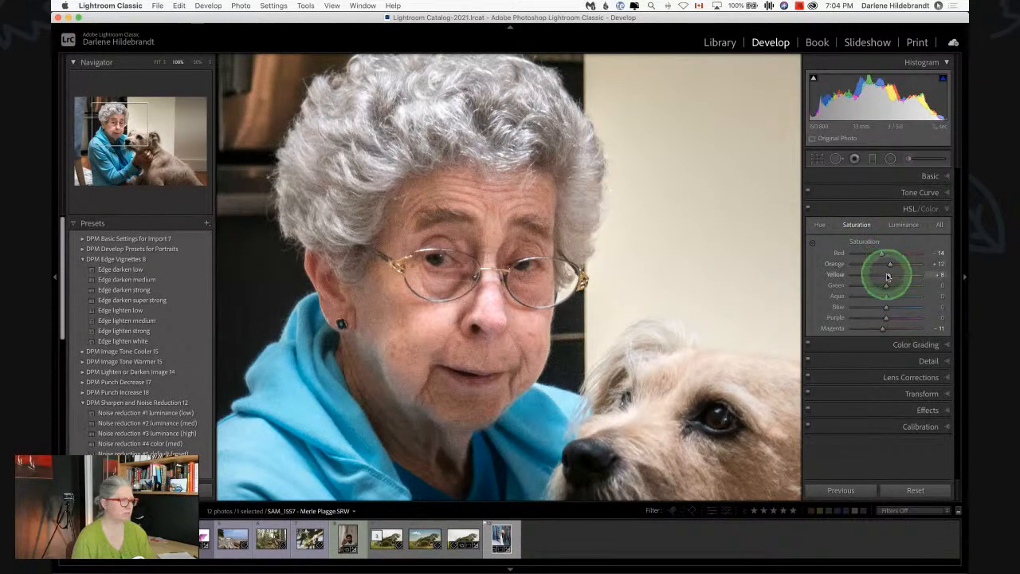
# Step: Review the hue values and compare the woman's face with the HSL adjustments off and on
pyautogui.click(820, 227)
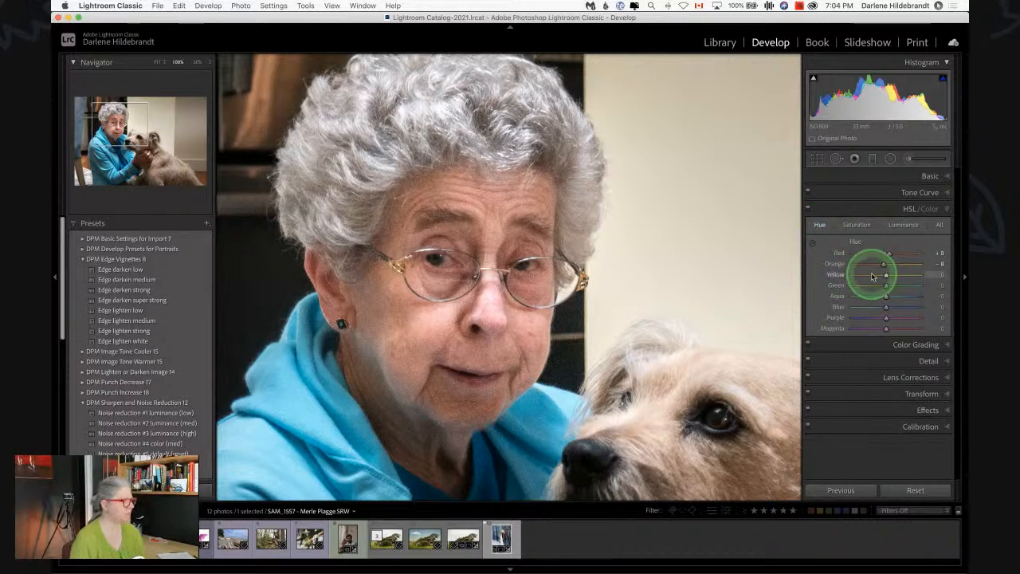
pyautogui.click(807, 209)
pyautogui.click(807, 209)
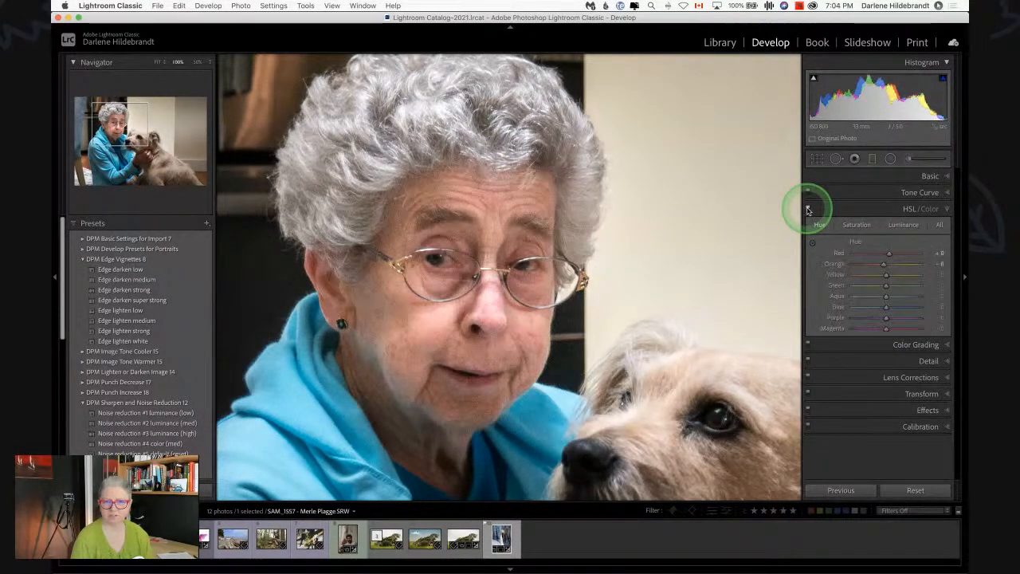
pyautogui.click(807, 209)
pyautogui.click(807, 209)
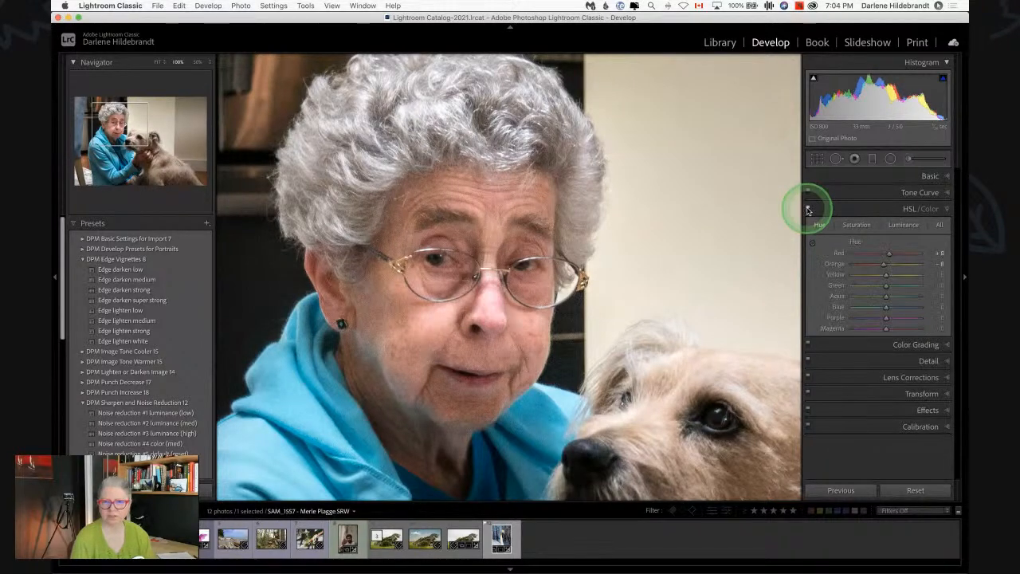
pyautogui.click(807, 209)
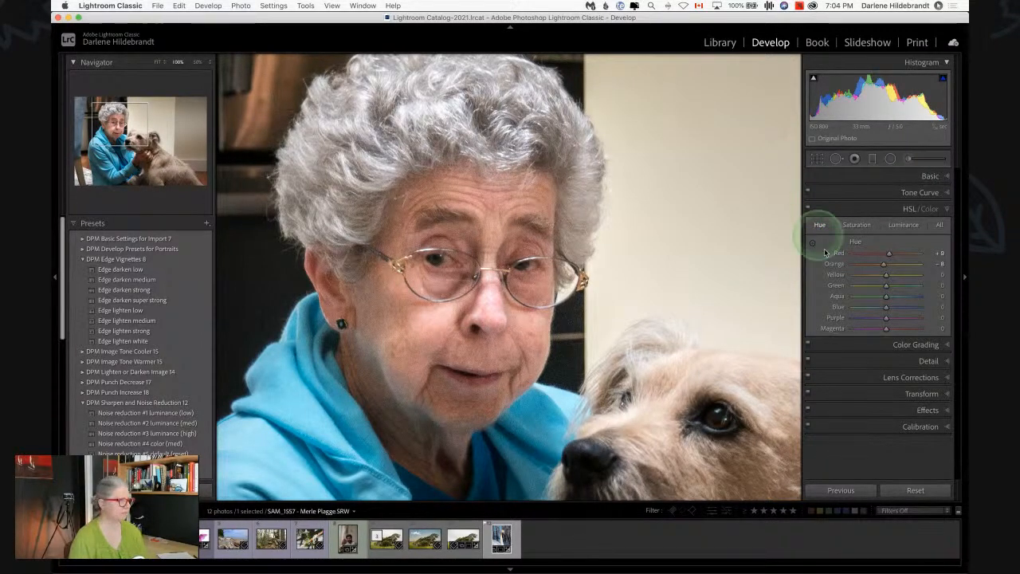
# Step: View the whole photo and compare it with the HSL adjustments off and on
pyautogui.press('z')
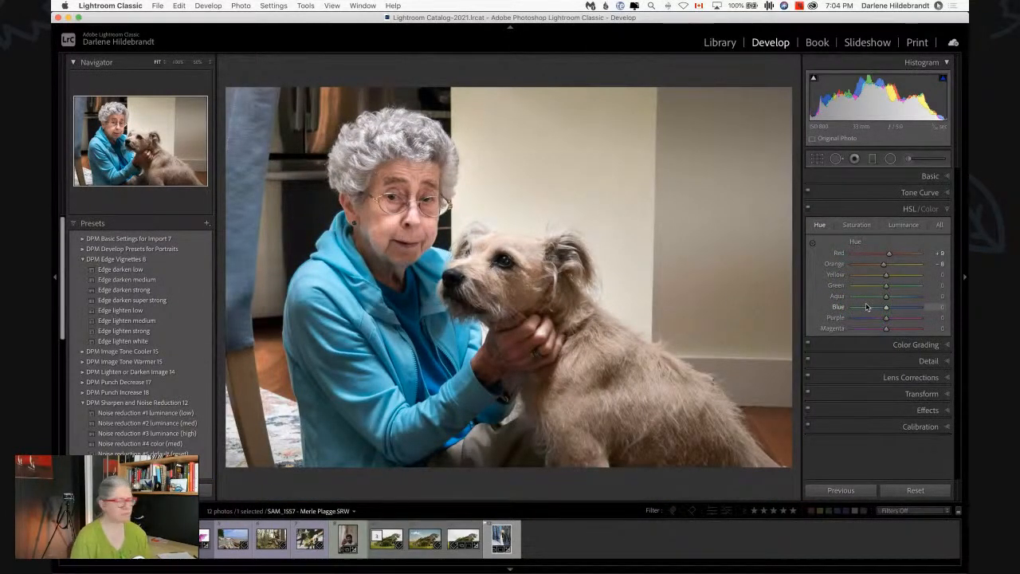
pyautogui.click(859, 314)
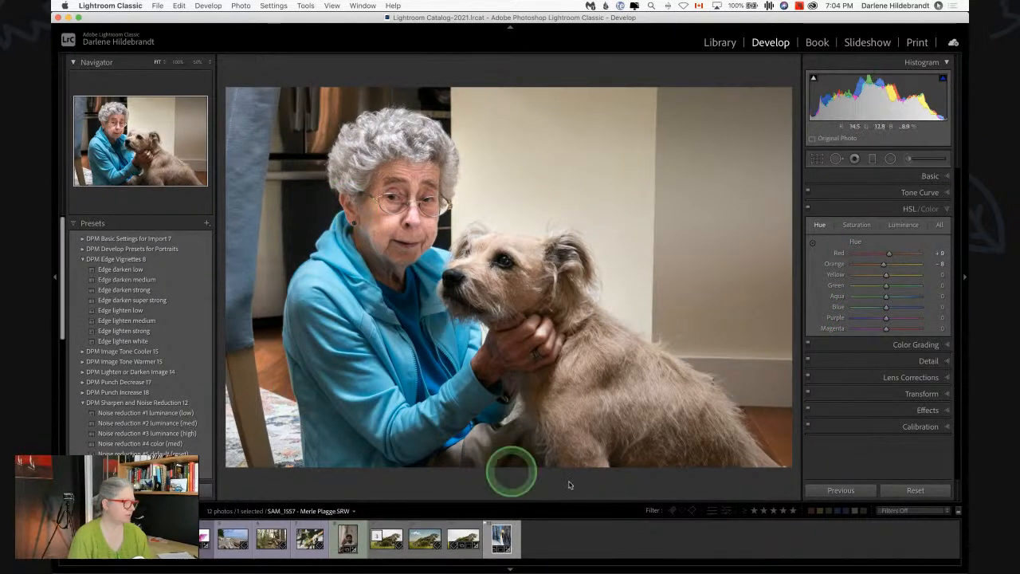
pyautogui.click(807, 209)
pyautogui.click(808, 209)
pyautogui.click(808, 209)
pyautogui.click(807, 210)
pyautogui.click(807, 210)
pyautogui.click(807, 210)
pyautogui.click(808, 210)
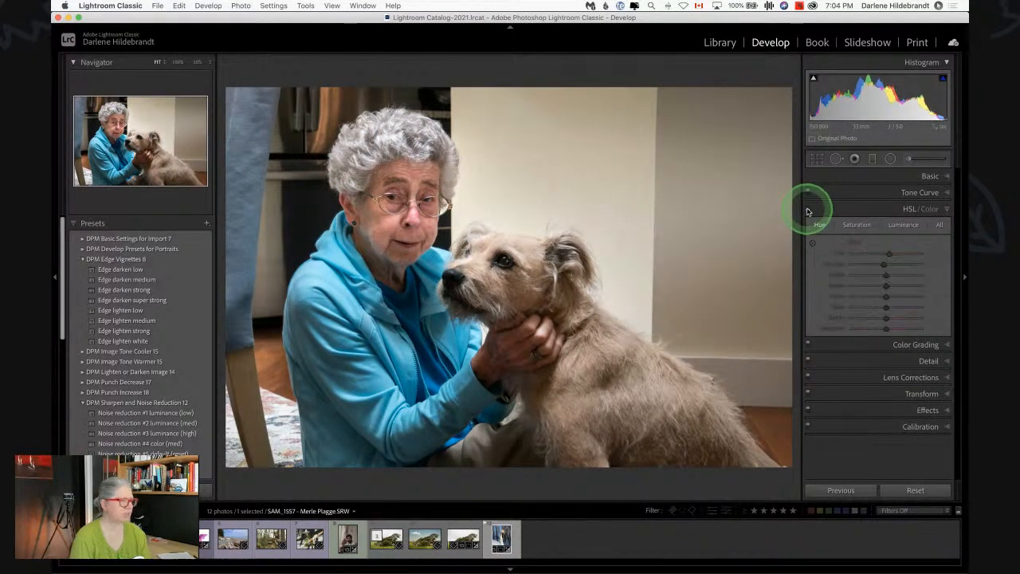
pyautogui.click(807, 210)
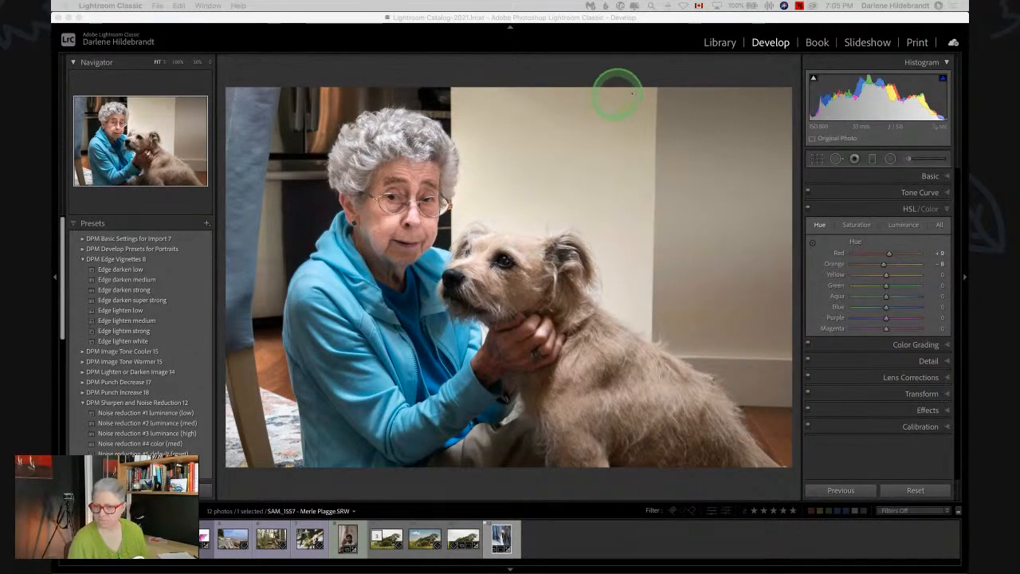
# Step: Apply the Edge darken medium vignette preset to the photo and show the Basic adjustments
pyautogui.click(614, 71)
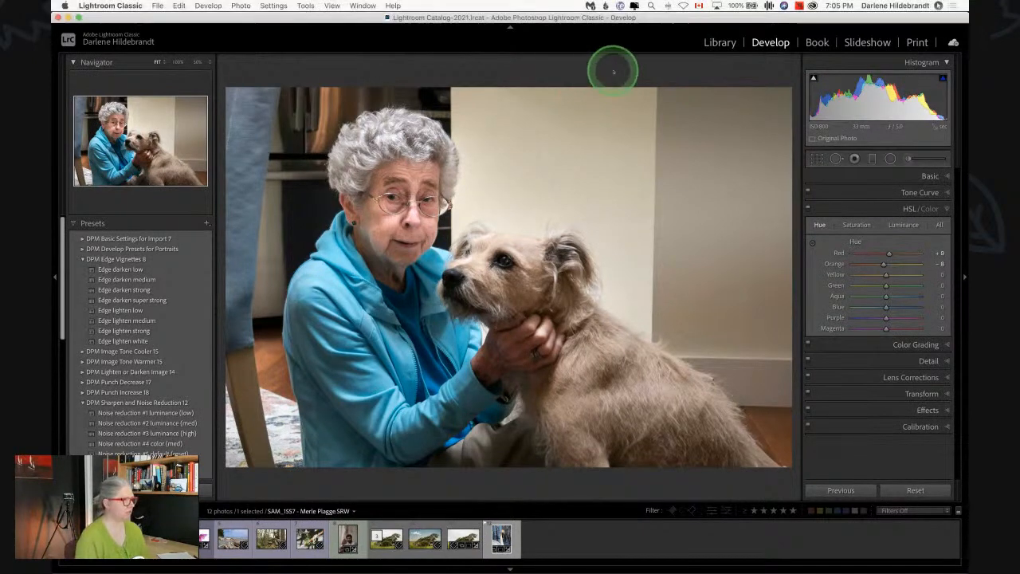
pyautogui.click(116, 280)
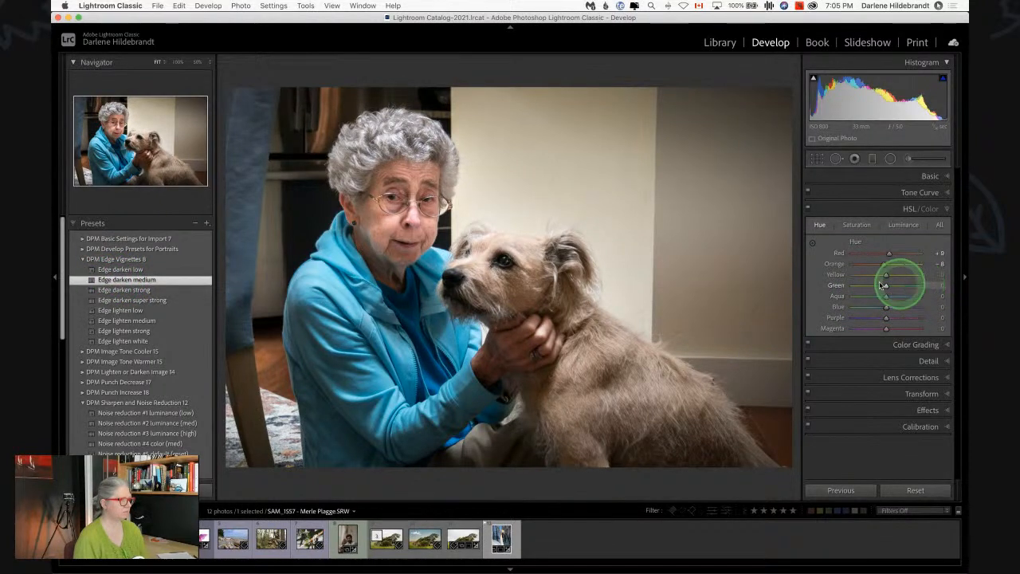
pyautogui.click(918, 176)
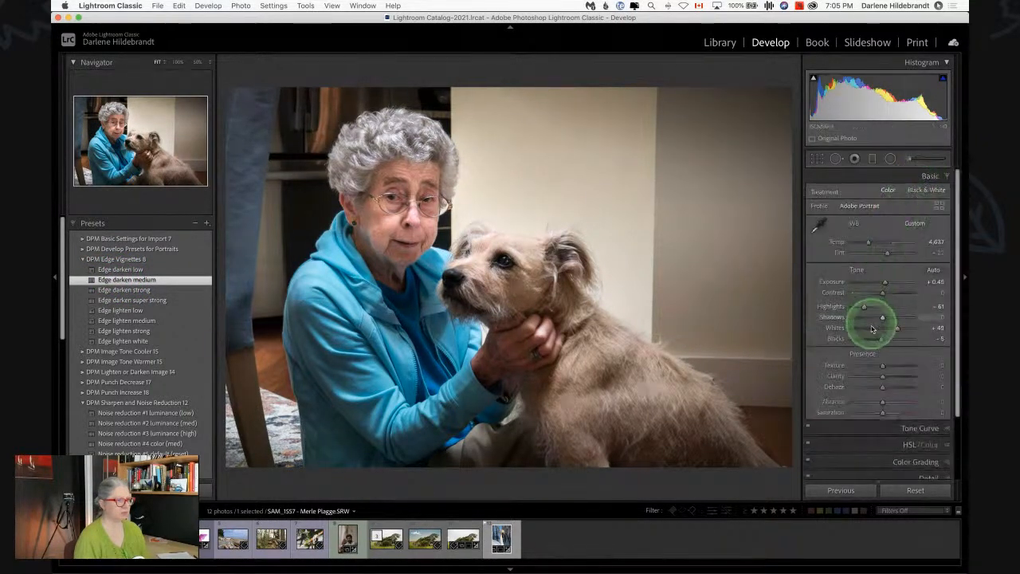
# Step: Set the Whites to +49 and the Exposure to +0.60 in the Basic adjustments
pyautogui.moveTo(893, 329); pyautogui.dragTo(896, 328)
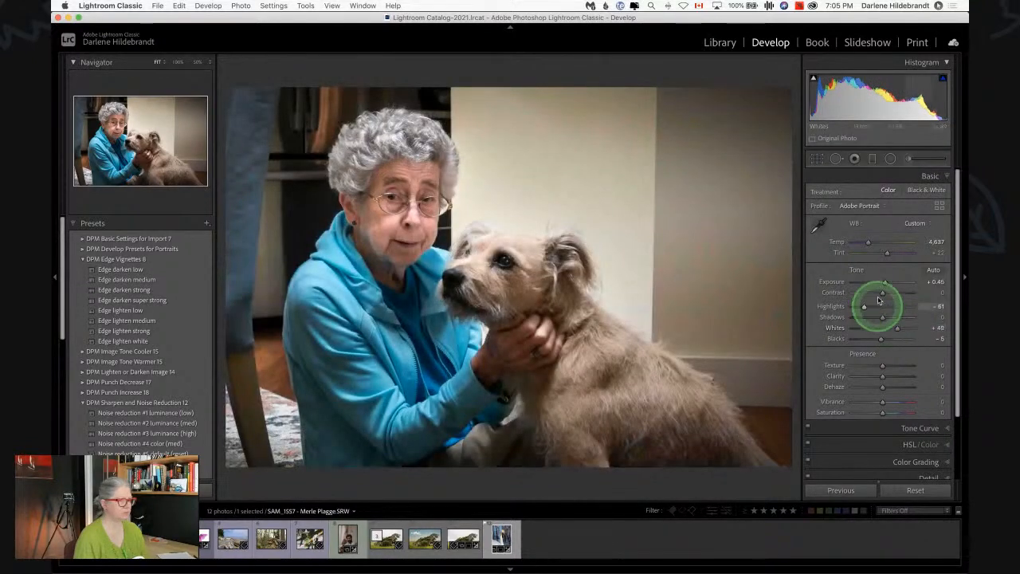
pyautogui.moveTo(885, 284); pyautogui.dragTo(885, 284)
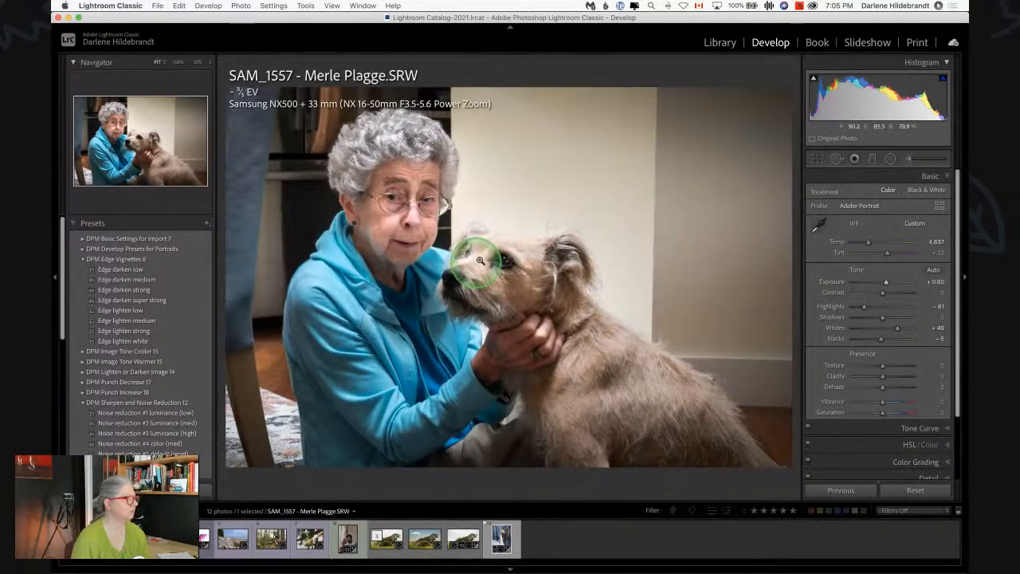
# Step: Show the photo's exposure information with its ISO and inspect the woman's face for noise at 200%
pyautogui.press('i')
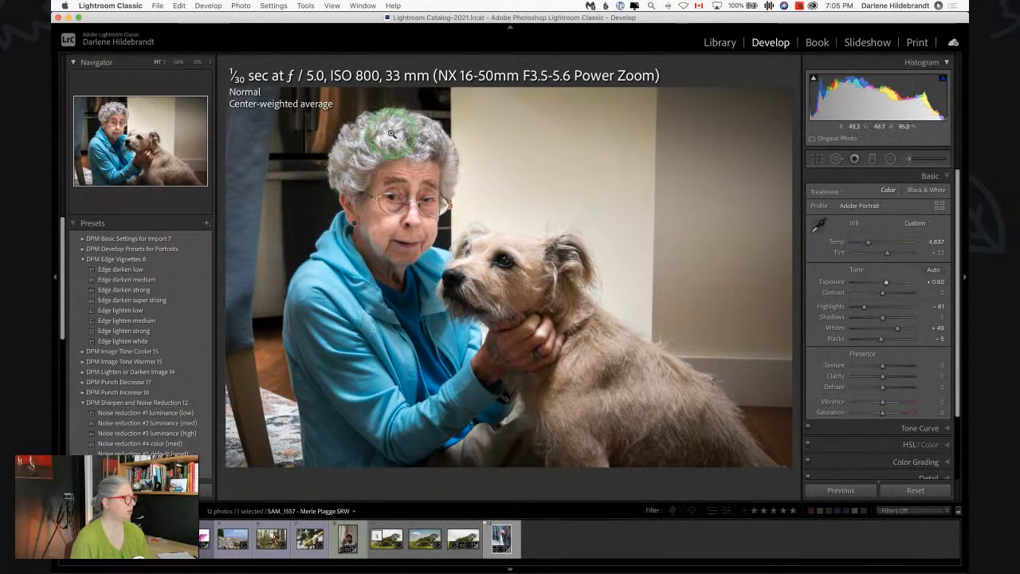
pyautogui.click(547, 181)
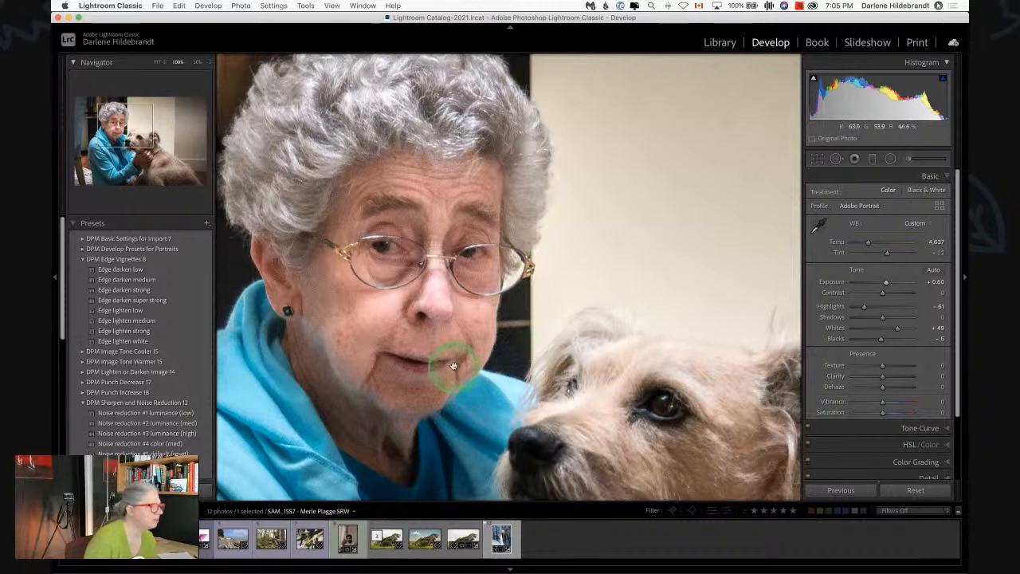
pyautogui.click(208, 61)
pyautogui.click(217, 76)
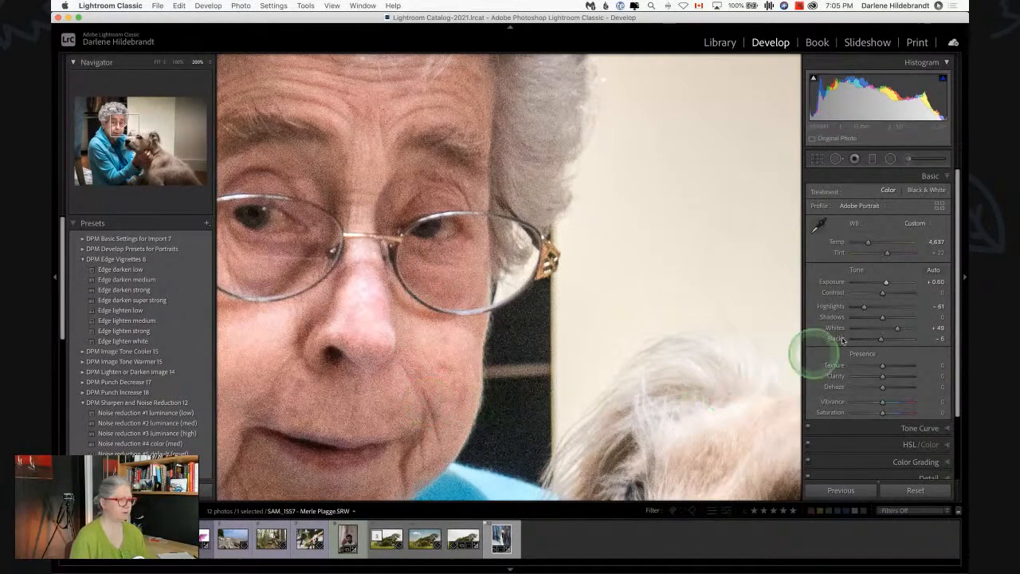
# Step: Show the Detail adjustments and apply the Noise reduction #1 luminance (low) and Sharpen portrait low presets
pyautogui.scroll(-1, 856, 330)
pyautogui.scroll(-2, 856, 330)
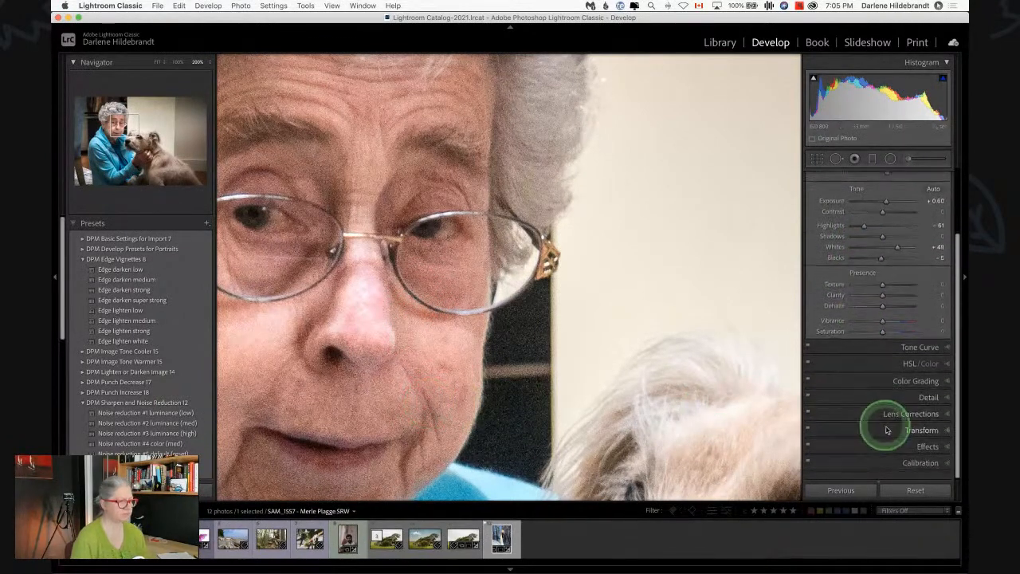
pyautogui.click(930, 401)
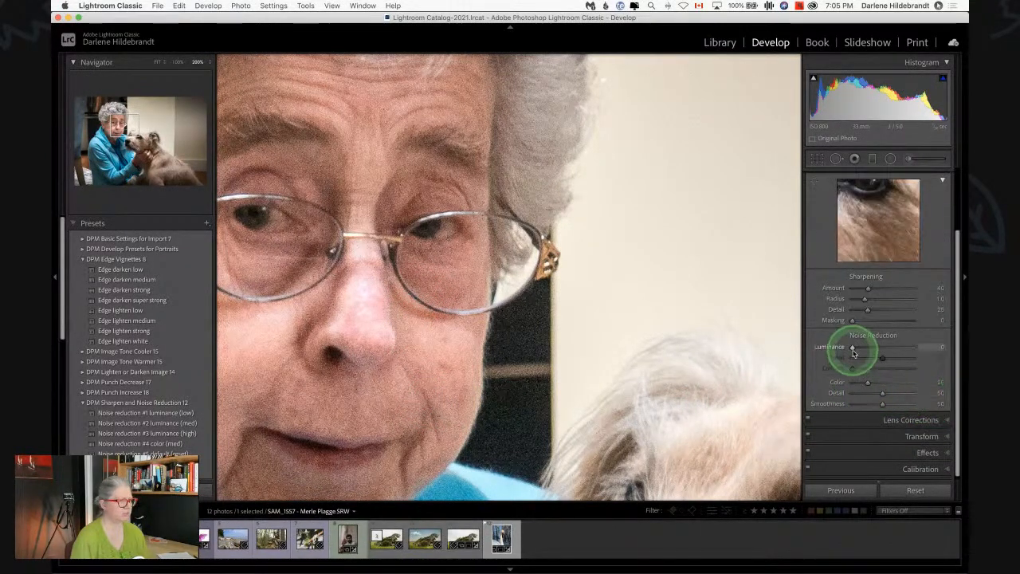
pyautogui.click(94, 340)
pyautogui.click(114, 414)
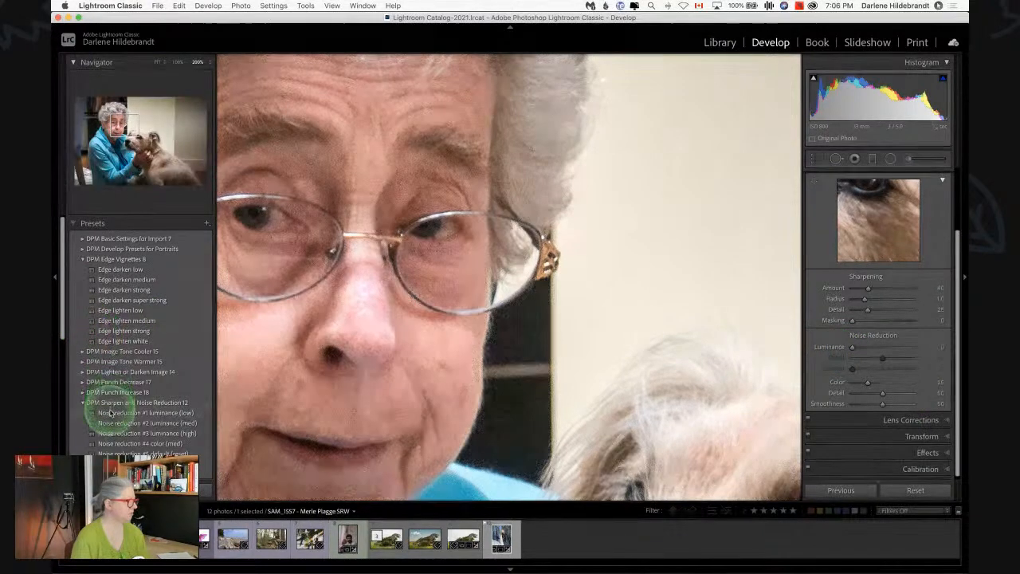
pyautogui.scroll(-5, 119, 418)
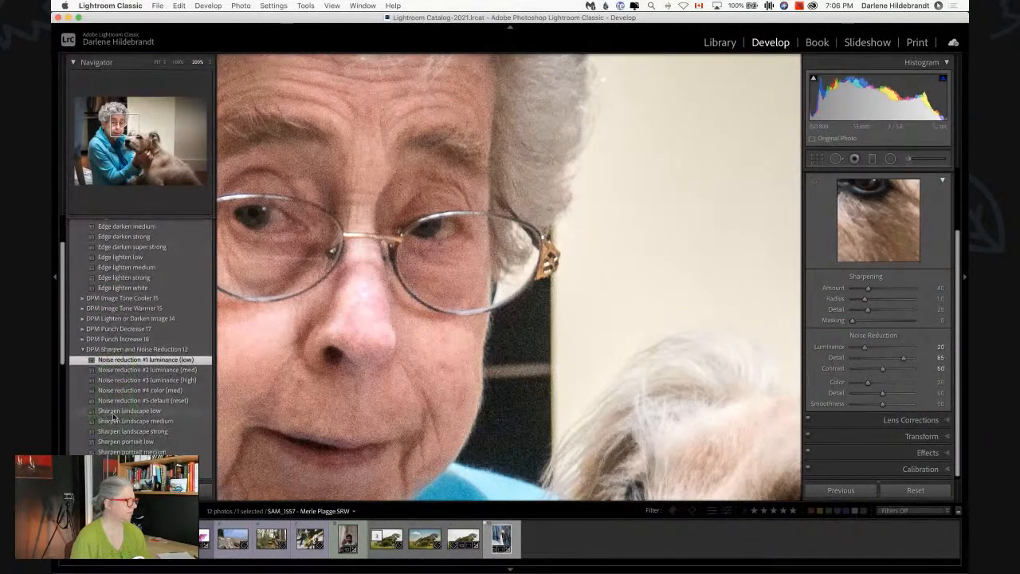
pyautogui.click(133, 423)
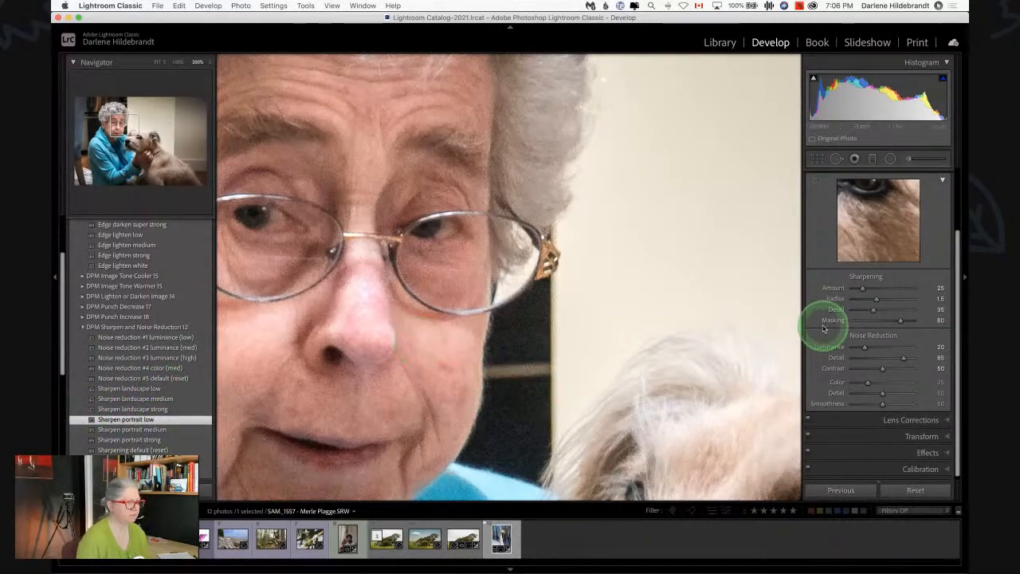
# Step: Set the noise reduction Luminance to 28, the sharpening Amount to 150 and the Masking to 0
pyautogui.moveTo(865, 350); pyautogui.dragTo(868, 351)
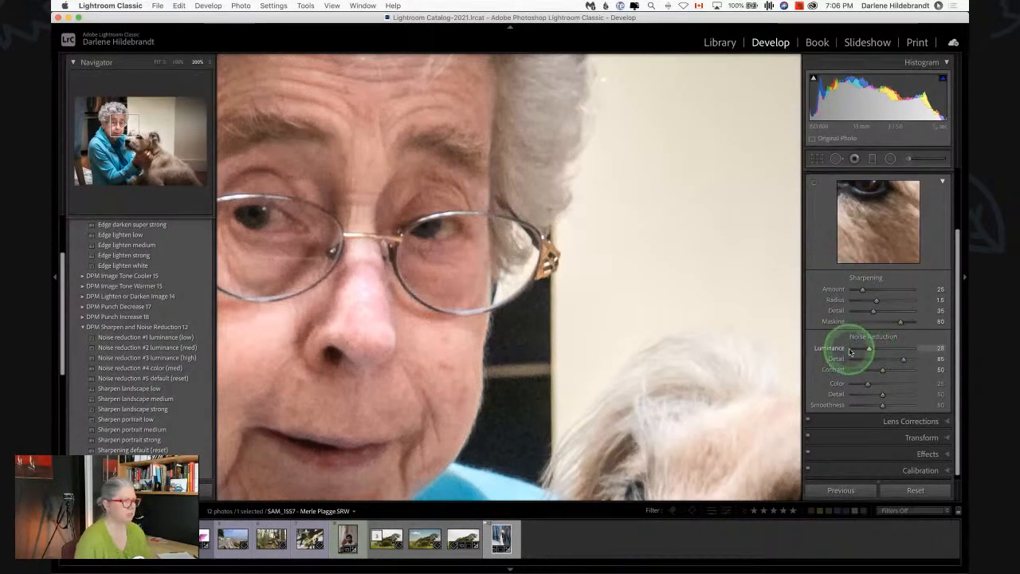
pyautogui.scroll(1, 847, 351)
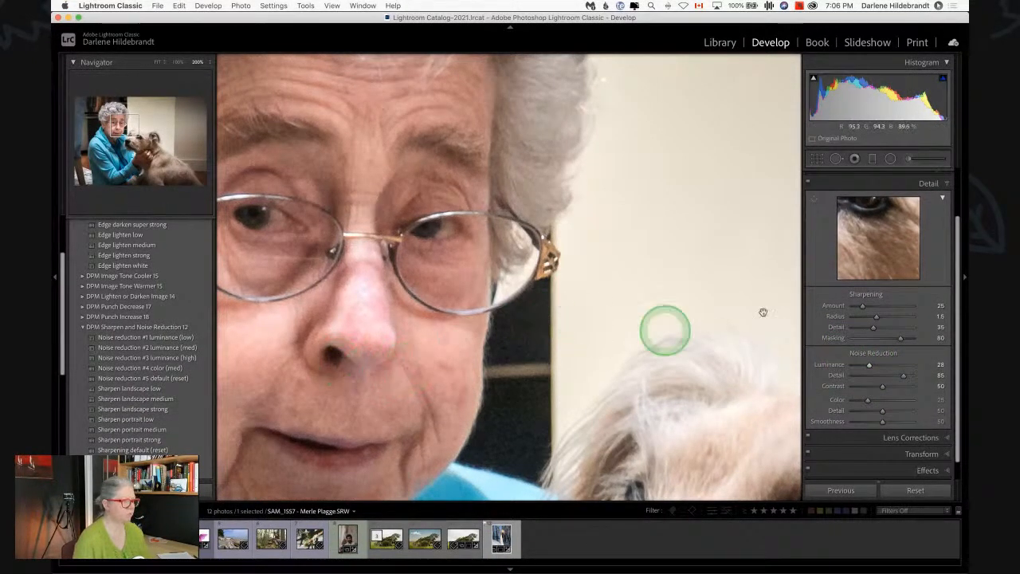
pyautogui.moveTo(861, 310); pyautogui.dragTo(913, 307)
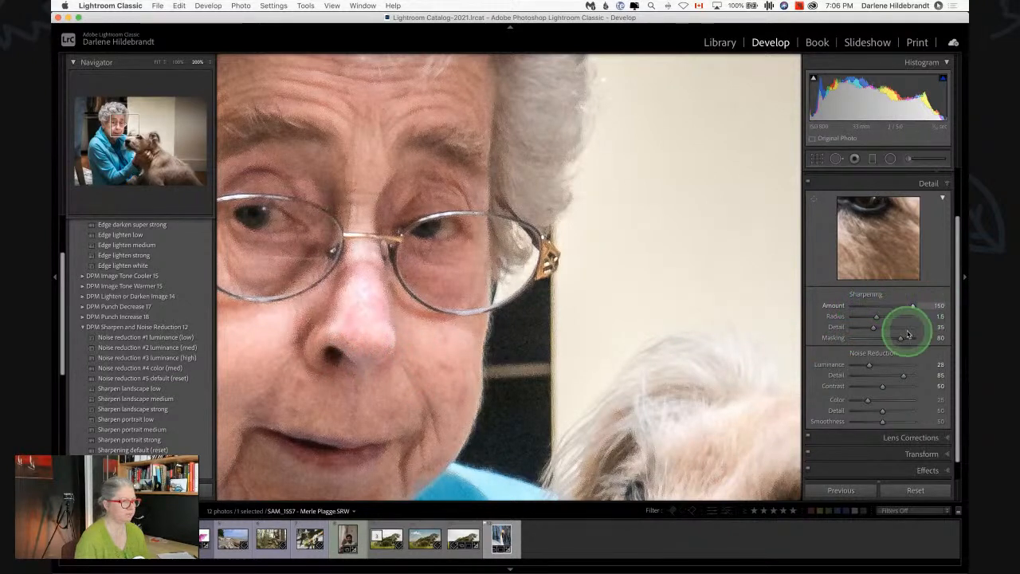
pyautogui.moveTo(901, 341); pyautogui.dragTo(827, 337)
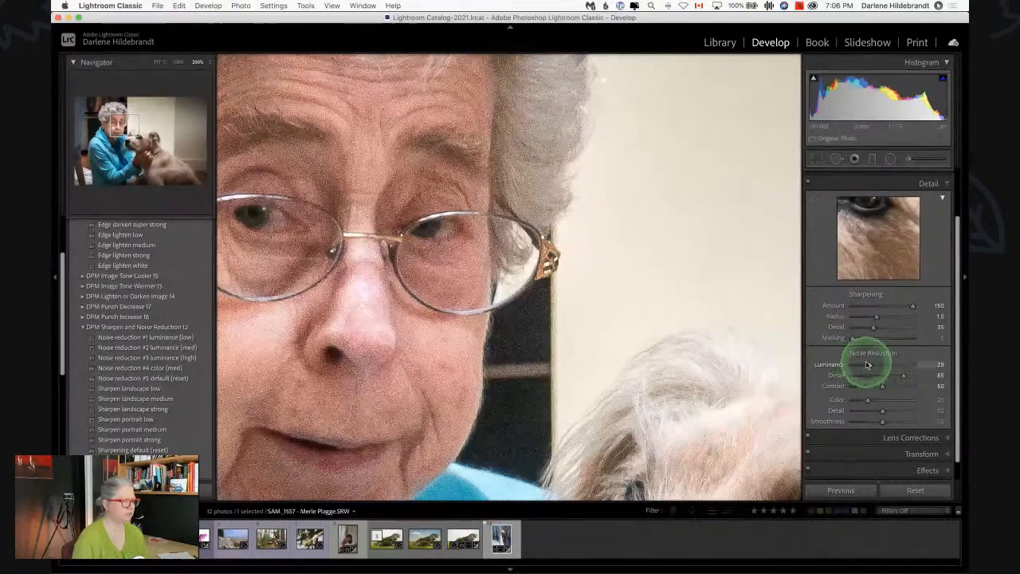
# Step: Try noise reduction Luminance 100 with sharpening Amount 0, followed by Luminance 85 with Amount 150
pyautogui.moveTo(870, 366); pyautogui.dragTo(945, 358)
pyautogui.moveTo(911, 304); pyautogui.dragTo(826, 307)
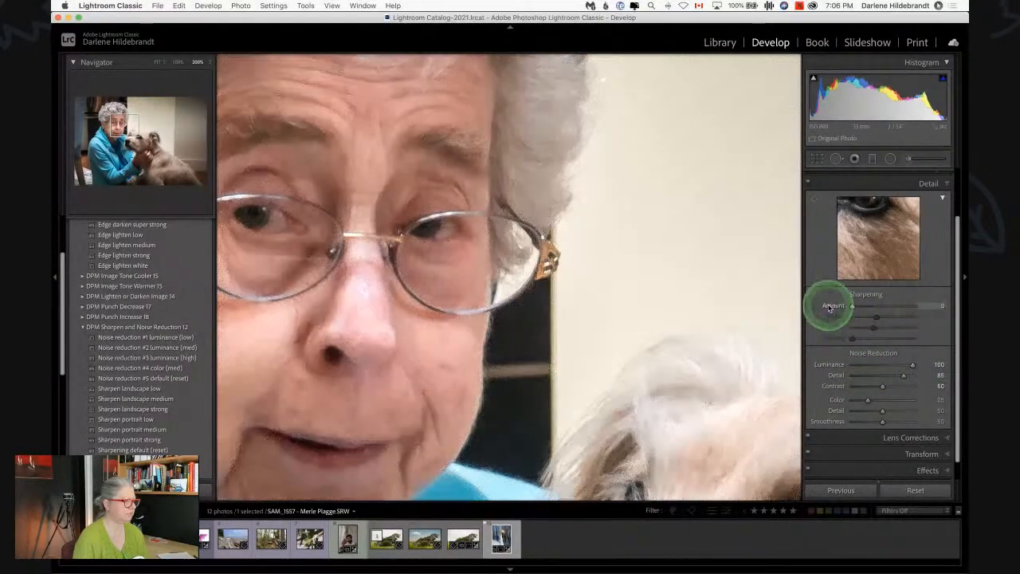
pyautogui.moveTo(913, 364); pyautogui.dragTo(808, 362)
pyautogui.moveTo(913, 364)
pyautogui.mouseDown()
pyautogui.moveTo(724, 365)
pyautogui.moveTo(919, 378)
pyautogui.moveTo(884, 367)
pyautogui.moveTo(901, 357)
pyautogui.mouseUp()
pyautogui.moveTo(852, 305); pyautogui.dragTo(920, 313)
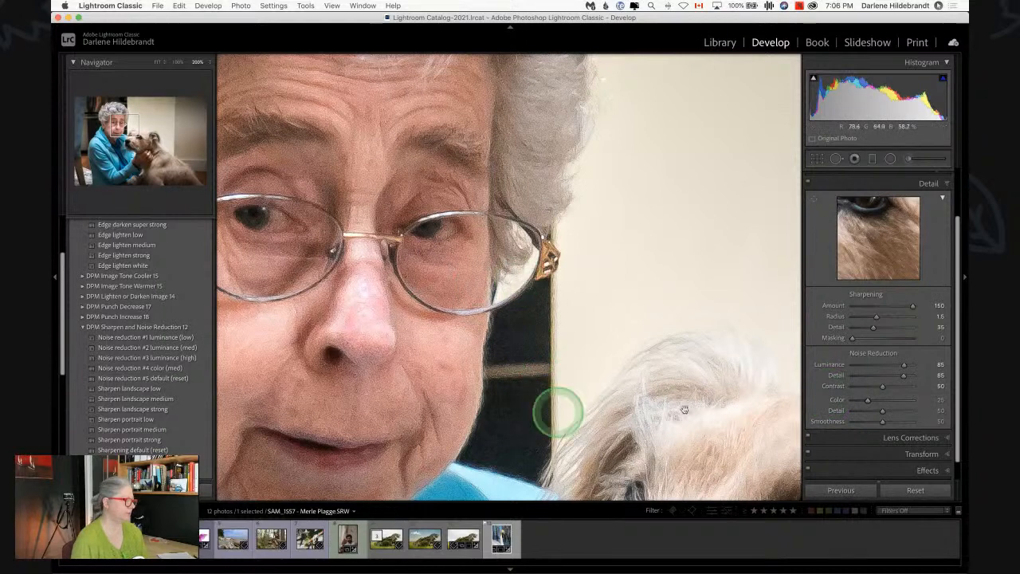
# Step: Set noise reduction Luminance to 43, sharpening Amount to 126 and, using the mask preview, Masking to 70
pyautogui.moveTo(905, 368); pyautogui.dragTo(878, 364)
pyautogui.moveTo(913, 307)
pyautogui.mouseDown()
pyautogui.moveTo(864, 306)
pyautogui.moveTo(898, 308)
pyautogui.mouseUp()
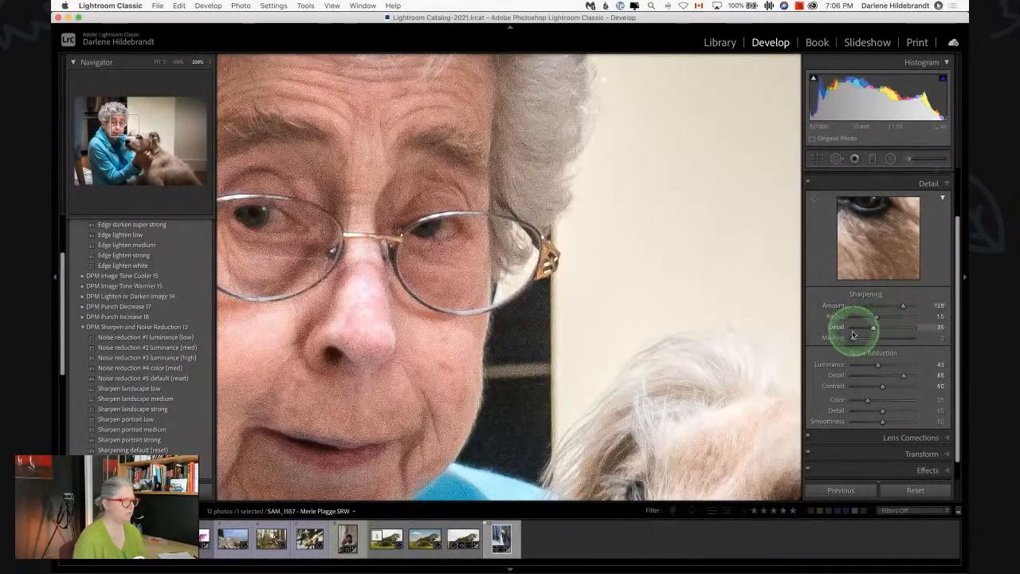
pyautogui.click(696, 300)
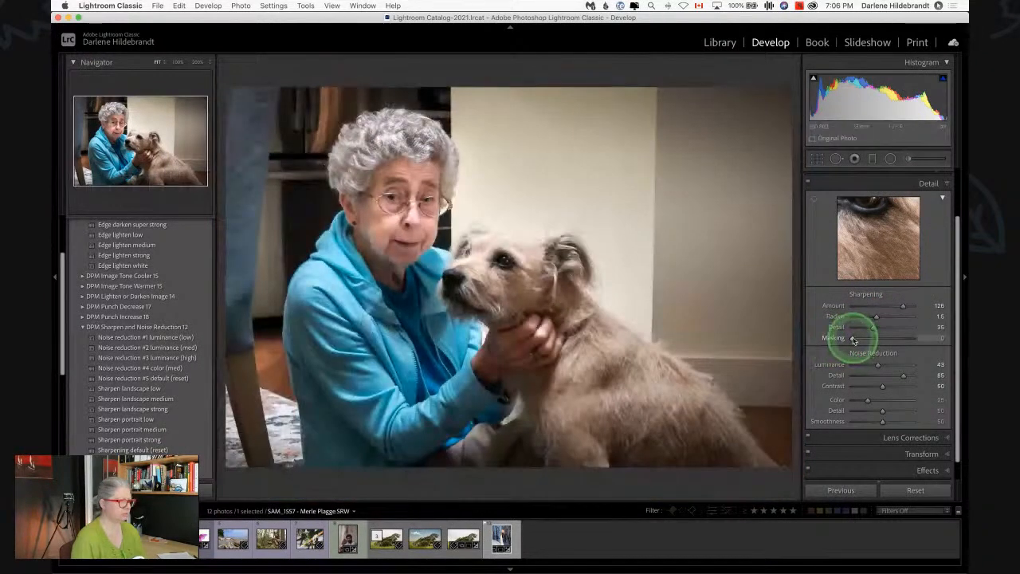
pyautogui.press('alt')
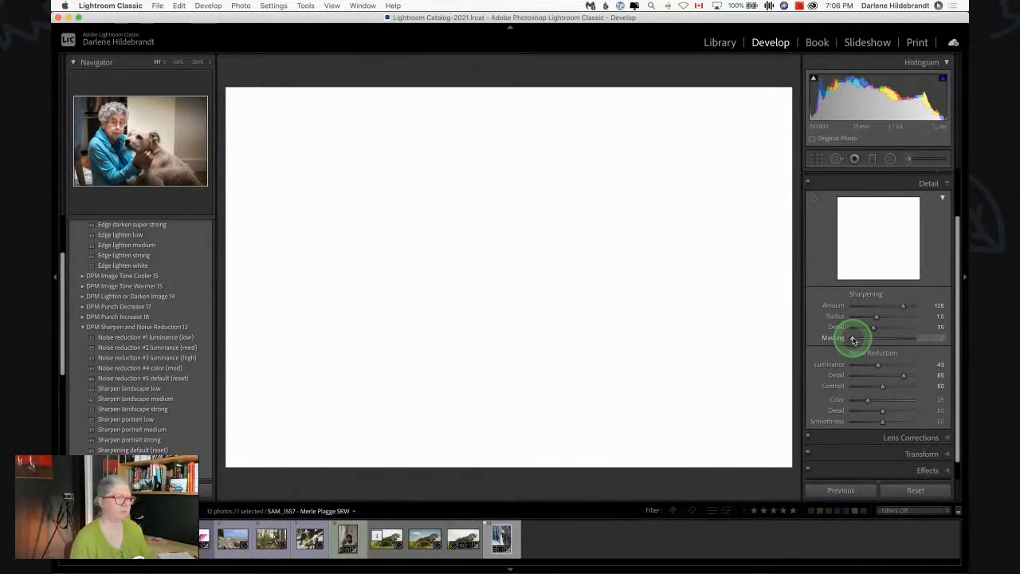
pyautogui.moveTo(854, 341); pyautogui.dragTo(896, 340)
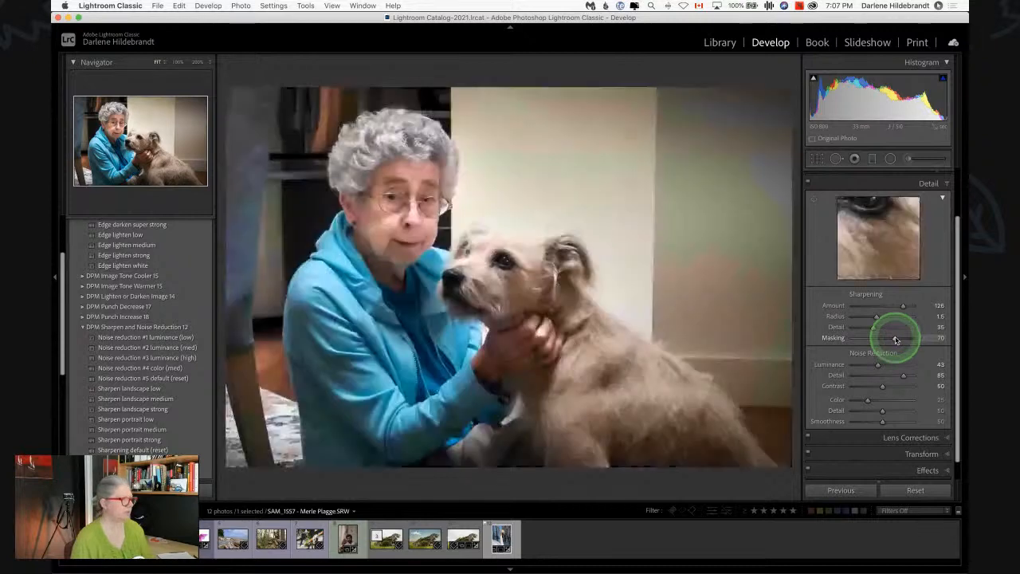
# Step: Set noise reduction Luminance to 37 and sharpening Amount to 63, and compare the face with the Detail adjustments off and on
pyautogui.click(452, 235)
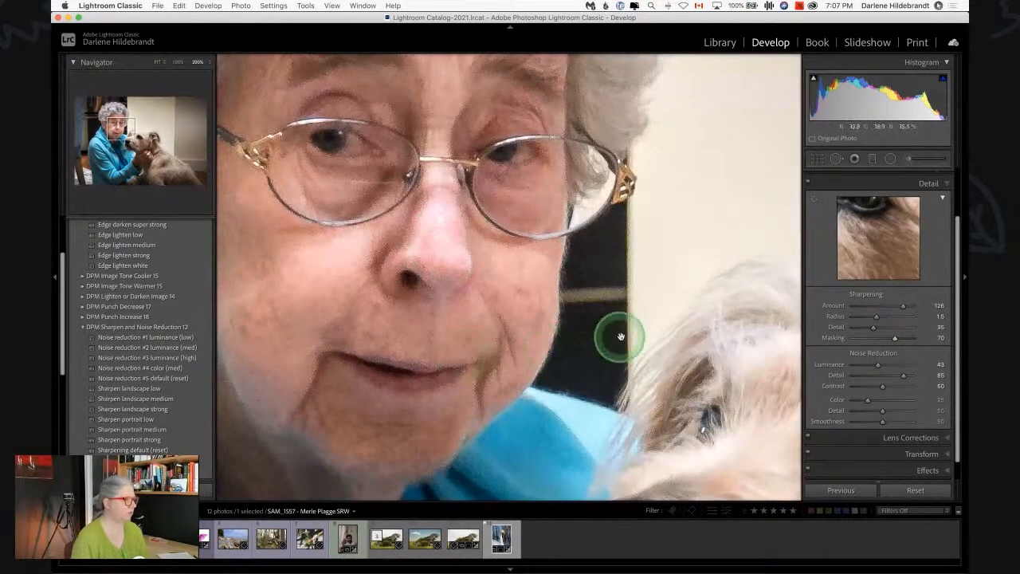
pyautogui.moveTo(879, 367); pyautogui.dragTo(876, 365)
pyautogui.moveTo(902, 307); pyautogui.dragTo(876, 306)
pyautogui.click(808, 183)
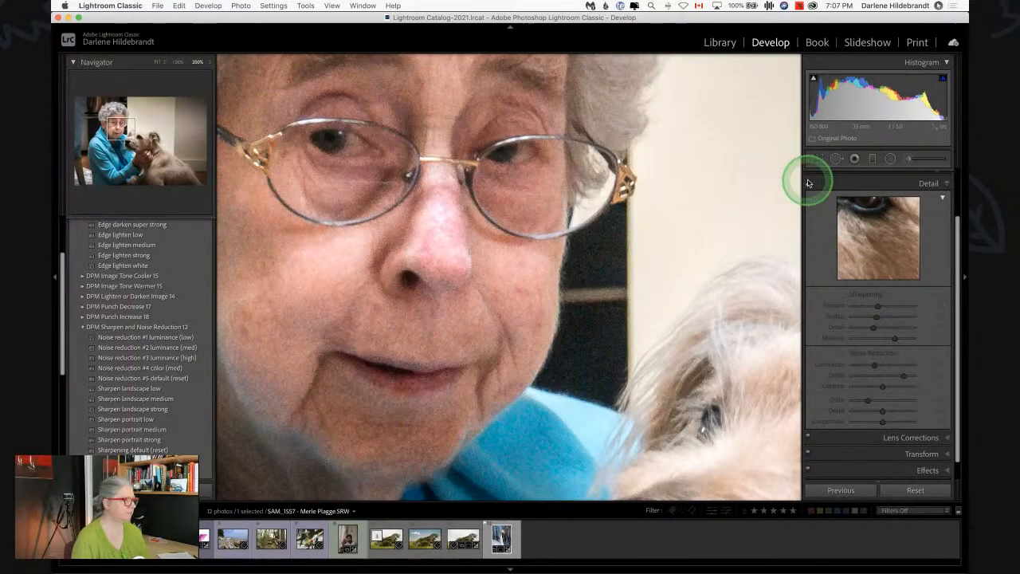
pyautogui.click(809, 184)
pyautogui.click(810, 185)
pyautogui.click(809, 185)
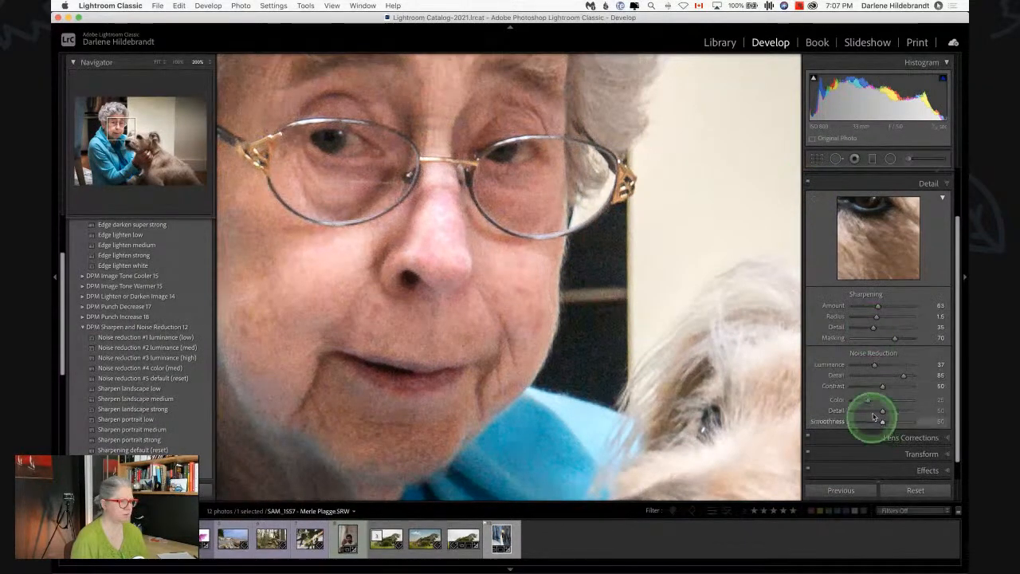
# Step: Set the noise reduction Color to 17 and the Luminance to 39
pyautogui.moveTo(869, 401); pyautogui.dragTo(862, 400)
pyautogui.moveTo(875, 366); pyautogui.dragTo(875, 366)
pyautogui.scroll(-1, 876, 367)
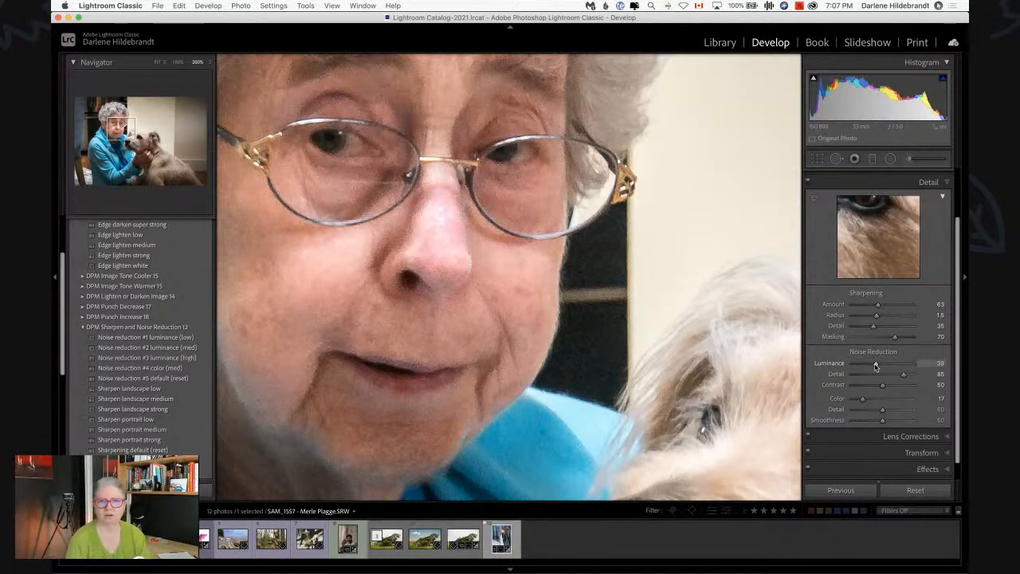
pyautogui.click(876, 365)
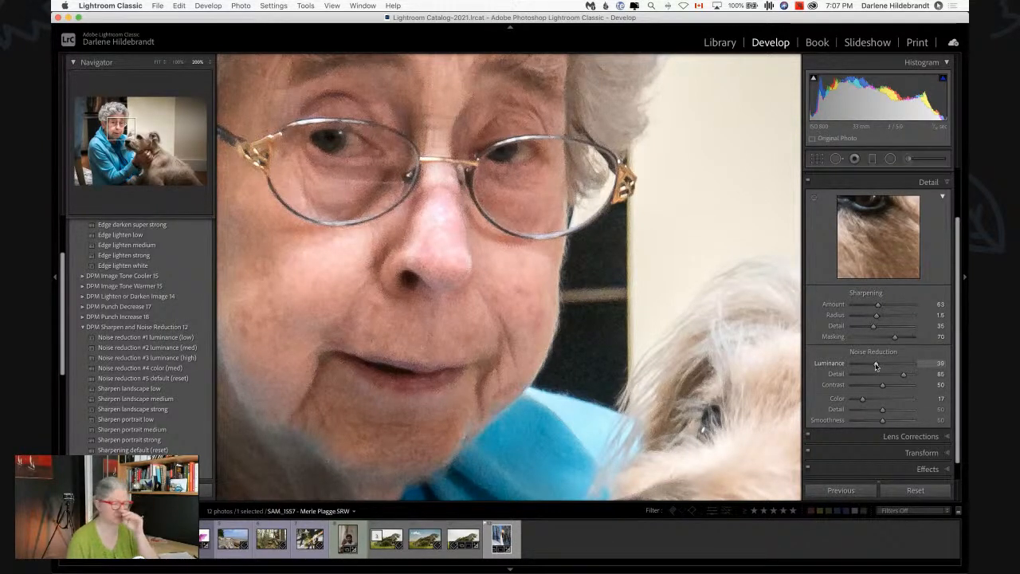
pyautogui.click(876, 364)
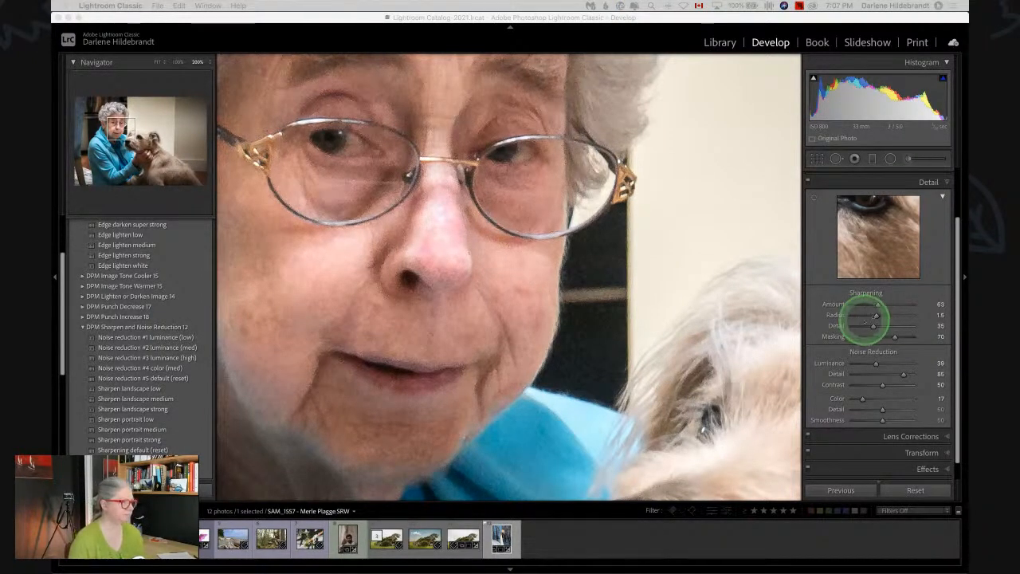
# Step: View the whole photo and show the Color Grading adjustments
pyautogui.click(815, 209)
pyautogui.click(581, 211)
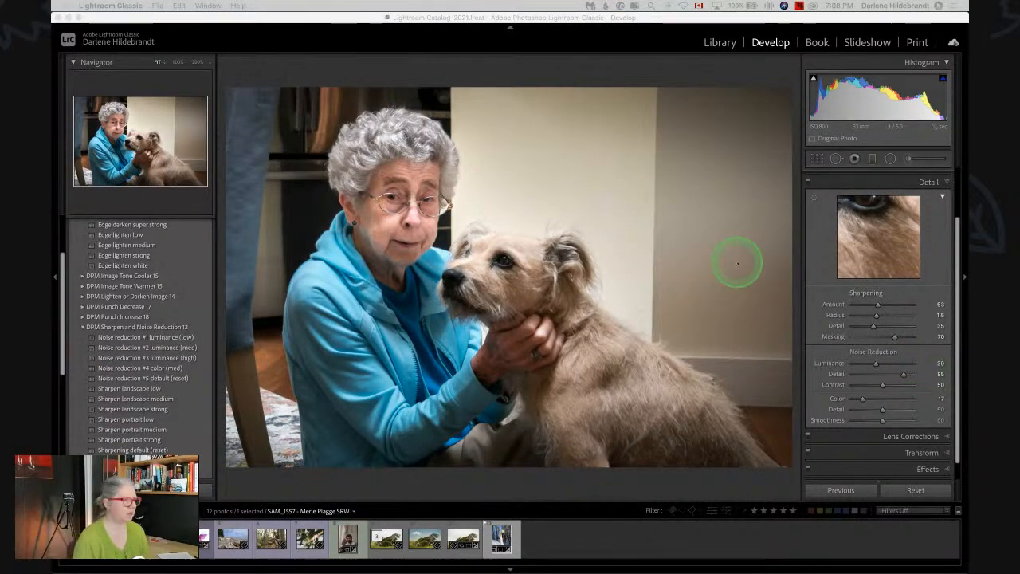
pyautogui.click(809, 246)
pyautogui.scroll(3, 810, 246)
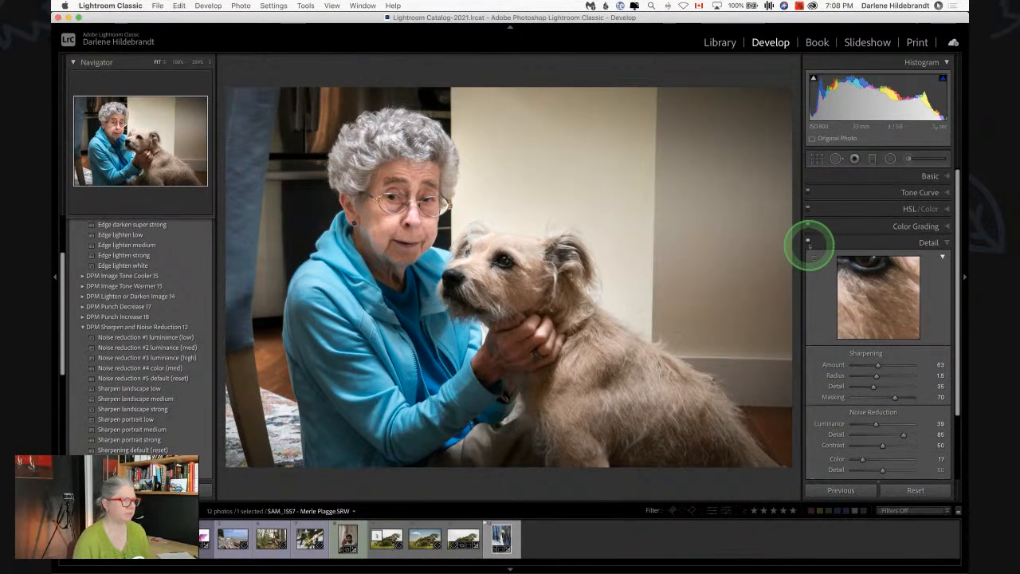
pyautogui.click(847, 228)
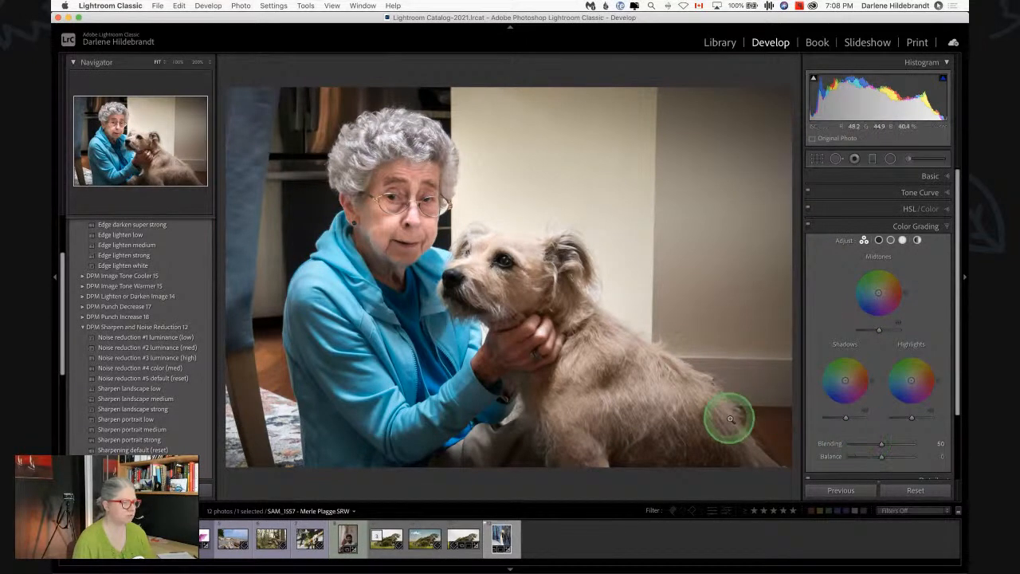
# Step: Turn off the HSL adjustments while examining the skin colour of the woman's face
pyautogui.click(401, 236)
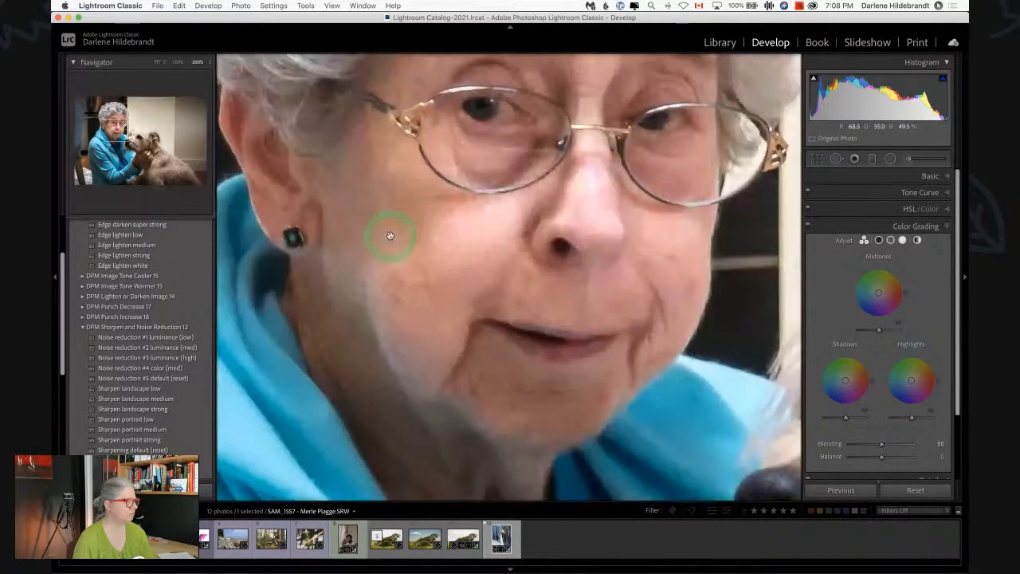
pyautogui.hscroll(2, 456, 200)
pyautogui.scroll(-1, 885, 325)
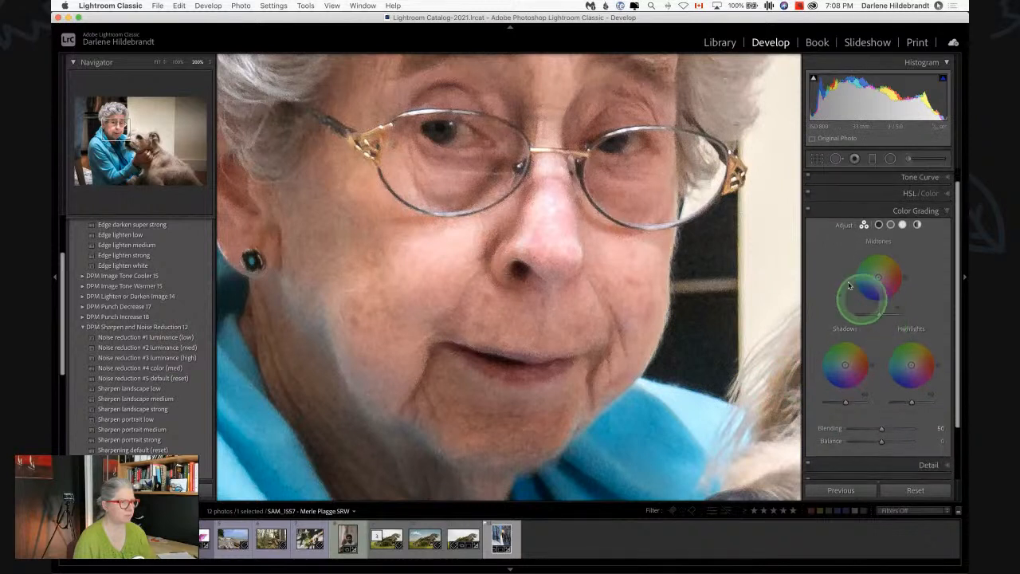
pyautogui.click(808, 193)
pyautogui.scroll(1, 841, 344)
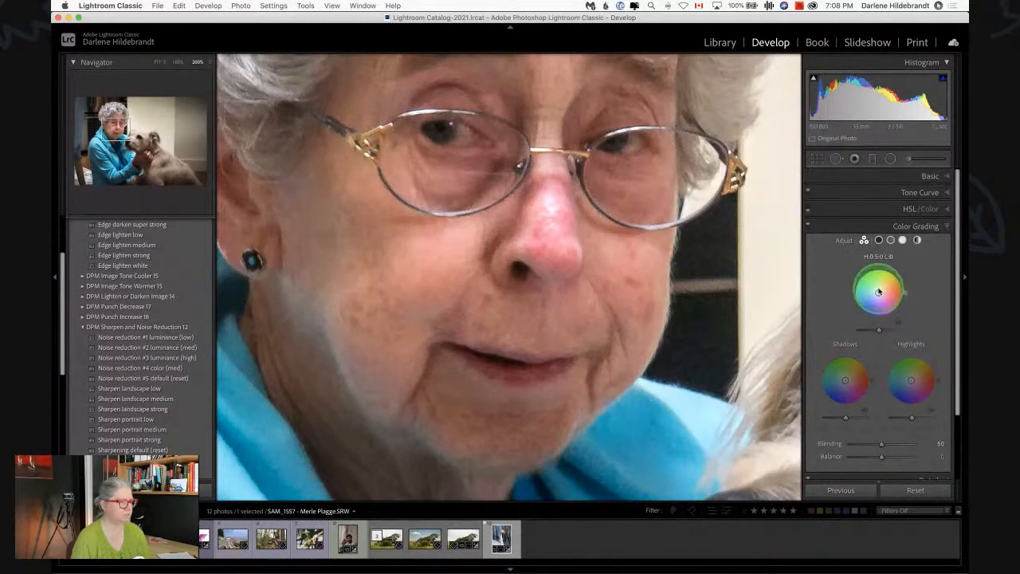
# Step: Shift the Color Grading midtones toward green and view the tint on the whole photo
pyautogui.moveTo(879, 292); pyautogui.dragTo(874, 280)
pyautogui.click(482, 235)
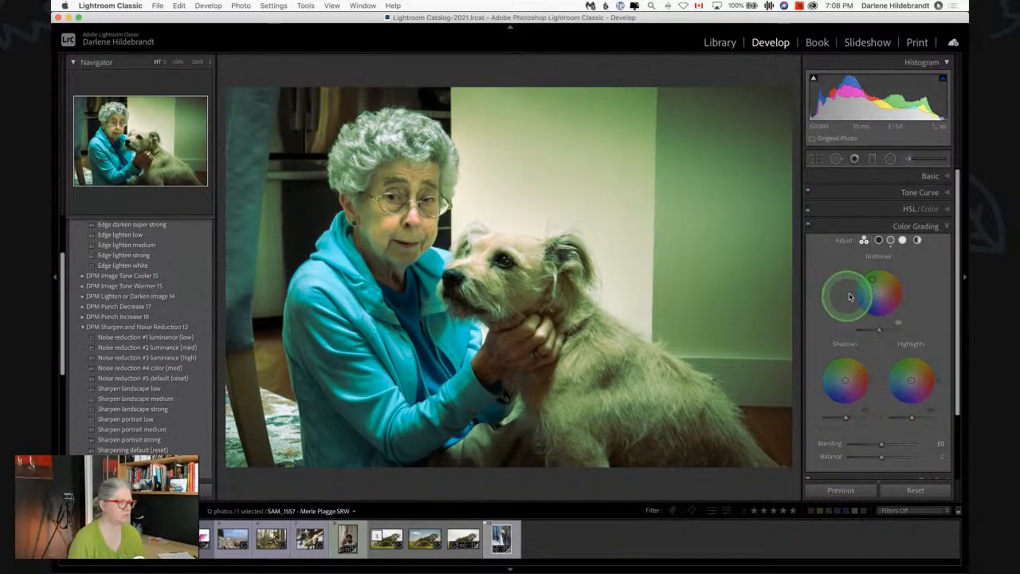
# Step: Switch off the color grading applied to the portrait of the woman and dog
pyautogui.click(807, 226)
pyautogui.click(808, 209)
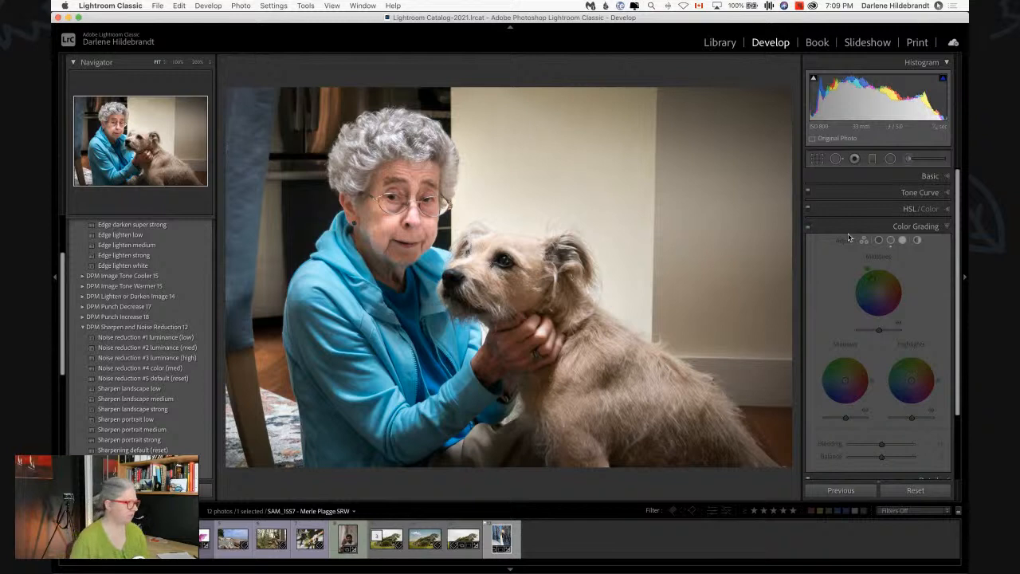
# Step: Create a virtual copy of the portrait and convert the copy to Black & White
pyautogui.press('super+apostrophe')
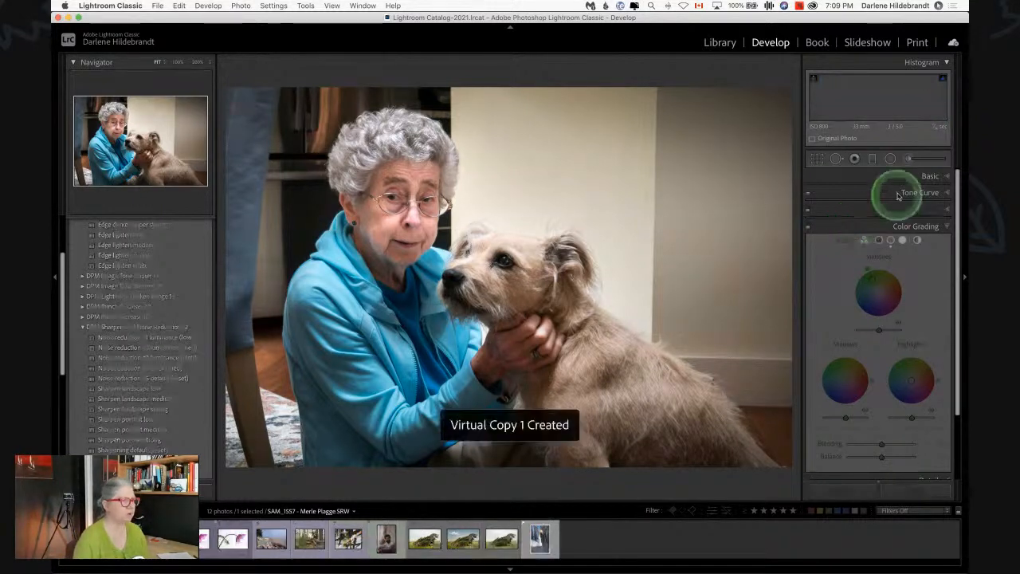
pyautogui.click(929, 176)
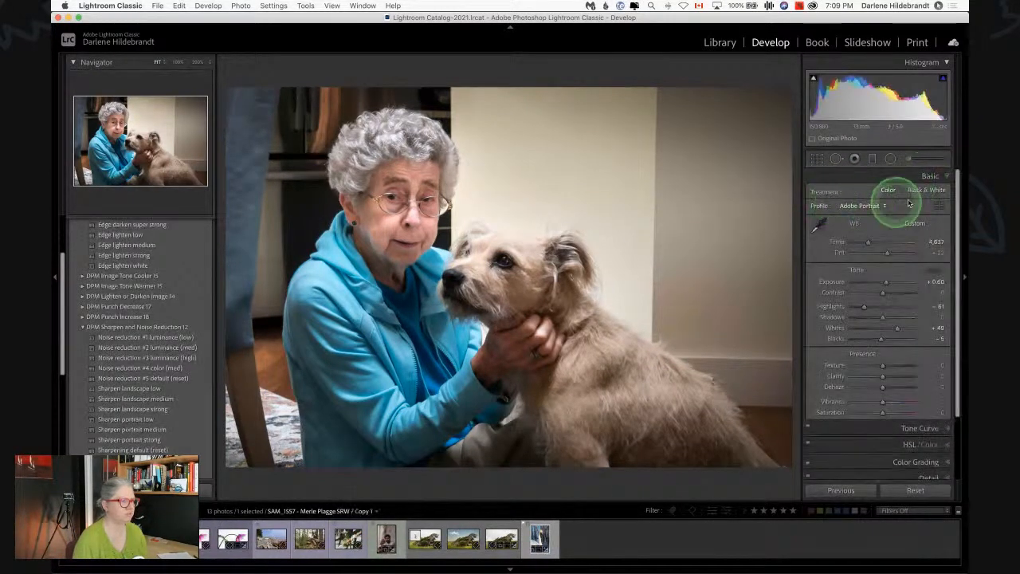
pyautogui.click(925, 191)
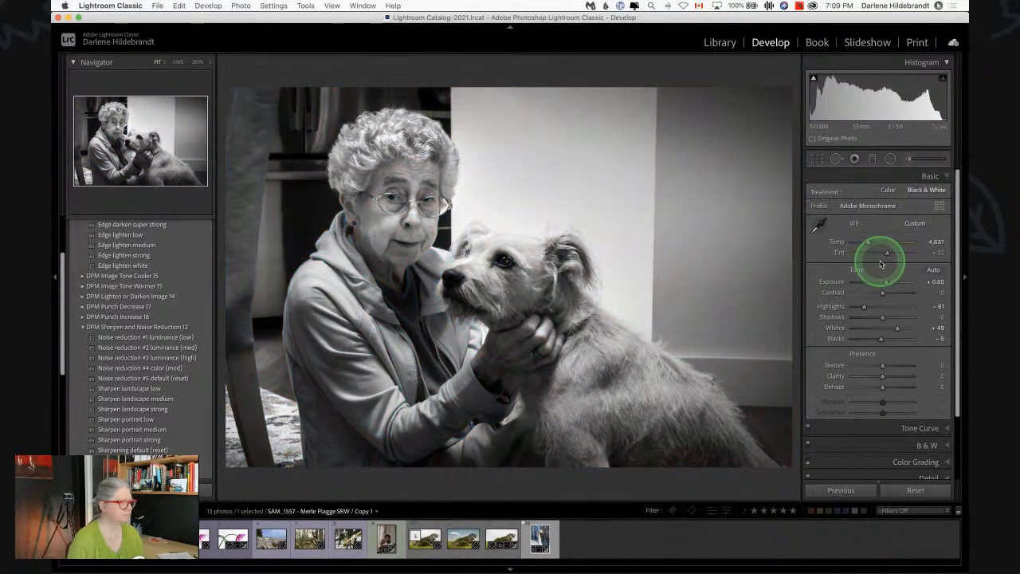
# Step: Re-enable color grading on the black-and-white copy and reset its midtones tint to neutral
pyautogui.click(908, 461)
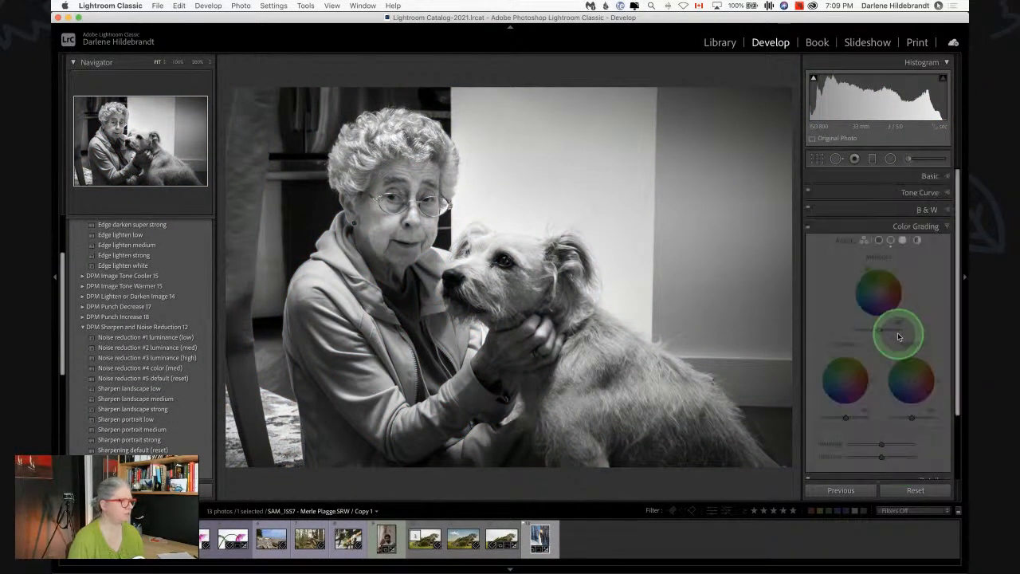
pyautogui.click(808, 219)
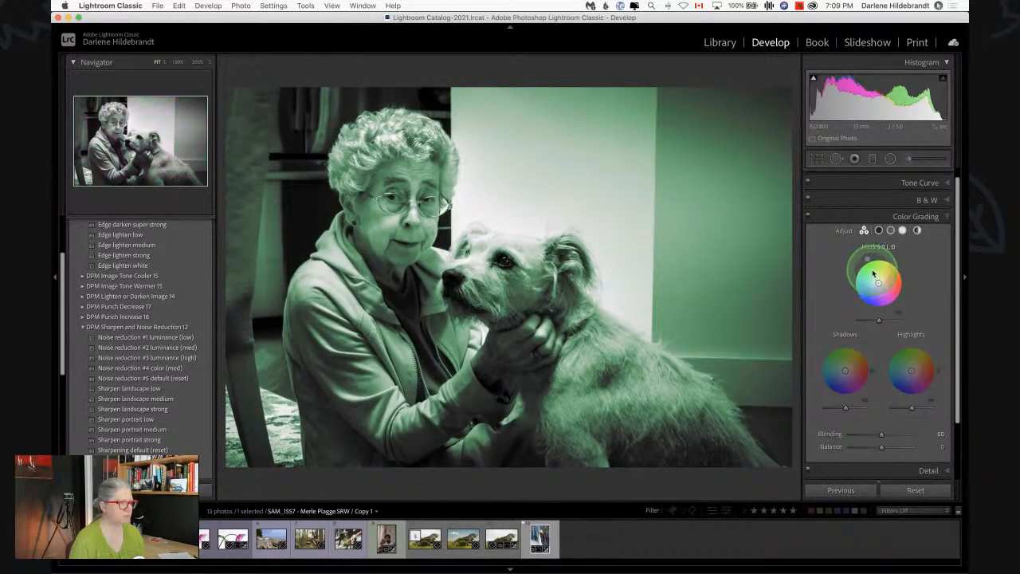
pyautogui.doubleClick(873, 273)
# Step: Tint the copy's shadows yellow at about hue 56, and try blue in the highlights before settling on a warm yellow
pyautogui.moveTo(872, 372); pyautogui.dragTo(852, 361)
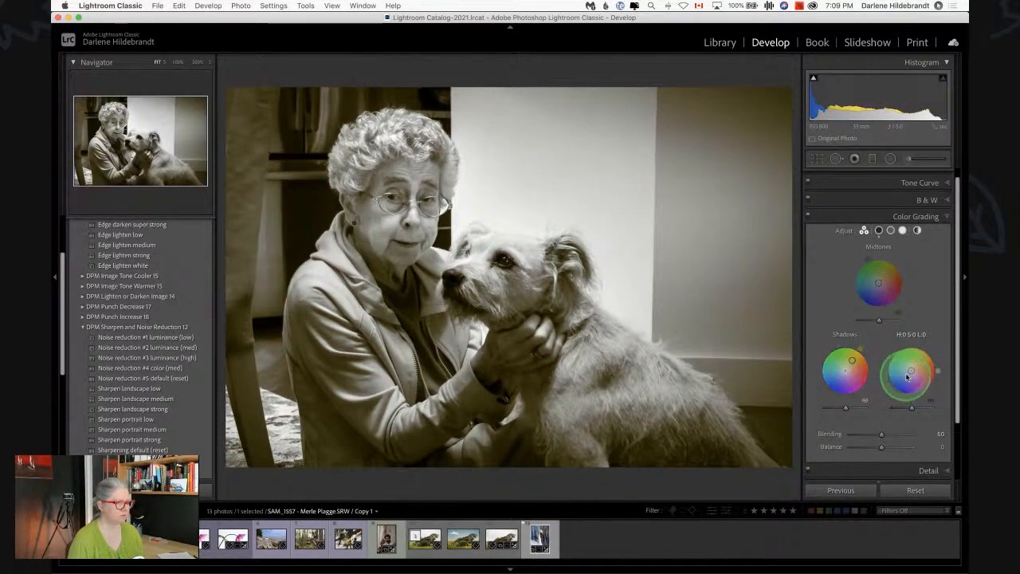
pyautogui.moveTo(906, 379)
pyautogui.mouseDown()
pyautogui.moveTo(898, 381)
pyautogui.moveTo(915, 381)
pyautogui.moveTo(906, 374)
pyautogui.mouseUp()
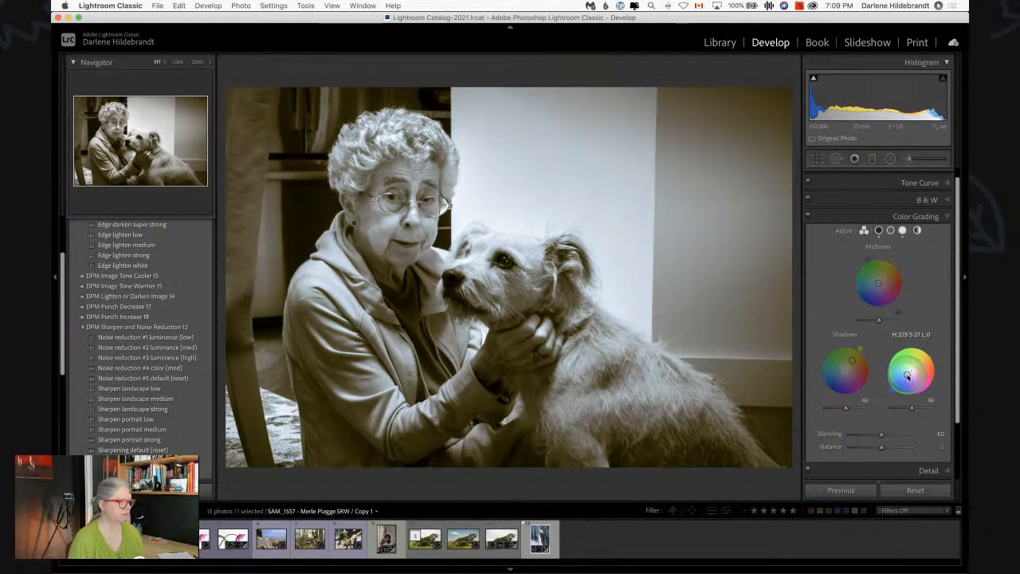
pyautogui.moveTo(904, 366)
pyautogui.mouseDown()
pyautogui.moveTo(926, 356)
pyautogui.moveTo(919, 370)
pyautogui.mouseUp()
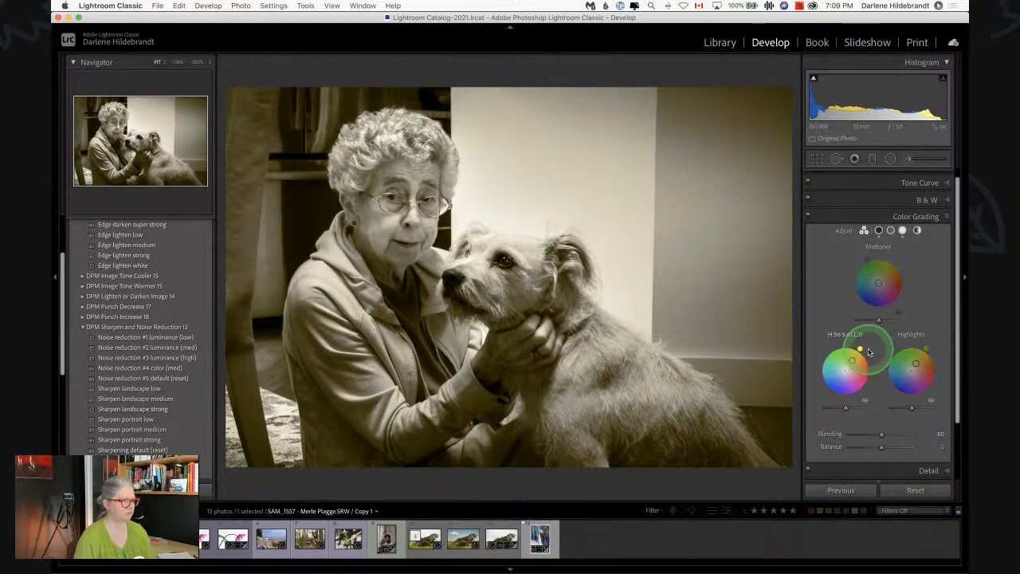
# Step: Shift the copy's shadow tint to blue and give the midtones a slight magenta tint, keeping the highlights yellow
pyautogui.moveTo(860, 348); pyautogui.dragTo(829, 391)
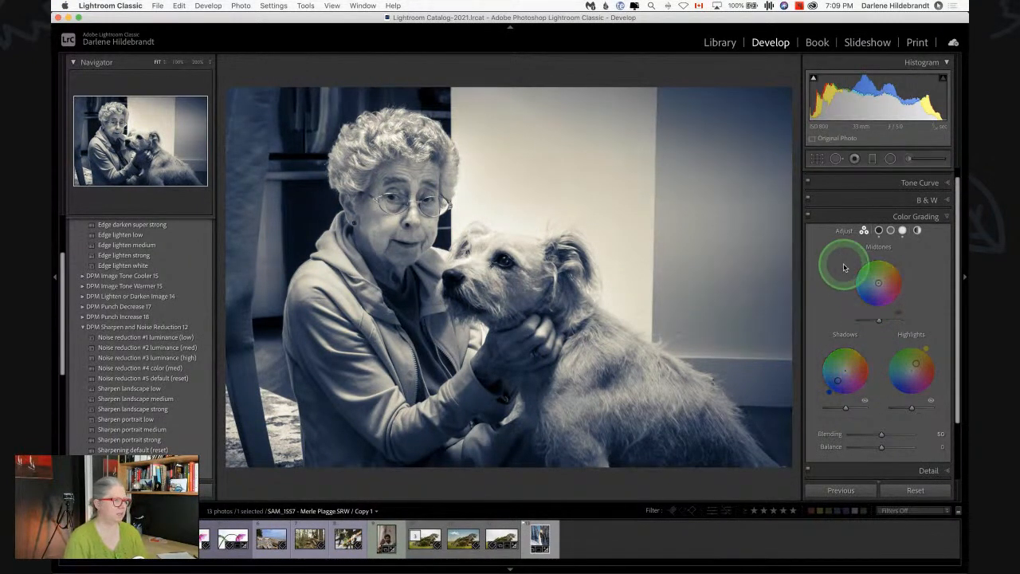
pyautogui.moveTo(879, 285); pyautogui.dragTo(883, 285)
pyautogui.moveTo(916, 364); pyautogui.dragTo(924, 351)
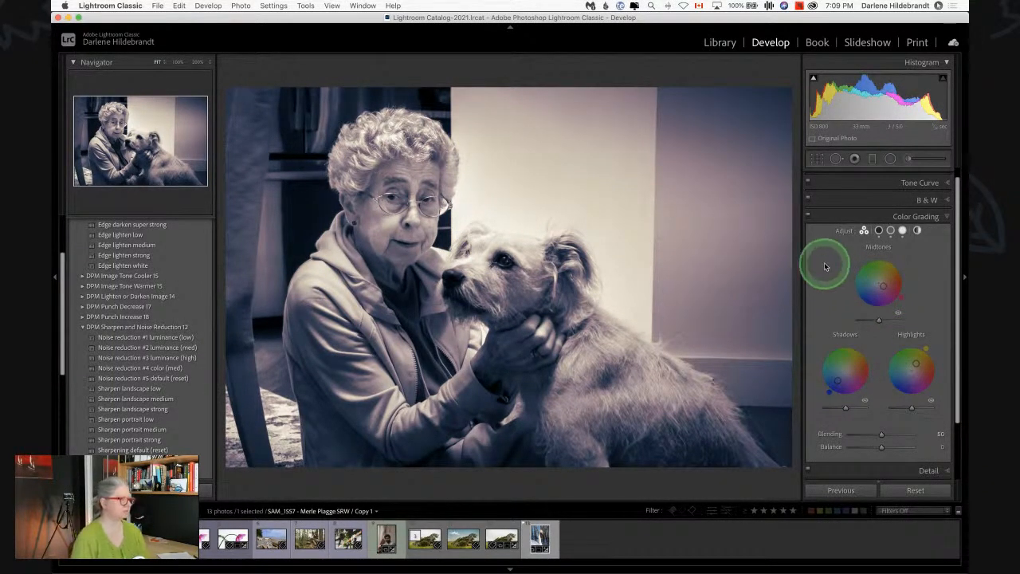
# Step: Compare the black-and-white copy with its color grading off and on
pyautogui.click(808, 215)
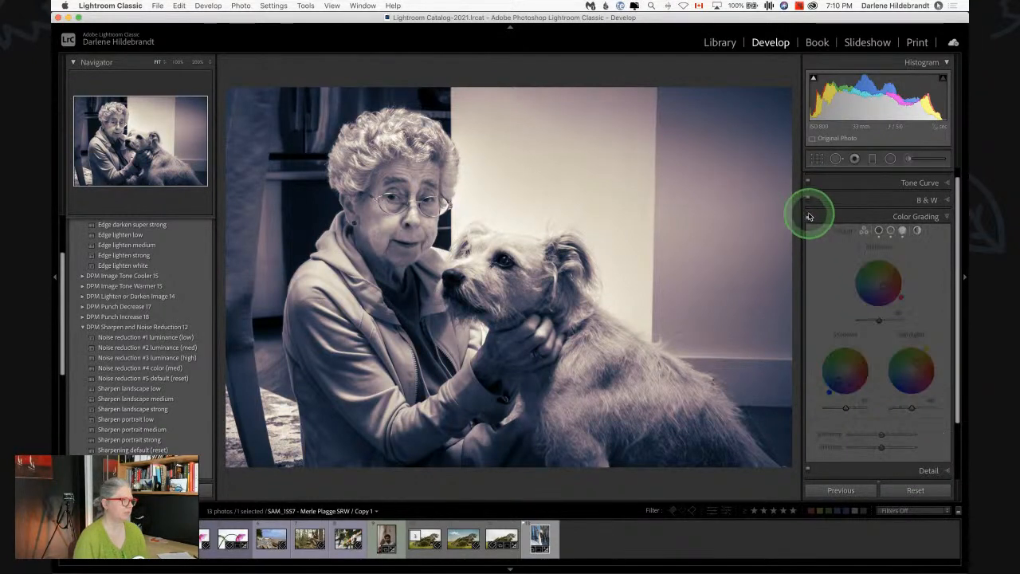
pyautogui.click(808, 215)
pyautogui.click(809, 215)
pyautogui.click(809, 215)
# Step: Return to the library grid and open the "for later" collection
pyautogui.press('g')
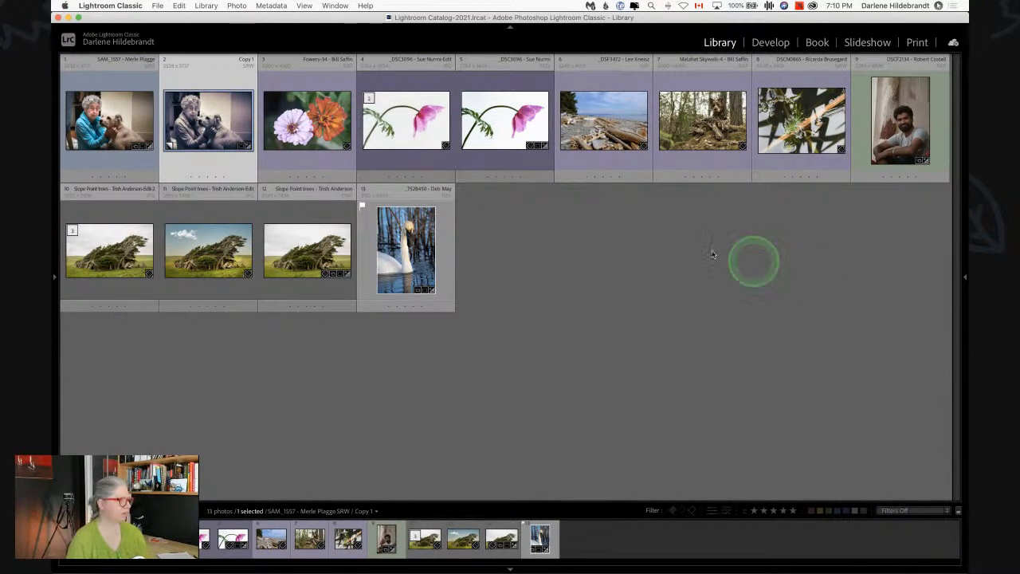
pyautogui.click(649, 278)
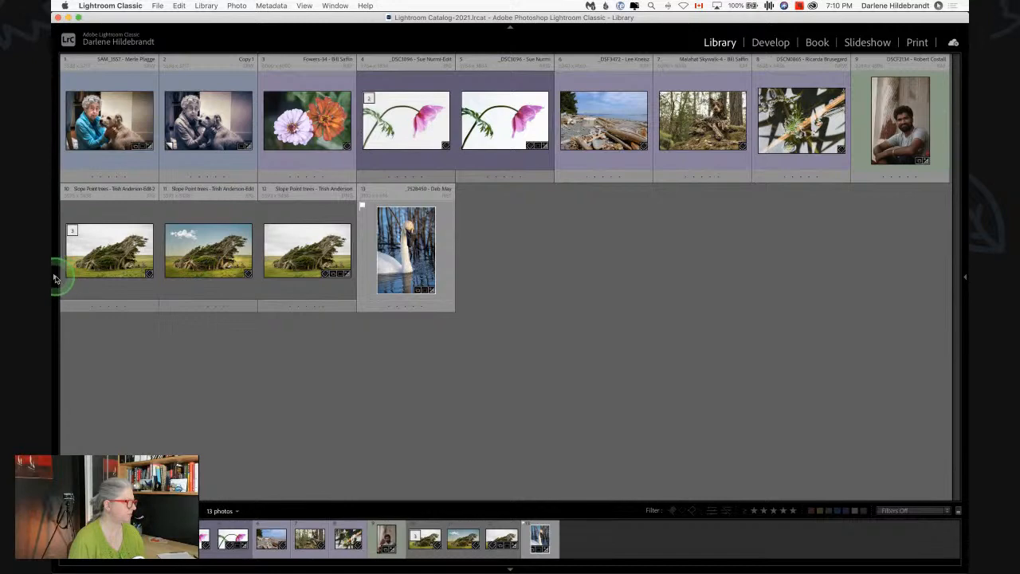
pyautogui.click(54, 278)
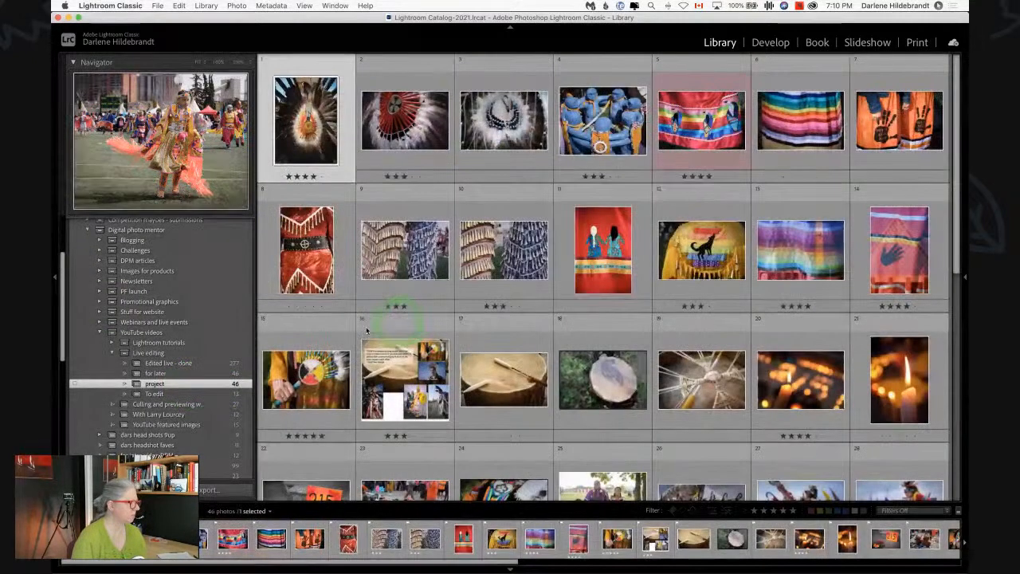
pyautogui.click(182, 374)
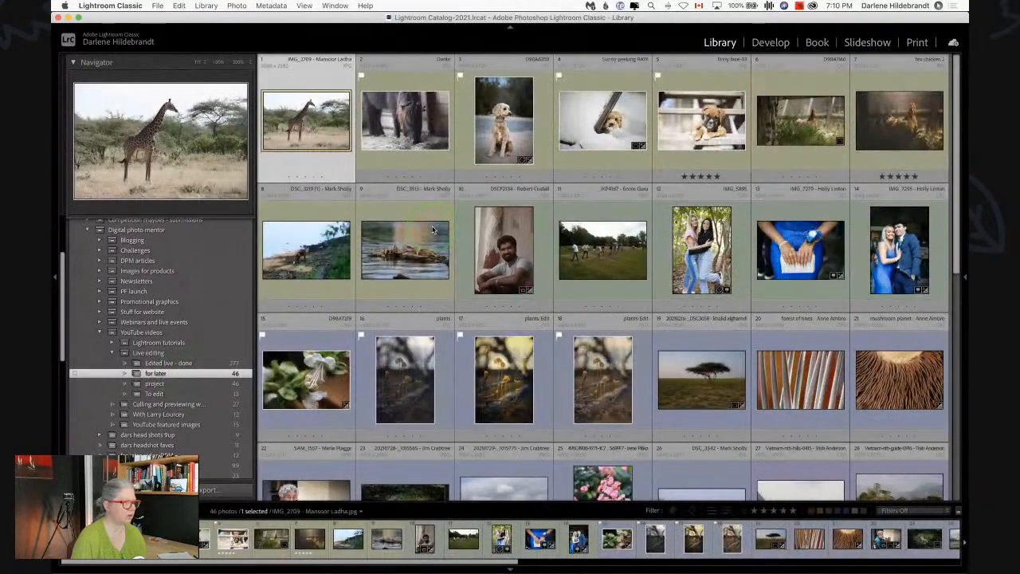
# Step: Find the photo of the couple in blue formal wear and open it for developing
pyautogui.scroll(-5, 433, 230)
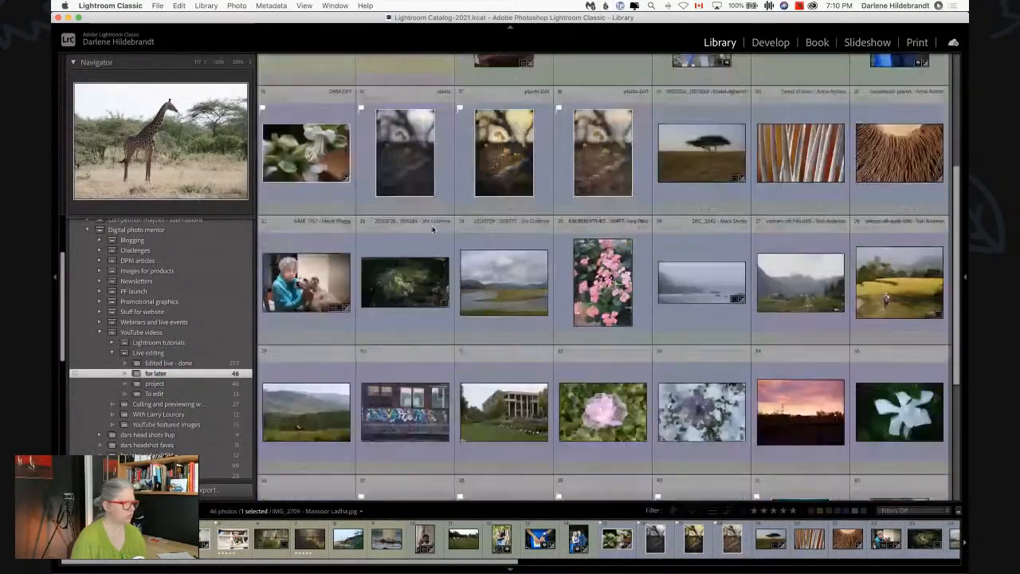
pyautogui.scroll(-5, 433, 230)
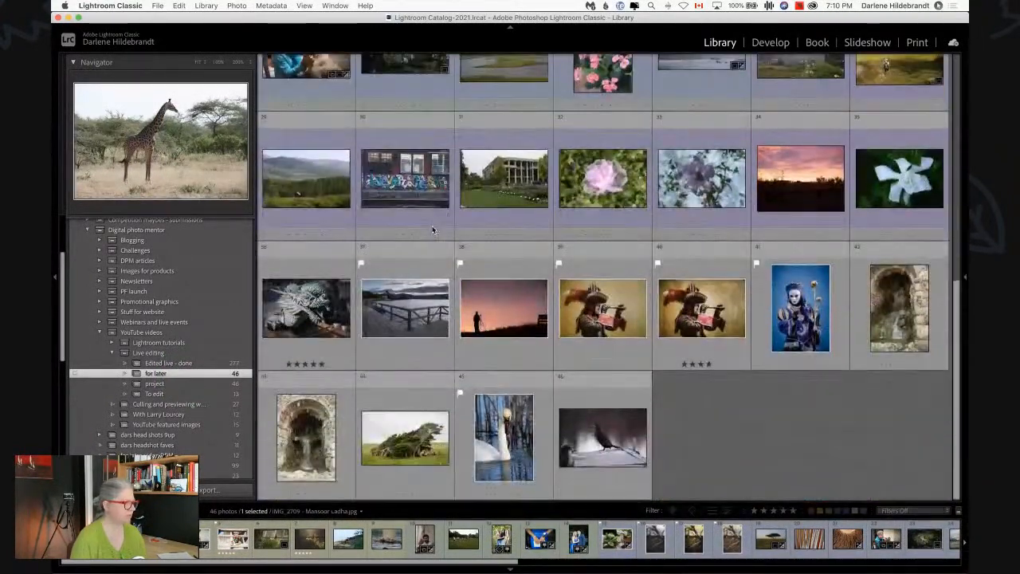
pyautogui.scroll(10, 433, 230)
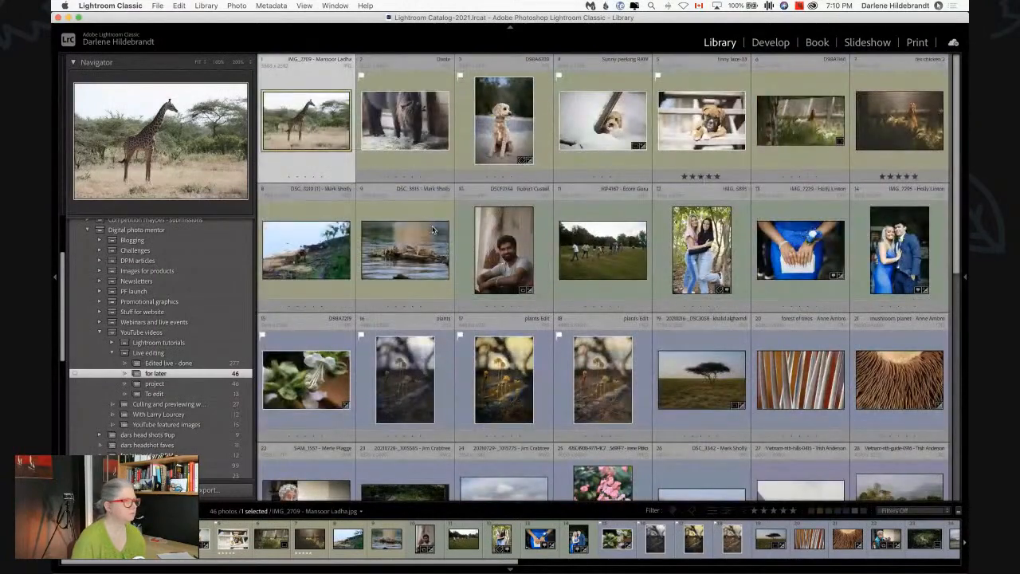
pyautogui.click(606, 225)
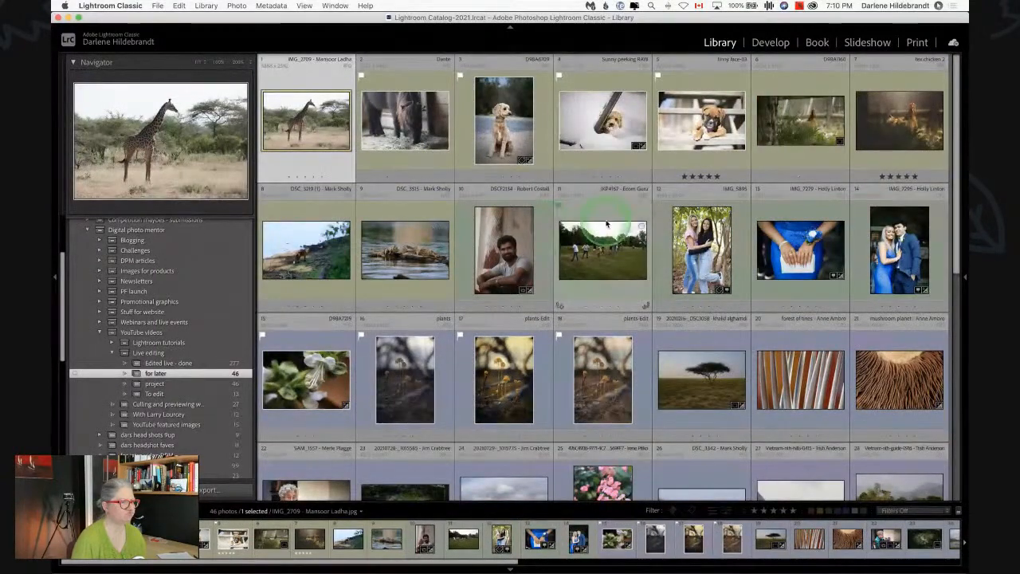
pyautogui.click(899, 239)
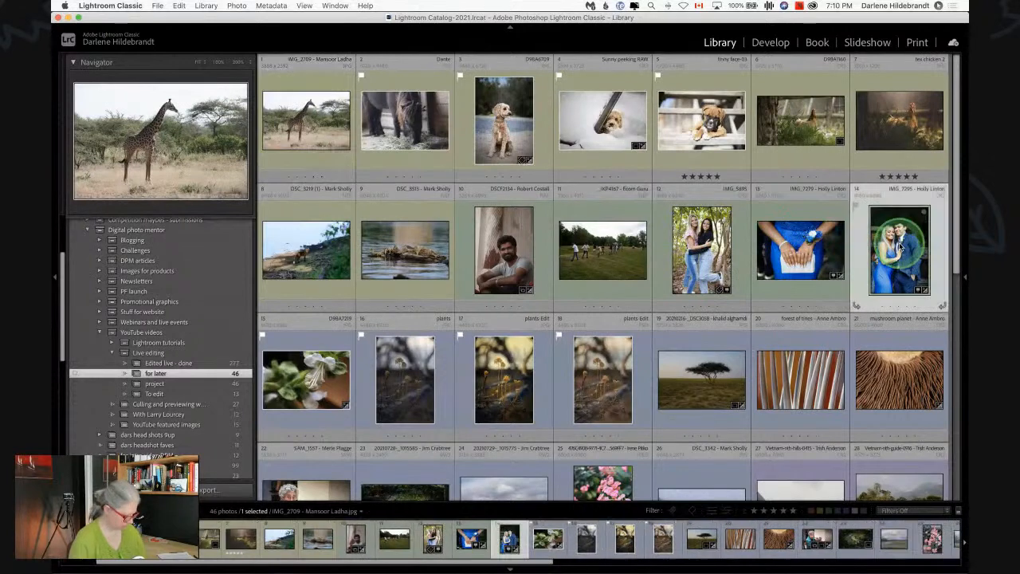
pyautogui.press('d')
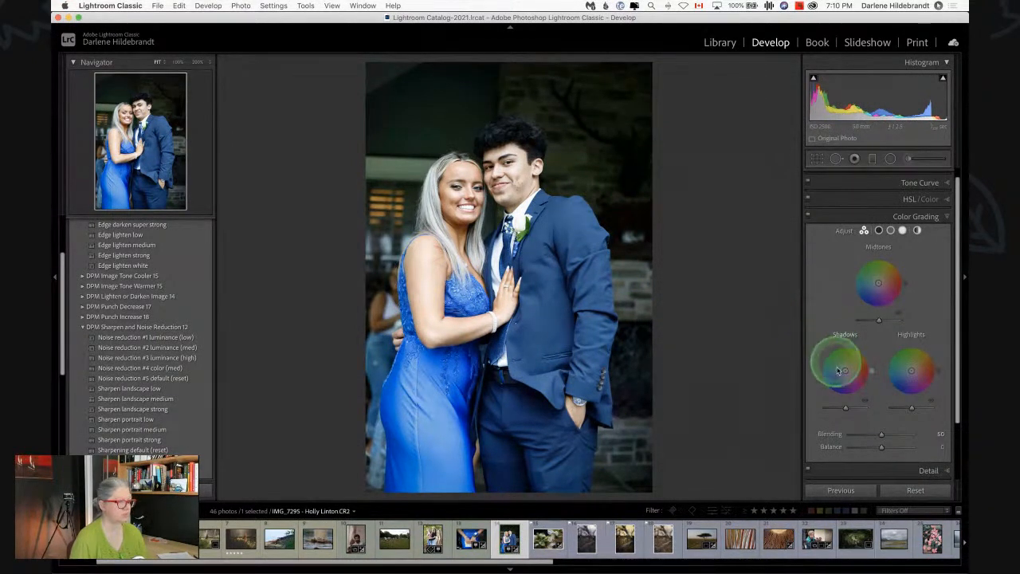
# Step: Warm the couple photo by tinting the shadows yellow and the midtones orange at about hue 41, saturation 27
pyautogui.moveTo(847, 372); pyautogui.dragTo(857, 341)
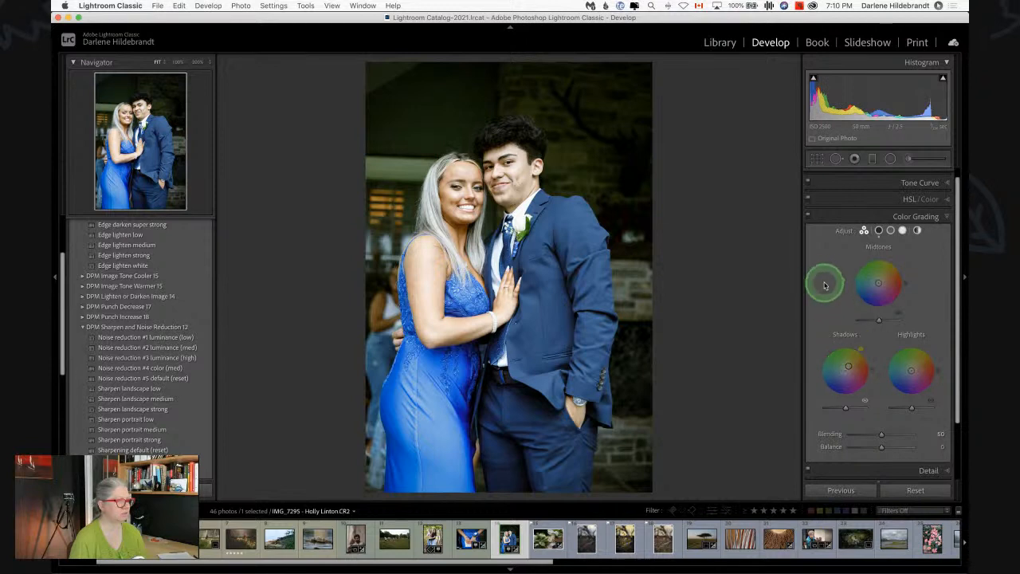
pyautogui.moveTo(904, 283); pyautogui.dragTo(895, 261)
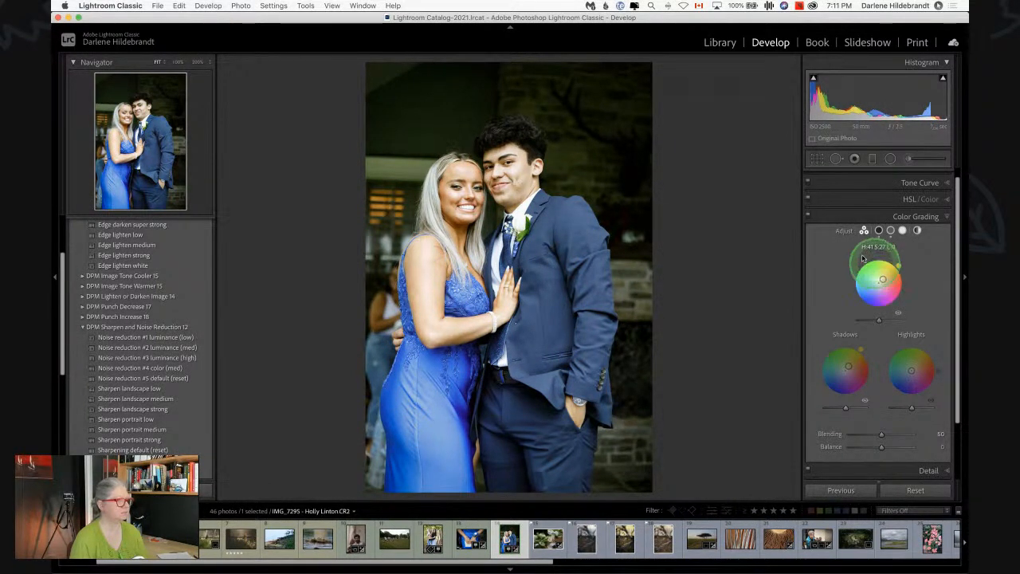
# Step: Compare the couple photo repeatedly with and without its color grading
pyautogui.click(808, 216)
pyautogui.click(808, 216)
pyautogui.click(809, 217)
pyautogui.click(809, 216)
pyautogui.click(808, 217)
pyautogui.click(808, 217)
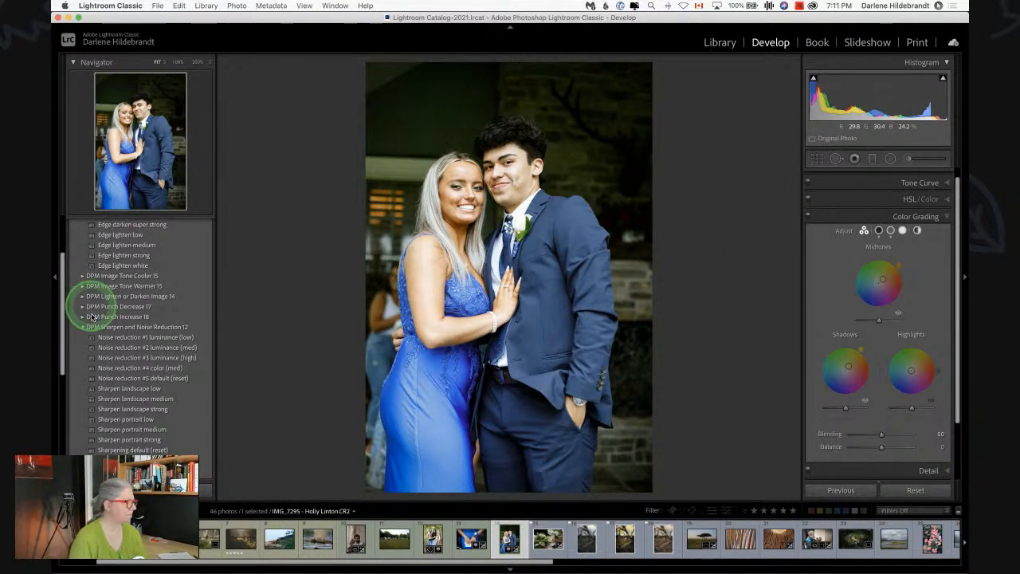
# Step: Open the color portrait of the woman and dog from the "To edit" collection for developing
pyautogui.press('g')
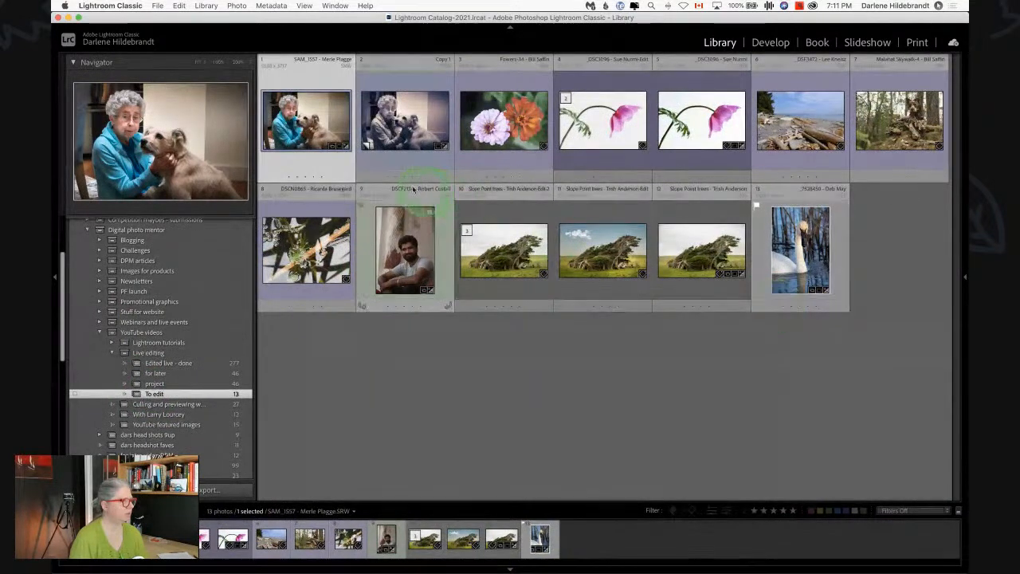
pyautogui.press('e')
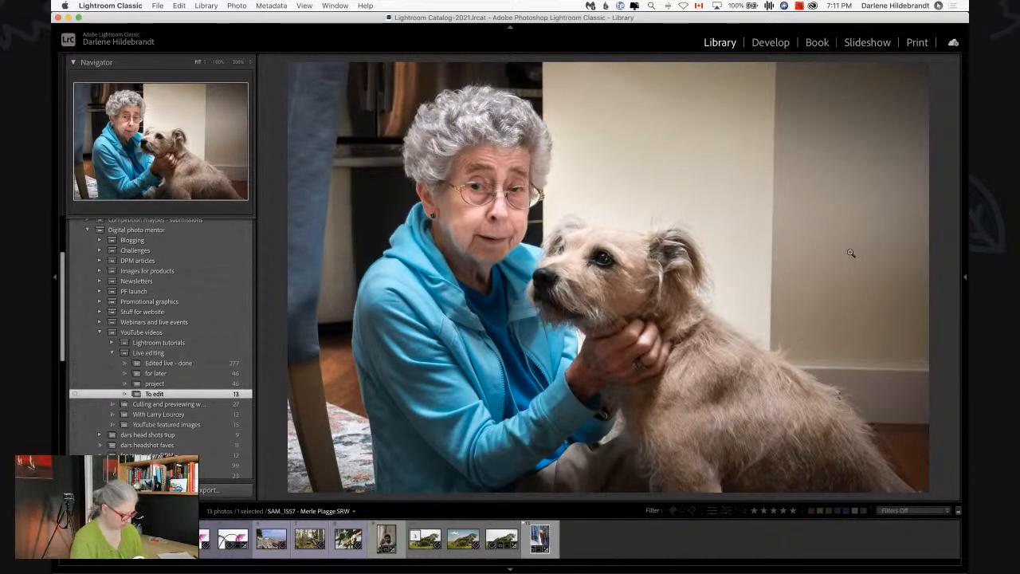
pyautogui.press('d')
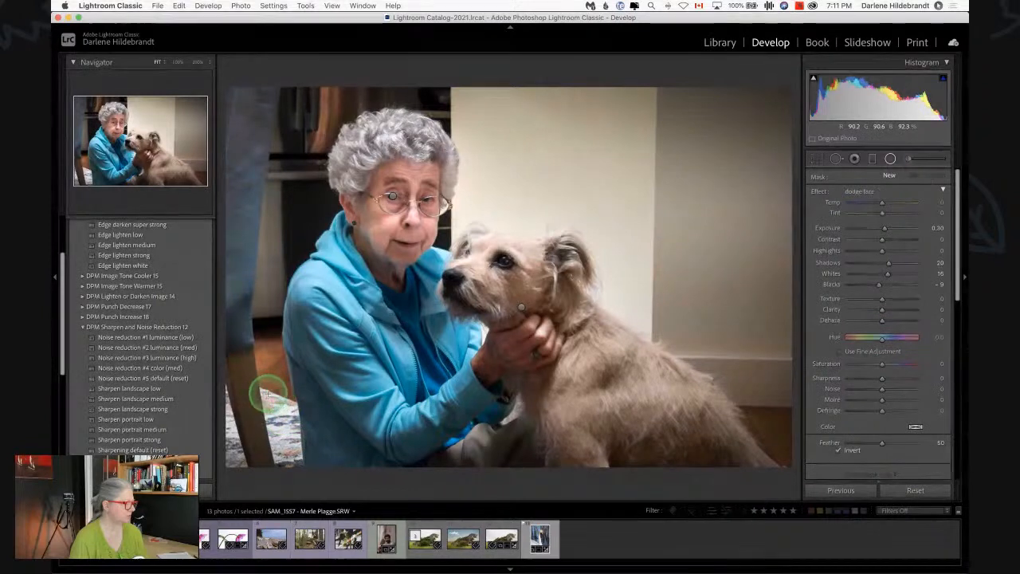
# Step: Add an inverted radial filter over the patterned rug with its effect settings cleared and Highlights set to -64
pyautogui.doubleClick(819, 192)
pyautogui.click(860, 251)
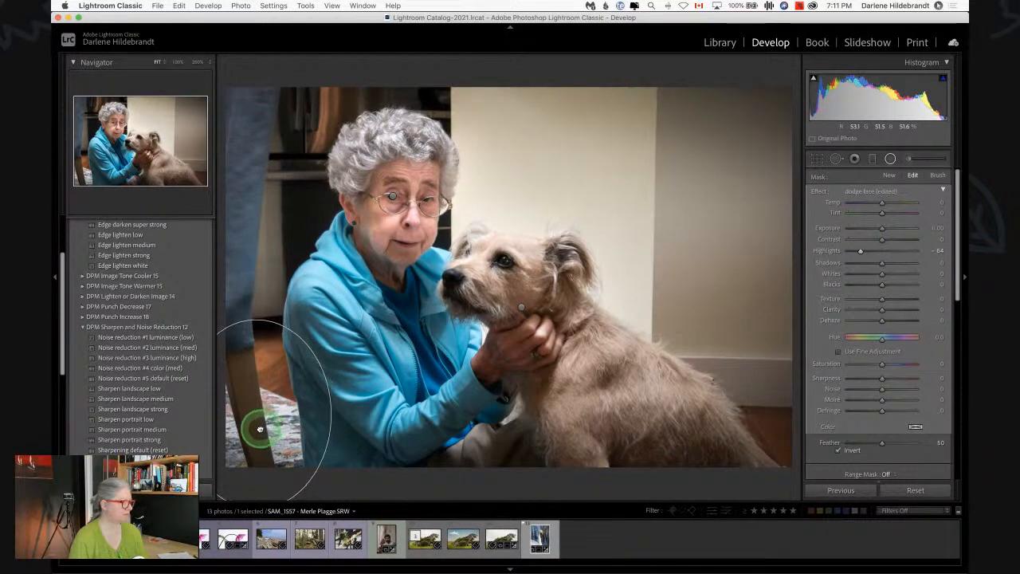
# Step: Add a small radial filter over the bright patch of the blue jacket, clear its effect settings and set Highlights to -100
pyautogui.moveTo(471, 336); pyautogui.dragTo(498, 357)
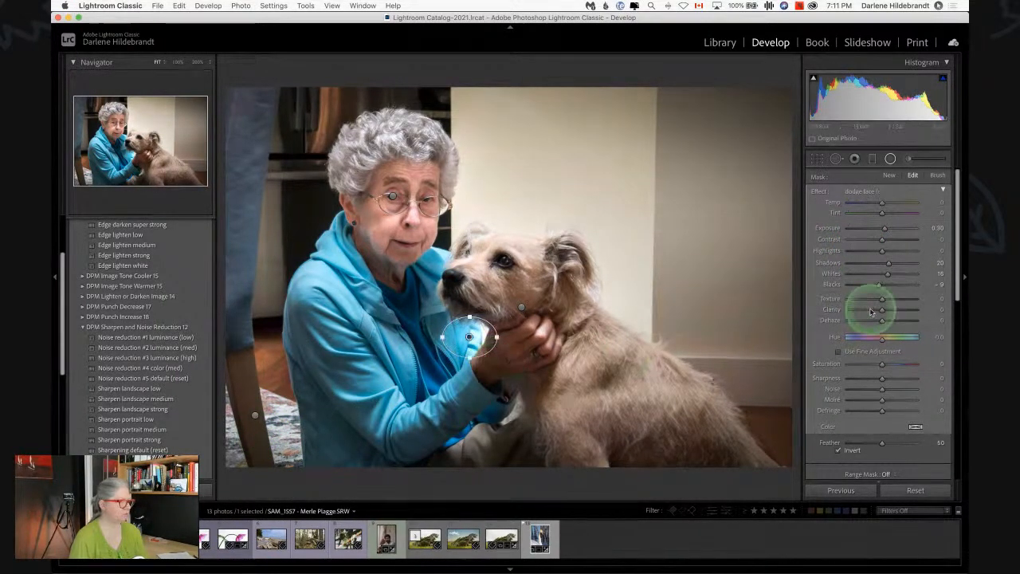
pyautogui.doubleClick(820, 196)
pyautogui.moveTo(859, 252); pyautogui.dragTo(843, 252)
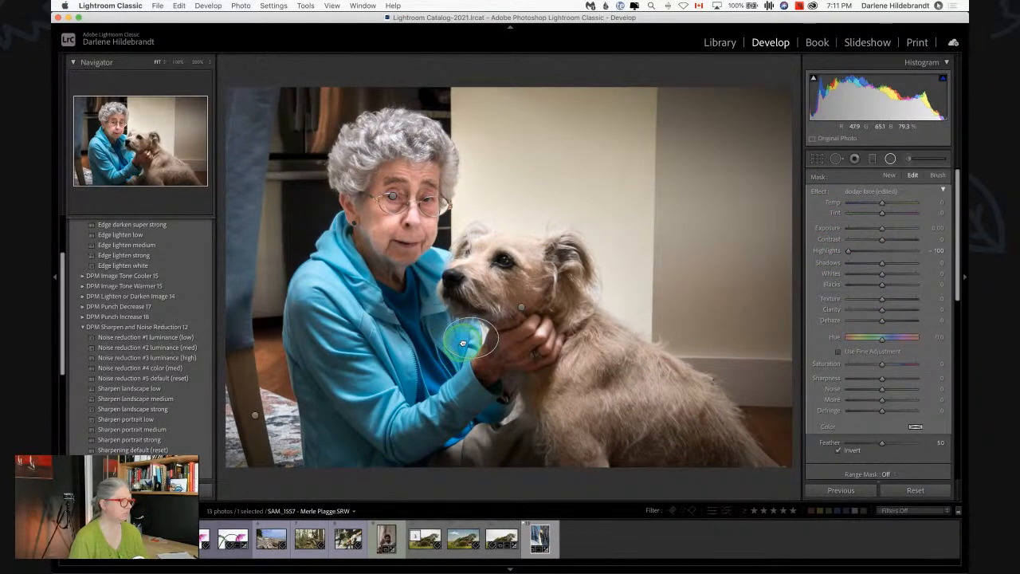
# Step: Set the rug's radial filter to Highlights -100, Texture -40, Clarity -38 and Exposure -0.40
pyautogui.click(255, 415)
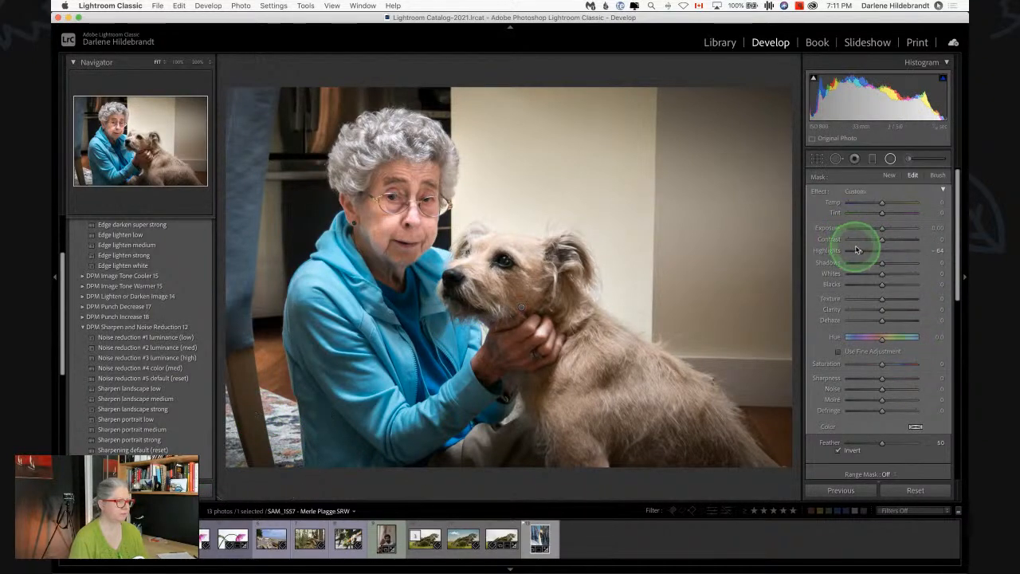
pyautogui.moveTo(861, 250); pyautogui.dragTo(828, 249)
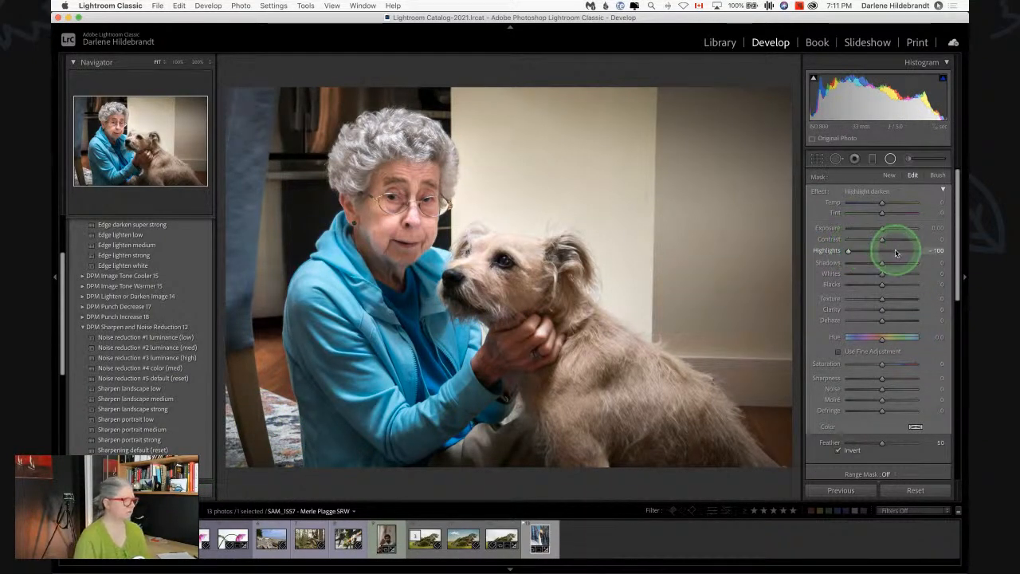
pyautogui.scroll(-1, 883, 357)
pyautogui.click(869, 291)
pyautogui.click(869, 303)
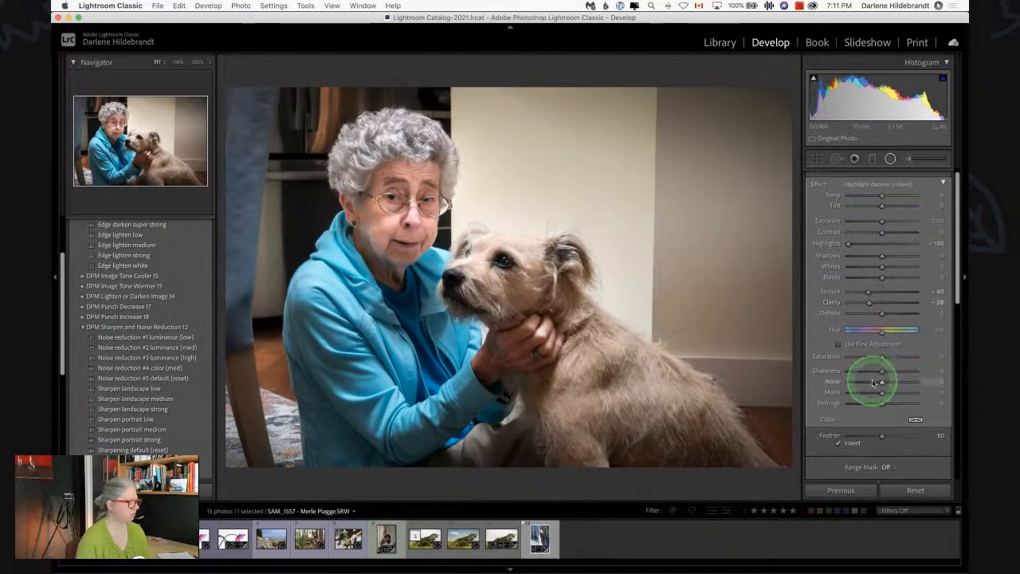
pyautogui.click(879, 220)
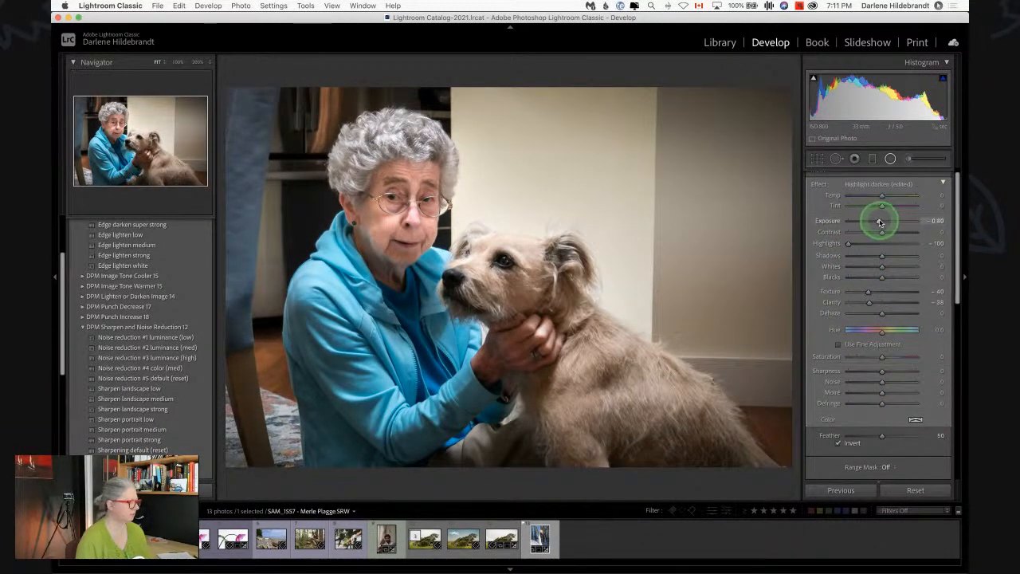
# Step: Set the rug filter's Exposure to -0.39 and return to the Library grid
pyautogui.moveTo(881, 223); pyautogui.dragTo(880, 222)
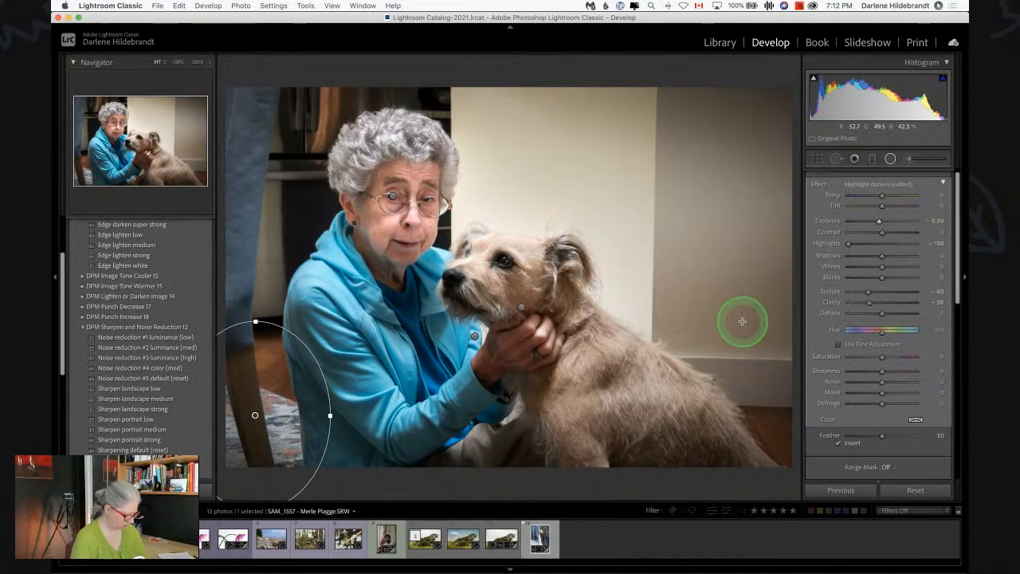
pyautogui.hotkey('shift', 'm')
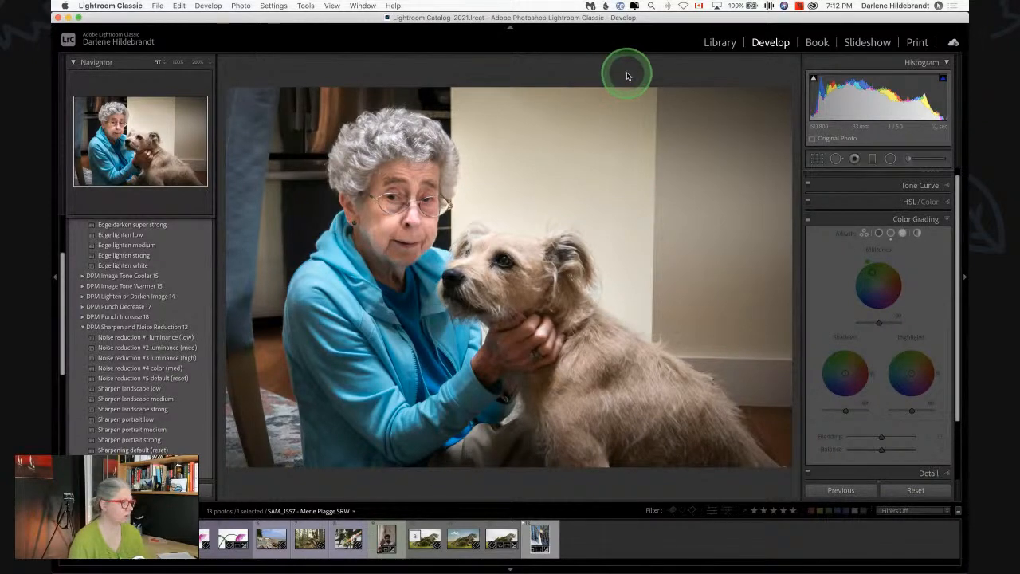
pyautogui.press('g')
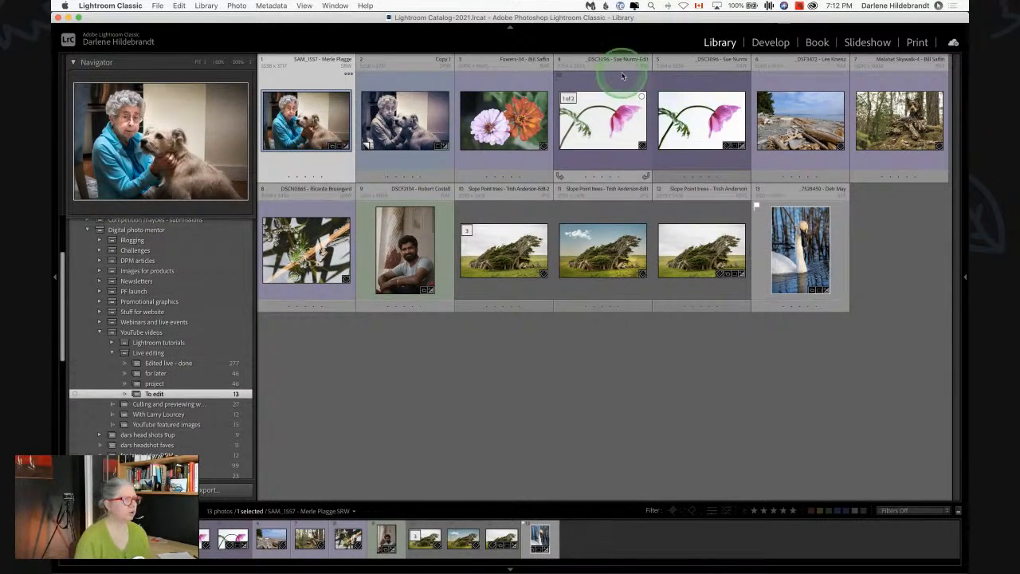
# Step: Select both woman-and-dog portraits, both pink flower photos, the three windswept tree photos and the swan, and assign them the red color label
pyautogui.click(521, 390)
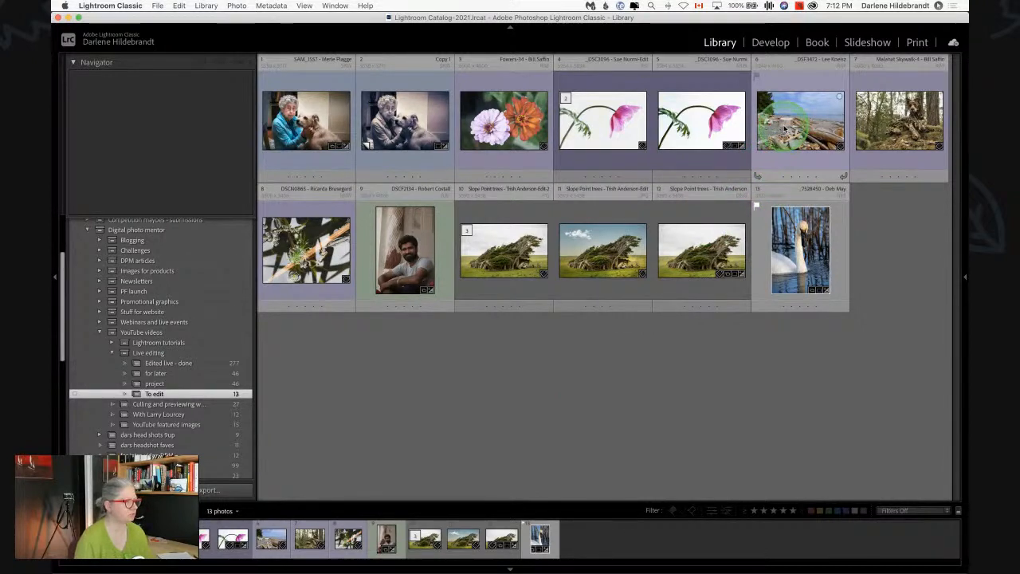
pyautogui.click(603, 112)
pyautogui.click(311, 120)
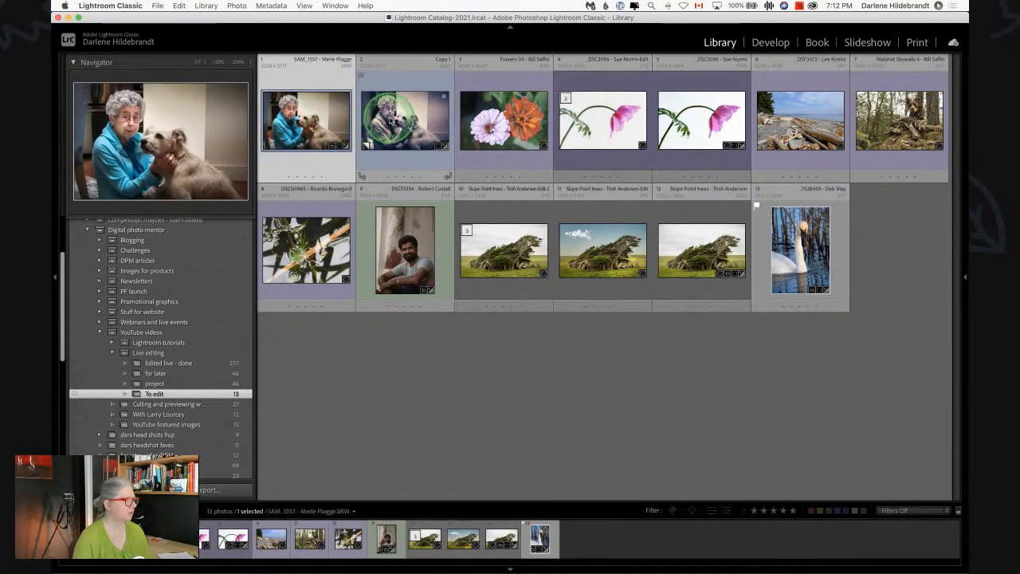
pyautogui.keyDown('super'); pyautogui.click(405, 119); pyautogui.keyUp('super')
pyautogui.keyDown('super'); pyautogui.click(603, 120); pyautogui.keyUp('super')
pyautogui.keyDown('super'); pyautogui.click(703, 127); pyautogui.keyUp('super')
pyautogui.keyDown('super'); pyautogui.click(803, 275); pyautogui.keyUp('super')
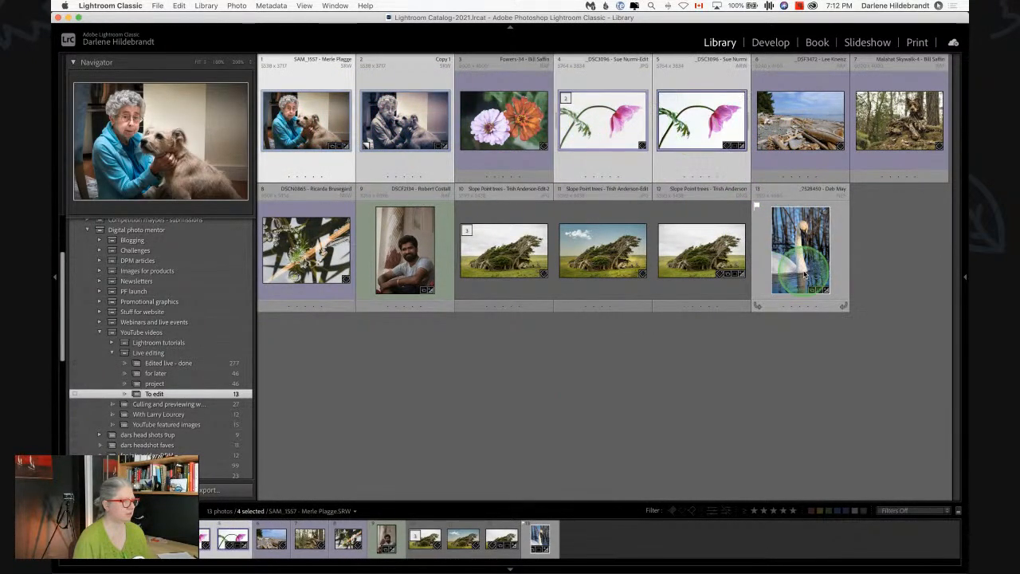
pyautogui.keyDown('super'); pyautogui.click(709, 263); pyautogui.keyUp('super')
pyautogui.keyDown('super'); pyautogui.click(603, 255); pyautogui.keyUp('super')
pyautogui.keyDown('super'); pyautogui.click(508, 257); pyautogui.keyUp('super')
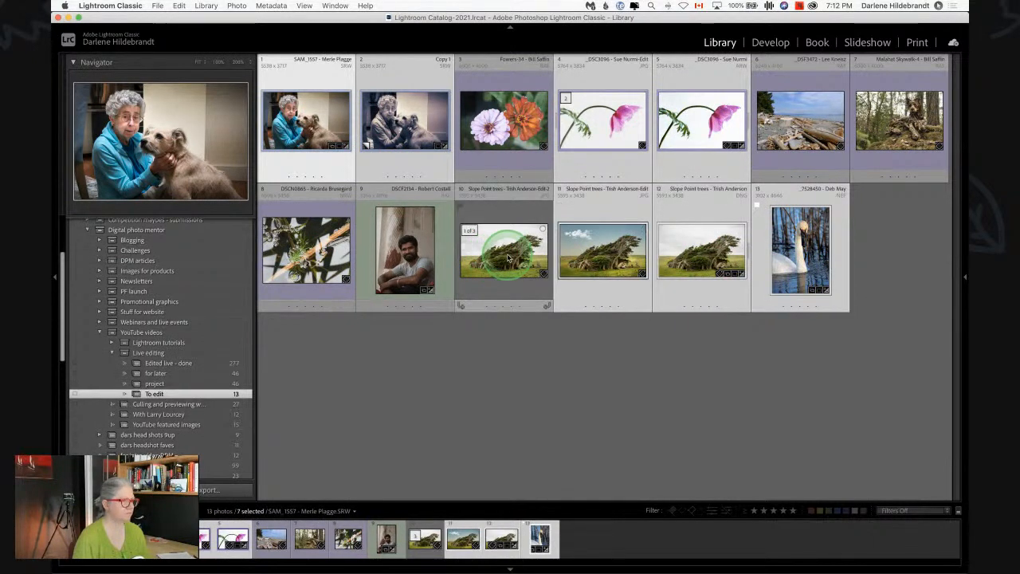
pyautogui.press('6')
# Step: Open the driftwood beach photo from the grid for developing and show its Basic adjustments
pyautogui.doubleClick(805, 136)
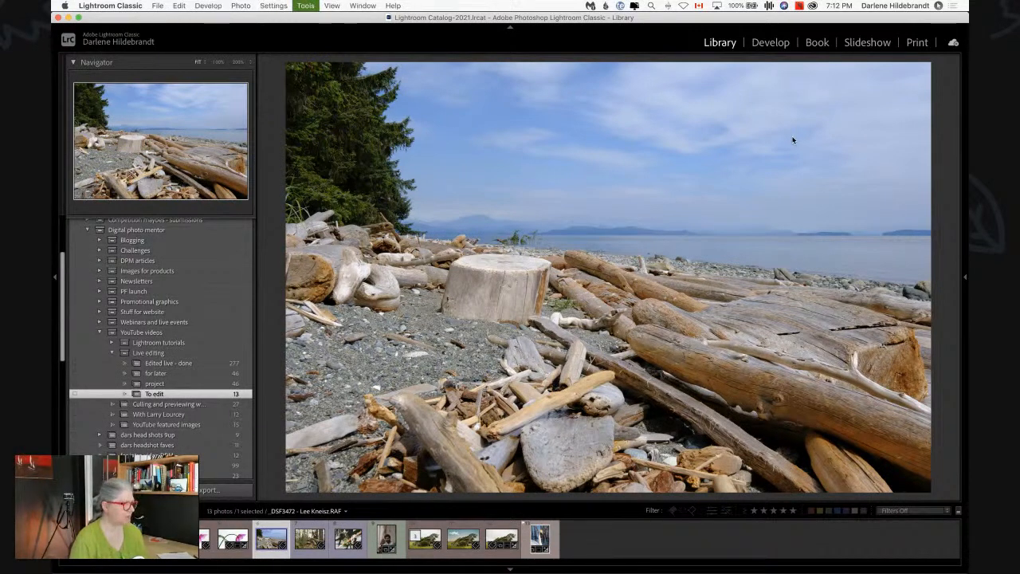
pyautogui.press('d')
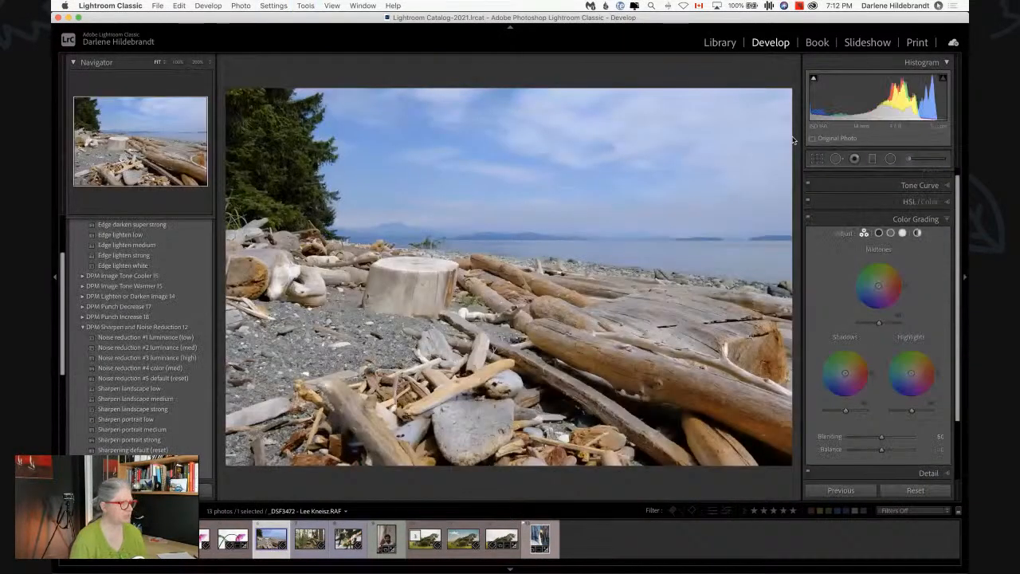
pyautogui.scroll(2, 918, 209)
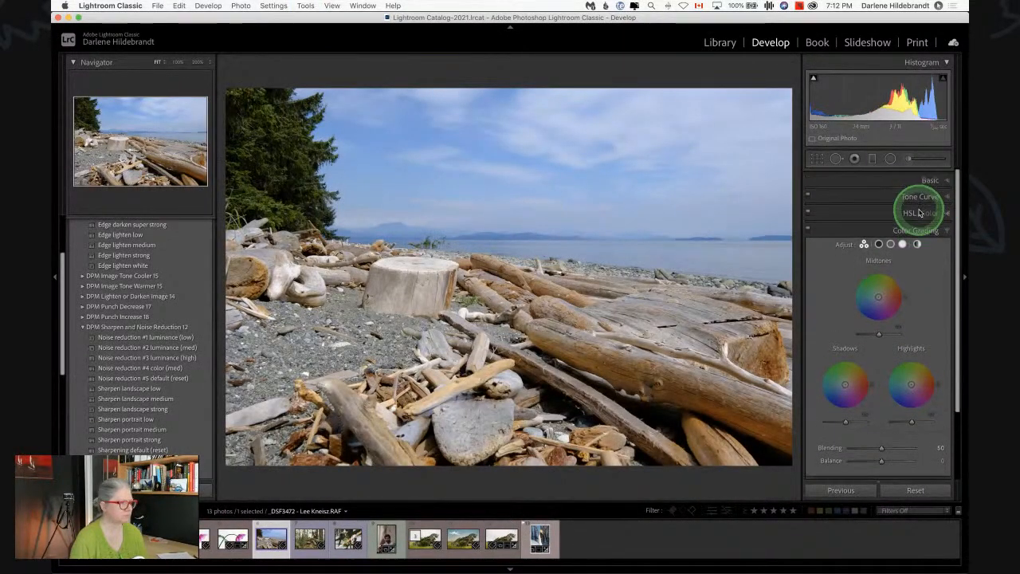
pyautogui.click(931, 176)
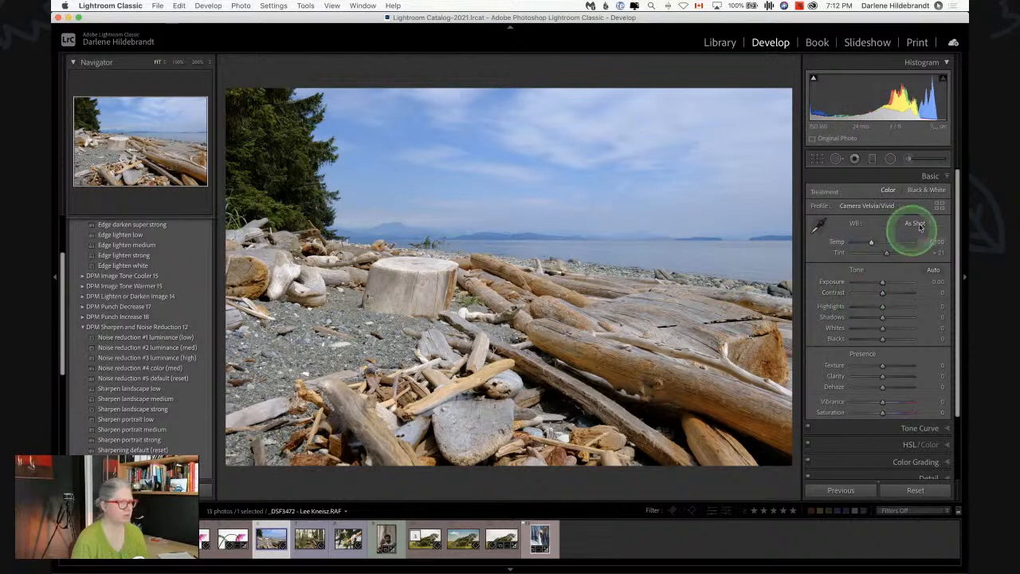
# Step: Check the beach photo's shooting information and preview the camera-matching profiles on it without applying one
pyautogui.click(939, 206)
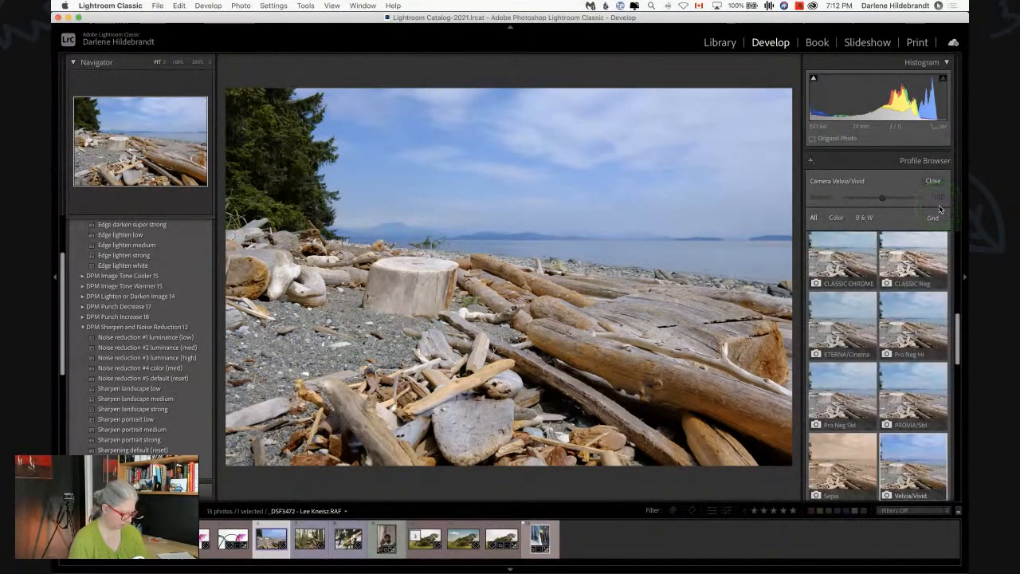
pyautogui.press('i')
pyautogui.press('i')
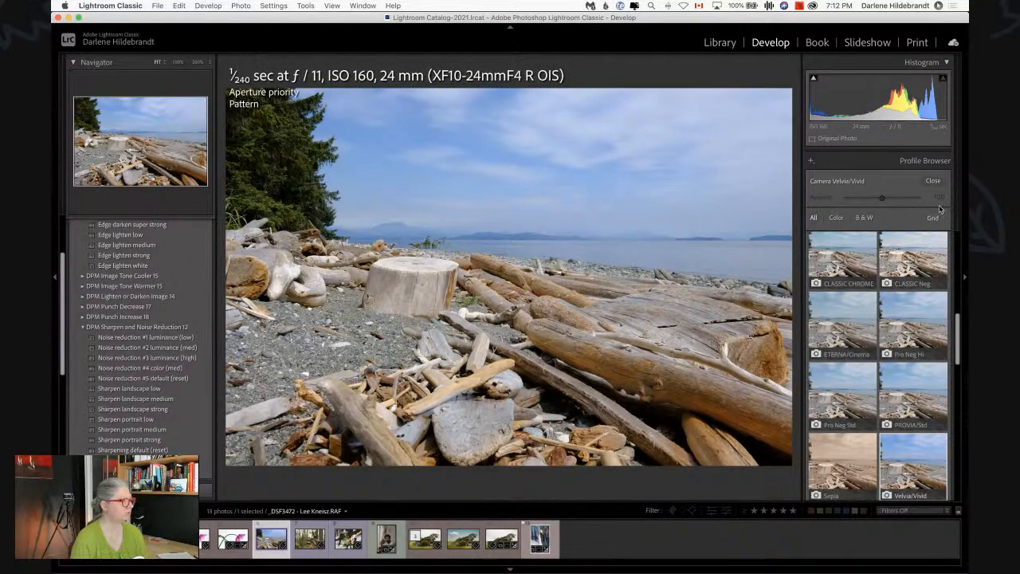
pyautogui.press('i')
pyautogui.click(939, 209)
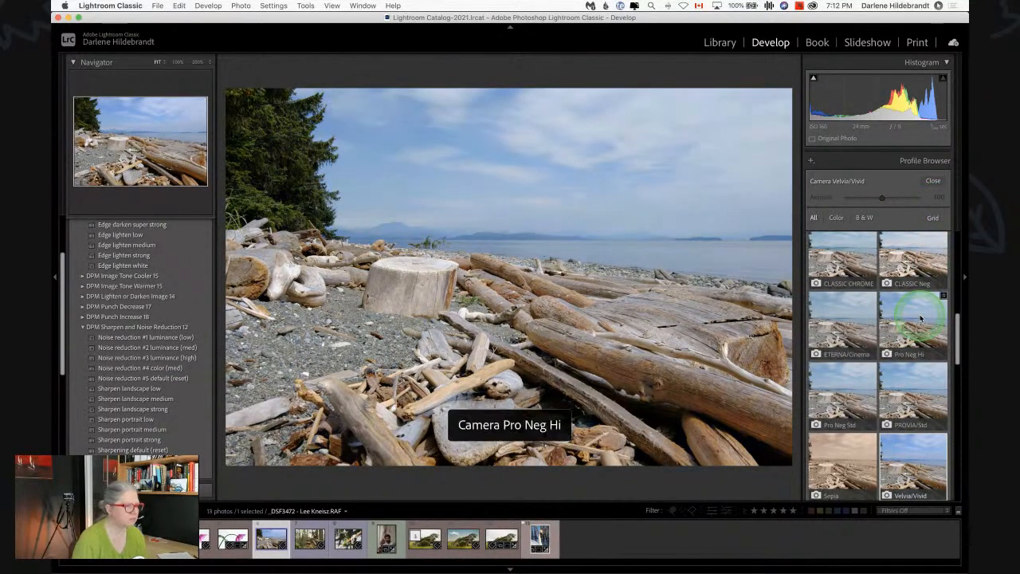
pyautogui.scroll(-2, 920, 318)
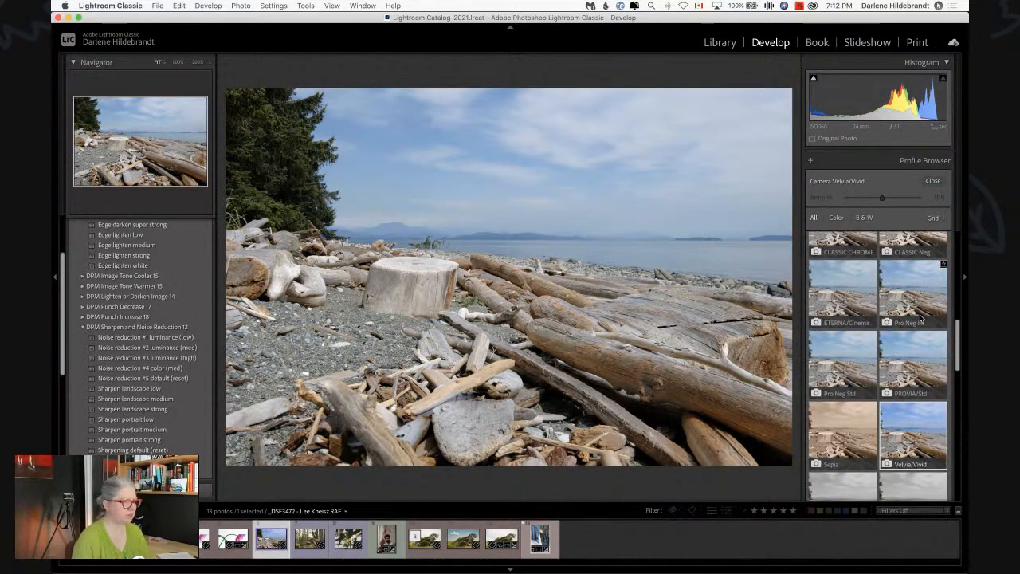
pyautogui.scroll(5, 919, 319)
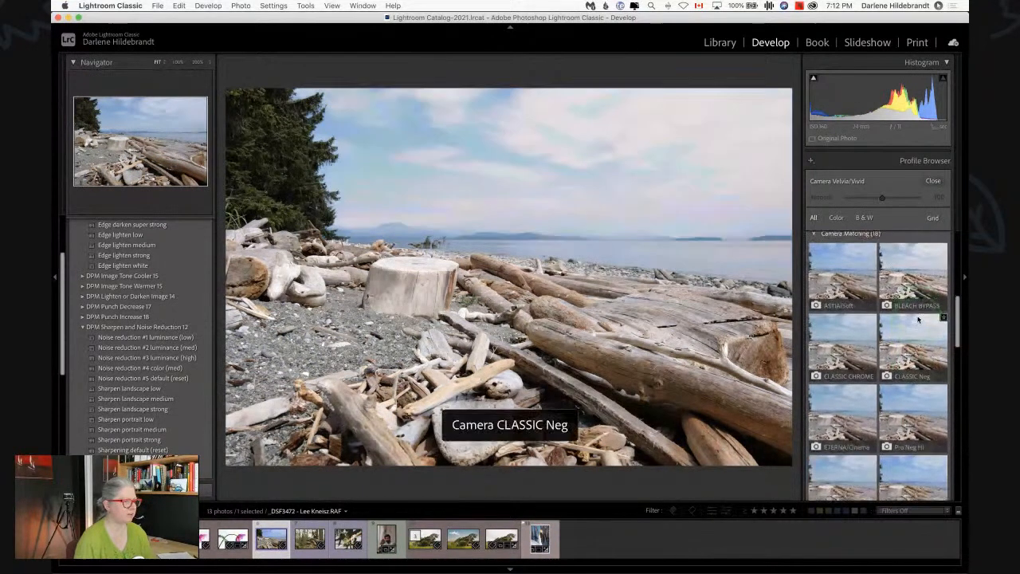
pyautogui.click(931, 180)
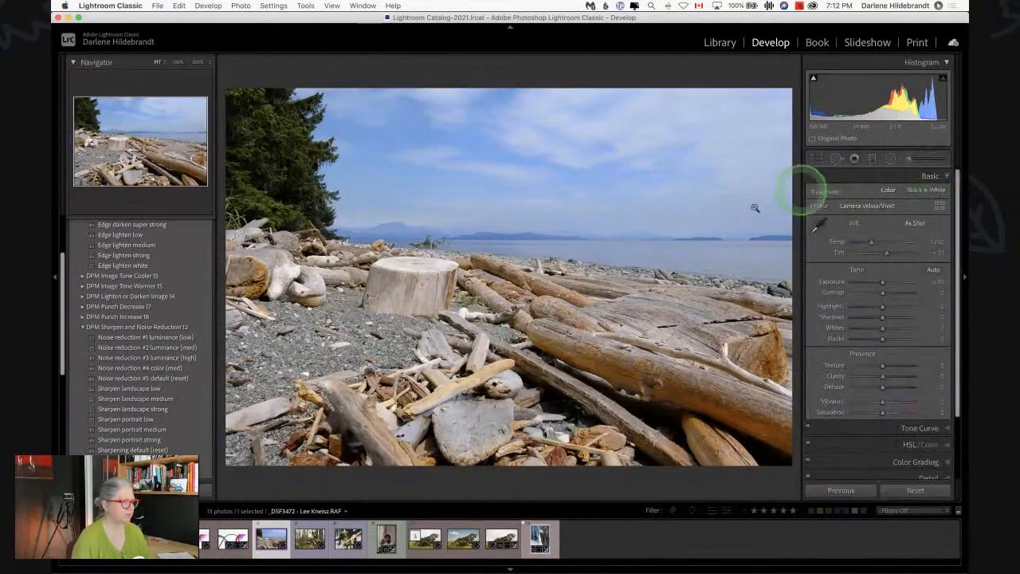
# Step: Auto-set the beach photo's Whites to +14 and Blacks to +90, and lower Exposure to -0.35
pyautogui.keyDown('shift'); pyautogui.doubleClick(834, 329); pyautogui.keyUp('shift')
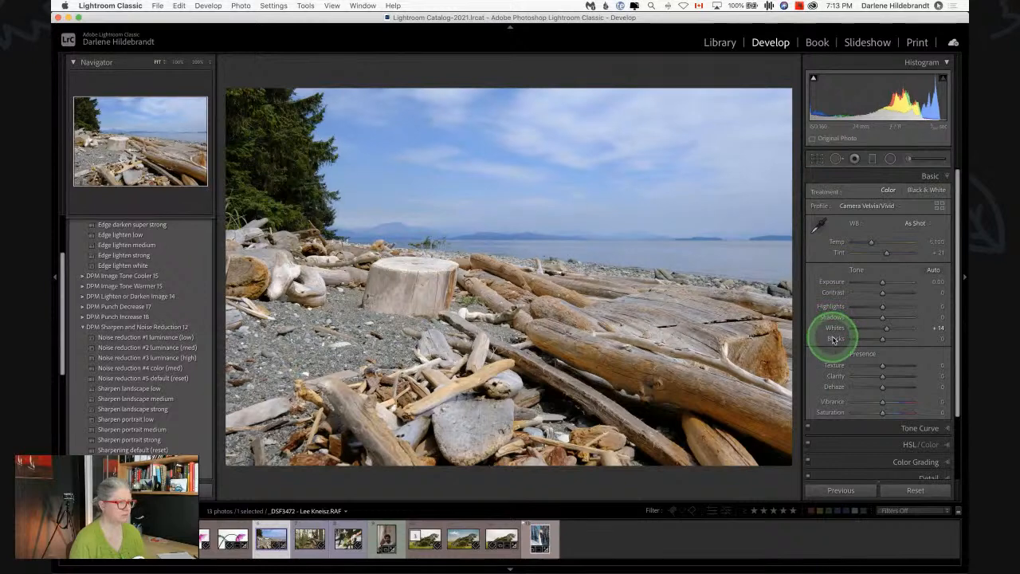
pyautogui.keyDown('shift'); pyautogui.doubleClick(834, 339); pyautogui.keyUp('shift')
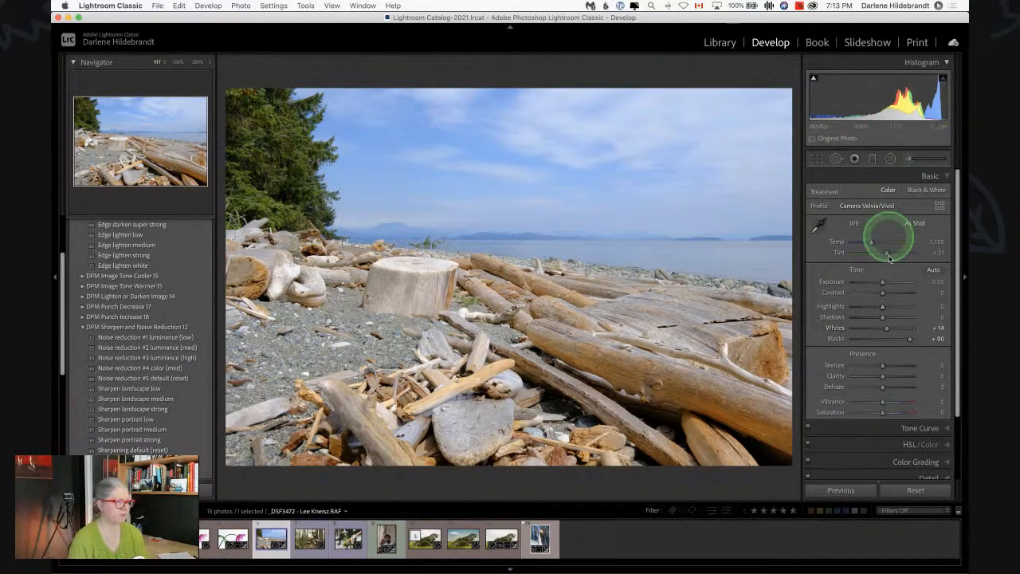
pyautogui.moveTo(883, 284); pyautogui.dragTo(879, 285)
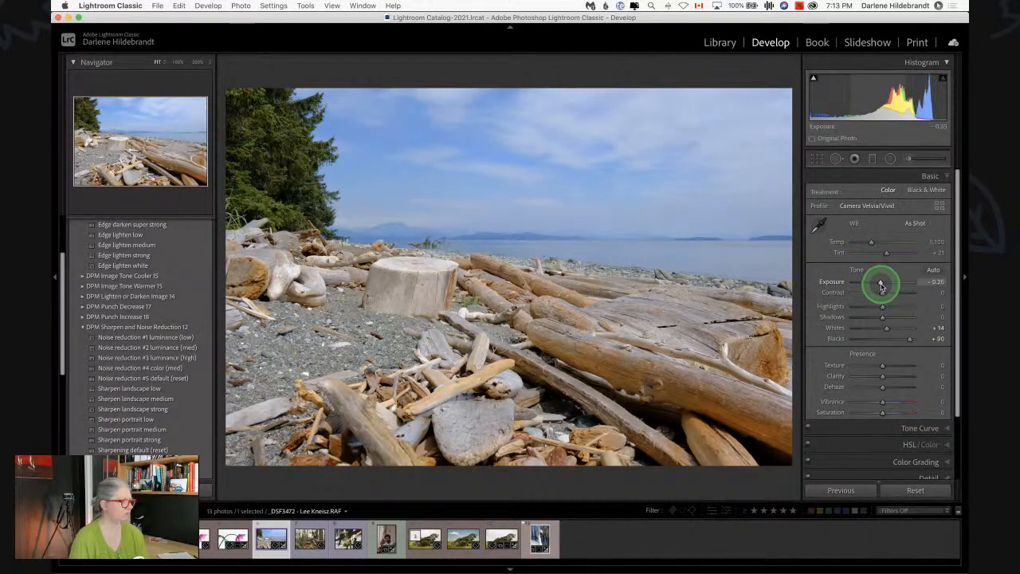
# Step: Try the Daylight white balance on the beach photo with Tint raised to +15
pyautogui.click(916, 223)
pyautogui.click(904, 245)
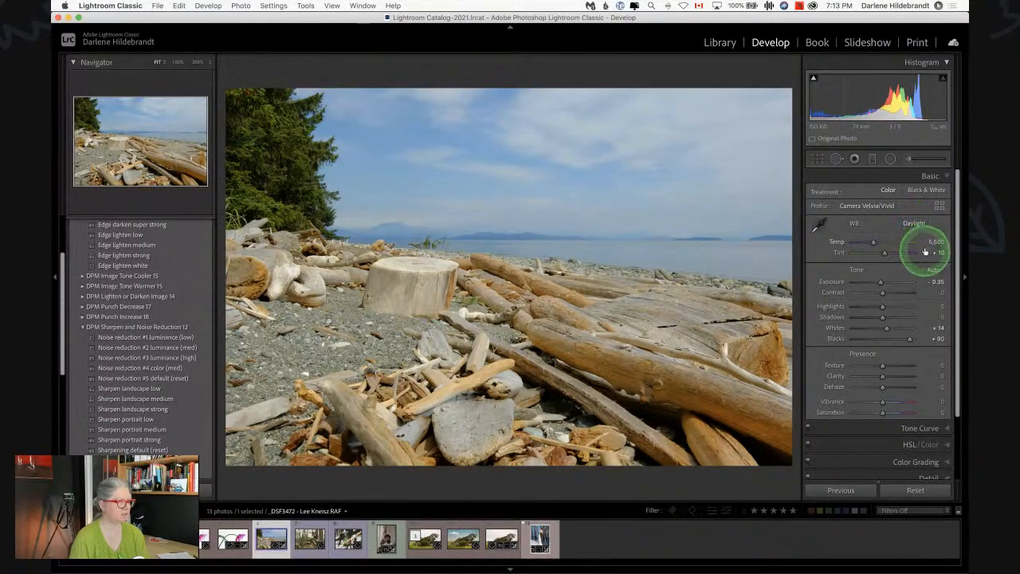
pyautogui.moveTo(929, 252); pyautogui.dragTo(933, 252)
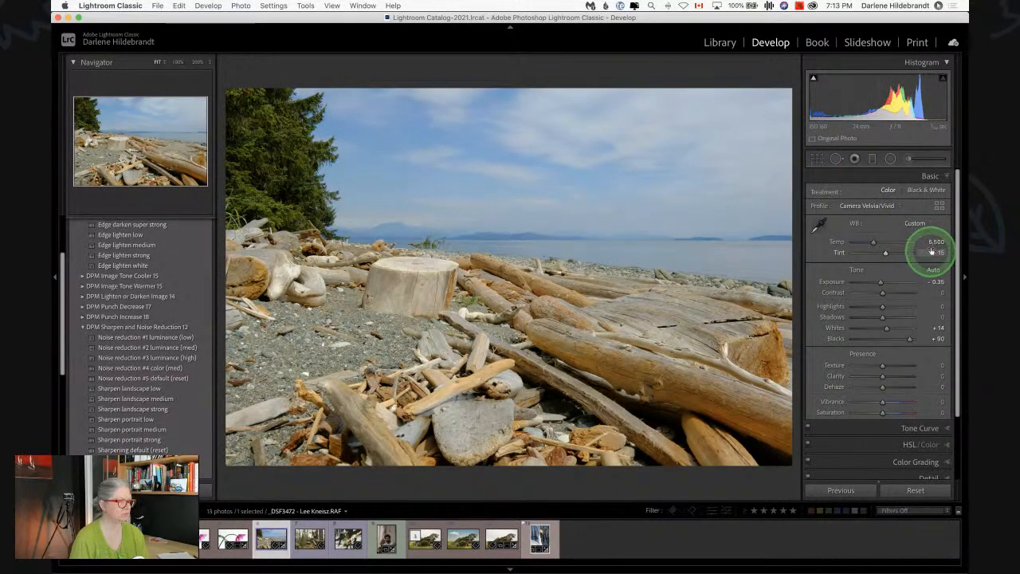
# Step: Apply Auto white balance, compare with the original photo, and refine it to Temp 5,756 and Tint +14
pyautogui.click(914, 223)
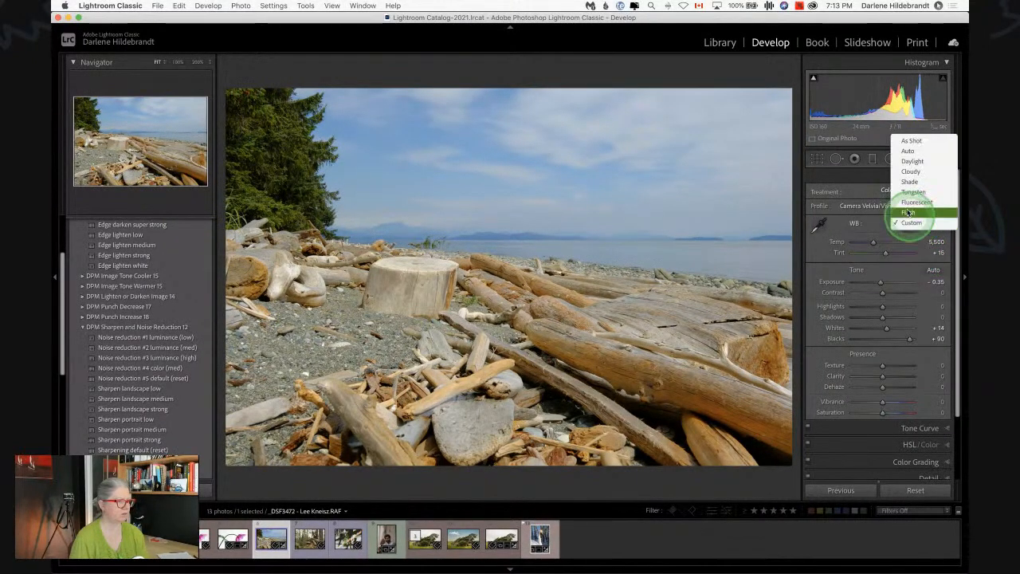
pyautogui.click(909, 151)
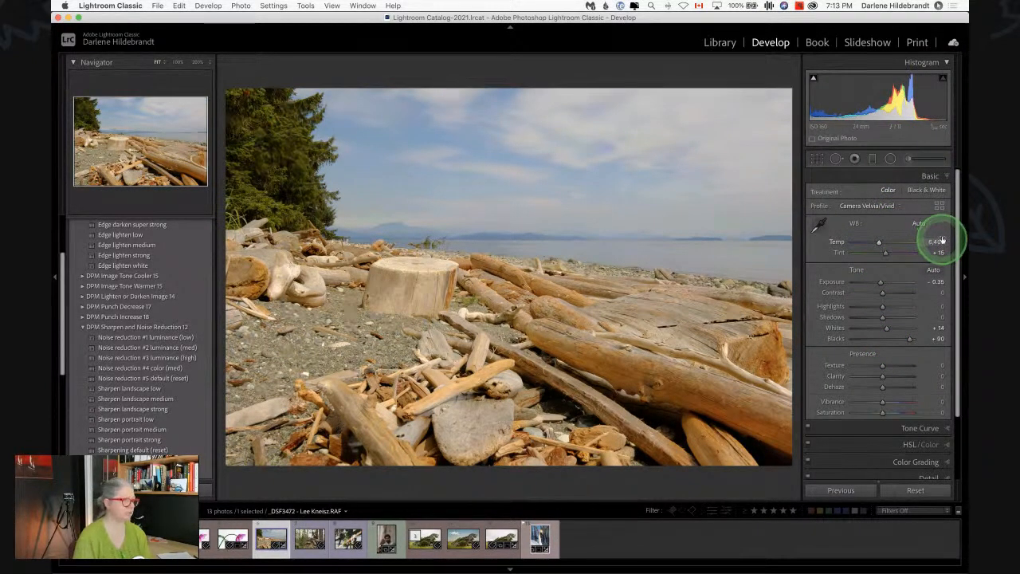
pyautogui.moveTo(938, 240); pyautogui.dragTo(935, 252)
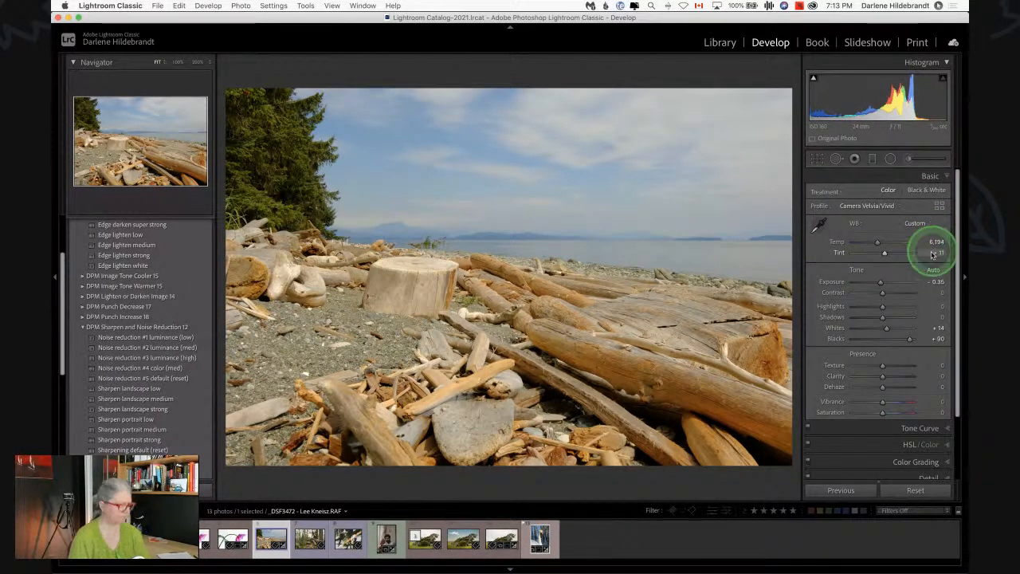
pyautogui.press('\\')
pyautogui.press('\\')
pyautogui.press('\\')
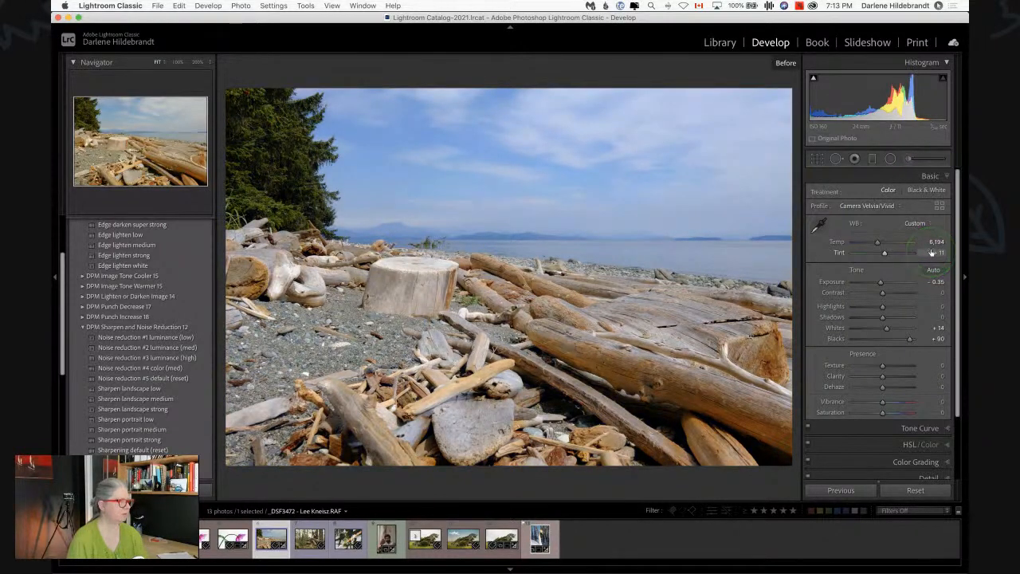
pyautogui.press('\\')
pyautogui.click(933, 242)
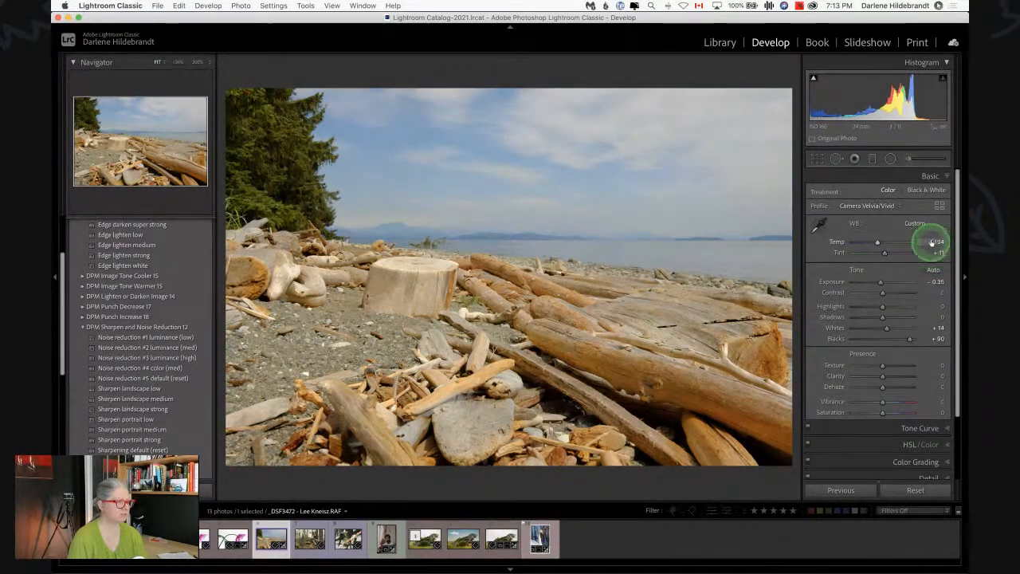
pyautogui.moveTo(927, 245); pyautogui.dragTo(937, 252)
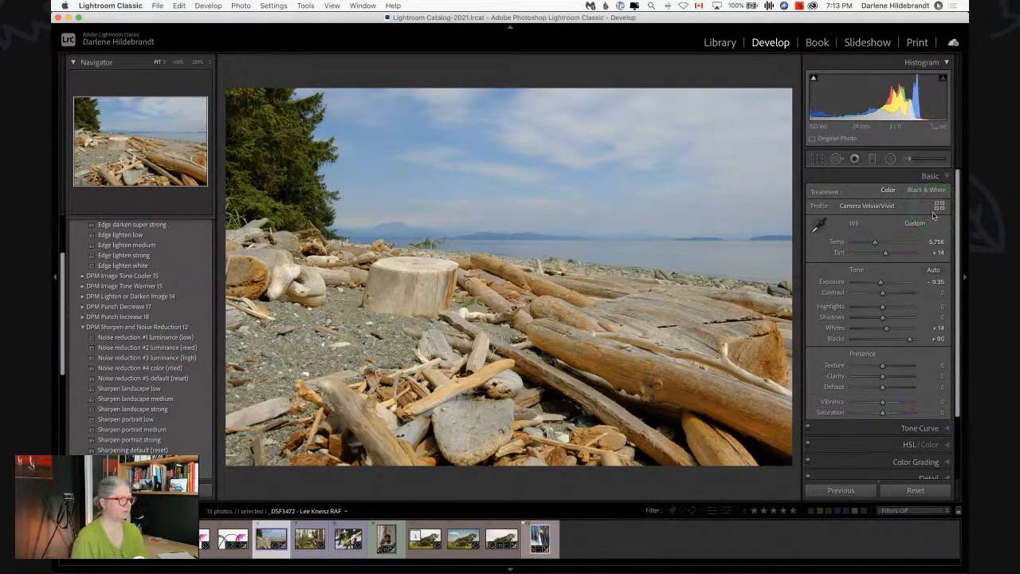
# Step: Set Blacks to -14 and Whites to +33, and compare the beach photo with its original version
pyautogui.moveTo(908, 338)
pyautogui.mouseDown()
pyautogui.moveTo(873, 335)
pyautogui.moveTo(892, 331)
pyautogui.mouseUp()
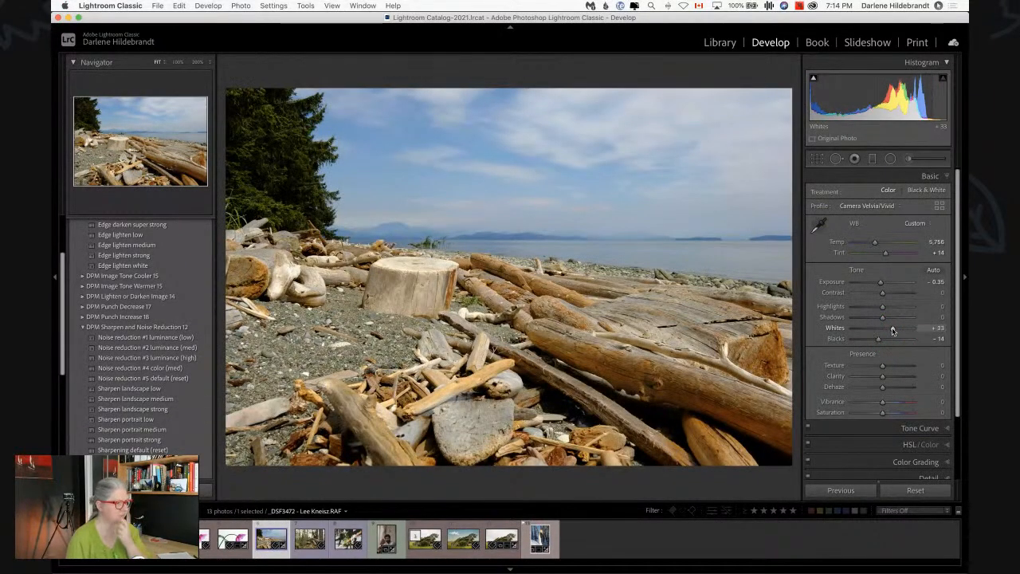
pyautogui.press('\\')
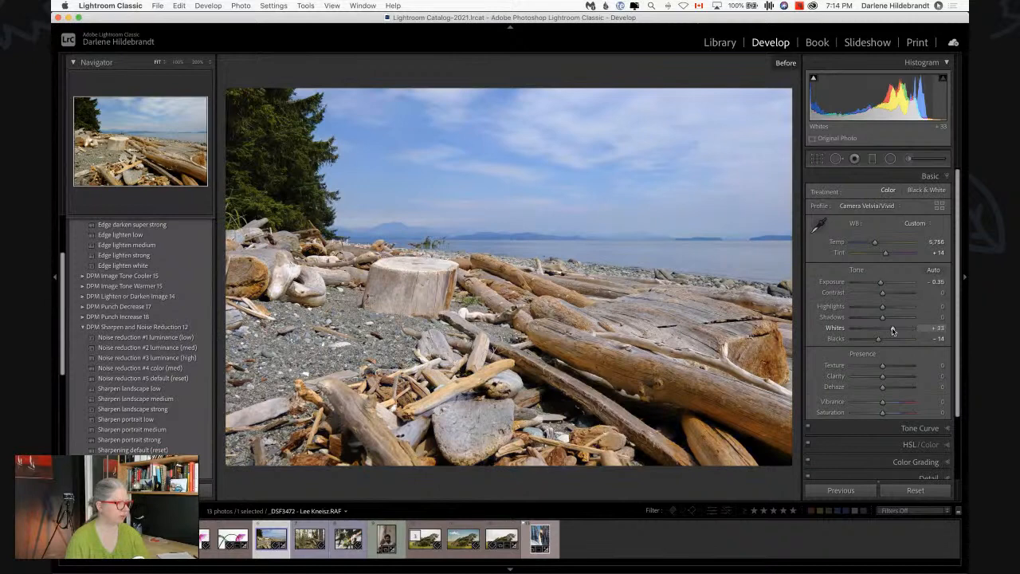
pyautogui.press('\\')
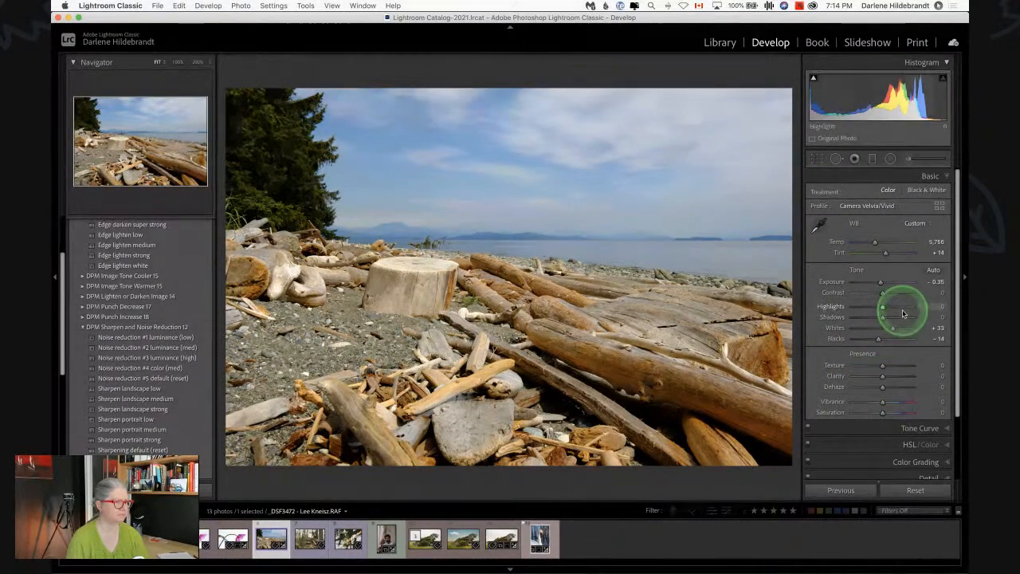
# Step: Preview the camera-matching profiles on the adjusted beach photo and apply Camera ASTIA/Soft
pyautogui.click(940, 207)
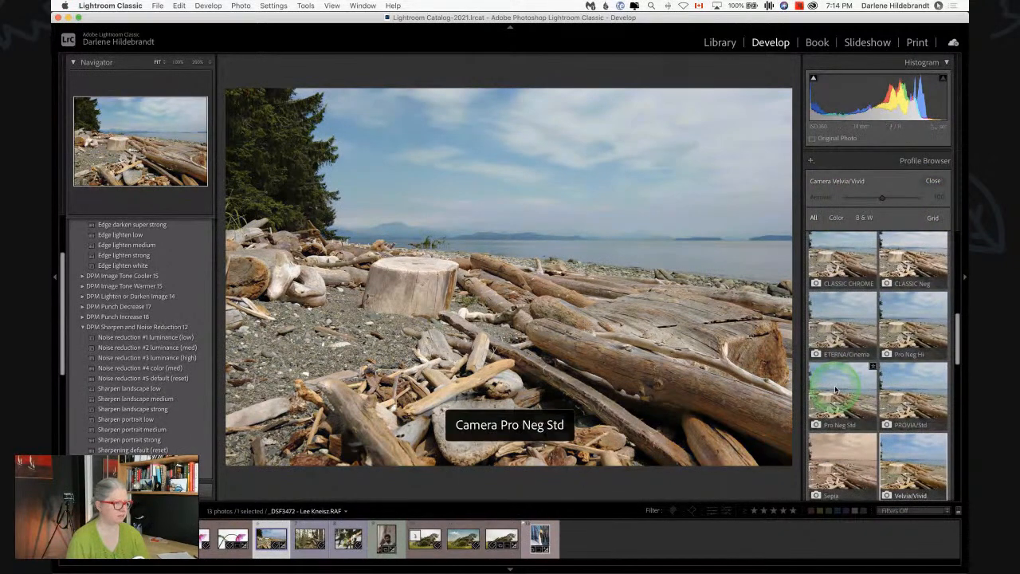
pyautogui.scroll(-1, 837, 389)
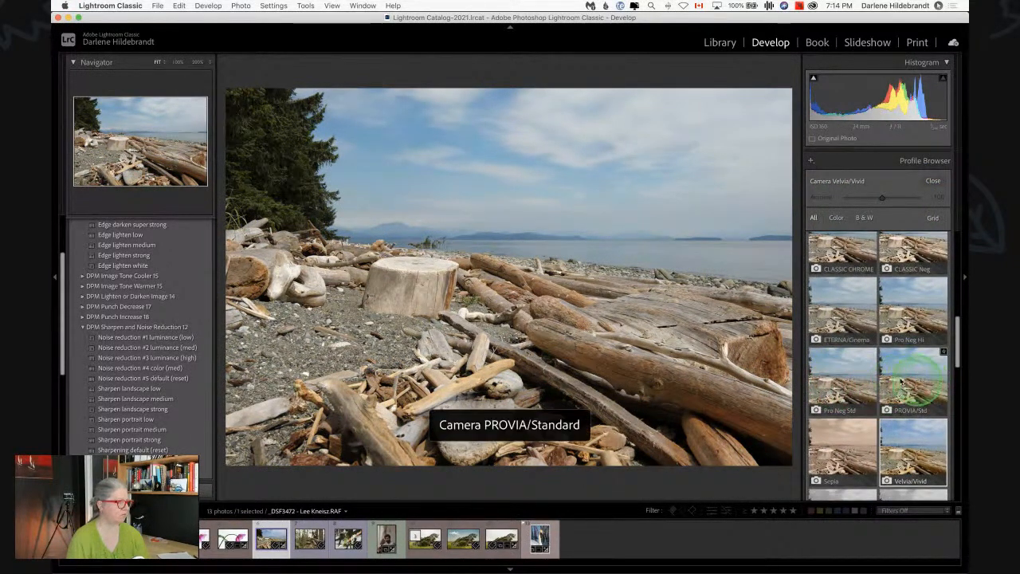
pyautogui.scroll(4, 845, 383)
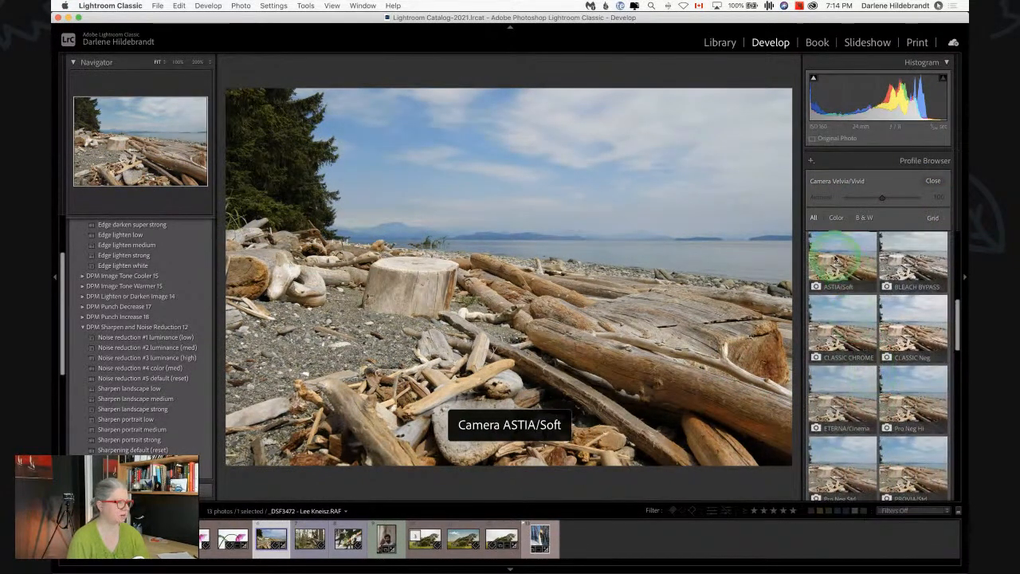
pyautogui.click(833, 263)
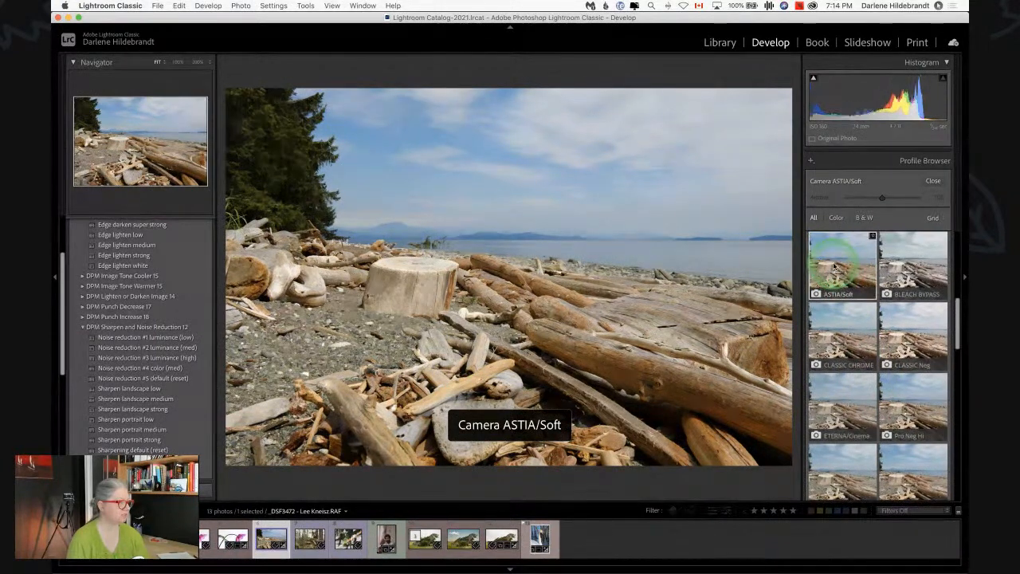
# Step: Close the profile browser, rotate the beach photo 180 degrees, and view it against a blacked-out interface
pyautogui.click(931, 181)
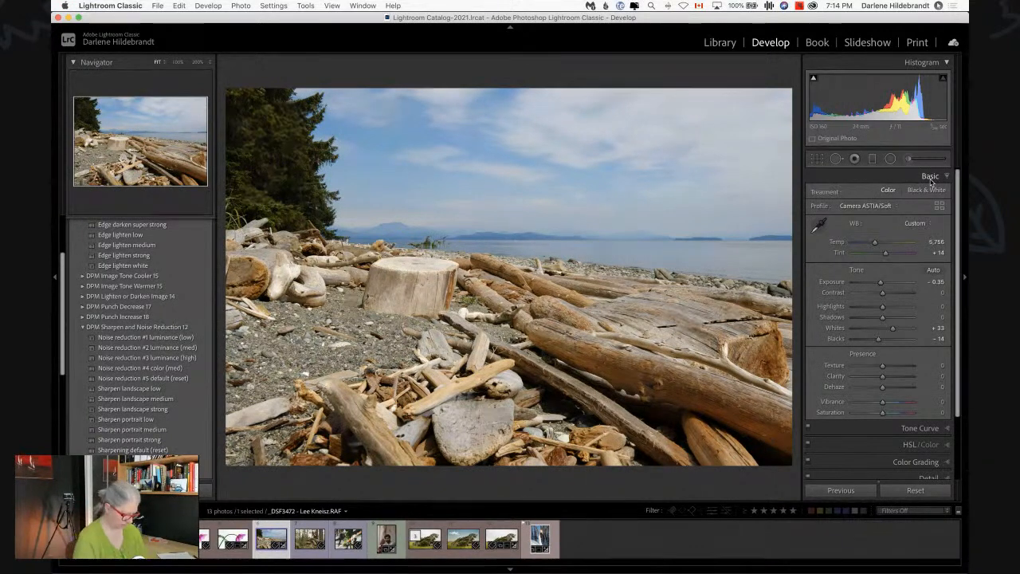
pyautogui.press('super+]')
pyautogui.press('super+]')
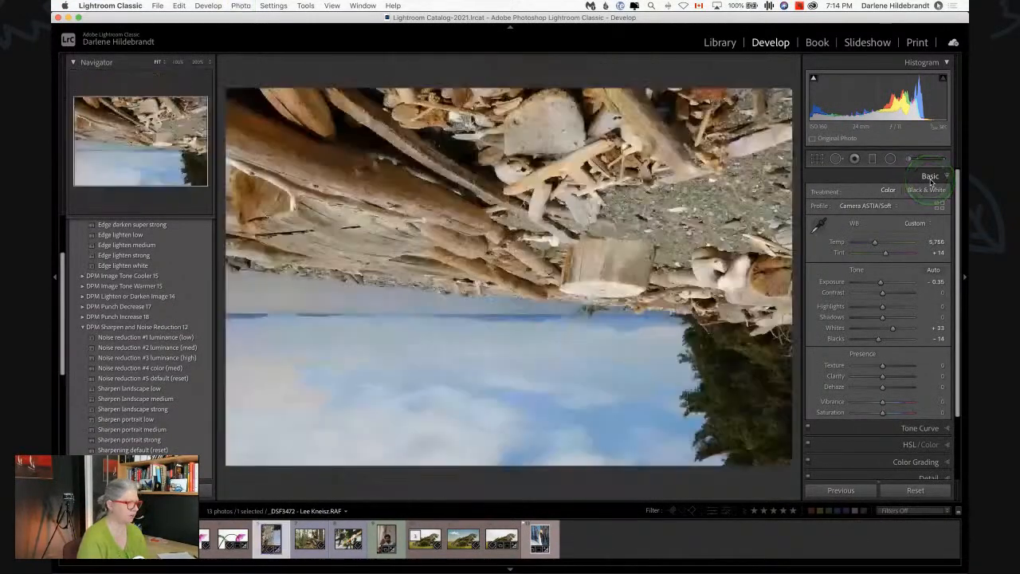
pyautogui.press('l')
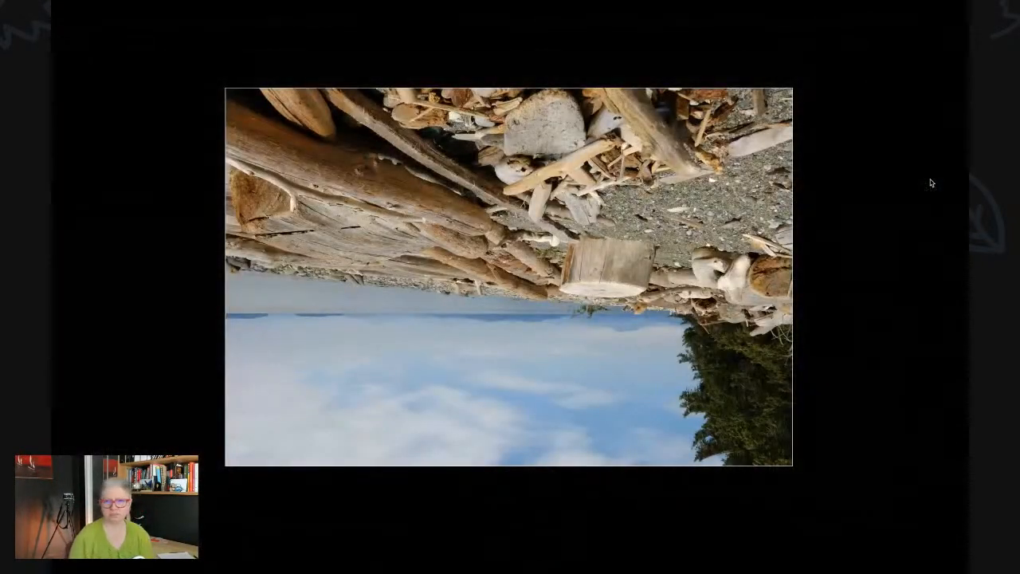
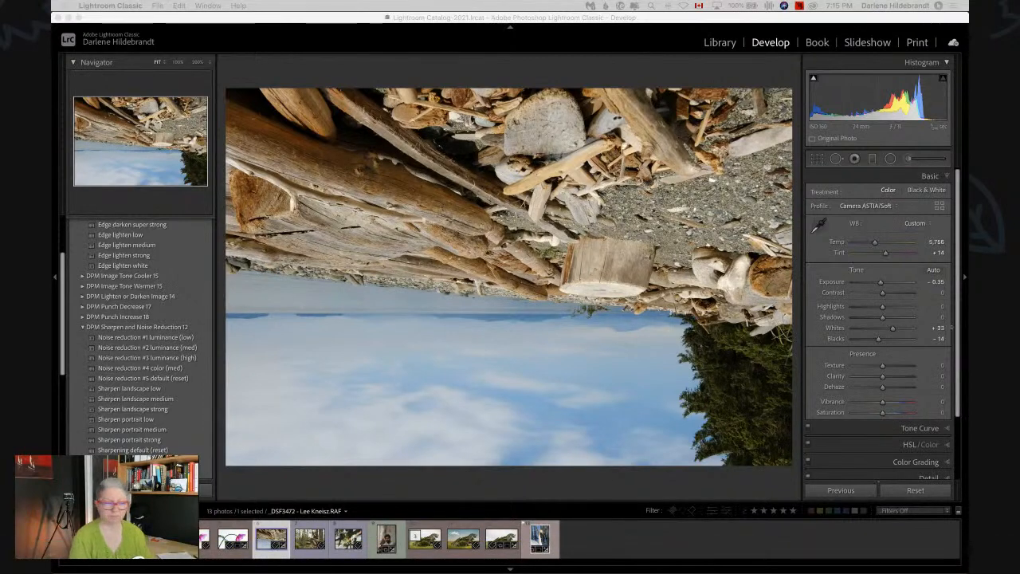
# Step: Recheck the upside-down beach photo in lights-out view and rotate it back upright
pyautogui.press('l')
pyautogui.press('l')
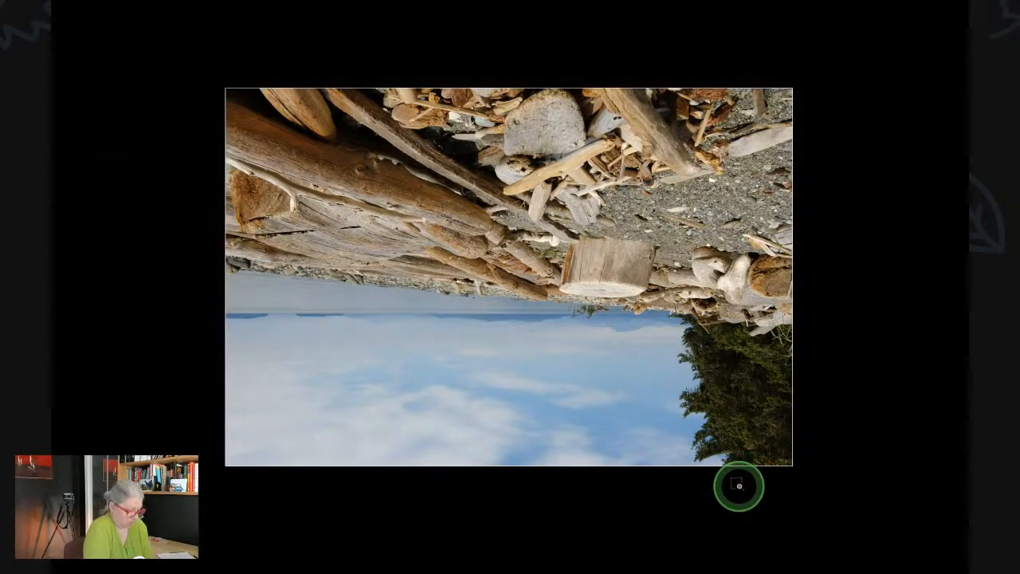
pyautogui.press('l')
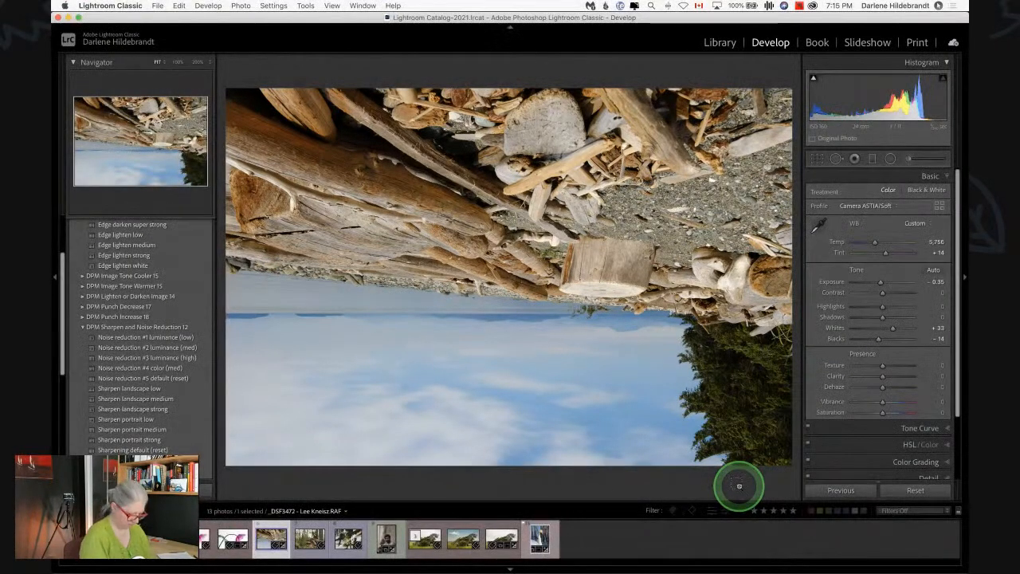
pyautogui.press('super+bracketright')
pyautogui.press('super+bracketright')
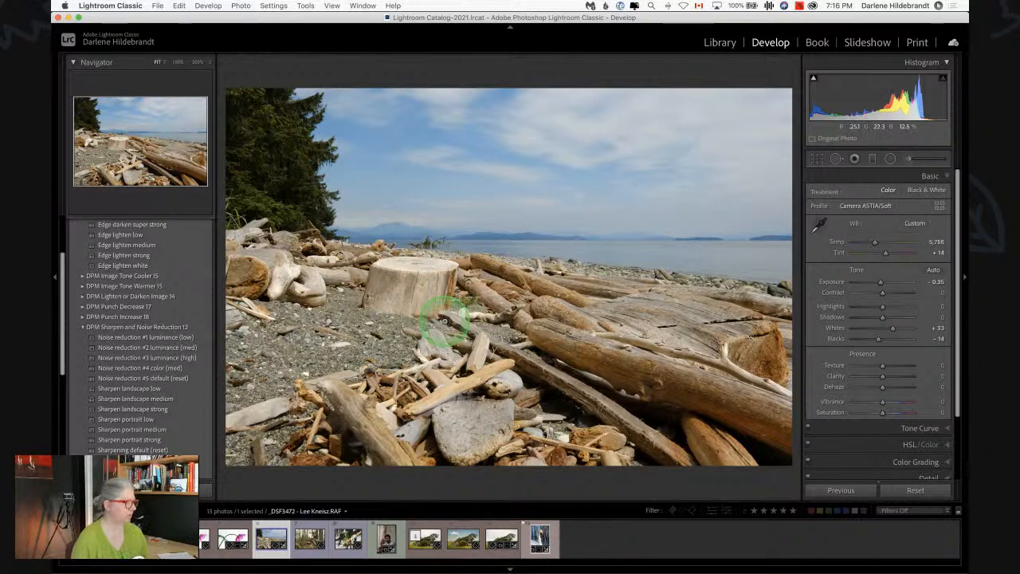
# Step: Flip the beach photo horizontally so the trees sit on the right, and compare it with the unflipped orientation
pyautogui.click(179, 5)
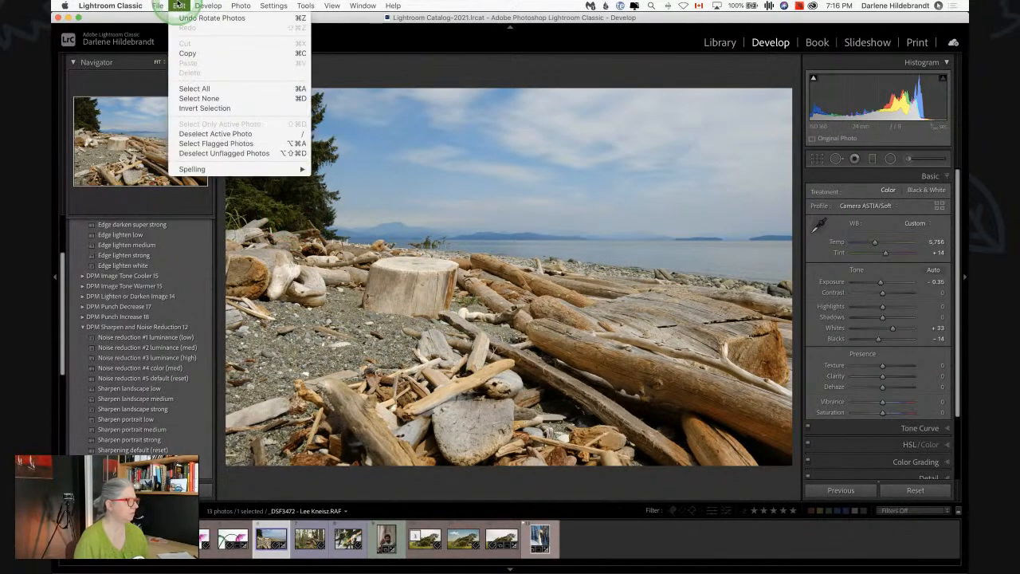
pyautogui.moveTo(241, 5)
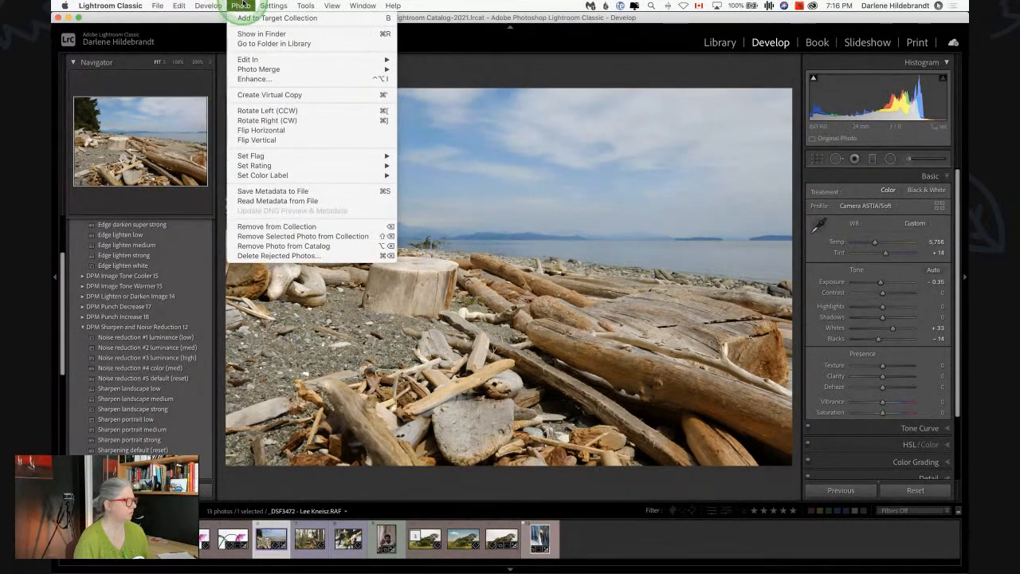
pyautogui.click(255, 130)
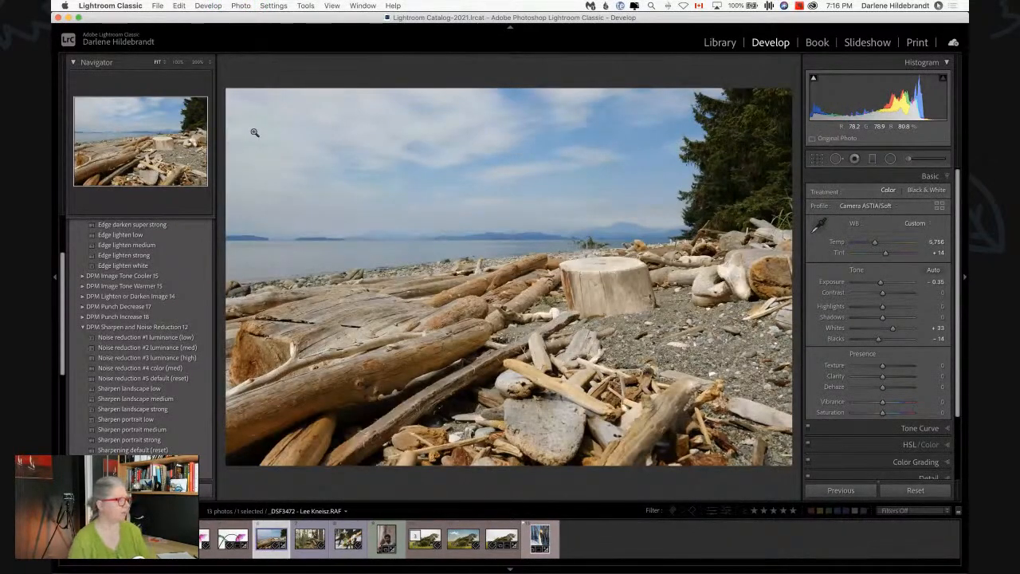
pyautogui.click(239, 6)
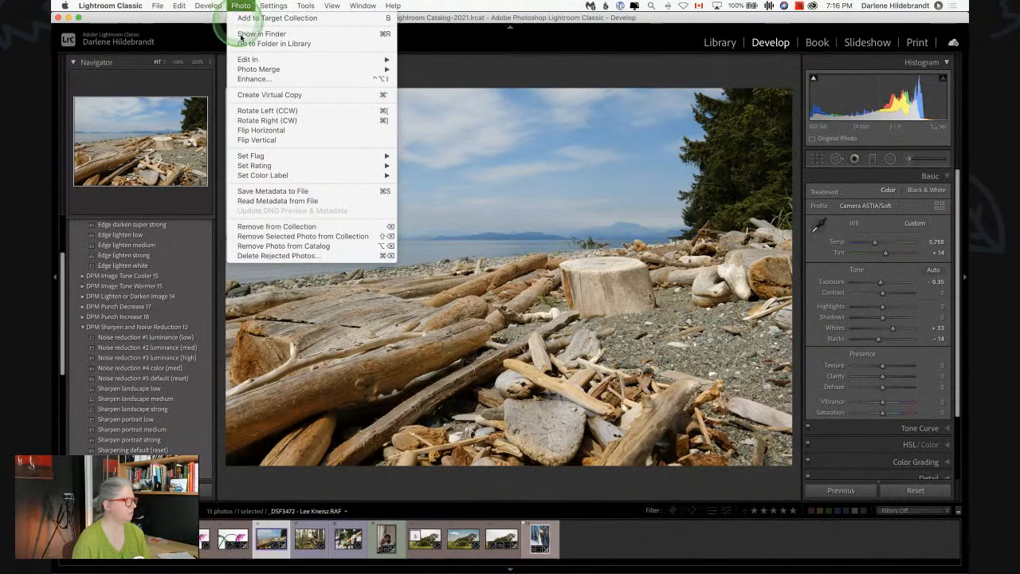
pyautogui.click(251, 130)
pyautogui.click(465, 67)
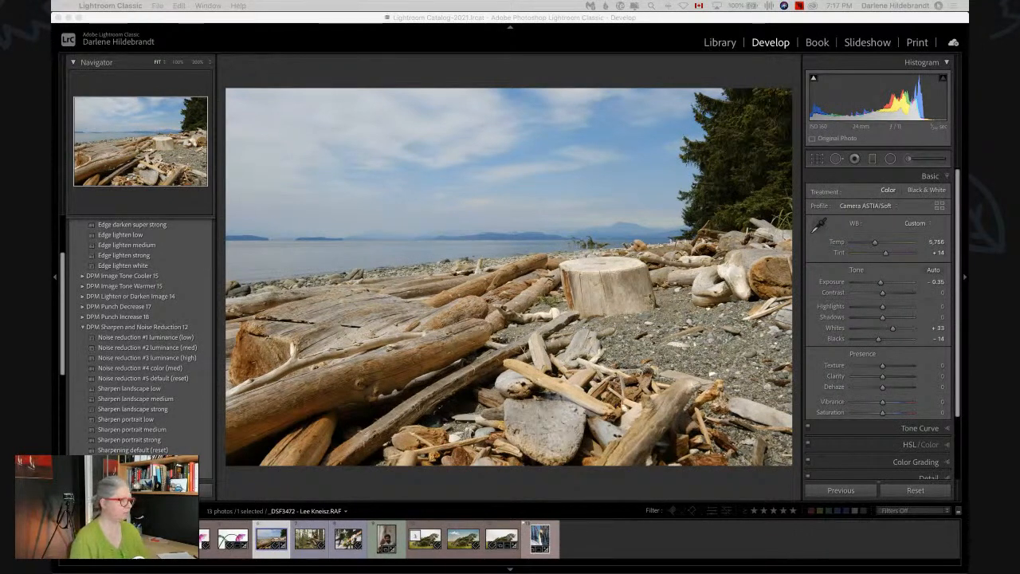
# Step: Set Highlights to -16 and warm the flipped beach photo to Temp 6,034
pyautogui.click(561, 70)
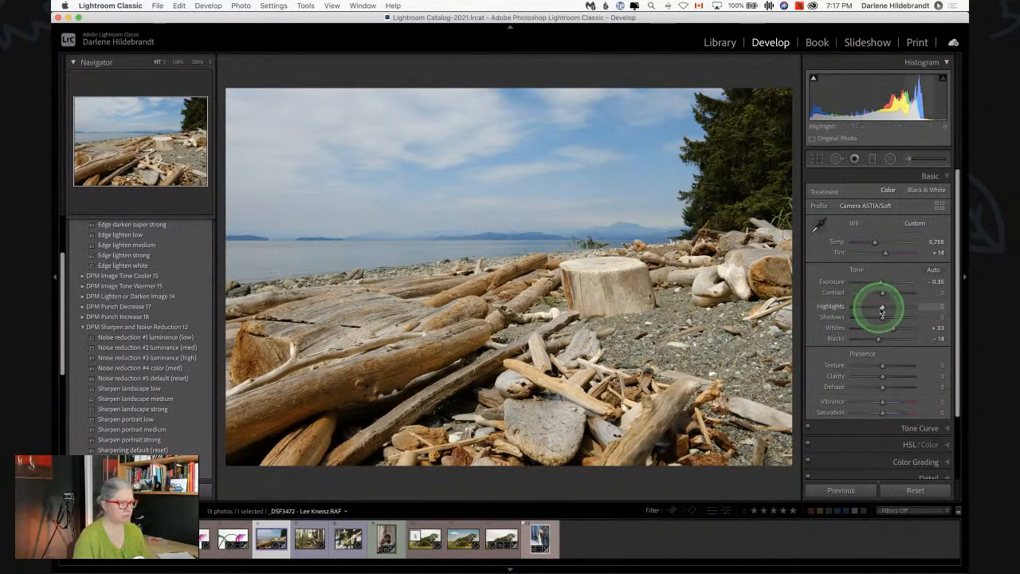
pyautogui.moveTo(883, 309)
pyautogui.mouseDown()
pyautogui.moveTo(861, 305)
pyautogui.moveTo(887, 307)
pyautogui.moveTo(878, 306)
pyautogui.mouseUp()
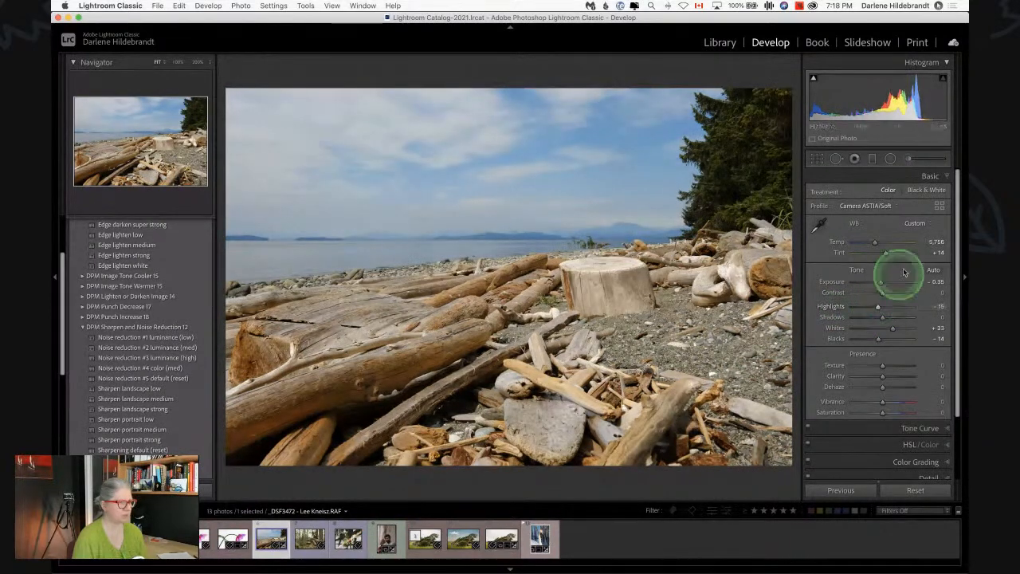
pyautogui.moveTo(931, 241); pyautogui.dragTo(889, 247)
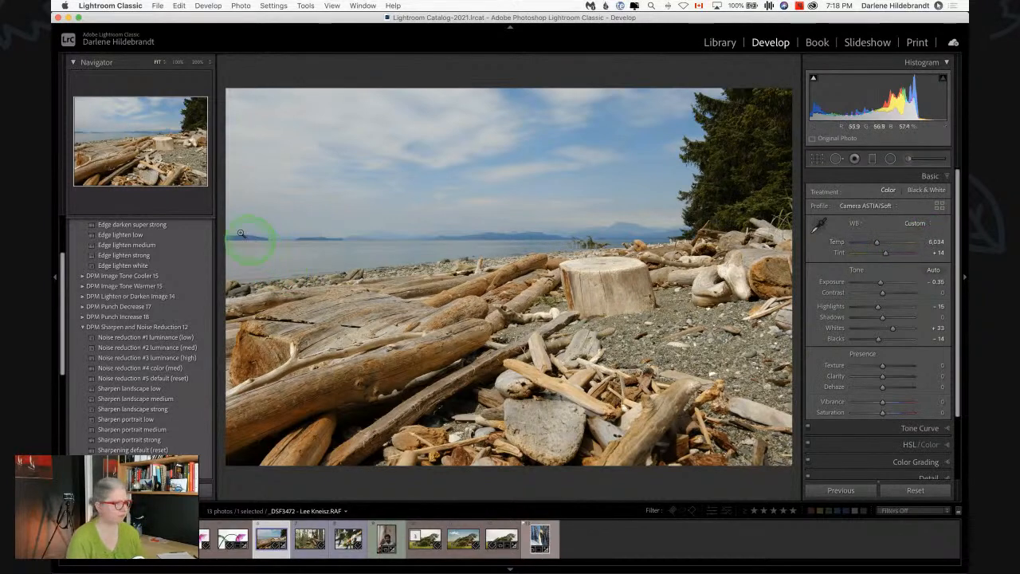
# Step: Send a 16-bit Adobe RGB TIFF copy with Lightroom adjustments to Luminar AI and switch to that app
pyautogui.rightClick(343, 227)
pyautogui.moveTo(372, 313)
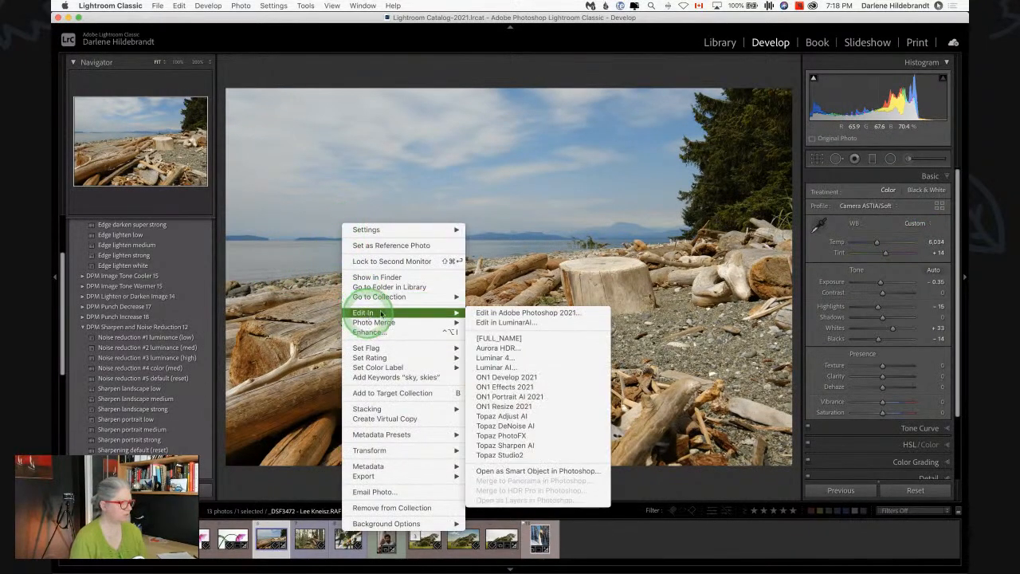
pyautogui.click(498, 368)
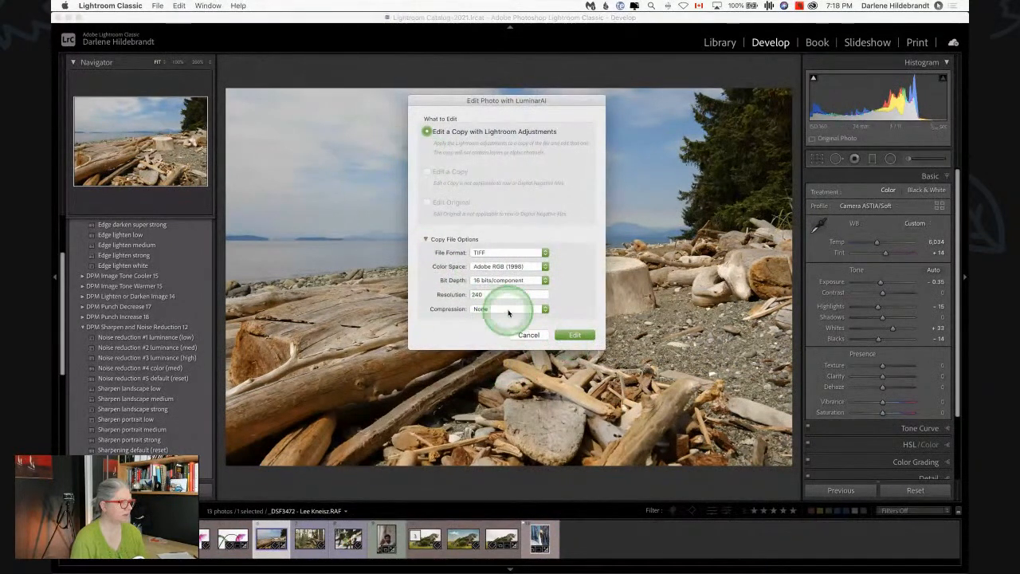
pyautogui.click(569, 334)
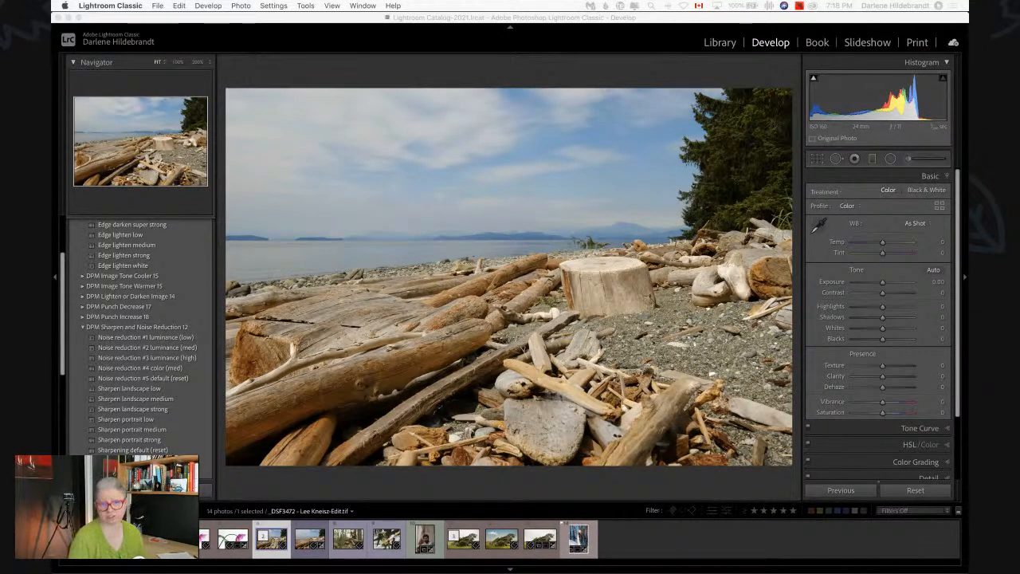
pyautogui.press('super+Tab')
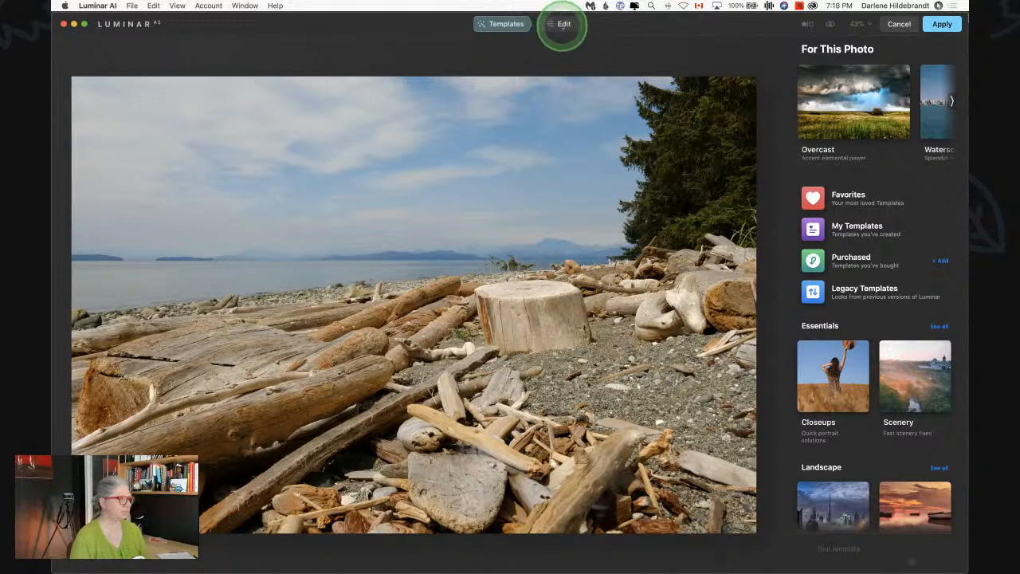
# Step: Try Enhance AI with Accent up to 74 and Sky Enhancer at 100, and settle on 39 for both
pyautogui.click(564, 24)
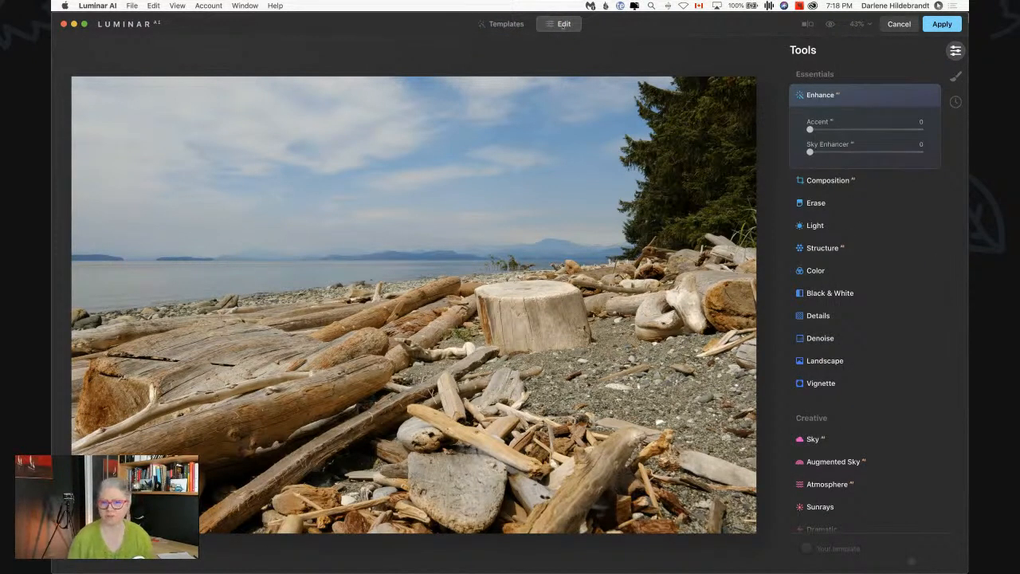
pyautogui.click(867, 94)
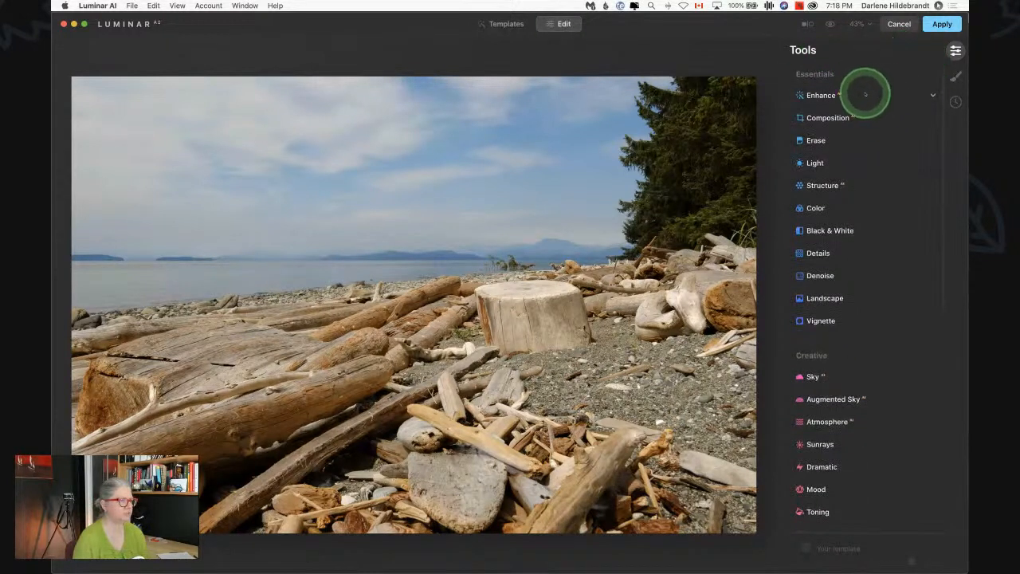
pyautogui.click(866, 94)
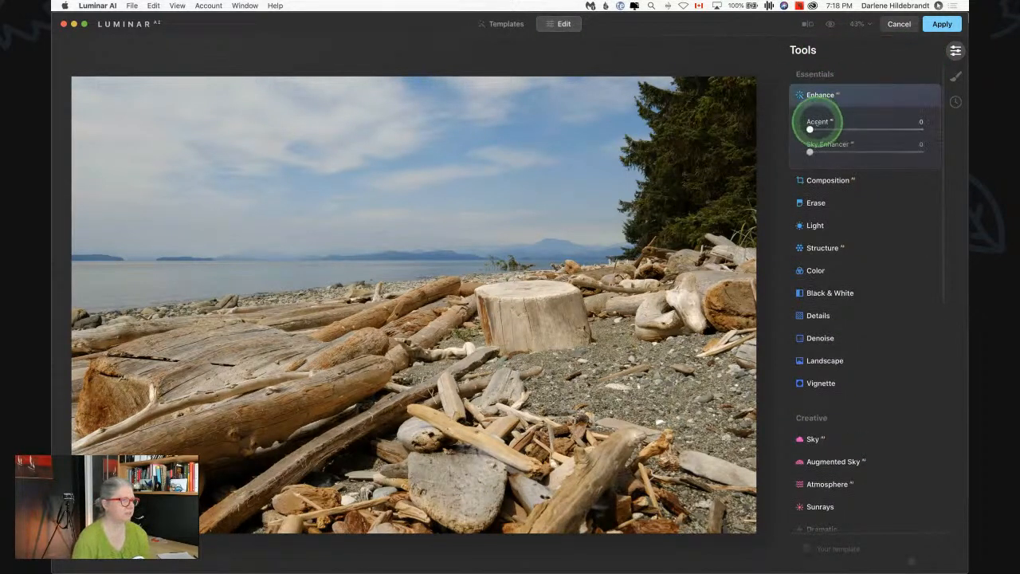
pyautogui.moveTo(810, 130)
pyautogui.mouseDown()
pyautogui.moveTo(957, 126)
pyautogui.moveTo(786, 125)
pyautogui.moveTo(859, 129)
pyautogui.mouseUp()
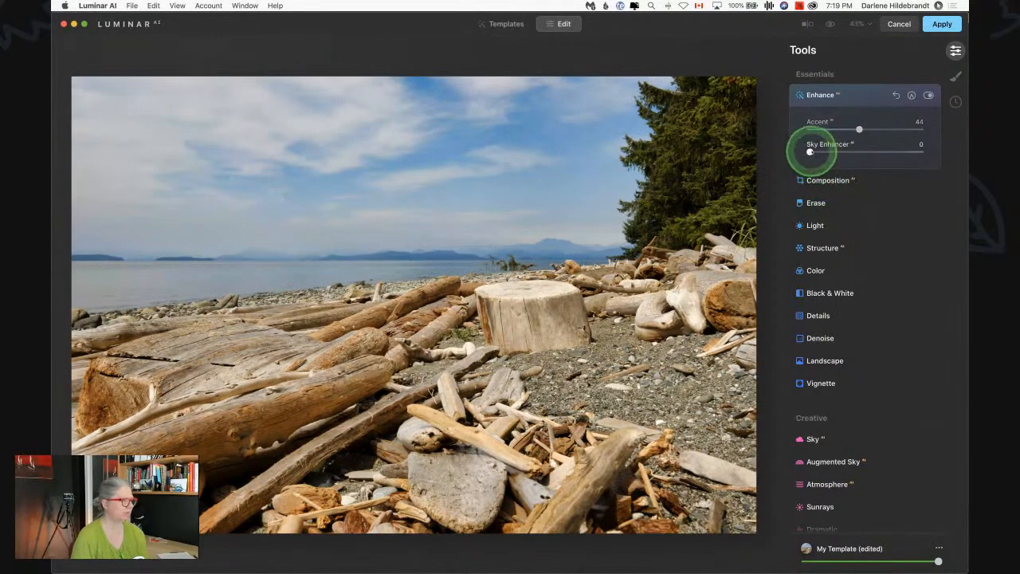
pyautogui.moveTo(812, 152); pyautogui.dragTo(924, 155)
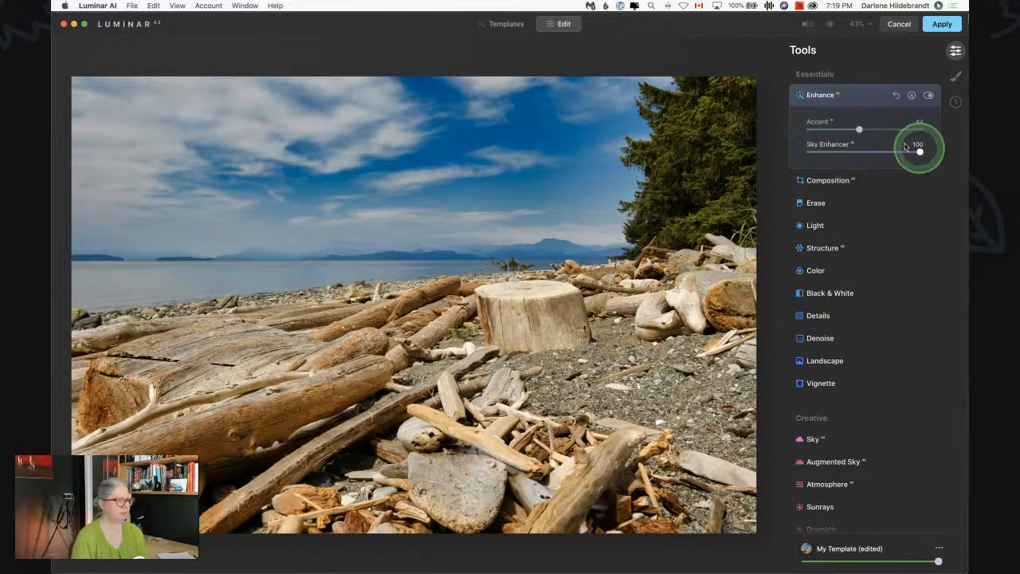
pyautogui.moveTo(861, 129); pyautogui.dragTo(892, 129)
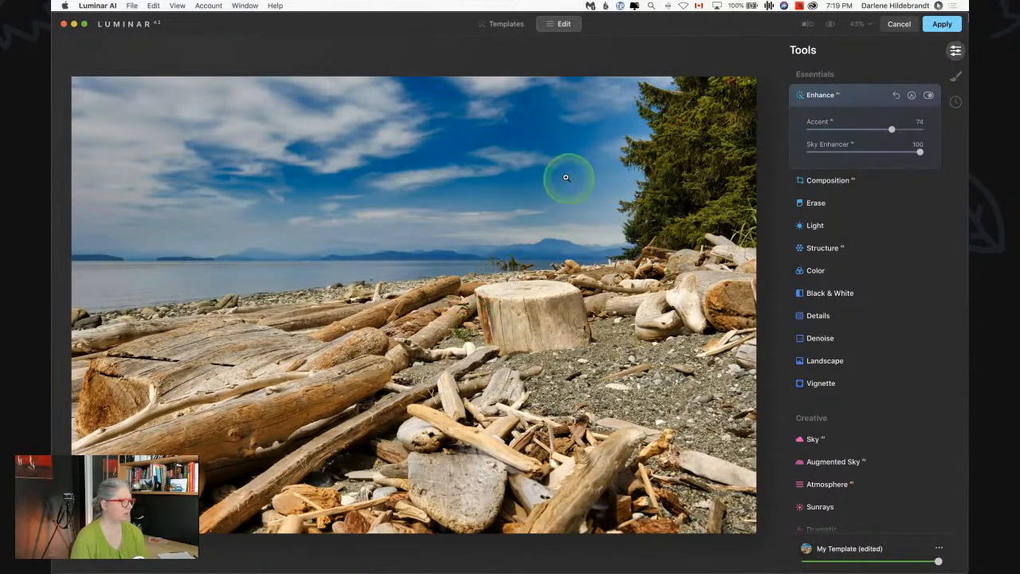
pyautogui.moveTo(882, 153); pyautogui.dragTo(854, 128)
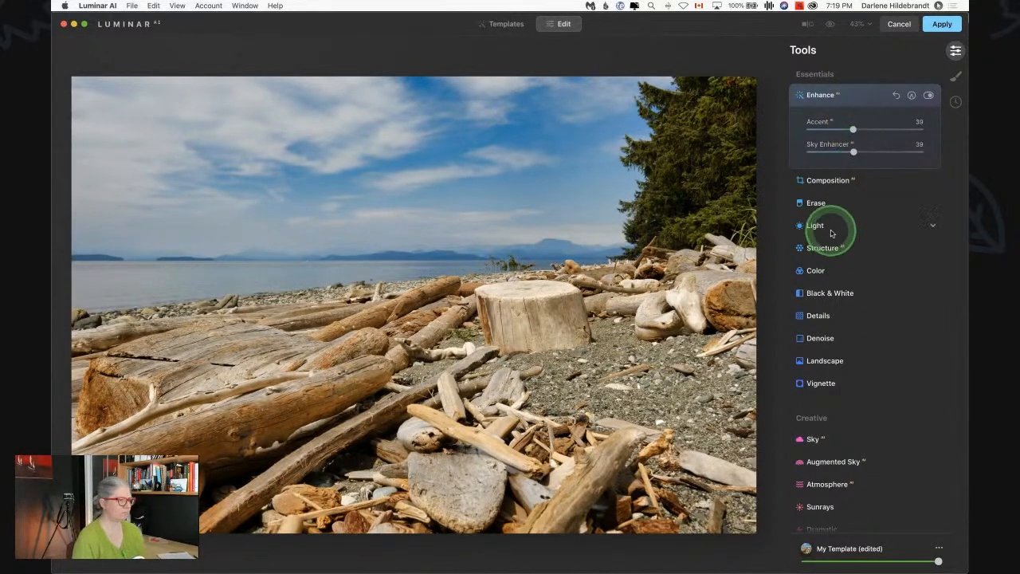
# Step: Add a hard-edged vignette with Amount -77, Size 26, Roundness 16 and Feather -100 to preview its shape
pyautogui.click(829, 383)
pyautogui.click(848, 423)
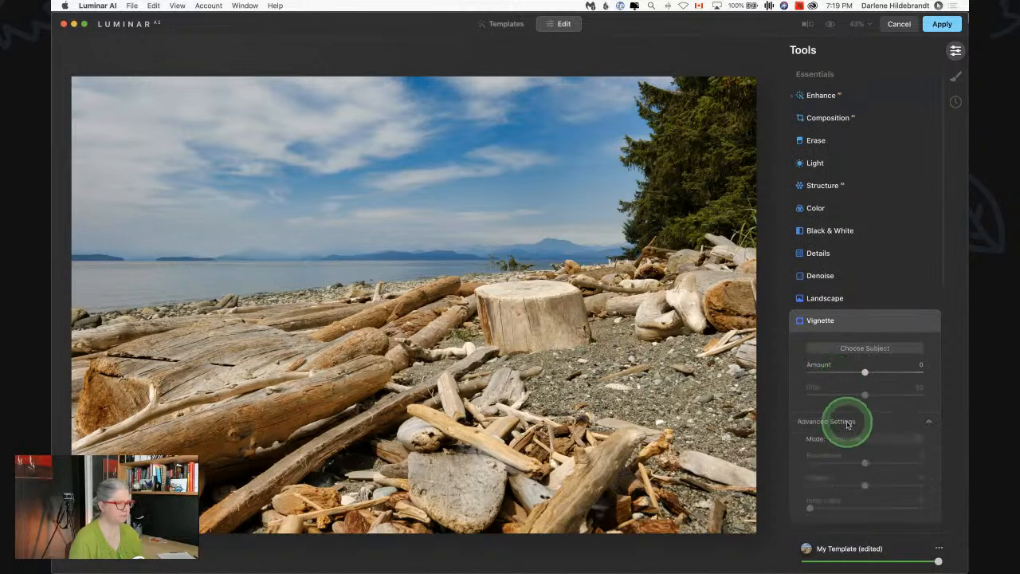
pyautogui.moveTo(865, 292); pyautogui.dragTo(823, 291)
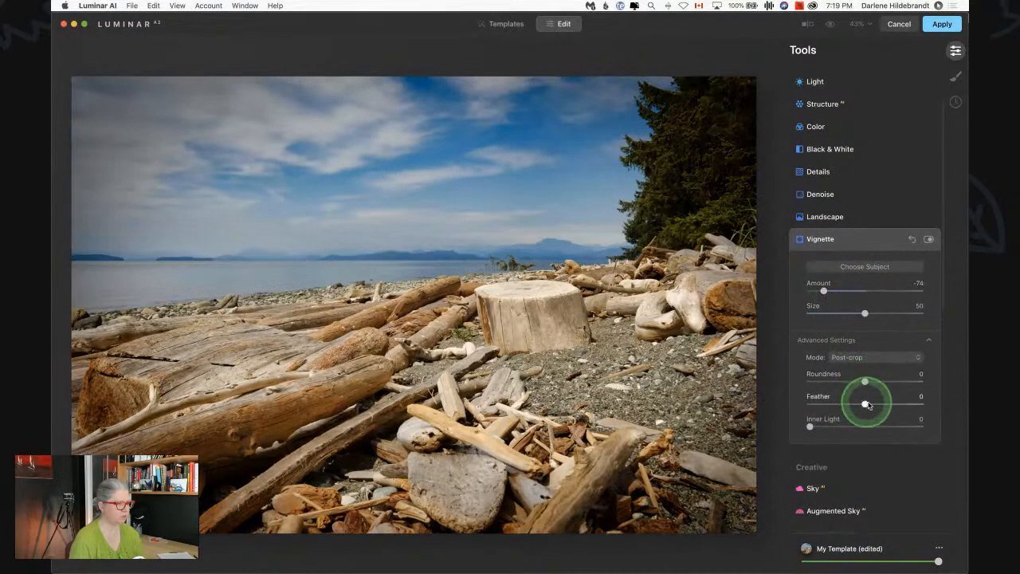
pyautogui.moveTo(865, 404); pyautogui.dragTo(765, 402)
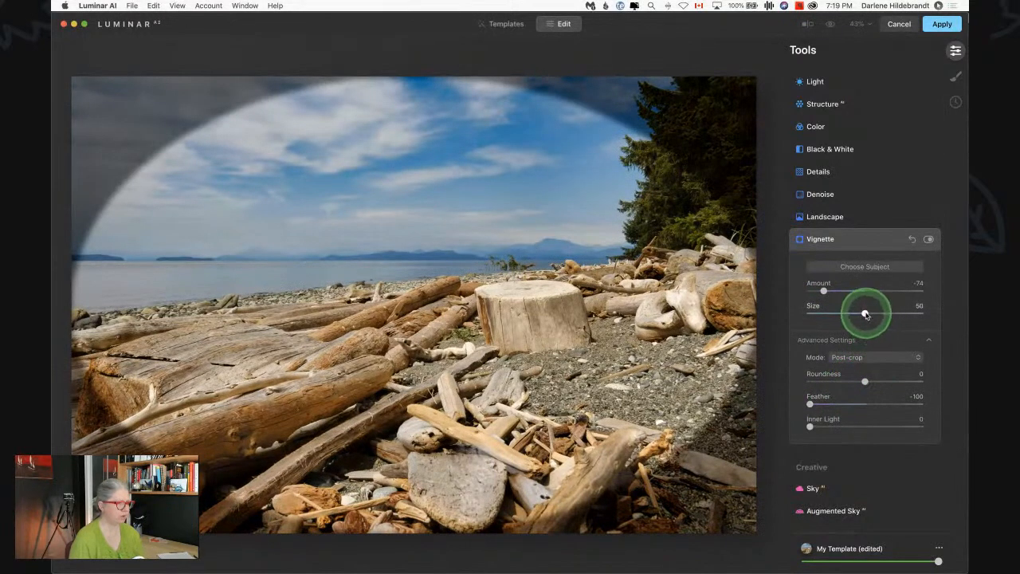
pyautogui.moveTo(865, 312); pyautogui.dragTo(838, 314)
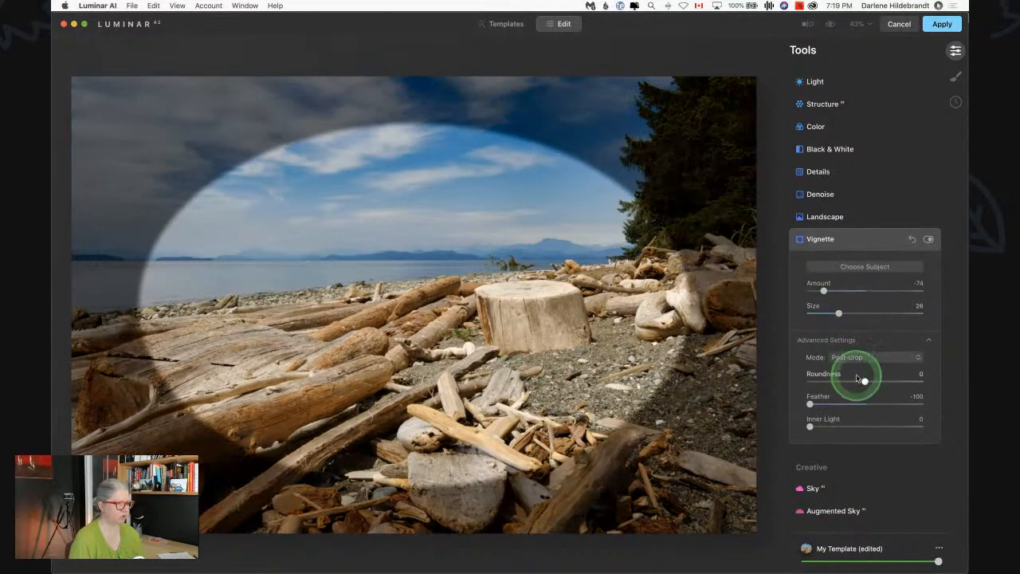
pyautogui.moveTo(865, 381); pyautogui.dragTo(874, 382)
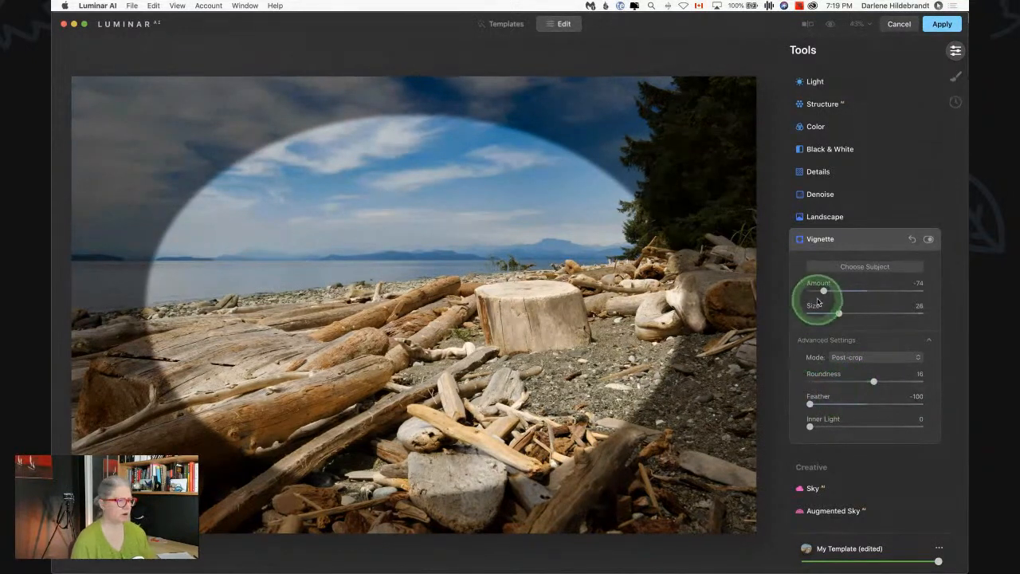
pyautogui.moveTo(822, 289); pyautogui.dragTo(823, 292)
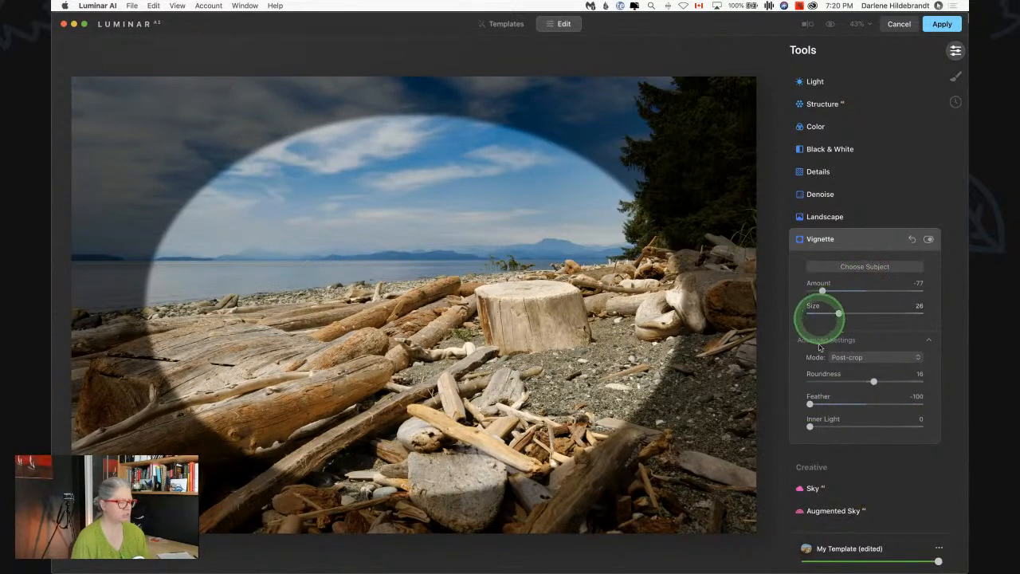
# Step: Choose the tree stump as the vignette's subject, repositioning the centre on it until the bright area suits
pyautogui.click(864, 266)
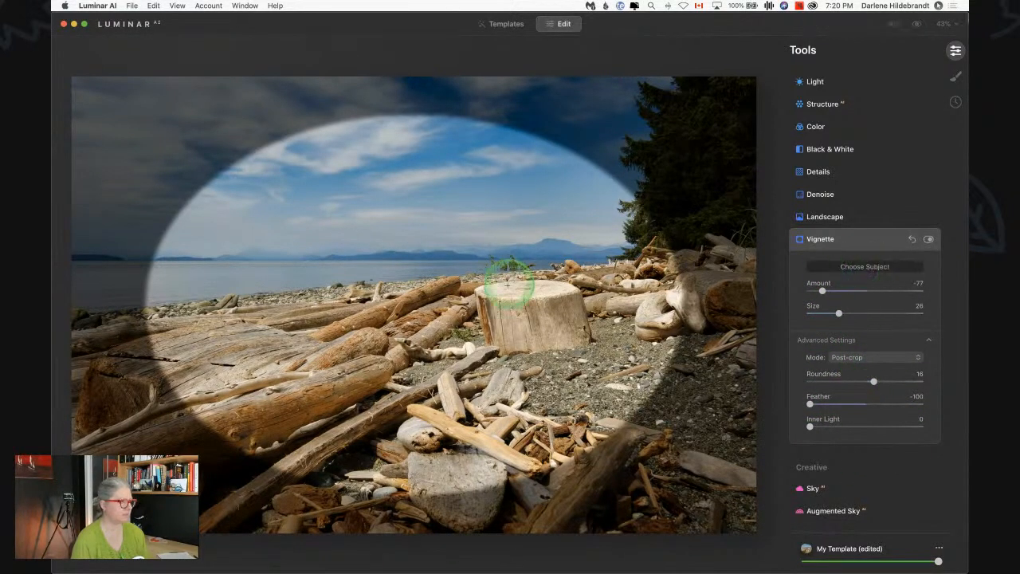
pyautogui.click(486, 319)
pyautogui.click(493, 323)
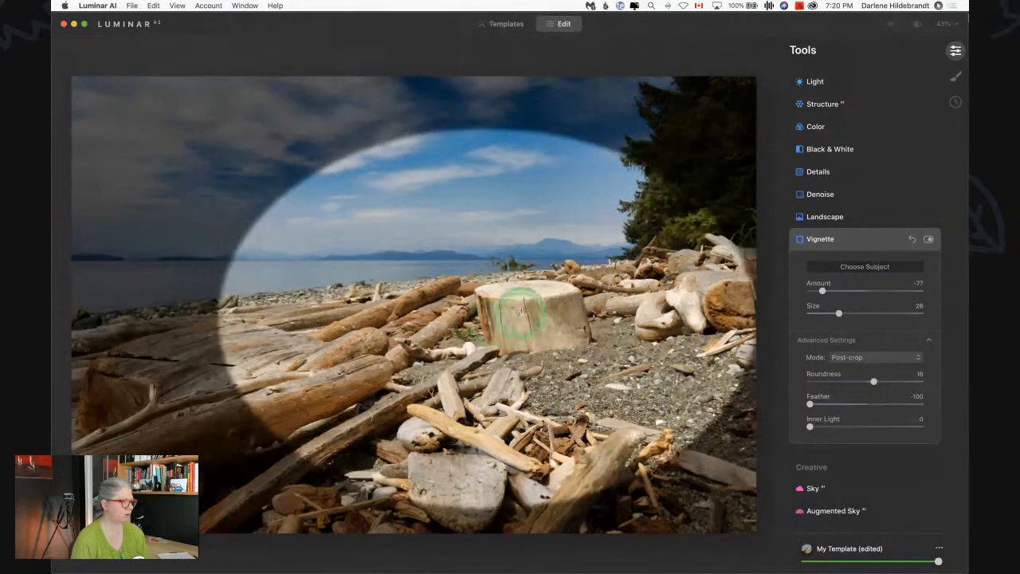
pyautogui.click(519, 312)
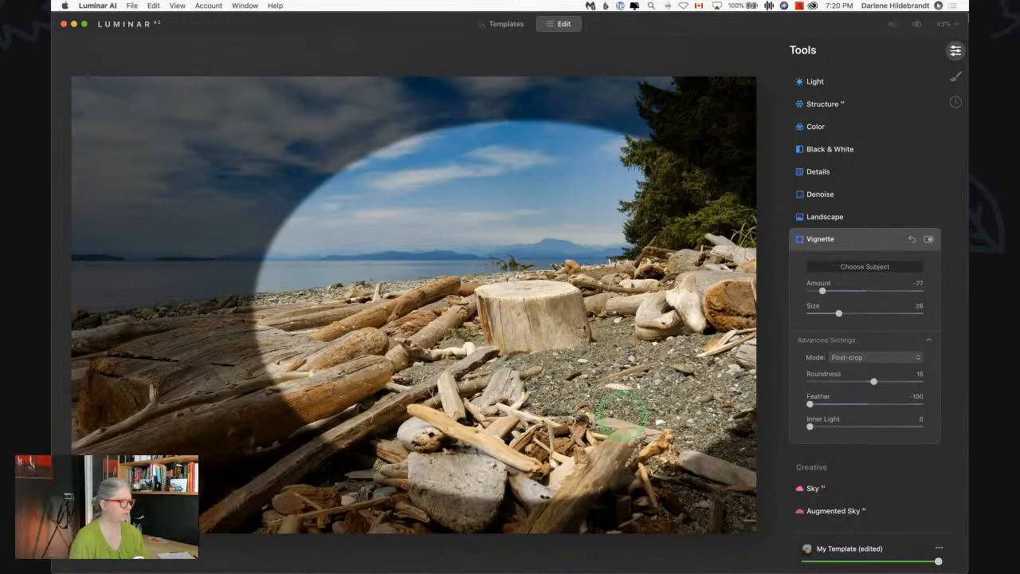
# Step: Soften the vignette's edge to Feather 64 and reduce its strength to Amount -49
pyautogui.click(885, 404)
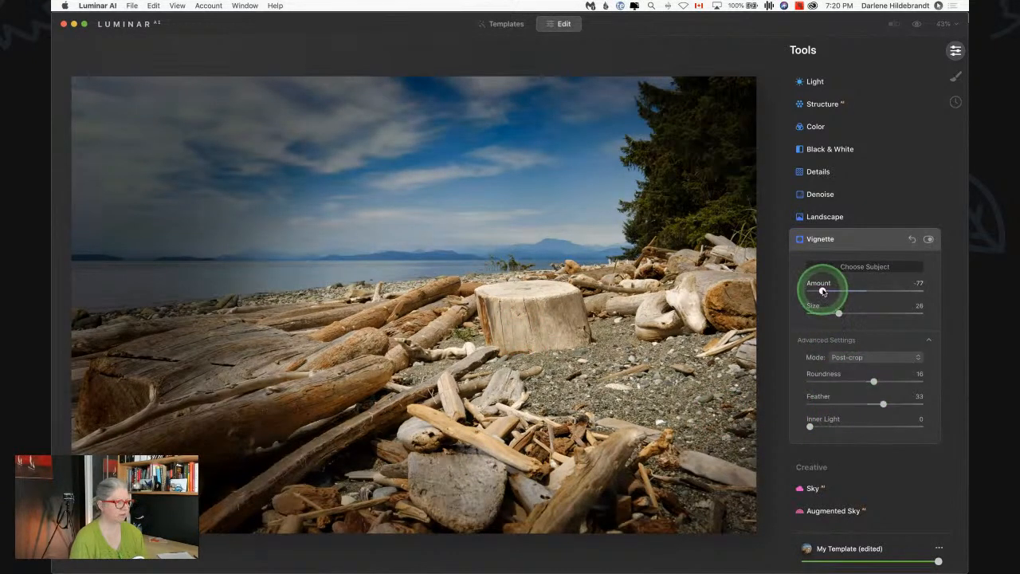
pyautogui.moveTo(824, 292)
pyautogui.mouseDown()
pyautogui.moveTo(841, 291)
pyautogui.moveTo(824, 291)
pyautogui.mouseUp()
pyautogui.moveTo(834, 403); pyautogui.dragTo(847, 405)
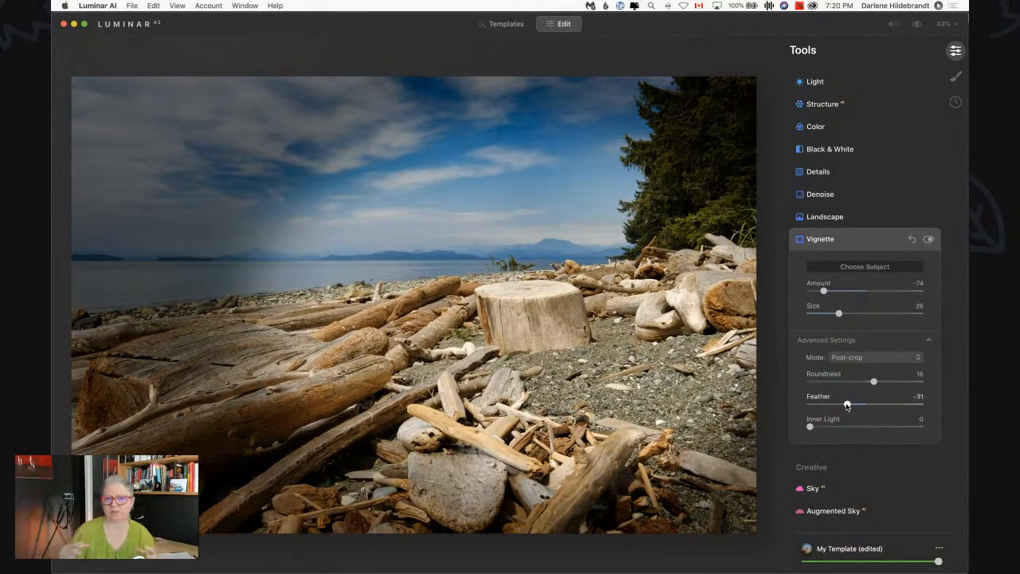
pyautogui.moveTo(849, 405); pyautogui.dragTo(900, 405)
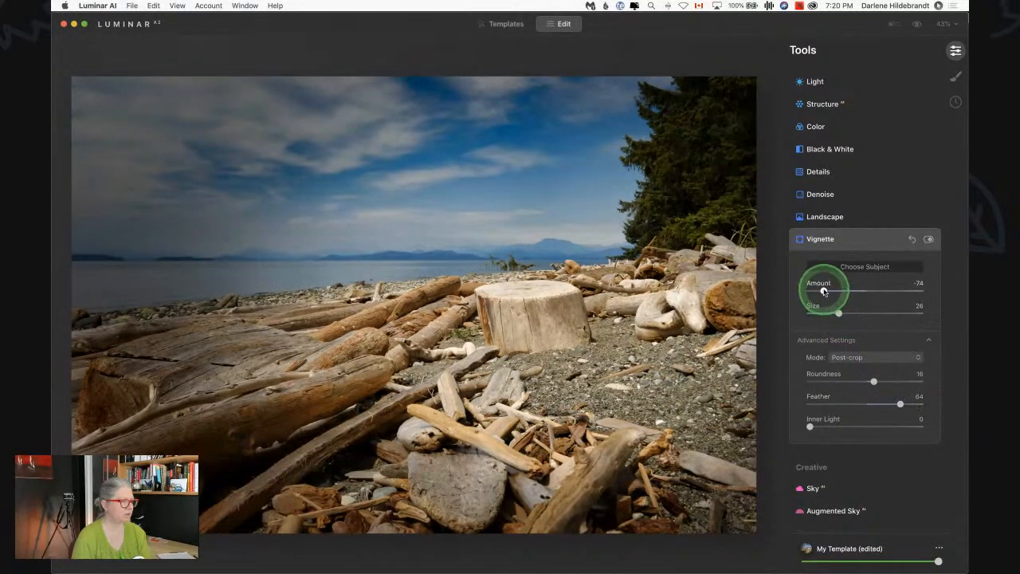
pyautogui.moveTo(824, 291); pyautogui.dragTo(839, 291)
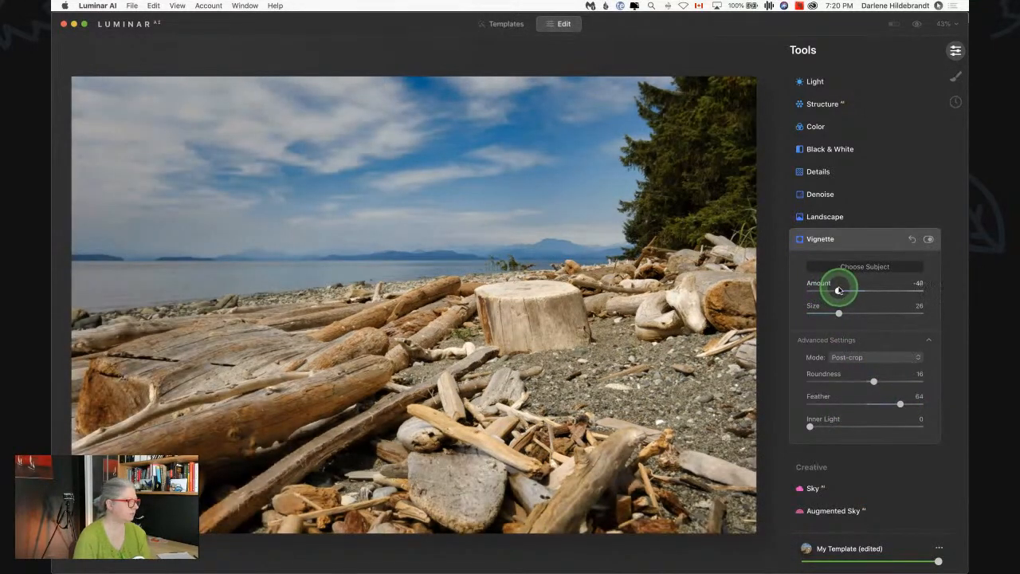
# Step: Compare the photo with the vignette off and on, slightly strengthen its darkening, and close the Vignette tool
pyautogui.click(928, 239)
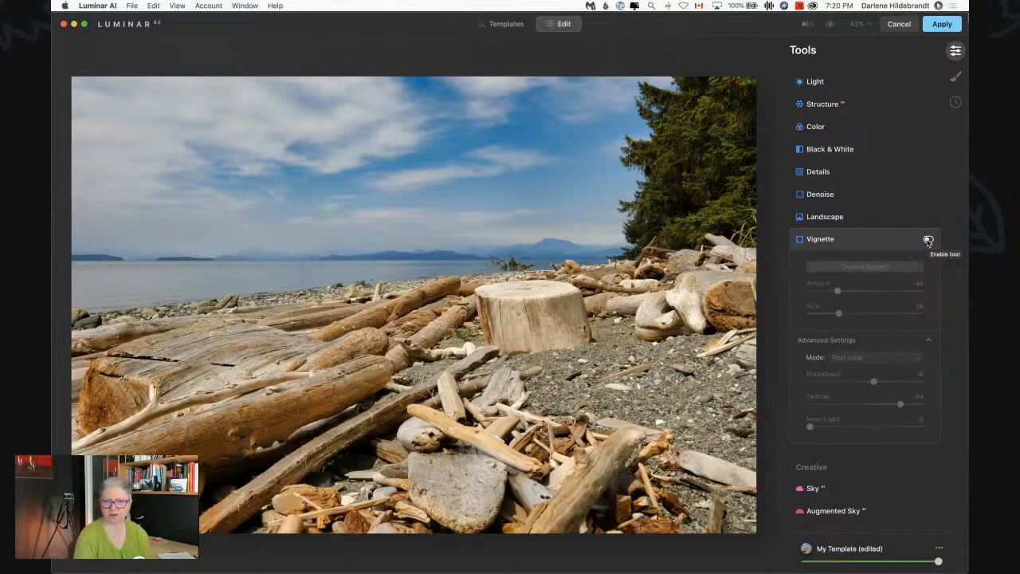
pyautogui.click(929, 240)
pyautogui.click(928, 240)
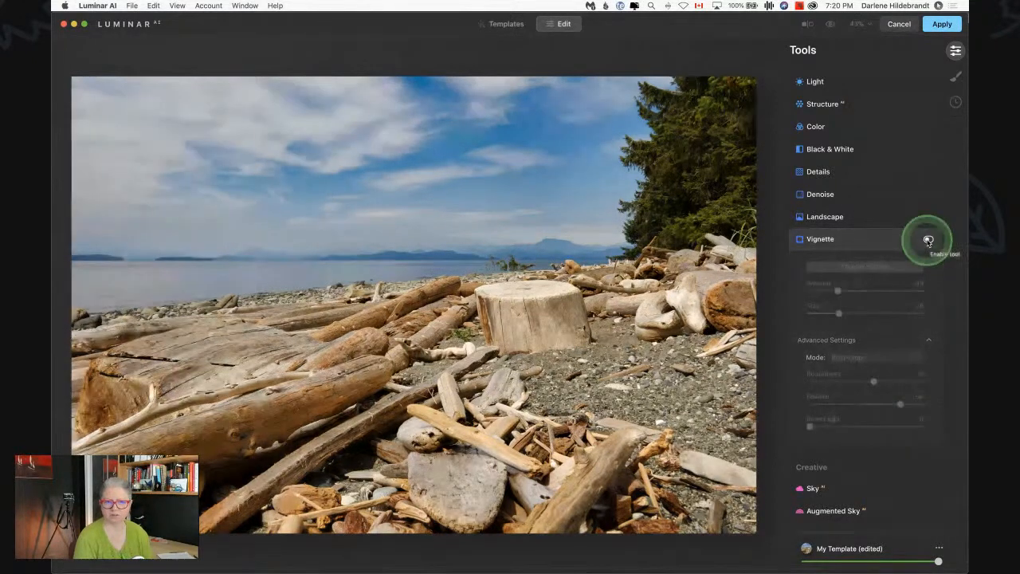
pyautogui.click(930, 241)
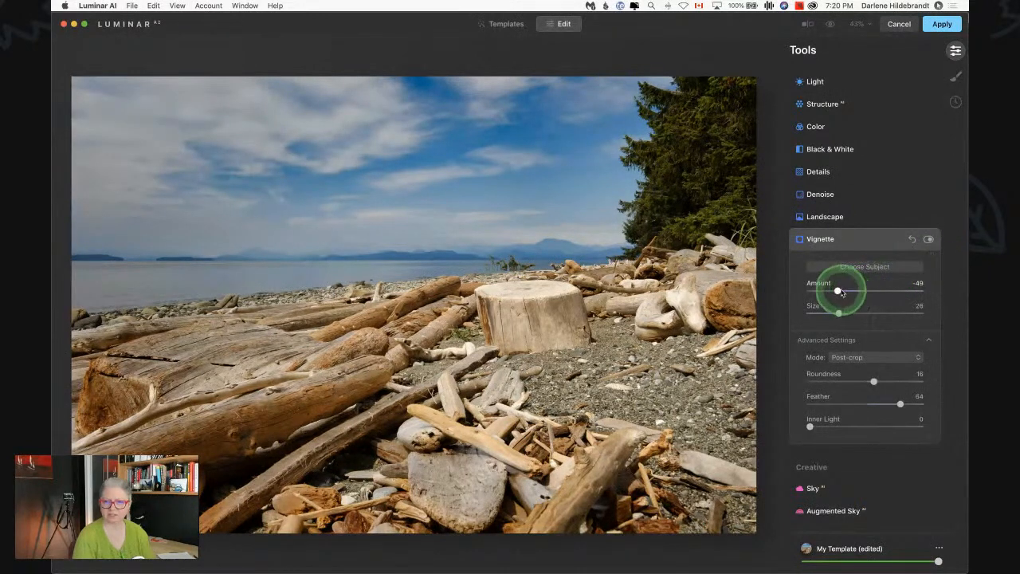
pyautogui.moveTo(839, 292); pyautogui.dragTo(835, 291)
pyautogui.click(855, 241)
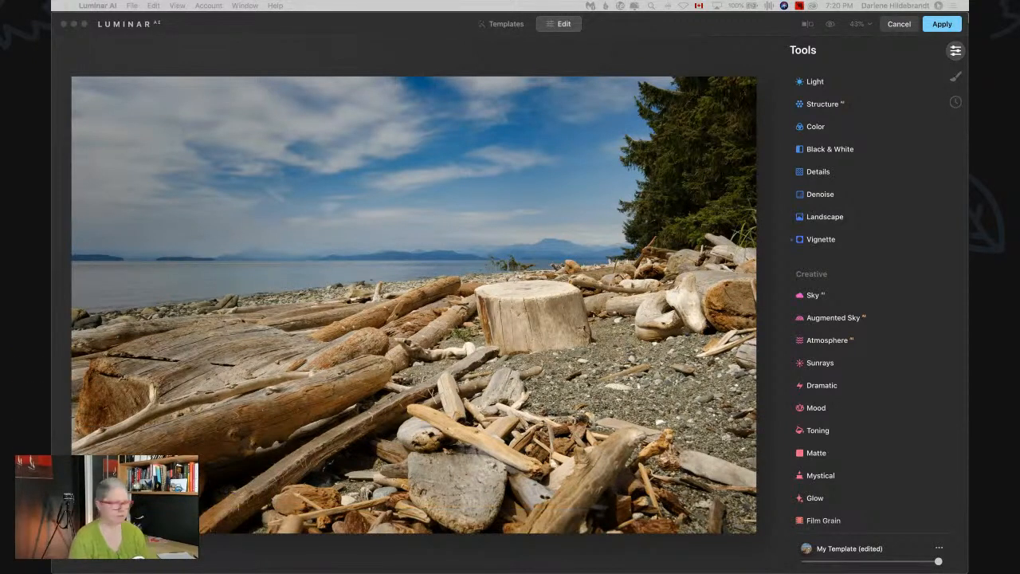
# Step: Try the Composition AI crop, shift the photo within the frame, and tighten the crop to 5619 × 3746 at the original ratio
pyautogui.click(640, 50)
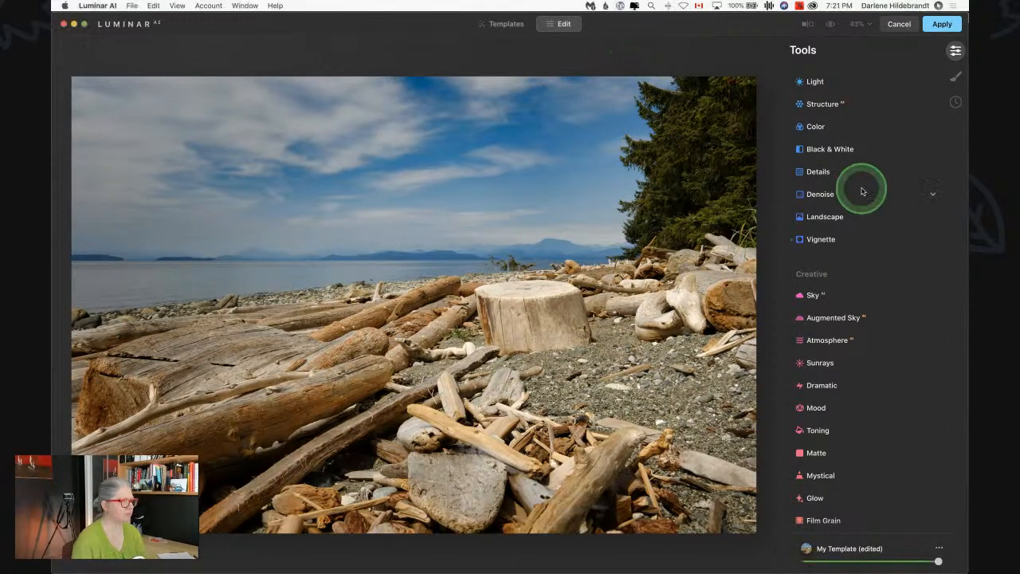
pyautogui.scroll(3, 862, 191)
pyautogui.click(832, 116)
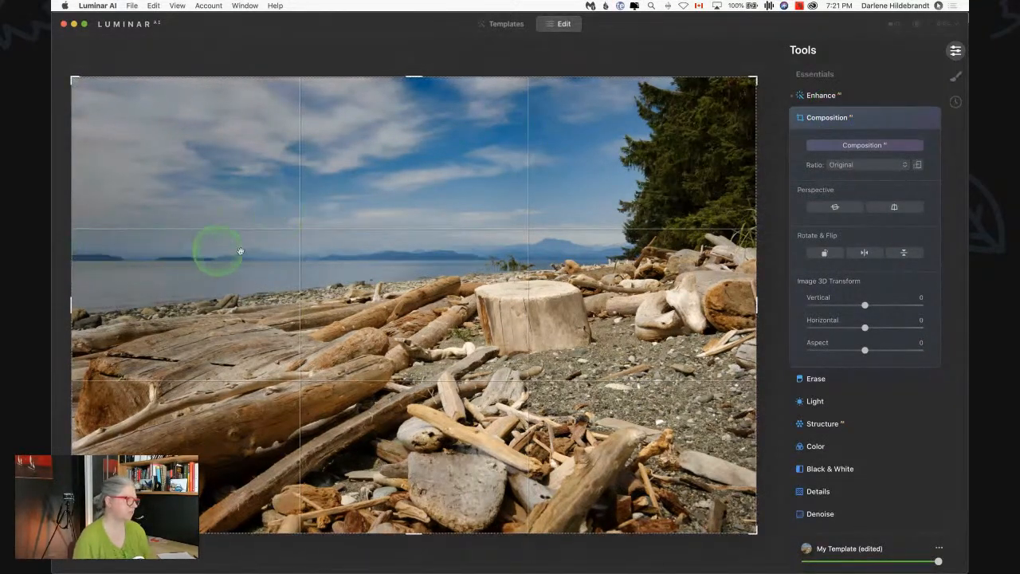
pyautogui.click(861, 145)
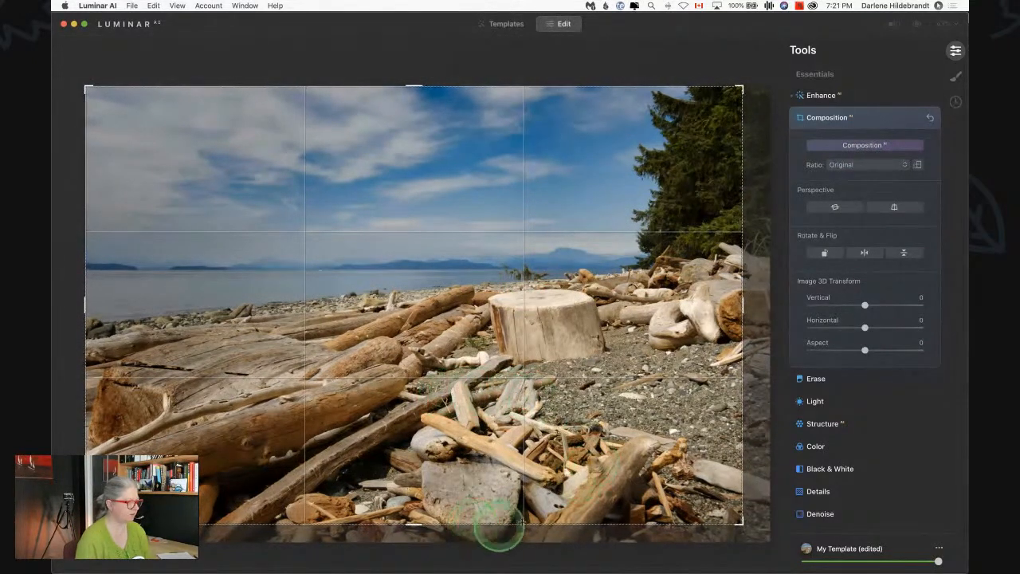
pyautogui.moveTo(542, 452); pyautogui.dragTo(581, 388)
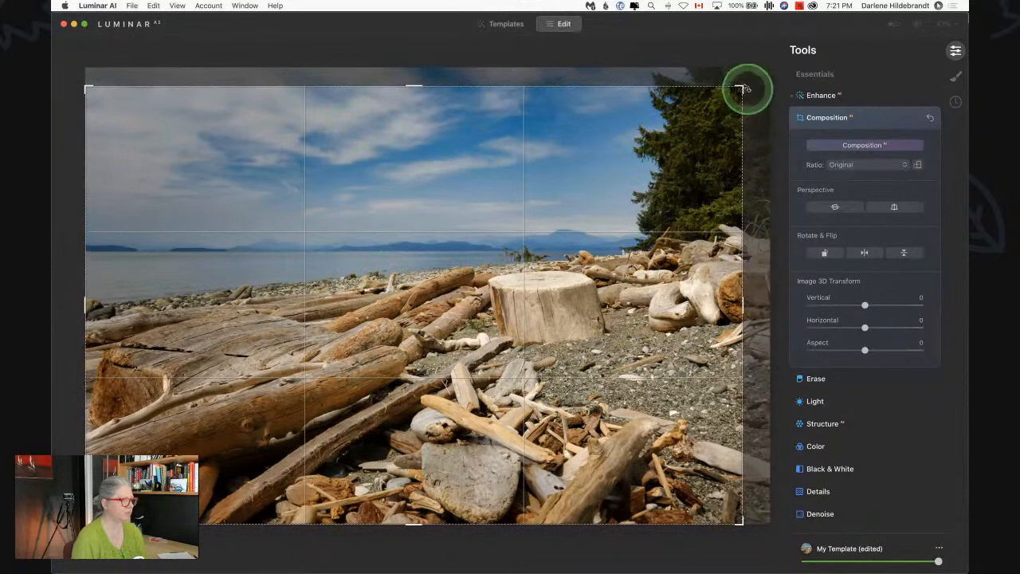
pyautogui.moveTo(740, 86); pyautogui.dragTo(723, 102)
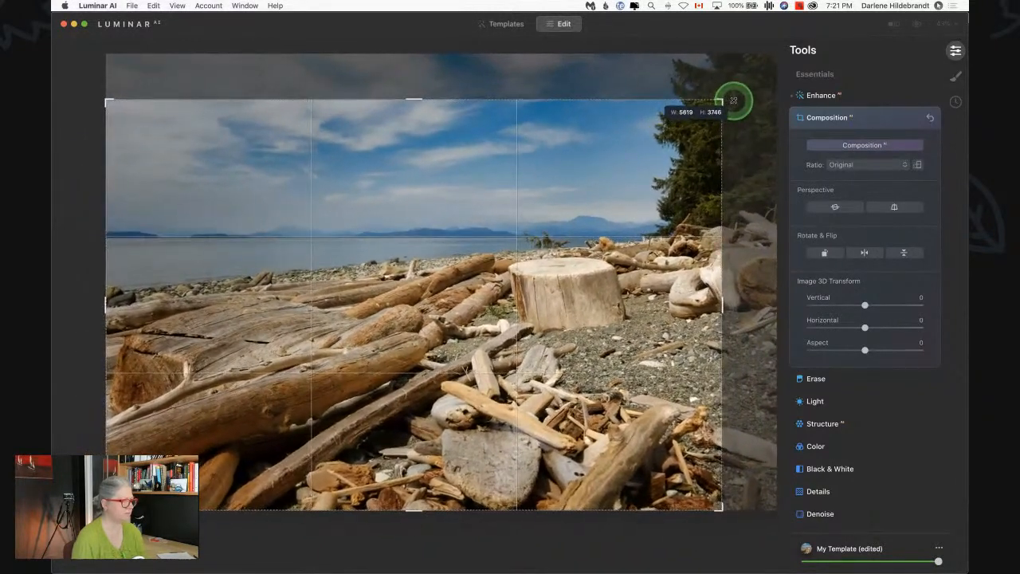
# Step: Try a Free-ratio crop that trims more sky and widens the frame towards the trees, and reset the composition
pyautogui.click(849, 167)
pyautogui.click(845, 178)
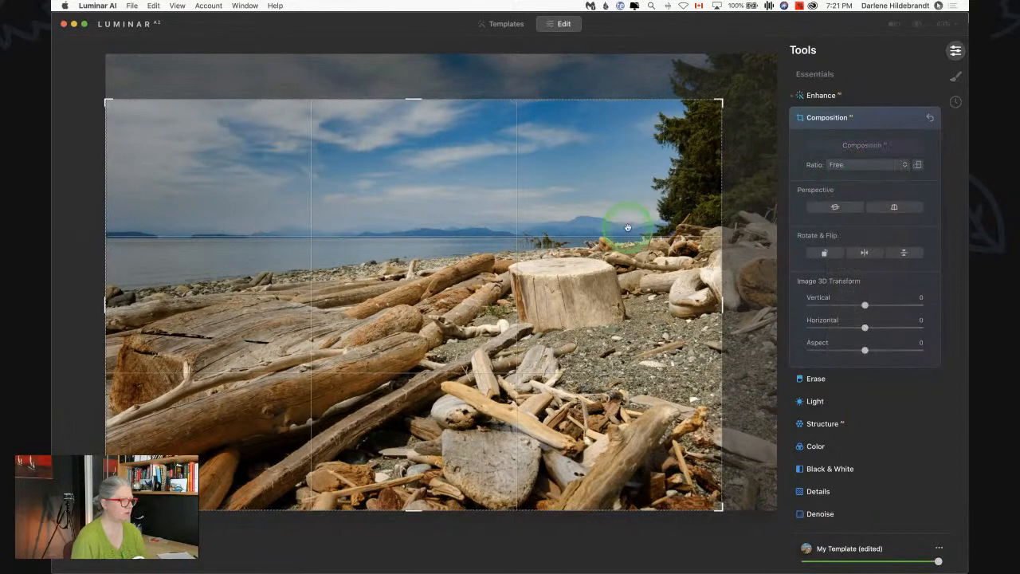
pyautogui.moveTo(553, 97); pyautogui.dragTo(553, 121)
pyautogui.moveTo(716, 195)
pyautogui.mouseDown()
pyautogui.moveTo(754, 189)
pyautogui.moveTo(735, 188)
pyautogui.mouseUp()
pyautogui.press('Return')
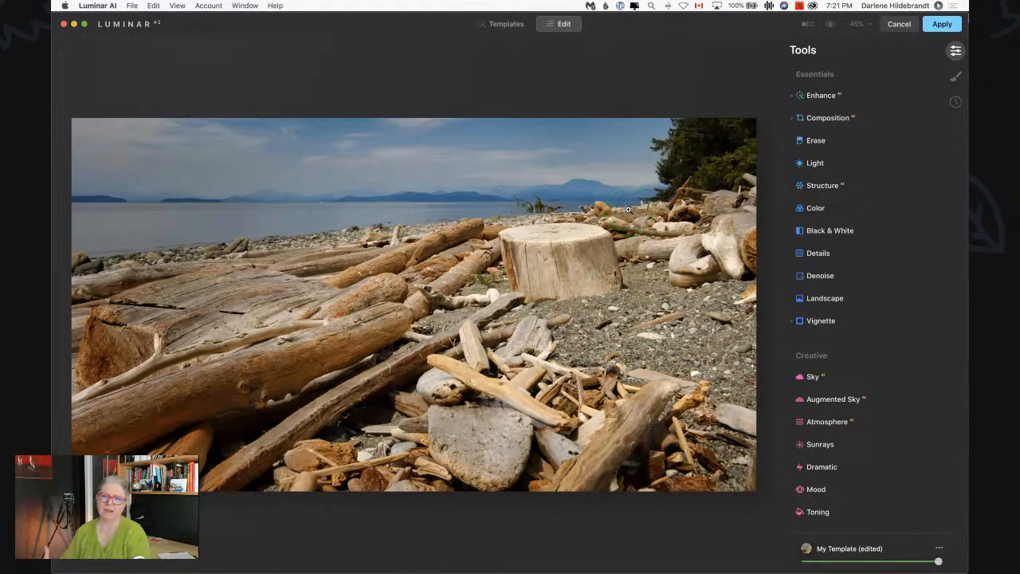
pyautogui.click(827, 118)
pyautogui.click(930, 120)
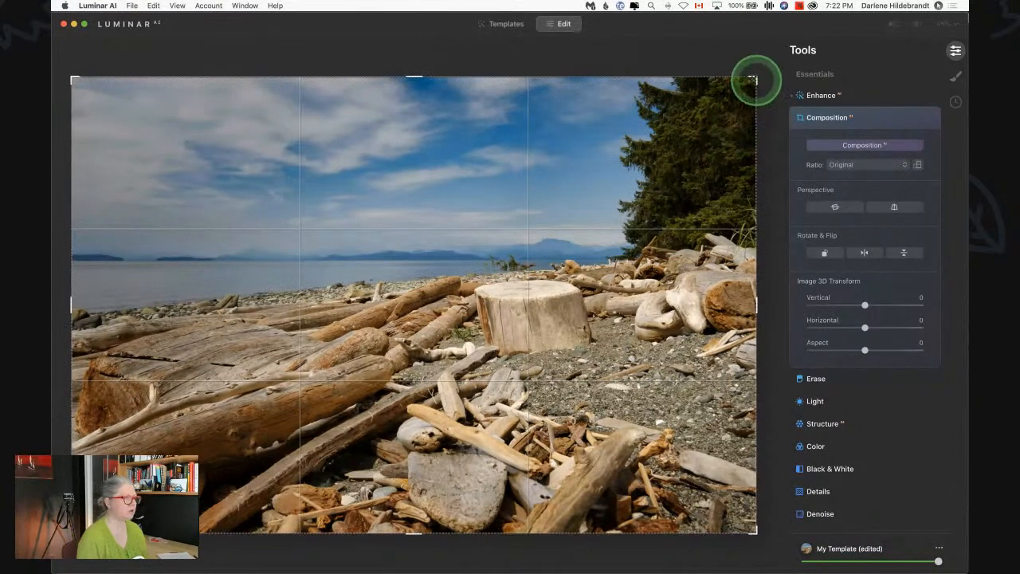
# Step: Crop the photo to a wide panorama using the Free ratio, cutting much of the sky and a narrow strip beside the trees
pyautogui.moveTo(754, 81); pyautogui.dragTo(736, 107)
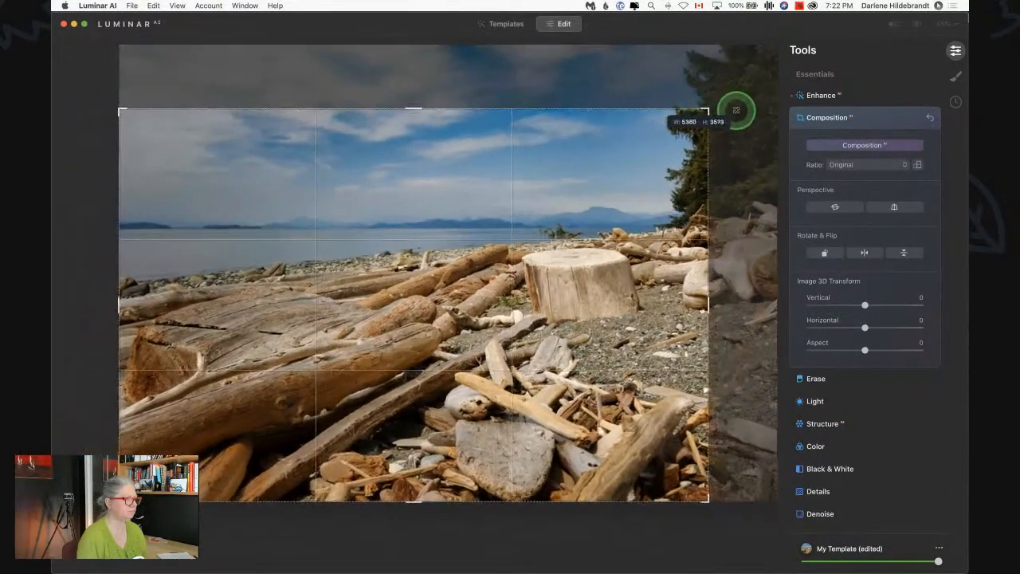
pyautogui.click(844, 166)
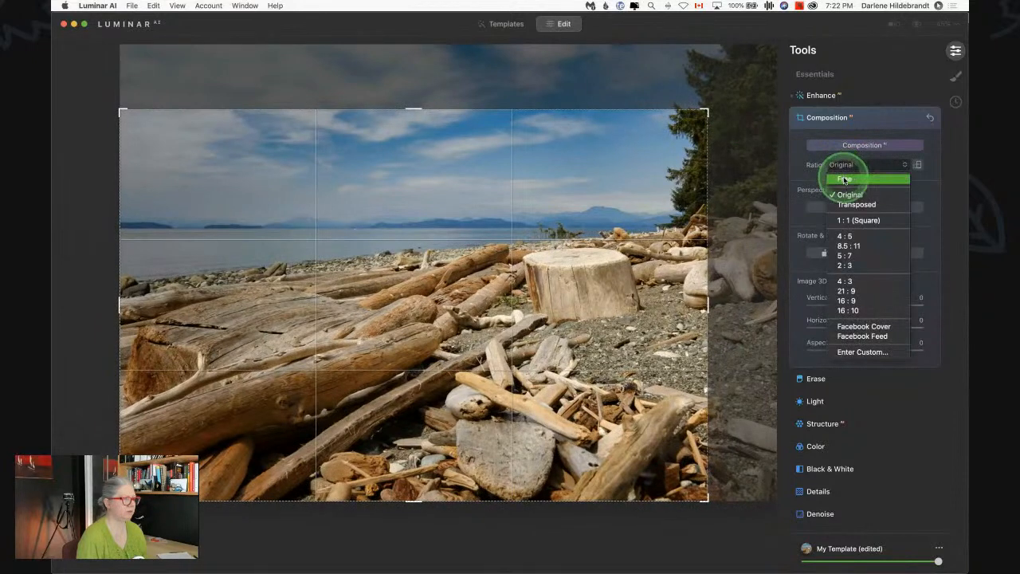
pyautogui.click(842, 174)
pyautogui.moveTo(708, 223)
pyautogui.mouseDown()
pyautogui.moveTo(745, 221)
pyautogui.moveTo(717, 224)
pyautogui.mouseUp()
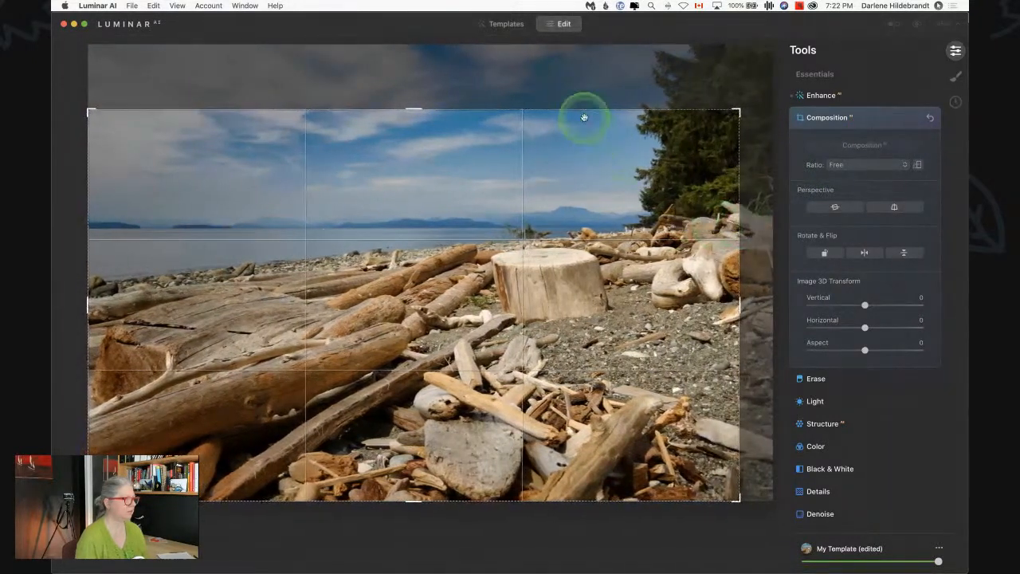
pyautogui.moveTo(583, 114); pyautogui.dragTo(582, 130)
pyautogui.press('Return')
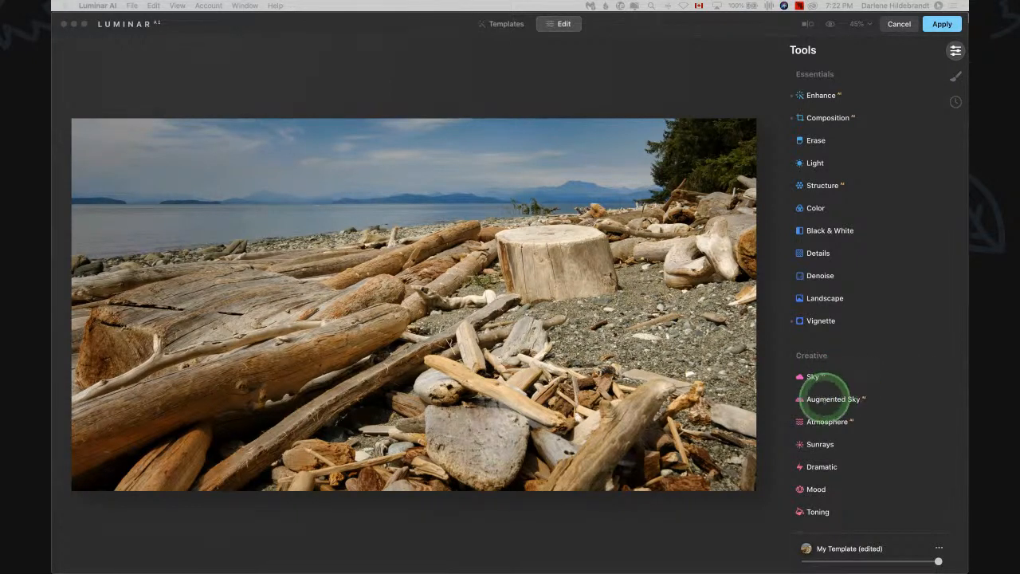
# Step: Add the Dramatic effect with Amount 32, Local Contrast 26 and Saturation 13
pyautogui.scroll(-5, 829, 401)
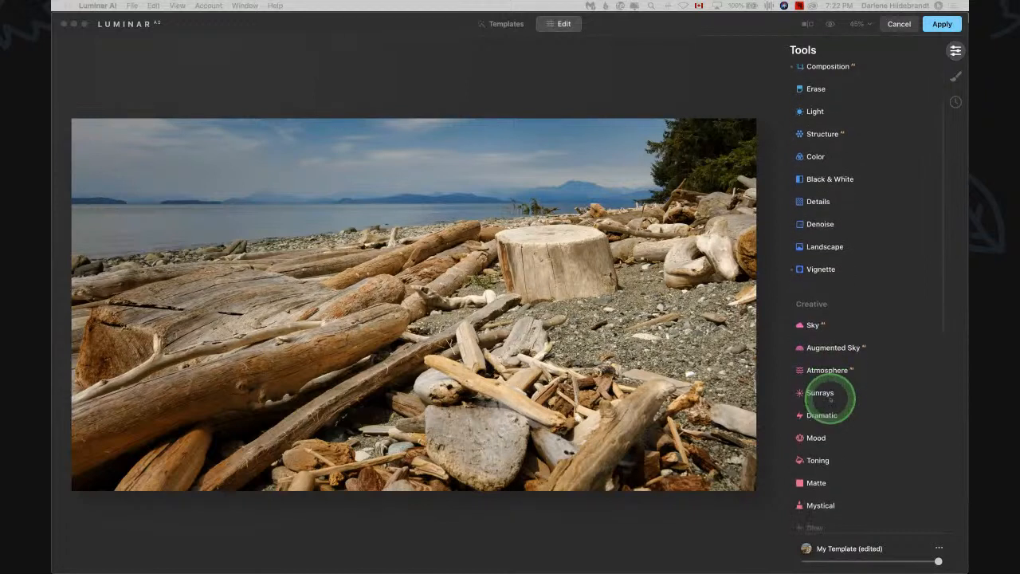
pyautogui.scroll(1, 830, 400)
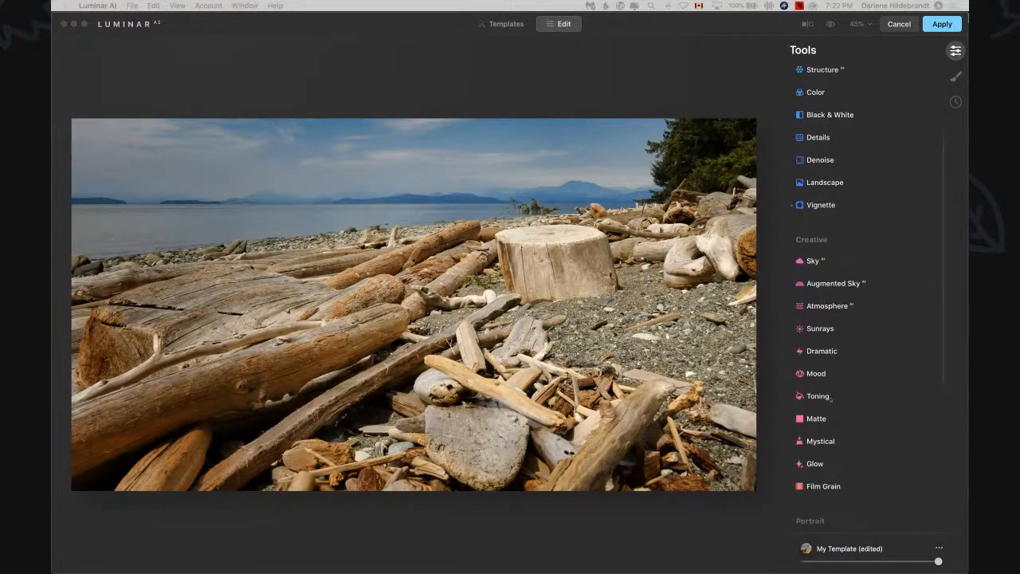
pyautogui.click(823, 351)
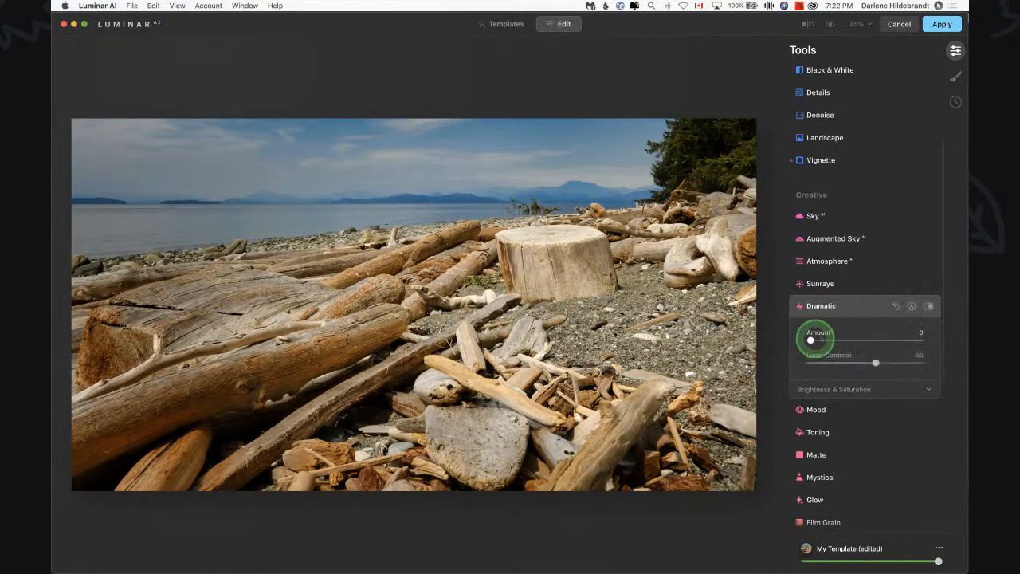
pyautogui.moveTo(814, 339); pyautogui.dragTo(843, 340)
pyautogui.click(842, 390)
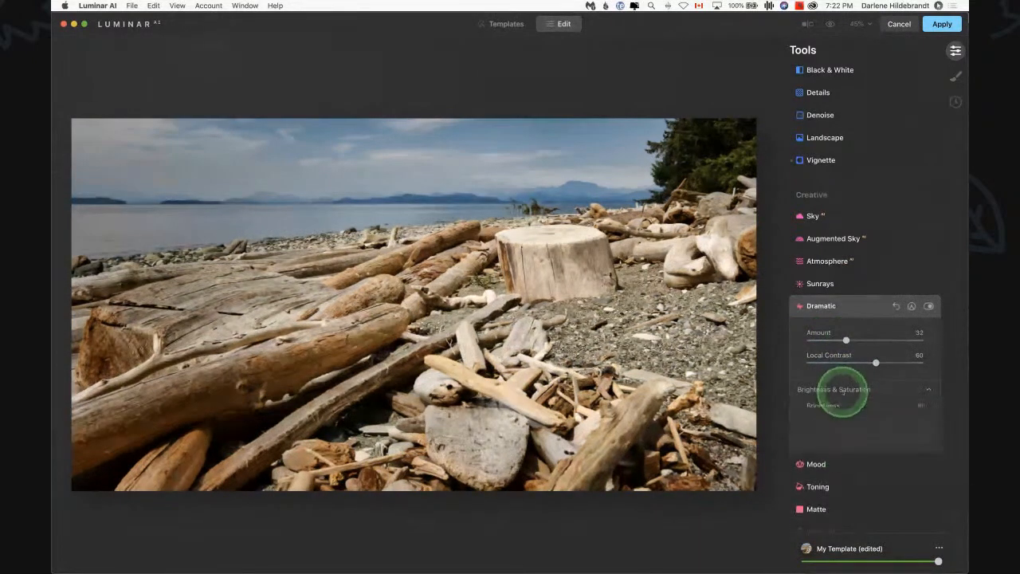
pyautogui.moveTo(853, 436); pyautogui.dragTo(871, 436)
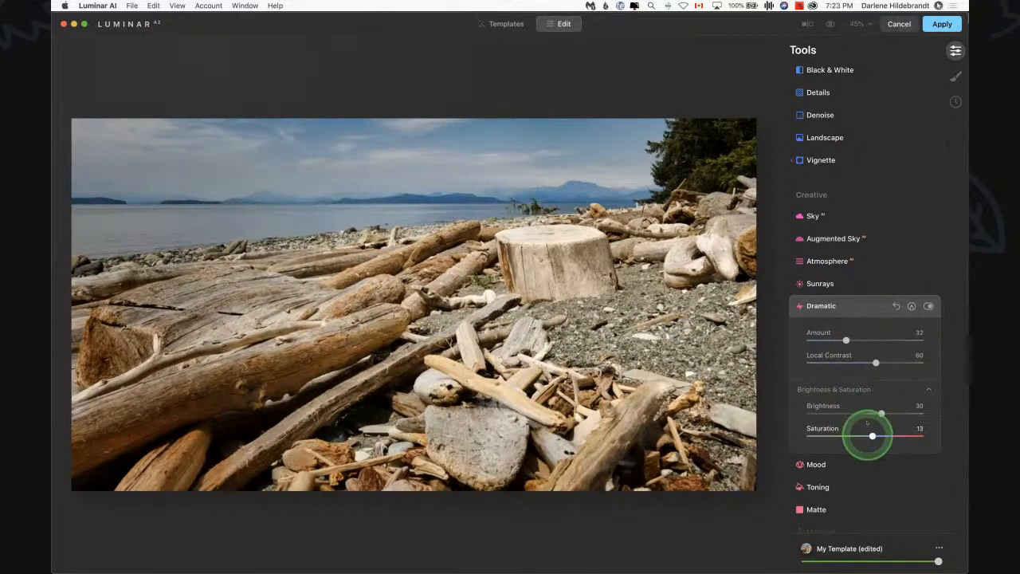
pyautogui.moveTo(876, 362); pyautogui.dragTo(839, 363)
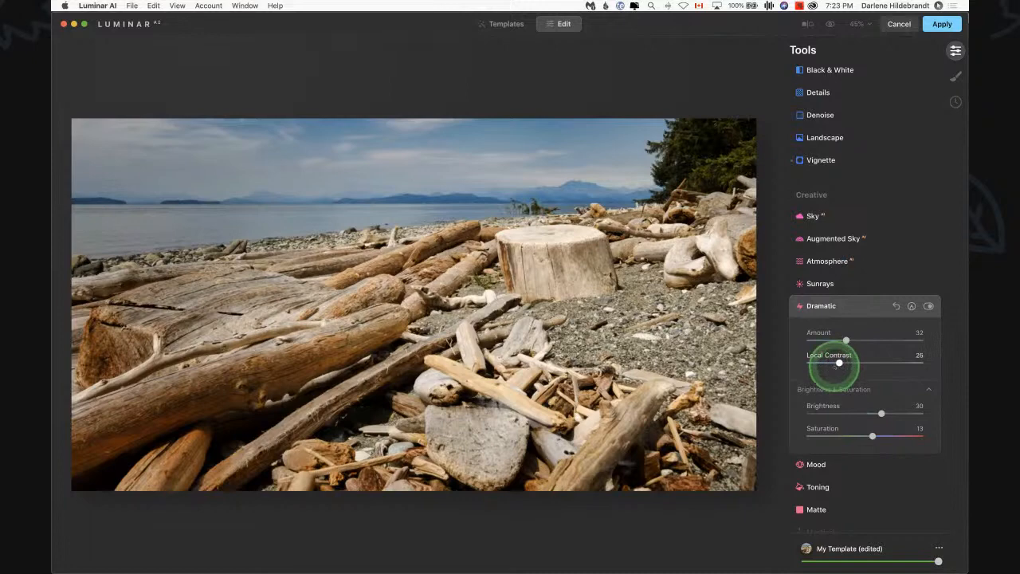
# Step: Compare the photo with the Dramatic effect off and on, set its Brightness to -18, and close the tool
pyautogui.click(929, 306)
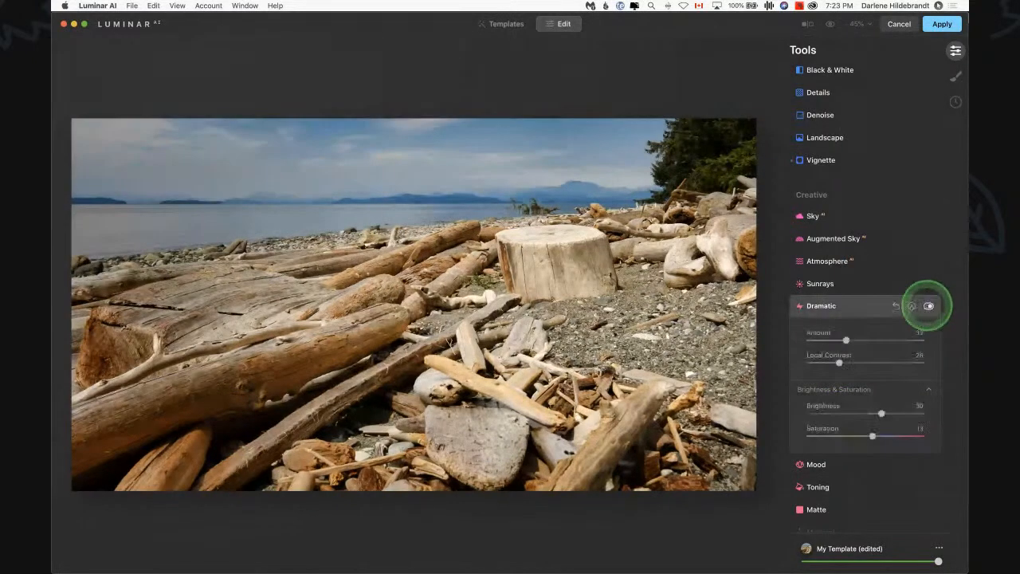
pyautogui.click(929, 306)
pyautogui.click(929, 306)
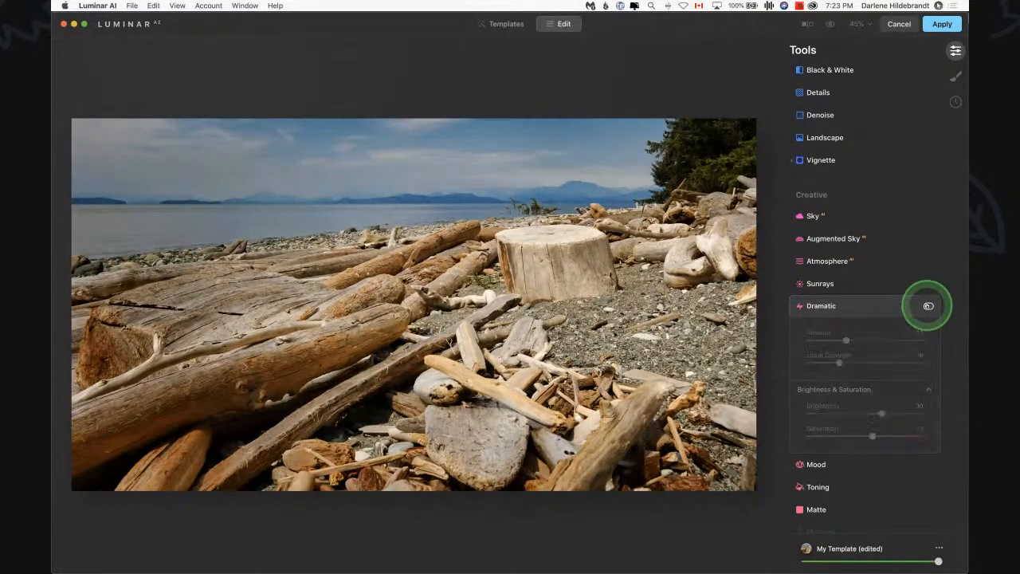
pyautogui.click(928, 307)
pyautogui.moveTo(881, 413); pyautogui.dragTo(857, 413)
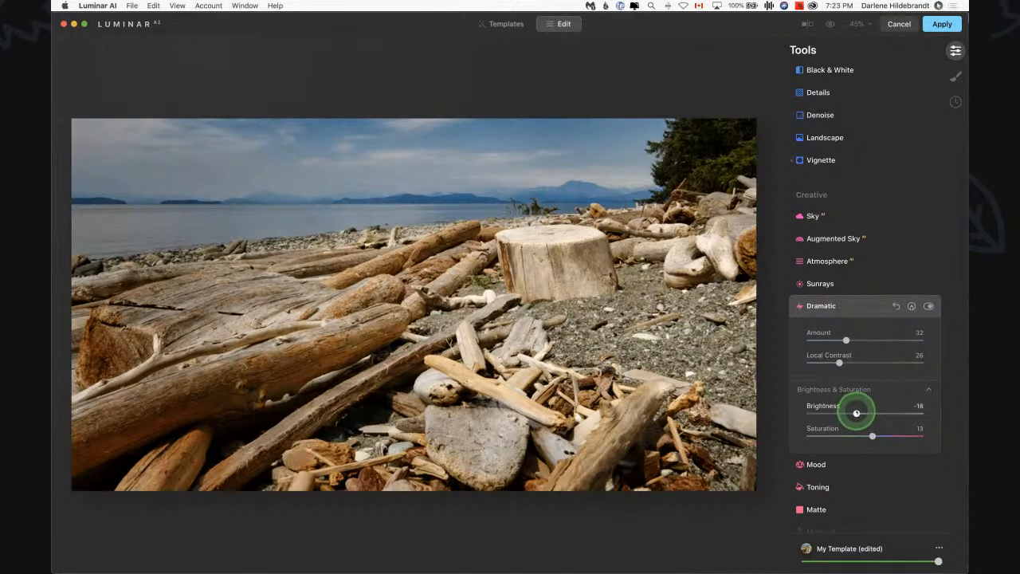
pyautogui.click(854, 307)
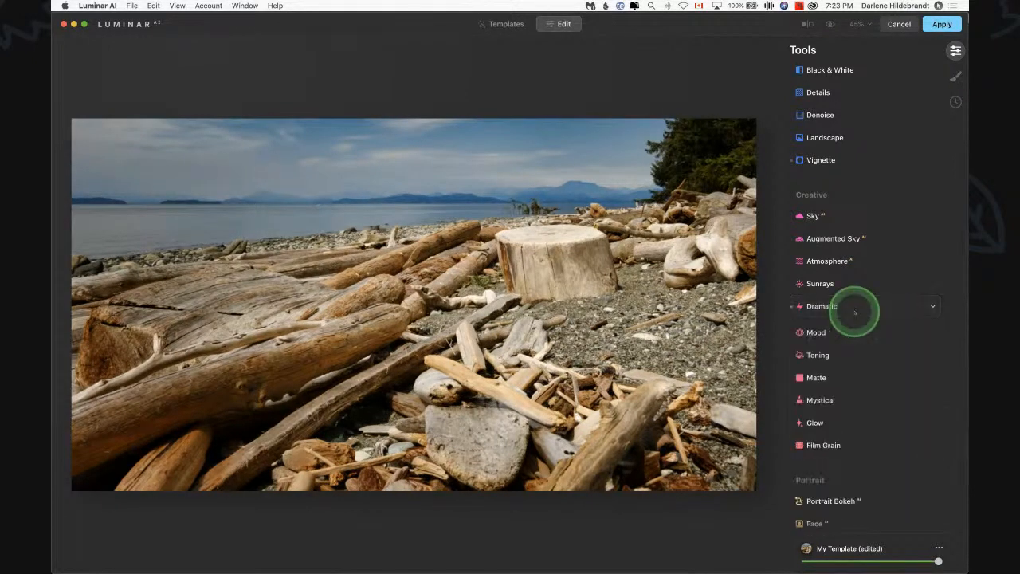
pyautogui.scroll(5, 853, 311)
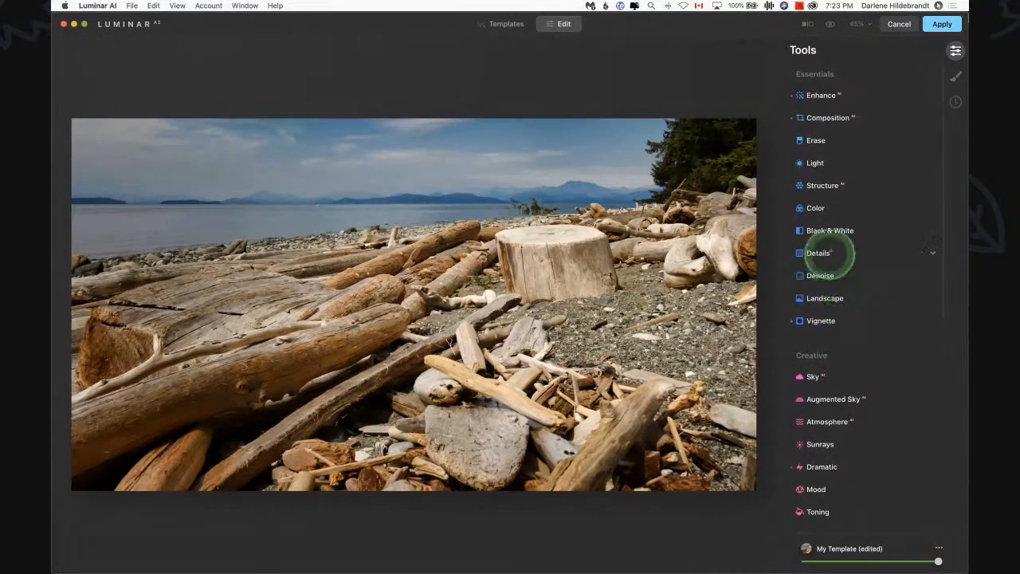
pyautogui.click(836, 209)
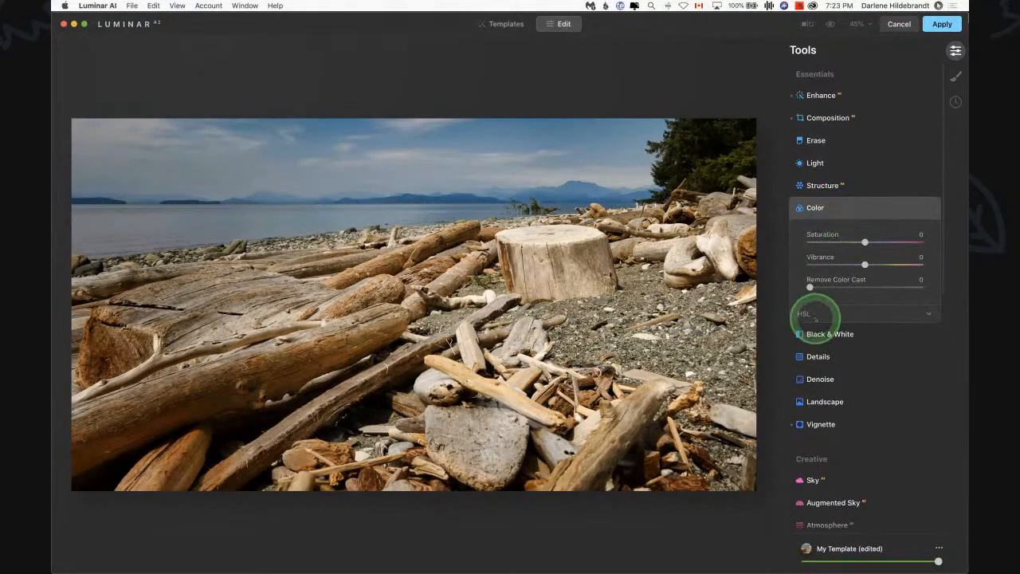
pyautogui.click(829, 312)
pyautogui.scroll(-1, 841, 319)
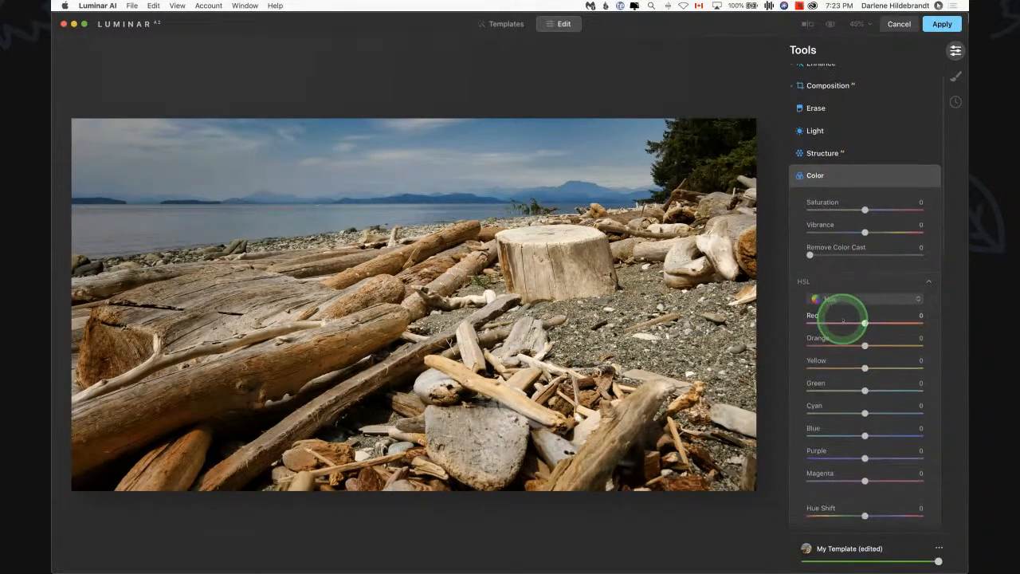
pyautogui.click(821, 131)
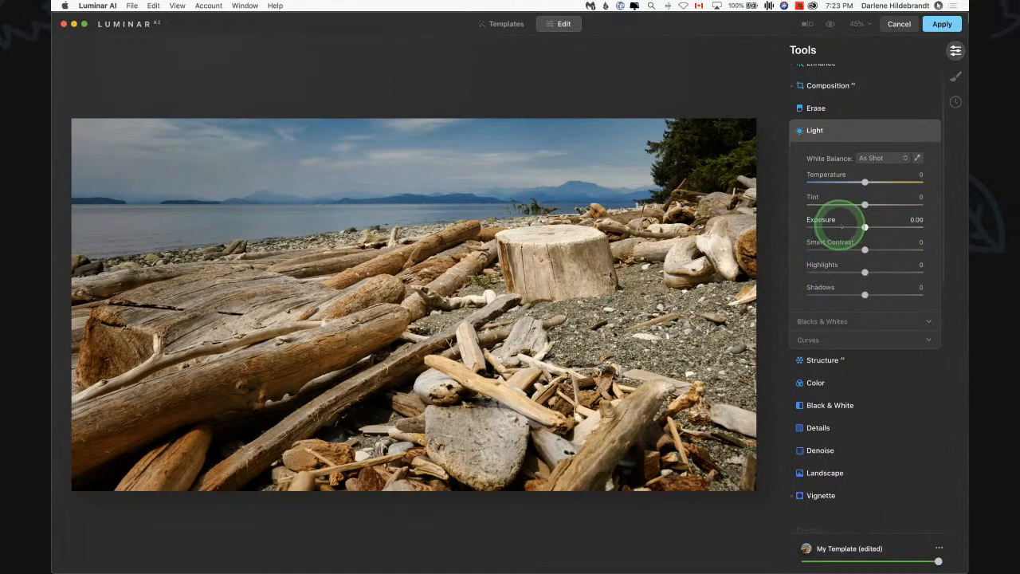
pyautogui.click(835, 136)
pyautogui.scroll(-5, 844, 314)
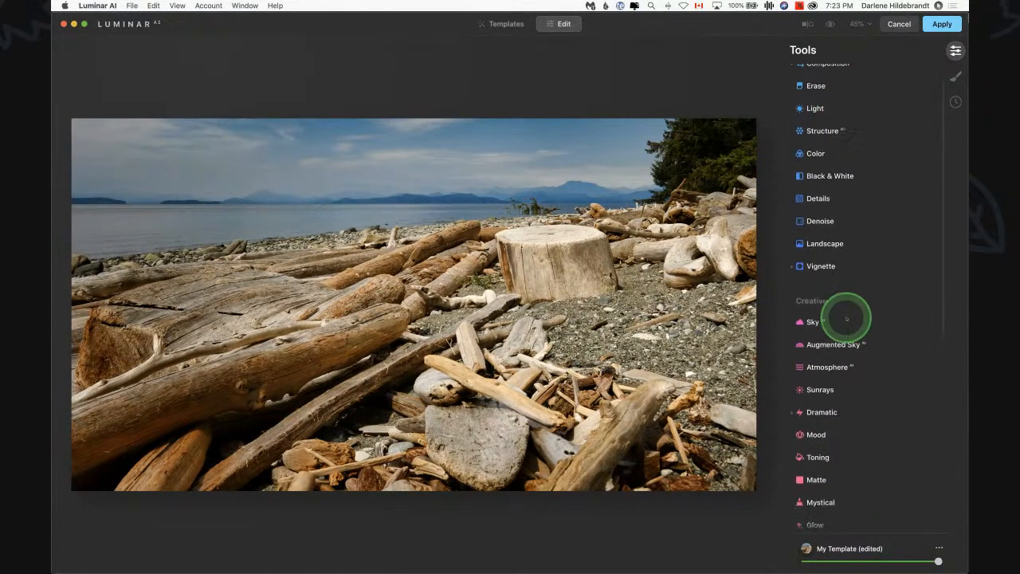
pyautogui.click(825, 271)
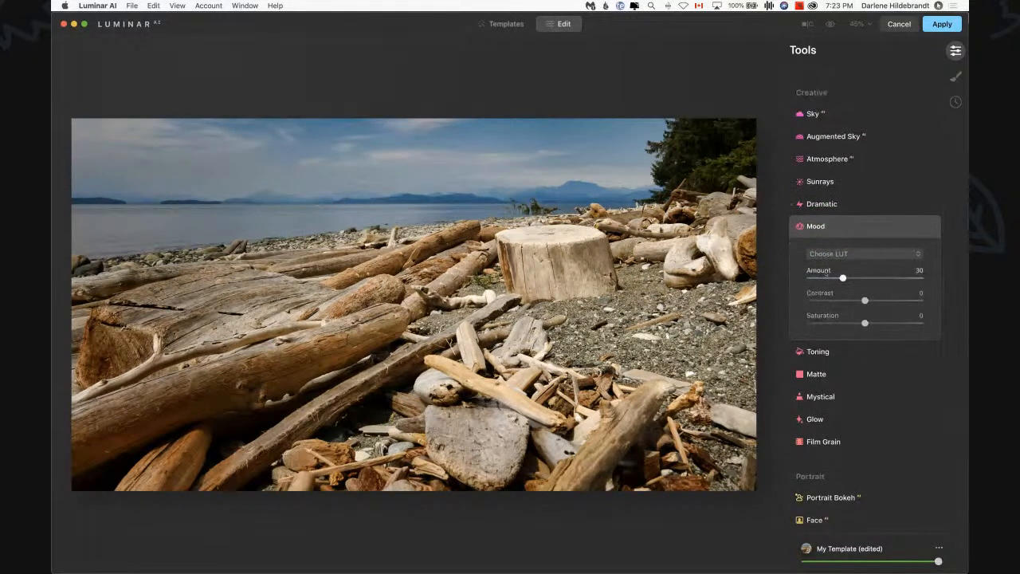
pyautogui.click(819, 362)
pyautogui.click(834, 351)
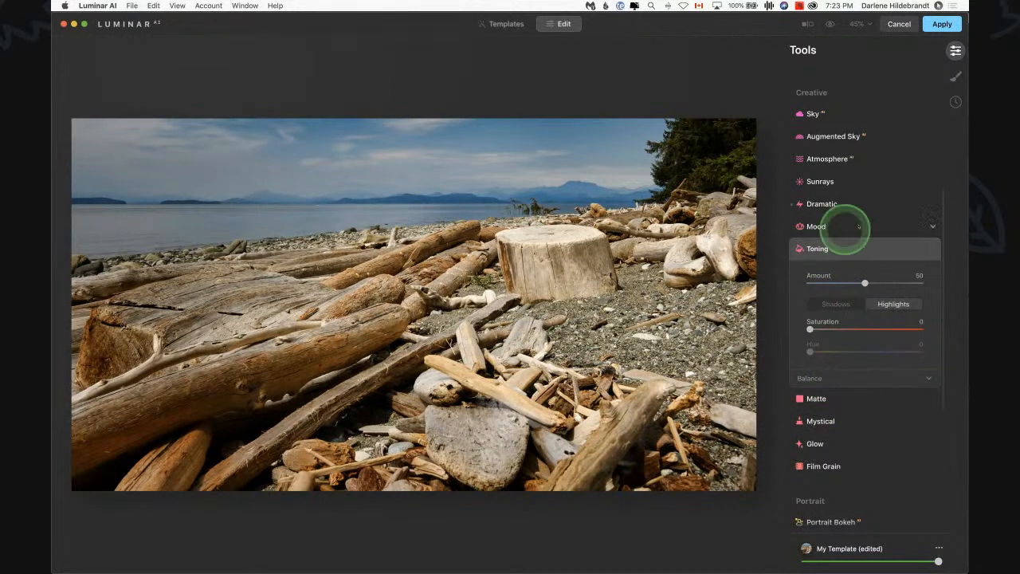
pyautogui.click(843, 377)
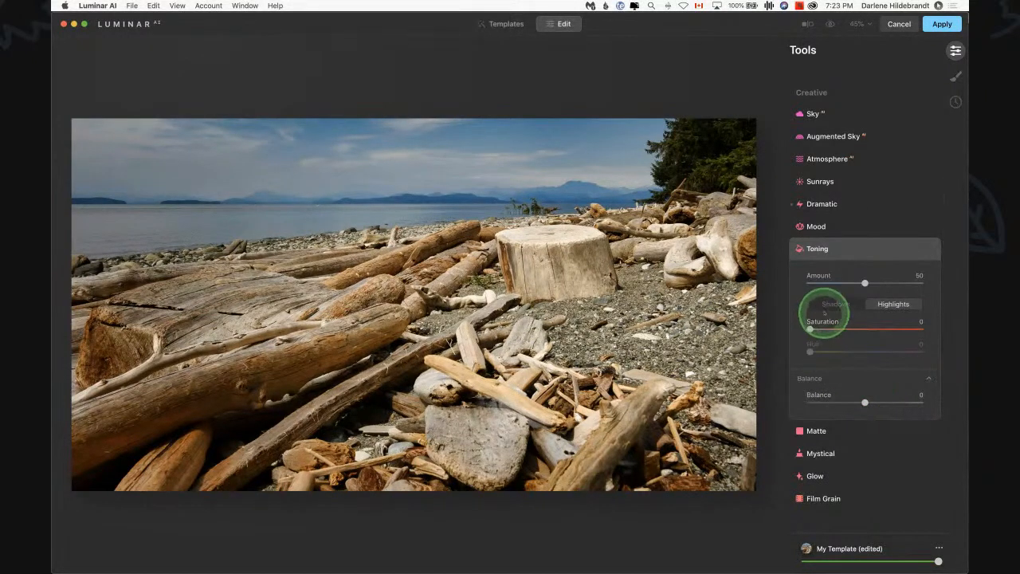
pyautogui.click(860, 303)
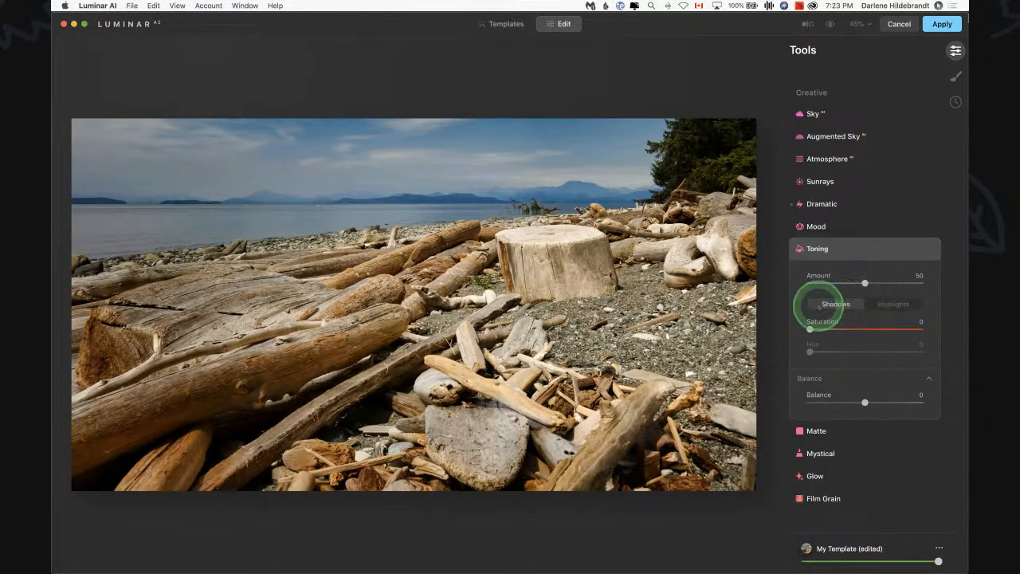
# Step: Apply the Smokey LUT with the Mood tool, using Amount 44 and Contrast -14
pyautogui.click(840, 228)
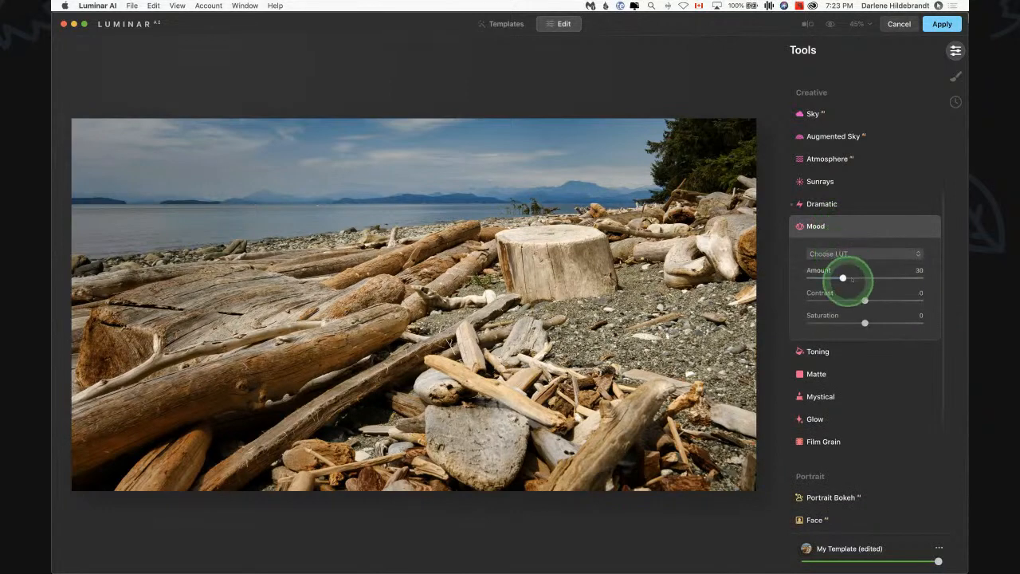
pyautogui.click(854, 254)
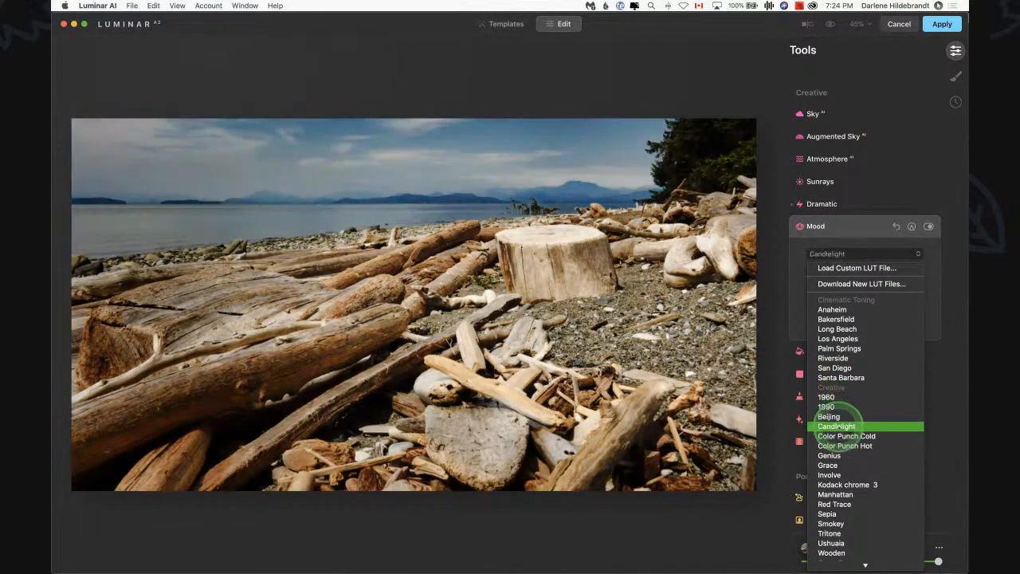
pyautogui.scroll(-3, 836, 424)
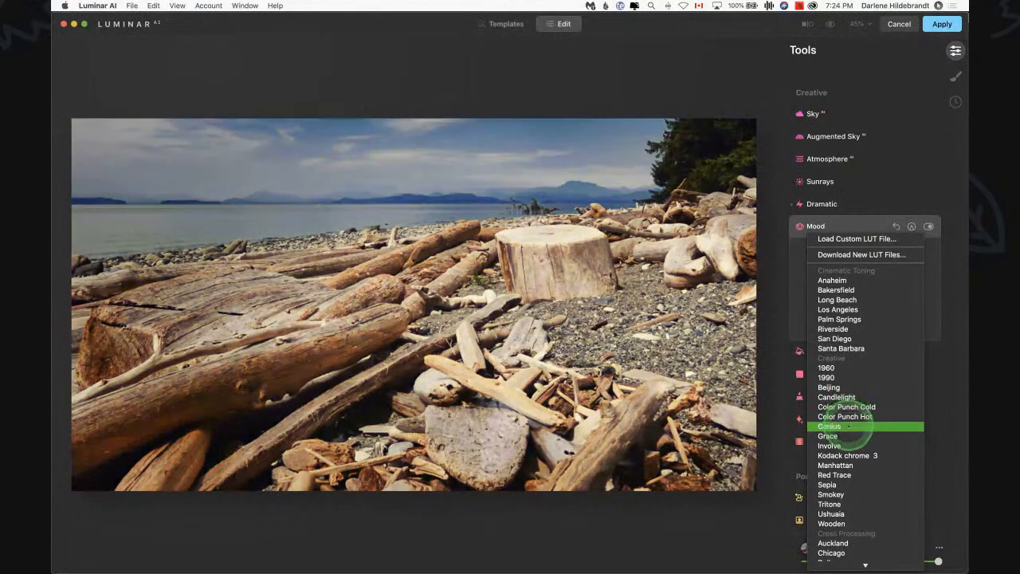
pyautogui.scroll(-1, 848, 437)
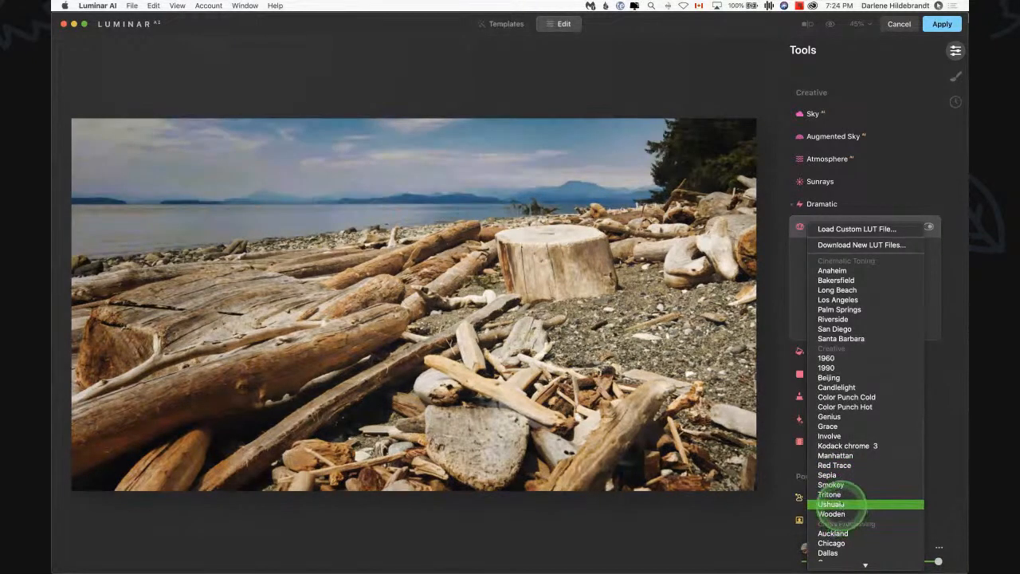
pyautogui.click(845, 487)
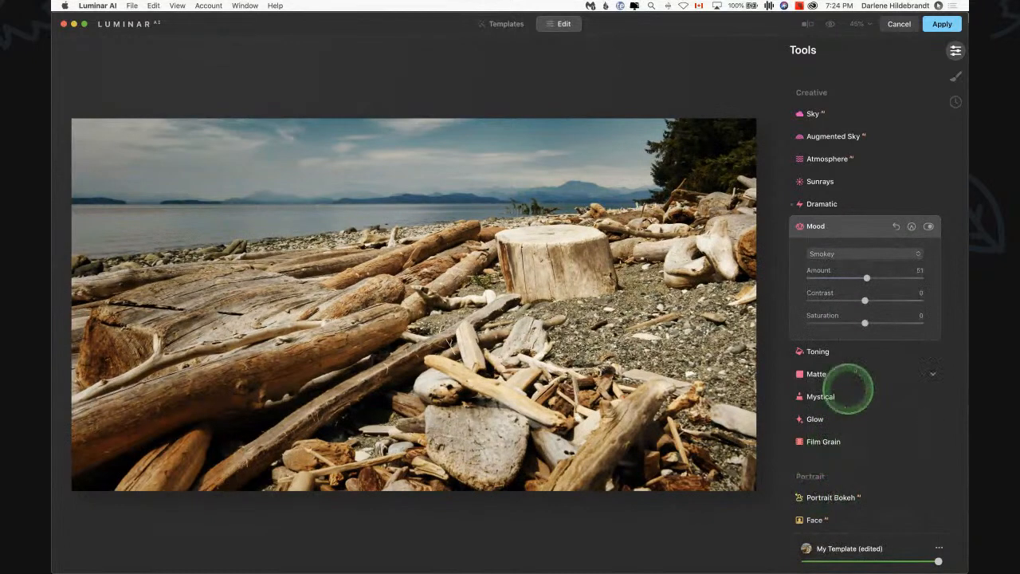
pyautogui.moveTo(866, 277); pyautogui.dragTo(855, 297)
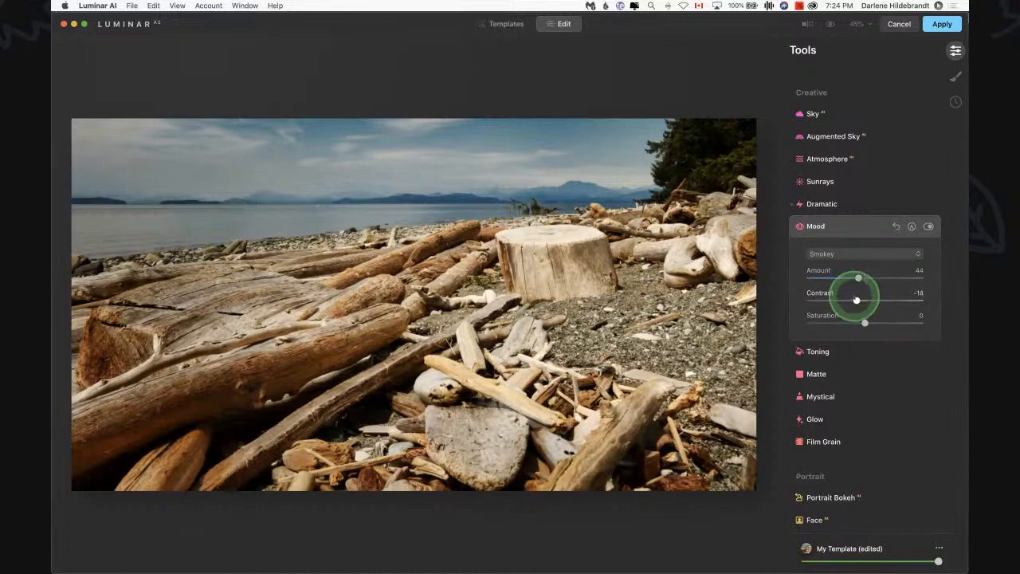
# Step: Strengthen the photo's texture with the Structure tool, setting Amount to 61 and Boost to 18
pyautogui.scroll(5, 857, 299)
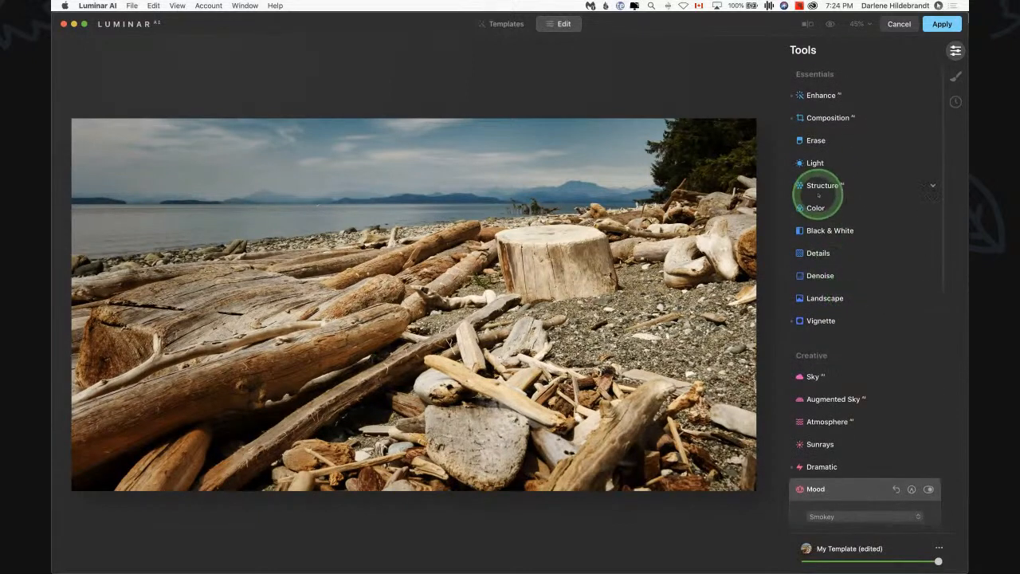
pyautogui.click(822, 185)
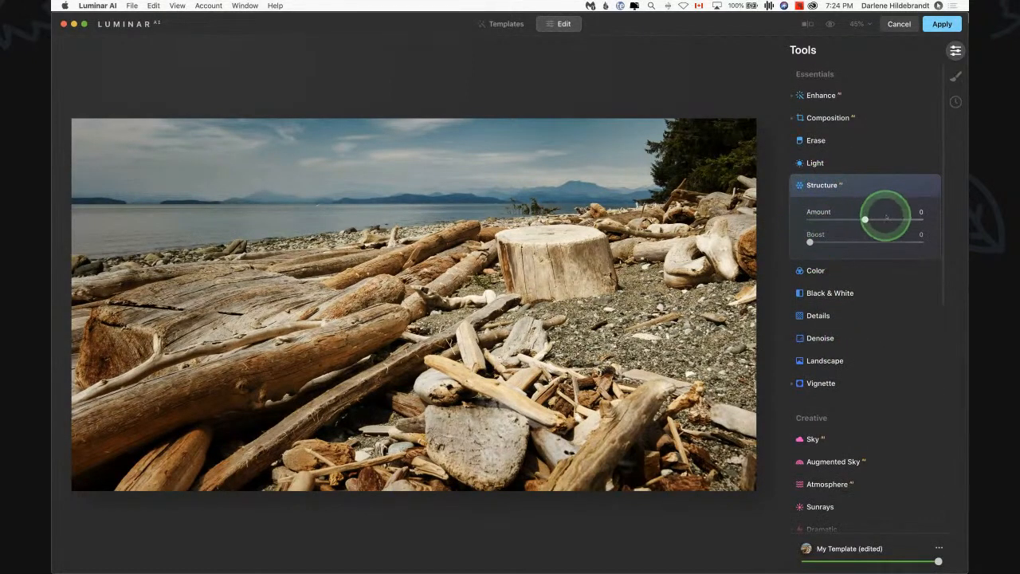
pyautogui.moveTo(865, 218); pyautogui.dragTo(952, 224)
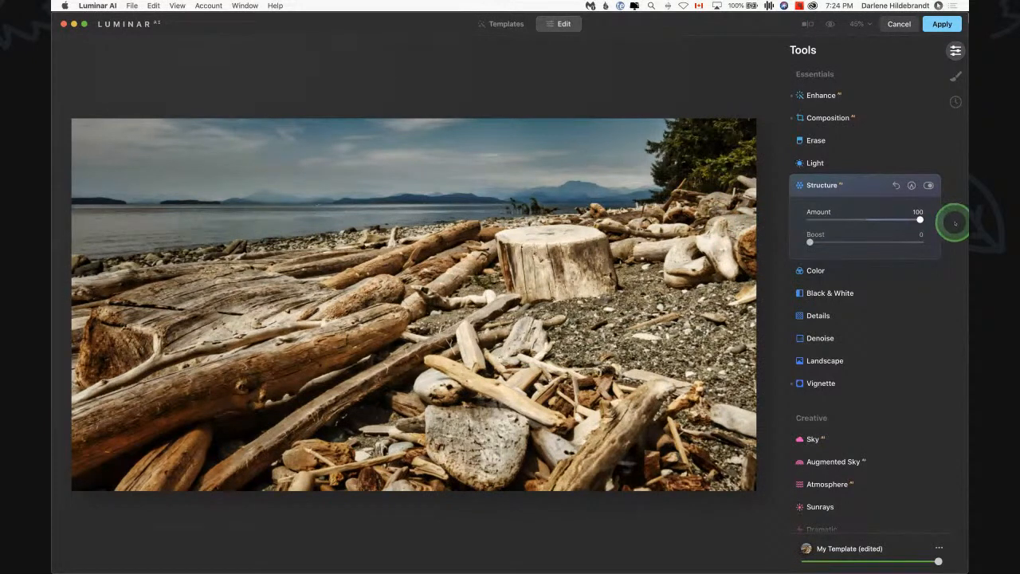
pyautogui.moveTo(954, 223); pyautogui.dragTo(899, 219)
pyautogui.moveTo(810, 241); pyautogui.dragTo(827, 242)
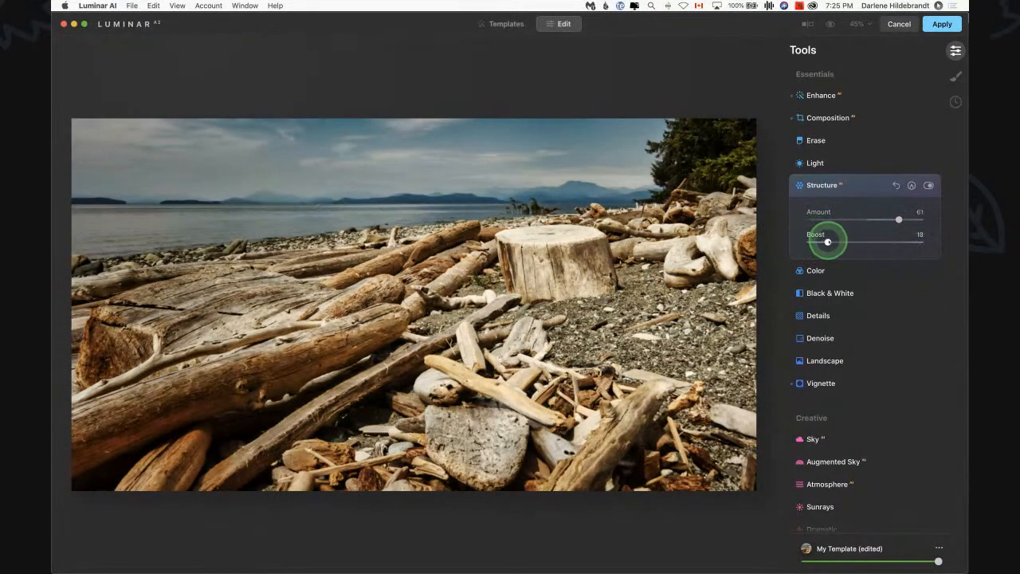
# Step: Limit the Structure effect to the foreground with a gradient mask that fades out from the shoreline to just above the mountains
pyautogui.click(912, 185)
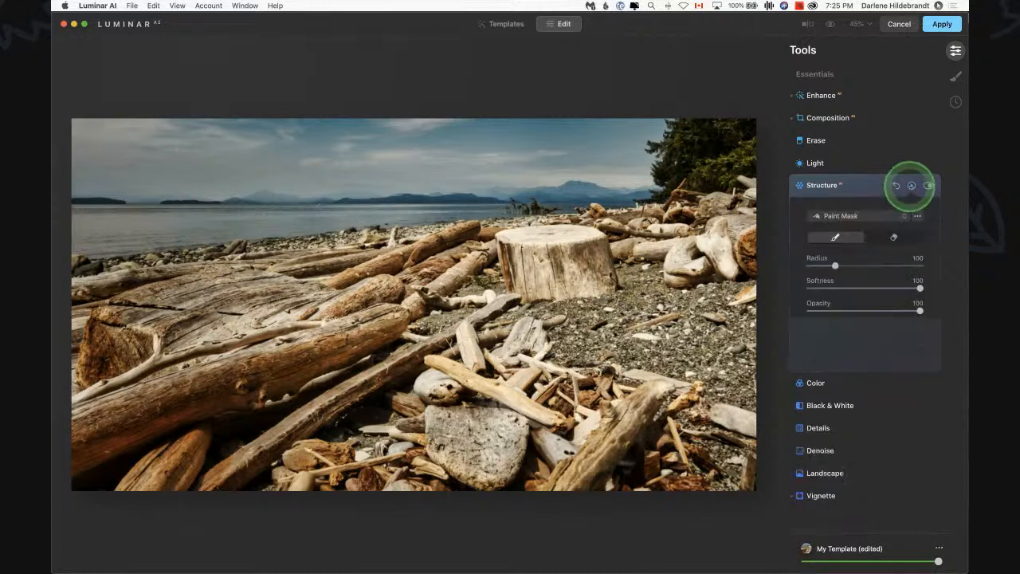
pyautogui.click(841, 215)
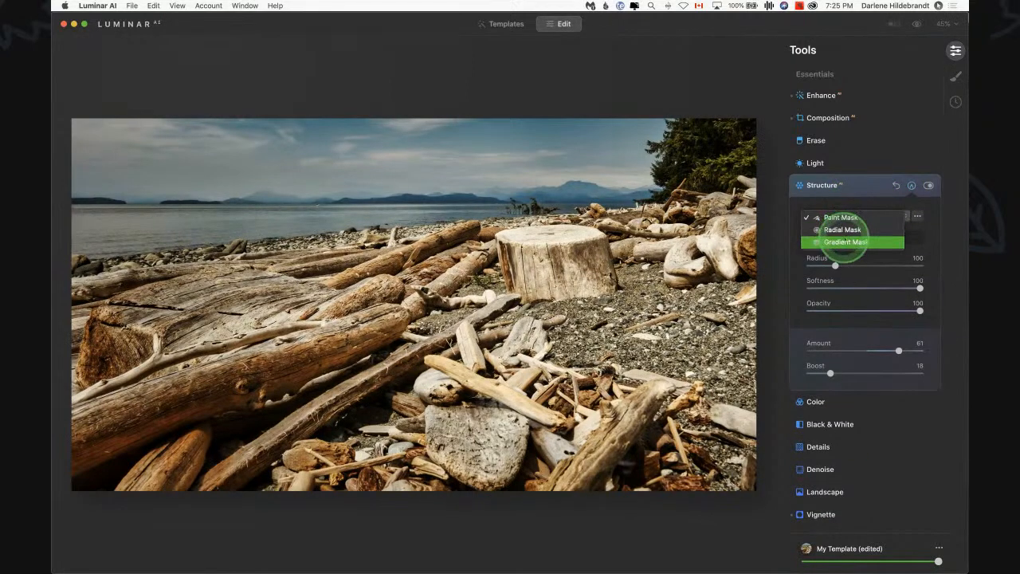
pyautogui.click(846, 242)
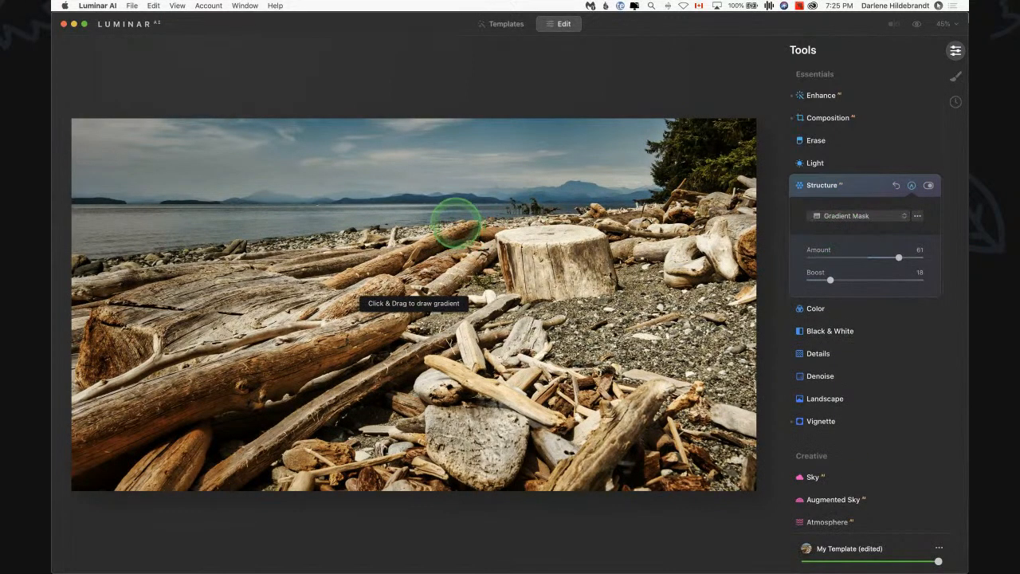
pyautogui.moveTo(455, 229); pyautogui.dragTo(455, 177)
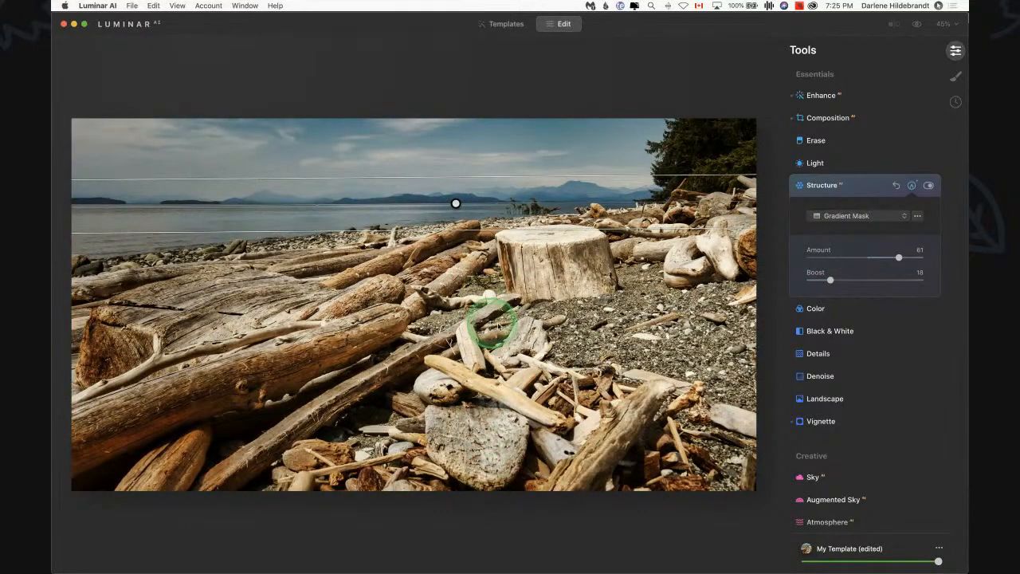
# Step: Check the gradient mask's coverage with the mask overlay, copy the mask, and close the Structure tool
pyautogui.click(917, 217)
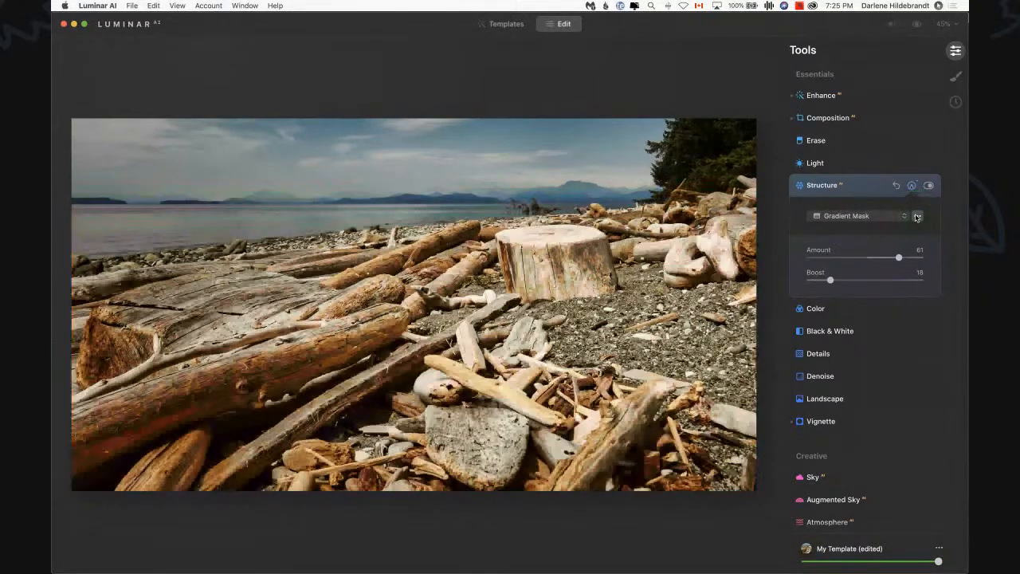
pyautogui.press('/')
pyautogui.press('/')
pyautogui.press('/')
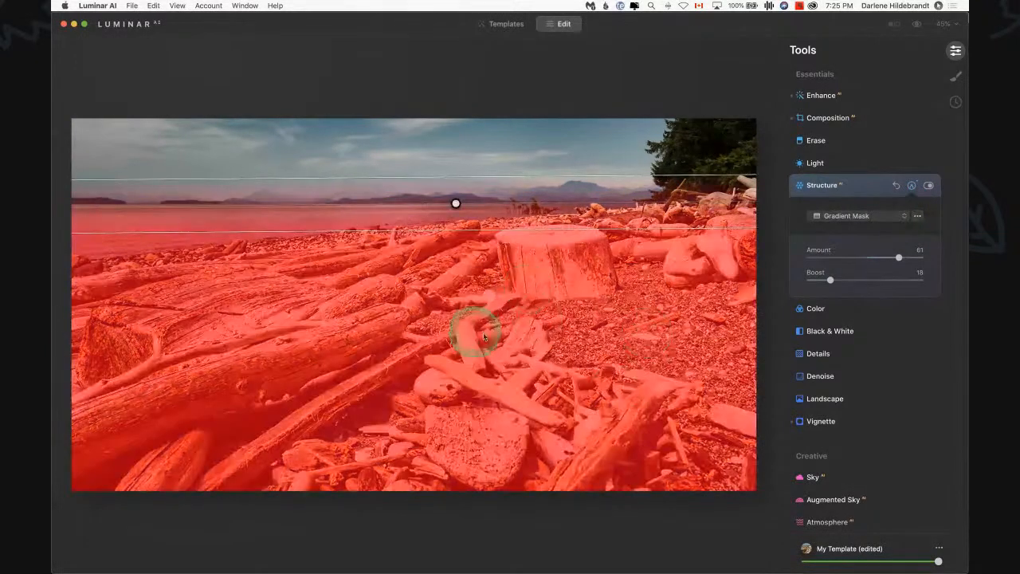
pyautogui.click(486, 335)
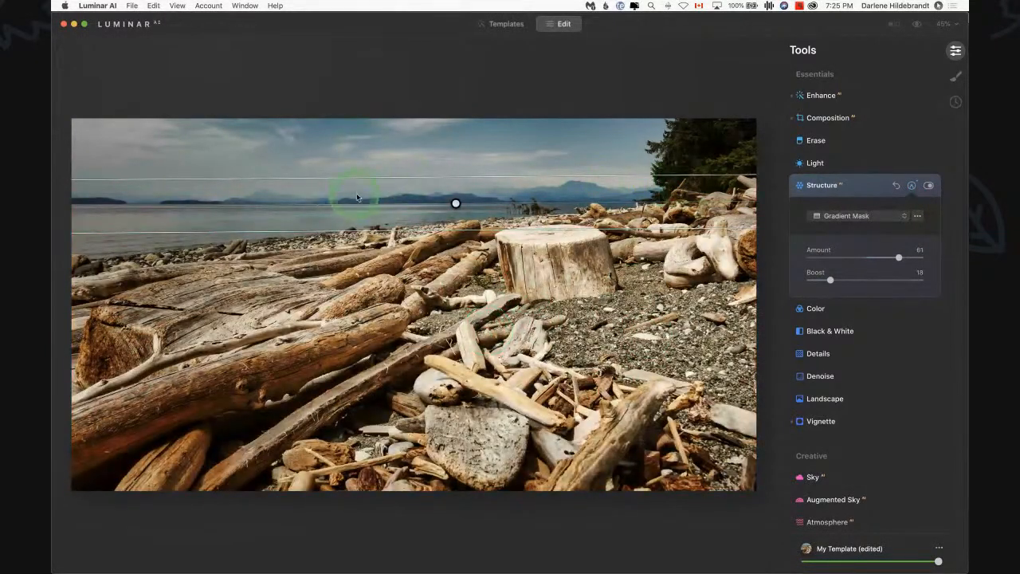
pyautogui.click(914, 220)
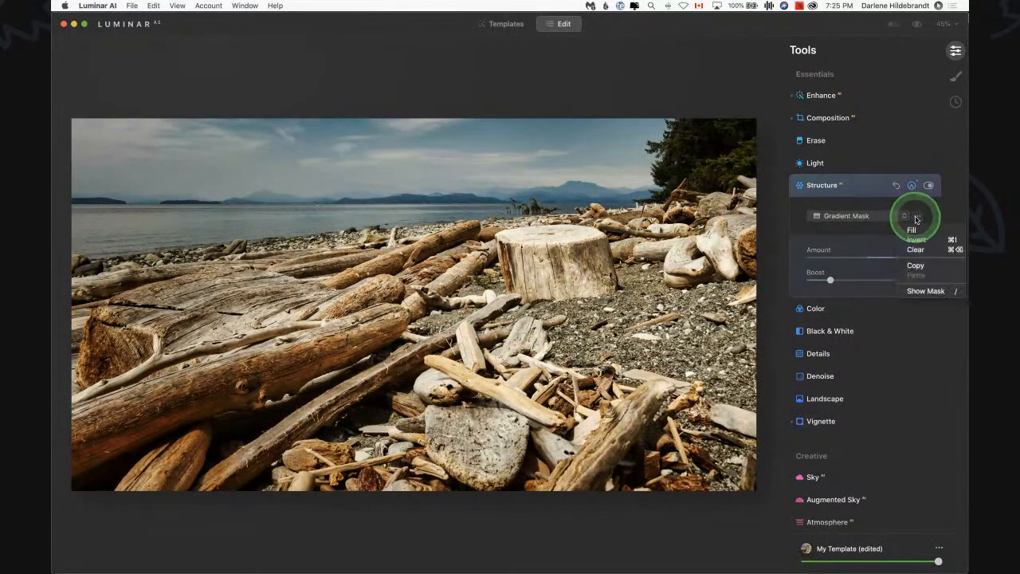
pyautogui.click(917, 269)
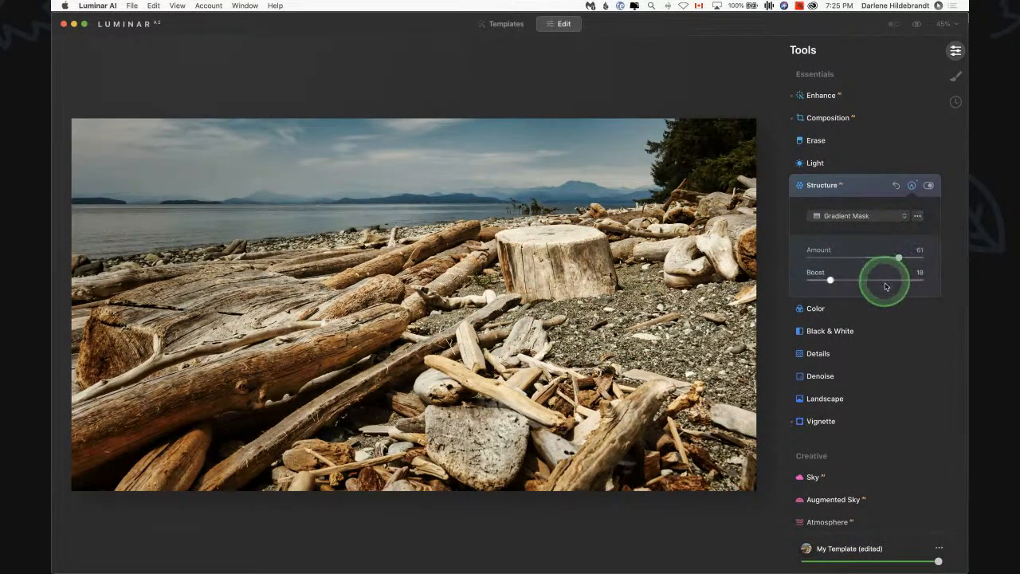
pyautogui.click(861, 188)
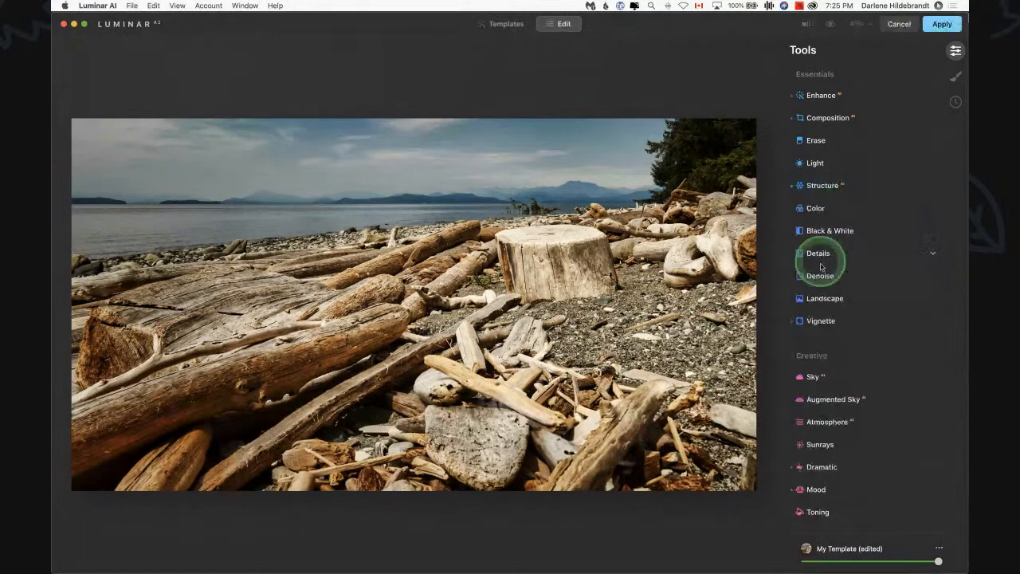
# Step: Try Medium Details at 100 and Small Details at 100 and -100 while inspecting the wood at 100% zoom, and reset Small Details
pyautogui.click(815, 254)
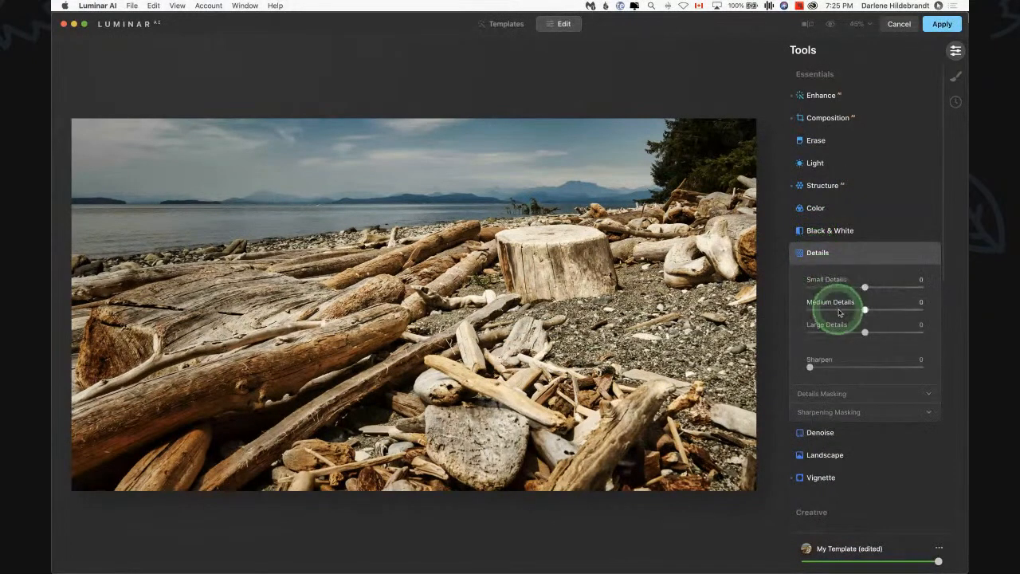
pyautogui.moveTo(865, 310); pyautogui.dragTo(925, 308)
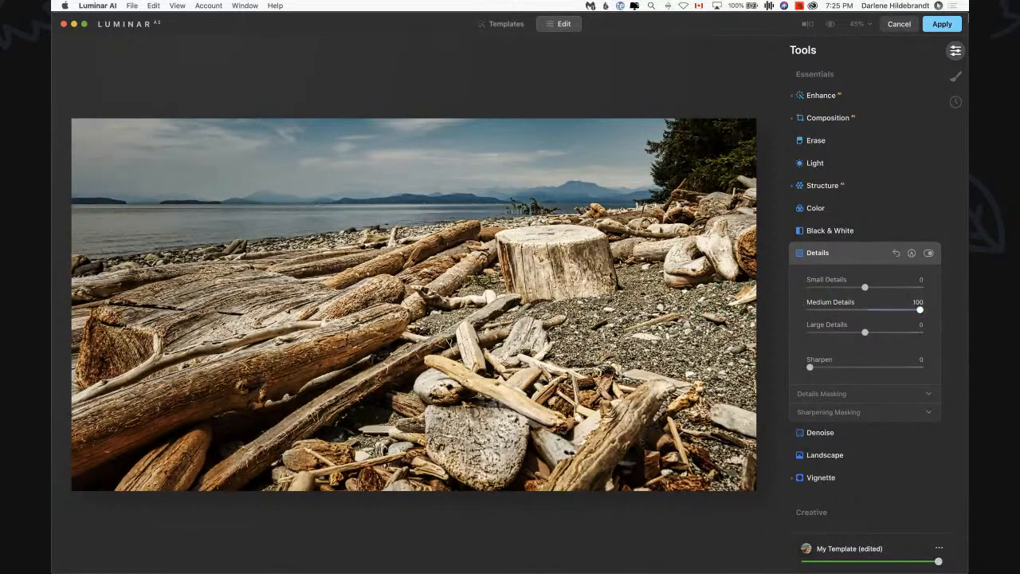
pyautogui.moveTo(831, 306); pyautogui.dragTo(920, 287)
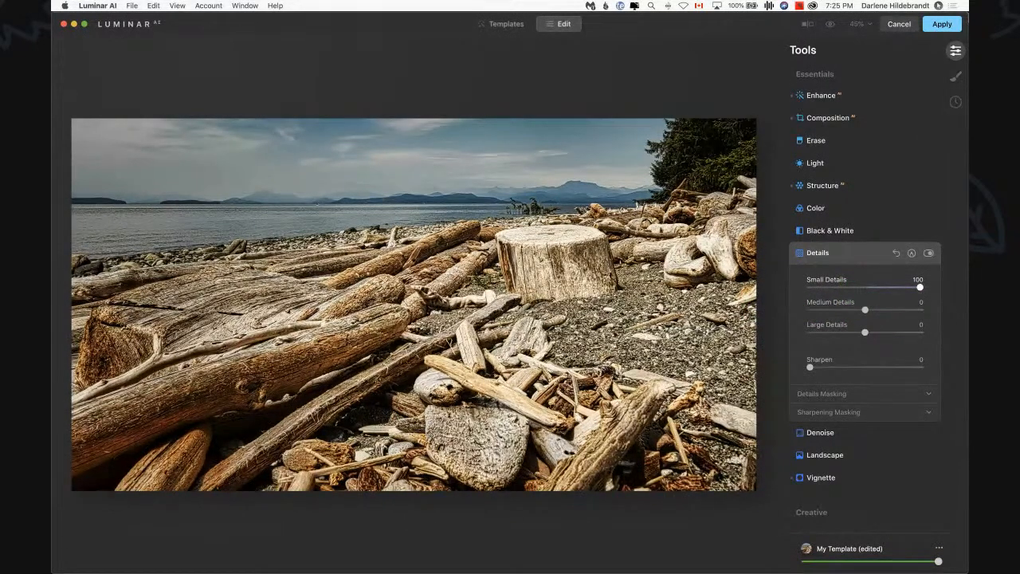
pyautogui.click(431, 269)
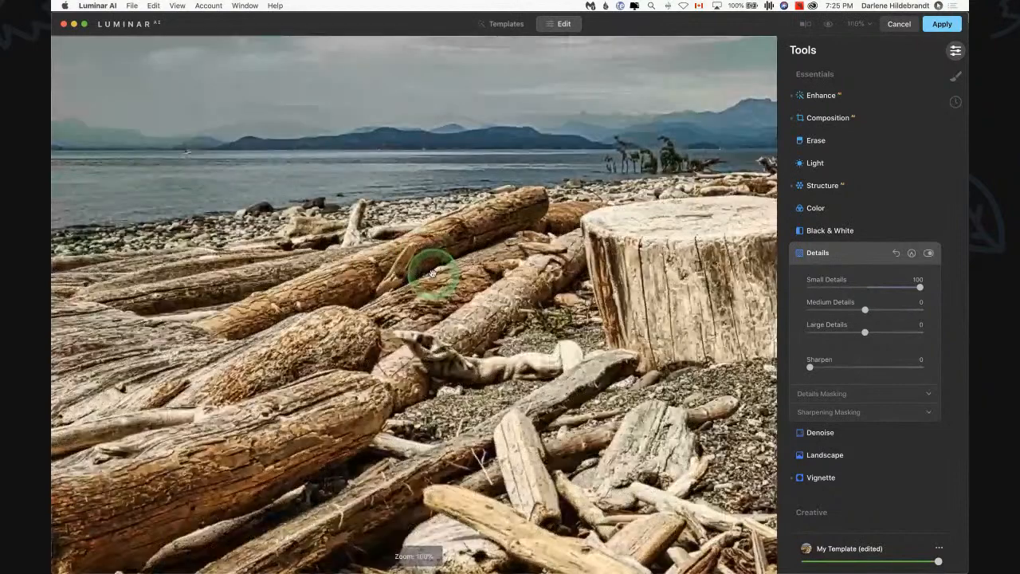
pyautogui.click(431, 269)
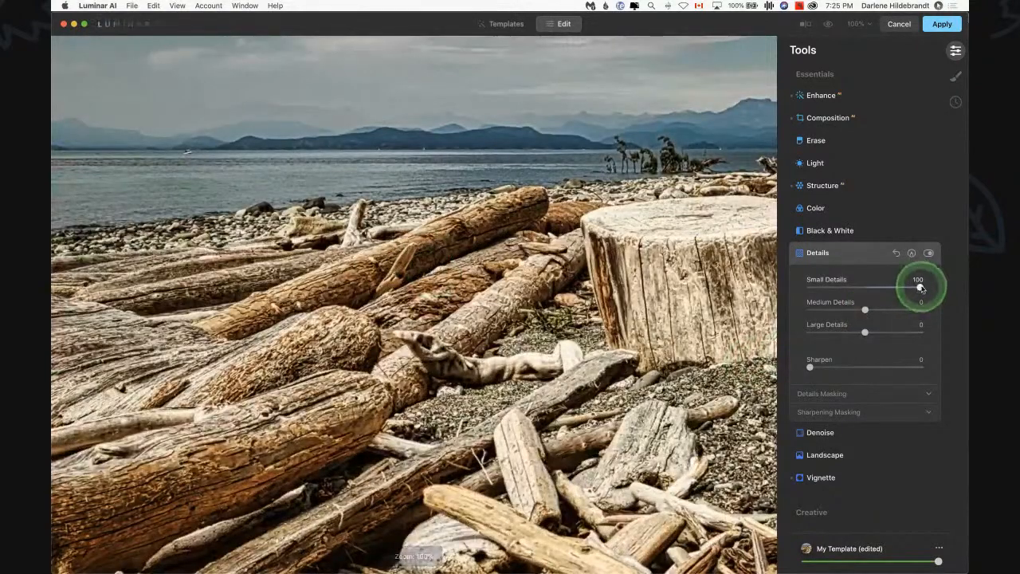
pyautogui.moveTo(921, 288); pyautogui.dragTo(874, 287)
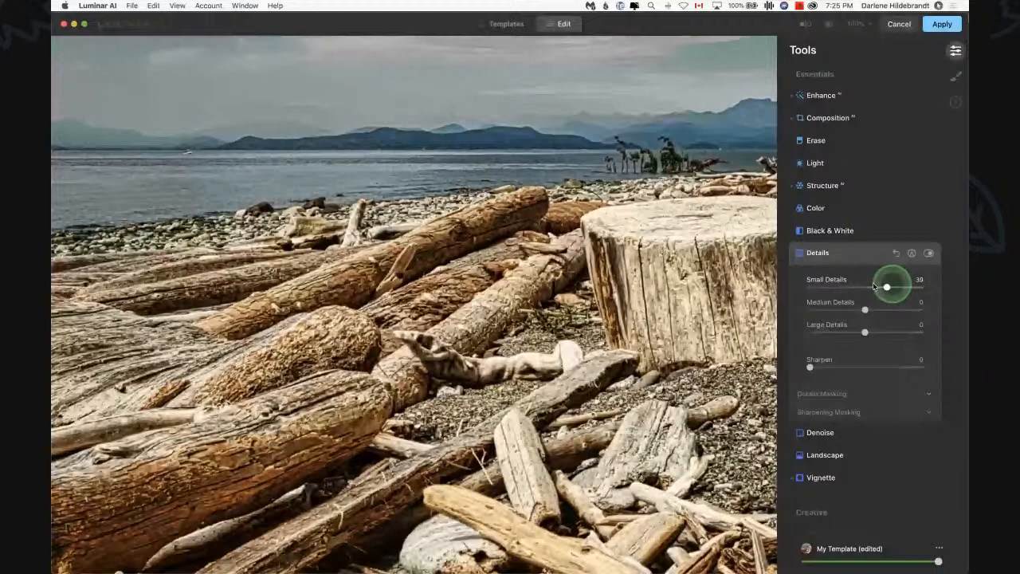
pyautogui.moveTo(873, 282); pyautogui.dragTo(712, 288)
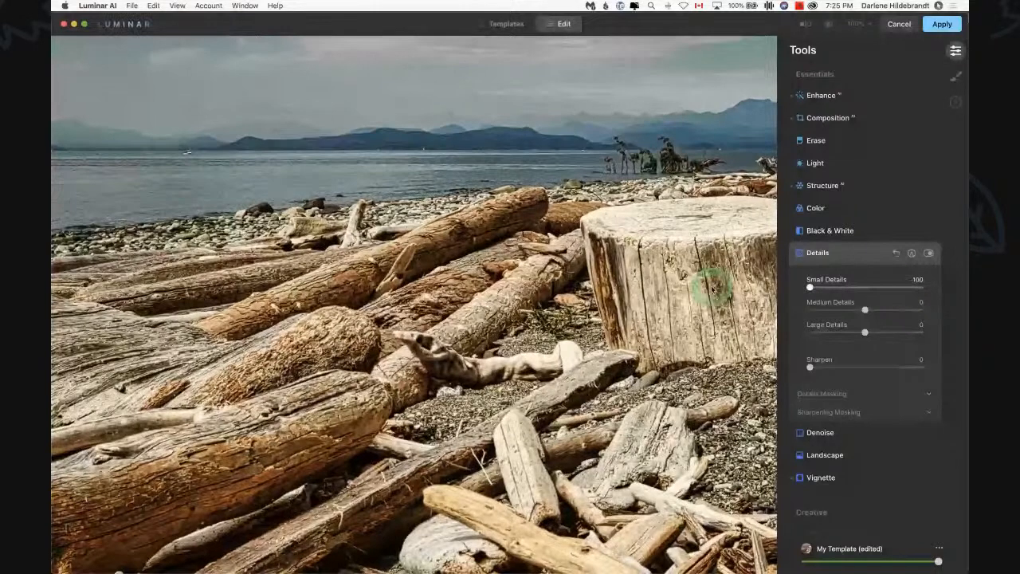
pyautogui.doubleClick(810, 287)
# Step: Sharpen the photo with the Details tool, using Large Details 10, Medium Details 42 and Sharpen 12
pyautogui.moveTo(865, 332)
pyautogui.mouseDown()
pyautogui.moveTo(850, 326)
pyautogui.moveTo(964, 333)
pyautogui.moveTo(778, 331)
pyautogui.moveTo(869, 333)
pyautogui.mouseUp()
pyautogui.moveTo(865, 309); pyautogui.dragTo(889, 310)
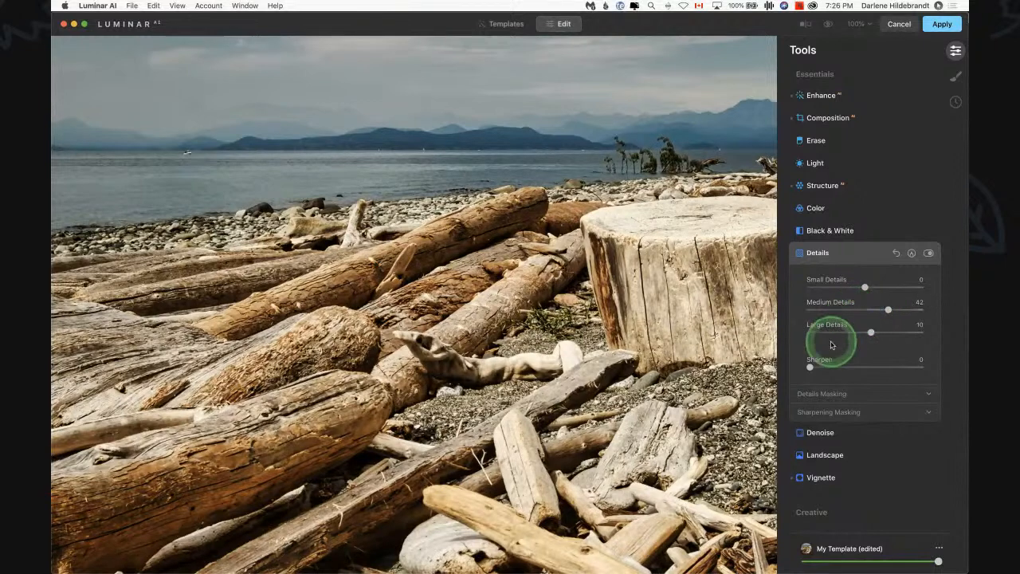
pyautogui.moveTo(811, 367); pyautogui.dragTo(826, 370)
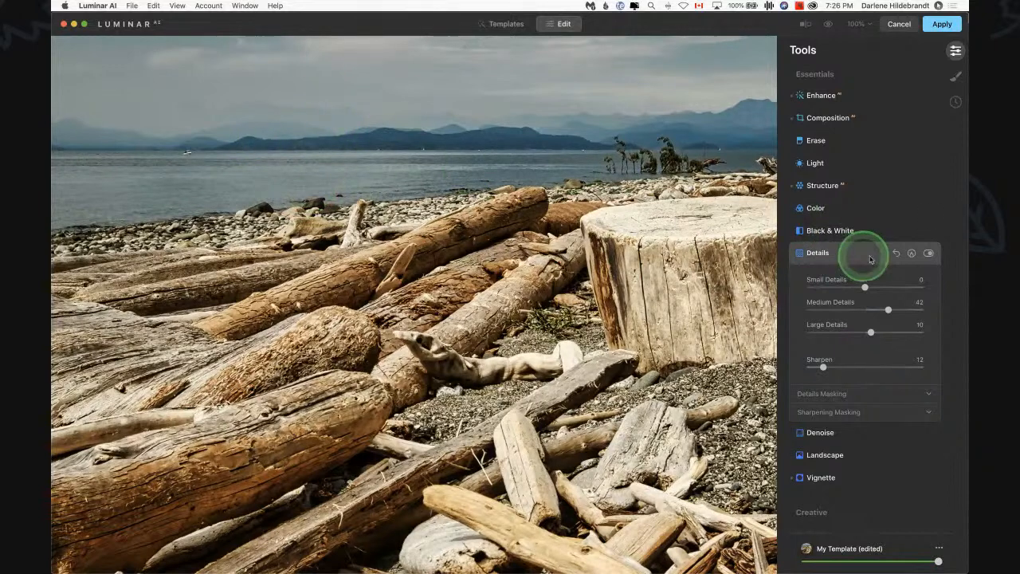
# Step: Paste the mask copied from Structure onto the Details adjustment
pyautogui.click(912, 252)
pyautogui.click(918, 264)
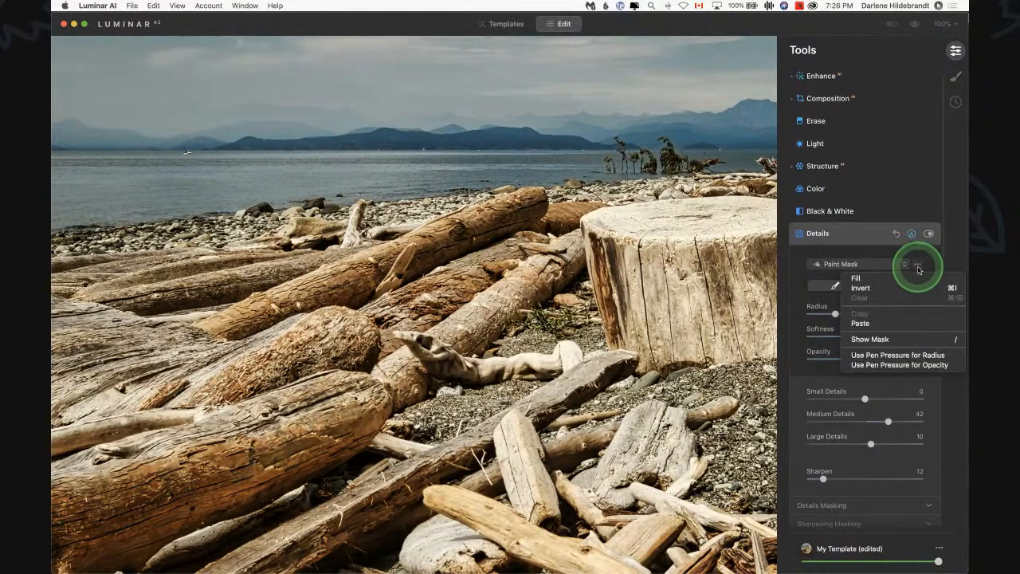
pyautogui.click(868, 324)
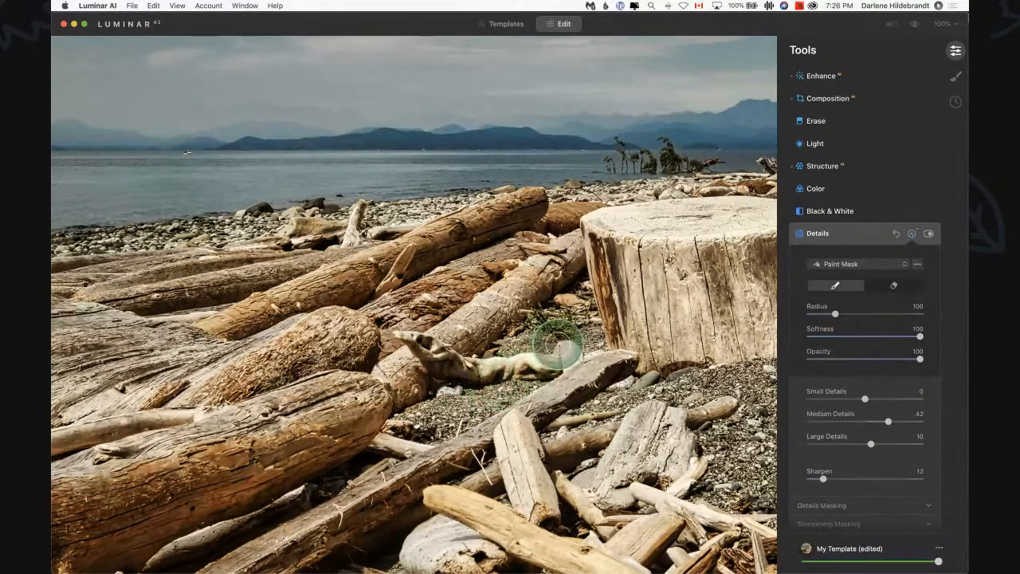
# Step: Check the pasted mask's coverage on the Details adjustment with the mask overlay, and close the Details tool
pyautogui.press('/')
pyautogui.press('/')
pyautogui.press('/')
pyautogui.press('/')
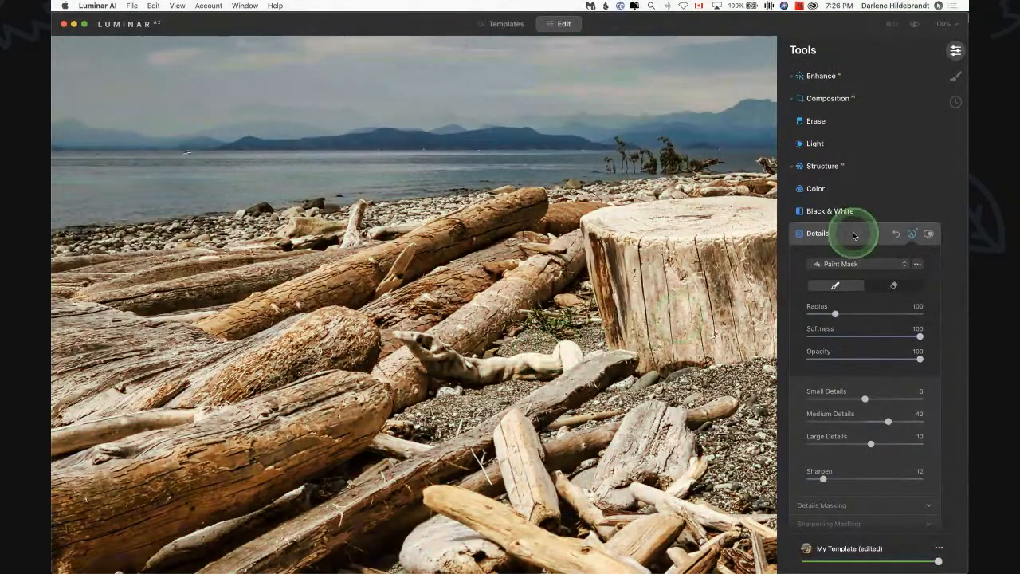
pyautogui.click(853, 233)
pyautogui.click(603, 235)
pyautogui.click(603, 235)
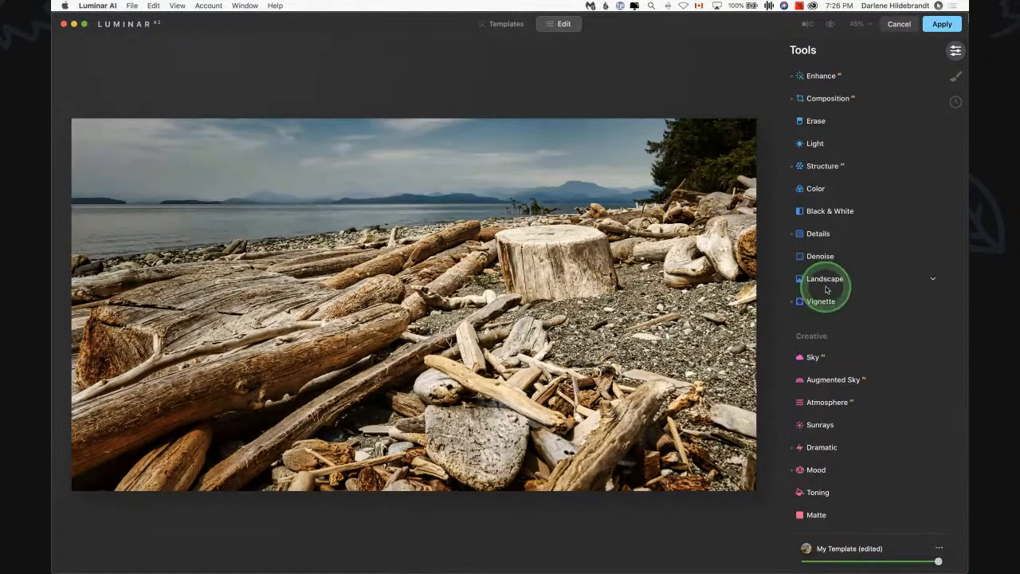
# Step: Apply Supercontrast with Highlights Contrast 34 and Highlights Balance 44, comparing the photo with the effect off and on
pyautogui.scroll(-10, 818, 277)
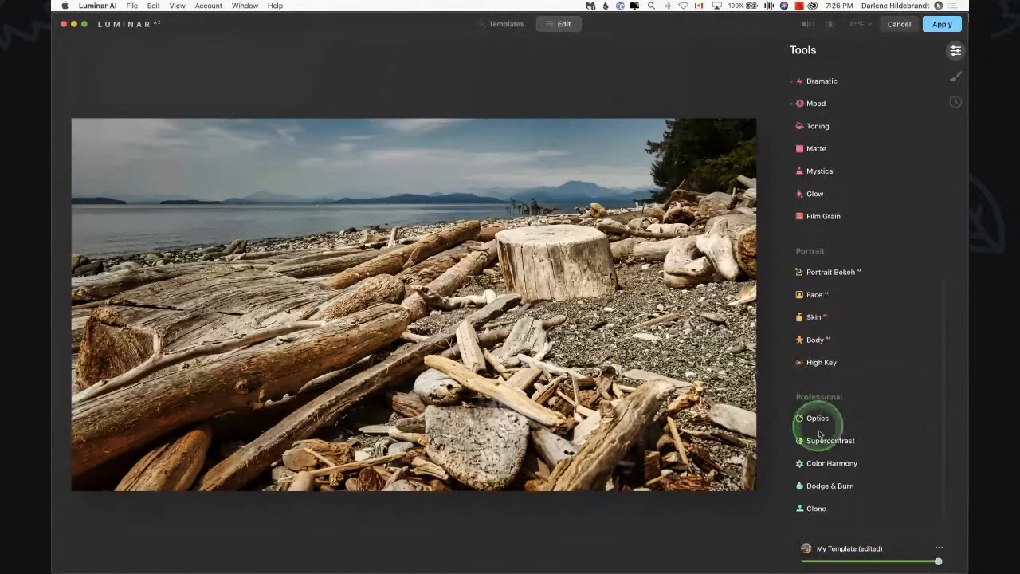
pyautogui.click(834, 486)
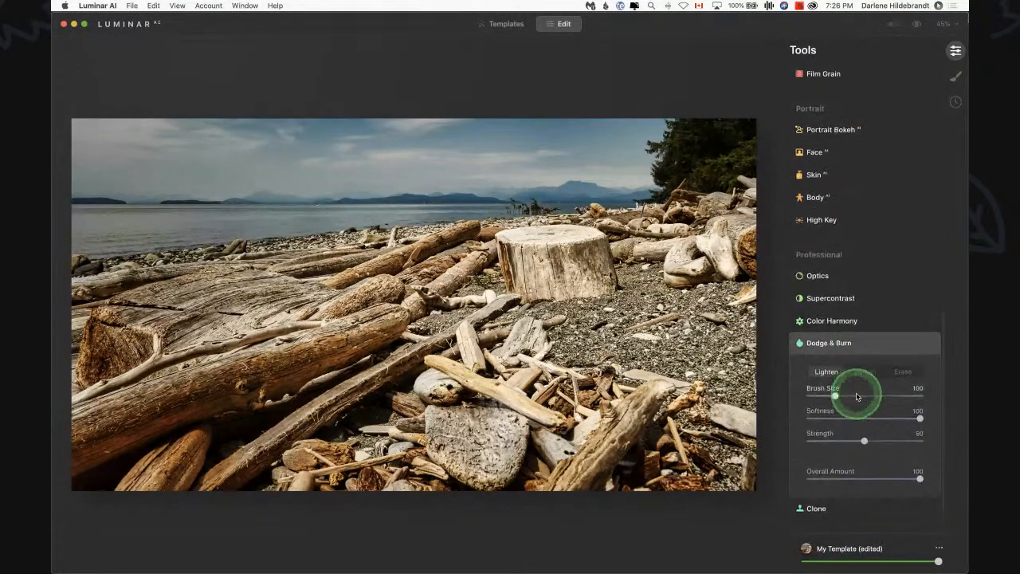
pyautogui.click(835, 300)
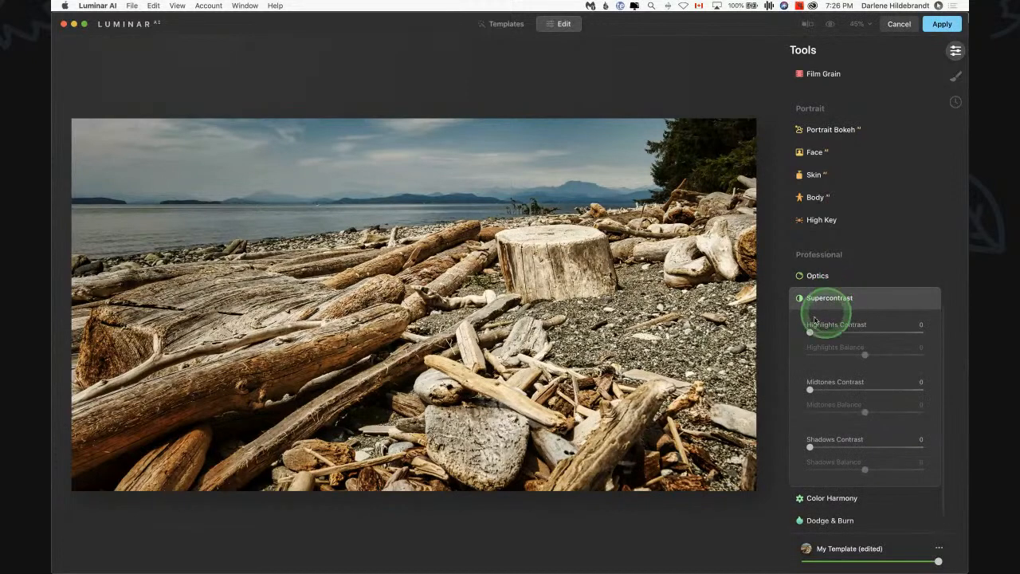
pyautogui.moveTo(811, 332); pyautogui.dragTo(853, 331)
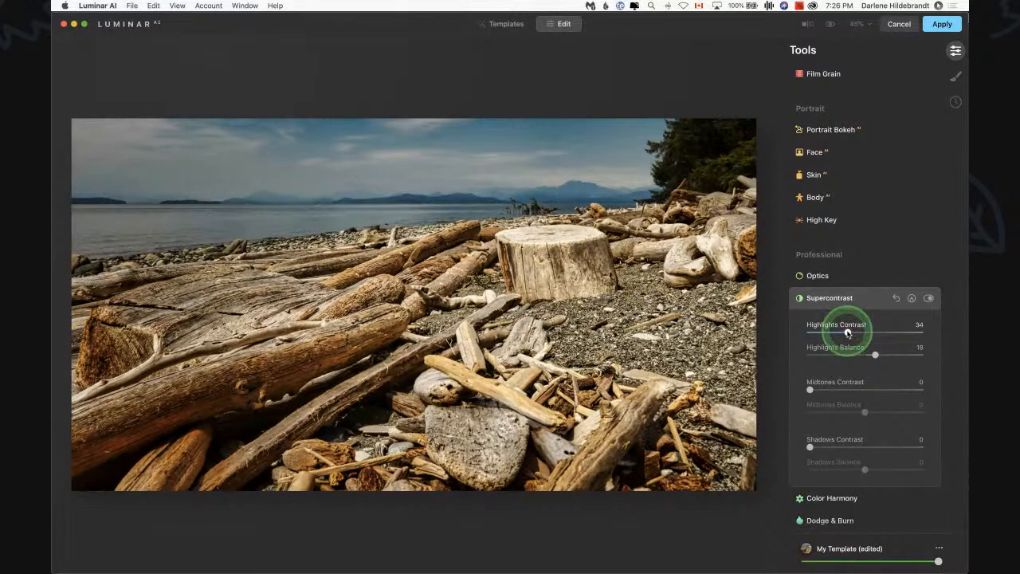
pyautogui.click(929, 298)
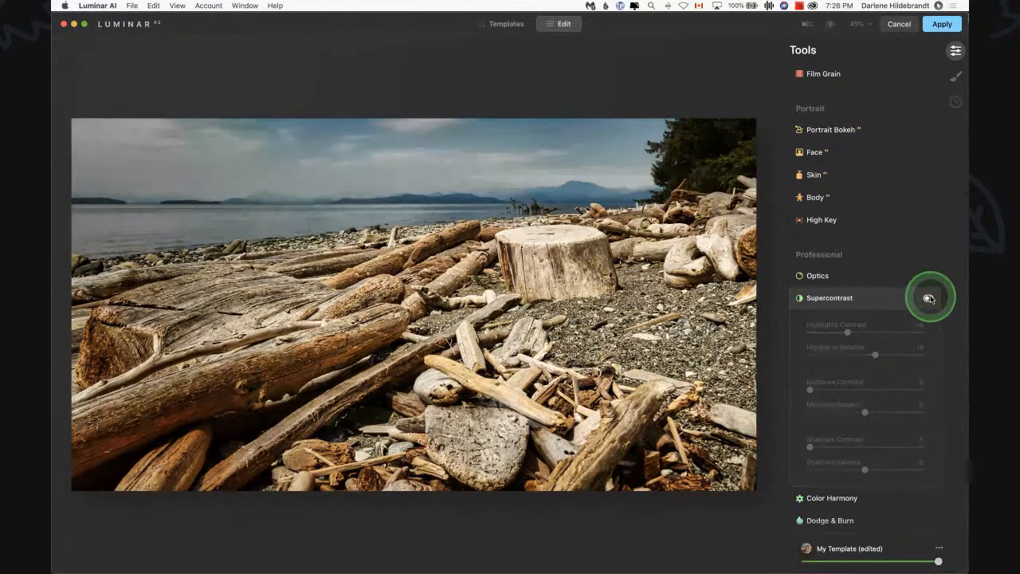
pyautogui.click(928, 298)
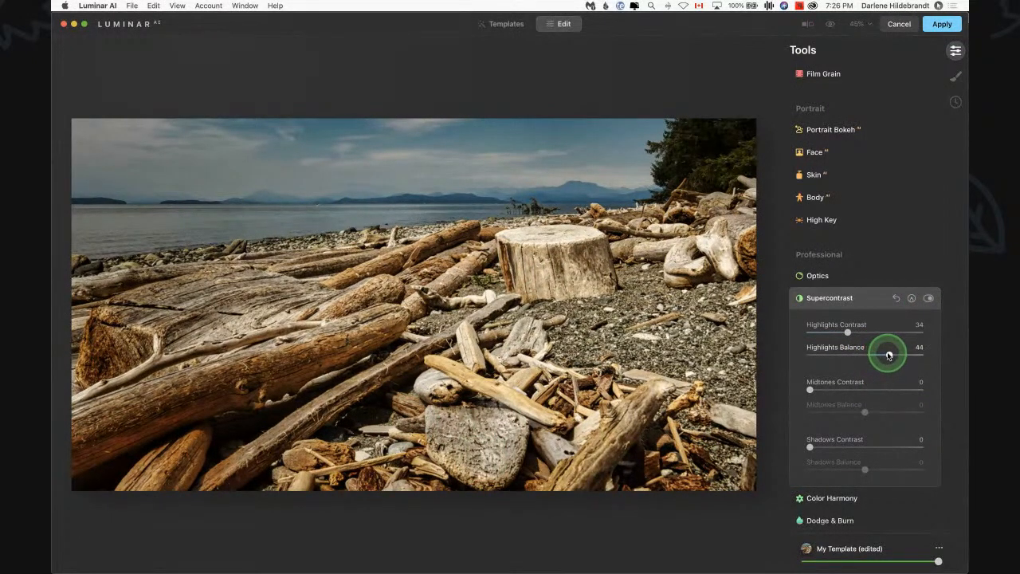
# Step: Partly erase the Supercontrast effect from the tree stump using a mask eraser at opacity 33
pyautogui.click(911, 298)
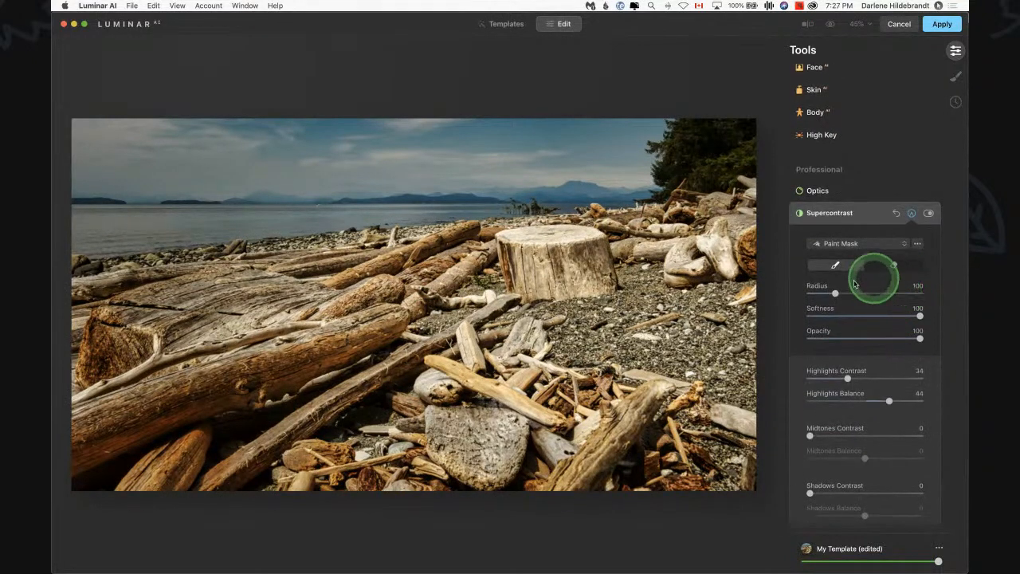
pyautogui.click(893, 265)
pyautogui.click(837, 338)
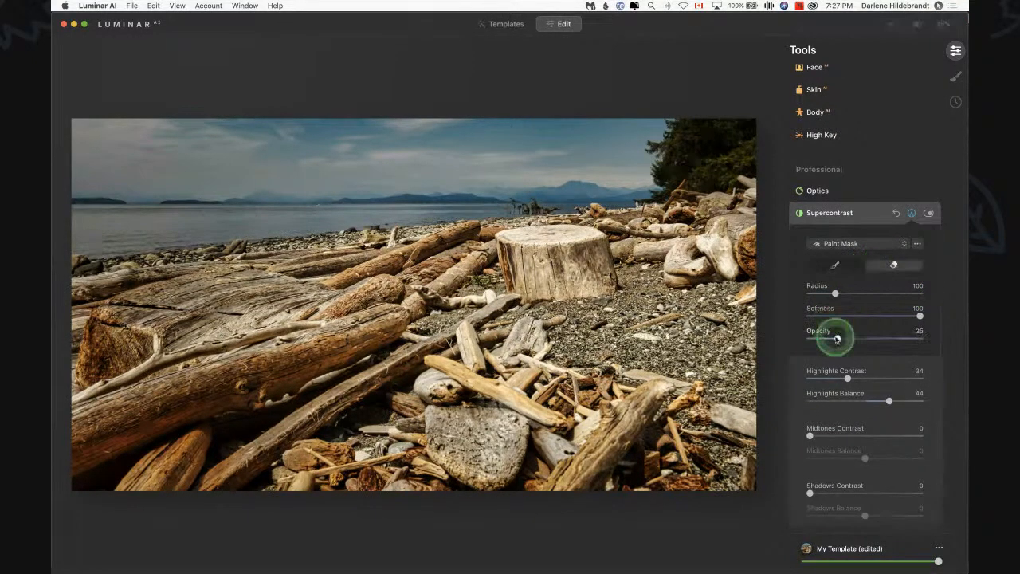
pyautogui.moveTo(837, 337); pyautogui.dragTo(846, 337)
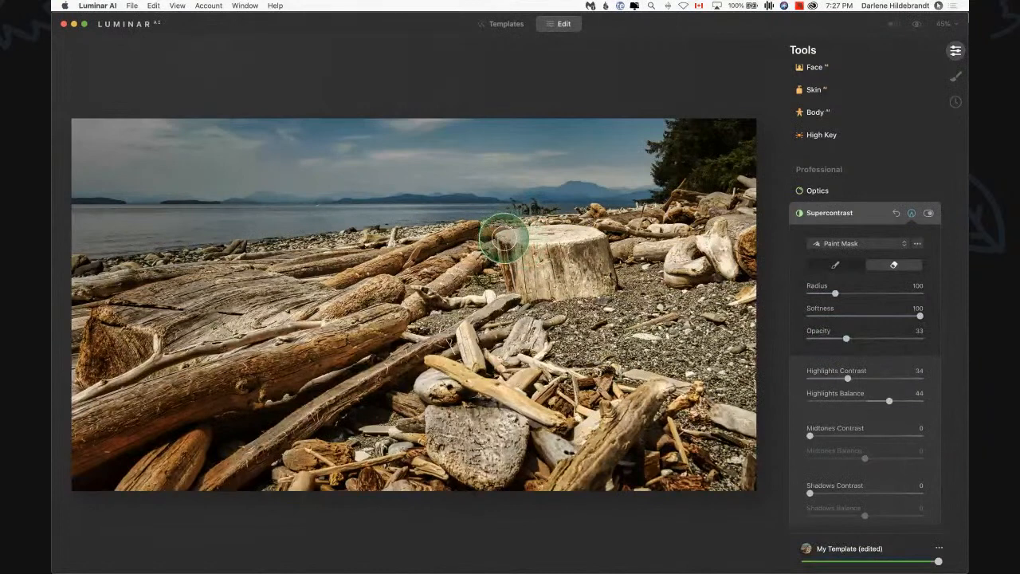
pyautogui.moveTo(504, 237)
pyautogui.mouseDown()
pyautogui.moveTo(570, 237)
pyautogui.moveTo(532, 234)
pyautogui.moveTo(556, 280)
pyautogui.moveTo(604, 277)
pyautogui.moveTo(578, 222)
pyautogui.moveTo(509, 253)
pyautogui.moveTo(547, 291)
pyautogui.moveTo(597, 302)
pyautogui.moveTo(486, 308)
pyautogui.moveTo(561, 292)
pyautogui.moveTo(632, 256)
pyautogui.moveTo(695, 255)
pyautogui.moveTo(611, 241)
pyautogui.moveTo(492, 260)
pyautogui.moveTo(622, 260)
pyautogui.moveTo(528, 269)
pyautogui.moveTo(597, 247)
pyautogui.moveTo(515, 284)
pyautogui.moveTo(590, 290)
pyautogui.mouseUp()
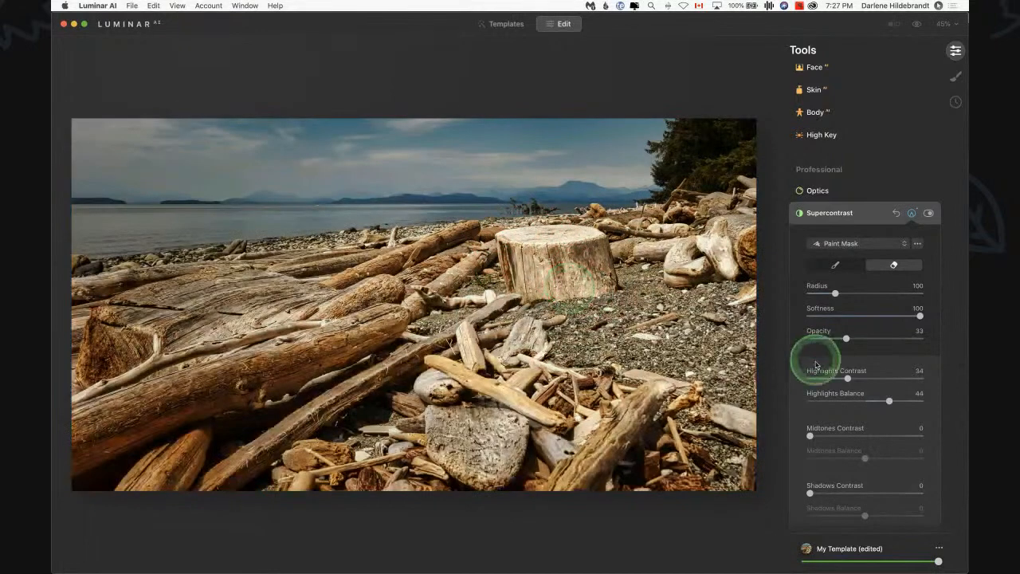
pyautogui.moveTo(576, 242)
pyautogui.mouseDown()
pyautogui.moveTo(552, 235)
pyautogui.moveTo(581, 231)
pyautogui.moveTo(501, 231)
pyautogui.moveTo(529, 275)
pyautogui.moveTo(503, 272)
pyautogui.moveTo(501, 237)
pyautogui.moveTo(606, 265)
pyautogui.mouseUp()
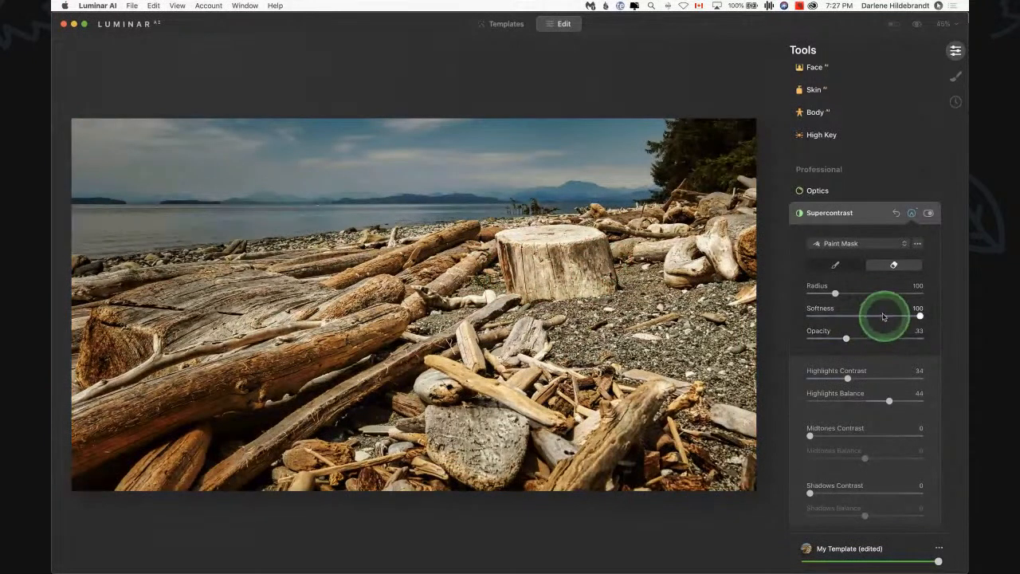
pyautogui.click(912, 213)
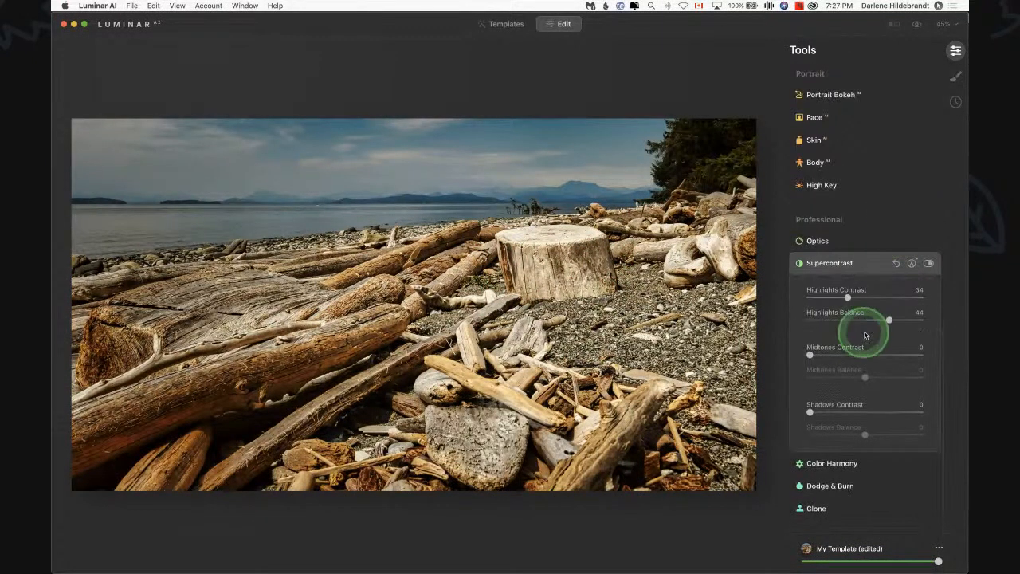
# Step: Switch Supercontrast off and on repeatedly to compare its masked effect on the photo
pyautogui.click(929, 263)
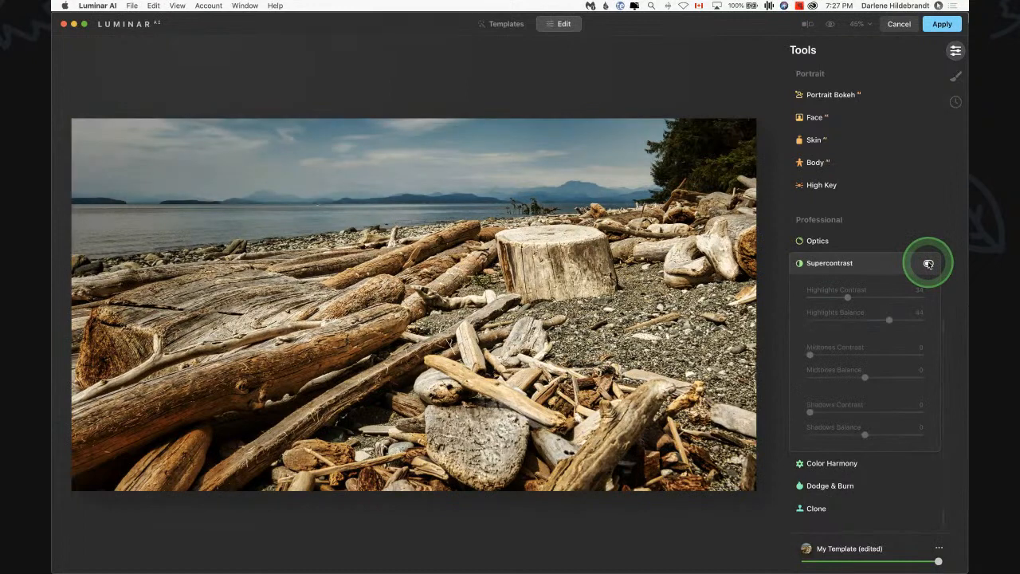
pyautogui.click(929, 263)
pyautogui.click(929, 263)
pyautogui.click(928, 263)
pyautogui.click(928, 263)
pyautogui.click(928, 263)
pyautogui.click(929, 263)
pyautogui.click(929, 263)
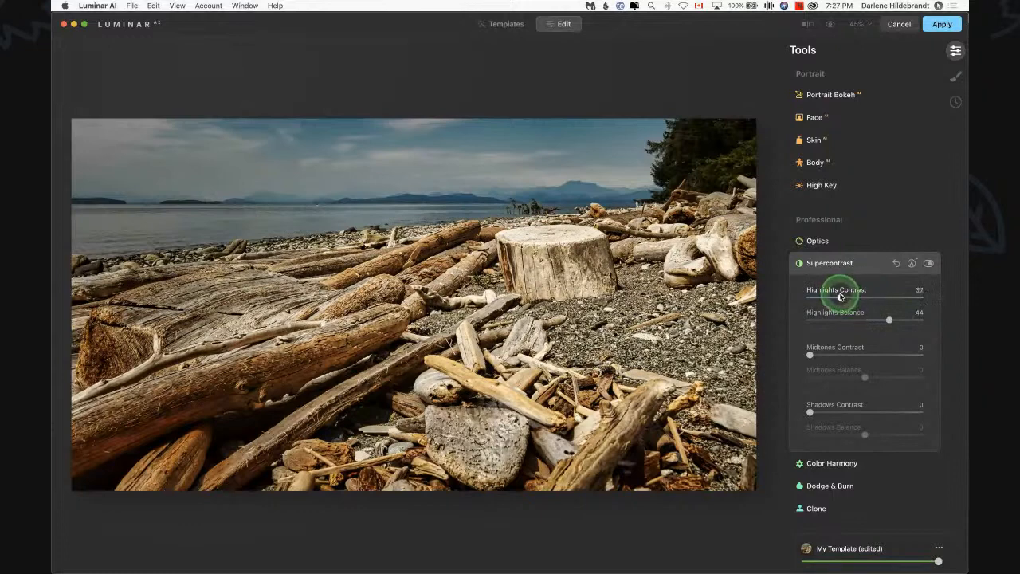
# Step: Reduce Supercontrast's Highlights Contrast to 27 and close the tool
pyautogui.moveTo(810, 354); pyautogui.dragTo(782, 353)
pyautogui.click(845, 294)
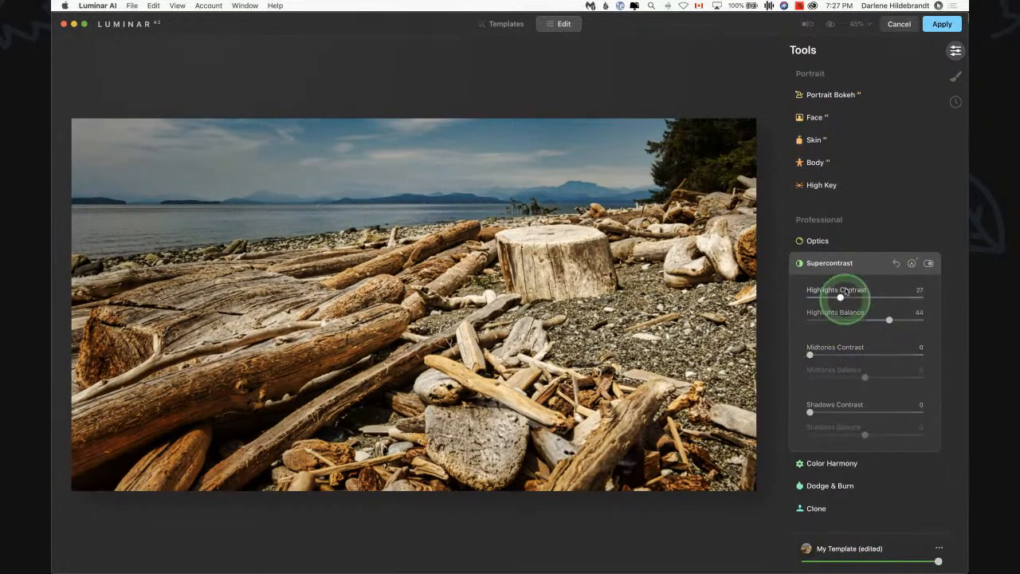
pyautogui.click(873, 266)
pyautogui.click(877, 348)
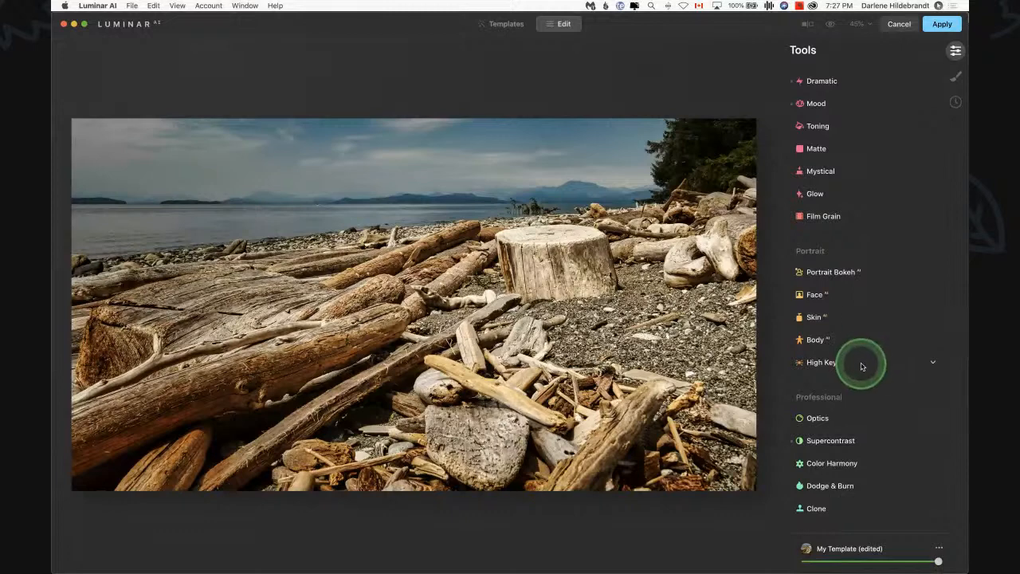
# Step: Compare the edited driftwood photo with its original version using the before/after preview
pyautogui.scroll(-2, 862, 365)
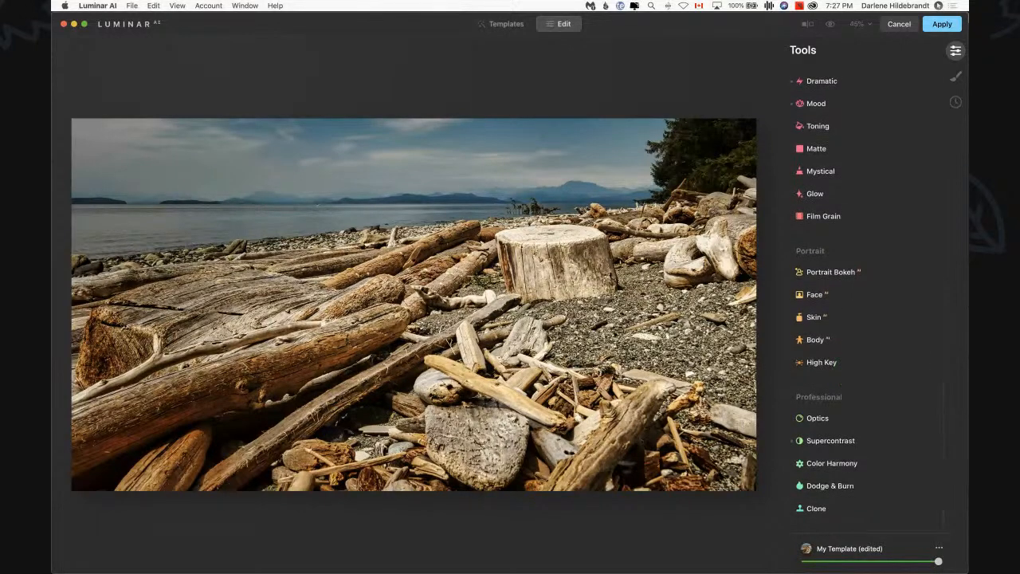
pyautogui.press('\\')
pyautogui.press('\\')
pyautogui.press('\\')
pyautogui.scroll(-2, 880, 390)
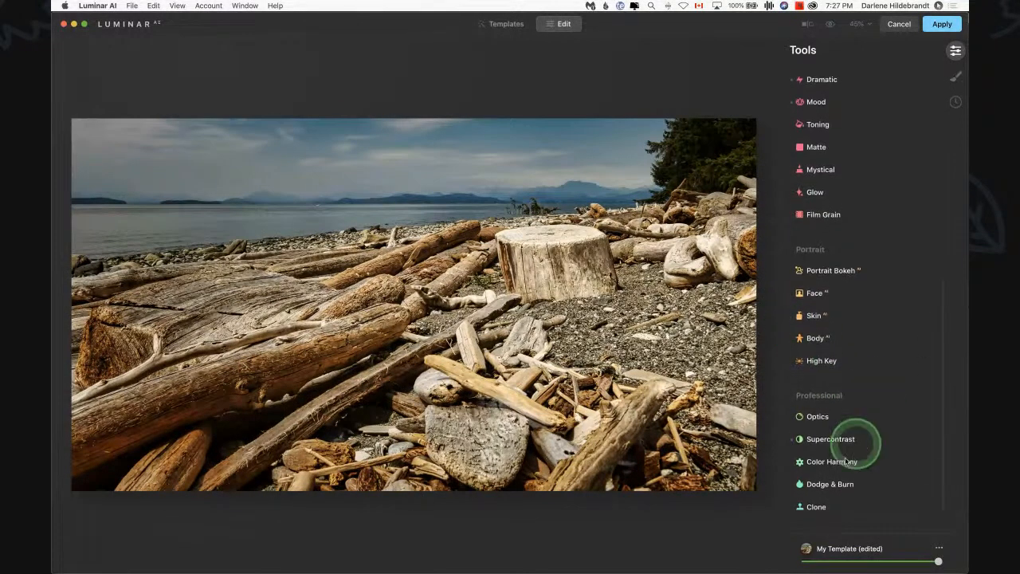
# Step: Set up the Dodge & Burn brush in Darken mode with Strength 11 and Softness 100
pyautogui.click(840, 482)
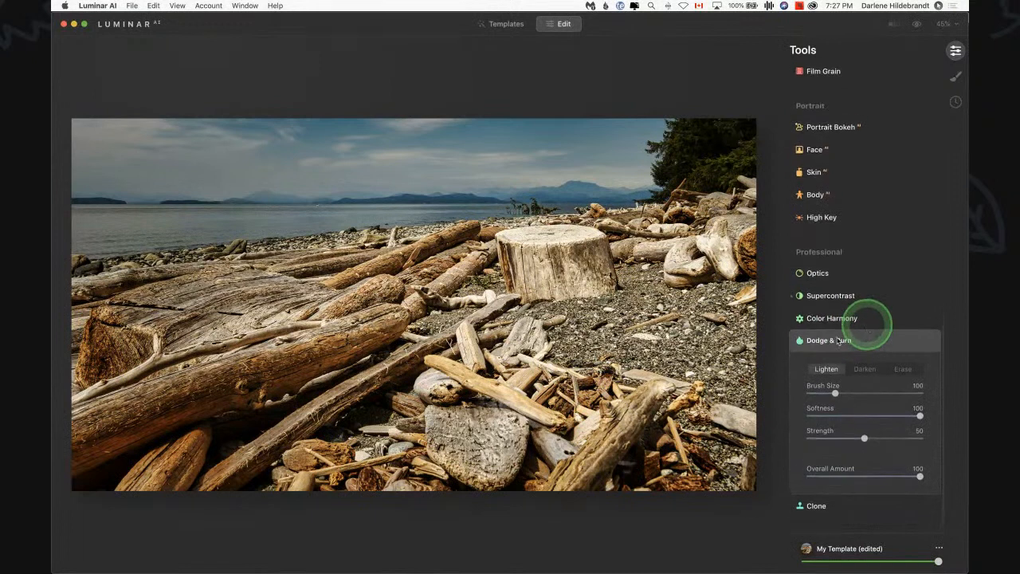
pyautogui.click(862, 372)
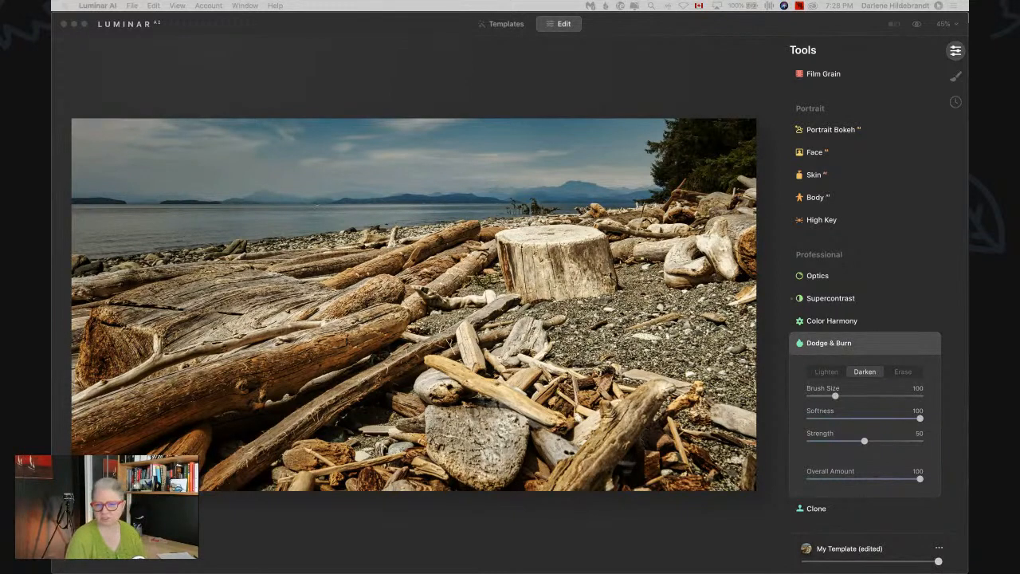
pyautogui.click(821, 373)
pyautogui.click(821, 373)
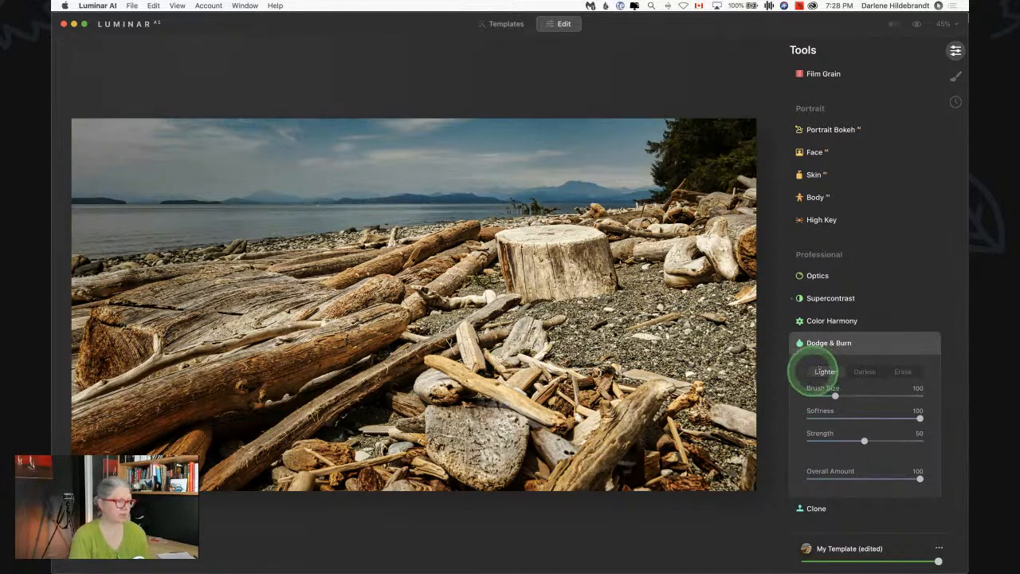
pyautogui.click(864, 372)
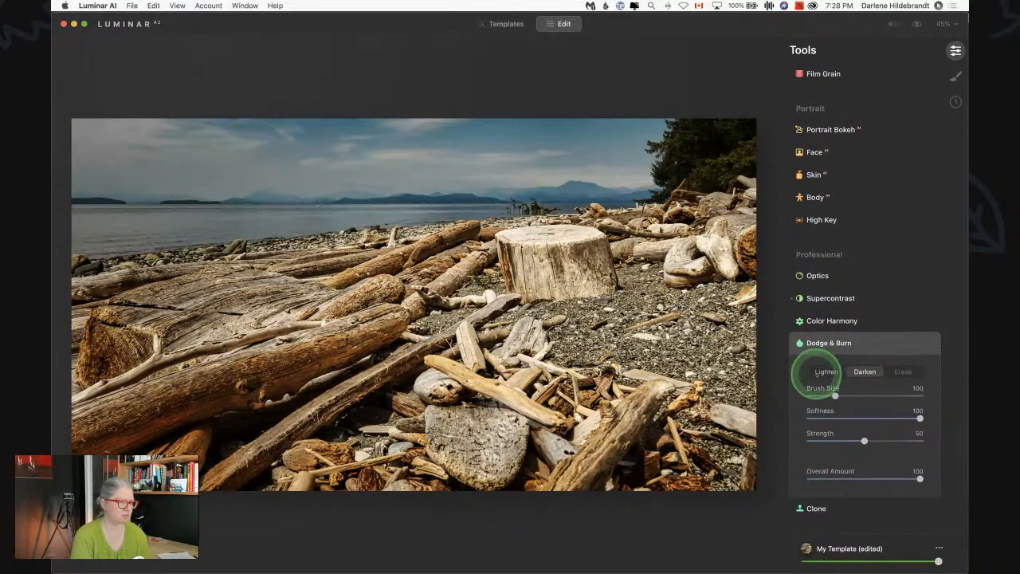
pyautogui.click(821, 371)
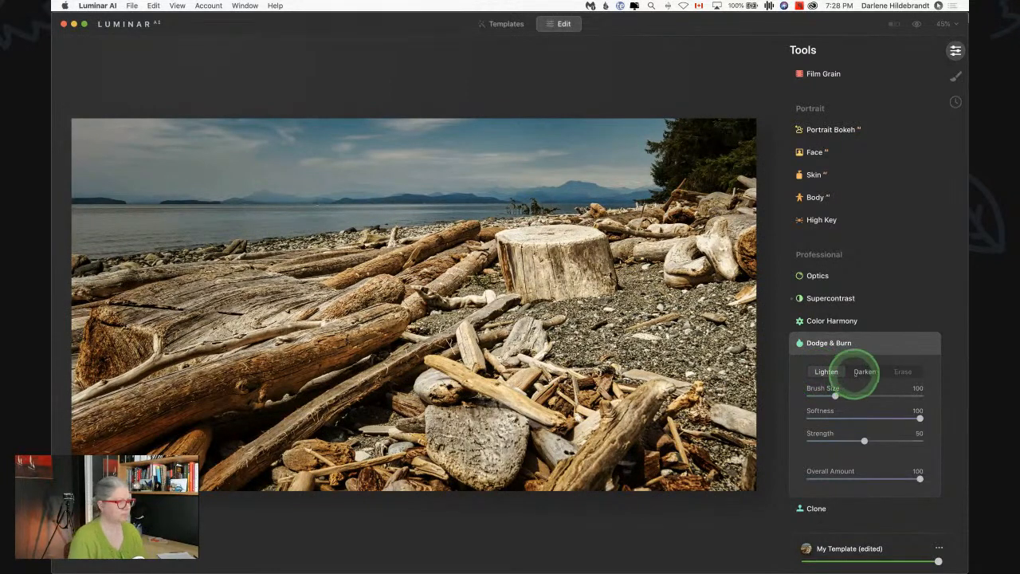
pyautogui.click(861, 371)
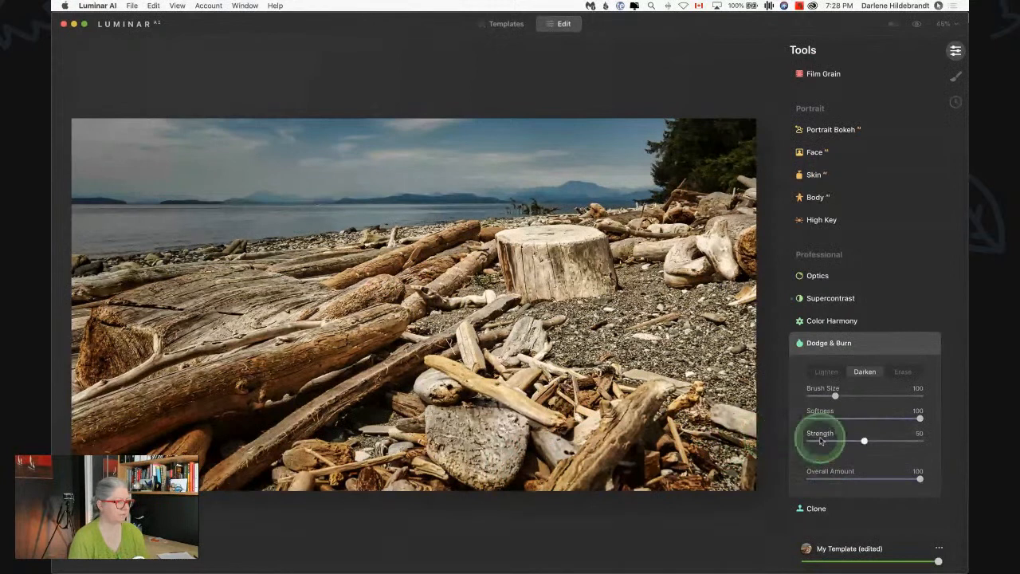
pyautogui.moveTo(861, 439); pyautogui.dragTo(832, 441)
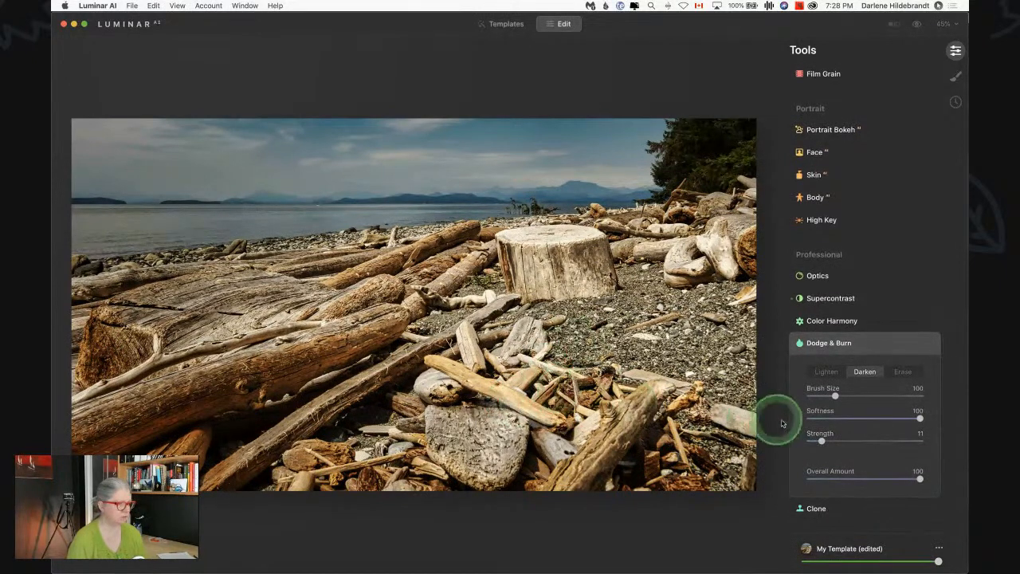
pyautogui.moveTo(920, 418)
pyautogui.mouseDown()
pyautogui.moveTo(819, 417)
pyautogui.moveTo(937, 408)
pyautogui.mouseUp()
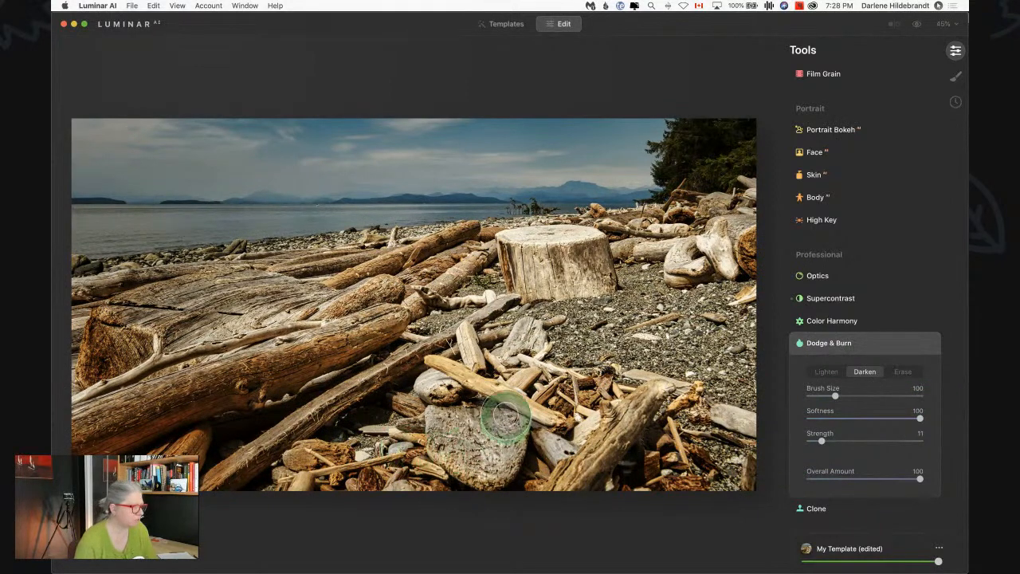
# Step: Paint darkening strokes over the bright foreground driftwood, the logs to the right behind the stump, and the photo's left edge
pyautogui.moveTo(507, 416)
pyautogui.mouseDown()
pyautogui.moveTo(514, 448)
pyautogui.moveTo(491, 397)
pyautogui.moveTo(491, 442)
pyautogui.moveTo(495, 416)
pyautogui.moveTo(486, 423)
pyautogui.moveTo(423, 383)
pyautogui.moveTo(516, 466)
pyautogui.moveTo(546, 461)
pyautogui.moveTo(600, 429)
pyautogui.moveTo(463, 370)
pyautogui.moveTo(517, 391)
pyautogui.moveTo(557, 441)
pyautogui.moveTo(653, 453)
pyautogui.moveTo(674, 420)
pyautogui.moveTo(639, 381)
pyautogui.moveTo(736, 414)
pyautogui.moveTo(759, 429)
pyautogui.moveTo(658, 382)
pyautogui.moveTo(787, 447)
pyautogui.moveTo(697, 478)
pyautogui.moveTo(641, 477)
pyautogui.moveTo(768, 302)
pyautogui.moveTo(747, 300)
pyautogui.moveTo(723, 233)
pyautogui.moveTo(719, 265)
pyautogui.moveTo(730, 275)
pyautogui.moveTo(679, 264)
pyautogui.moveTo(712, 227)
pyautogui.moveTo(757, 215)
pyautogui.moveTo(693, 194)
pyautogui.moveTo(673, 231)
pyautogui.moveTo(648, 236)
pyautogui.moveTo(646, 221)
pyautogui.moveTo(675, 226)
pyautogui.mouseUp()
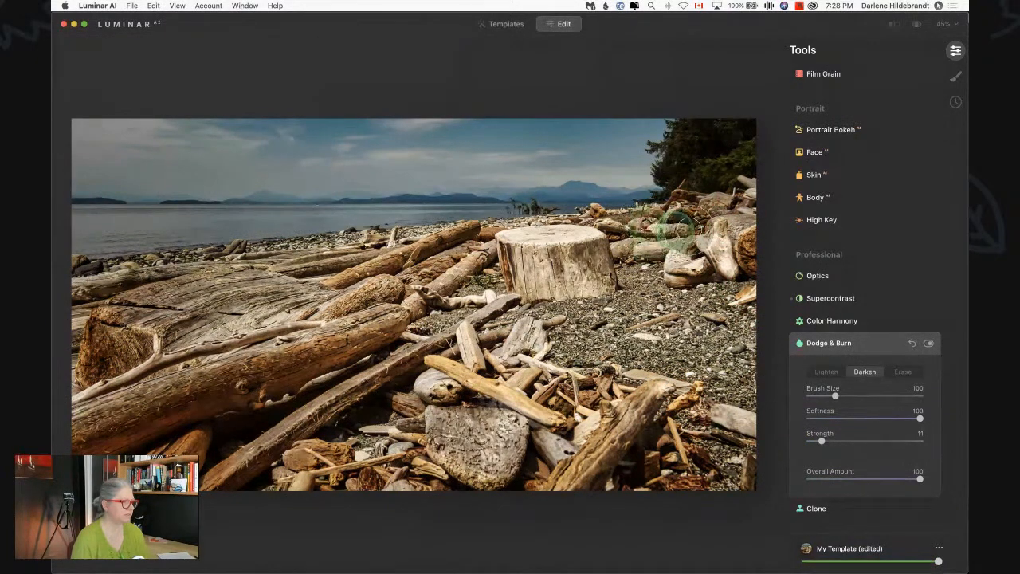
pyautogui.moveTo(471, 471); pyautogui.dragTo(378, 444)
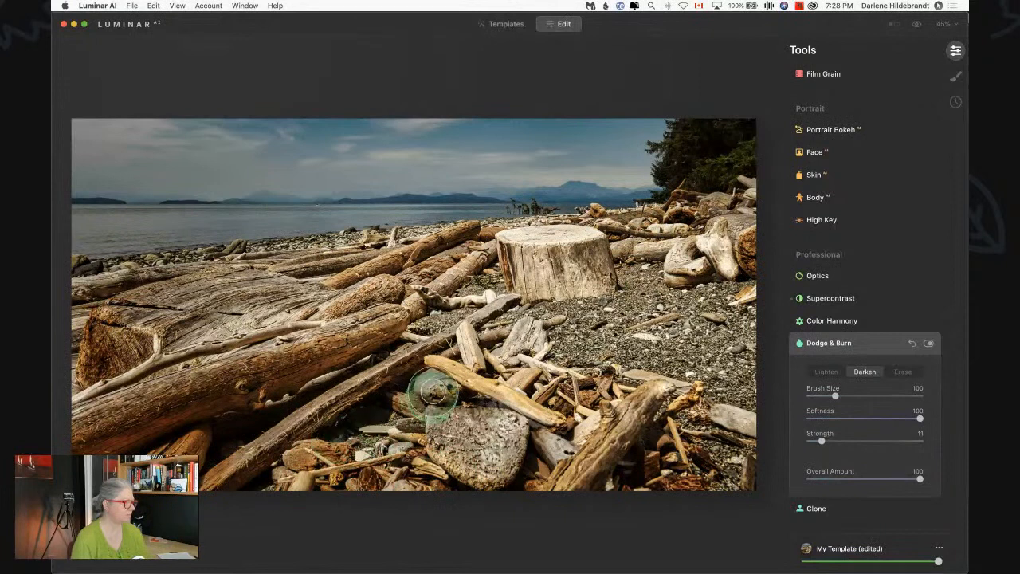
pyautogui.moveTo(435, 390)
pyautogui.mouseDown()
pyautogui.moveTo(435, 400)
pyautogui.moveTo(452, 341)
pyautogui.moveTo(519, 375)
pyautogui.moveTo(496, 389)
pyautogui.mouseUp()
pyautogui.moveTo(67, 397)
pyautogui.mouseDown()
pyautogui.moveTo(202, 337)
pyautogui.moveTo(74, 390)
pyautogui.moveTo(74, 320)
pyautogui.moveTo(144, 295)
pyautogui.moveTo(60, 310)
pyautogui.moveTo(64, 285)
pyautogui.mouseUp()
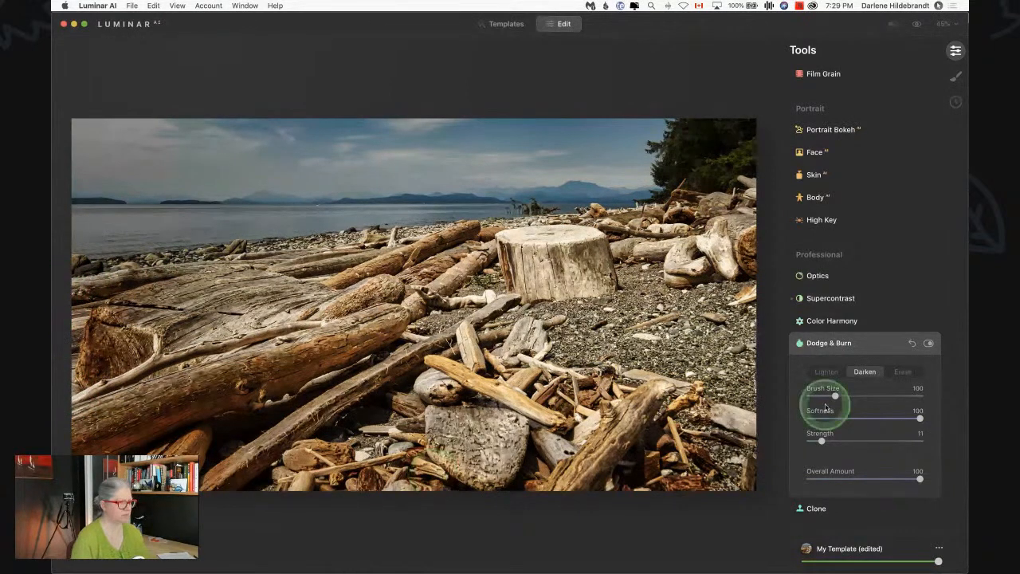
# Step: Switch Dodge & Burn off and on to compare the photo with and without the darkening
pyautogui.click(929, 344)
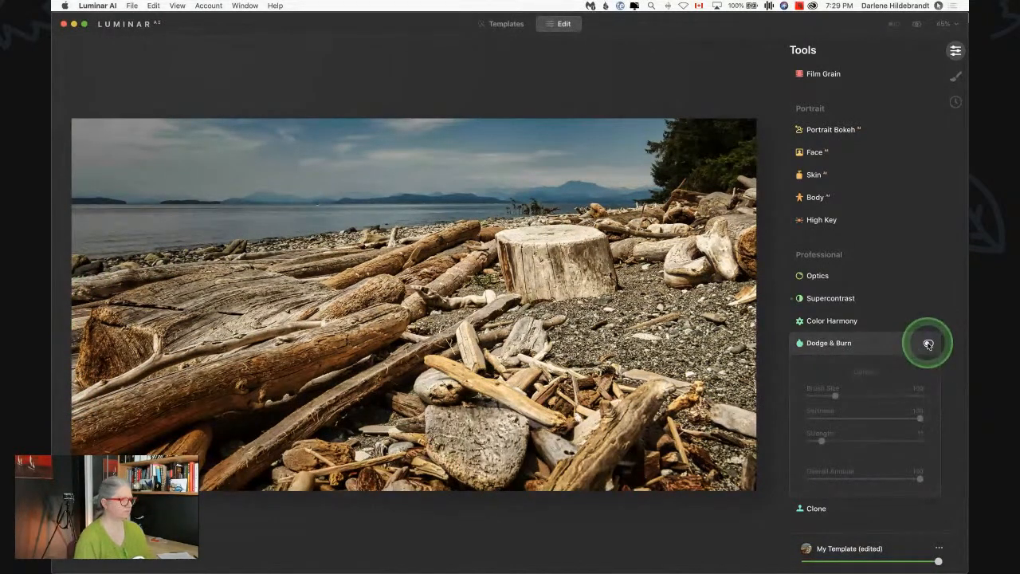
pyautogui.click(928, 343)
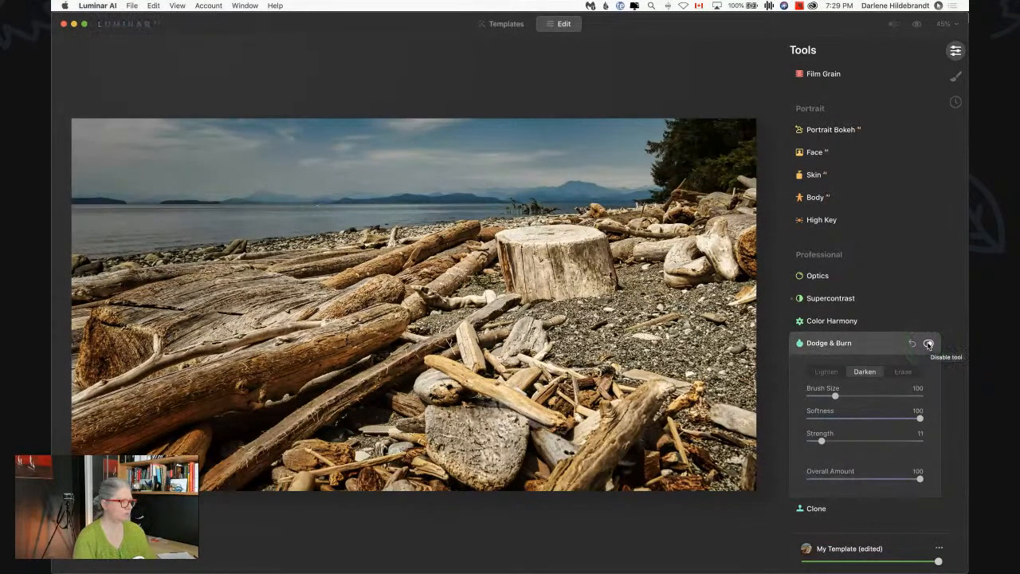
pyautogui.click(929, 344)
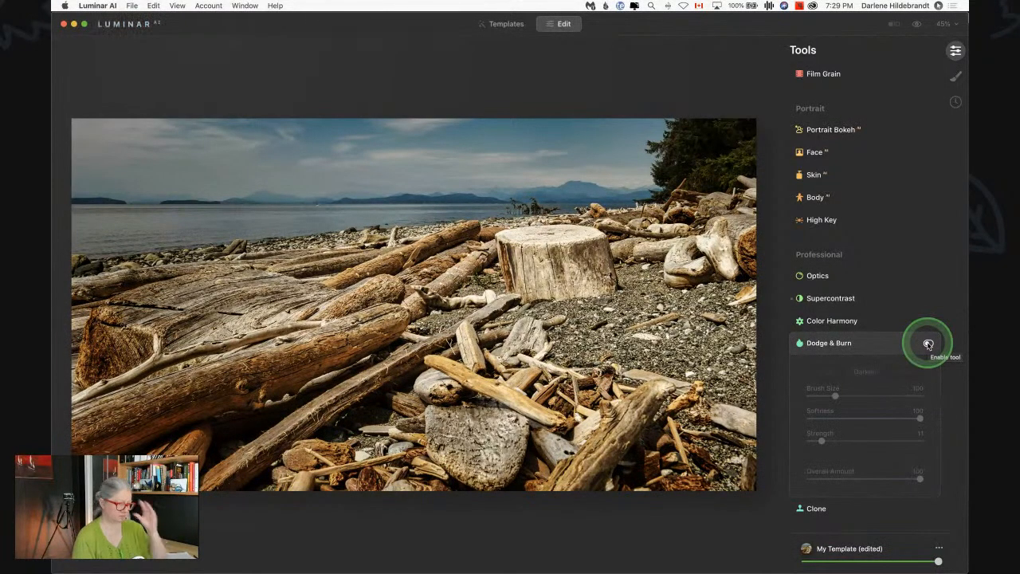
pyautogui.click(929, 344)
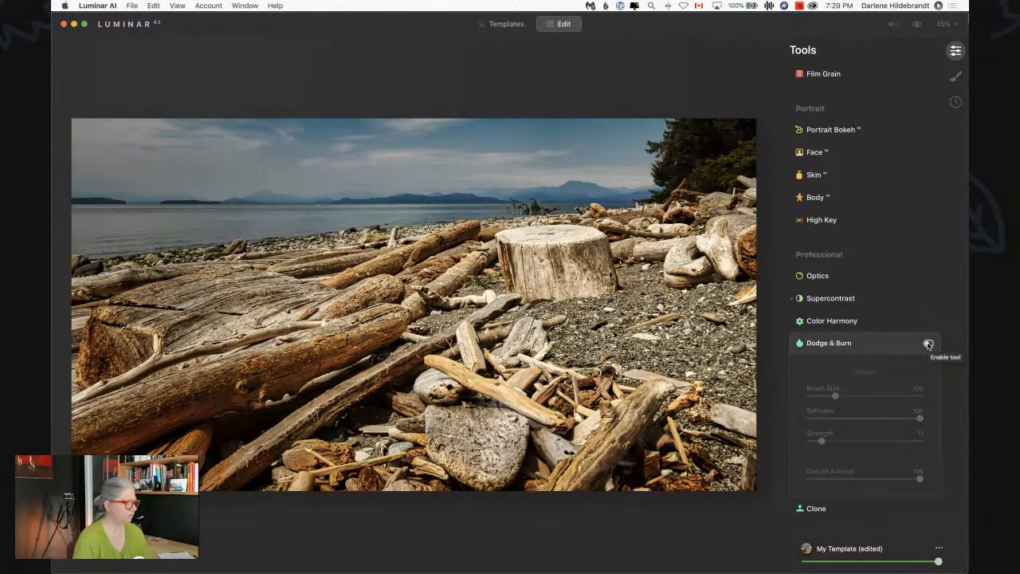
# Step: Turn Dodge & Burn back on, paint further darkening strokes on the driftwood photo, and close the tool
pyautogui.click(929, 344)
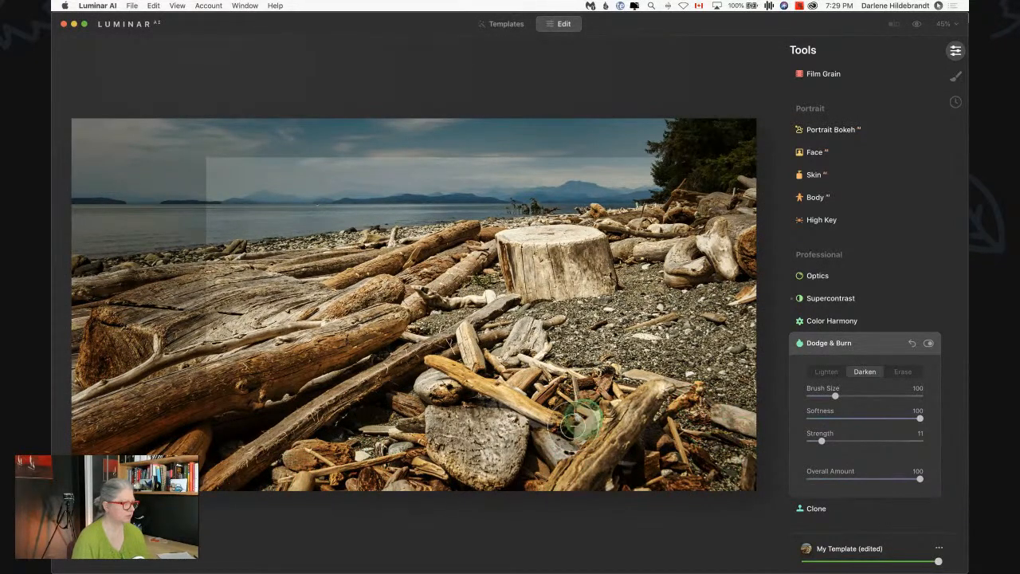
pyautogui.click(873, 347)
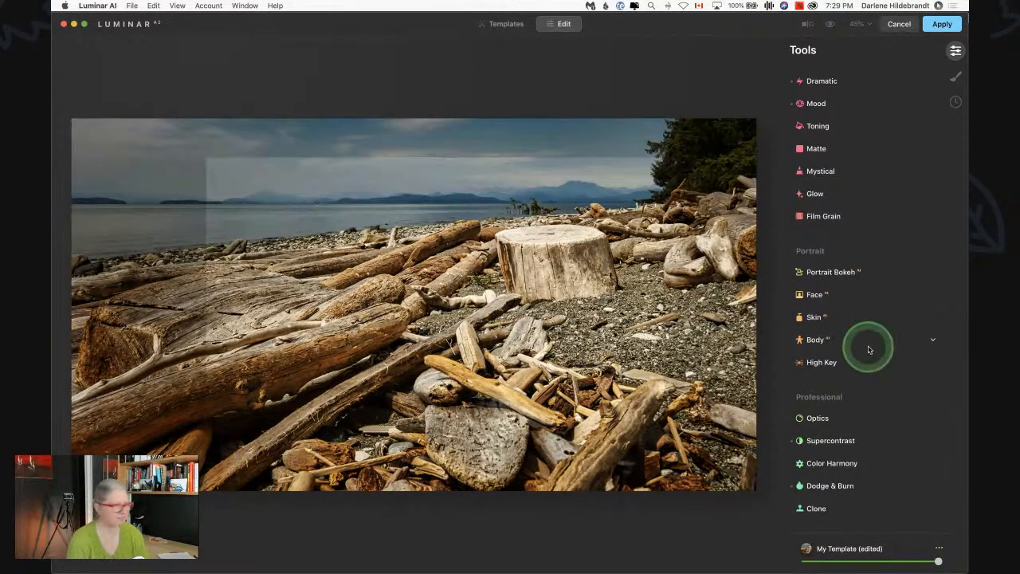
pyautogui.scroll(6, 869, 349)
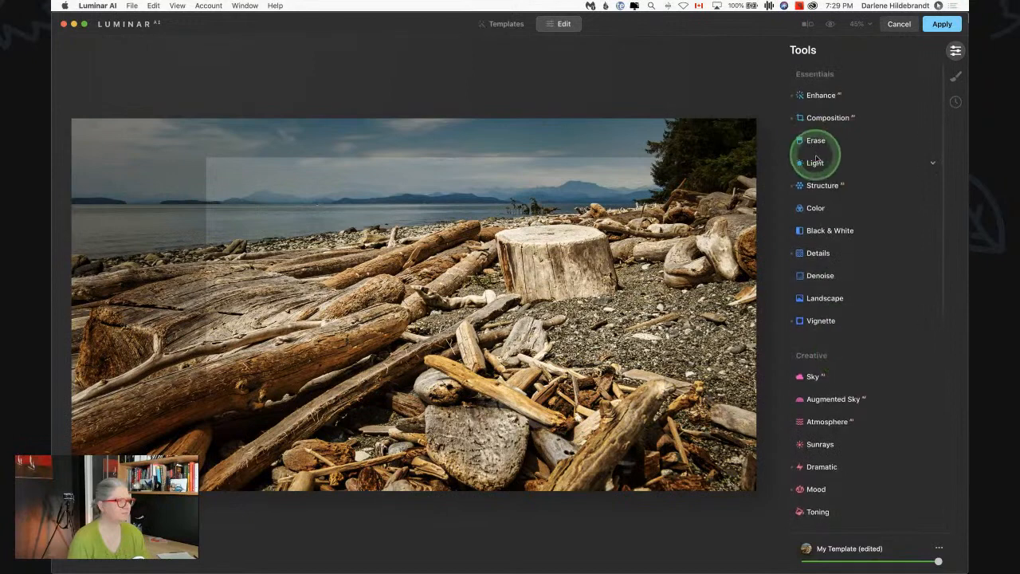
pyautogui.click(829, 164)
pyautogui.click(831, 163)
pyautogui.scroll(-6, 839, 231)
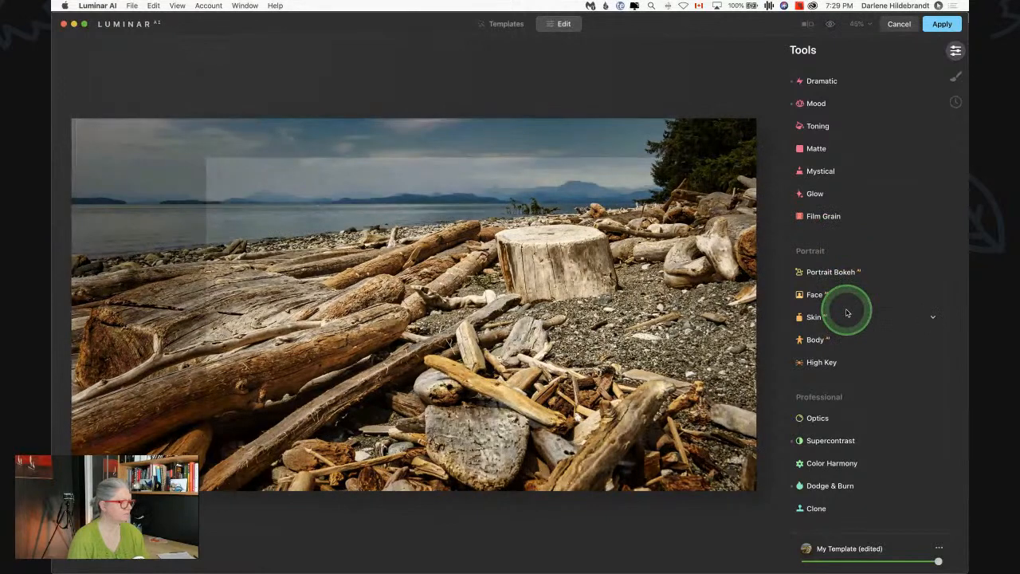
# Step: Compare the photo before and after the latest darkening strokes using the edit history, ending on the most recent state
pyautogui.click(954, 101)
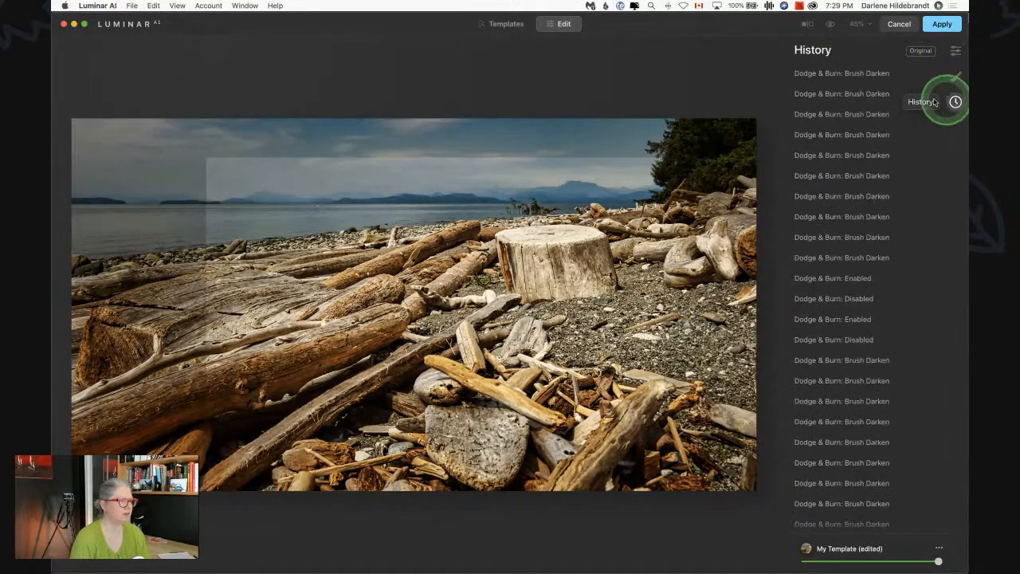
pyautogui.click(846, 281)
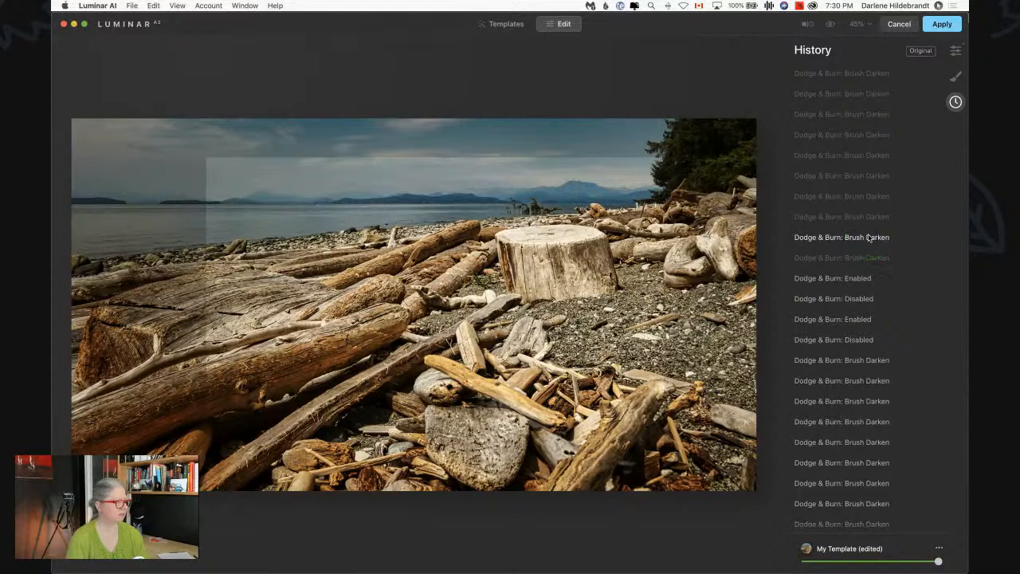
pyautogui.scroll(2, 869, 237)
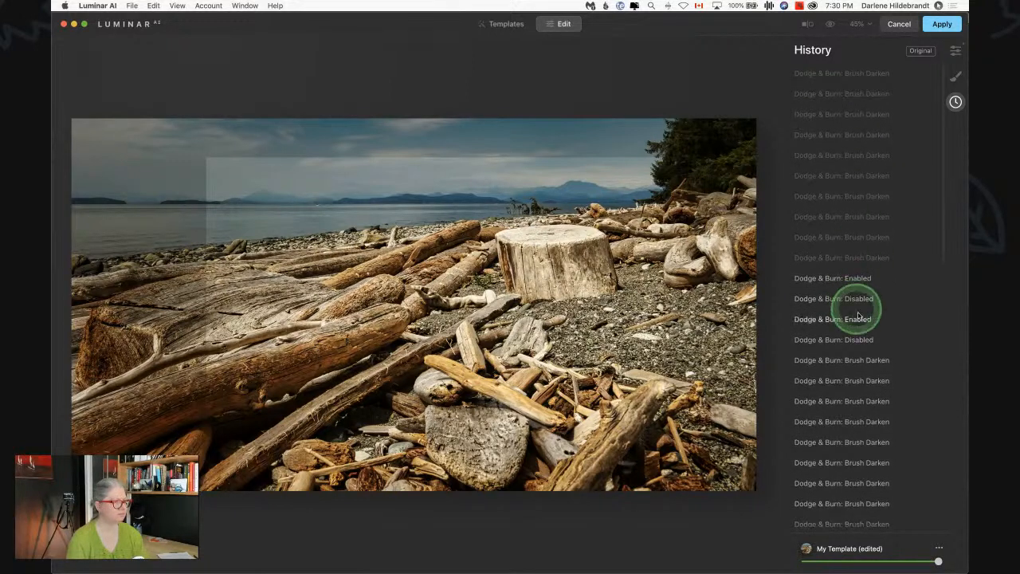
pyautogui.click(853, 77)
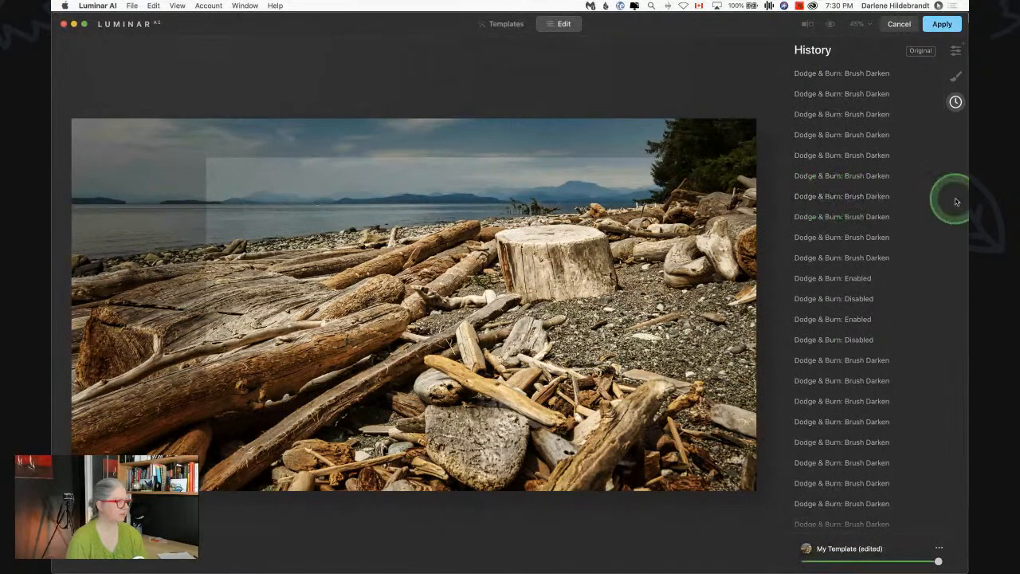
# Step: Apply the Luminar AI edits to the driftwood photo and switch back to Lightroom Classic
pyautogui.click(955, 50)
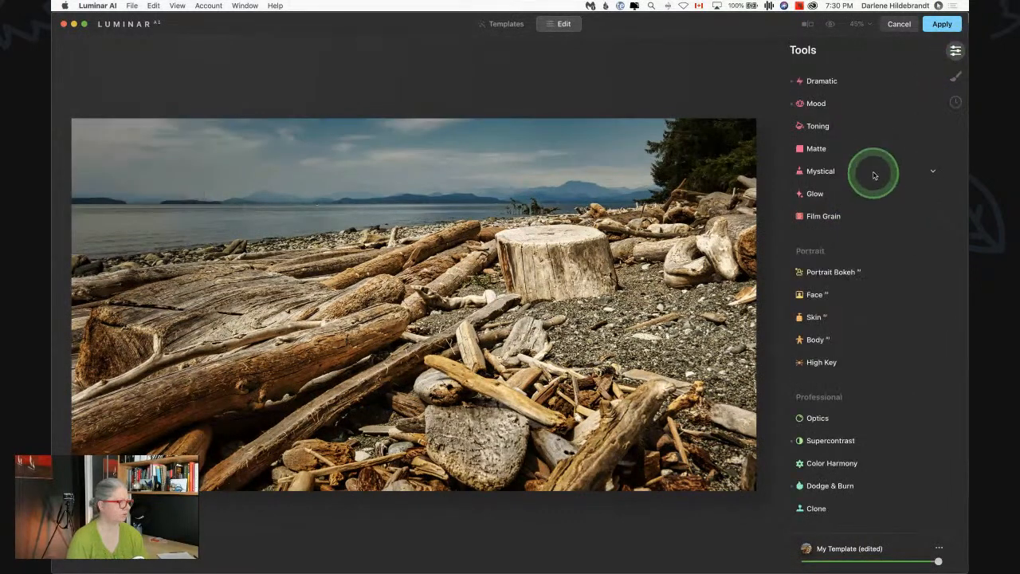
pyautogui.click(942, 25)
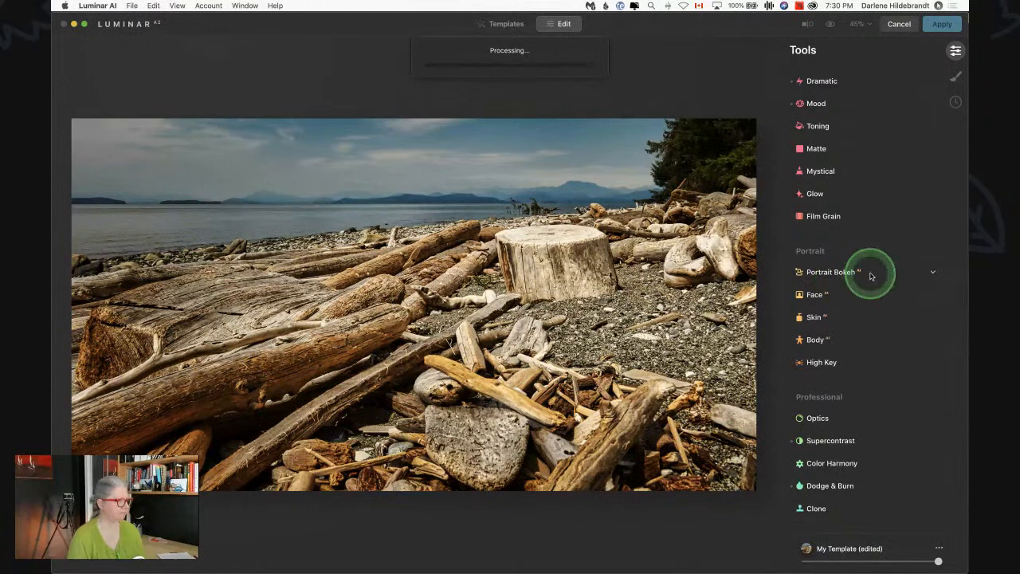
pyautogui.press('super+Tab')
pyautogui.press('super+Tab')
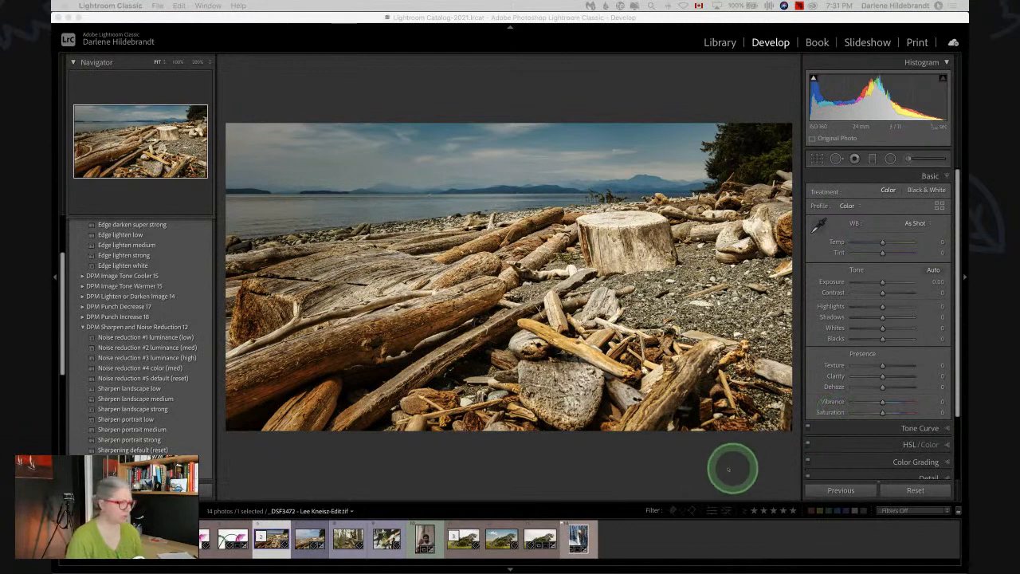
# Step: In the Library grid, give both the edited and original driftwood photos a Red color label and deselect them
pyautogui.click(731, 468)
pyautogui.press('g')
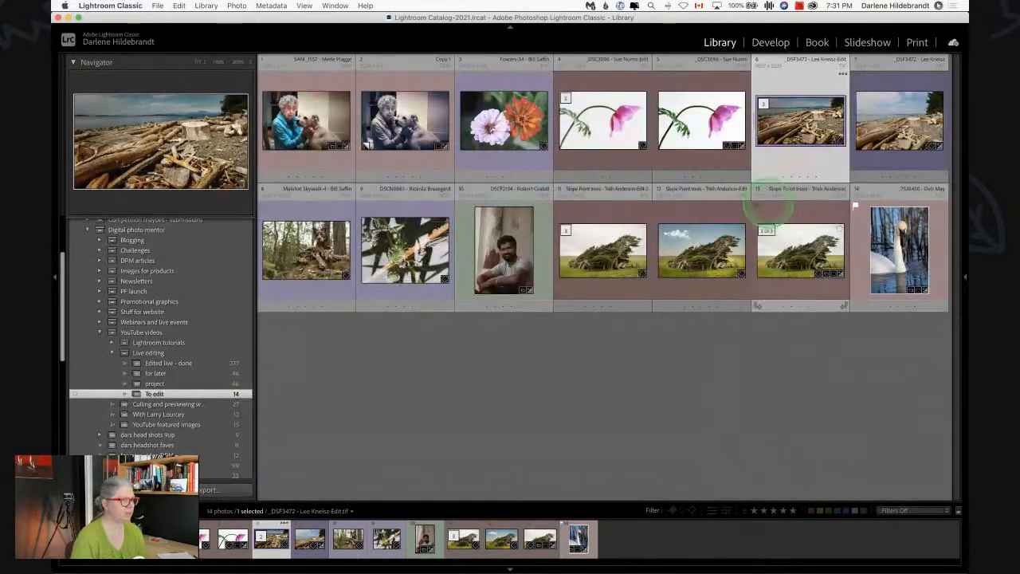
pyautogui.keyDown('super'); pyautogui.click(885, 121); pyautogui.keyUp('super')
pyautogui.press('6')
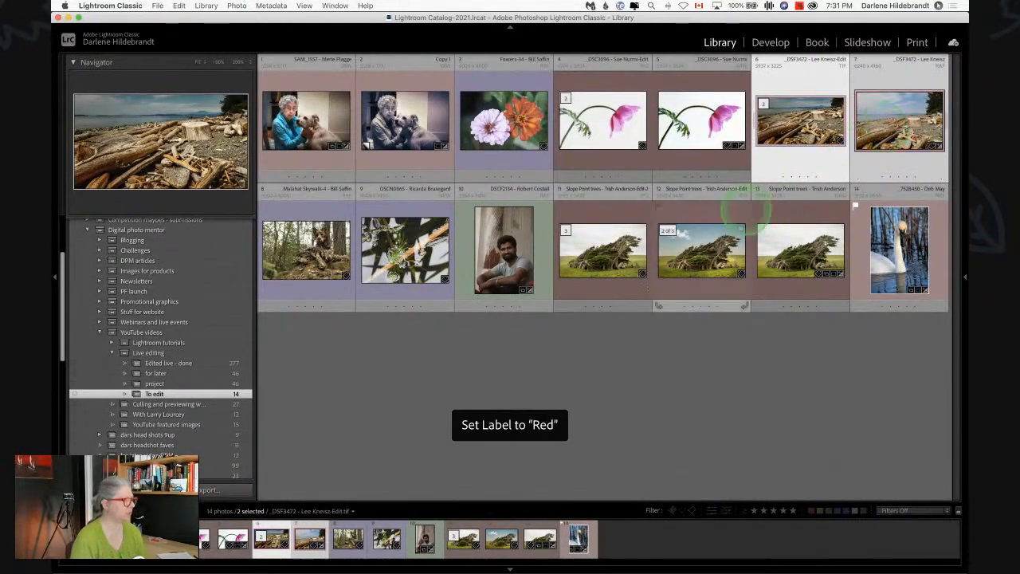
pyautogui.click(620, 355)
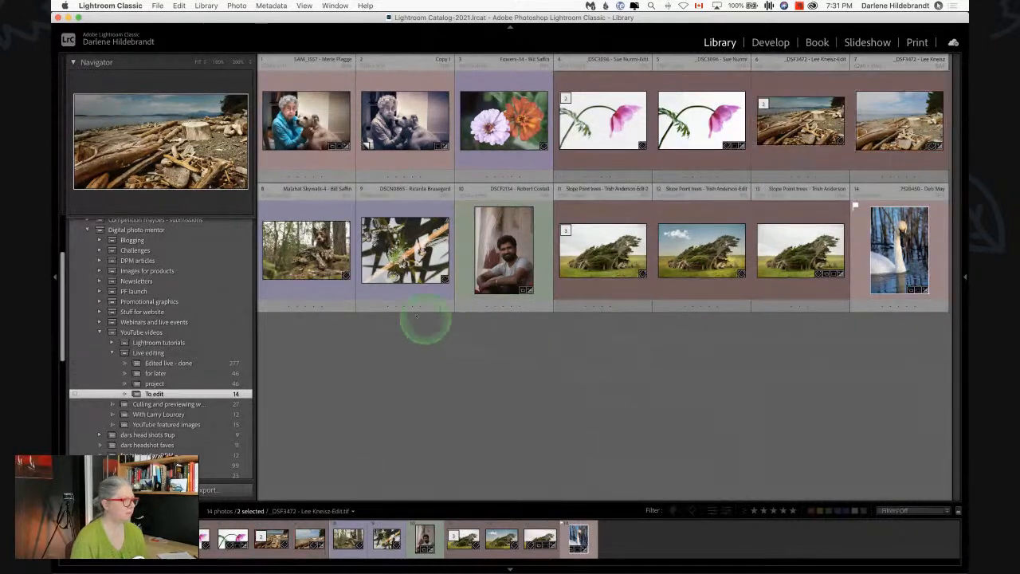
# Step: Open the Malahat Skywalk-4 wooden sculpture photo in Develop and apply the Camera ASTIA/Soft profile
pyautogui.doubleClick(289, 256)
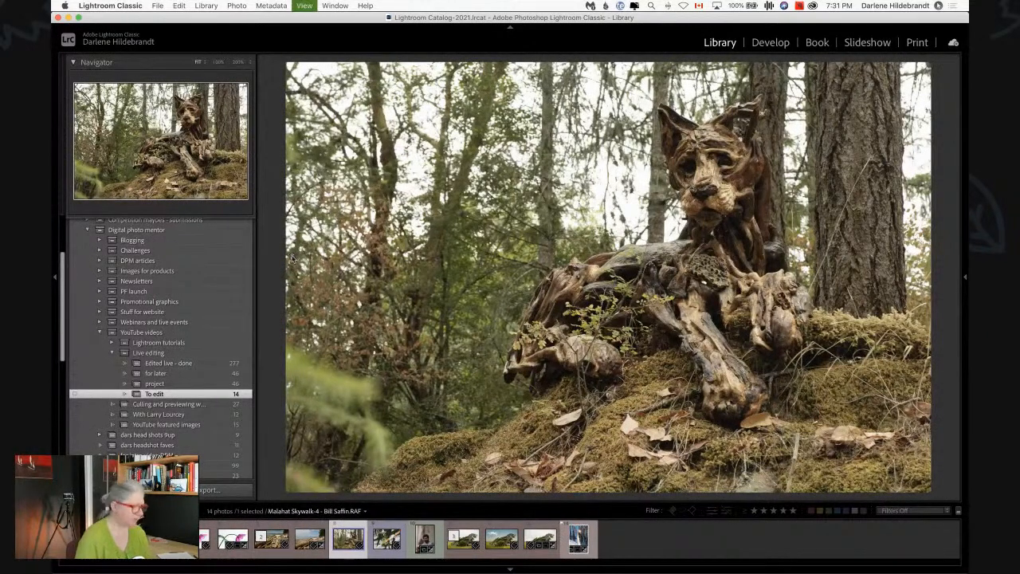
pyautogui.press('d')
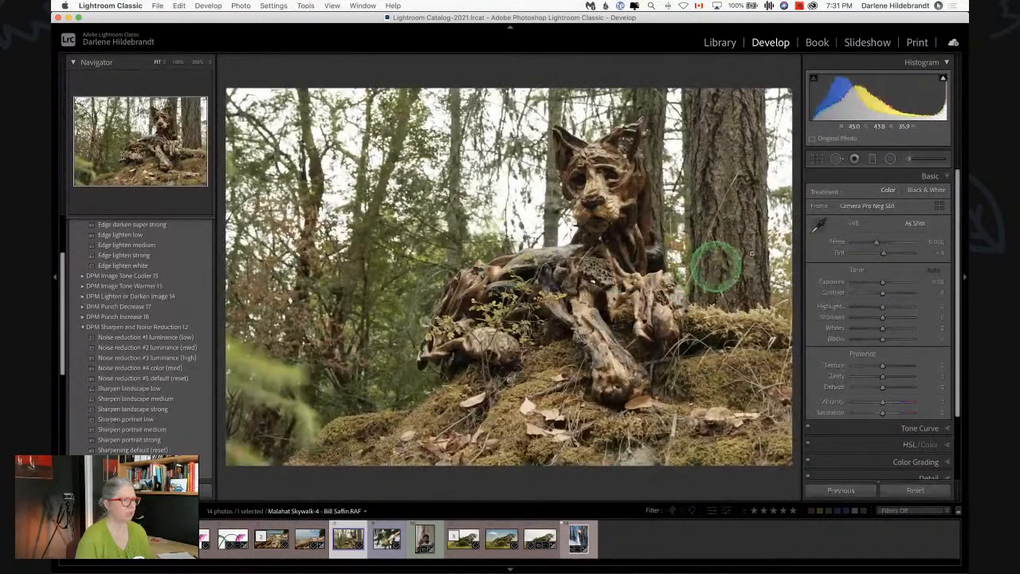
pyautogui.click(940, 206)
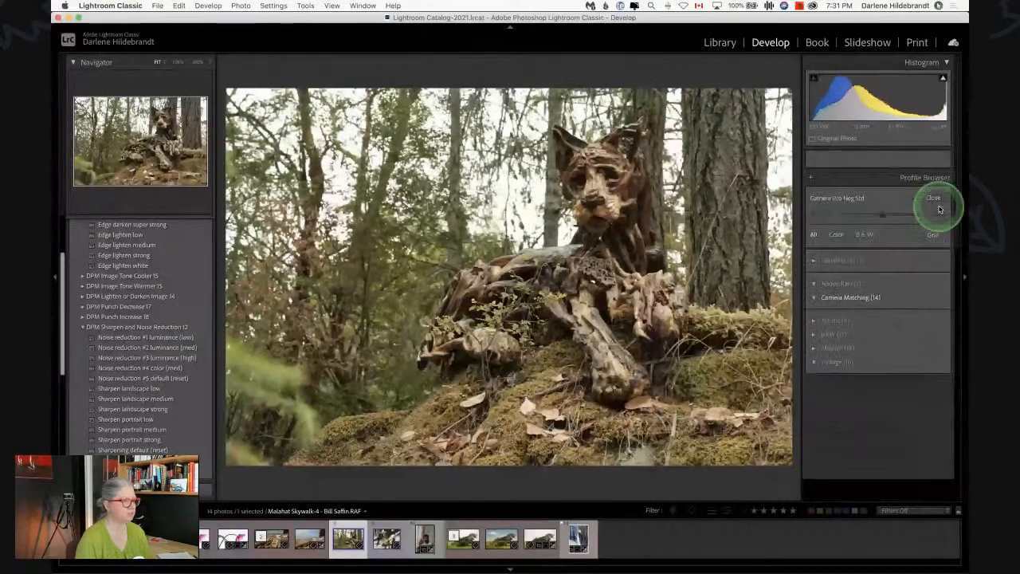
pyautogui.click(829, 259)
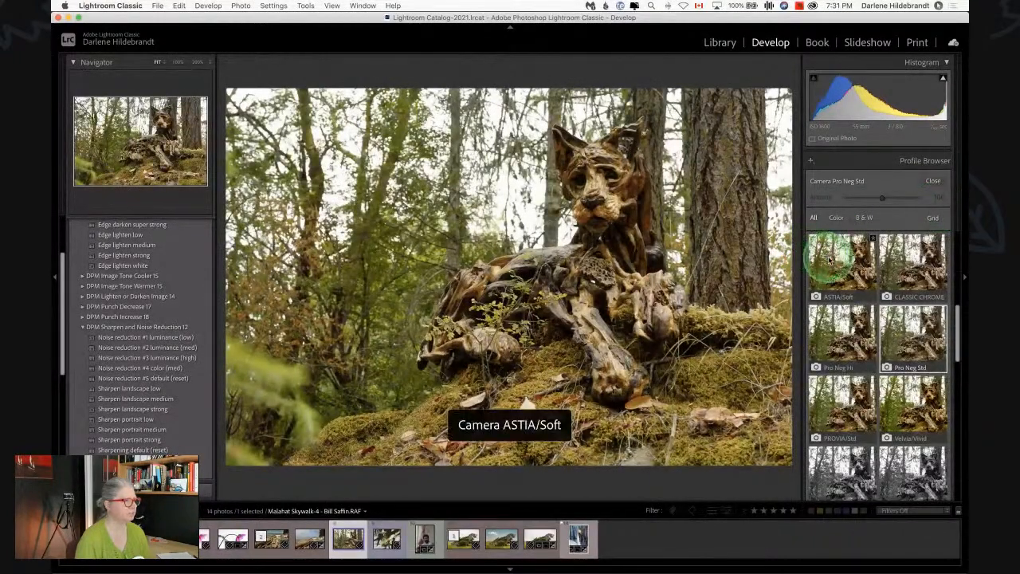
pyautogui.click(933, 181)
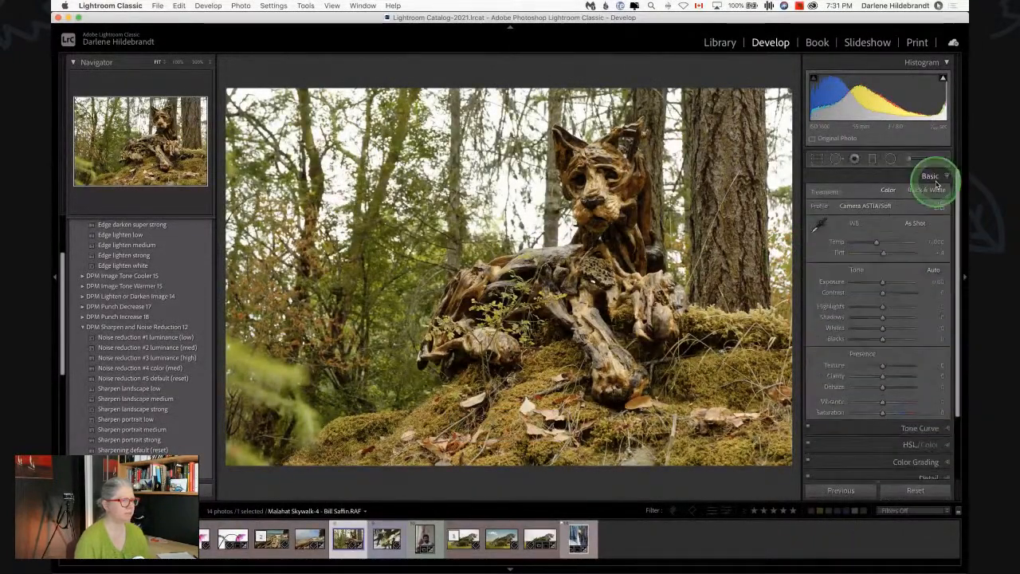
# Step: Lower Highlights to -39 and adjust the white balance to Temp 5,726 and Tint +7
pyautogui.keyDown('alt'); pyautogui.click(883, 308); pyautogui.keyUp('alt')
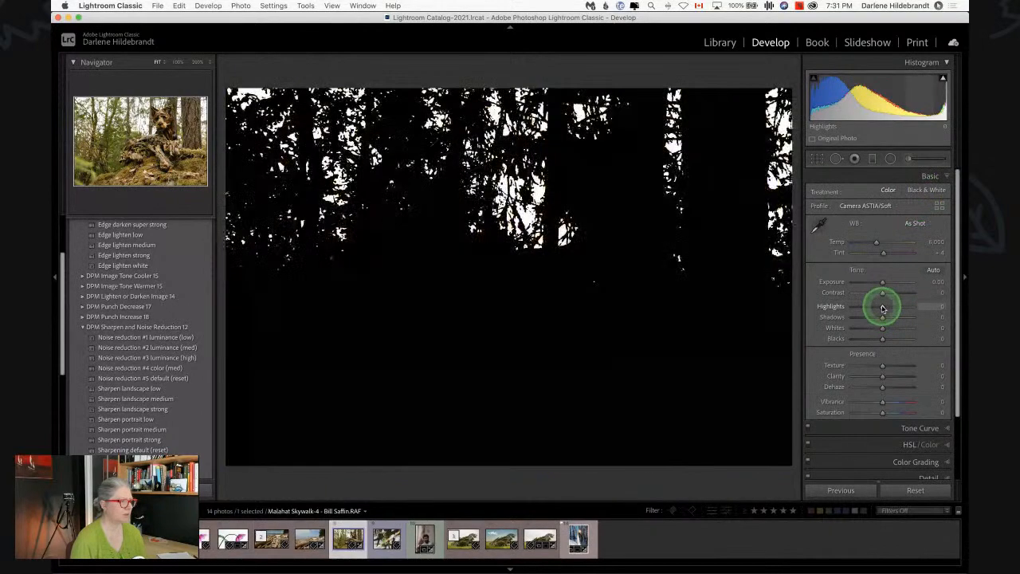
pyautogui.moveTo(882, 307); pyautogui.dragTo(870, 308)
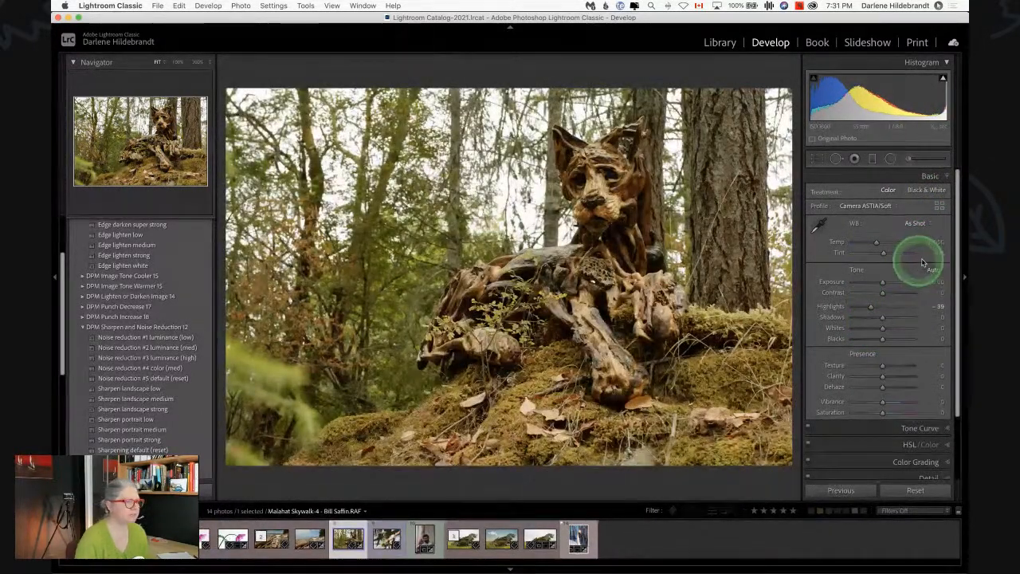
pyautogui.moveTo(935, 241); pyautogui.dragTo(934, 252)
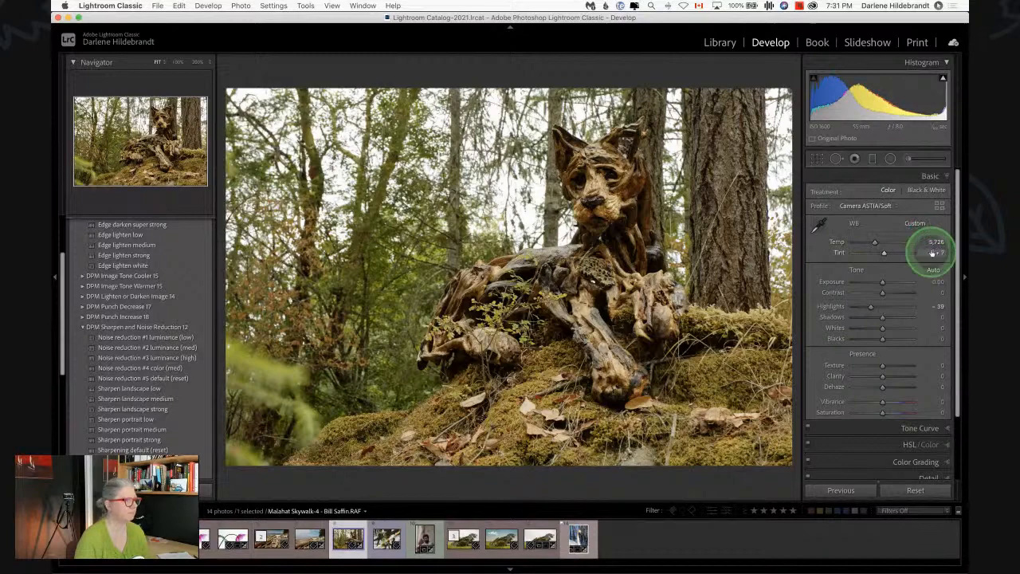
# Step: Set Blacks to -28 and Whites to +56, trying Highlights at -100 before resetting it to 0
pyautogui.moveTo(884, 340); pyautogui.dragTo(785, 317)
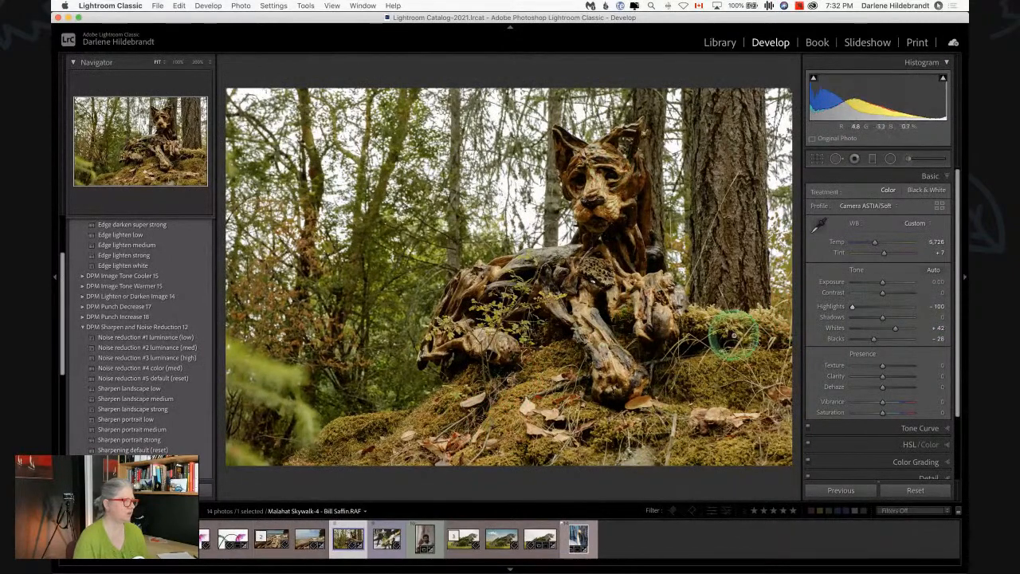
pyautogui.doubleClick(831, 307)
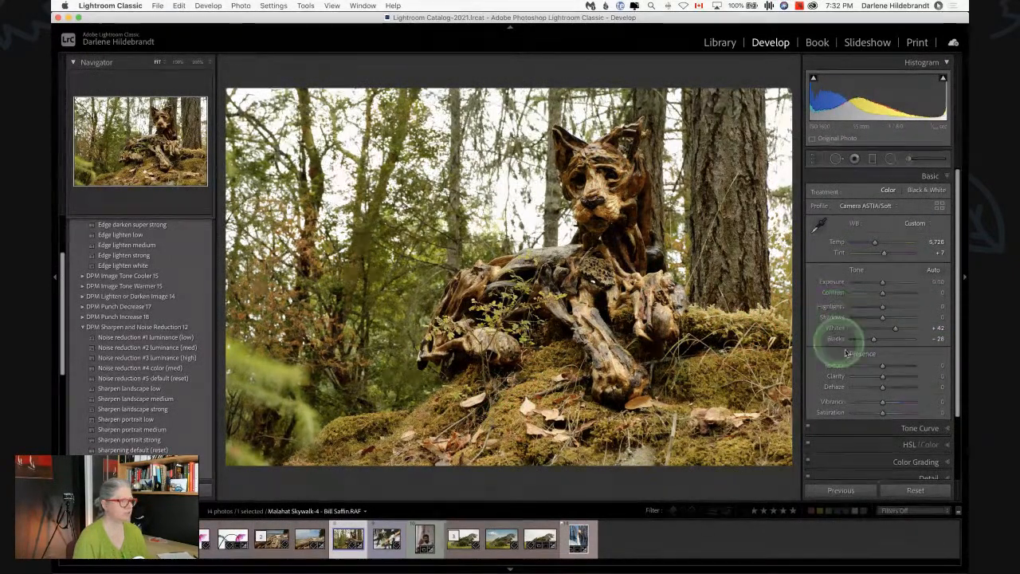
pyautogui.moveTo(895, 327); pyautogui.dragTo(899, 327)
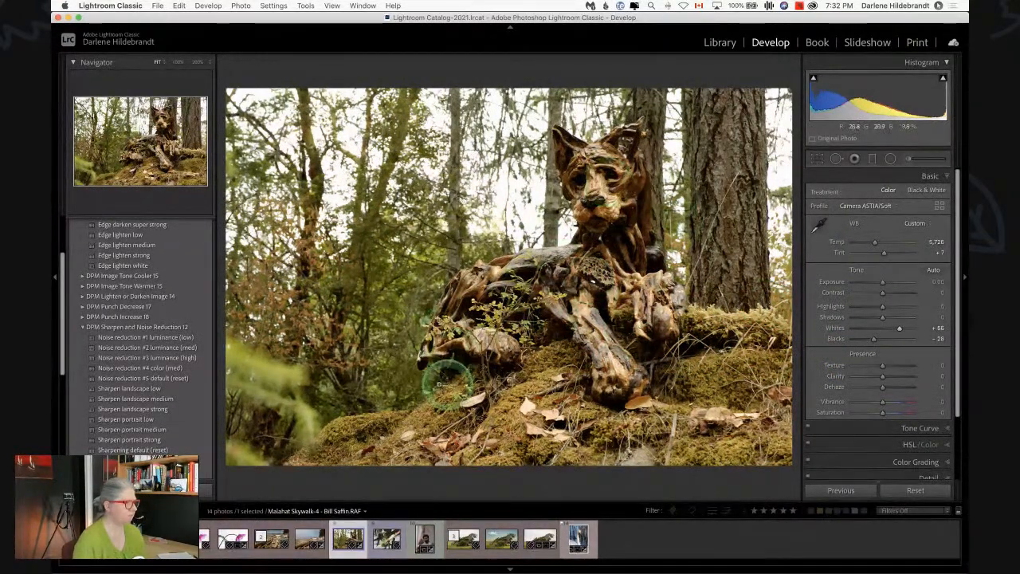
# Step: Examine the sculpture's head and the bright background at 100% magnification, and return to the full view
pyautogui.click(589, 267)
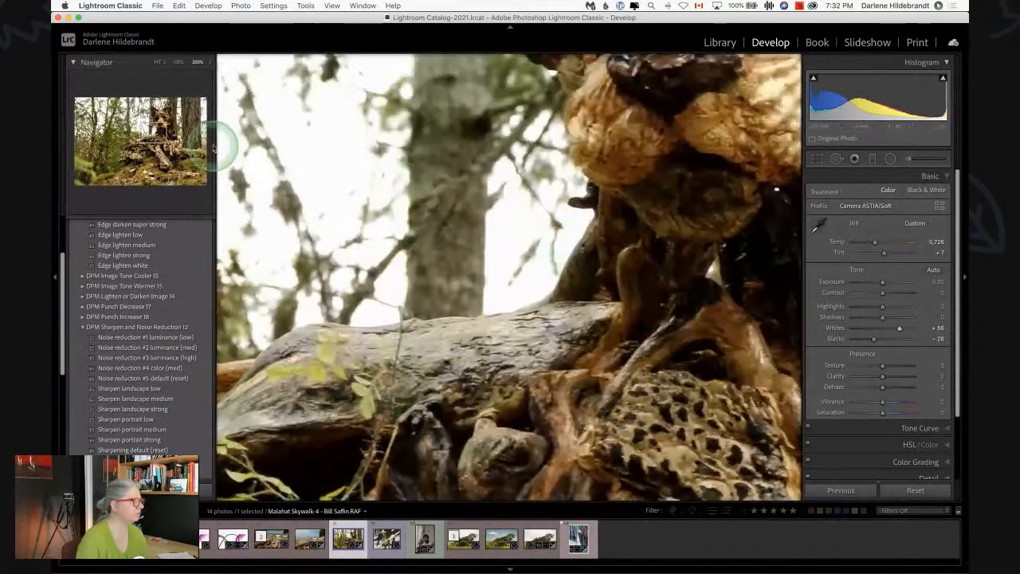
pyautogui.click(177, 62)
pyautogui.click(348, 219)
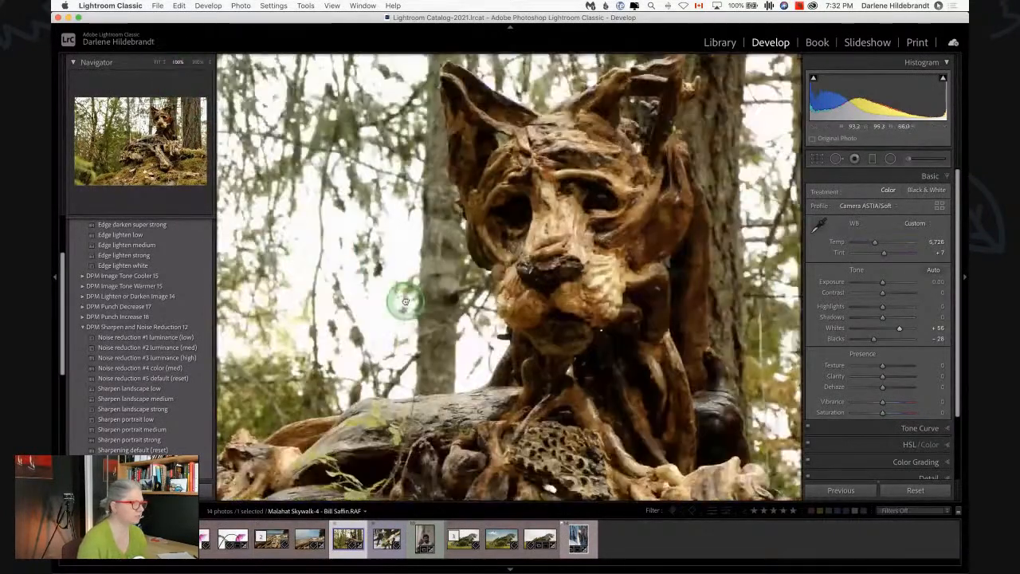
pyautogui.click(710, 292)
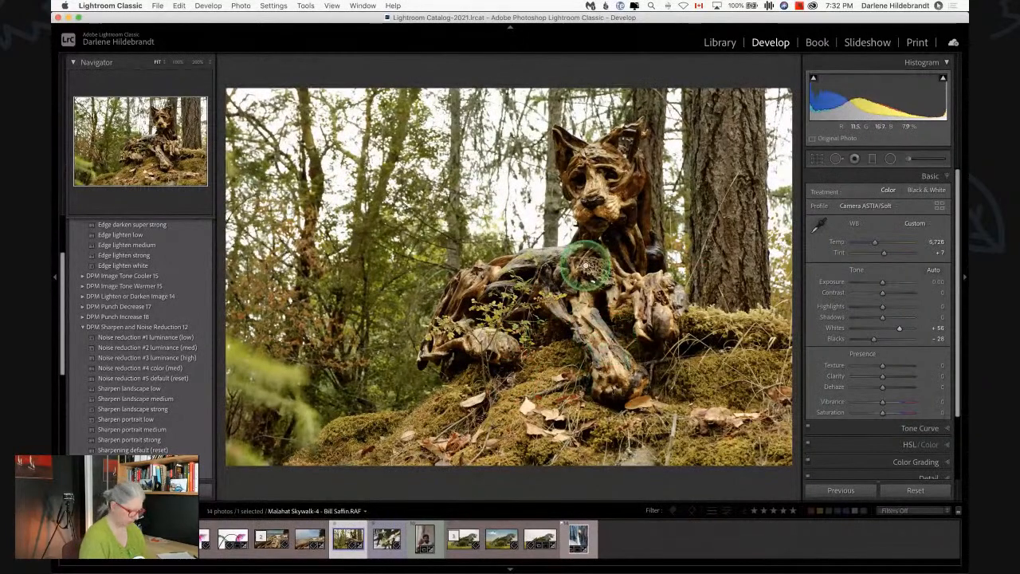
# Step: Draw an inverted radial filter around the sculpture with the dodge face effect, Exposure 0.30, Shadows 20, Whites 16 and Blacks -9
pyautogui.hotkey('shift', 'm')
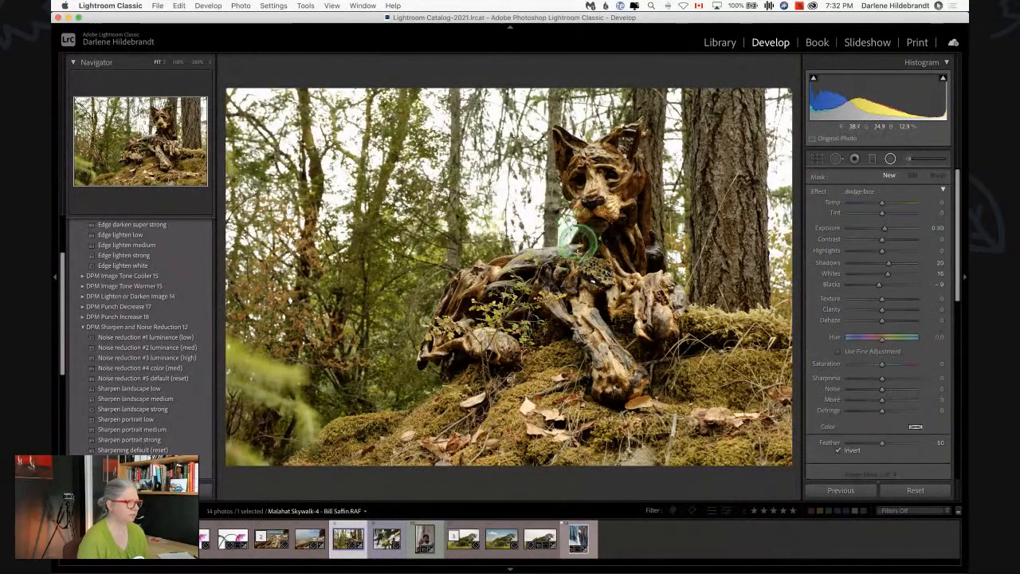
pyautogui.moveTo(590, 267)
pyautogui.mouseDown()
pyautogui.moveTo(614, 347)
pyautogui.moveTo(760, 396)
pyautogui.mouseUp()
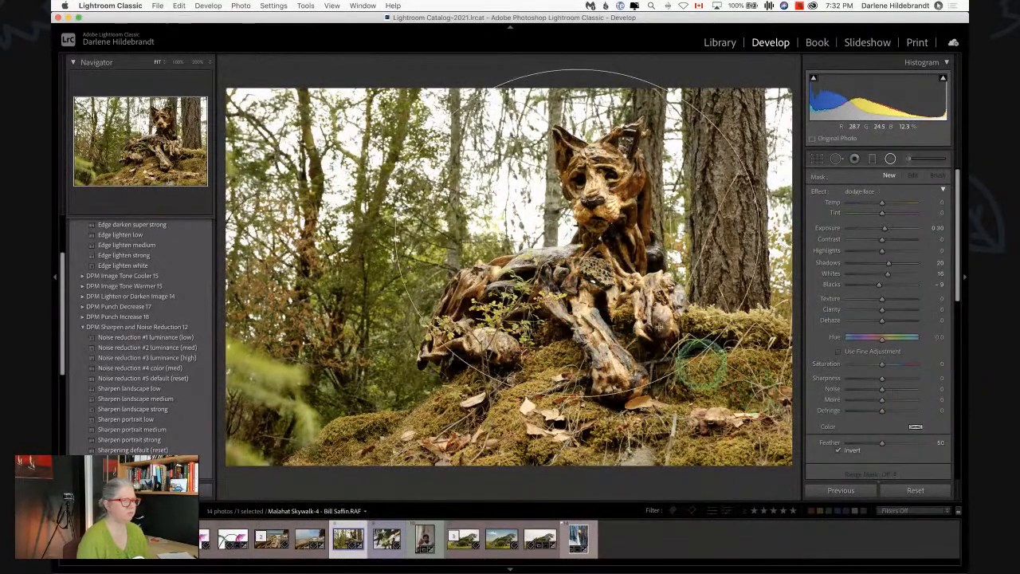
pyautogui.moveTo(624, 265); pyautogui.dragTo(625, 292)
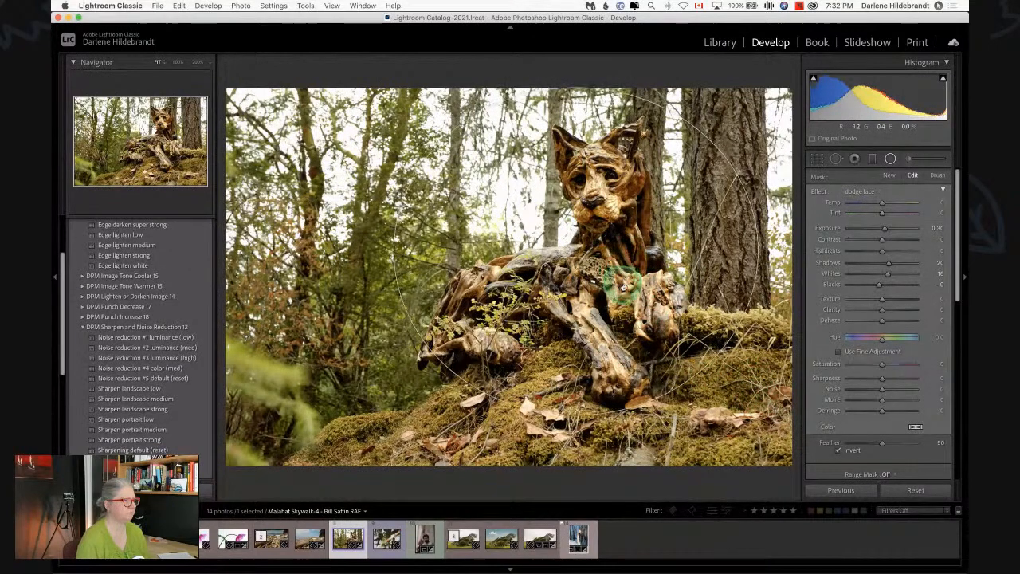
# Step: Duplicate the radial filter on the sculpture and turn off Invert so the copy affects the area outside the ellipse
pyautogui.rightClick(578, 261)
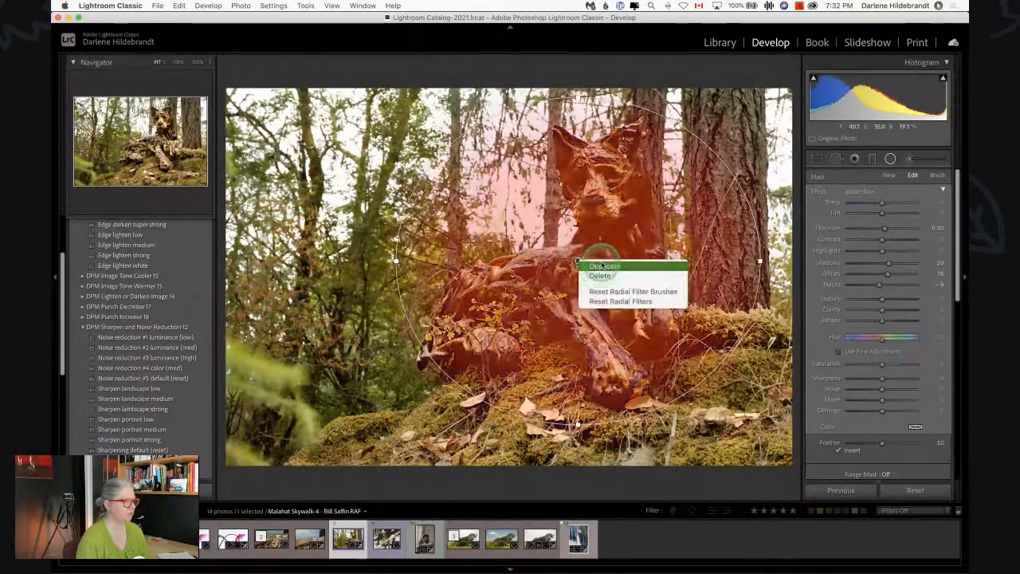
pyautogui.click(604, 266)
pyautogui.moveTo(663, 277); pyautogui.dragTo(647, 273)
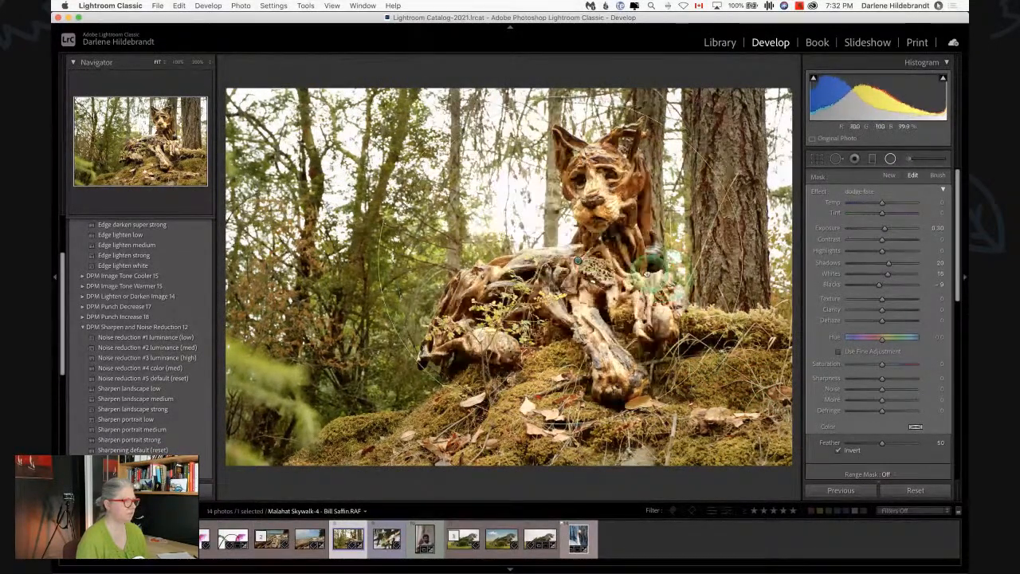
pyautogui.click(839, 450)
# Step: Reset the duplicate filter's adjustments, set its Exposure to -0.71, and enlarge its ellipse around the sculpture
pyautogui.doubleClick(819, 191)
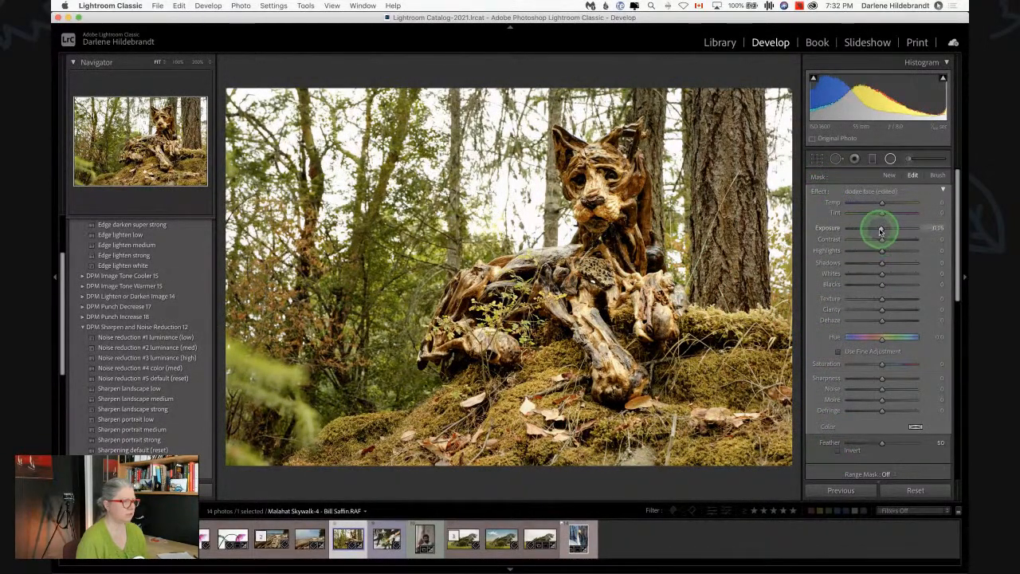
pyautogui.moveTo(881, 228); pyautogui.dragTo(804, 257)
pyautogui.moveTo(553, 96); pyautogui.dragTo(554, 82)
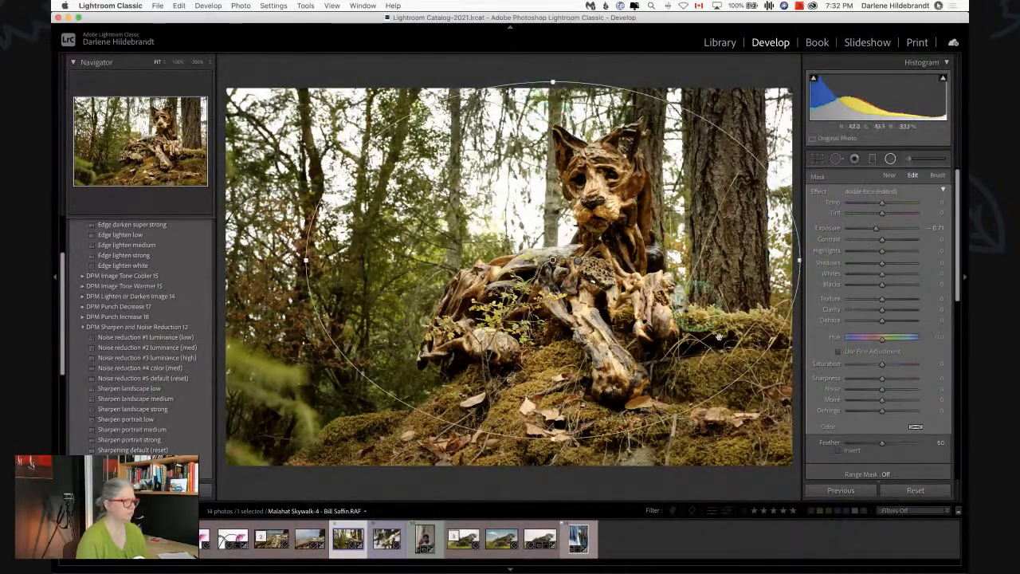
# Step: Refine the darkening radial filter's ellipse around the sculpture and finish working with the radial filters
pyautogui.moveTo(745, 371); pyautogui.dragTo(754, 321)
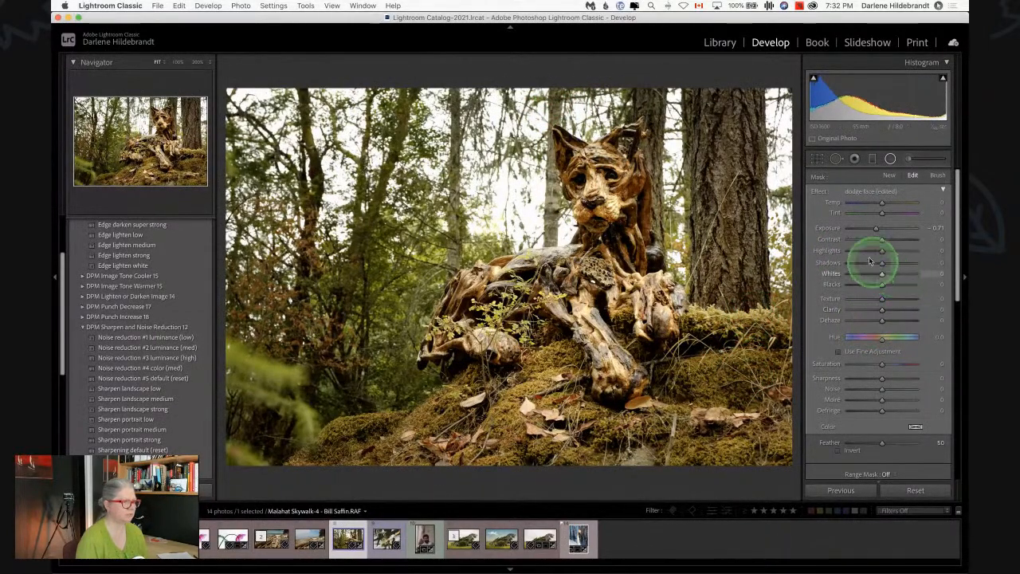
pyautogui.moveTo(870, 253); pyautogui.dragTo(860, 251)
pyautogui.hotkey('shift', 'm')
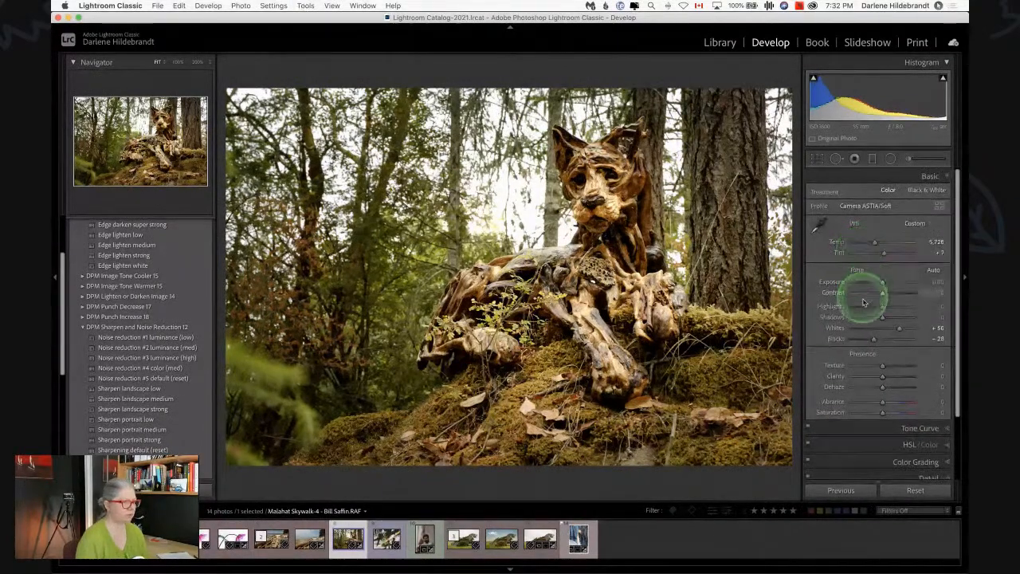
# Step: Set the photo's overall Highlights to -76 and its Whites to +41 in the basic tone adjustments
pyautogui.click(859, 308)
pyautogui.doubleClick(899, 328)
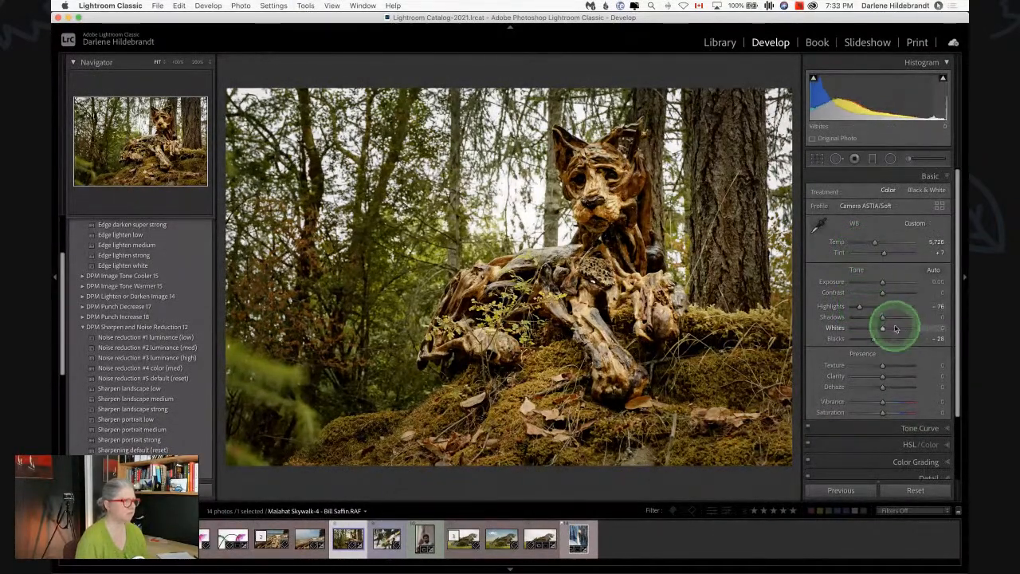
pyautogui.moveTo(890, 332)
pyautogui.mouseDown()
pyautogui.moveTo(876, 327)
pyautogui.moveTo(894, 329)
pyautogui.mouseUp()
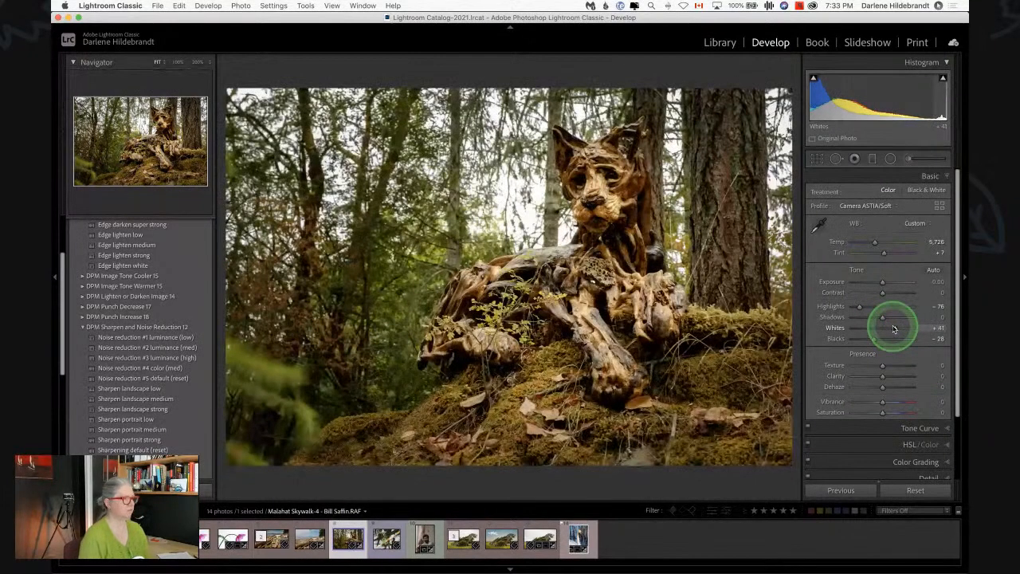
# Step: Select the original dodge face radial filter on the sculpture's body and set its Exposure to 0.25
pyautogui.press('k')
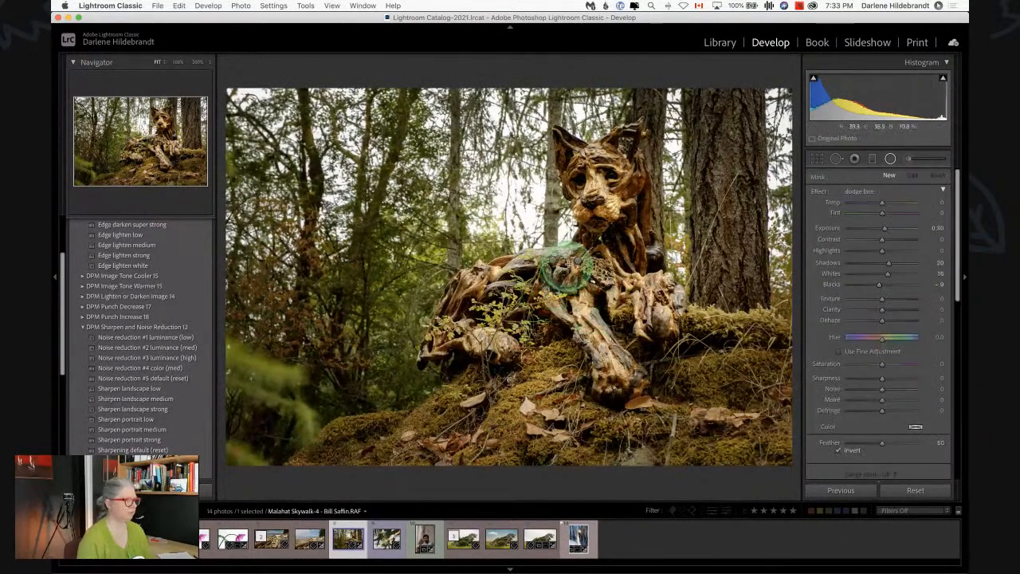
pyautogui.click(568, 271)
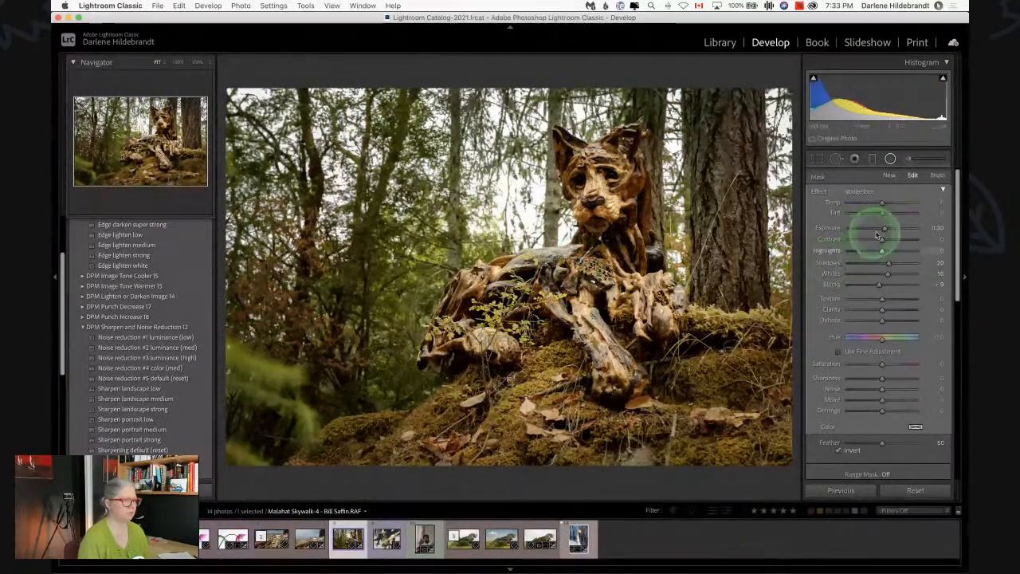
pyautogui.moveTo(880, 228); pyautogui.dragTo(883, 228)
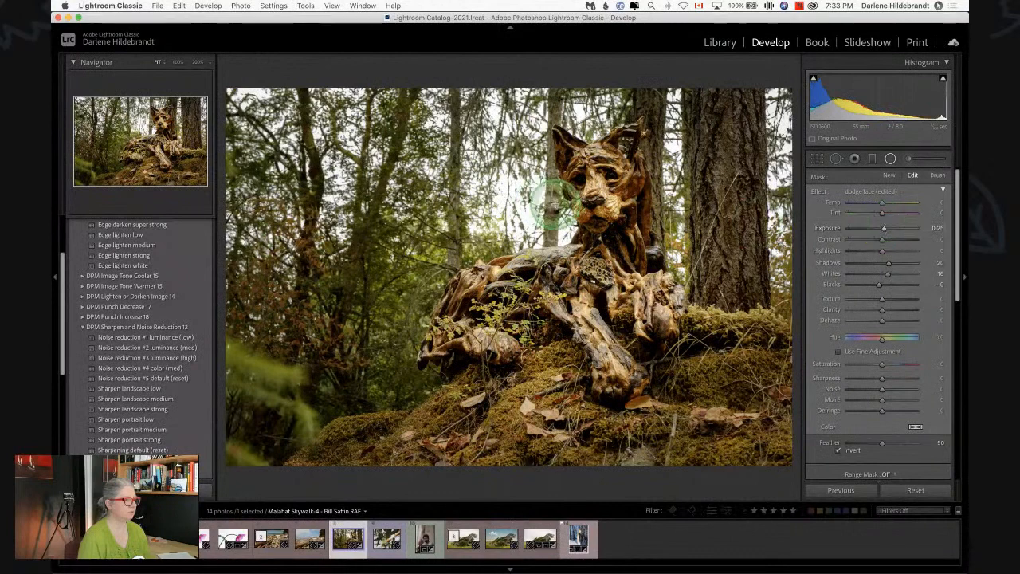
# Step: Add two inverted dodge face radial filters, one over the sculpture's face and one over its chest and front legs
pyautogui.click(889, 175)
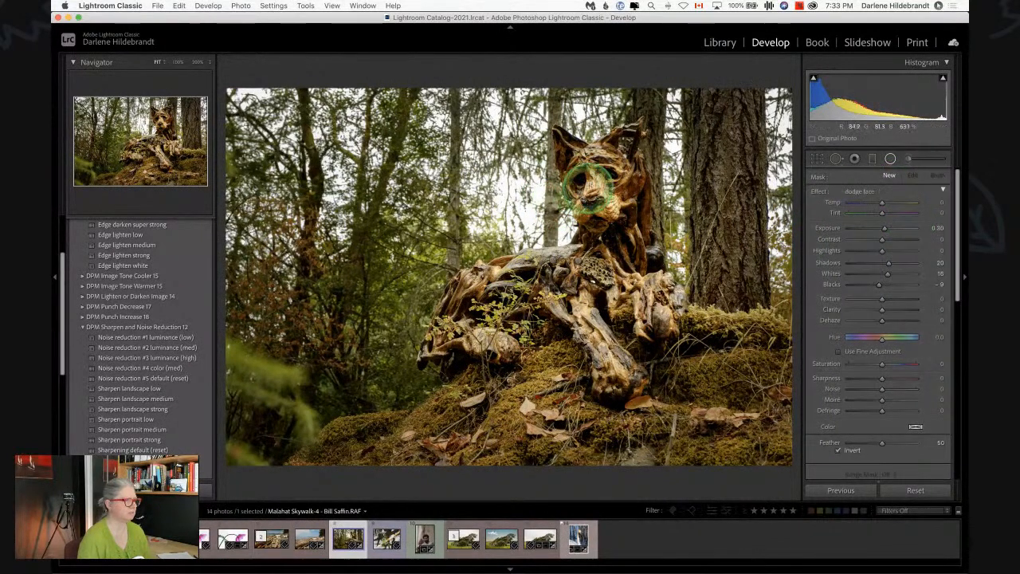
pyautogui.moveTo(586, 185)
pyautogui.mouseDown()
pyautogui.moveTo(596, 164)
pyautogui.moveTo(604, 210)
pyautogui.mouseUp()
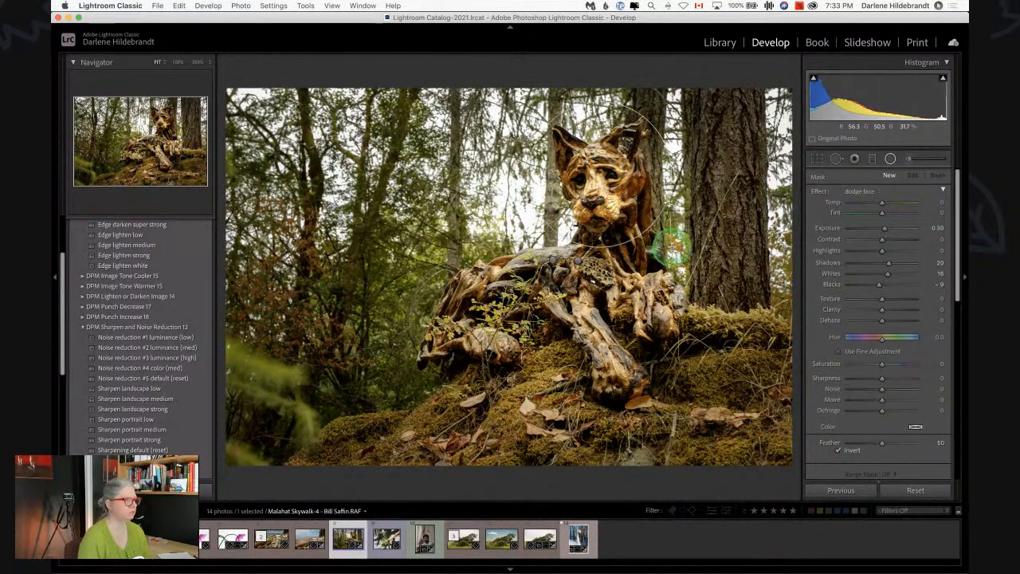
pyautogui.moveTo(671, 247); pyautogui.dragTo(682, 248)
pyautogui.moveTo(632, 182); pyautogui.dragTo(640, 194)
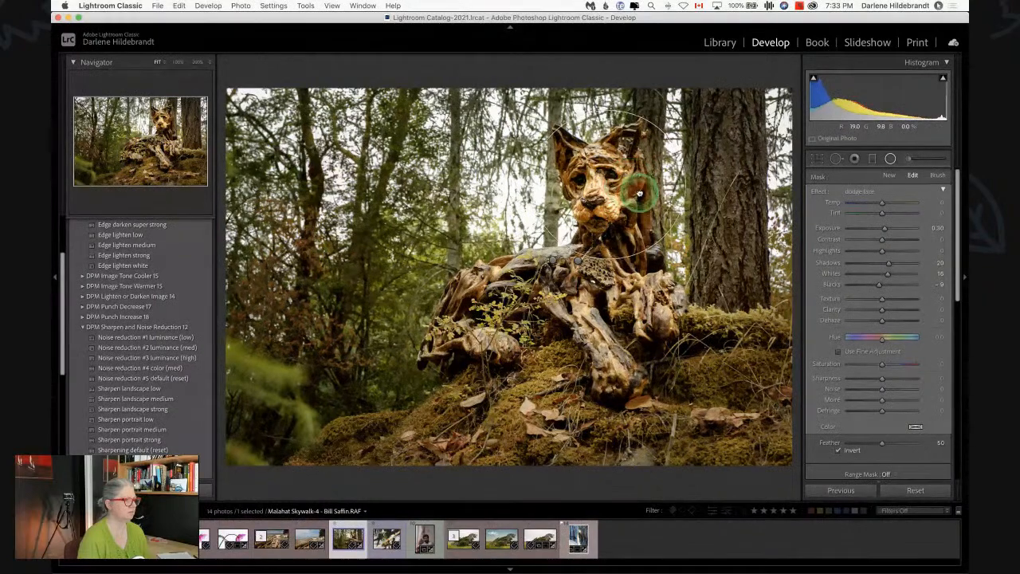
pyautogui.moveTo(586, 290)
pyautogui.mouseDown()
pyautogui.moveTo(600, 320)
pyautogui.moveTo(692, 376)
pyautogui.mouseUp()
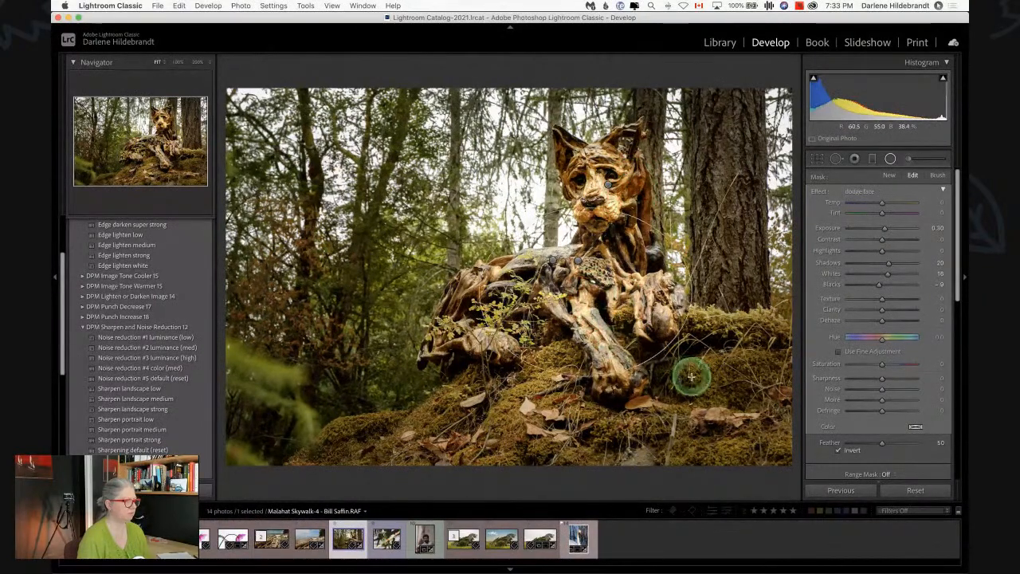
pyautogui.moveTo(616, 317)
pyautogui.mouseDown()
pyautogui.moveTo(620, 336)
pyautogui.moveTo(643, 349)
pyautogui.mouseUp()
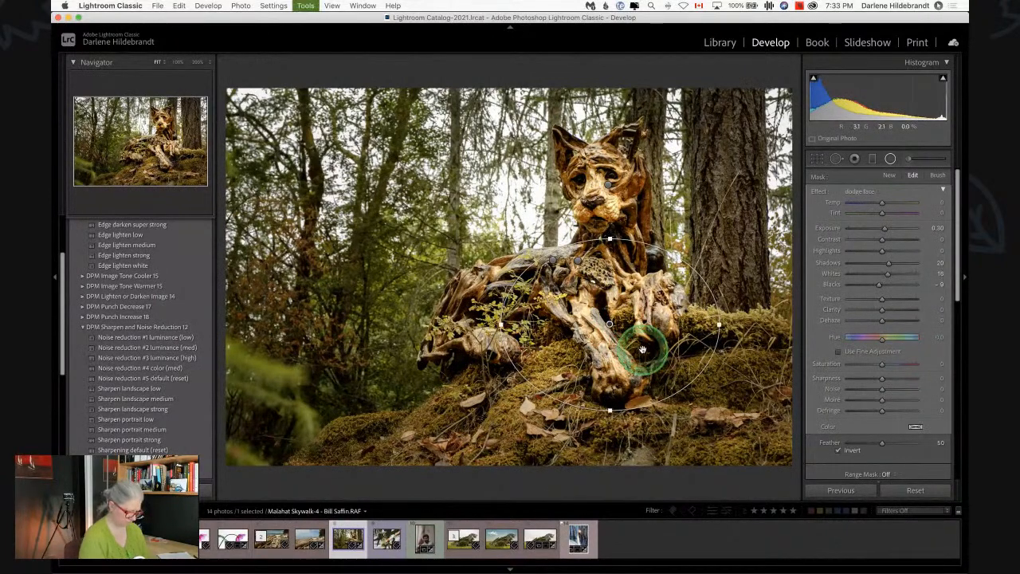
pyautogui.hotkey('shift', 'm')
# Step: Compare the edited sculpture photo with its unedited version several times
pyautogui.press('\\')
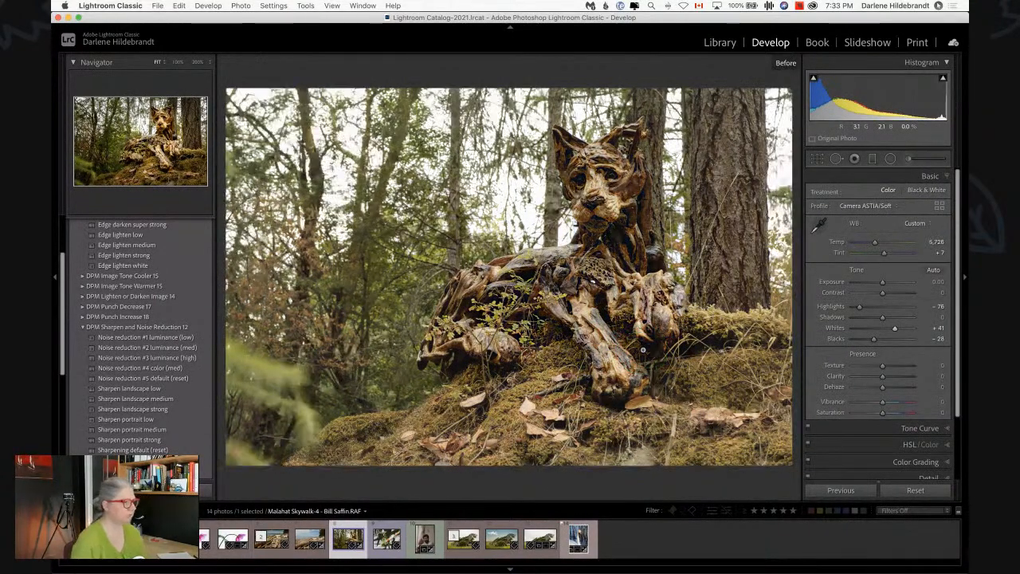
pyautogui.press('\\')
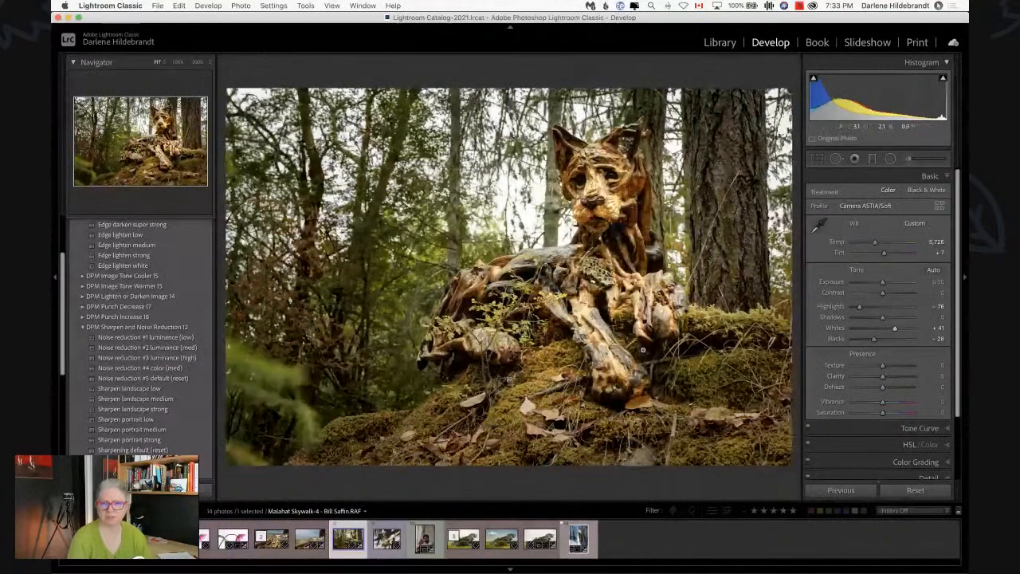
pyautogui.press('\\')
pyautogui.press('\\')
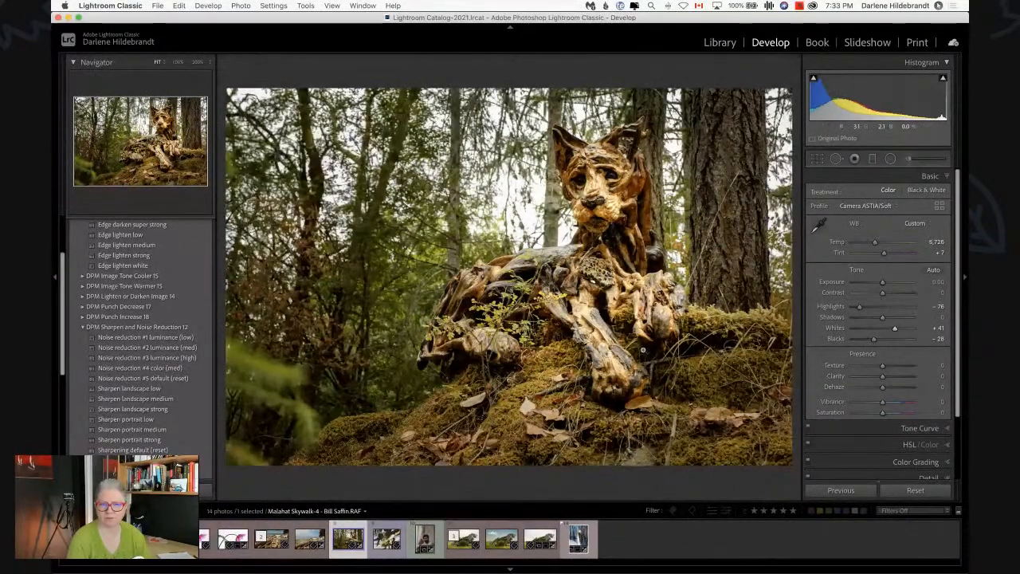
pyautogui.press('\\')
pyautogui.press('\\')
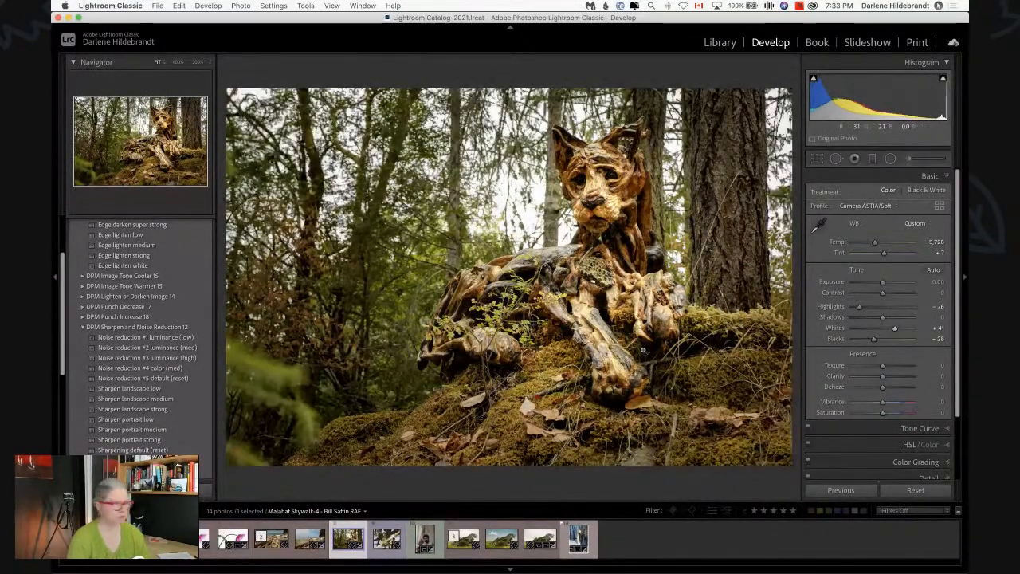
# Step: Review the saved radial filter effects, keep dodge face, and select the filter over the sculpture's front legs
pyautogui.press('k')
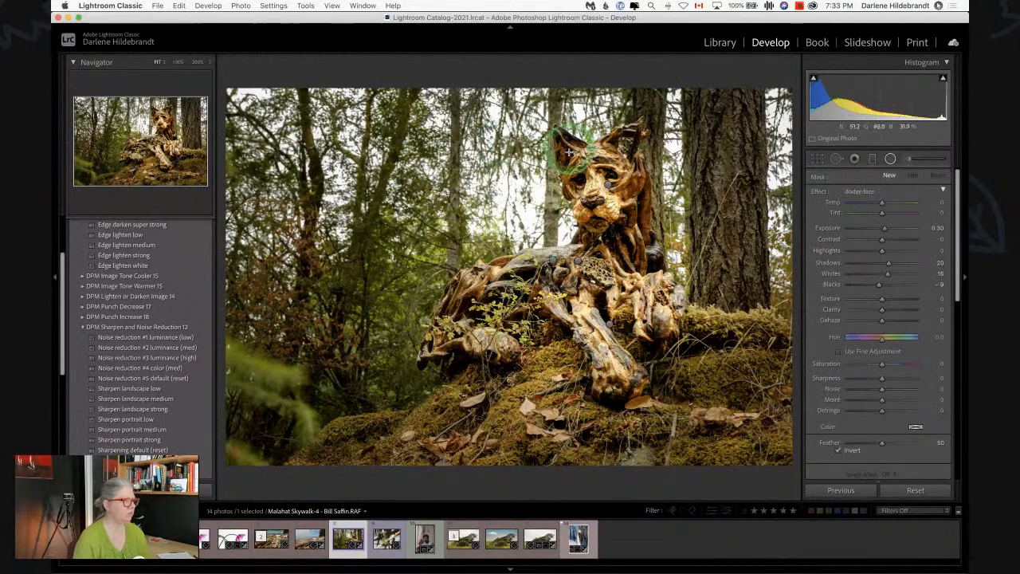
pyautogui.click(859, 191)
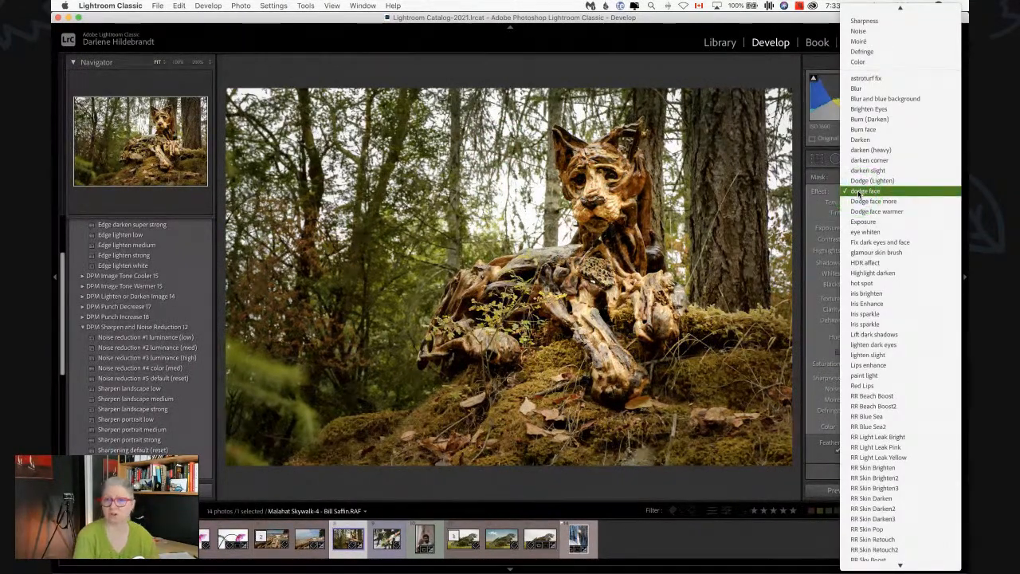
pyautogui.click(859, 191)
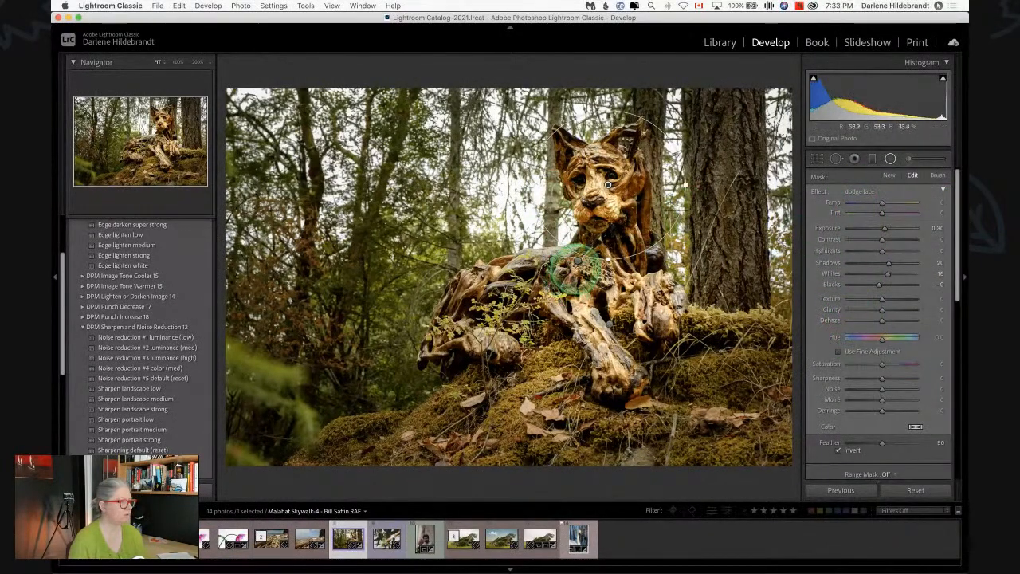
pyautogui.click(610, 324)
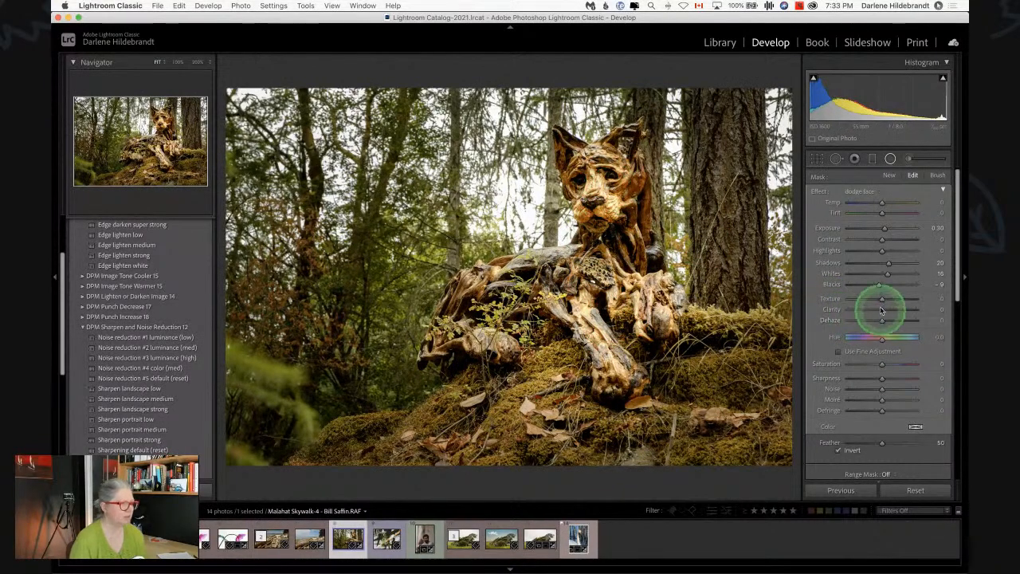
# Step: Try Texture 26 and Clarity 10 on the front legs' radial filter, and undo both adjustments
pyautogui.moveTo(884, 300); pyautogui.dragTo(893, 301)
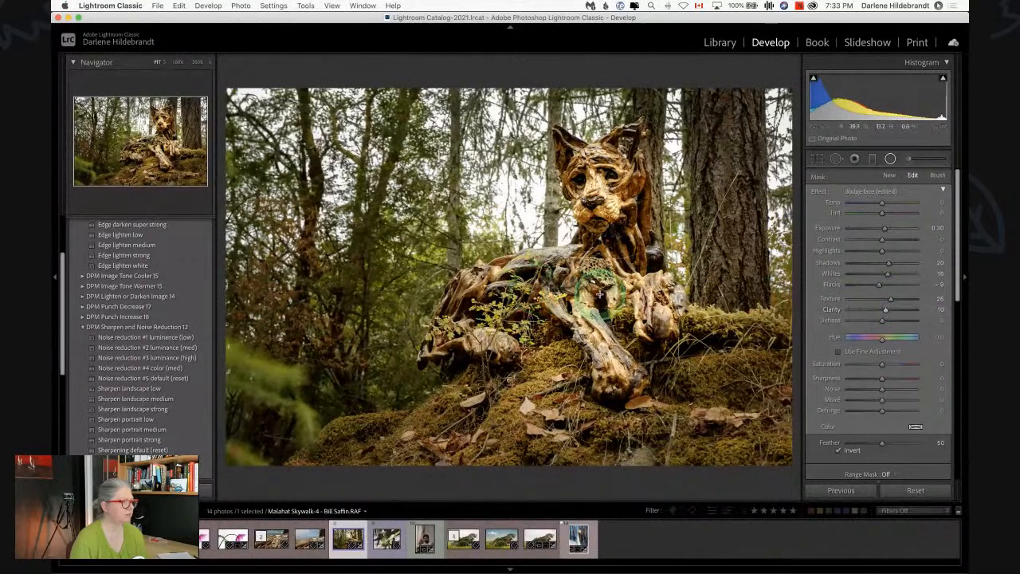
pyautogui.press('super+z')
pyautogui.press('super+z')
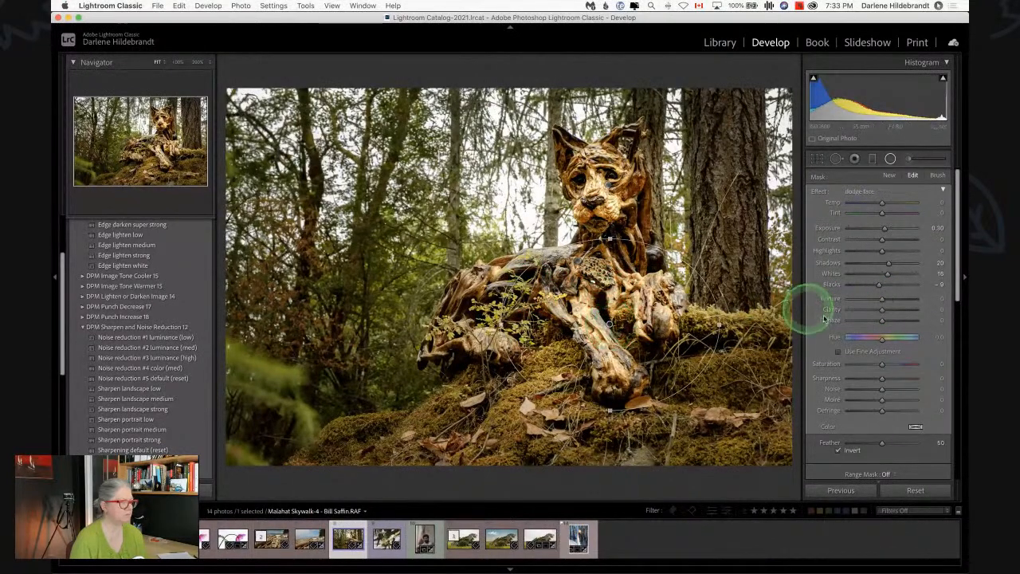
# Step: Set the front legs' radial filter to Texture 24 and Clarity 8, and close the radial filter tool
pyautogui.moveTo(881, 300); pyautogui.dragTo(884, 311)
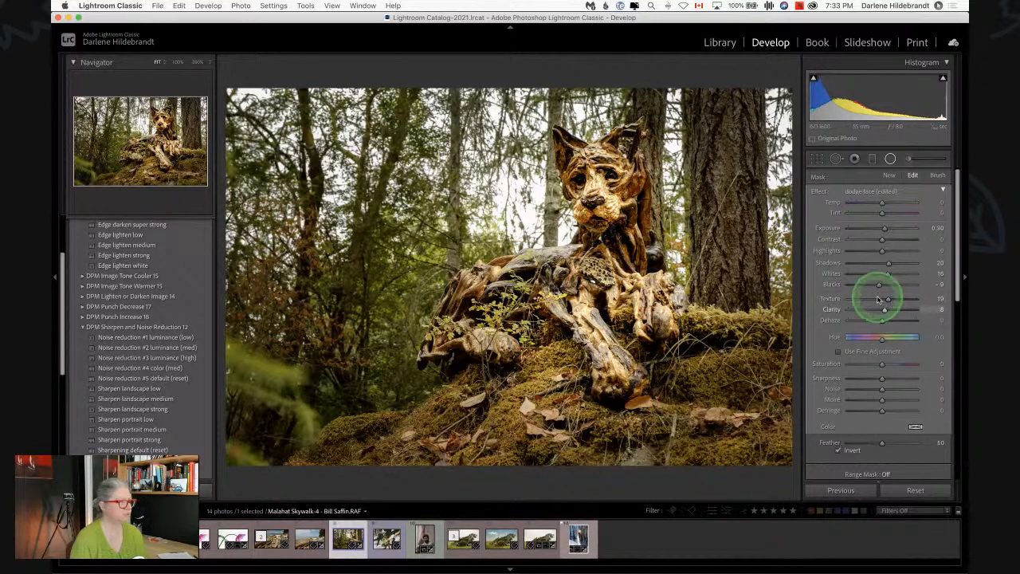
pyautogui.moveTo(889, 299); pyautogui.dragTo(890, 300)
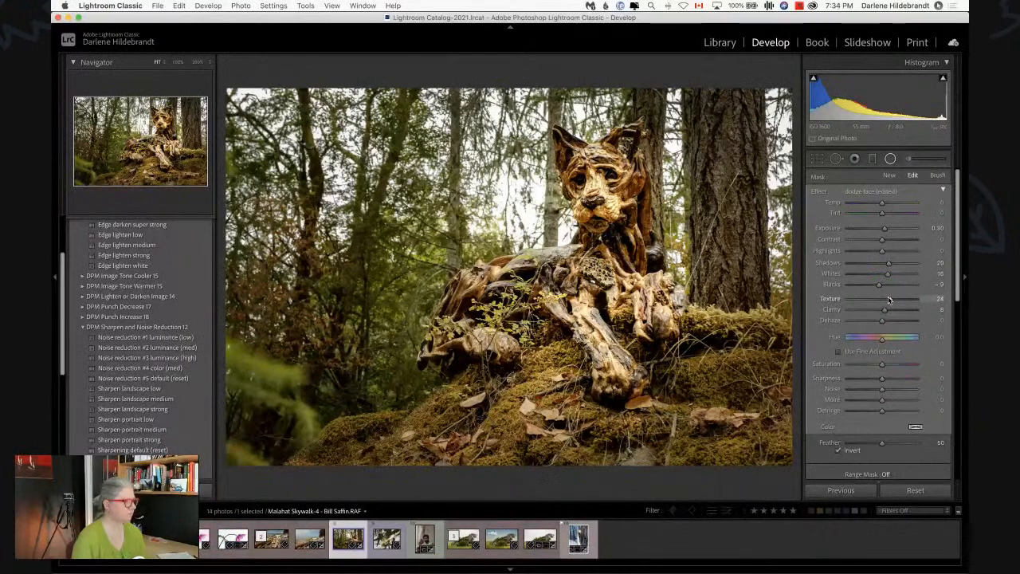
pyautogui.hotkey('shift', 'm')
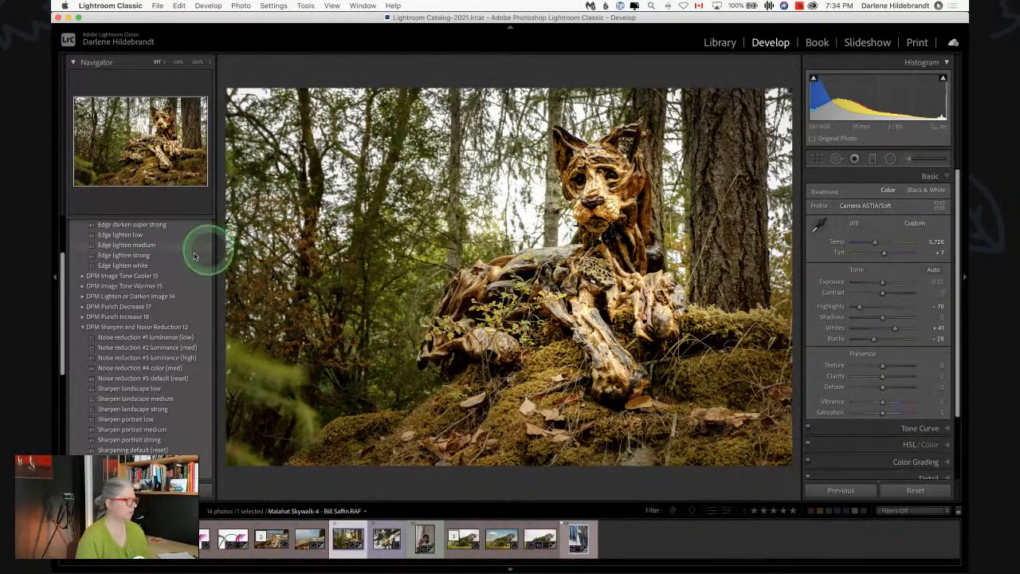
# Step: Apply the Edge darken medium vignette preset and compare the photo with its unedited version
pyautogui.scroll(3, 145, 263)
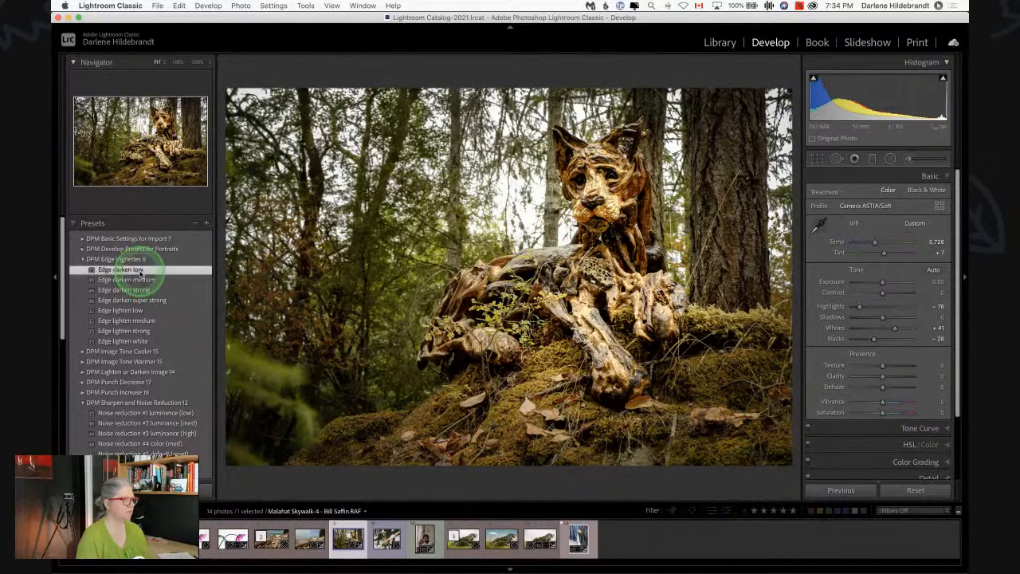
pyautogui.click(160, 279)
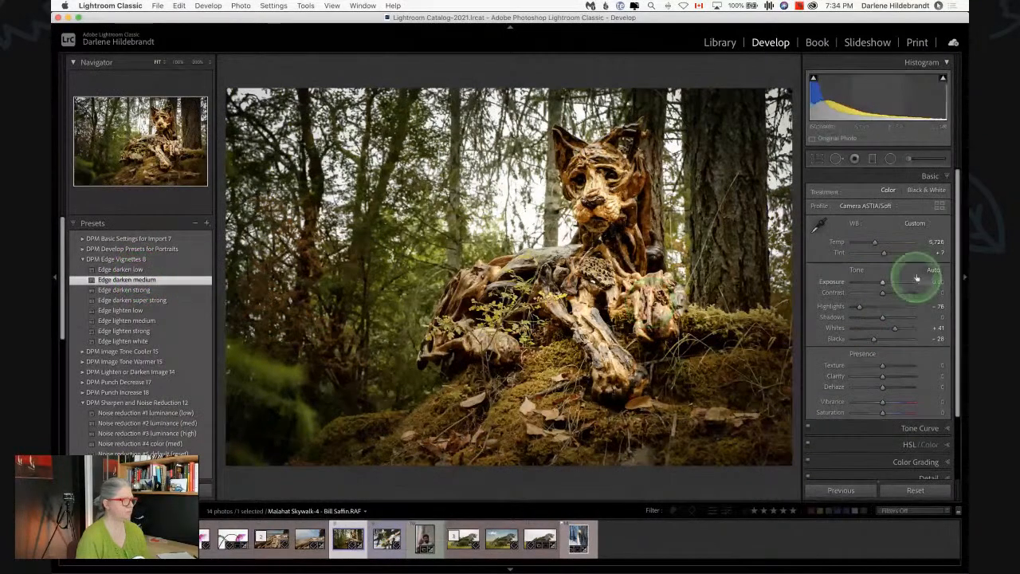
pyautogui.press('\\')
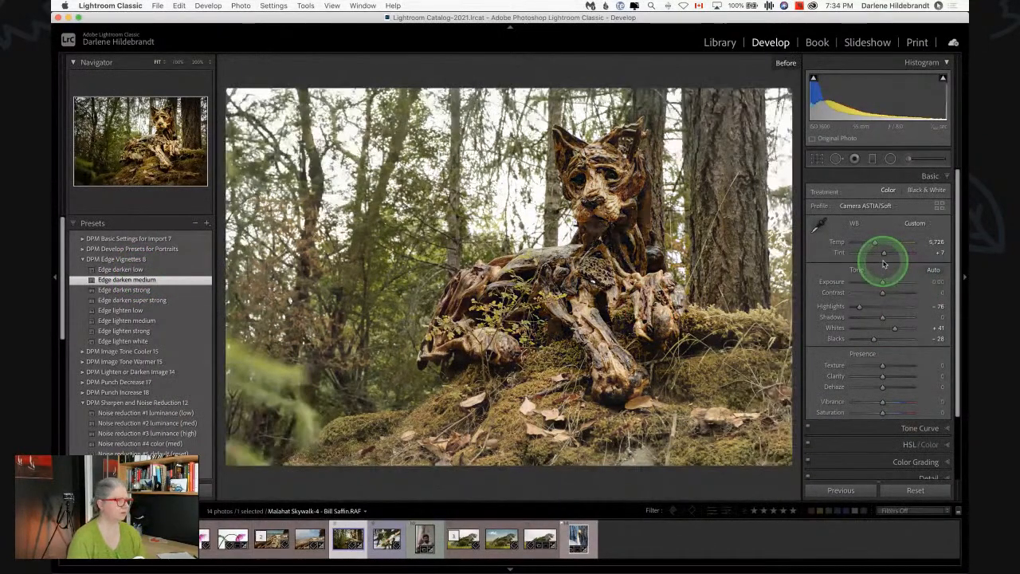
pyautogui.press('\\')
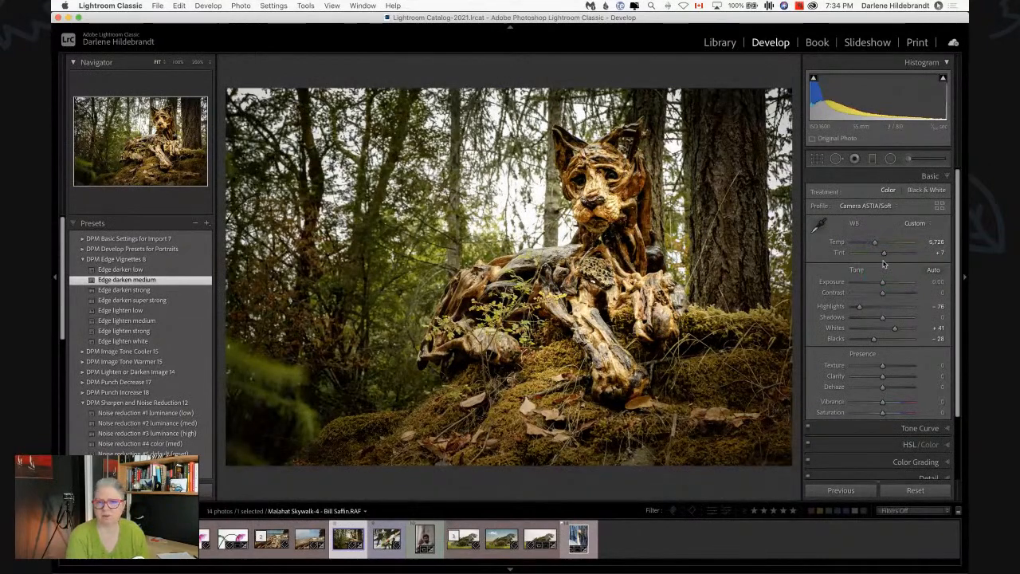
pyautogui.press('\\')
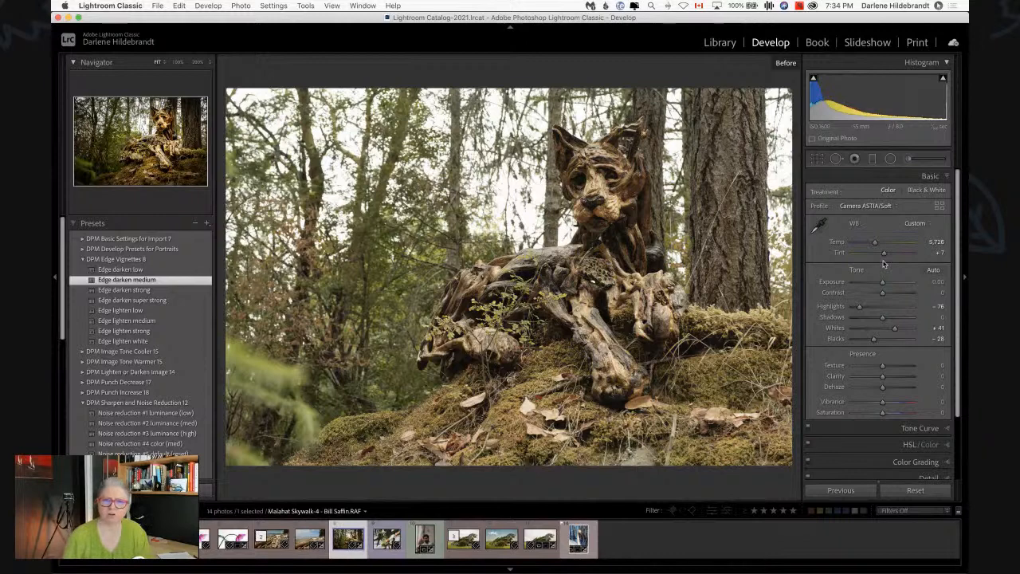
pyautogui.press('\\')
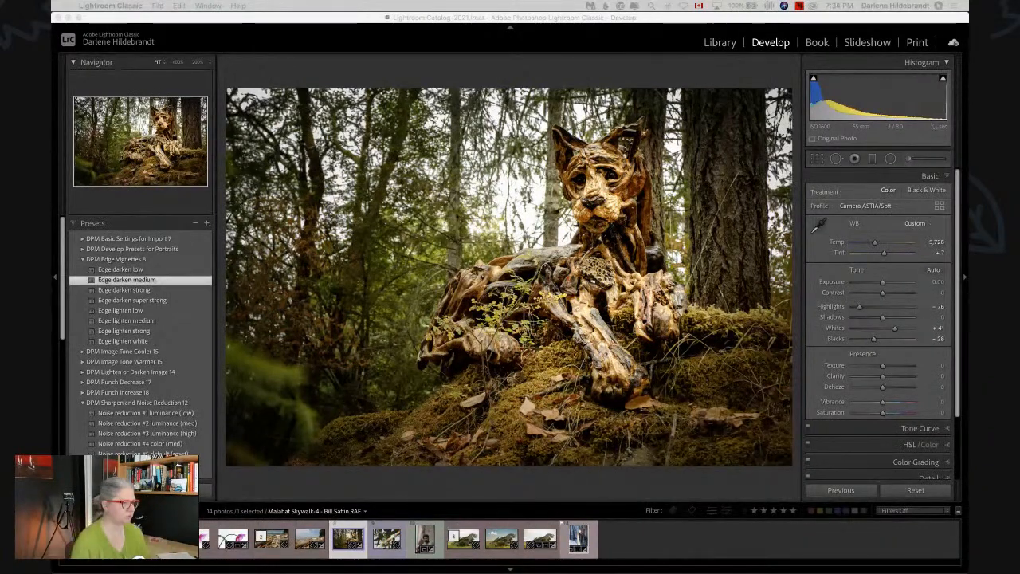
# Step: Examine the sculpture's body, front legs and the surrounding moss at 100% magnification
pyautogui.click(618, 487)
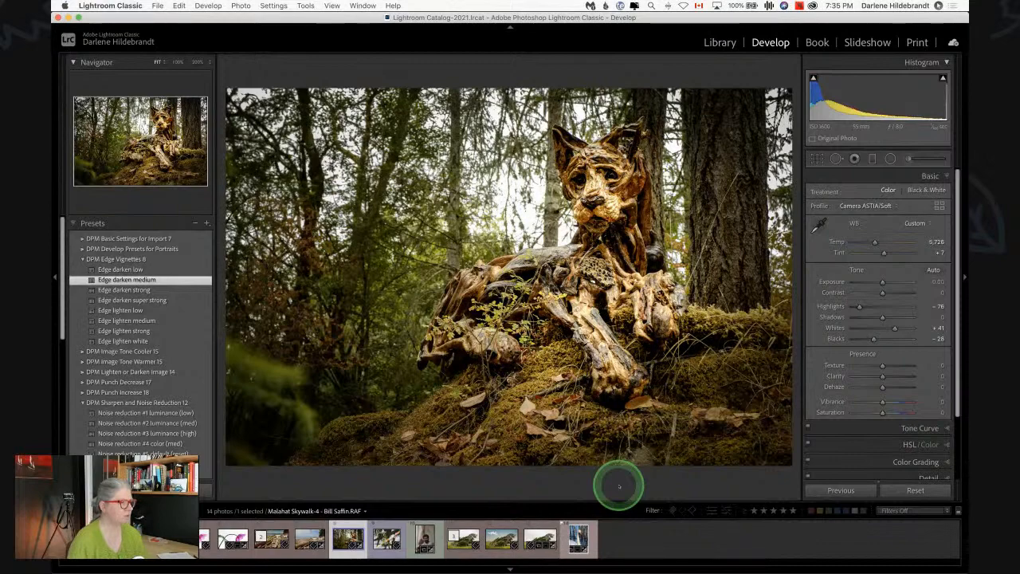
pyautogui.click(513, 310)
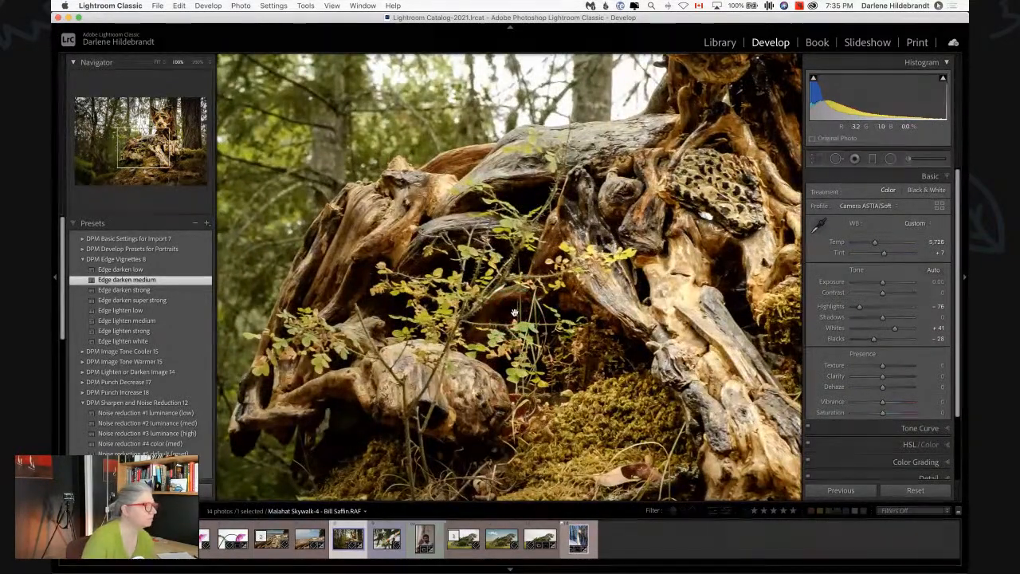
pyautogui.scroll(-3, 514, 312)
pyautogui.hscroll(3, 514, 313)
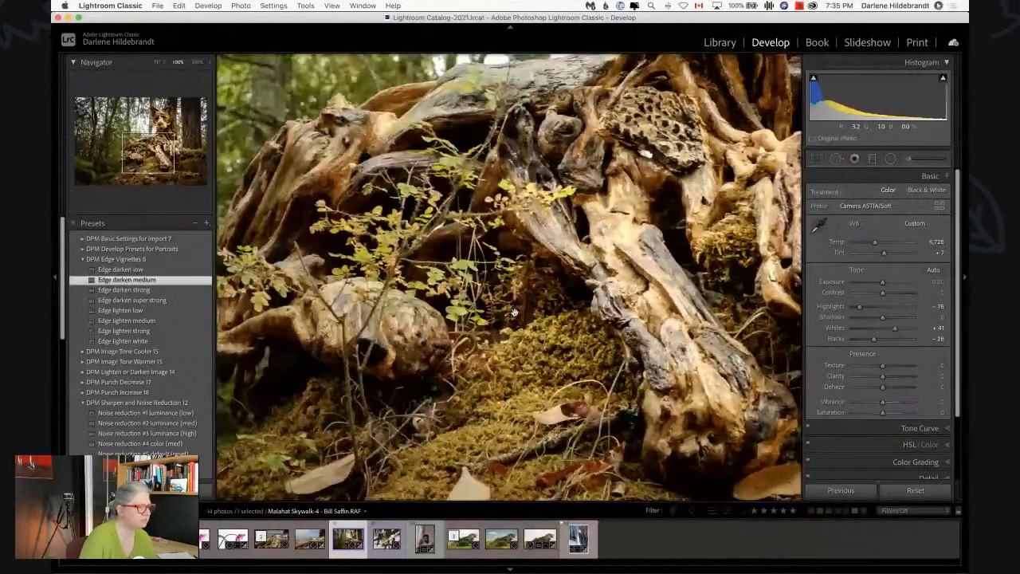
pyautogui.hscroll(3, 514, 312)
pyautogui.scroll(-1, 514, 312)
pyautogui.hscroll(3, 514, 313)
pyautogui.hscroll(2, 514, 312)
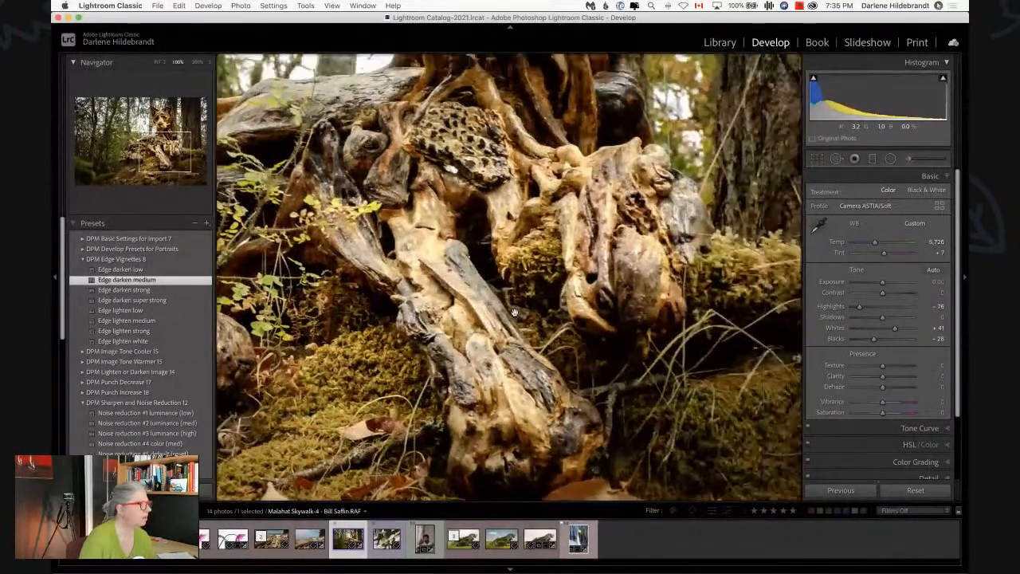
# Step: Examine the sculpture's head at 100% magnification and return to the full-image view
pyautogui.scroll(6, 514, 313)
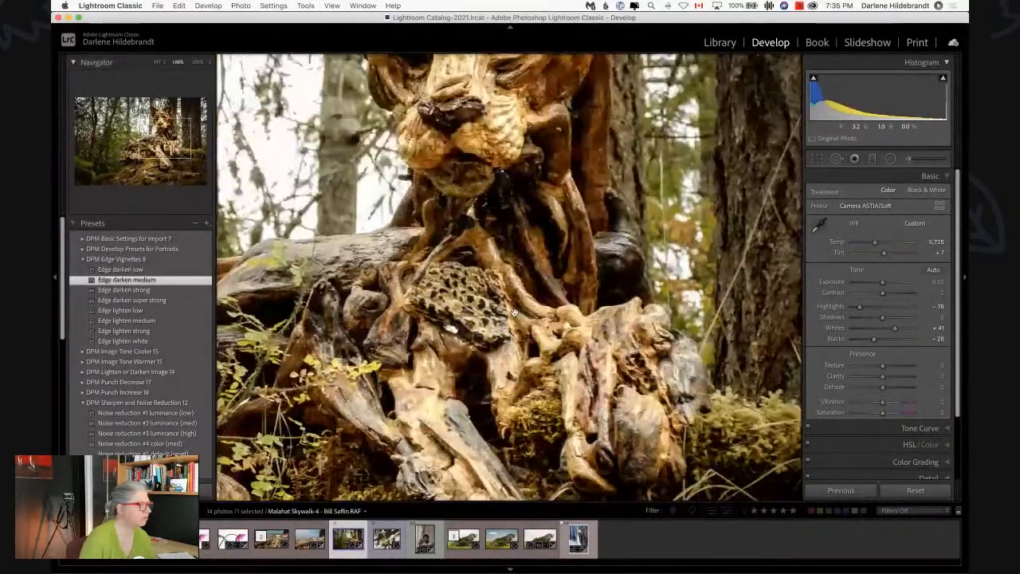
pyautogui.scroll(3, 514, 313)
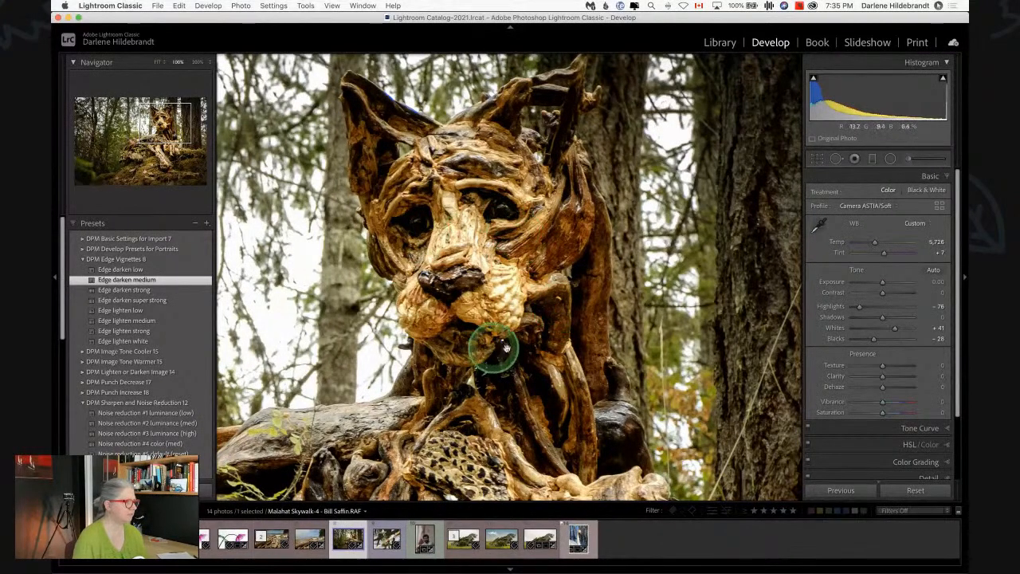
pyautogui.click(540, 346)
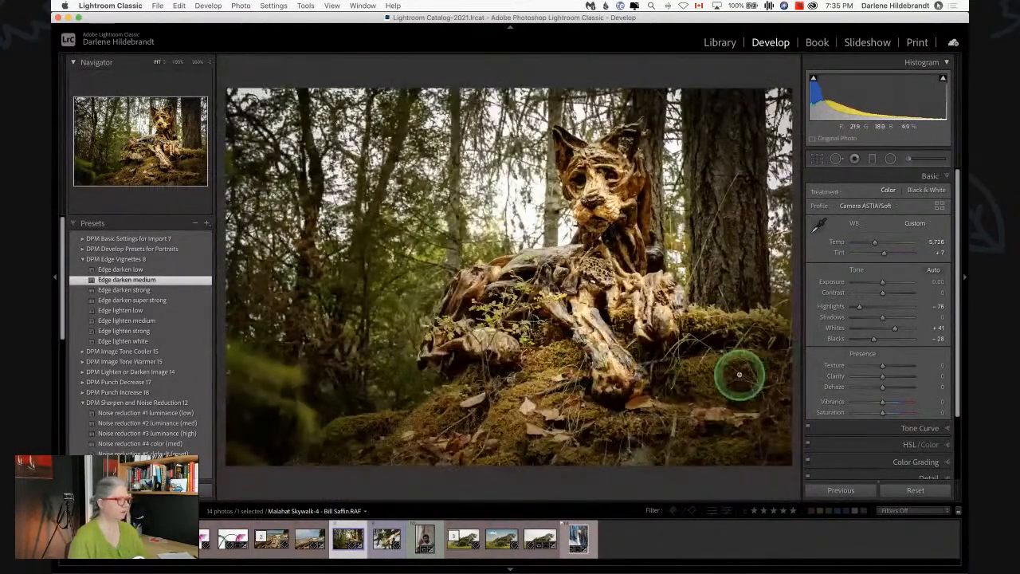
# Step: Try a black-and-white treatment on the sculpture photo and adjust its Black & White color mix
pyautogui.click(923, 191)
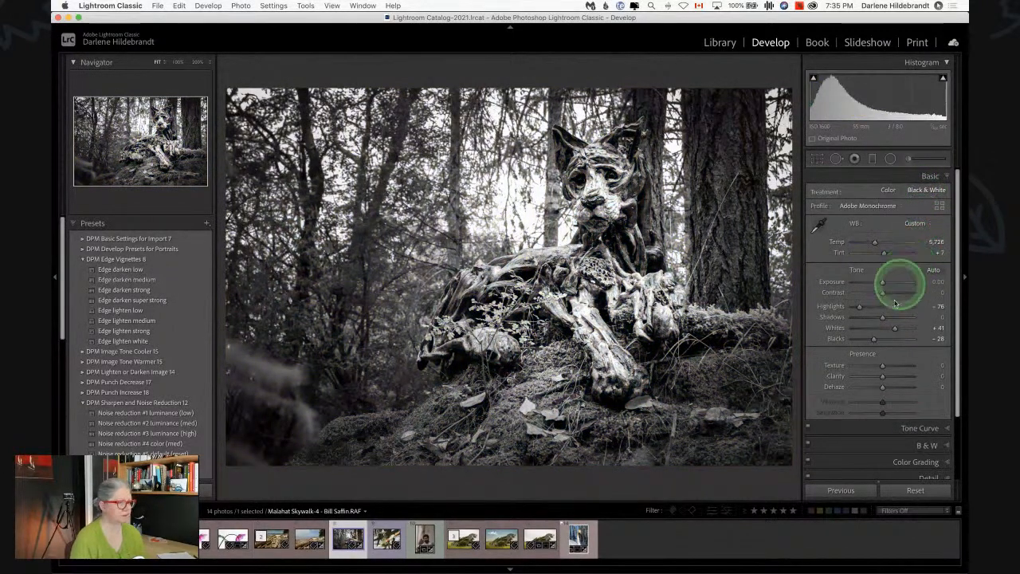
pyautogui.scroll(-3, 893, 317)
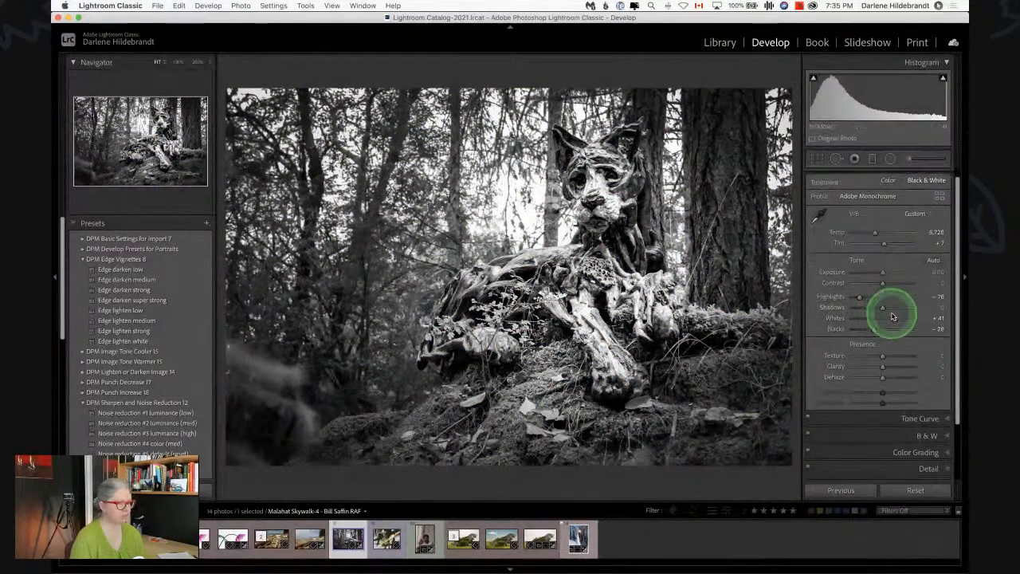
pyautogui.click(894, 399)
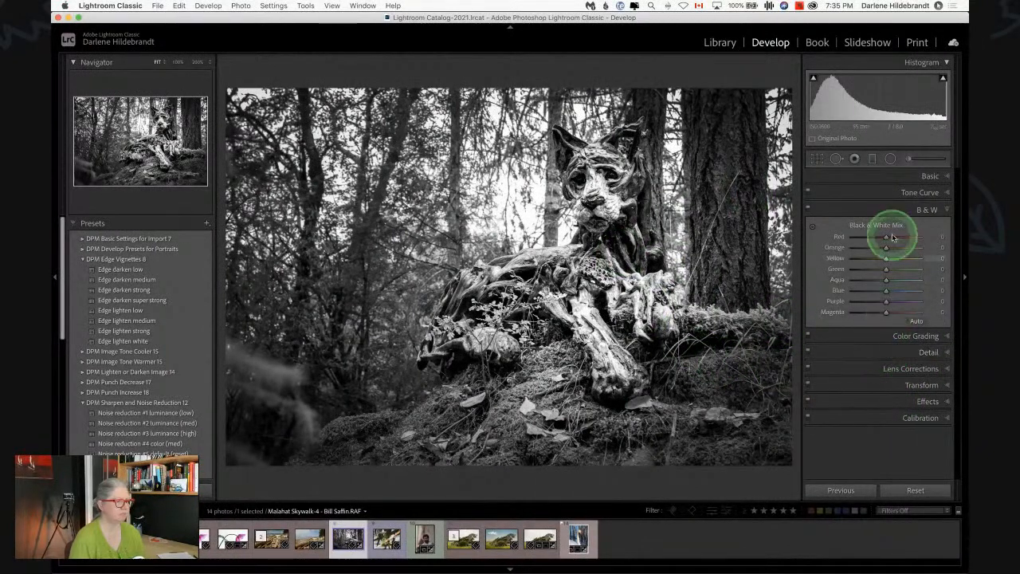
pyautogui.moveTo(886, 249); pyautogui.dragTo(881, 268)
pyautogui.moveTo(887, 292); pyautogui.dragTo(896, 329)
# Step: Return the sculpture photo to color treatment, with Whites at +39 and a slightly cooler color temperature
pyautogui.click(927, 176)
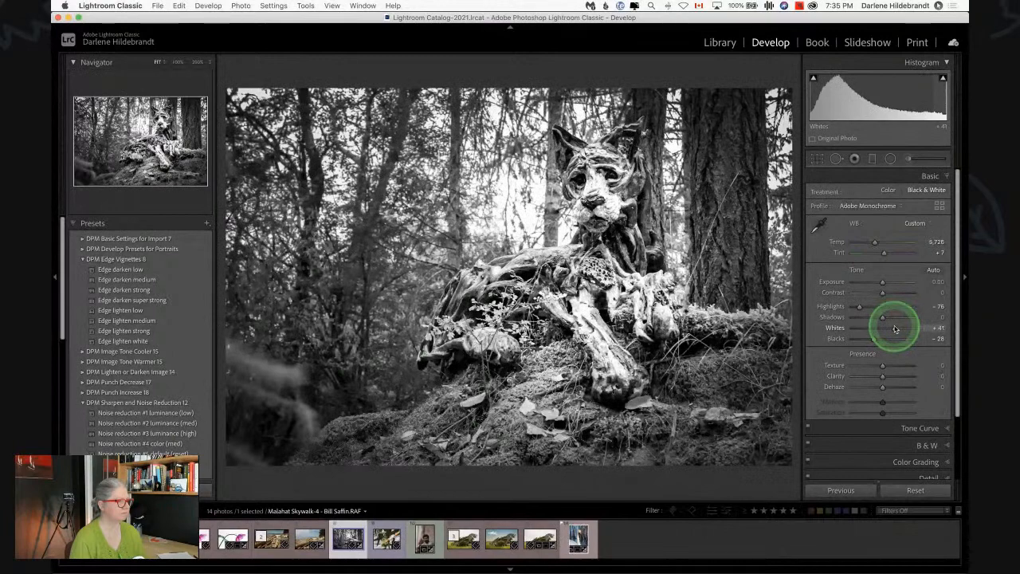
pyautogui.click(890, 191)
pyautogui.scroll(-2, 891, 254)
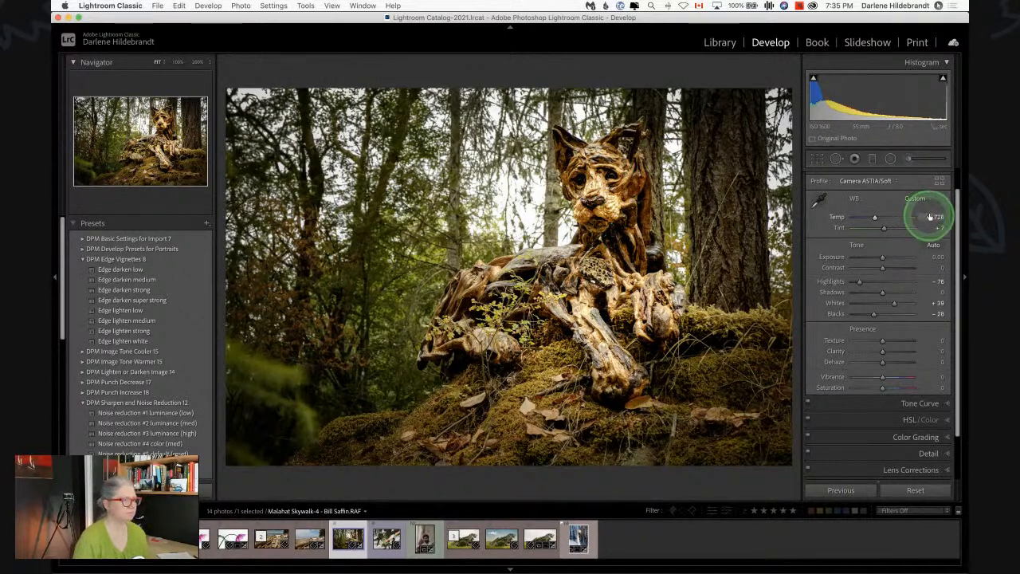
pyautogui.moveTo(929, 216); pyautogui.dragTo(934, 217)
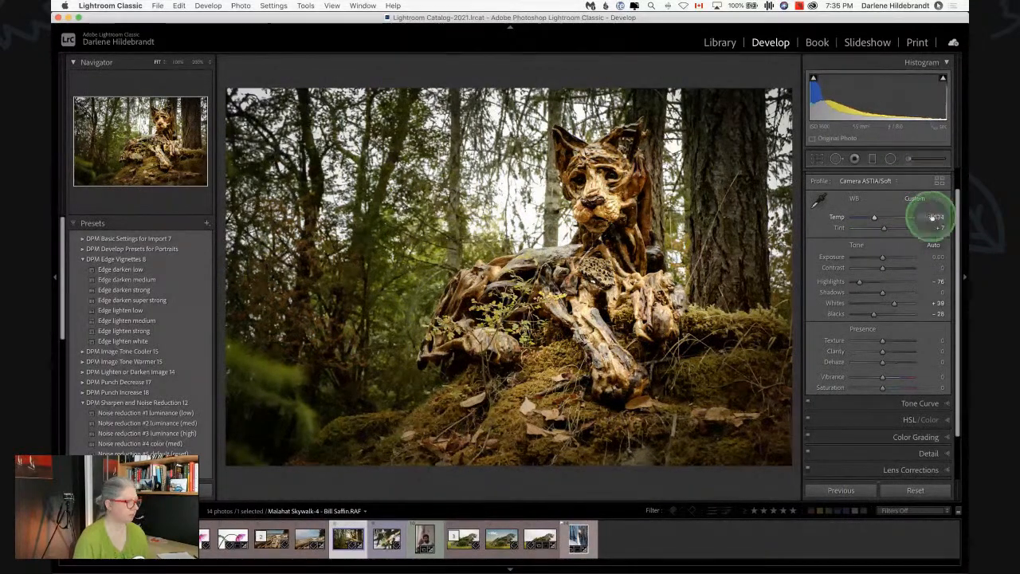
# Step: Open the pond plant photo DSCN0865 from the library for developing and inspect its plant and floating bits up close
pyautogui.press('g')
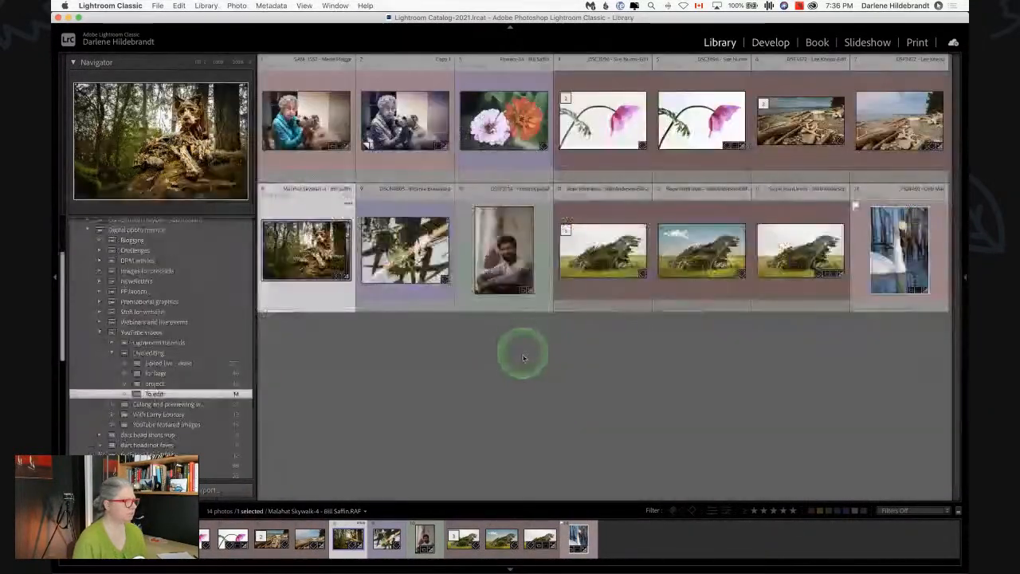
pyautogui.click(391, 276)
pyautogui.doubleClick(391, 276)
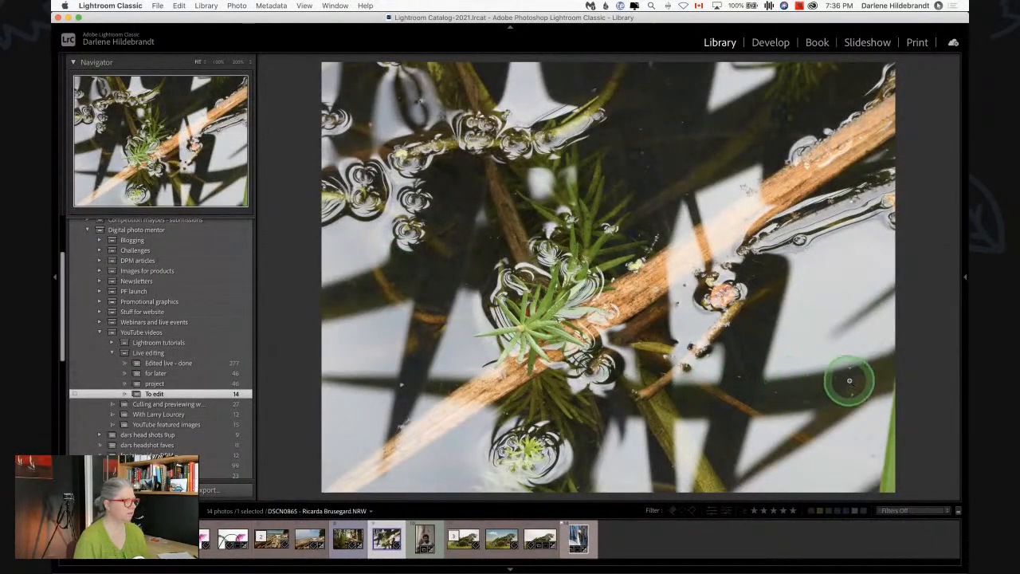
pyautogui.press('d')
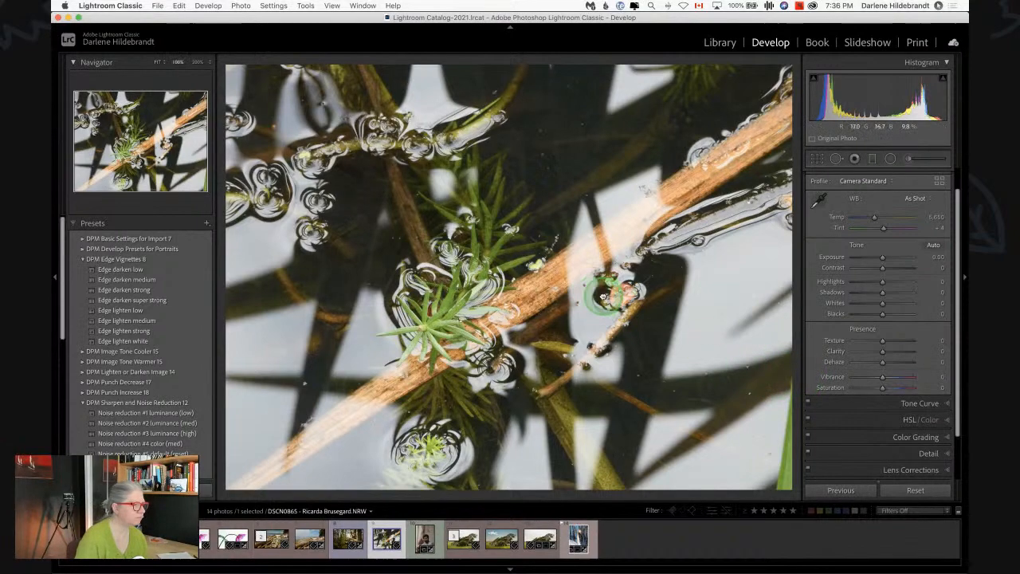
pyautogui.click(598, 293)
pyautogui.moveTo(366, 308); pyautogui.dragTo(589, 284)
pyautogui.click(581, 284)
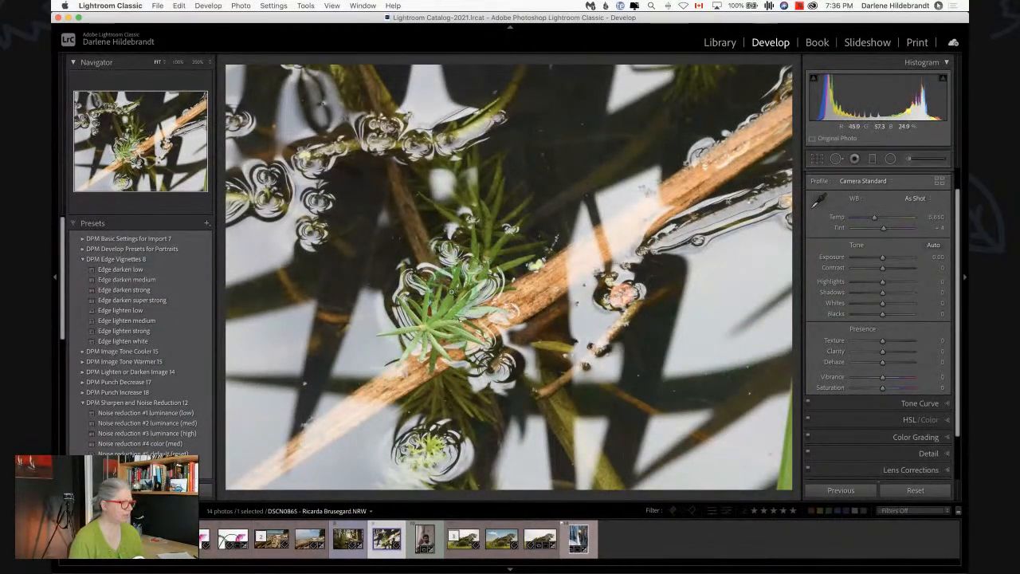
pyautogui.click(661, 346)
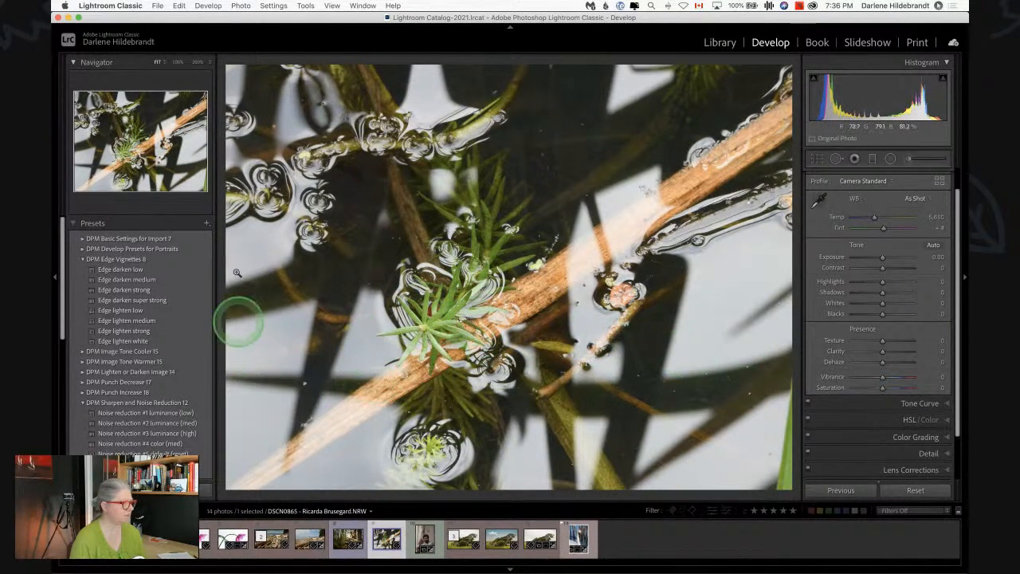
# Step: Apply the Edge darken medium preset and draw a radial filter around the green plant that affects the area outside it
pyautogui.click(134, 280)
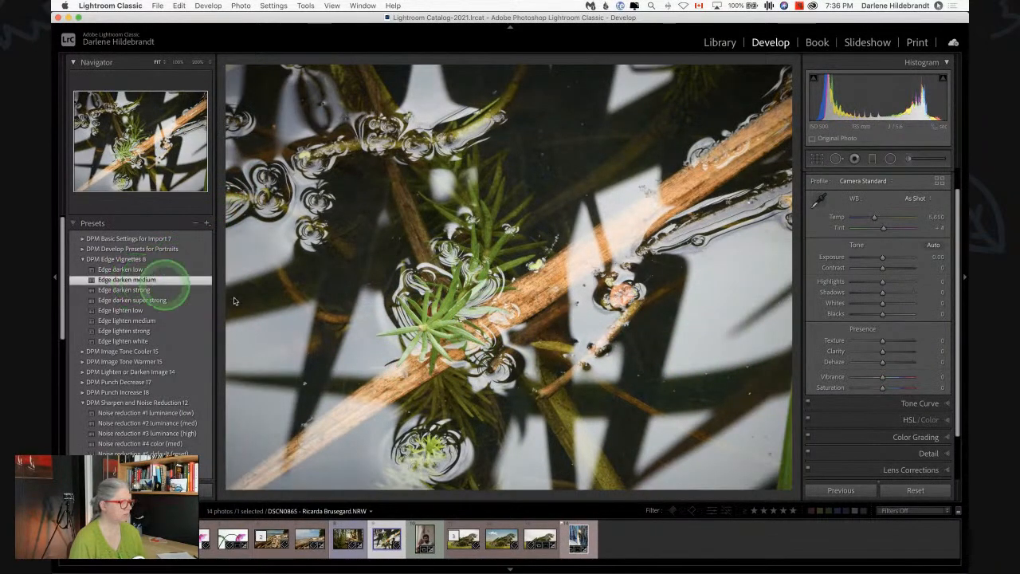
pyautogui.hotkey('shift', 'm')
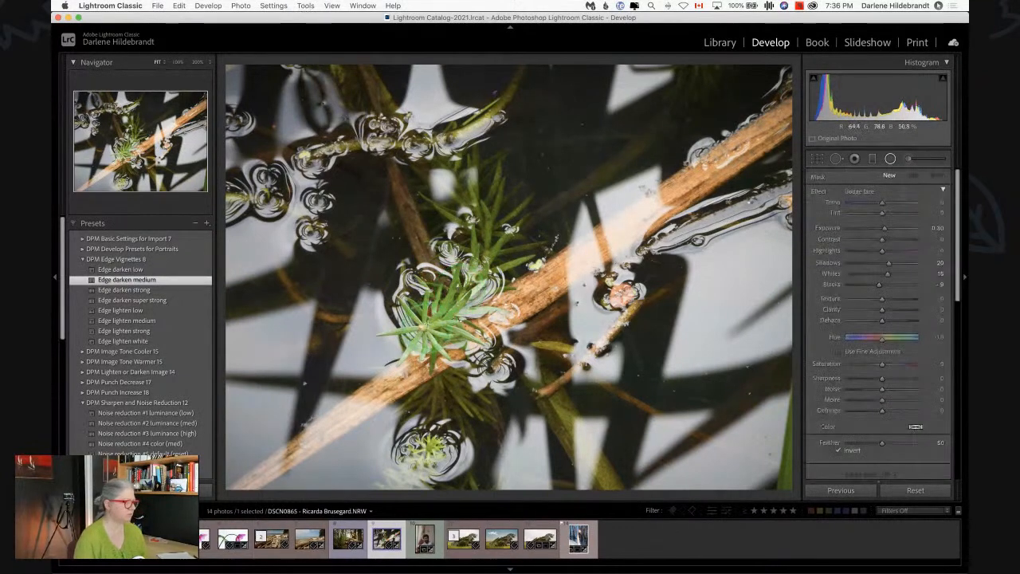
pyautogui.moveTo(551, 382); pyautogui.dragTo(569, 400)
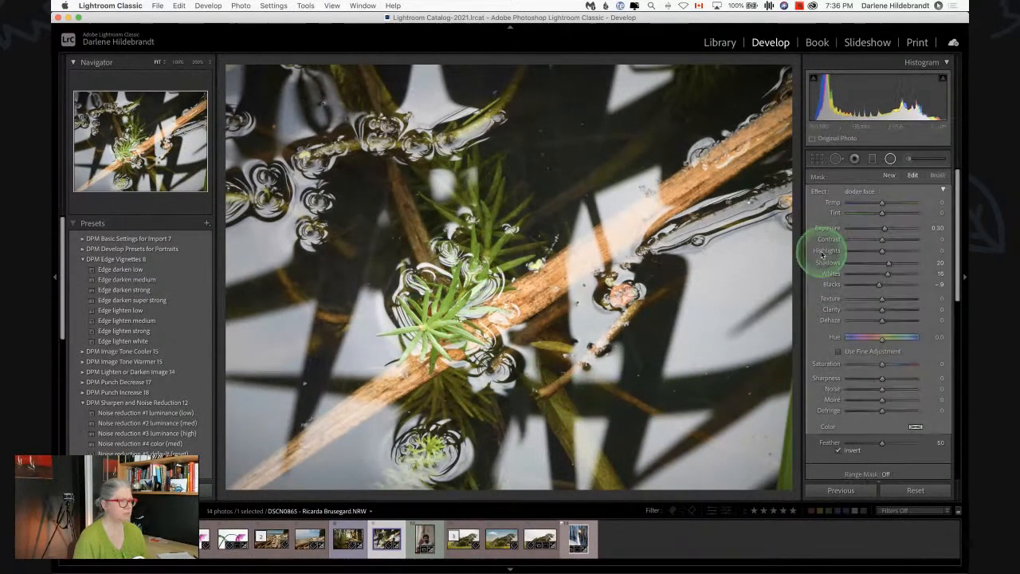
pyautogui.click(837, 450)
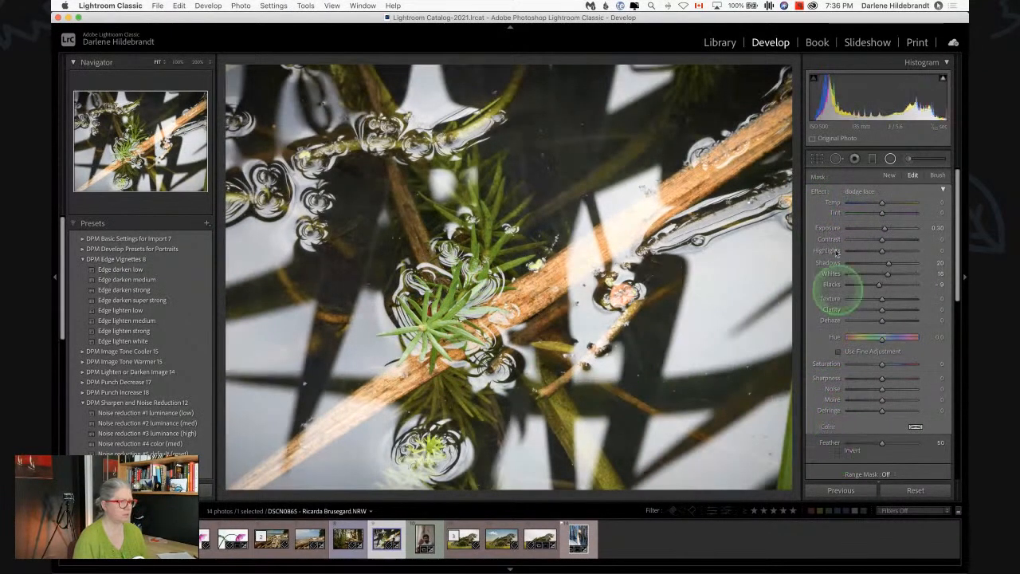
# Step: Reset the radial filter's effect values and set its Highlights to -81 and Exposure to -0.28
pyautogui.doubleClick(820, 194)
pyautogui.click(854, 251)
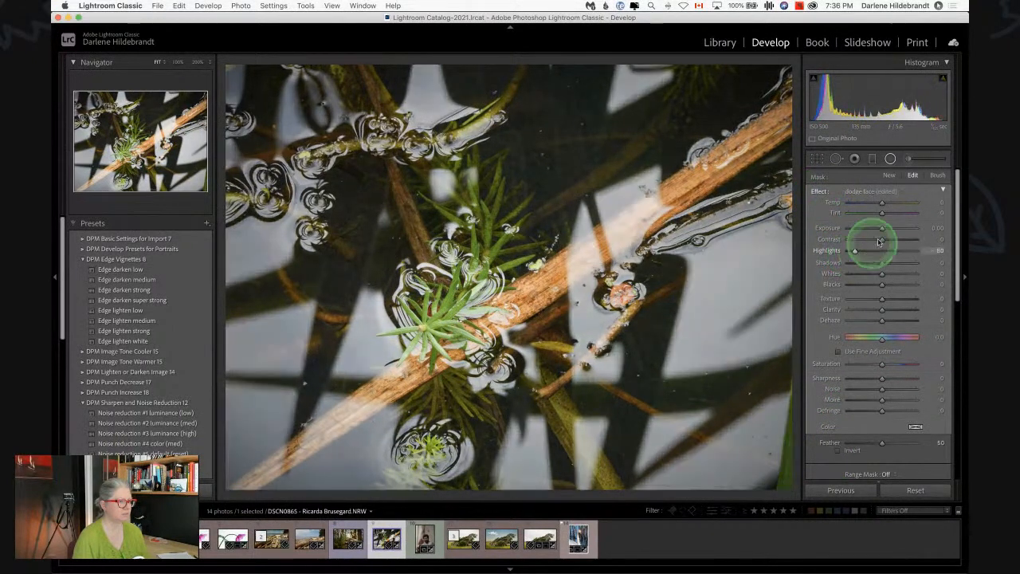
pyautogui.moveTo(882, 228); pyautogui.dragTo(878, 229)
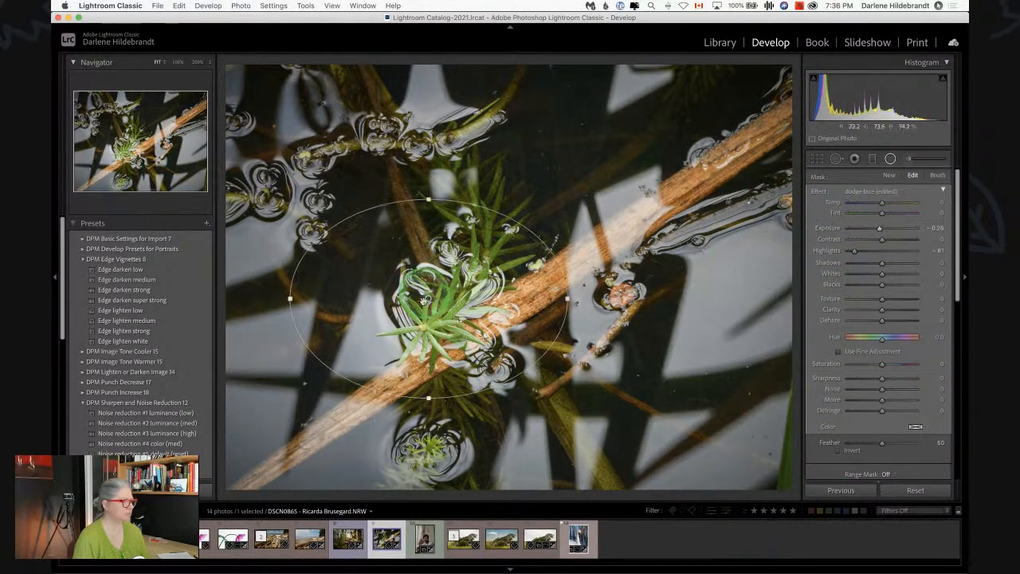
# Step: Reposition, tilt and enlarge the radial filter along the diagonal stick, close the tool, and compare the photo with its unedited version
pyautogui.moveTo(463, 342); pyautogui.dragTo(473, 346)
pyautogui.moveTo(576, 384); pyautogui.dragTo(608, 277)
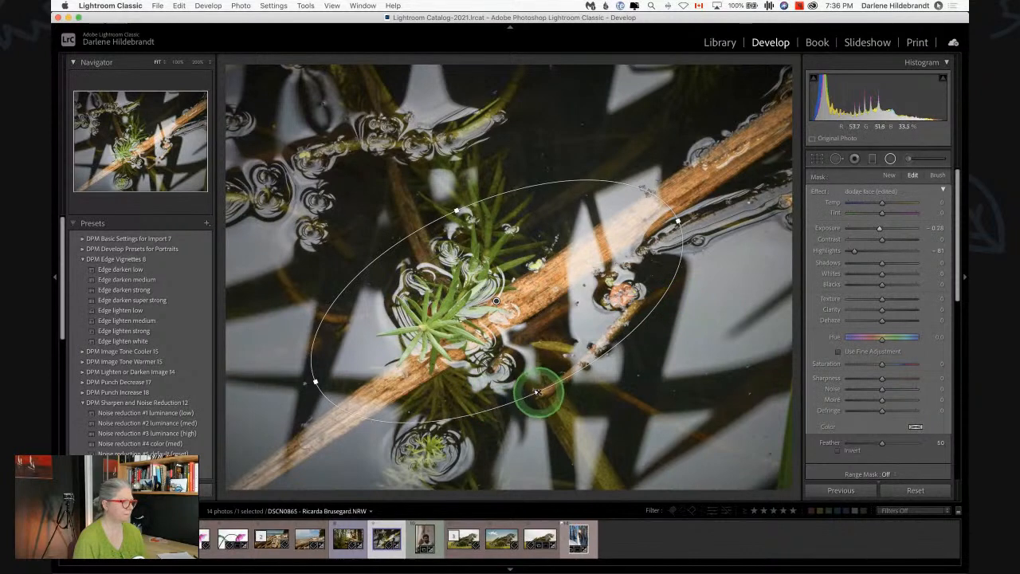
pyautogui.moveTo(535, 391); pyautogui.dragTo(550, 415)
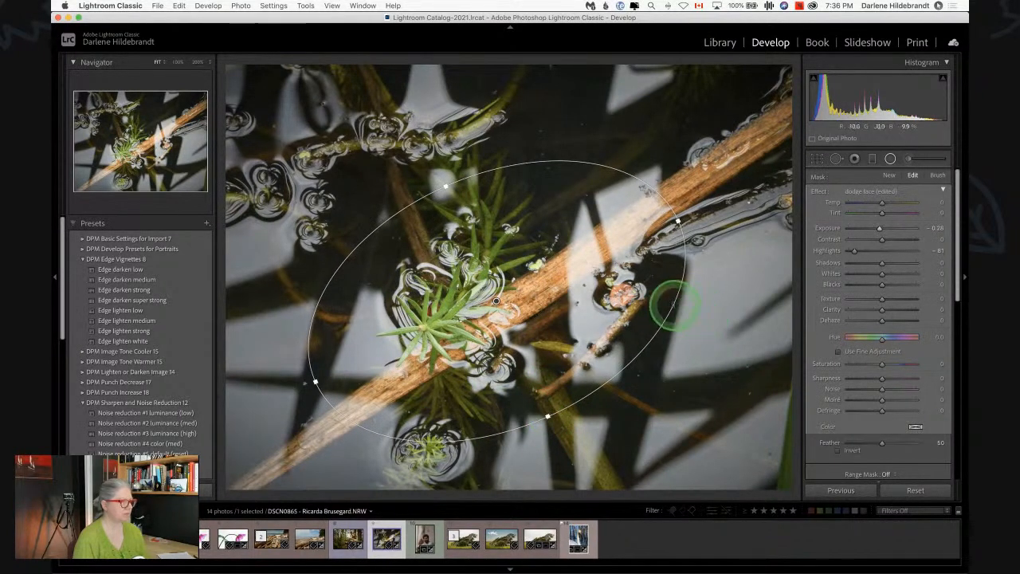
pyautogui.moveTo(674, 305); pyautogui.dragTo(677, 316)
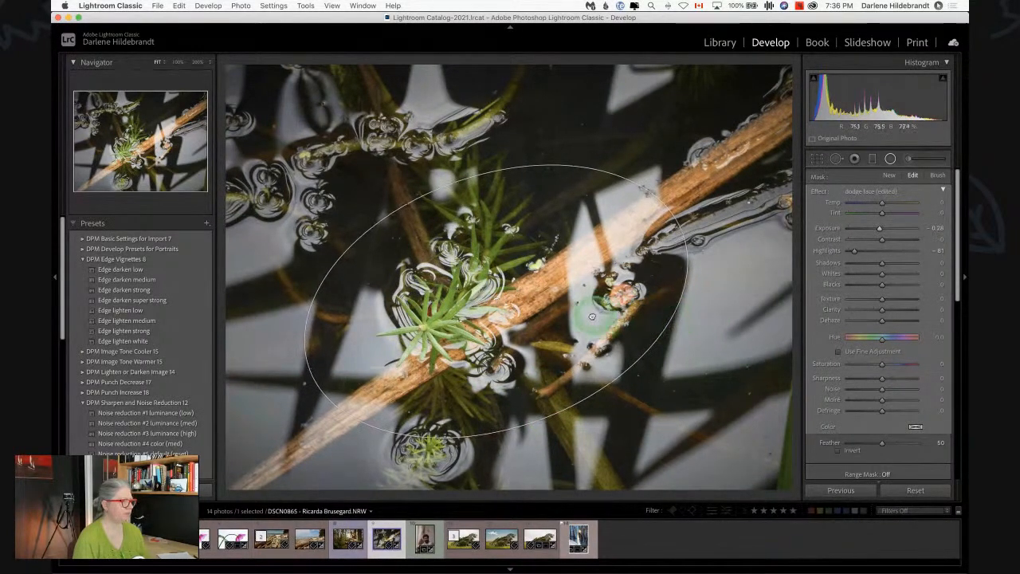
pyautogui.moveTo(592, 317); pyautogui.dragTo(581, 319)
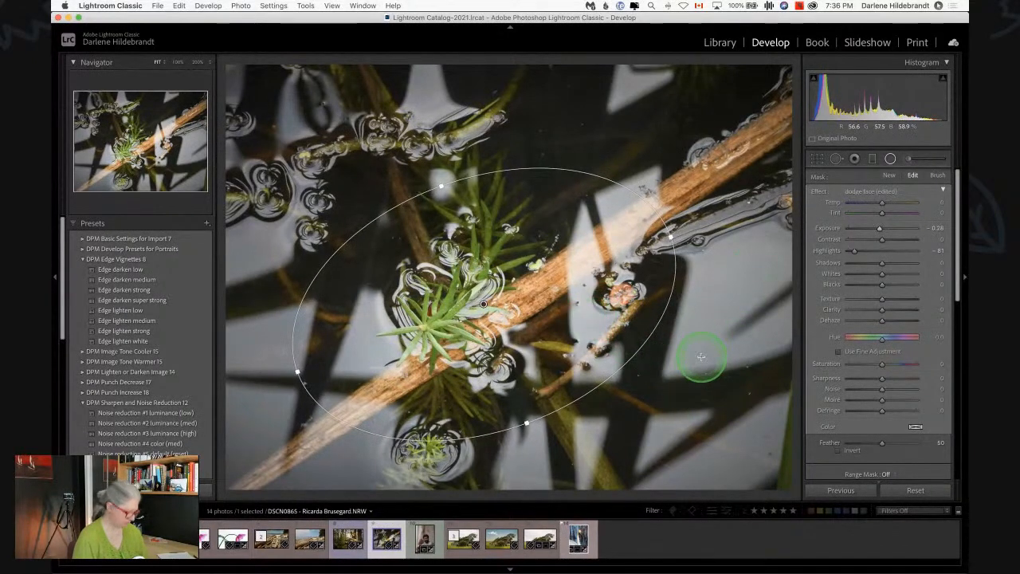
pyautogui.hotkey('shift', 'm')
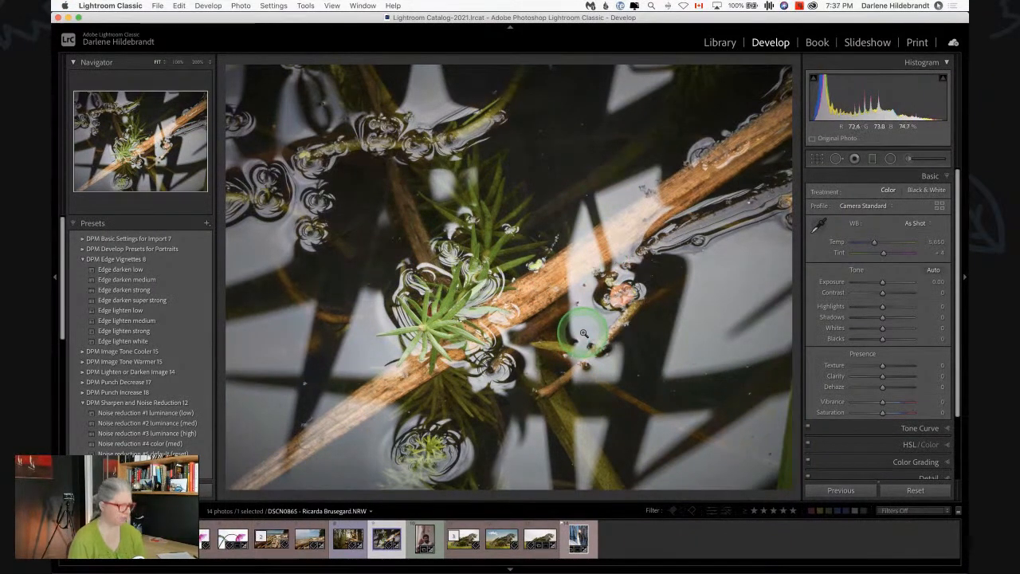
pyautogui.press('\\')
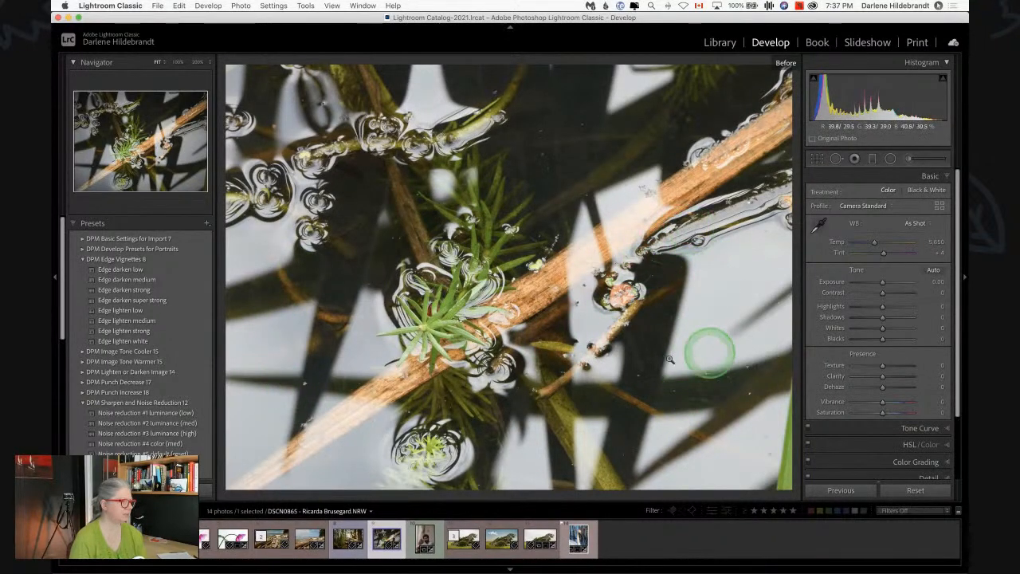
pyautogui.press('\\')
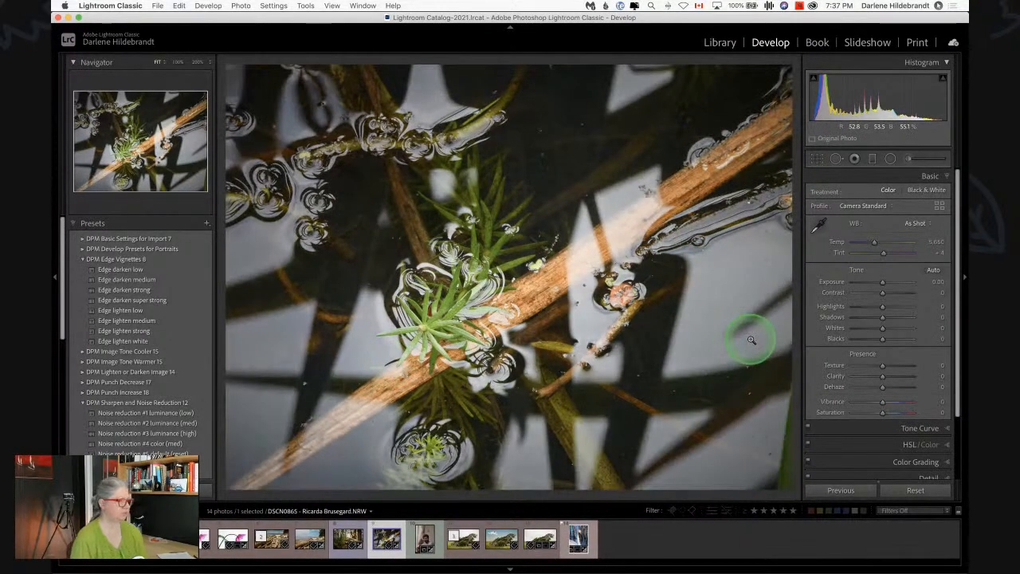
# Step: Set the pond photo's Blacks to -53, Whites to +16 and Exposure to +0.30, and compare it with the unedited version
pyautogui.press('alt')
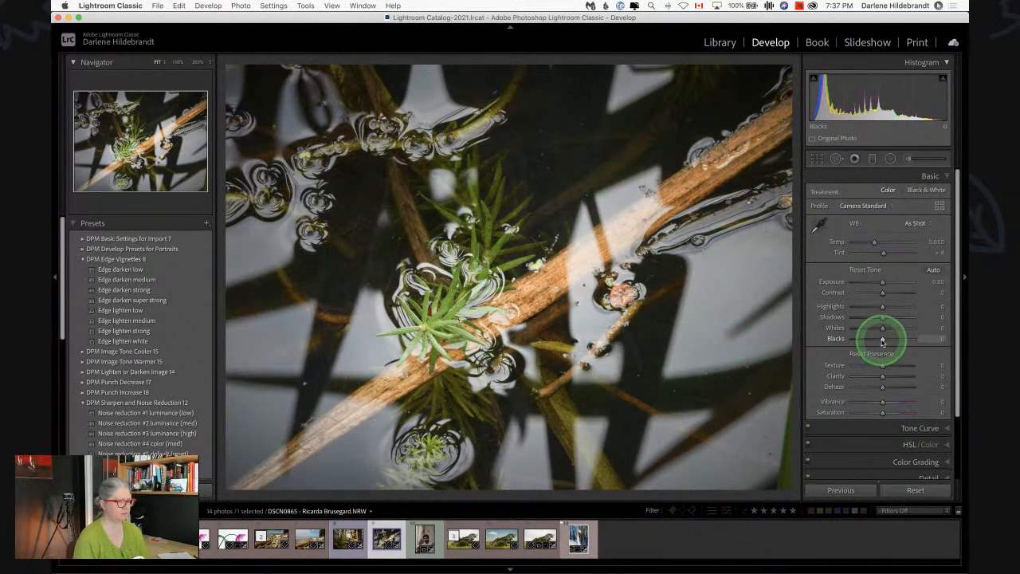
pyautogui.moveTo(882, 341)
pyautogui.mouseDown()
pyautogui.moveTo(866, 337)
pyautogui.moveTo(888, 329)
pyautogui.mouseUp()
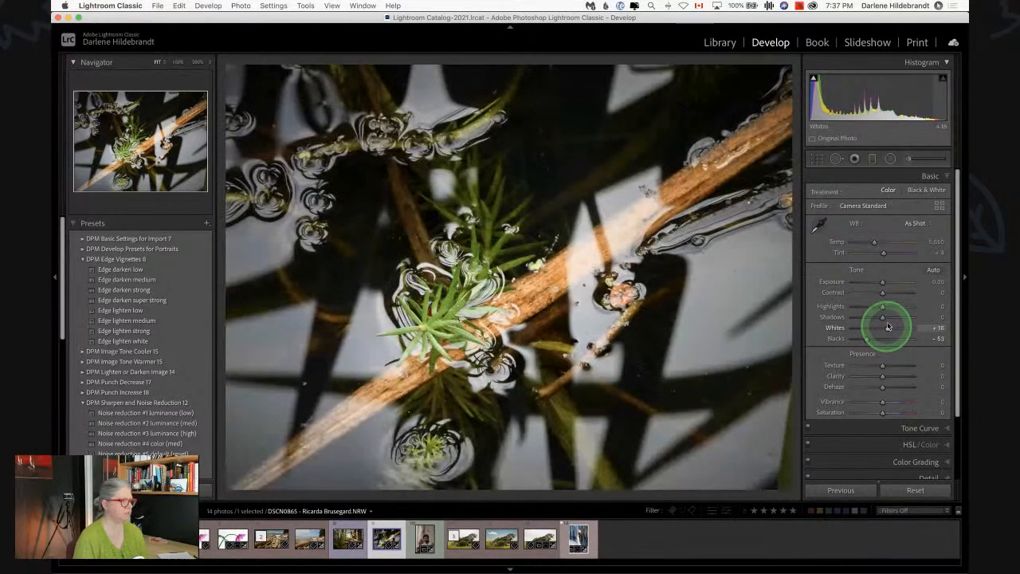
pyautogui.moveTo(882, 282); pyautogui.dragTo(883, 282)
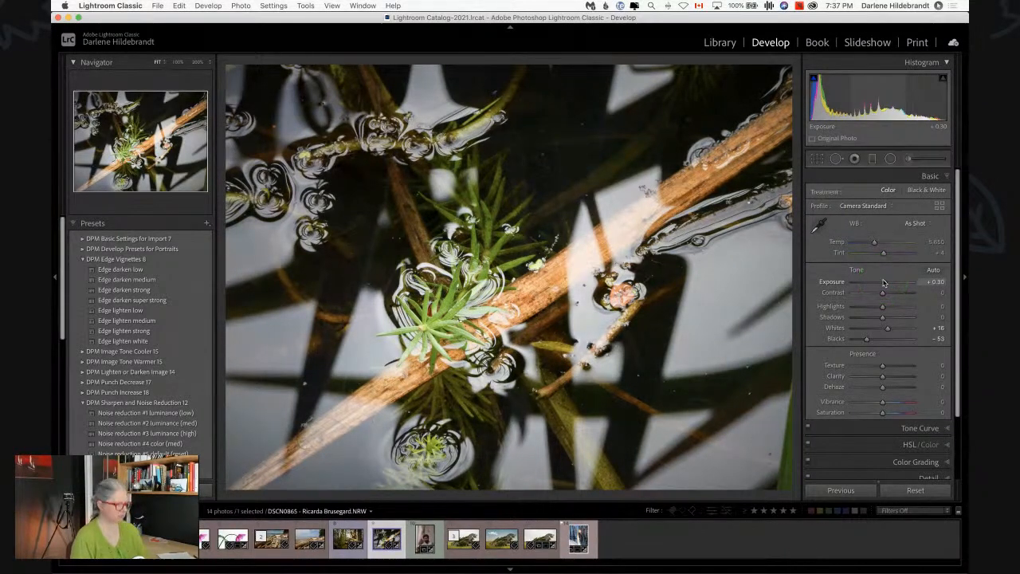
pyautogui.press('\\')
pyautogui.press('\\')
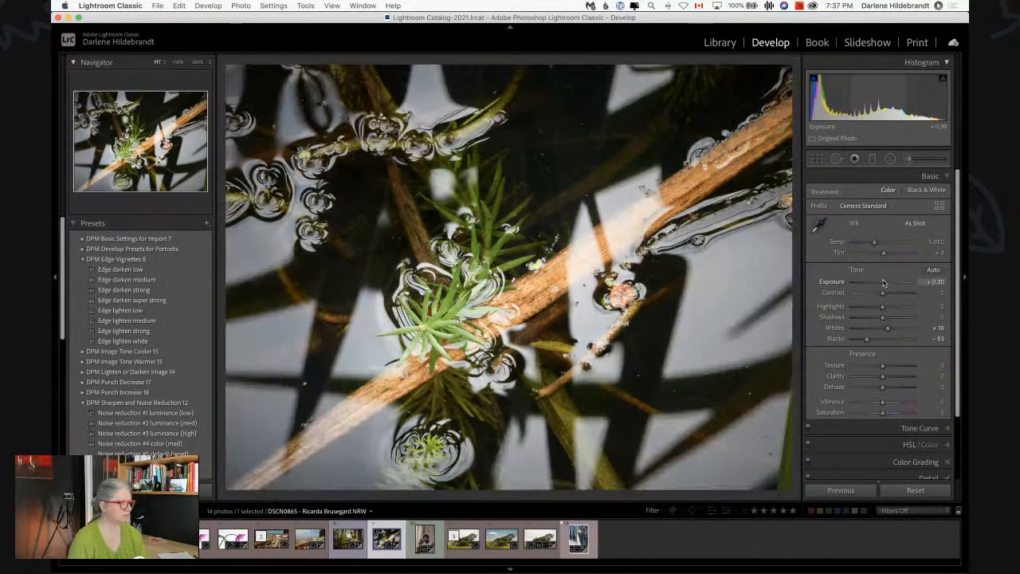
# Step: Reselect the radial filter around the plant and soften the area outside it with Texture -27 and Clarity -38
pyautogui.hotkey('shift', 'm')
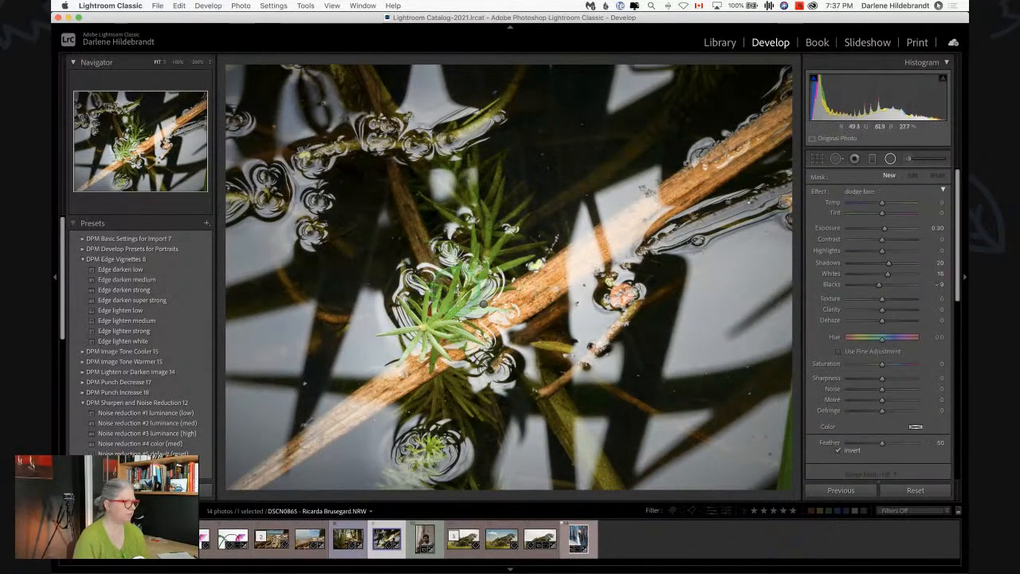
pyautogui.click(483, 304)
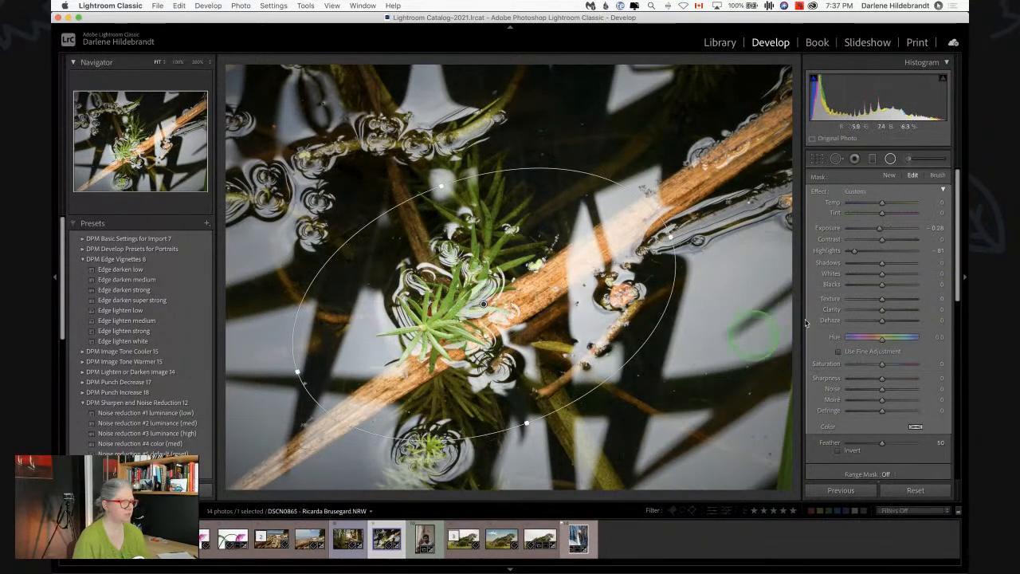
pyautogui.click(854, 204)
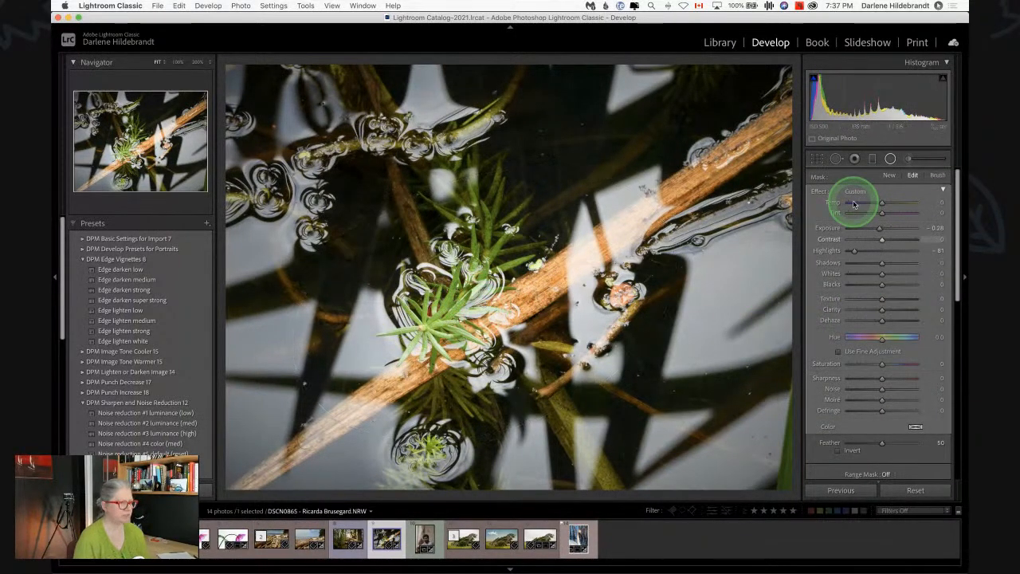
pyautogui.click(869, 310)
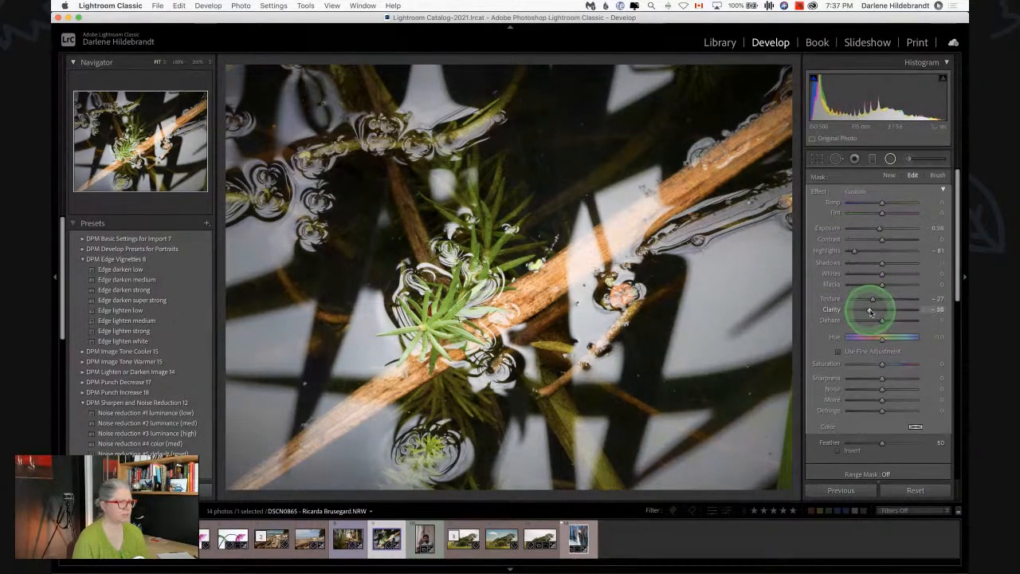
# Step: Set the radial filter's Contrast to -32, Sharpness to -45, Highlights to -100, Shadows to 27 and Exposure to -0.70
pyautogui.click(872, 239)
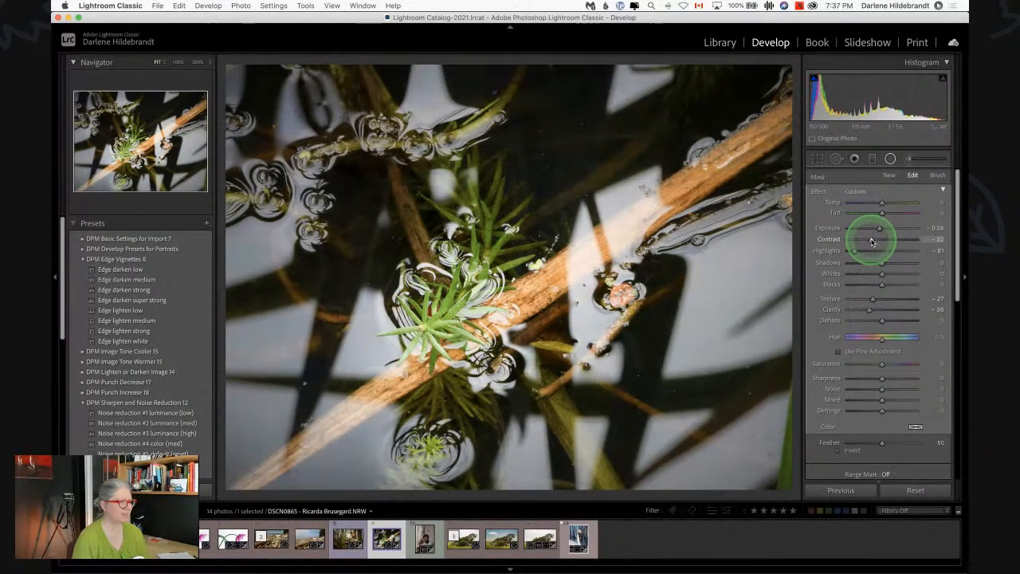
pyautogui.click(865, 378)
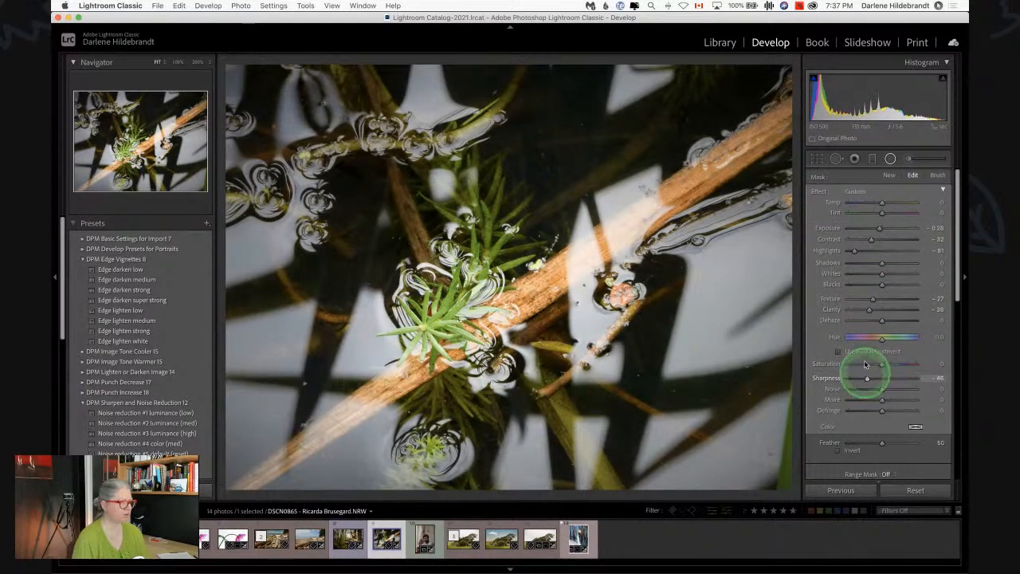
pyautogui.click(878, 230)
pyautogui.moveTo(880, 231)
pyautogui.mouseDown()
pyautogui.moveTo(843, 251)
pyautogui.moveTo(901, 265)
pyautogui.moveTo(888, 243)
pyautogui.moveTo(896, 270)
pyautogui.moveTo(934, 260)
pyautogui.moveTo(891, 264)
pyautogui.moveTo(877, 230)
pyautogui.mouseUp()
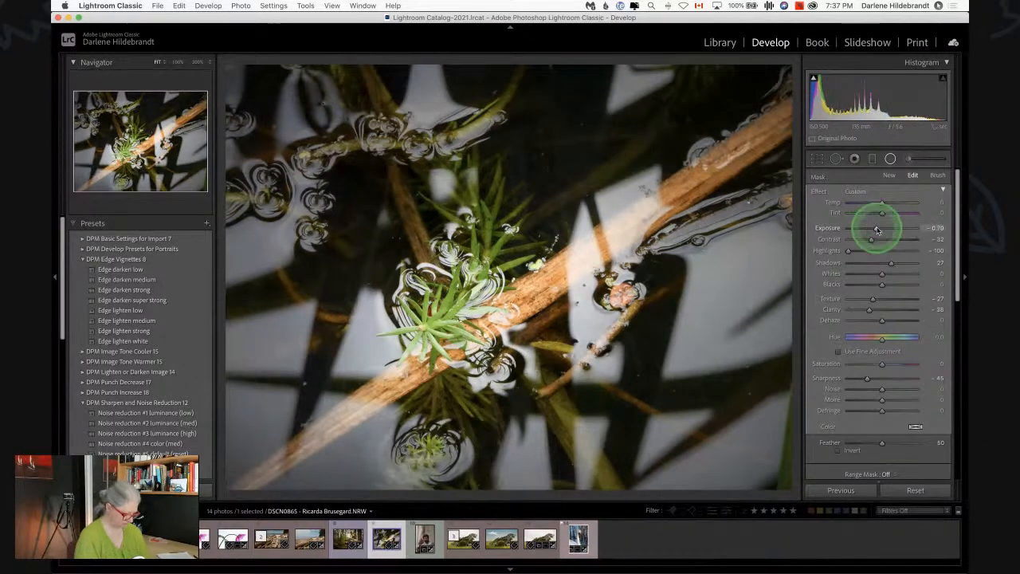
# Step: Close the local adjustment tool and compare the pond photo with its unedited version
pyautogui.press('k')
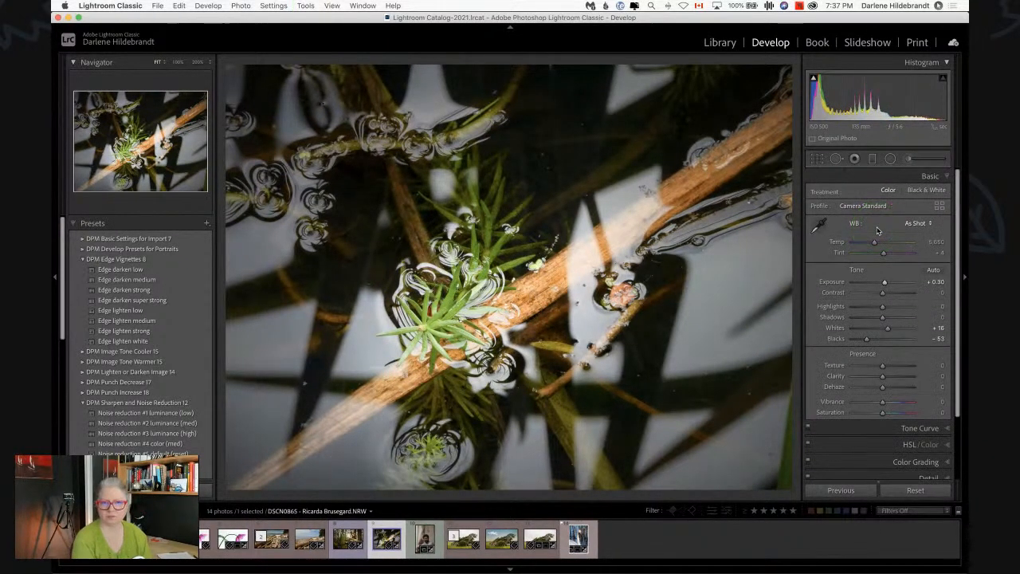
pyautogui.press('\\')
pyautogui.press('\\')
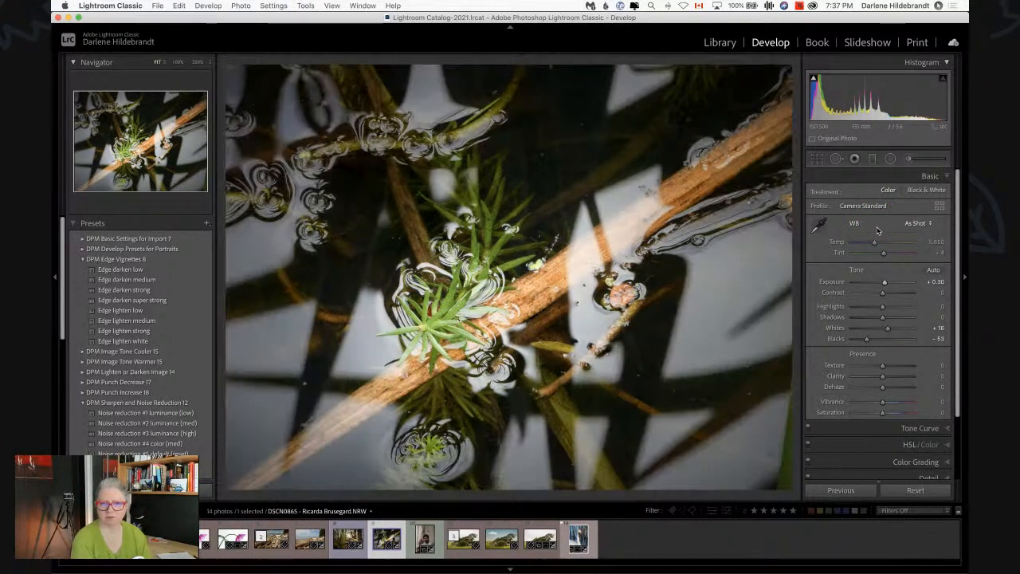
pyautogui.press('\\')
pyautogui.press('\\')
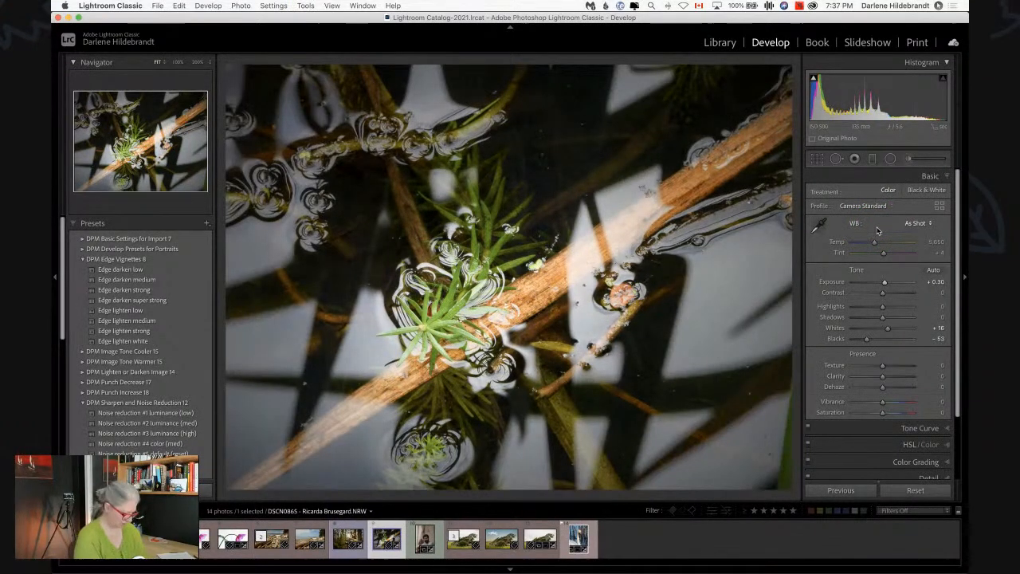
# Step: Reselect the radial filter around the plant, narrow its ellipse, recentre it over the bright green rosette, and close the tool
pyautogui.hotkey('shift', 'm')
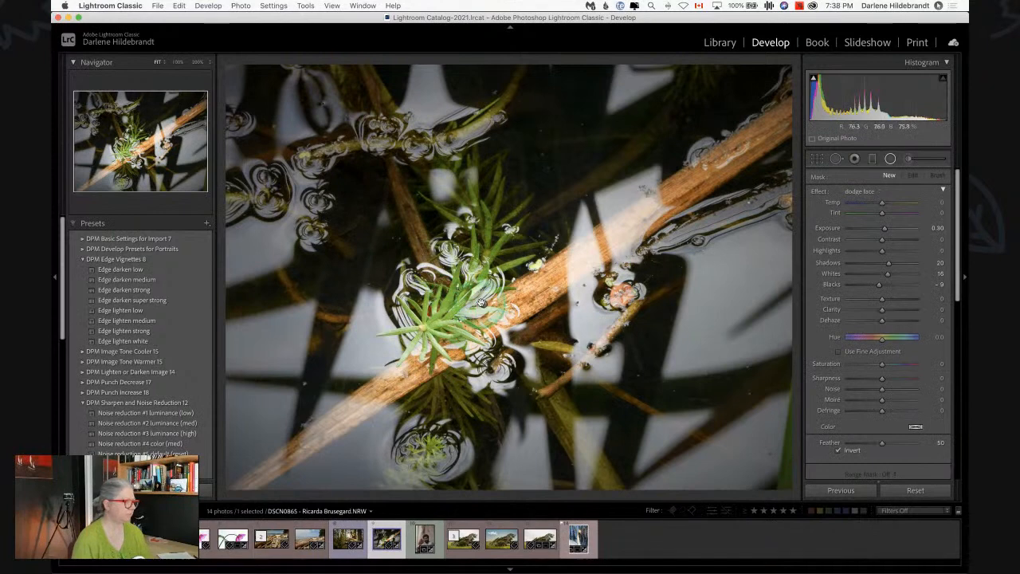
pyautogui.click(482, 303)
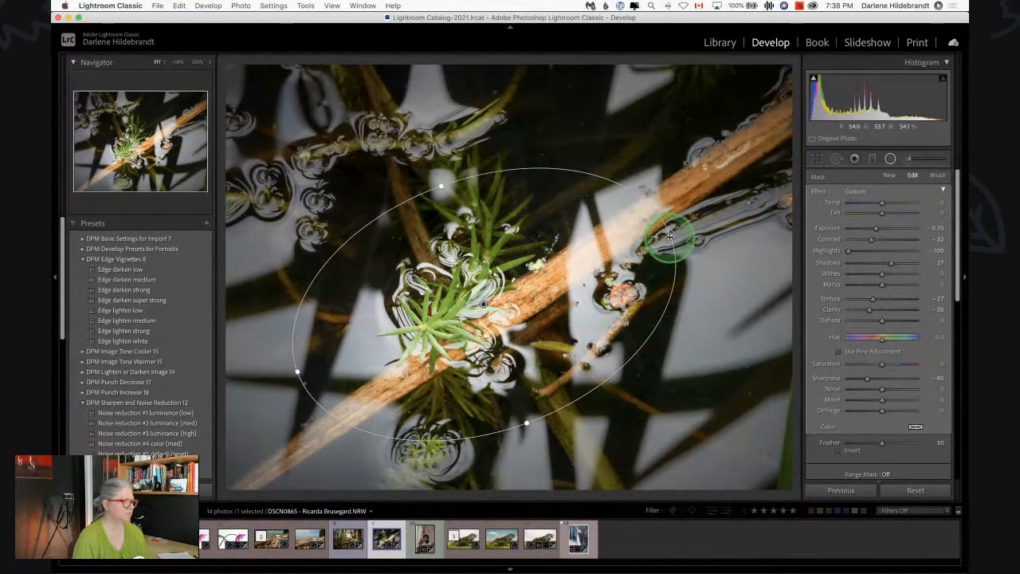
pyautogui.moveTo(670, 237); pyautogui.dragTo(629, 246)
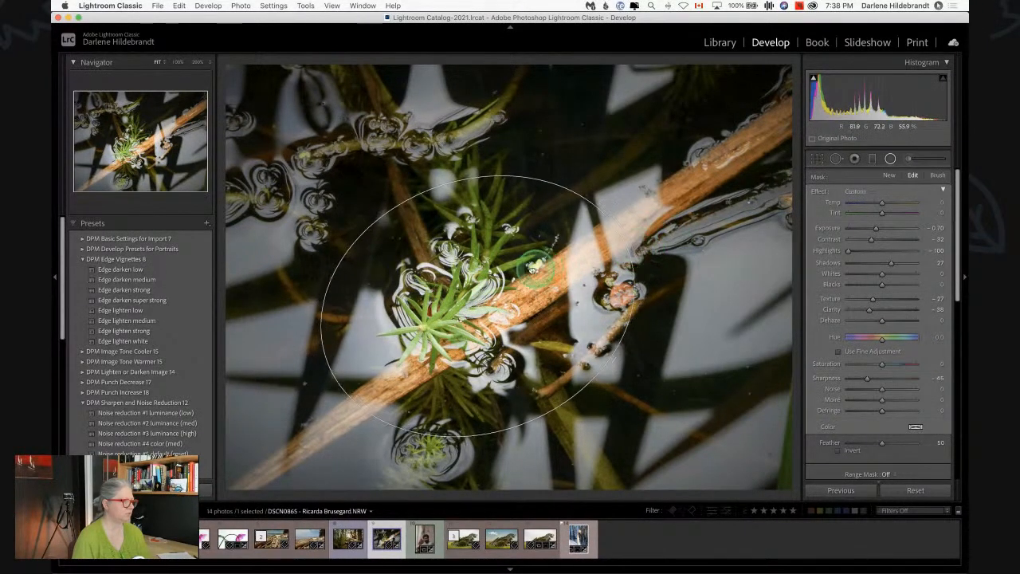
pyautogui.moveTo(535, 269); pyautogui.dragTo(502, 306)
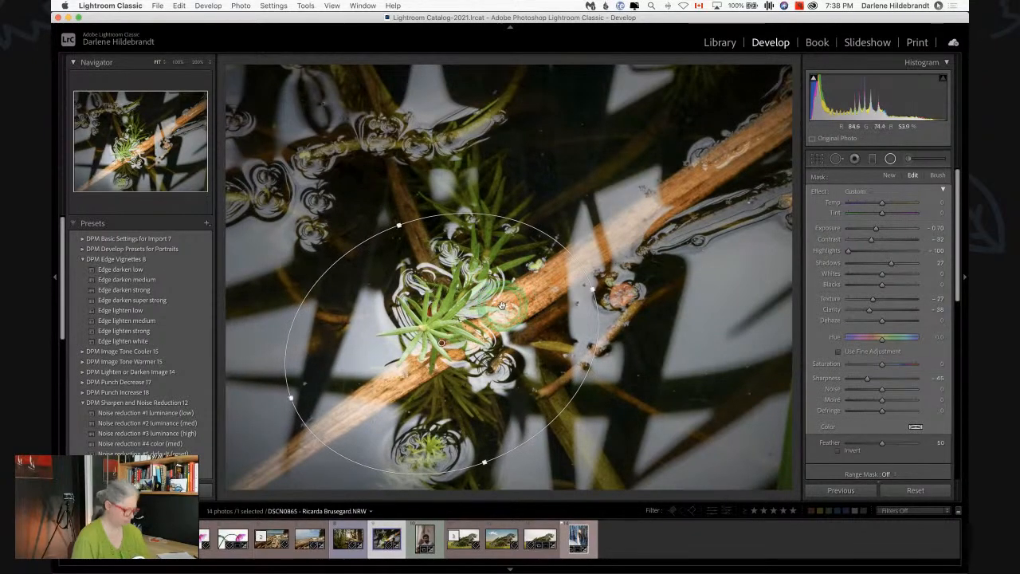
pyautogui.hotkey('shift', 'm')
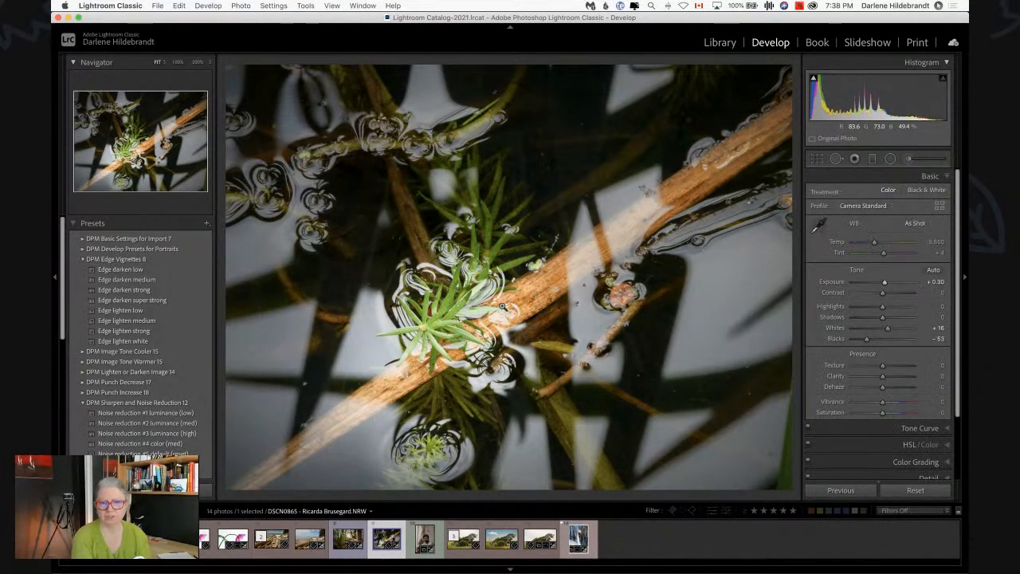
# Step: Compare the pond photo before and after editing to judge the repositioned radial filter
pyautogui.press('\\')
pyautogui.press('\\')
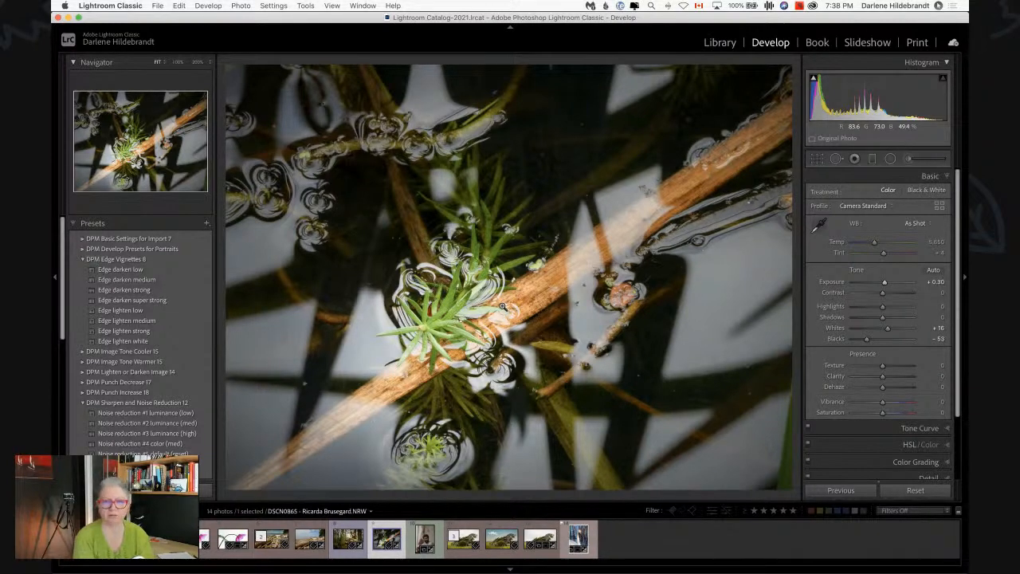
pyautogui.press('\\')
pyautogui.press('\\')
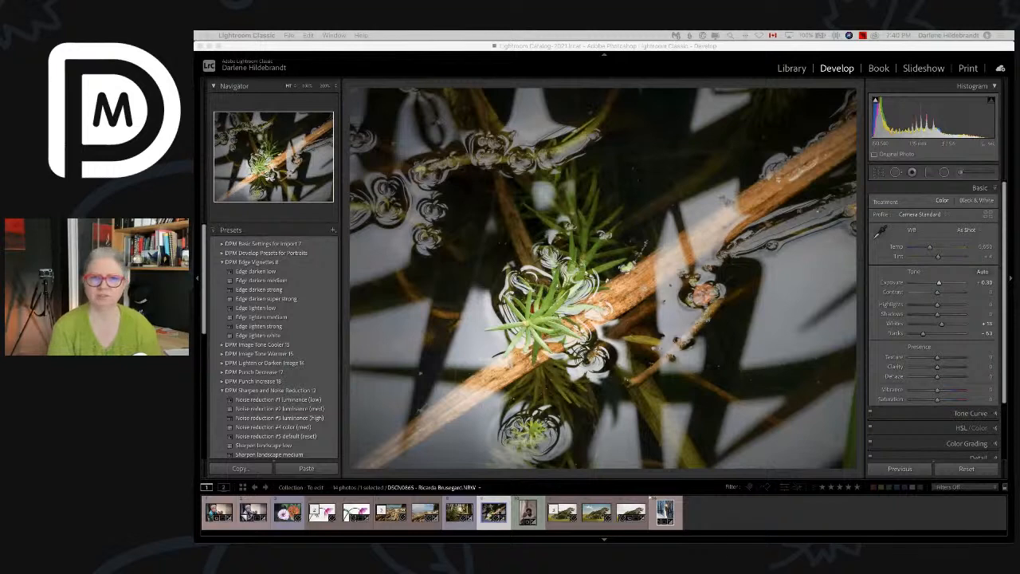
# Step: Switch to Chrome with the Digital Photo Mentor Fall Sale page and dismiss the advertisement banner
pyautogui.moveTo(523, 145); pyautogui.dragTo(396, 116)
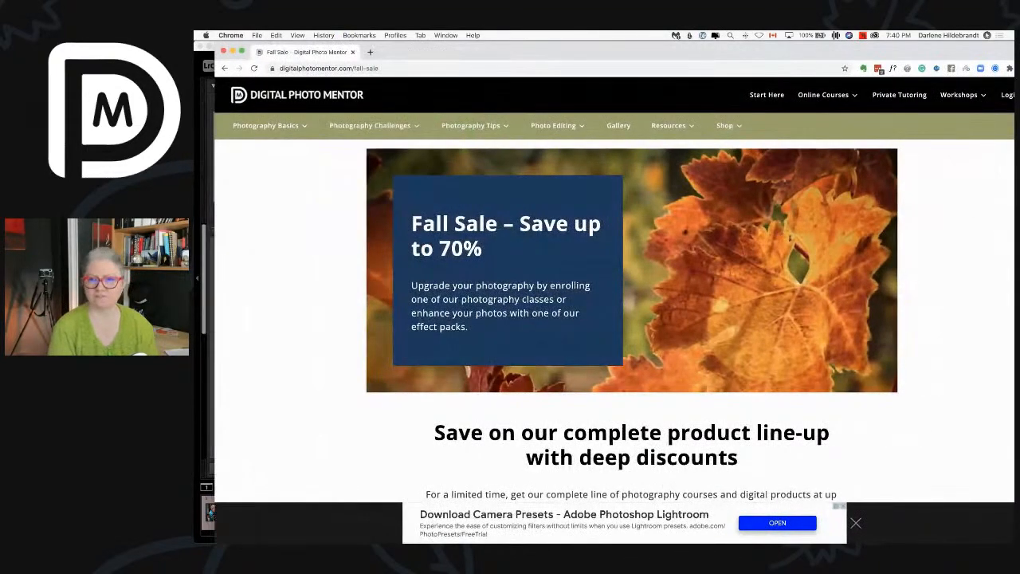
pyautogui.click(855, 526)
# Step: Examine the Fall Sale offers on photography courses, masterclasses, Bokeh overlay packs and other digital products
pyautogui.scroll(-5, 933, 276)
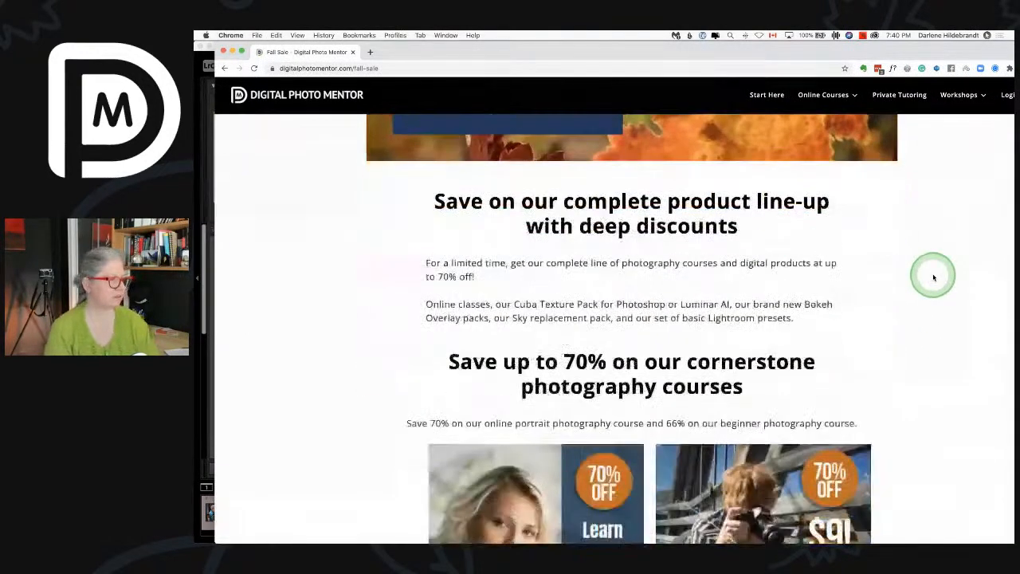
pyautogui.scroll(-3, 934, 278)
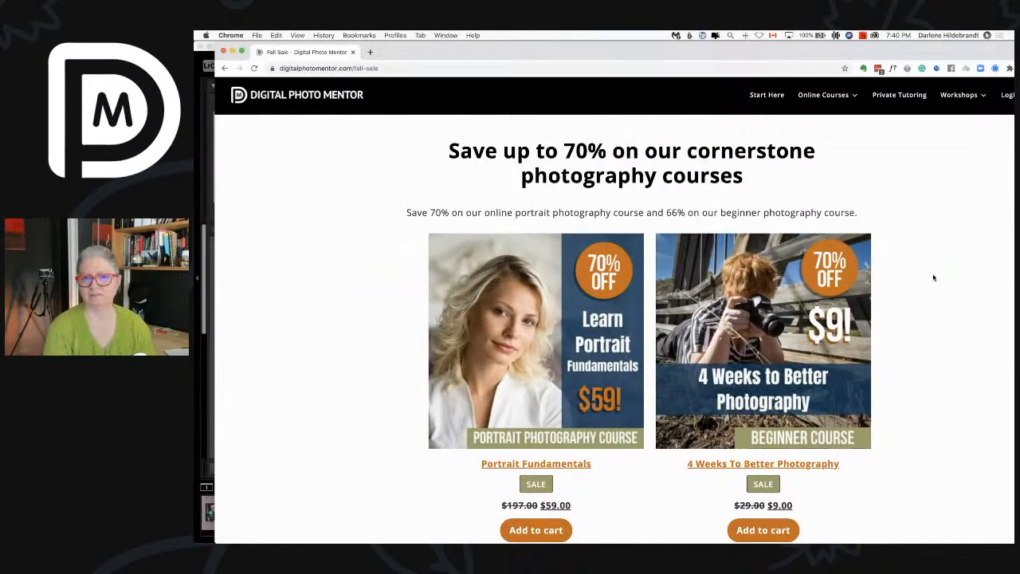
pyautogui.scroll(-1, 934, 277)
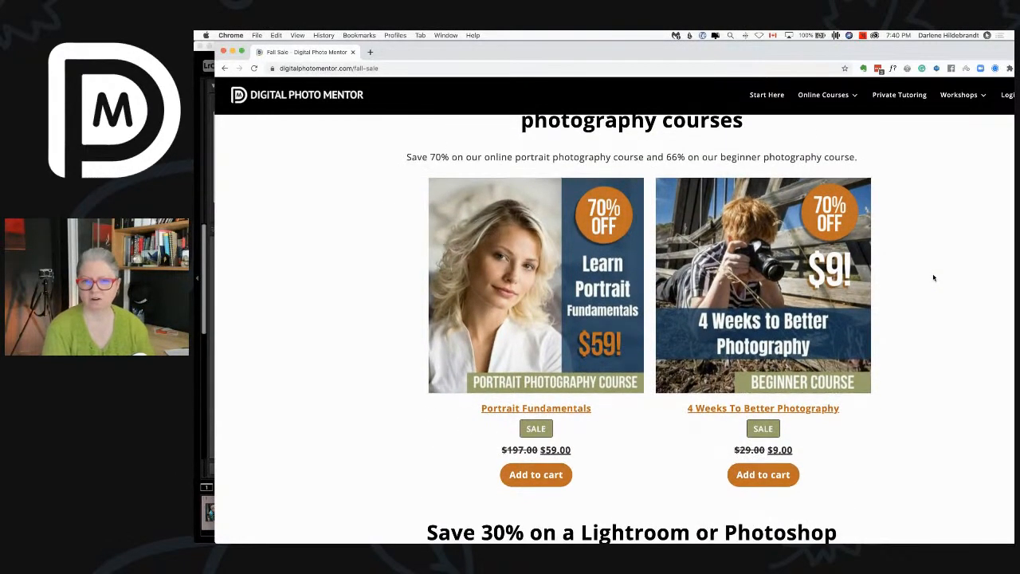
pyautogui.scroll(-1, 934, 277)
pyautogui.scroll(-2, 934, 277)
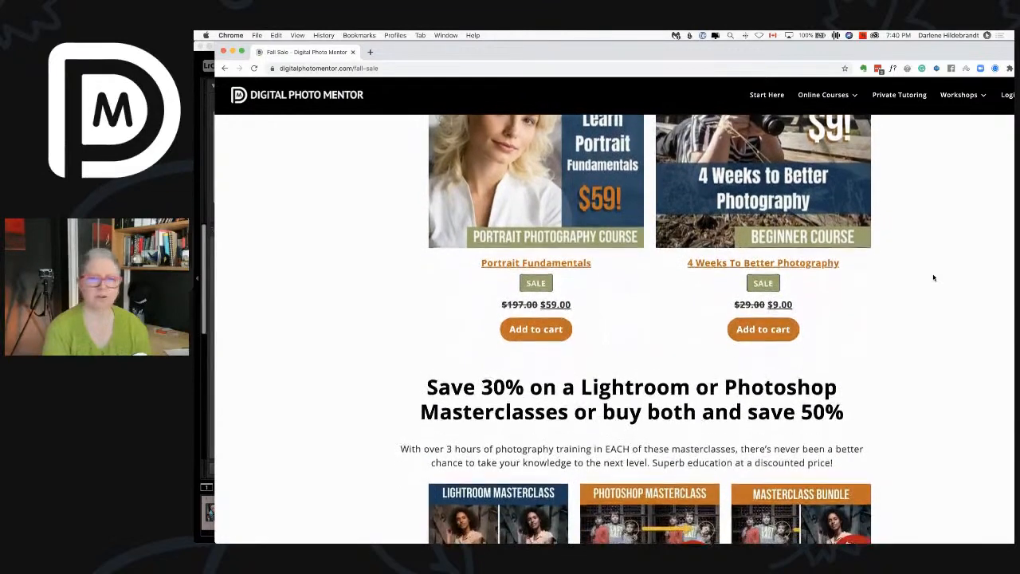
pyautogui.scroll(1, 934, 278)
pyautogui.scroll(2, 934, 277)
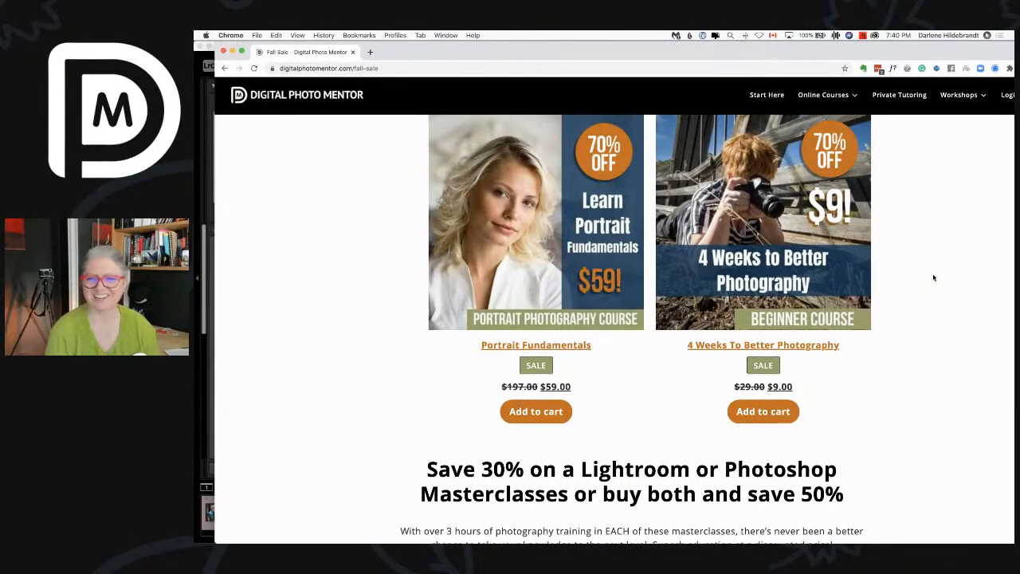
pyautogui.scroll(-1, 934, 277)
pyautogui.scroll(-8, 934, 278)
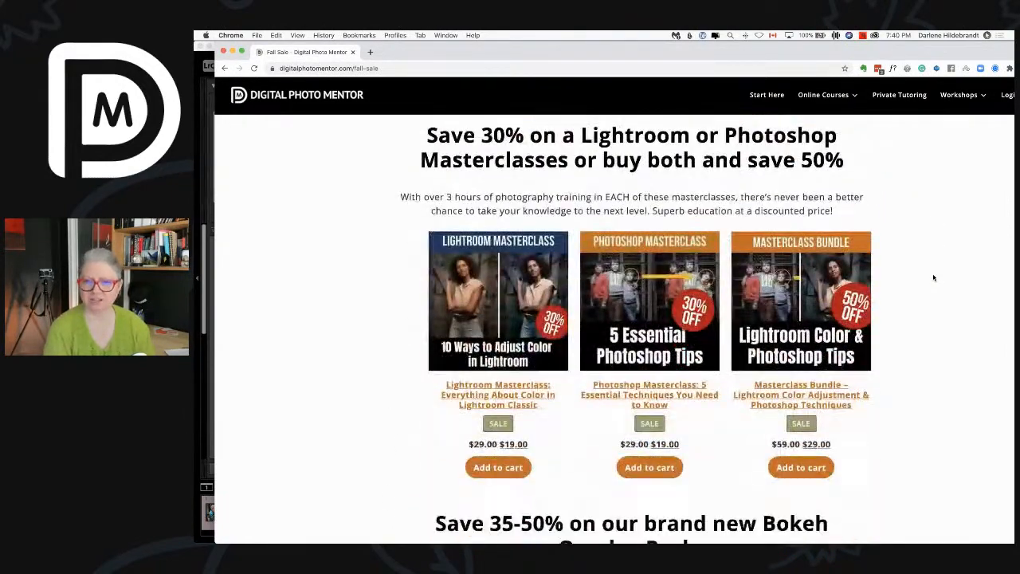
pyautogui.scroll(-4, 934, 278)
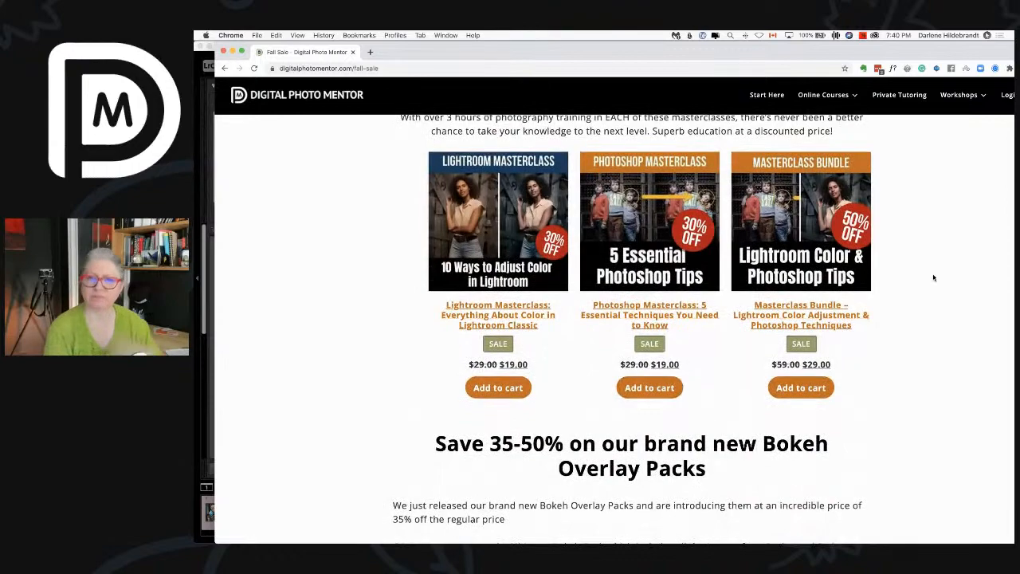
pyautogui.scroll(-7, 935, 278)
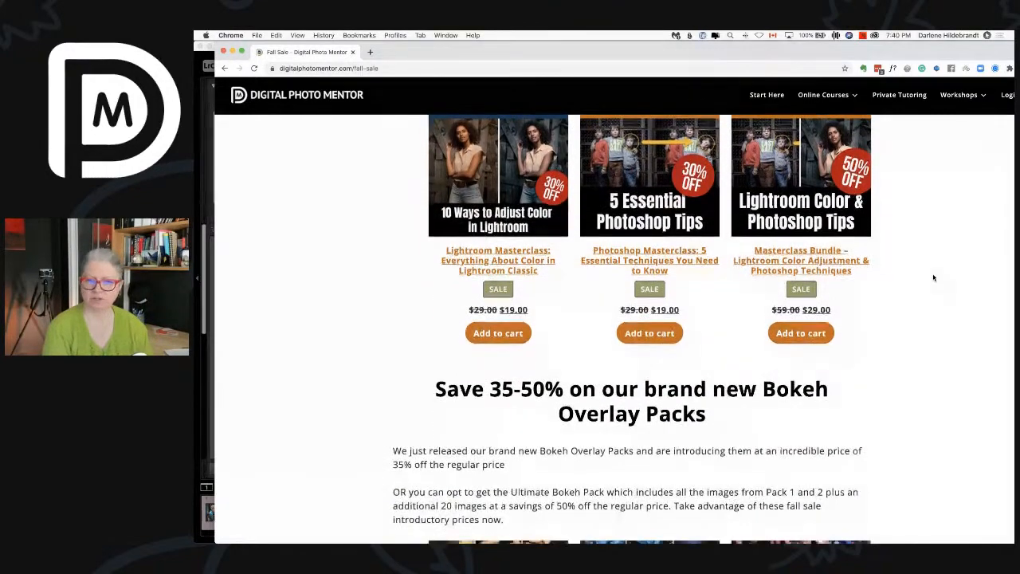
pyautogui.scroll(-6, 935, 278)
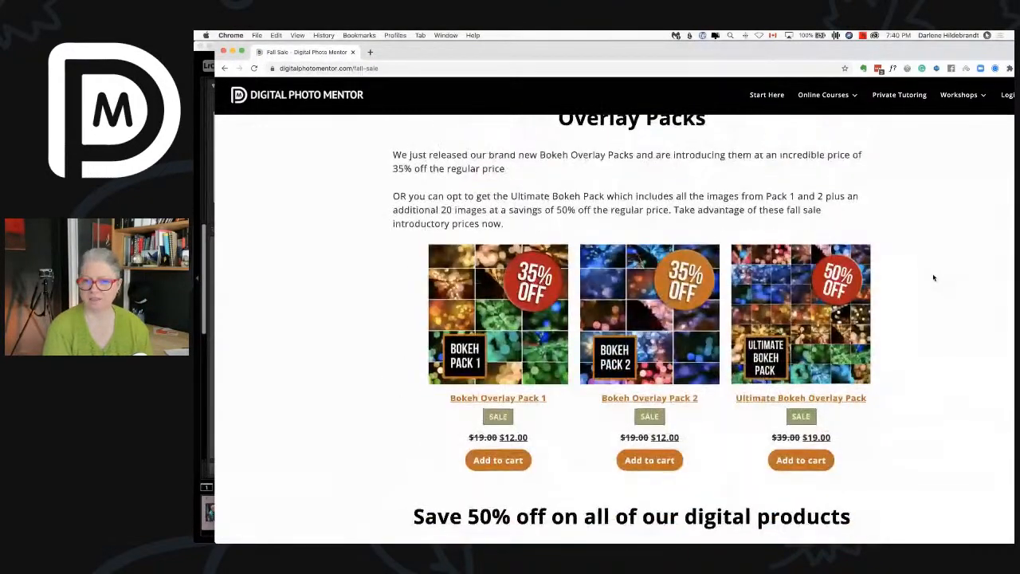
pyautogui.scroll(-1, 934, 278)
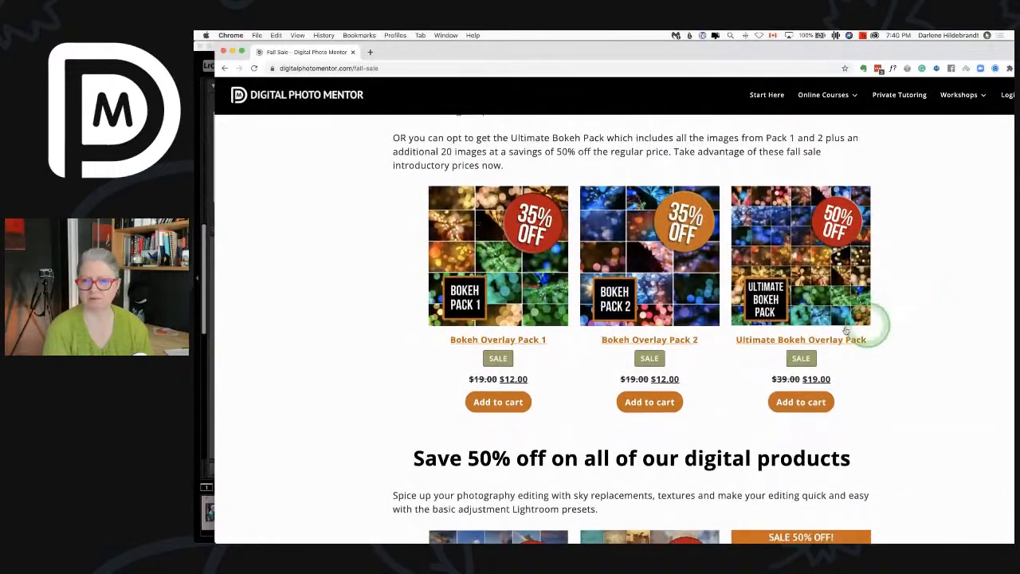
pyautogui.scroll(-4, 905, 262)
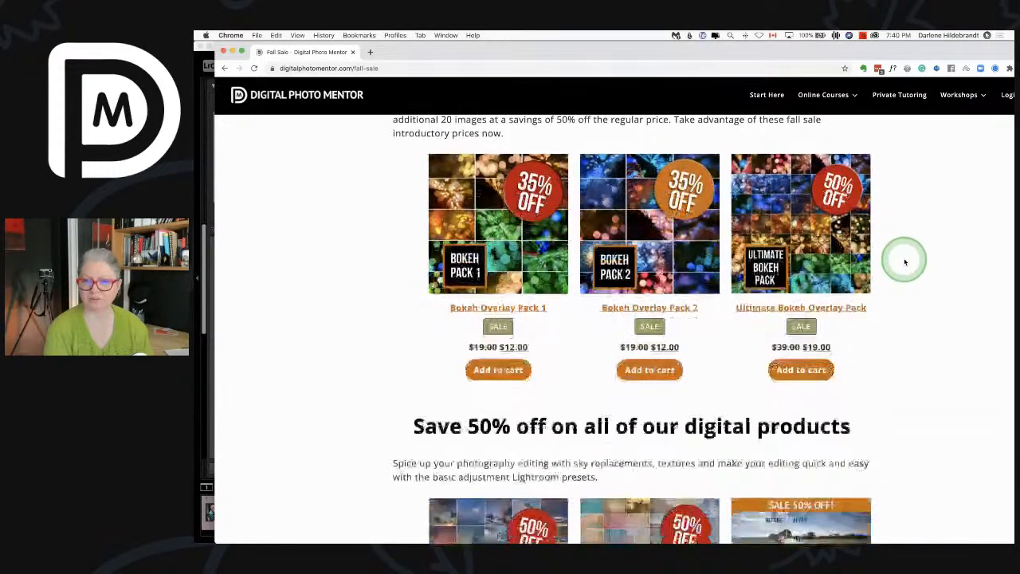
pyautogui.scroll(-5, 905, 262)
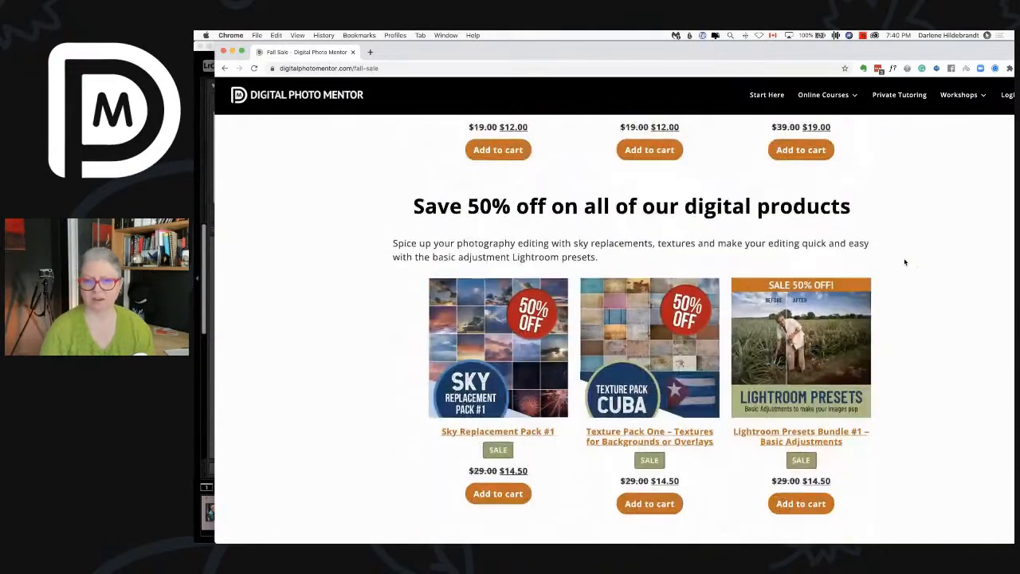